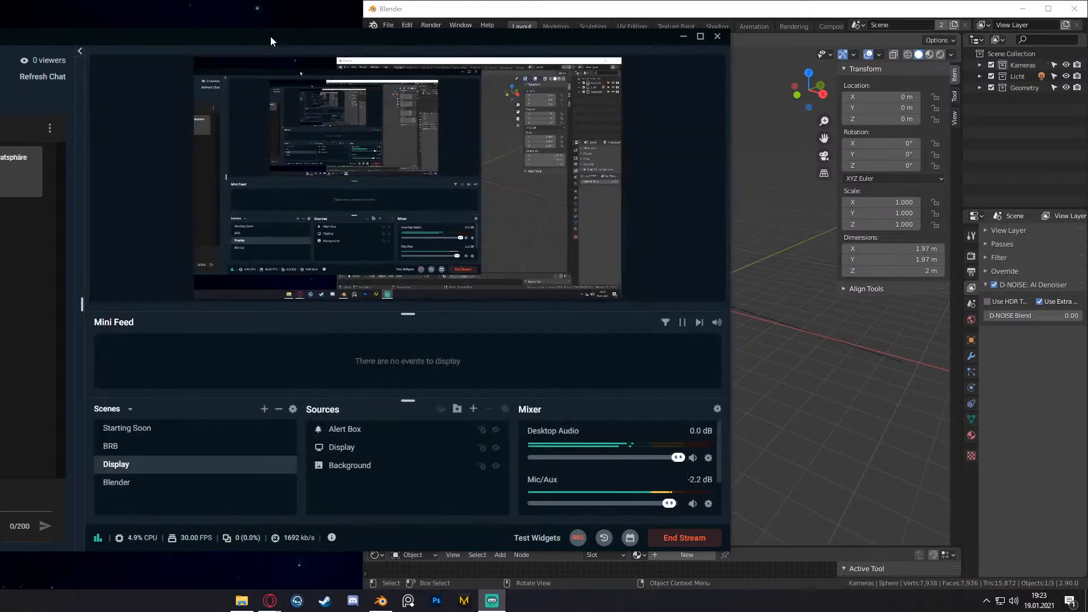
pyautogui.click(818, 12)
pyautogui.click(287, 43)
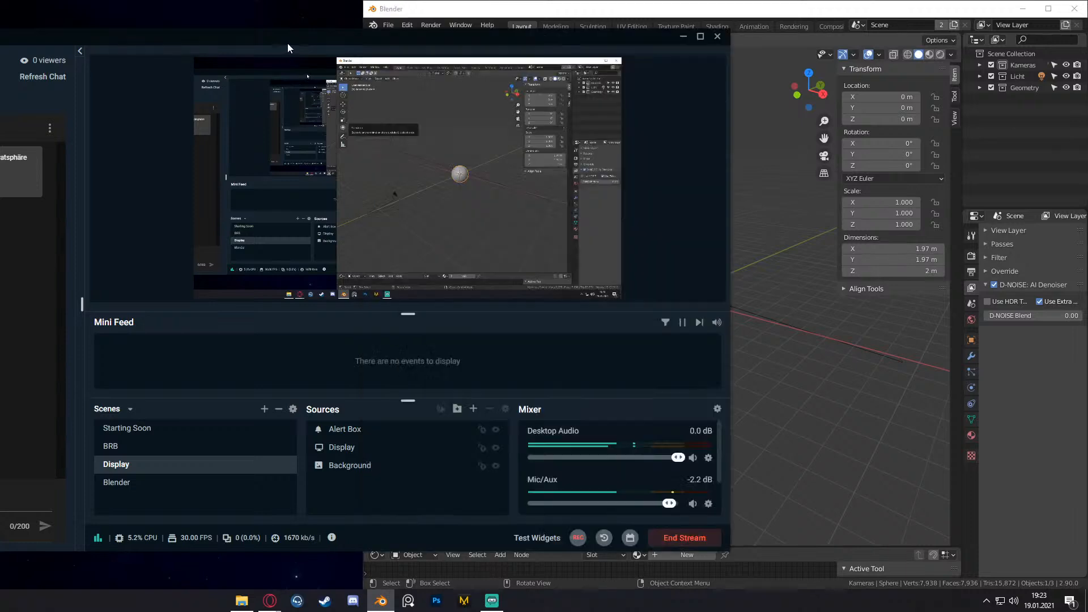
pyautogui.hotkey('alt', 'Tab')
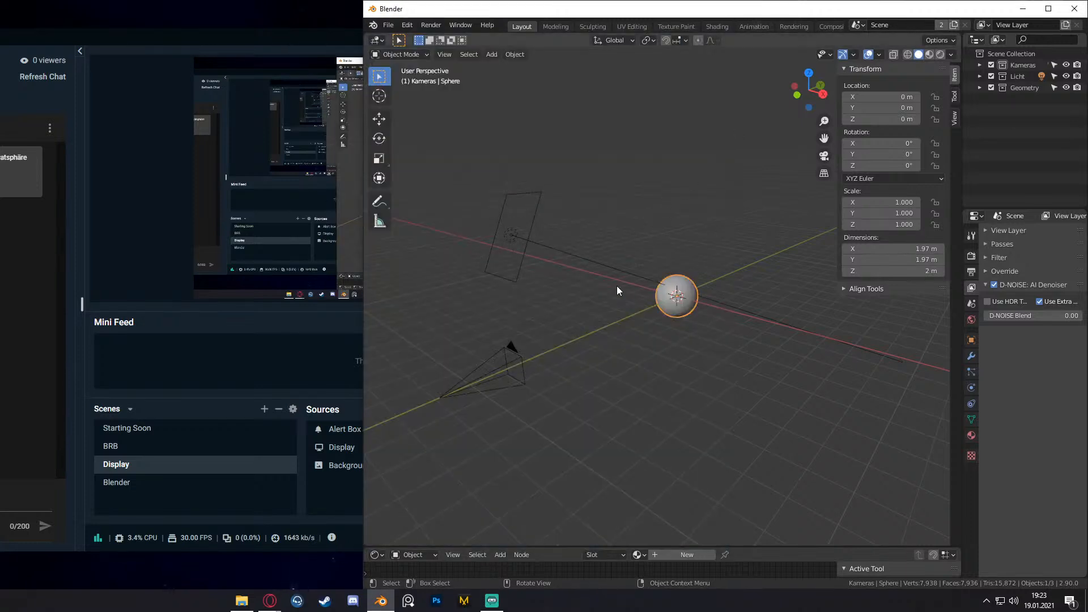
pyautogui.click(269, 40)
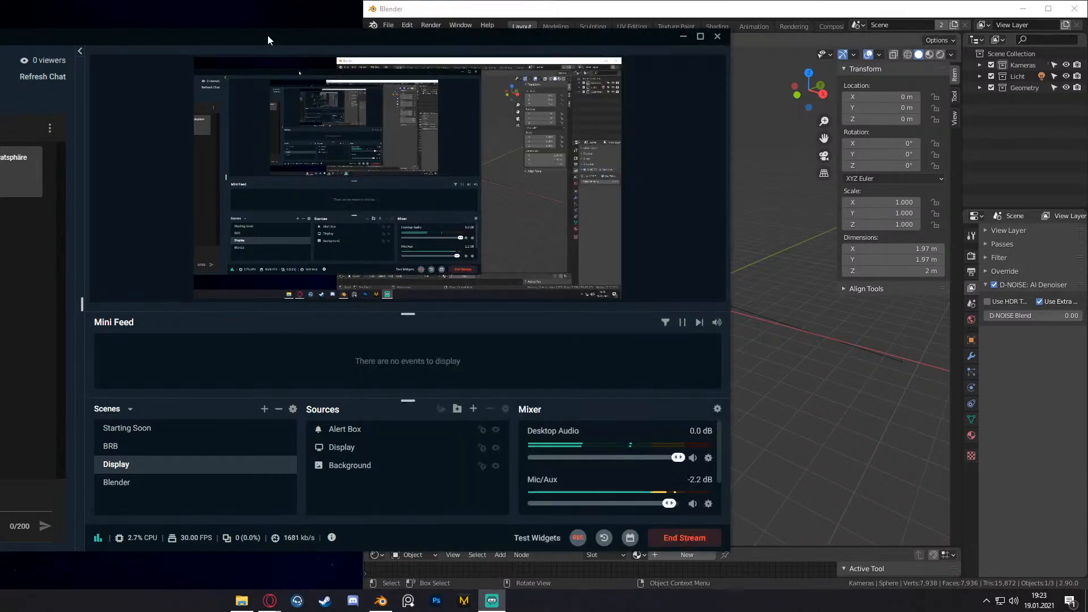
pyautogui.click(739, 21)
pyautogui.click(295, 36)
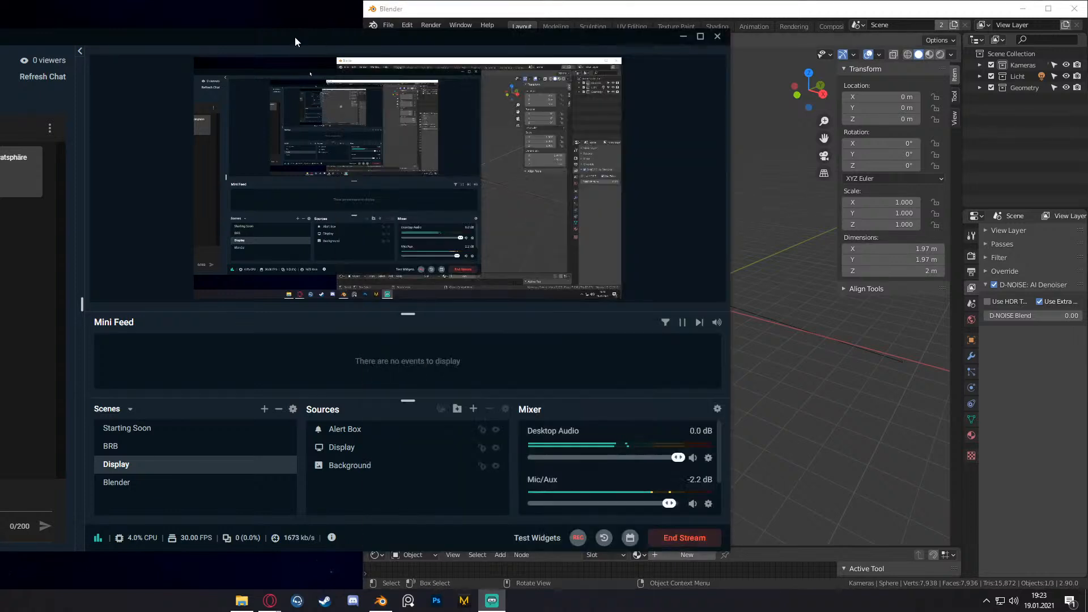
pyautogui.click(461, 5)
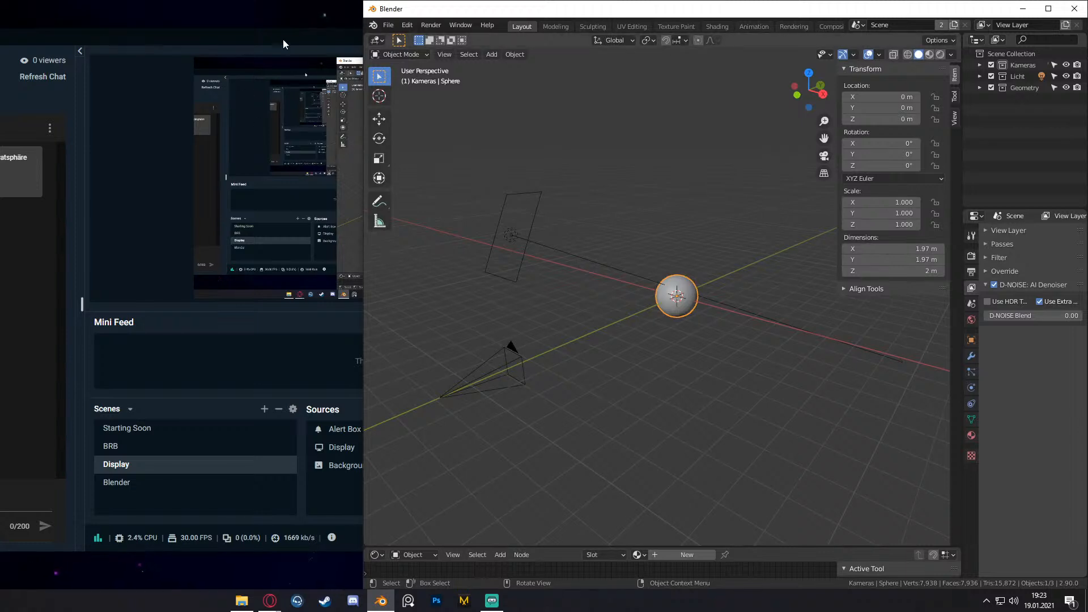
# - Move the streaming window out of the way and widen the Blender window across the whole display
pyautogui.moveTo(284, 44); pyautogui.dragTo(164, 42)
pyautogui.click(361, 247)
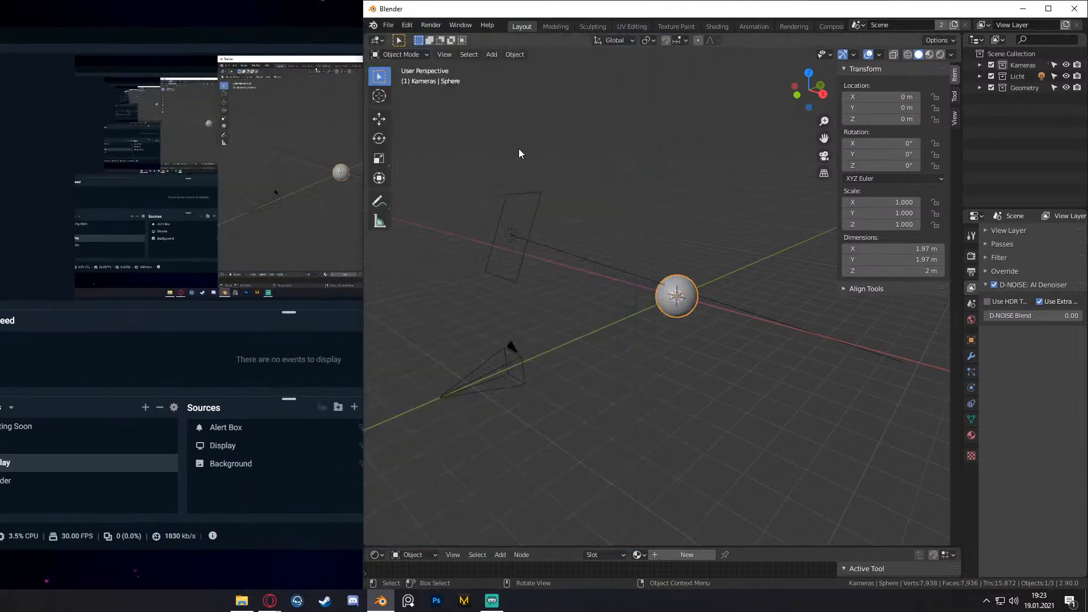
pyautogui.click(364, 251)
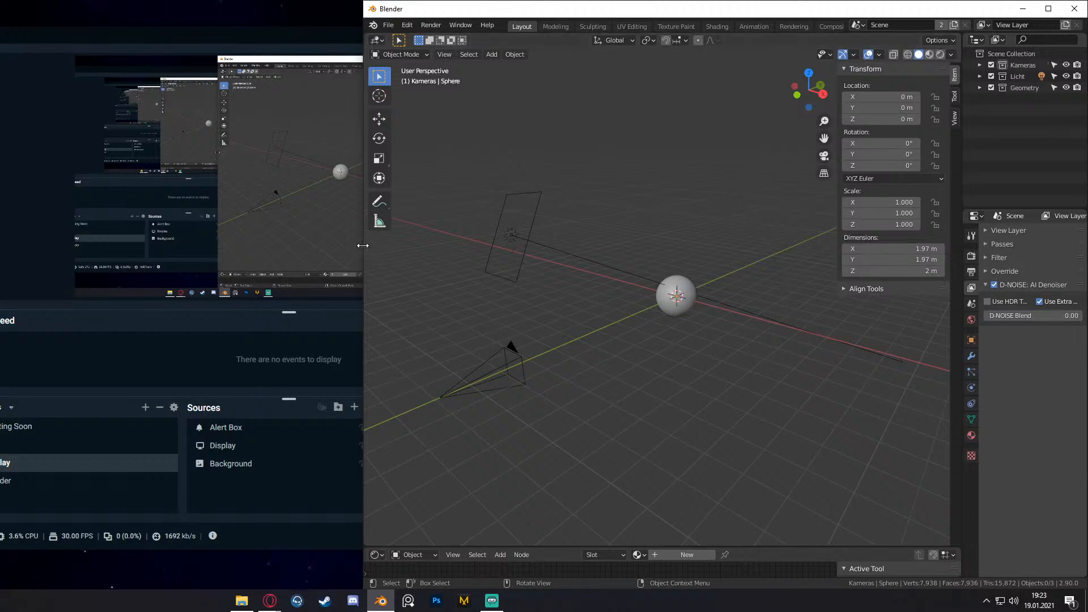
pyautogui.moveTo(363, 244); pyautogui.dragTo(150, 259)
pyautogui.moveTo(84, 36); pyautogui.dragTo(0, 34)
pyautogui.click(360, 6)
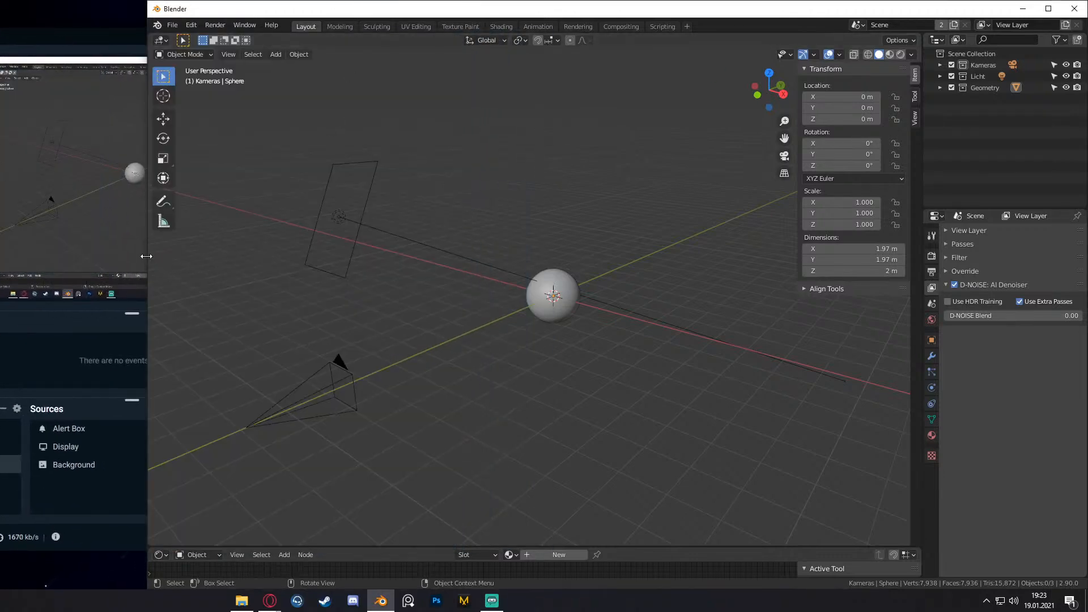
pyautogui.moveTo(146, 257); pyautogui.dragTo(0, 263)
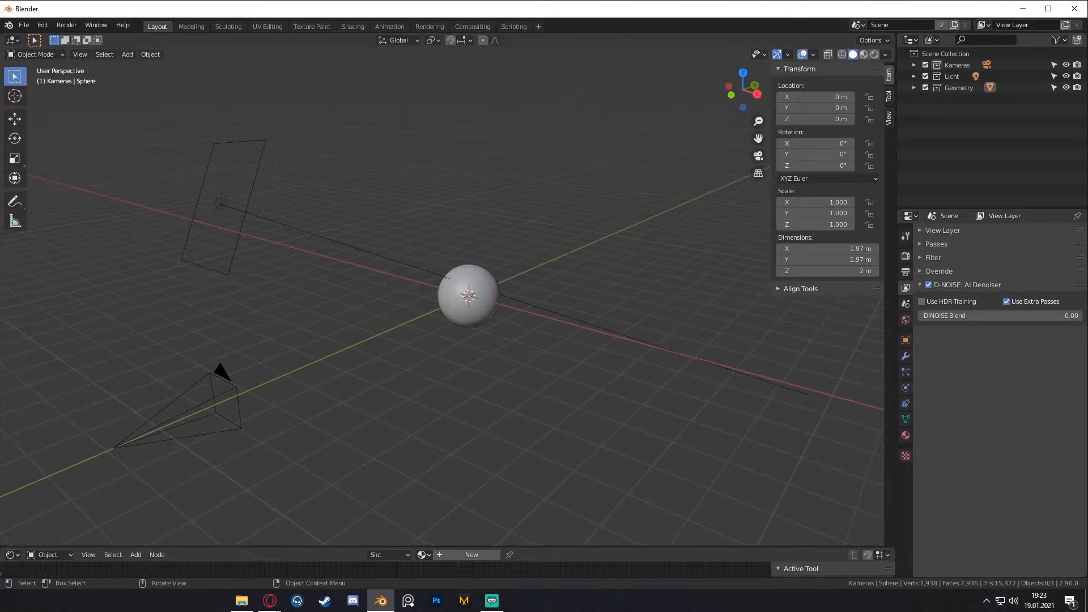
# - Bring the streaming software to the front and shift its window partly off the display
pyautogui.hotkey('alt', 'Tab')
pyautogui.moveTo(228, 51)
pyautogui.mouseDown()
pyautogui.moveTo(138, 42)
pyautogui.moveTo(247, 42)
pyautogui.mouseUp()
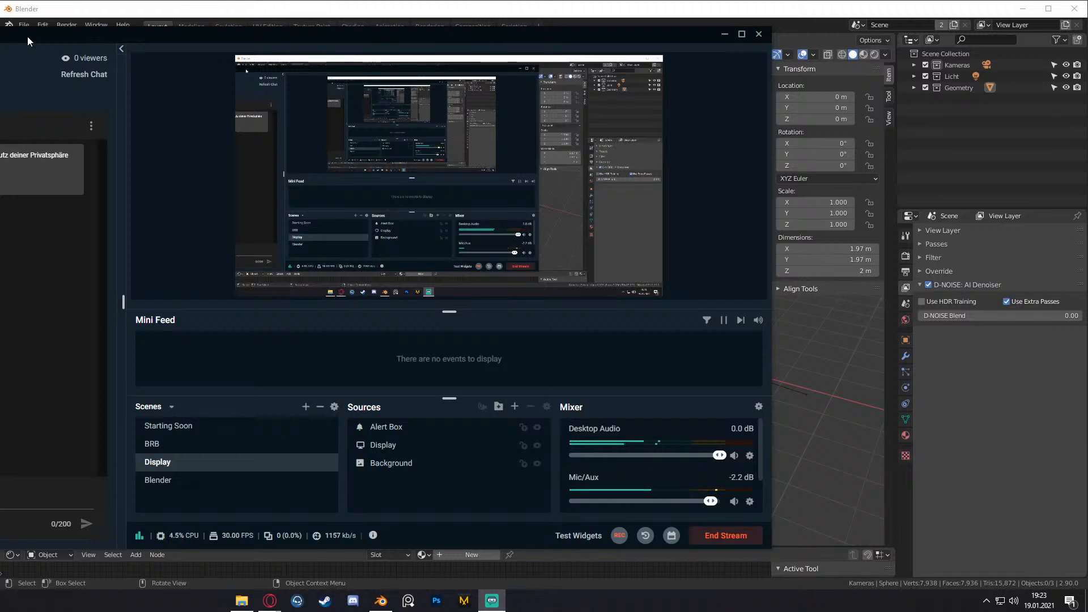
pyautogui.moveTo(187, 42); pyautogui.dragTo(78, 19)
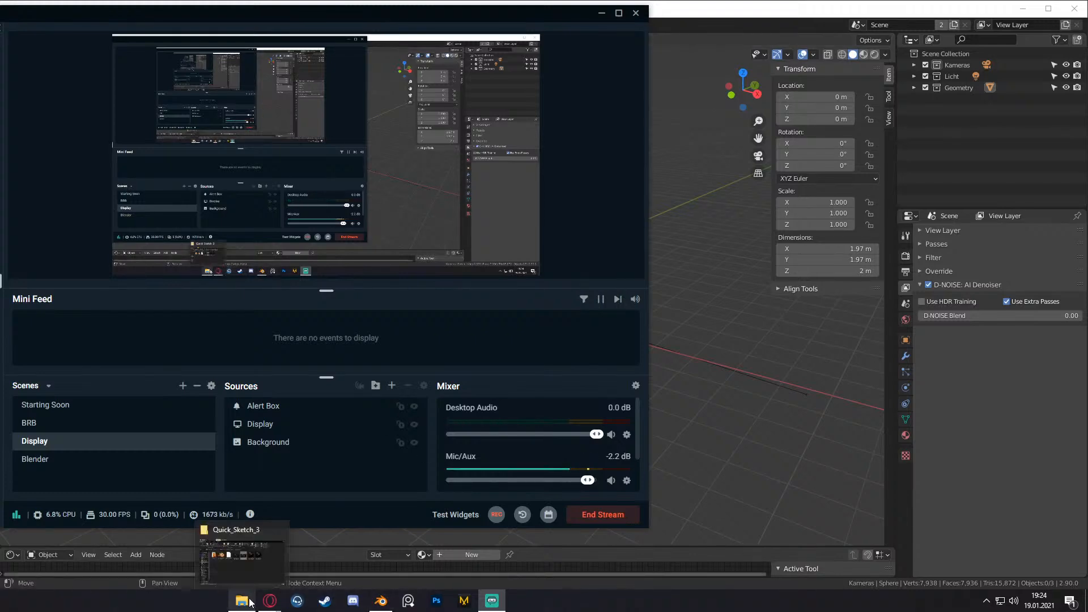
# - Switch to the Opera window showing randomcolour.com, move it into full view, and generate a new random colour
pyautogui.moveTo(274, 603)
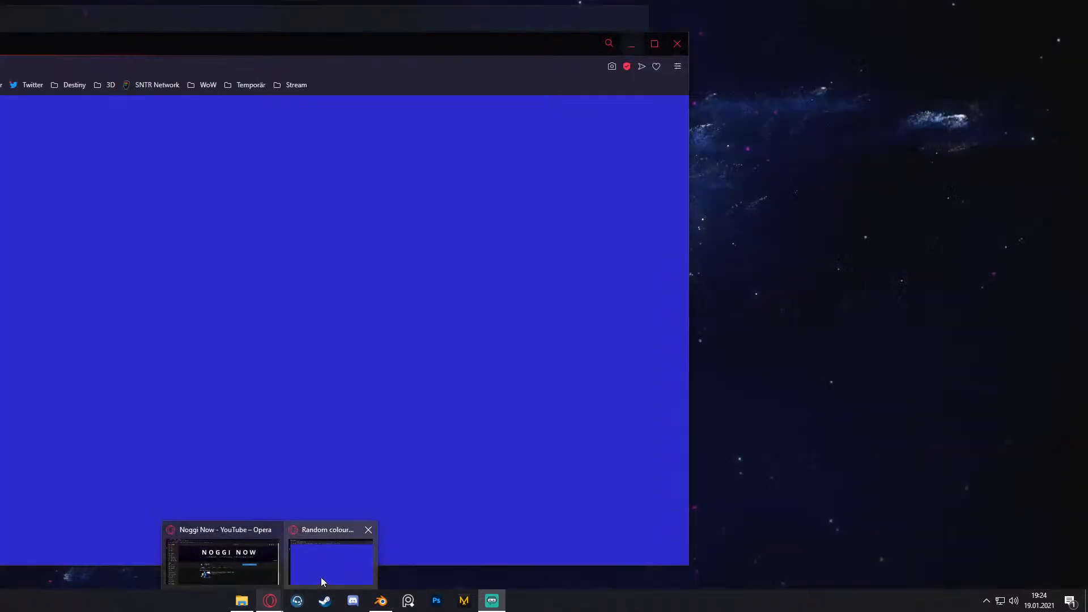
pyautogui.click(321, 577)
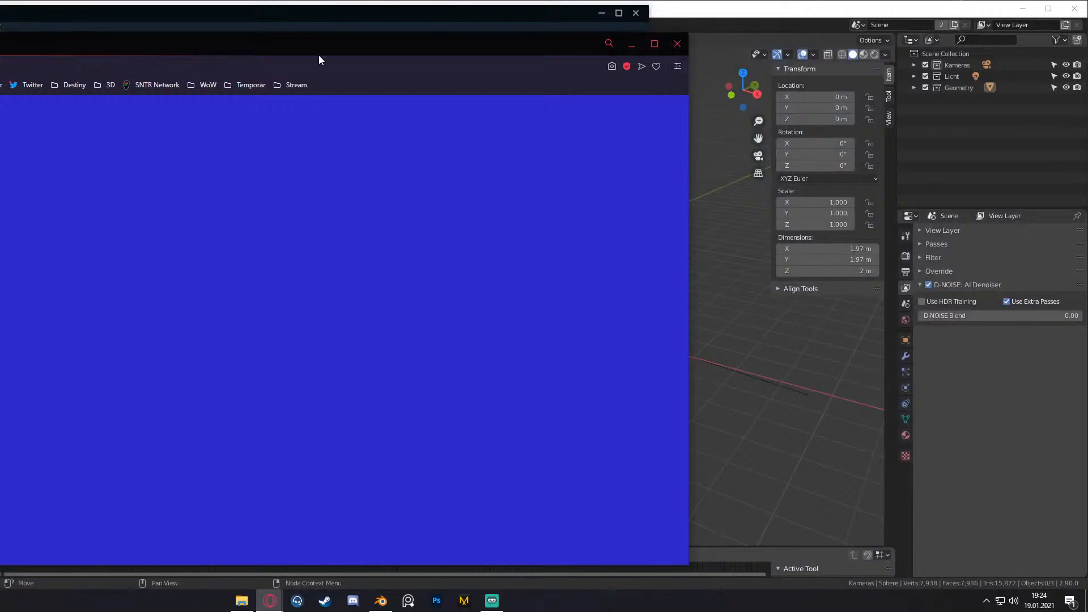
pyautogui.moveTo(328, 49); pyautogui.dragTo(642, 27)
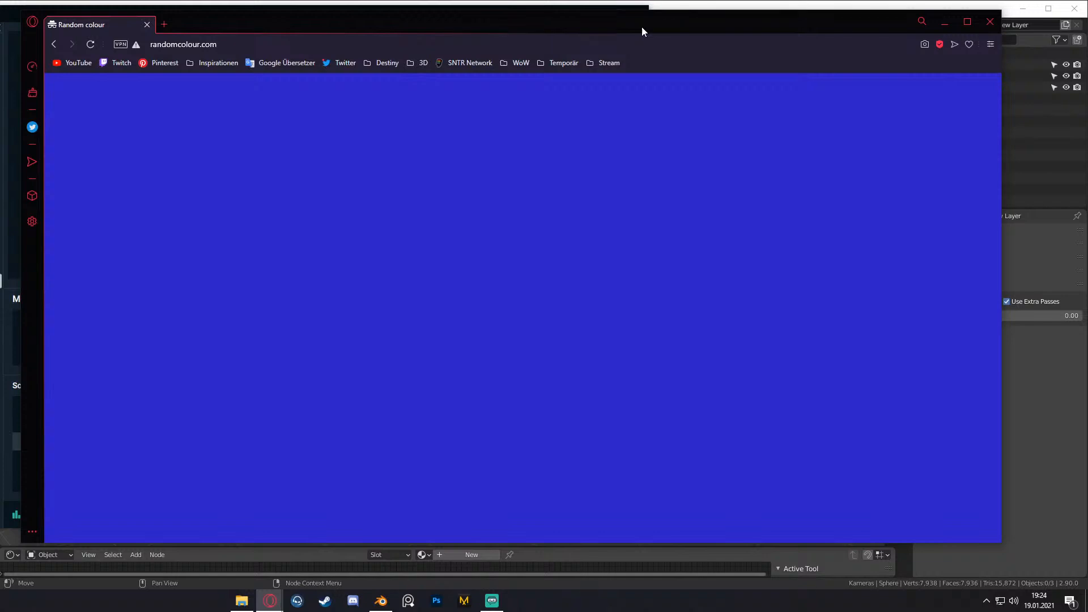
pyautogui.moveTo(642, 26)
pyautogui.mouseDown()
pyautogui.moveTo(661, 24)
pyautogui.moveTo(644, 59)
pyautogui.moveTo(648, 41)
pyautogui.moveTo(653, 48)
pyautogui.moveTo(644, 31)
pyautogui.mouseUp()
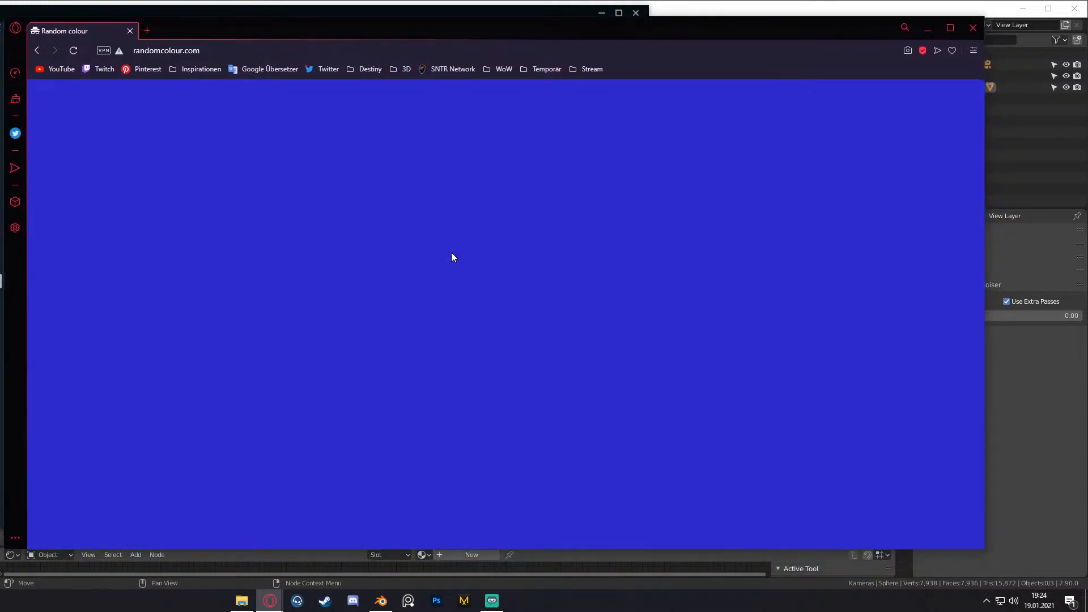
pyautogui.click(77, 49)
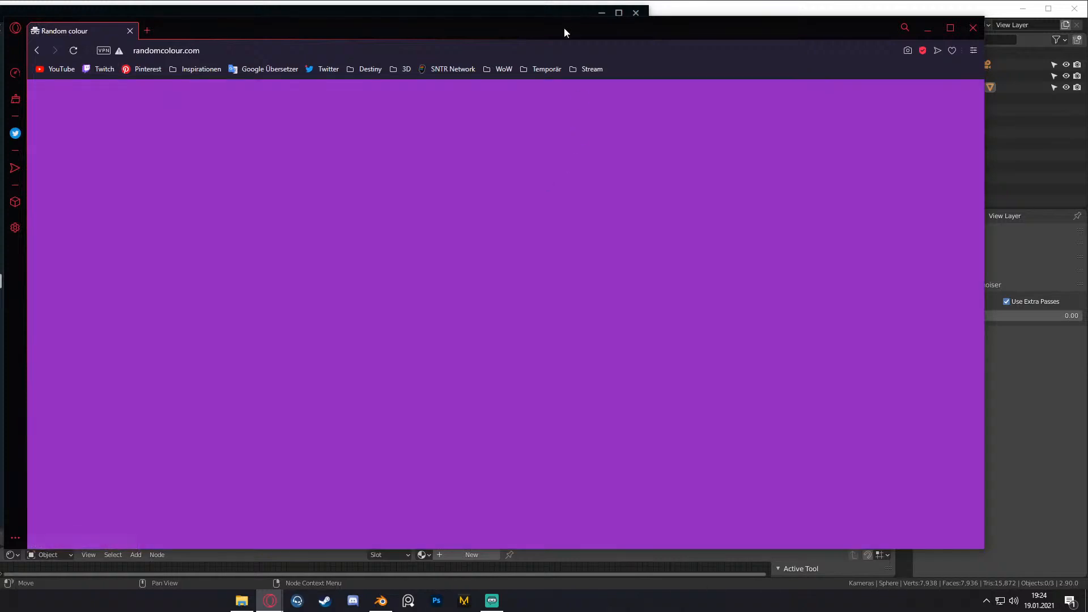
pyautogui.moveTo(563, 28)
pyautogui.mouseDown()
pyautogui.moveTo(654, 33)
pyautogui.moveTo(573, 29)
pyautogui.mouseUp()
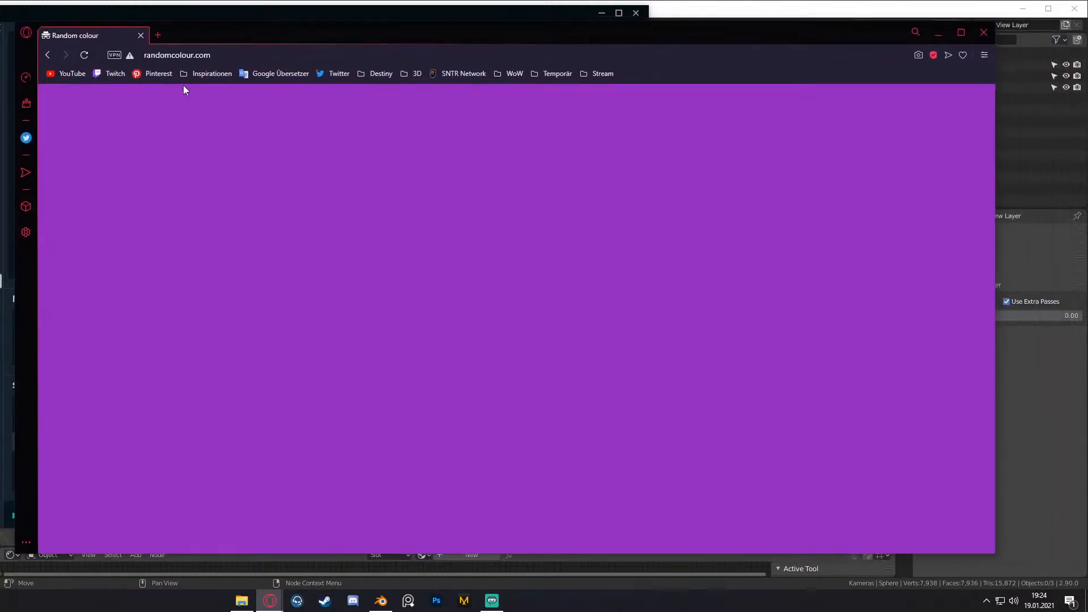
pyautogui.moveTo(339, 29); pyautogui.dragTo(359, 22)
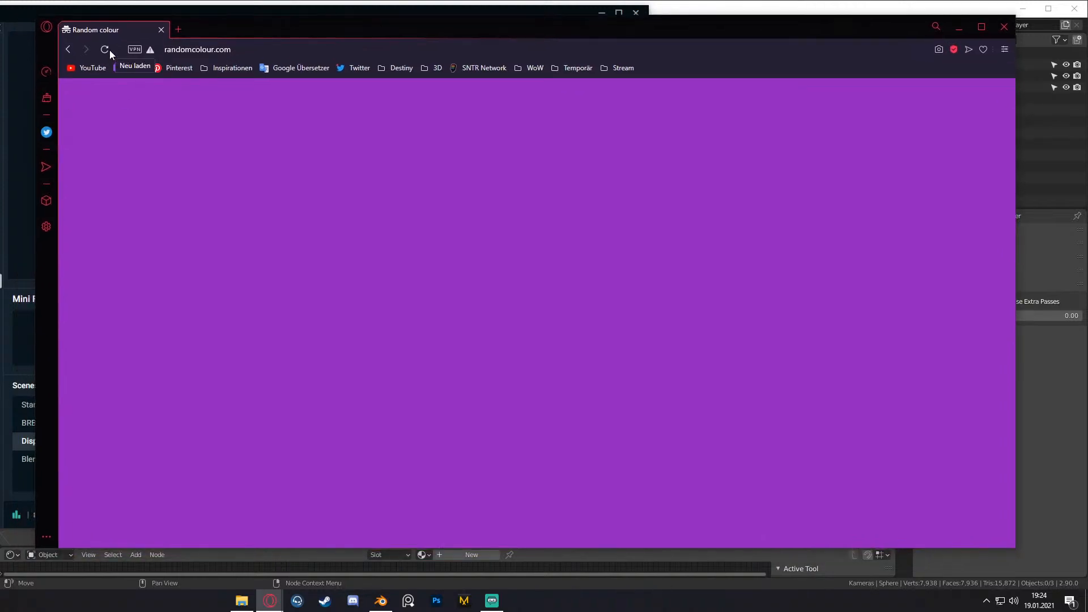
pyautogui.moveTo(668, 30); pyautogui.dragTo(644, 31)
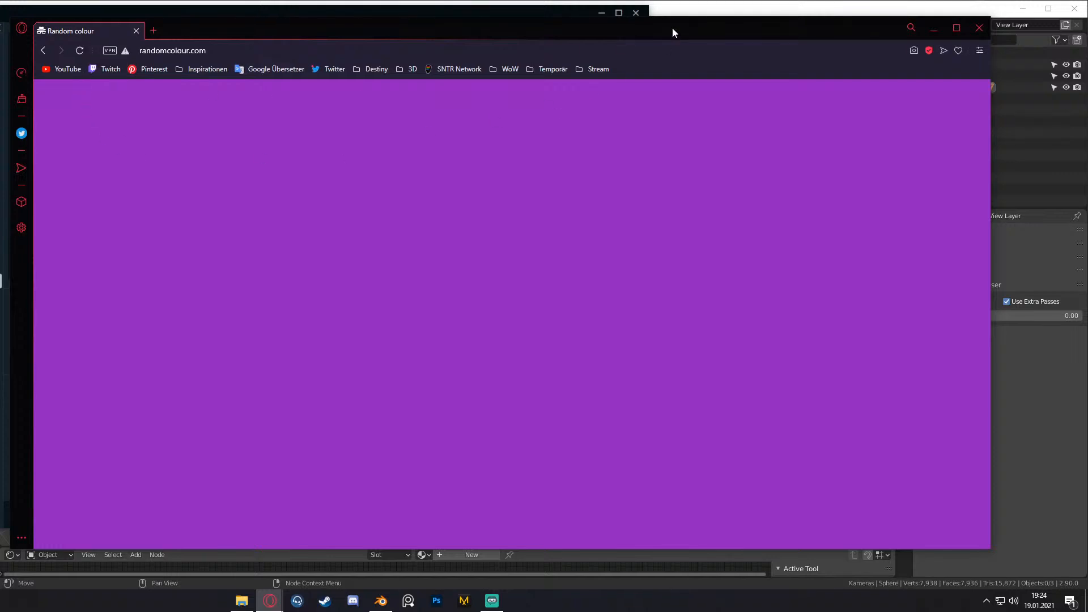
pyautogui.moveTo(672, 28); pyautogui.dragTo(672, 30)
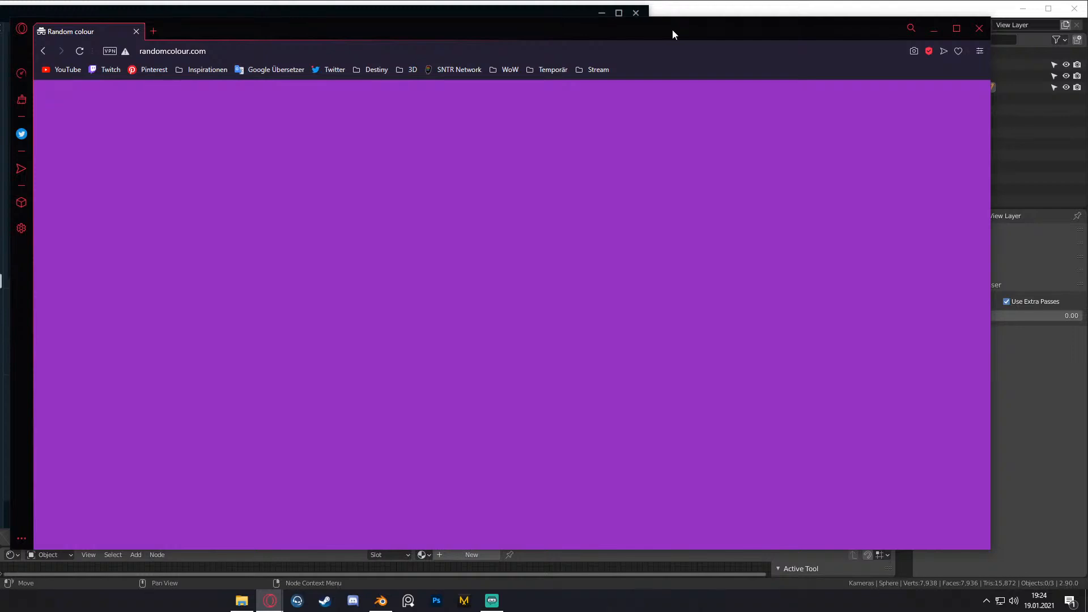
pyautogui.moveTo(668, 34)
pyautogui.mouseDown()
pyautogui.moveTo(663, 58)
pyautogui.moveTo(668, 46)
pyautogui.moveTo(675, 53)
pyautogui.moveTo(663, 39)
pyautogui.mouseUp()
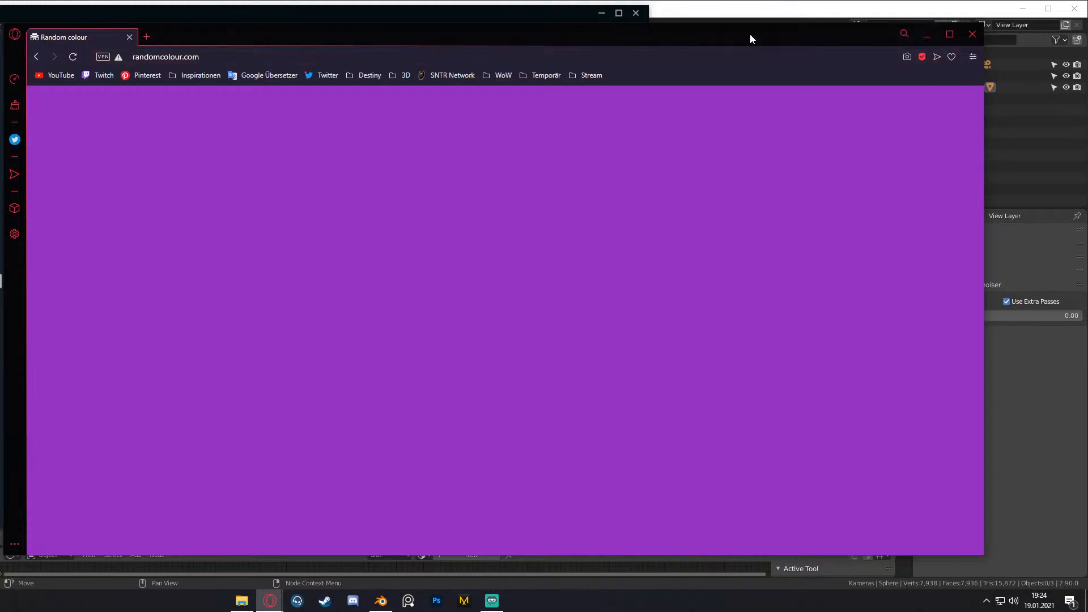
pyautogui.moveTo(750, 33)
pyautogui.mouseDown()
pyautogui.moveTo(775, 79)
pyautogui.moveTo(751, 36)
pyautogui.mouseUp()
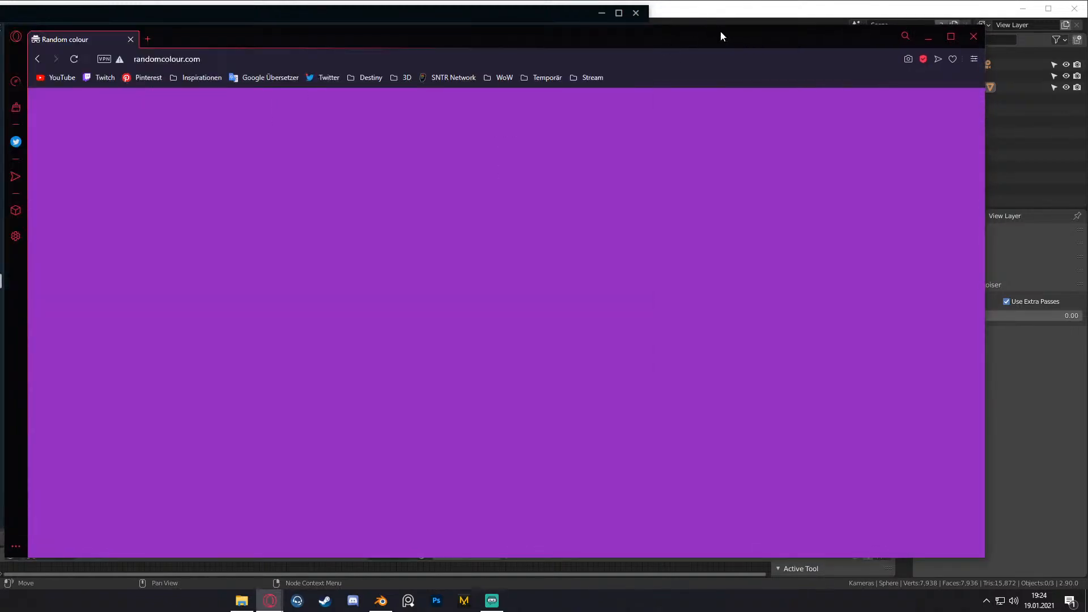
pyautogui.moveTo(719, 31)
pyautogui.mouseDown()
pyautogui.moveTo(690, 58)
pyautogui.moveTo(714, 33)
pyautogui.moveTo(733, 56)
pyautogui.moveTo(713, 30)
pyautogui.mouseUp()
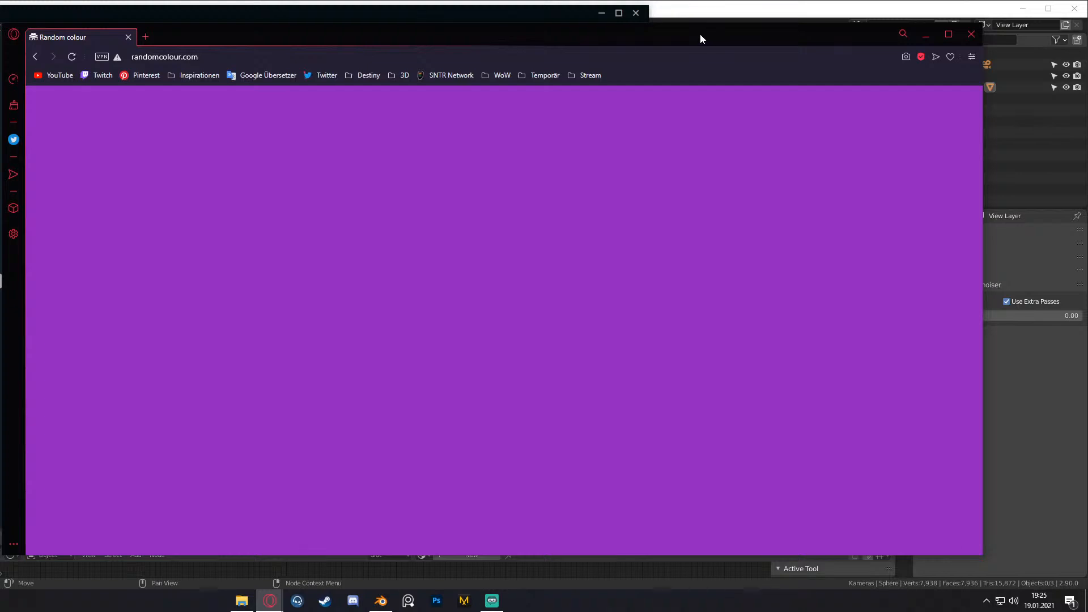
pyautogui.moveTo(701, 38)
pyautogui.mouseDown()
pyautogui.moveTo(724, 41)
pyautogui.moveTo(706, 37)
pyautogui.moveTo(715, 46)
pyautogui.mouseUp()
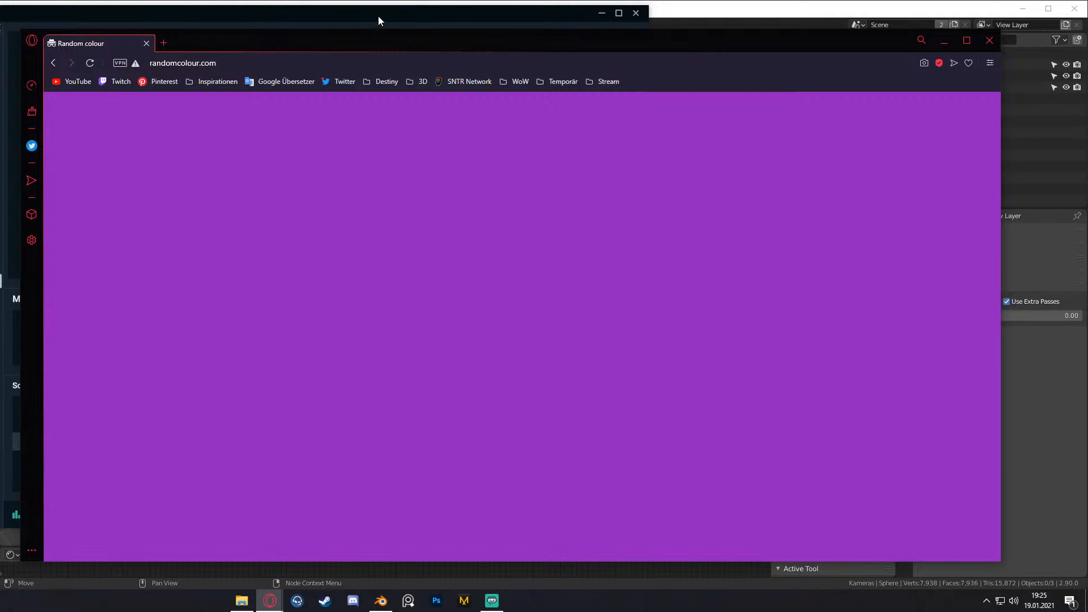
# - Switch to Blender and delete the area light from the scene
pyautogui.click(709, 10)
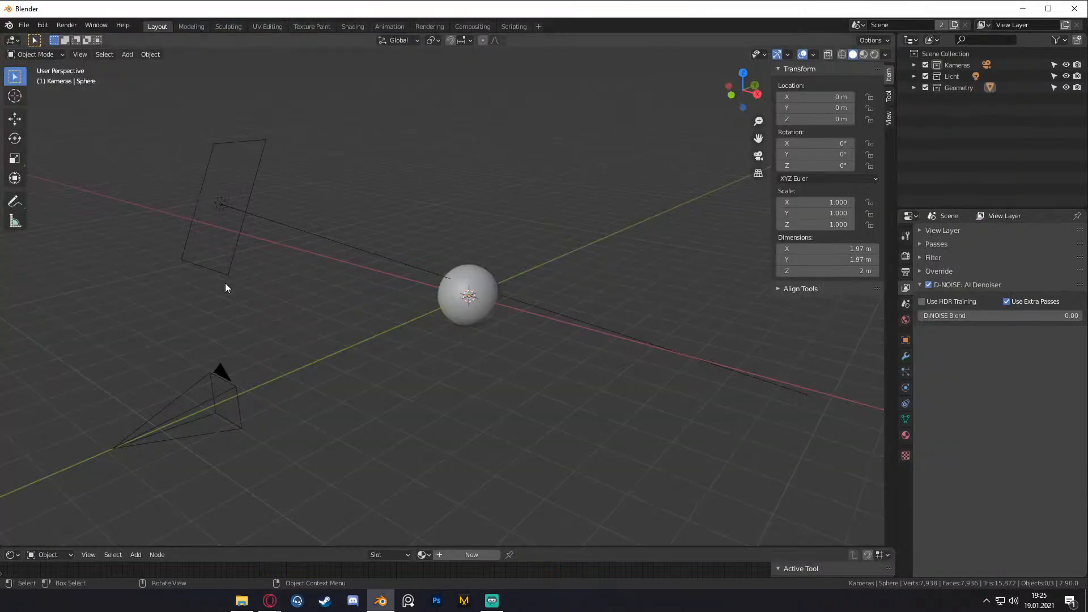
pyautogui.moveTo(416, 265); pyautogui.dragTo(419, 236, button='middle')
pyautogui.moveTo(265, 143); pyautogui.dragTo(386, 235)
pyautogui.press('Delete')
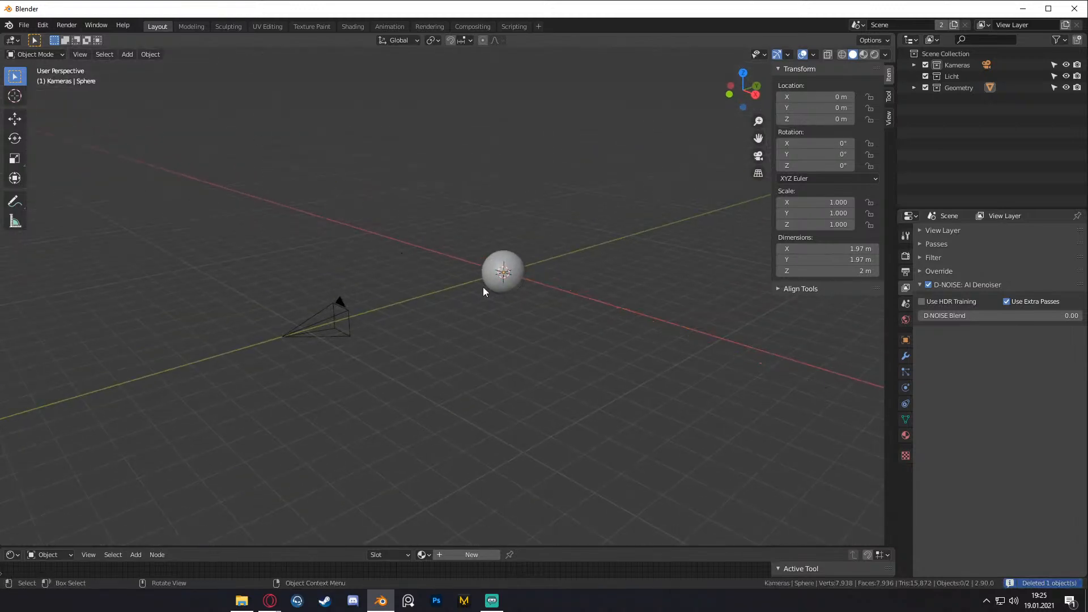
pyautogui.moveTo(483, 287); pyautogui.dragTo(461, 303, button='middle')
pyautogui.click(328, 310)
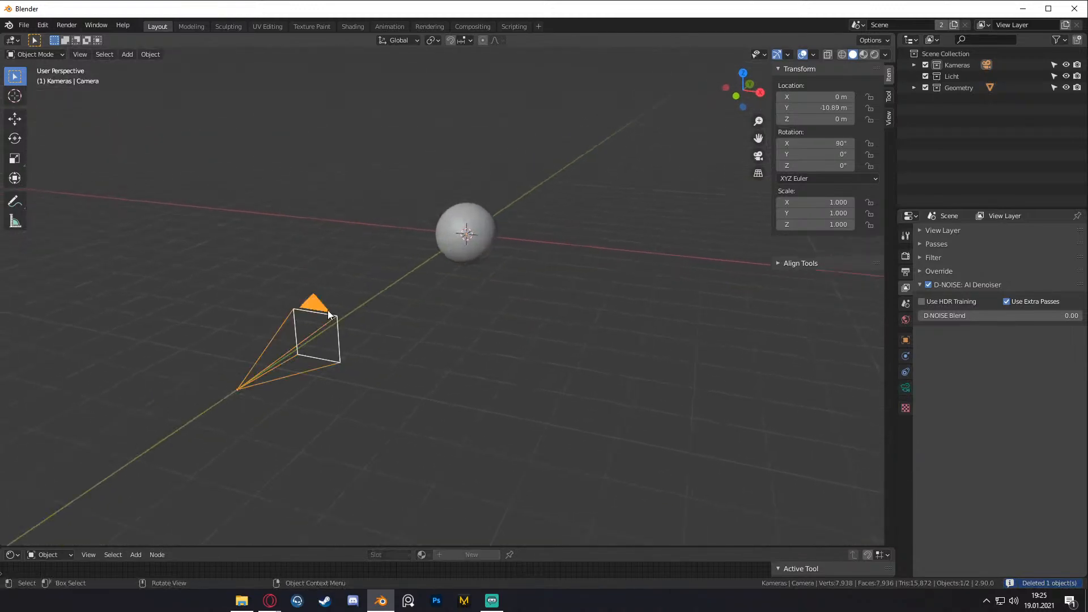
pyautogui.moveTo(328, 311); pyautogui.dragTo(426, 301, button='middle')
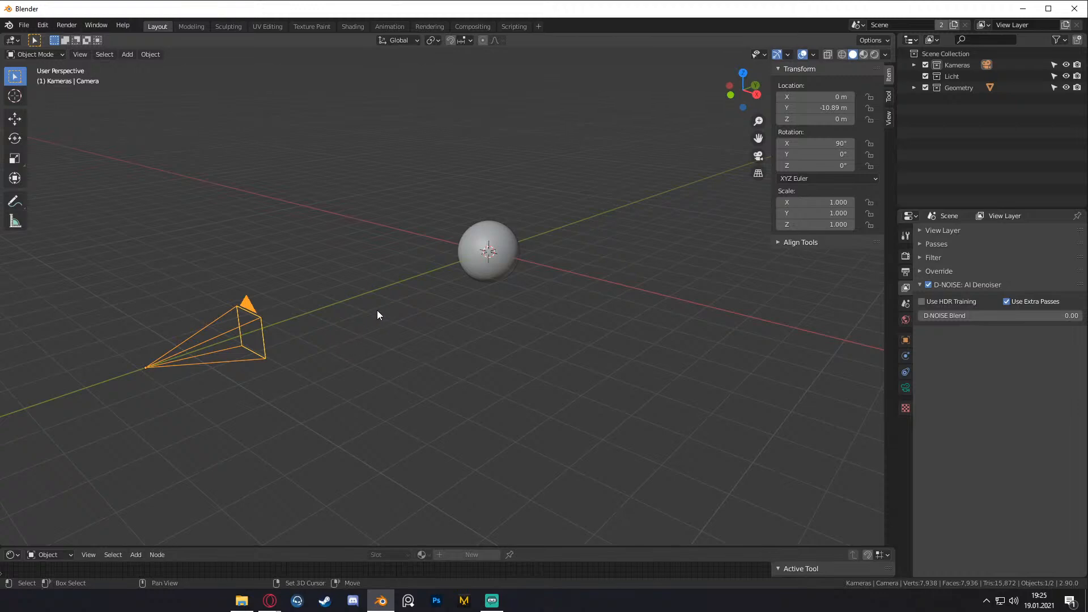
pyautogui.moveTo(377, 311); pyautogui.dragTo(405, 332, button='middle')
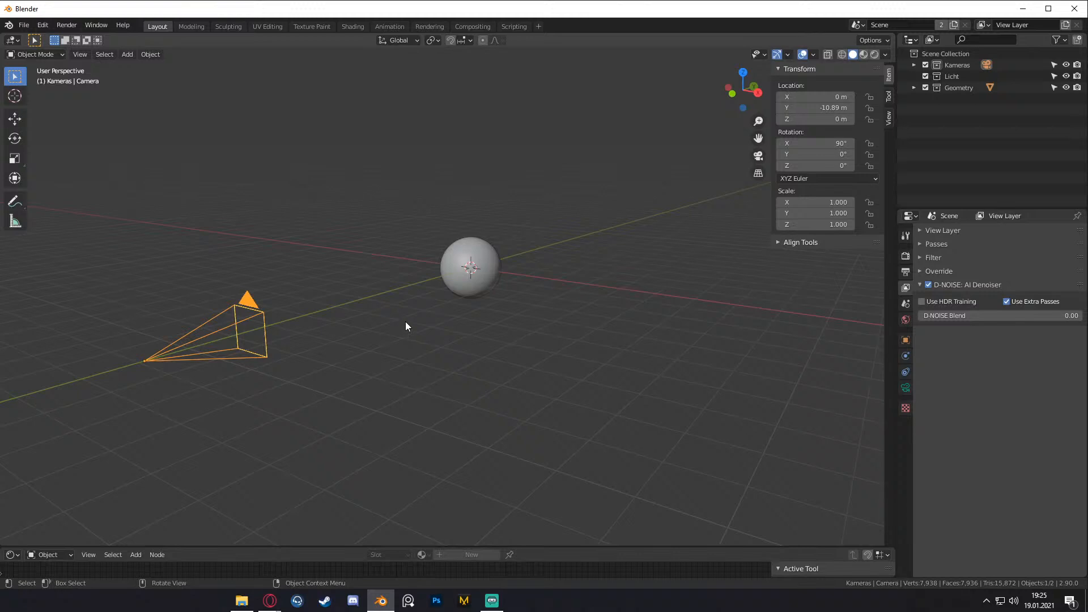
pyautogui.moveTo(459, 308); pyautogui.dragTo(415, 328, button='middle')
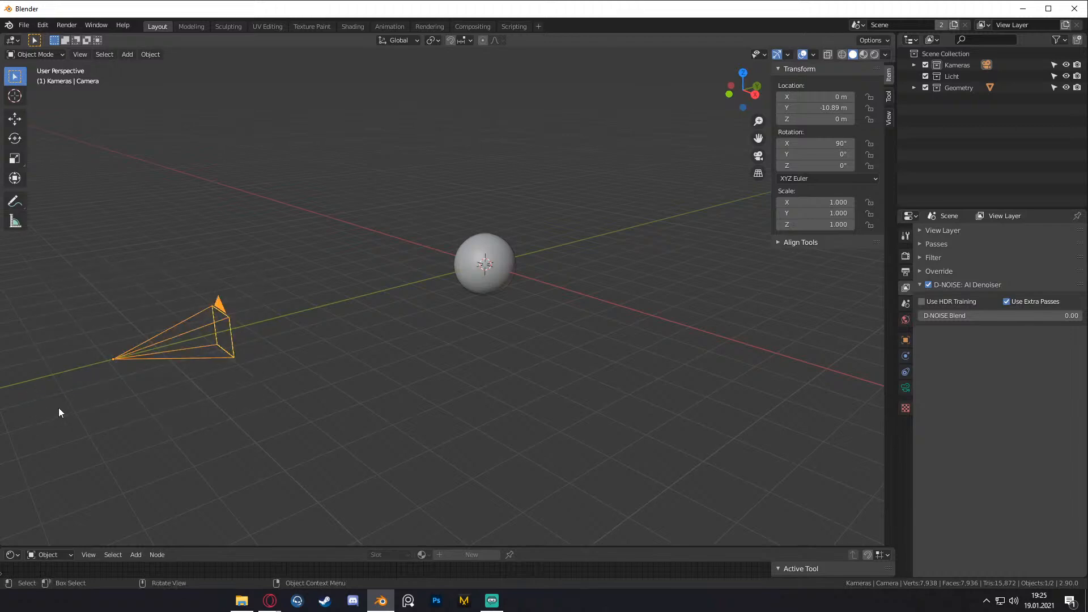
pyautogui.moveTo(280, 321); pyautogui.dragTo(355, 322, button='middle')
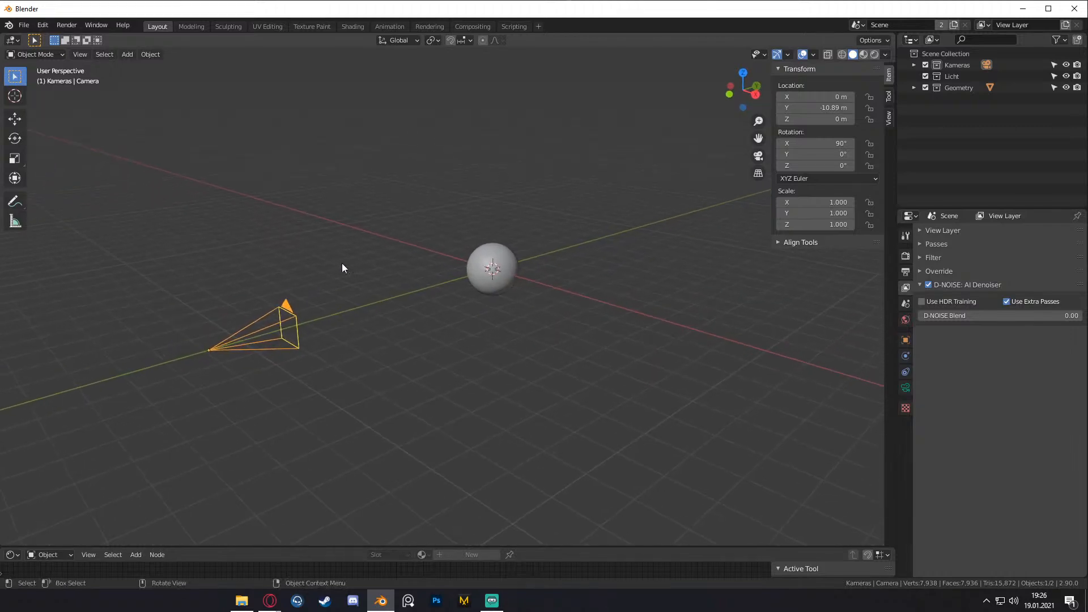
pyautogui.moveTo(342, 263); pyautogui.dragTo(184, 379)
pyautogui.click(279, 360)
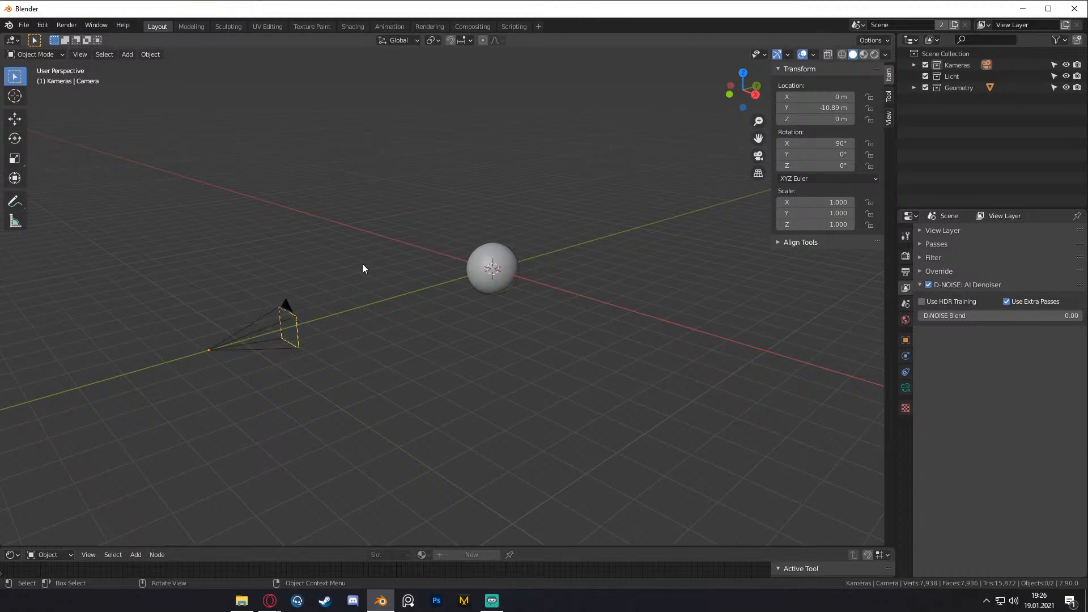
pyautogui.moveTo(330, 276); pyautogui.dragTo(172, 392)
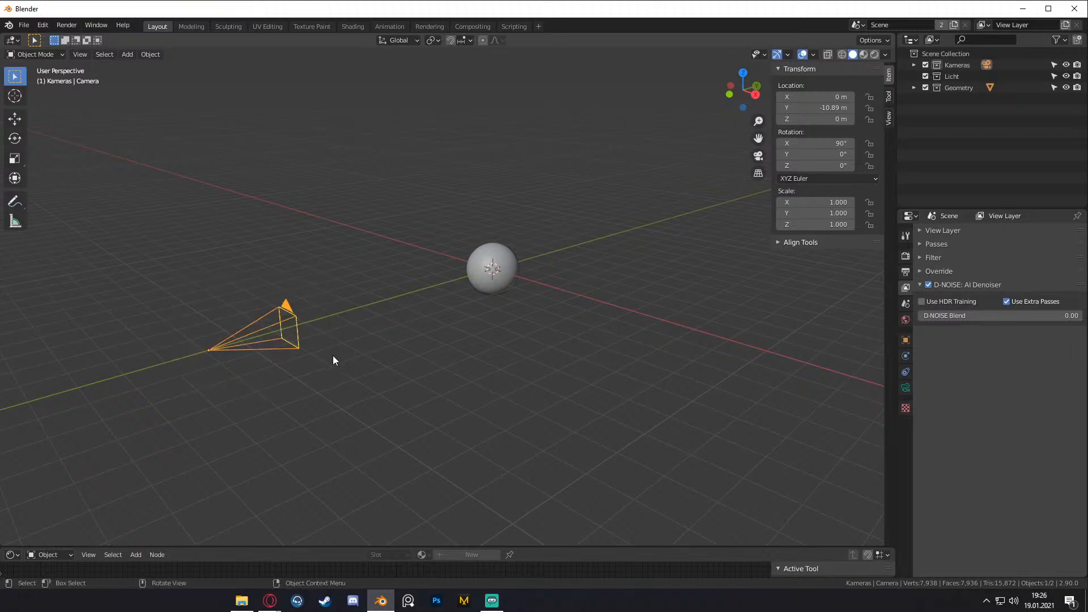
pyautogui.click(322, 302)
# - Raise the camera about 1.49 m along the global Z axis
pyautogui.click(287, 309)
pyautogui.press('g')
pyautogui.press('z')
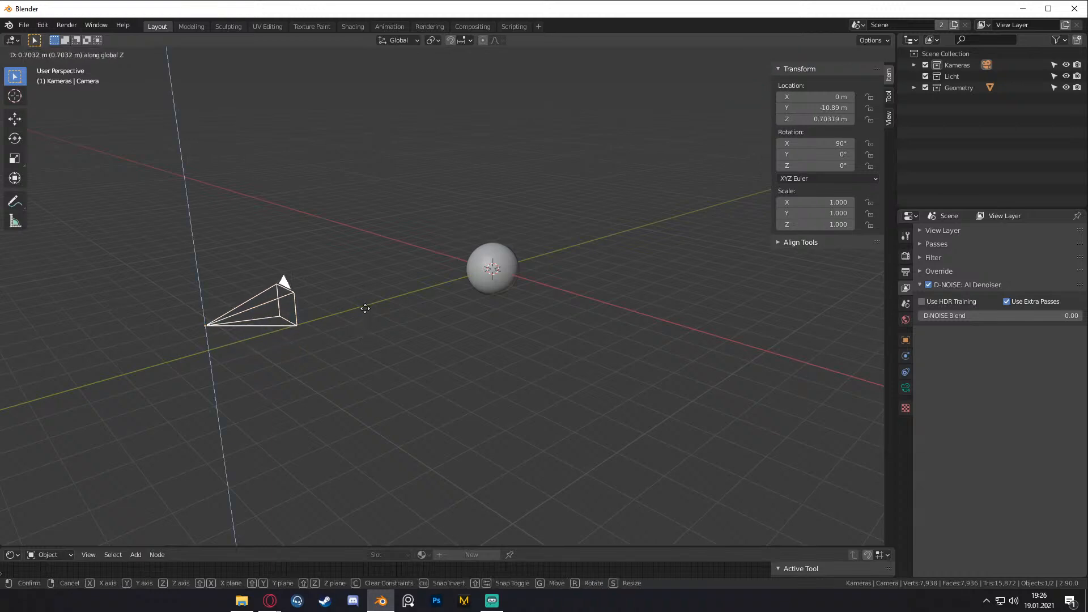
pyautogui.click(361, 280)
pyautogui.moveTo(362, 281); pyautogui.dragTo(502, 302, button='middle')
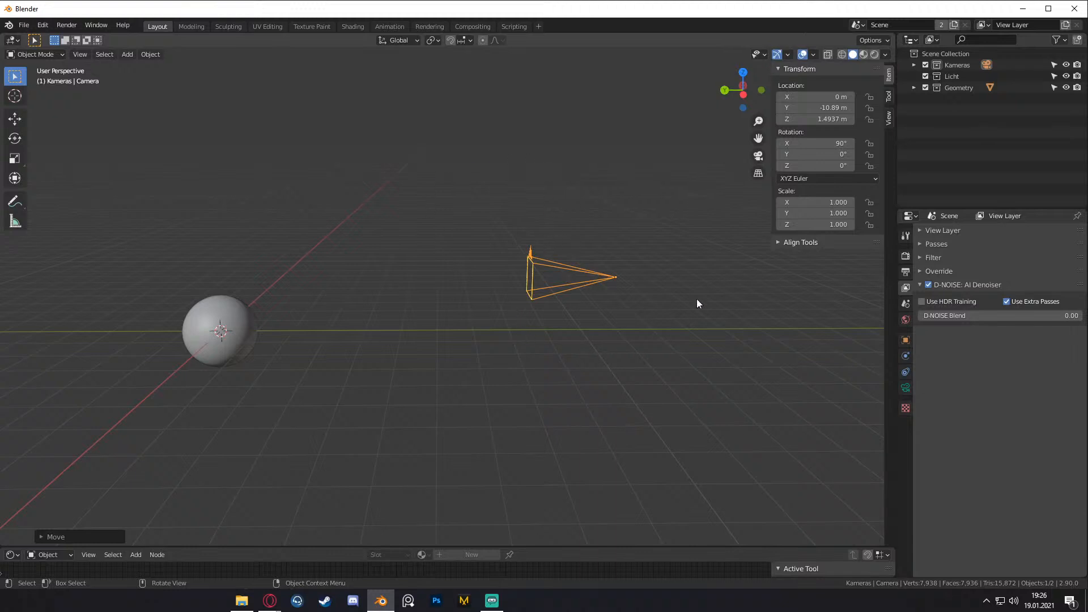
pyautogui.moveTo(466, 214); pyautogui.dragTo(696, 361)
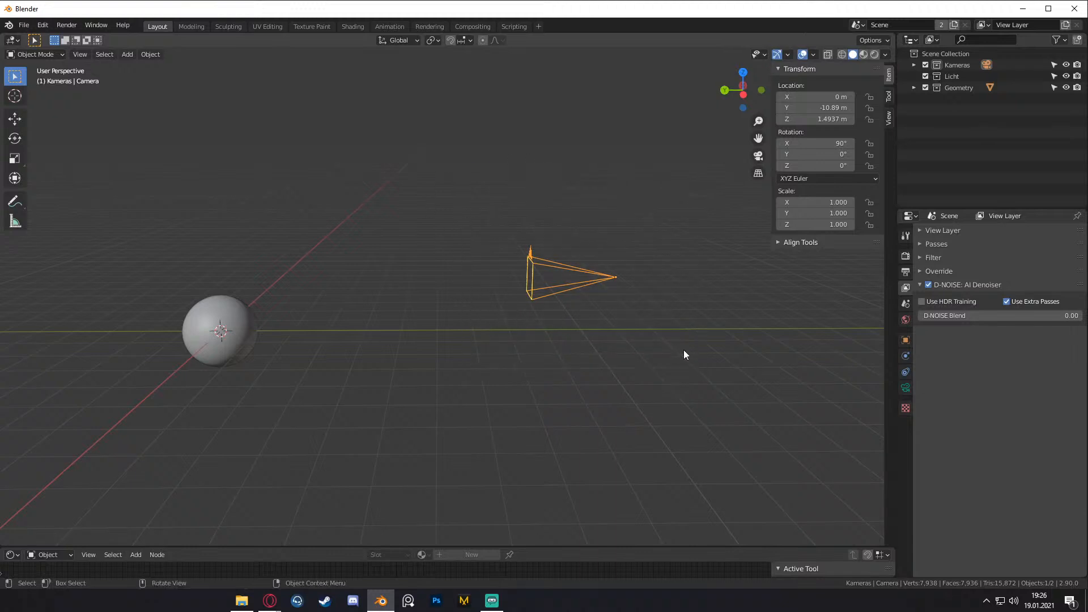
pyautogui.keyDown('ctrl'); pyautogui.moveTo(646, 236); pyautogui.dragTo(479, 311); pyautogui.keyUp('ctrl')
pyautogui.moveTo(477, 214); pyautogui.dragTo(651, 314)
pyautogui.moveTo(635, 221); pyautogui.dragTo(481, 309)
pyautogui.moveTo(494, 227); pyautogui.dragTo(652, 334)
pyautogui.keyDown('ctrl'); pyautogui.moveTo(627, 227); pyautogui.dragTo(488, 307); pyautogui.keyUp('ctrl')
pyautogui.moveTo(499, 228); pyautogui.dragTo(642, 317)
pyautogui.moveTo(633, 221); pyautogui.dragTo(497, 313)
pyautogui.moveTo(498, 225); pyautogui.dragTo(636, 318)
pyautogui.moveTo(638, 232); pyautogui.dragTo(493, 320)
pyautogui.moveTo(511, 238); pyautogui.dragTo(663, 343)
pyautogui.moveTo(516, 219); pyautogui.dragTo(670, 343)
pyautogui.moveTo(631, 226); pyautogui.dragTo(494, 324)
pyautogui.moveTo(485, 213); pyautogui.dragTo(640, 325)
pyautogui.moveTo(565, 252); pyautogui.dragTo(358, 309, button='middle')
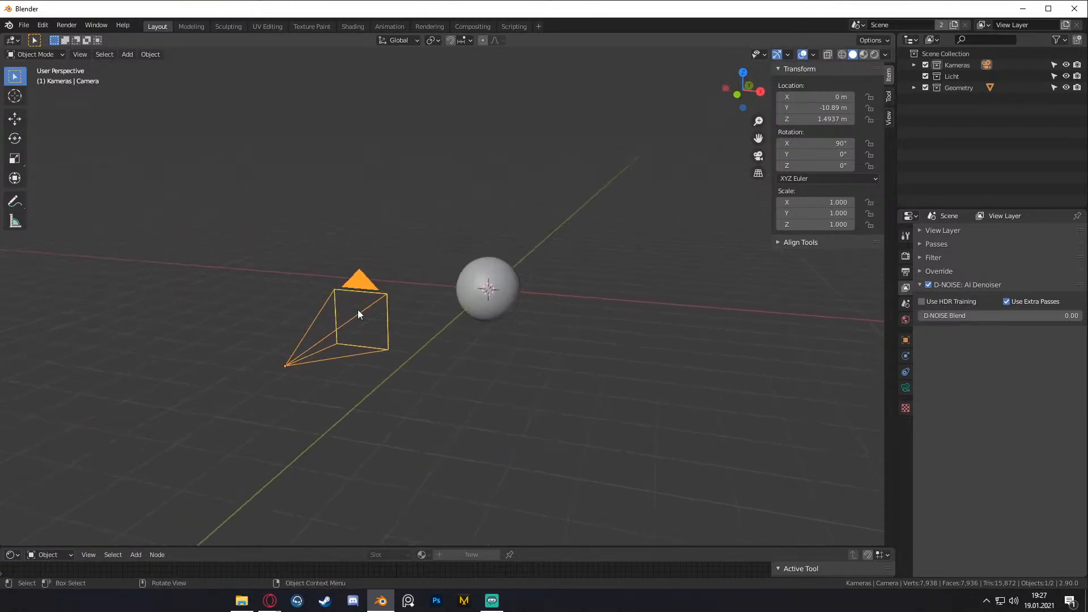
pyautogui.moveTo(242, 247); pyautogui.dragTo(437, 426)
pyautogui.click(440, 414)
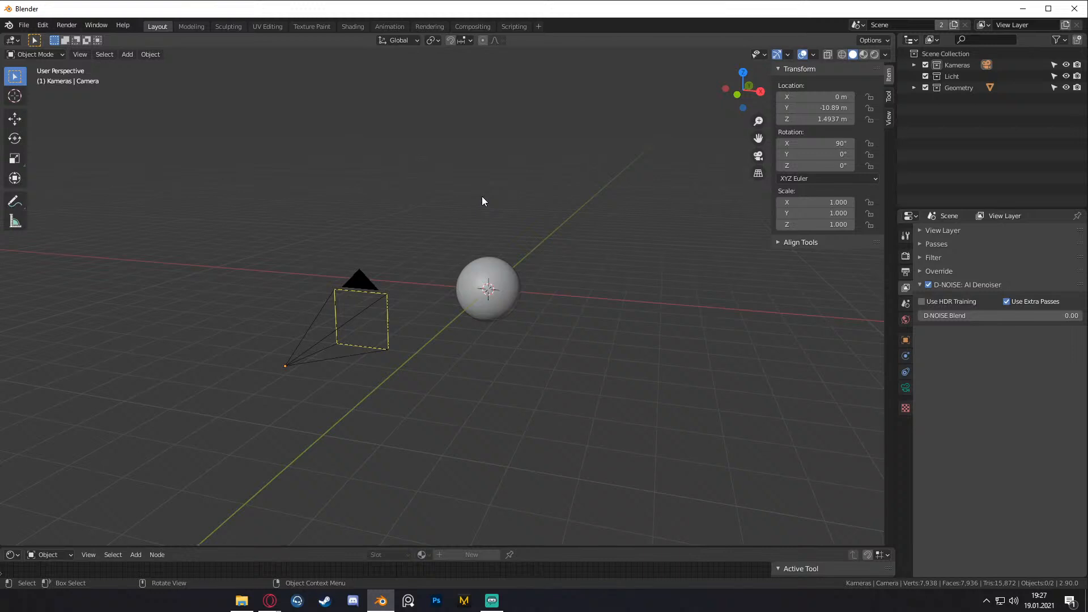
# - Delete the sphere at the world origin from the scene
pyautogui.moveTo(454, 256); pyautogui.dragTo(414, 290, button='middle')
pyautogui.click(417, 291)
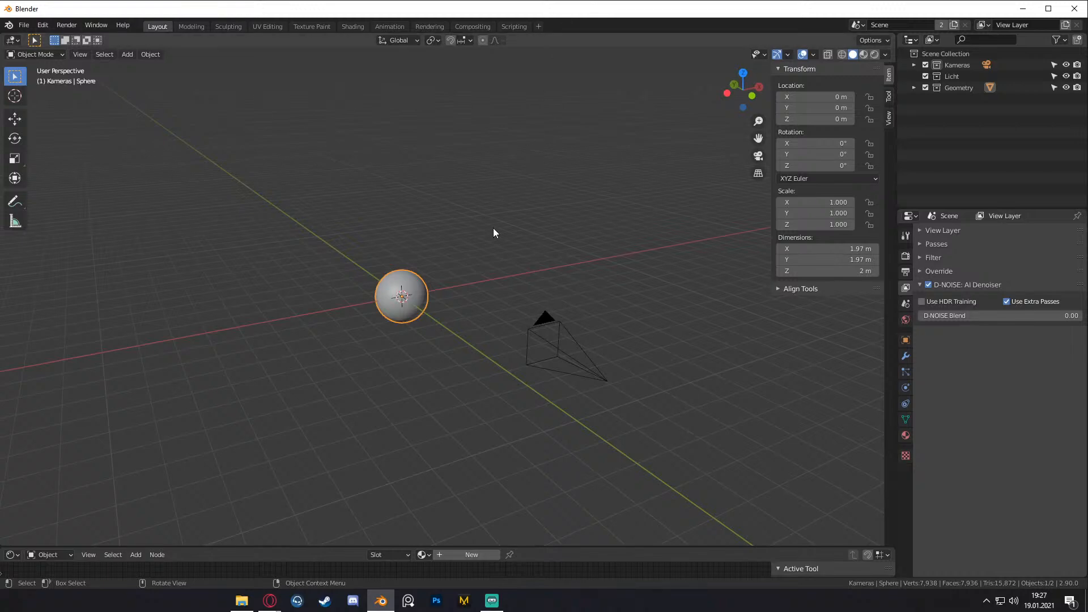
pyautogui.press('KP_Decimal')
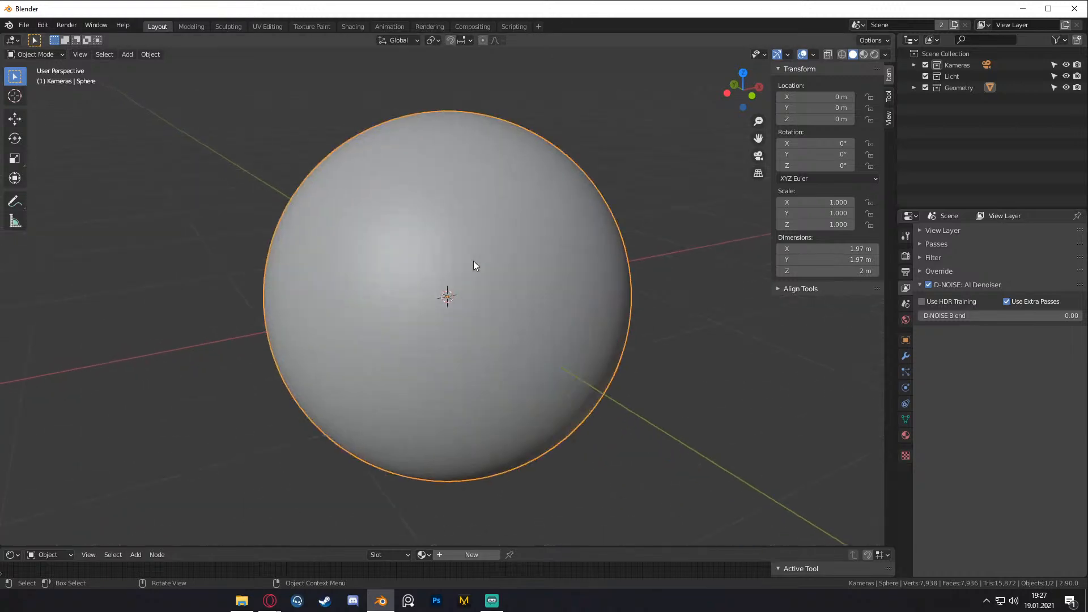
pyautogui.scroll(-10, 474, 265)
pyautogui.scroll(5, 497, 278)
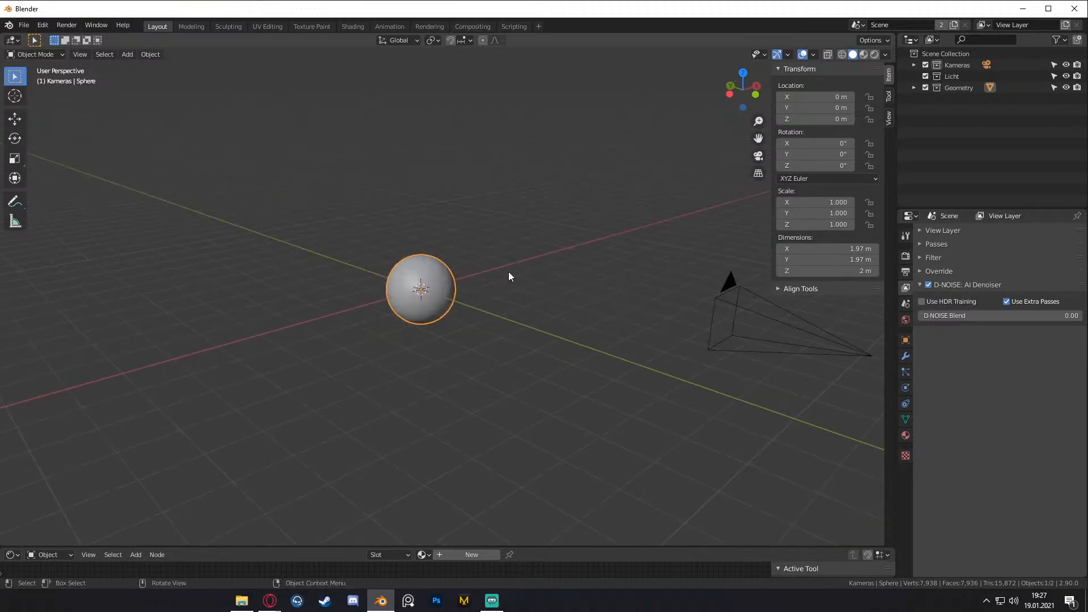
pyautogui.press('Delete')
pyautogui.scroll(-4, 560, 278)
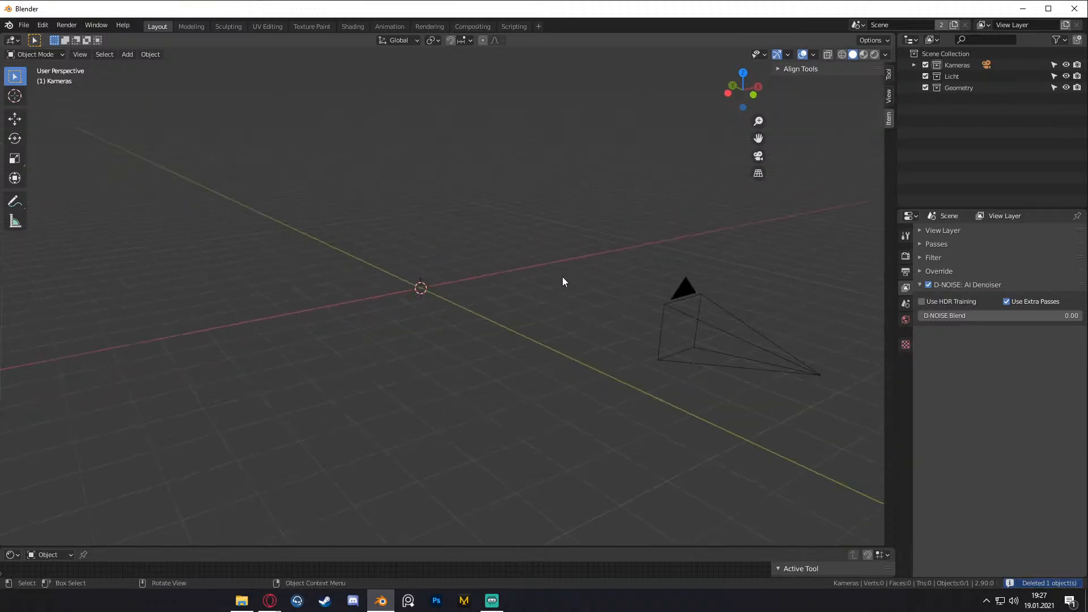
# - Delete the camera so the viewport scene holds no objects
pyautogui.moveTo(562, 277); pyautogui.dragTo(478, 263, button='middle')
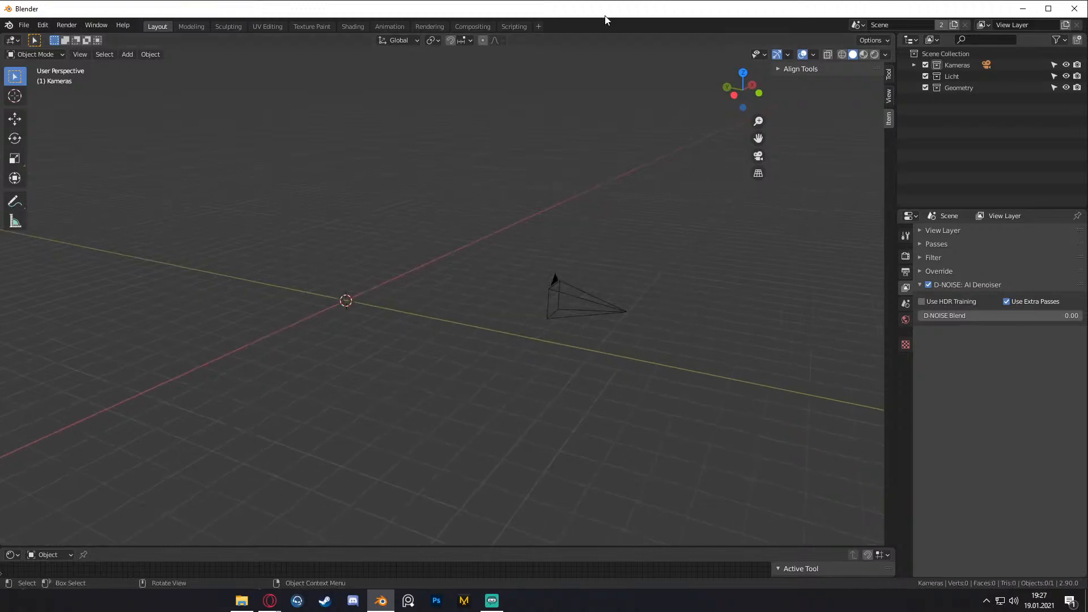
pyautogui.moveTo(508, 244); pyautogui.dragTo(658, 379)
pyautogui.press('Delete')
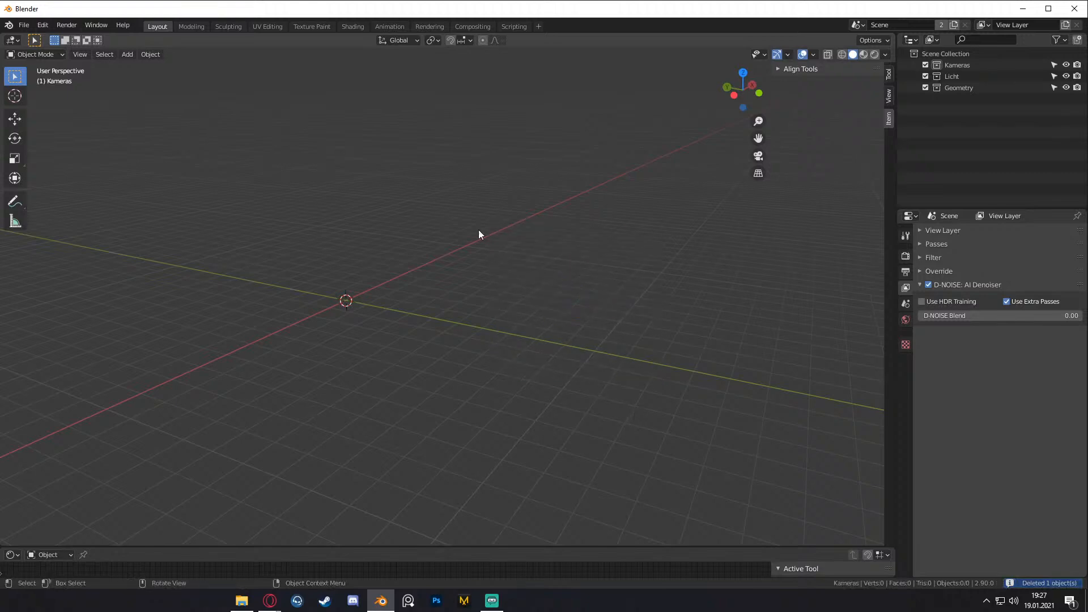
pyautogui.moveTo(488, 293); pyautogui.dragTo(473, 329, button='middle')
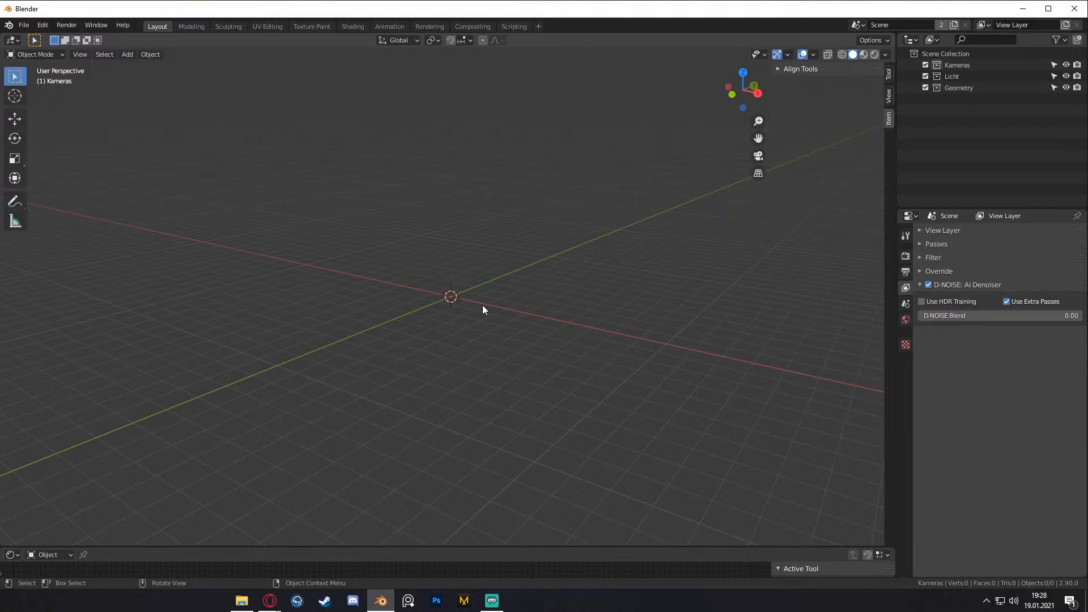
pyautogui.moveTo(482, 305)
pyautogui.mouseDown(button='middle')
pyautogui.moveTo(588, 287)
pyautogui.moveTo(462, 309)
pyautogui.moveTo(471, 296)
pyautogui.moveTo(378, 295)
pyautogui.moveTo(519, 343)
pyautogui.moveTo(373, 338)
pyautogui.moveTo(376, 320)
pyautogui.moveTo(377, 346)
pyautogui.moveTo(437, 295)
pyautogui.moveTo(284, 291)
pyautogui.moveTo(442, 335)
pyautogui.moveTo(297, 329)
pyautogui.moveTo(440, 291)
pyautogui.moveTo(270, 294)
pyautogui.moveTo(447, 323)
pyautogui.moveTo(305, 323)
pyautogui.moveTo(381, 320)
pyautogui.moveTo(257, 277)
pyautogui.moveTo(419, 313)
pyautogui.moveTo(383, 348)
pyautogui.moveTo(464, 301)
pyautogui.moveTo(270, 313)
pyautogui.moveTo(385, 330)
pyautogui.moveTo(316, 329)
pyautogui.moveTo(484, 339)
pyautogui.moveTo(458, 316)
pyautogui.moveTo(398, 297)
pyautogui.moveTo(554, 308)
pyautogui.moveTo(481, 297)
pyautogui.moveTo(425, 306)
pyautogui.moveTo(432, 316)
pyautogui.moveTo(623, 306)
pyautogui.moveTo(485, 285)
pyautogui.moveTo(616, 292)
pyautogui.moveTo(494, 302)
pyautogui.moveTo(673, 297)
pyautogui.moveTo(382, 297)
pyautogui.moveTo(313, 308)
pyautogui.moveTo(415, 297)
pyautogui.moveTo(386, 297)
pyautogui.moveTo(465, 322)
pyautogui.moveTo(515, 296)
pyautogui.moveTo(476, 318)
pyautogui.moveTo(488, 338)
pyautogui.moveTo(491, 306)
pyautogui.moveTo(473, 304)
pyautogui.mouseUp(button='middle')
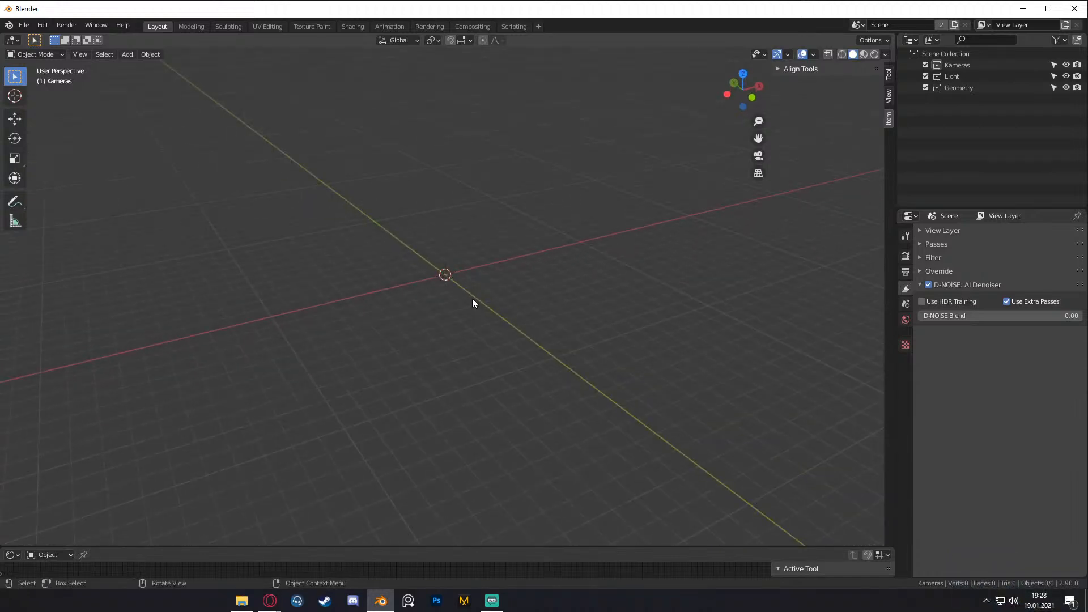
# - Switch to the Opera window with the random colour page and search the web for "rng" in a new tab
pyautogui.click(269, 601)
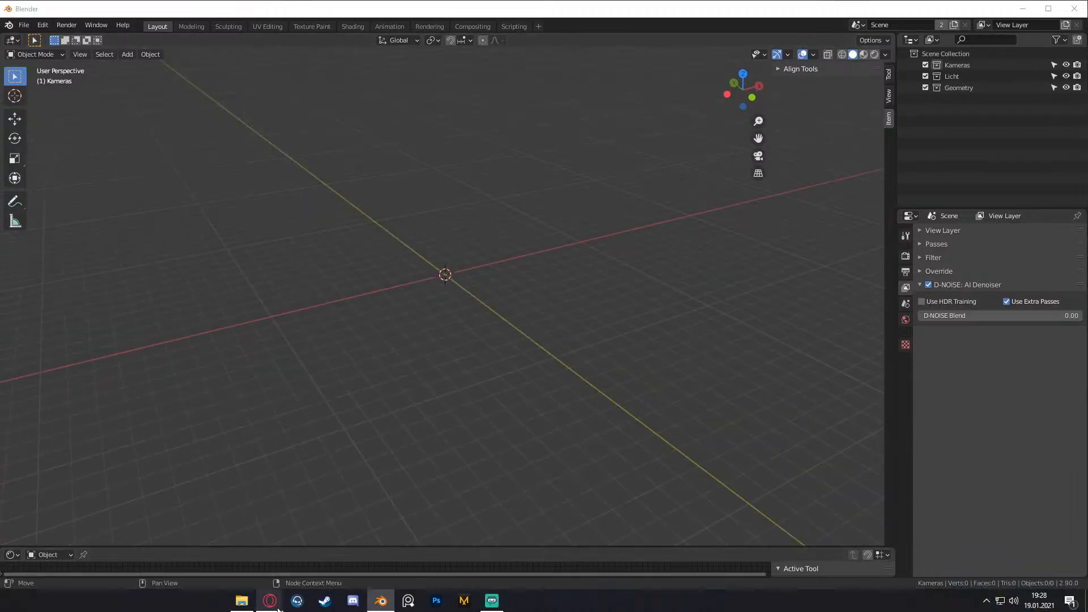
pyautogui.click(325, 561)
pyautogui.click(165, 43)
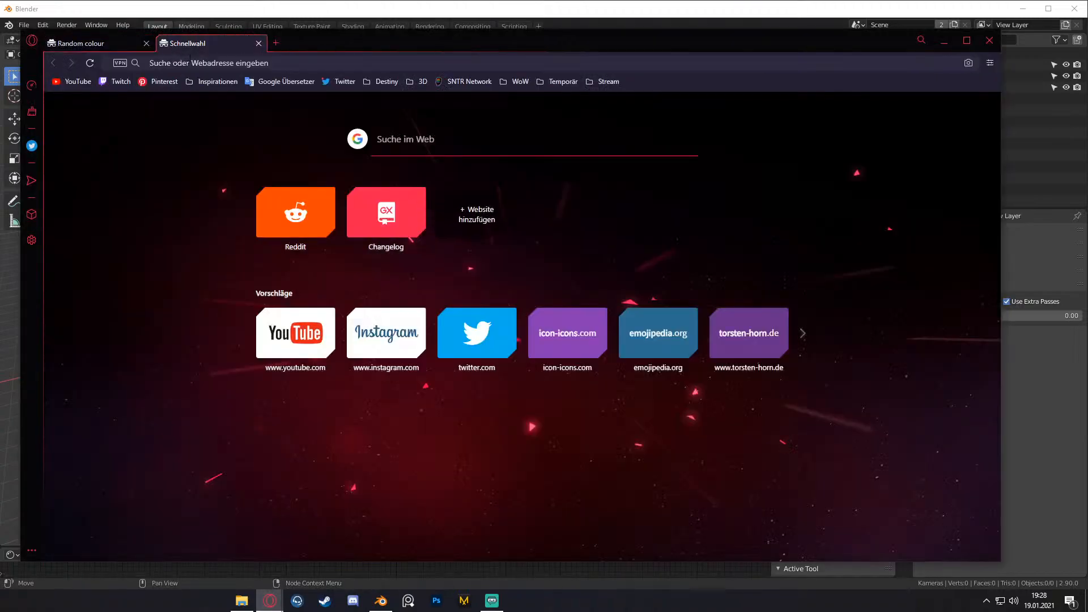
pyautogui.write('rng')
pyautogui.press('Return')
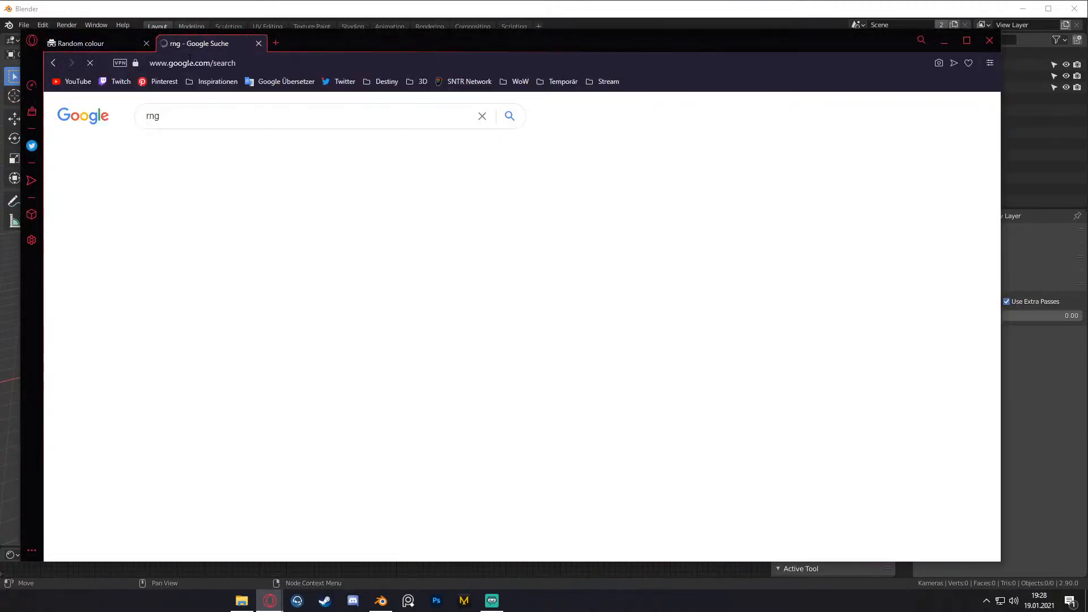
# - Set the random number generator's maximum to 30 and generate a number
pyautogui.moveTo(452, 257); pyautogui.dragTo(366, 262)
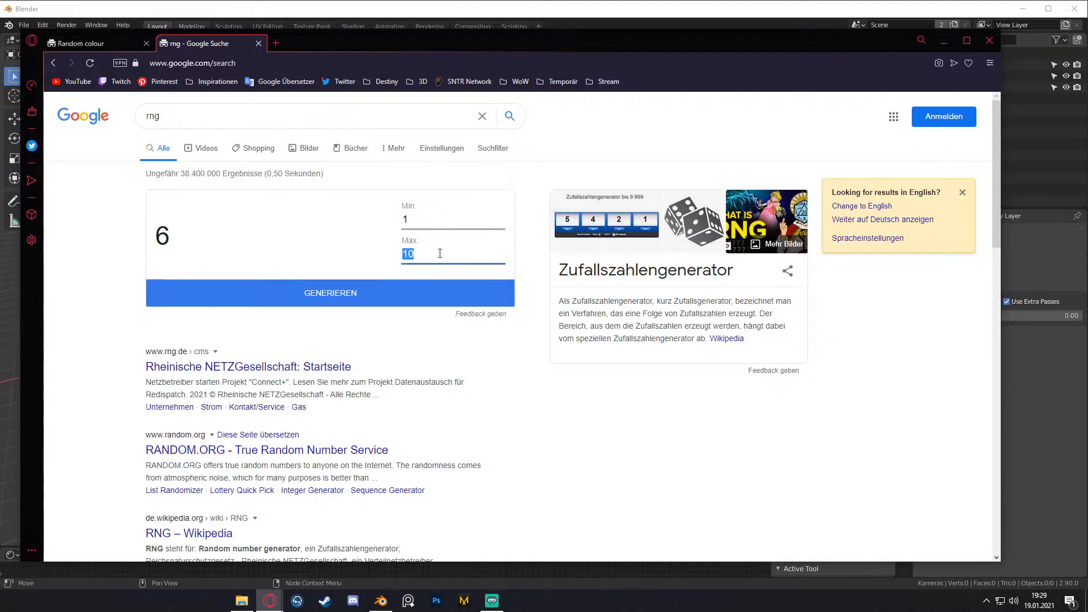
pyautogui.click(472, 253)
pyautogui.moveTo(471, 254); pyautogui.dragTo(330, 254)
pyautogui.write('30')
pyautogui.click(320, 294)
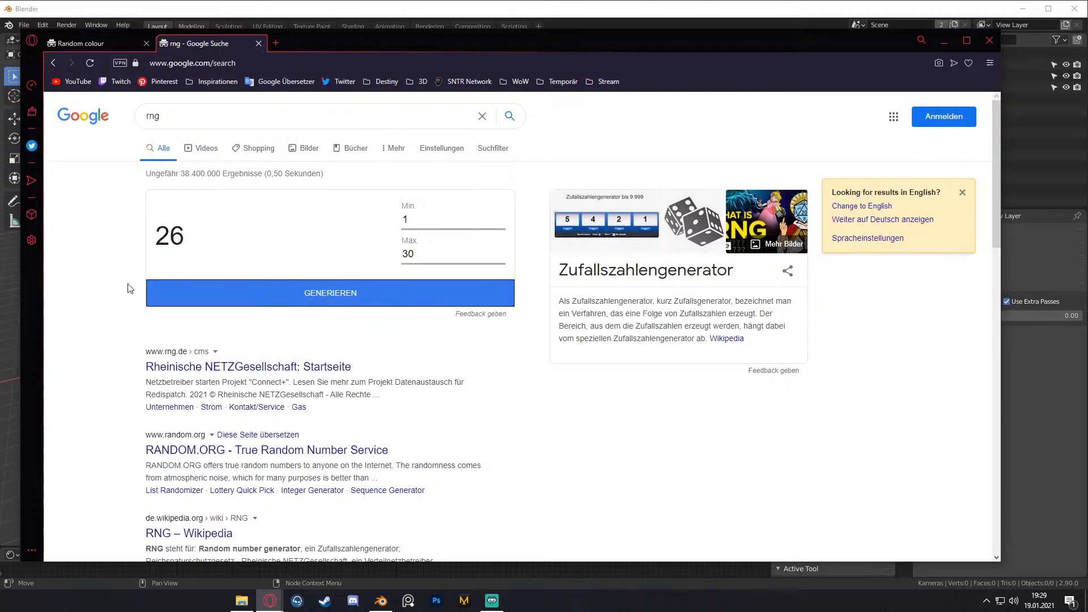
# - Bring File Explorer into full view and open the 3D_Scans folder under _Blender_Cloud and _resourcen on drive D
pyautogui.click(242, 601)
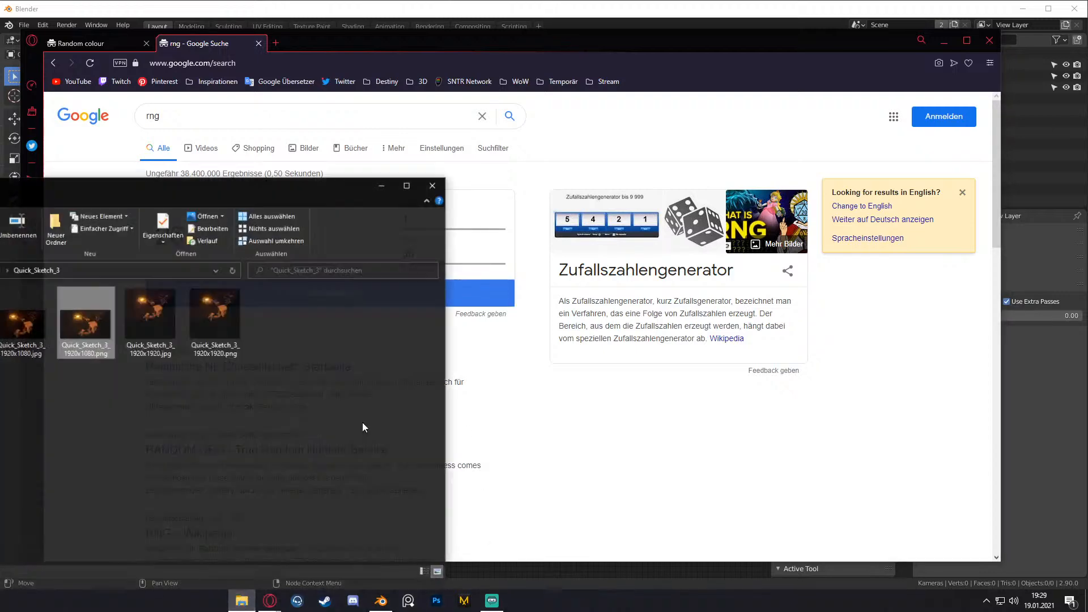
pyautogui.moveTo(174, 183); pyautogui.dragTo(693, 124)
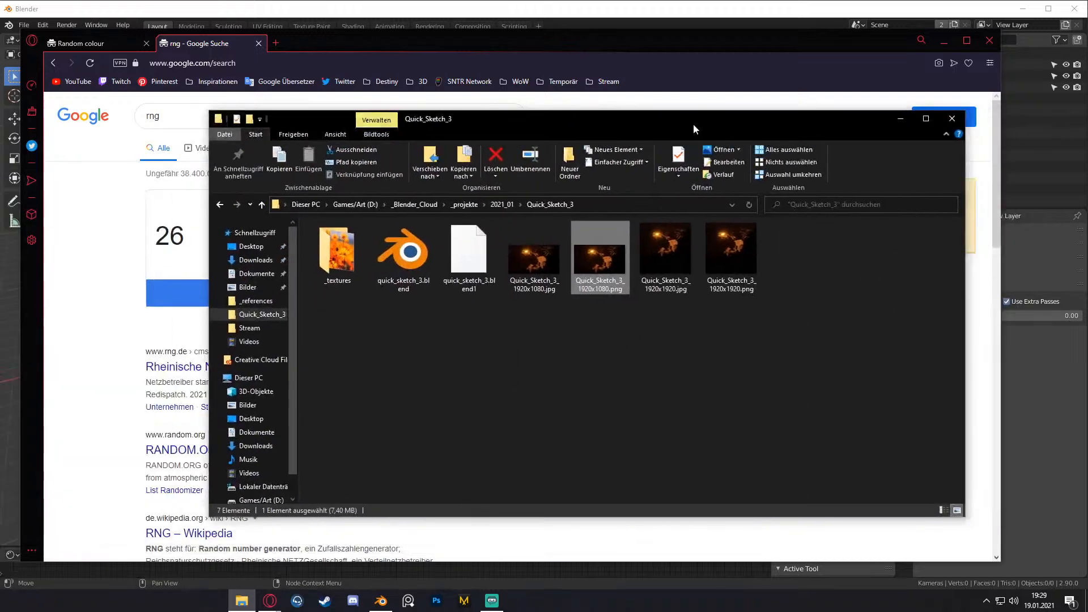
pyautogui.click(356, 204)
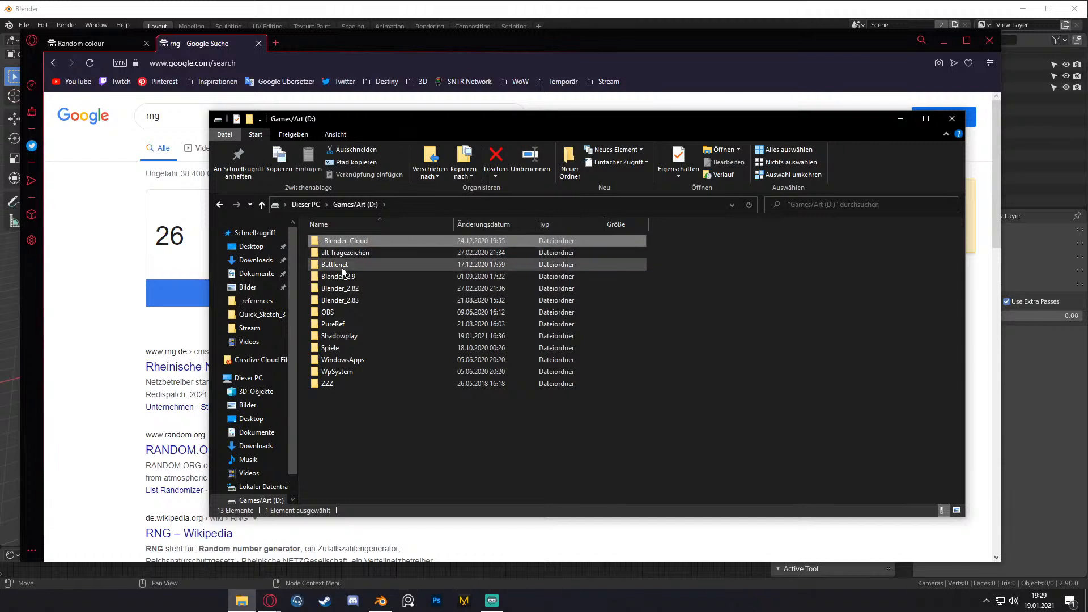
pyautogui.doubleClick(352, 243)
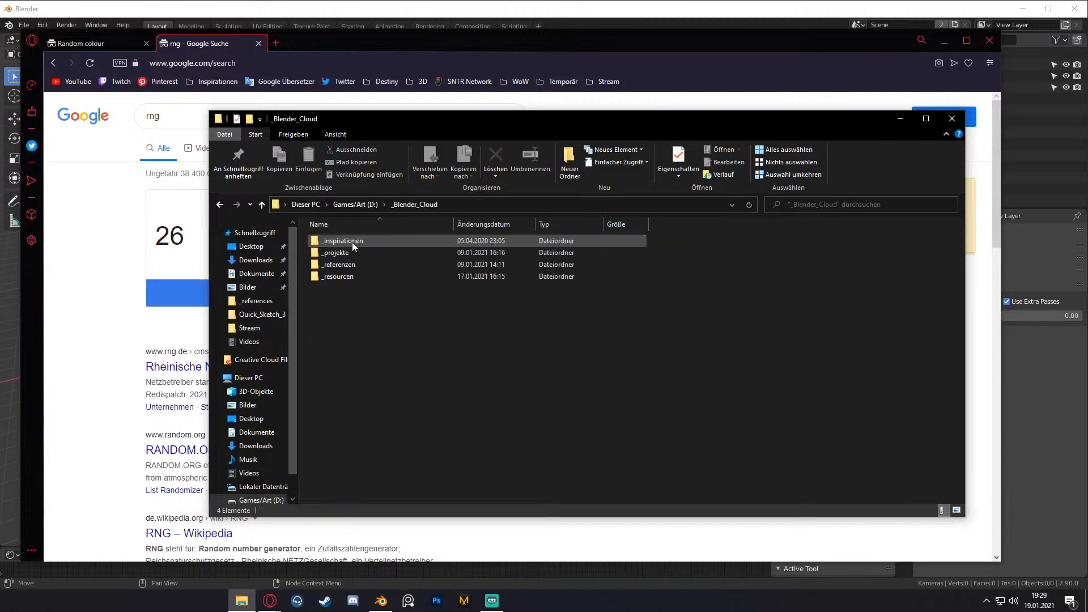
pyautogui.doubleClick(342, 277)
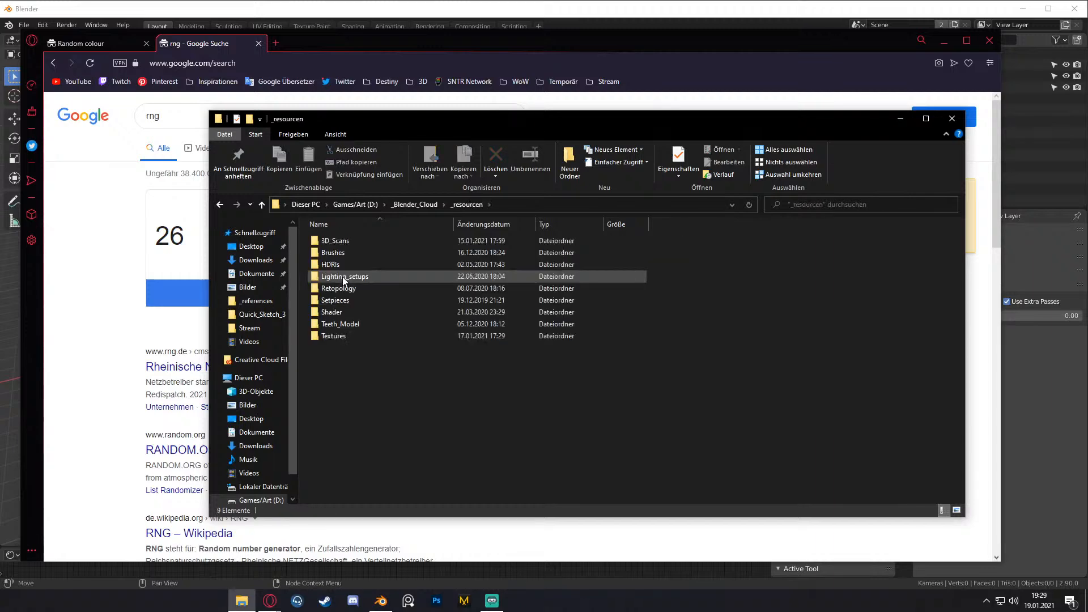
pyautogui.doubleClick(344, 242)
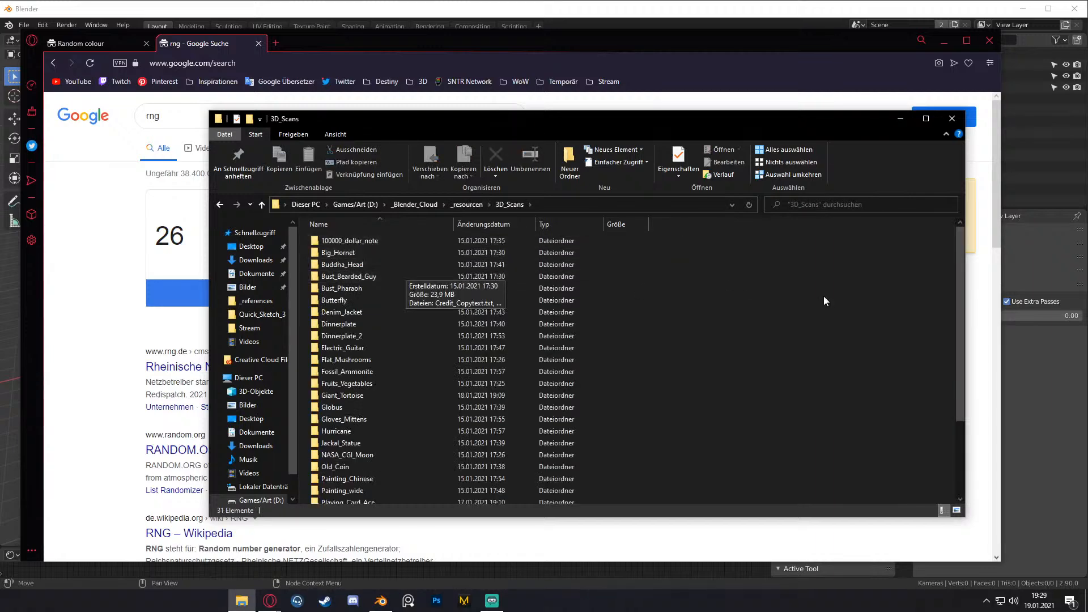
# - Go through the 3D_Scans folders to the 26th entry and select the Treetrunk_2 folder
pyautogui.moveTo(959, 282); pyautogui.dragTo(958, 372)
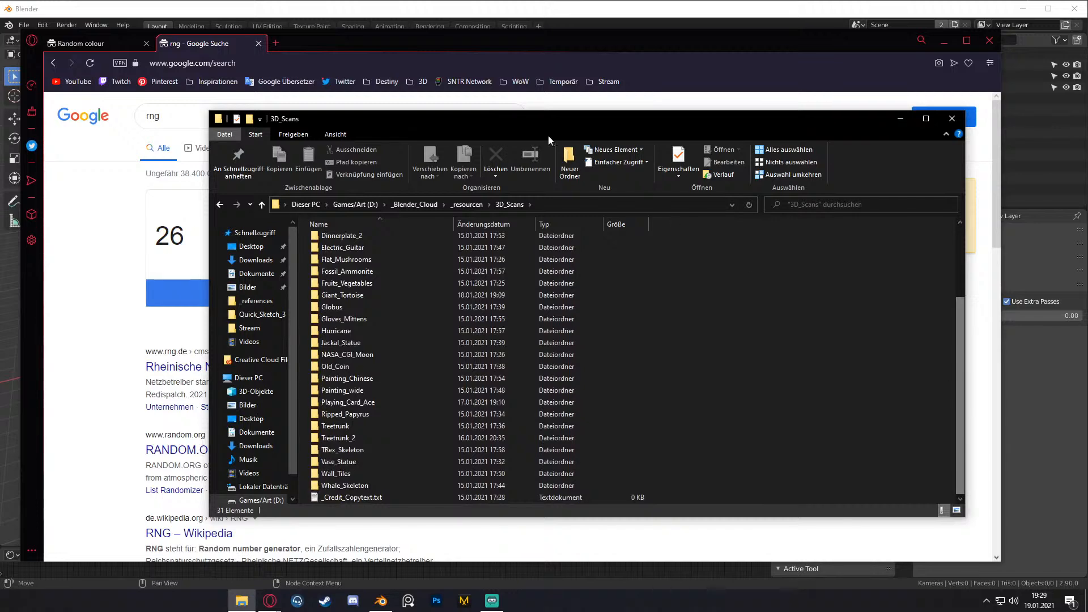
pyautogui.moveTo(571, 121)
pyautogui.mouseDown()
pyautogui.moveTo(628, 135)
pyautogui.moveTo(672, 115)
pyautogui.moveTo(760, 115)
pyautogui.moveTo(699, 110)
pyautogui.mouseUp()
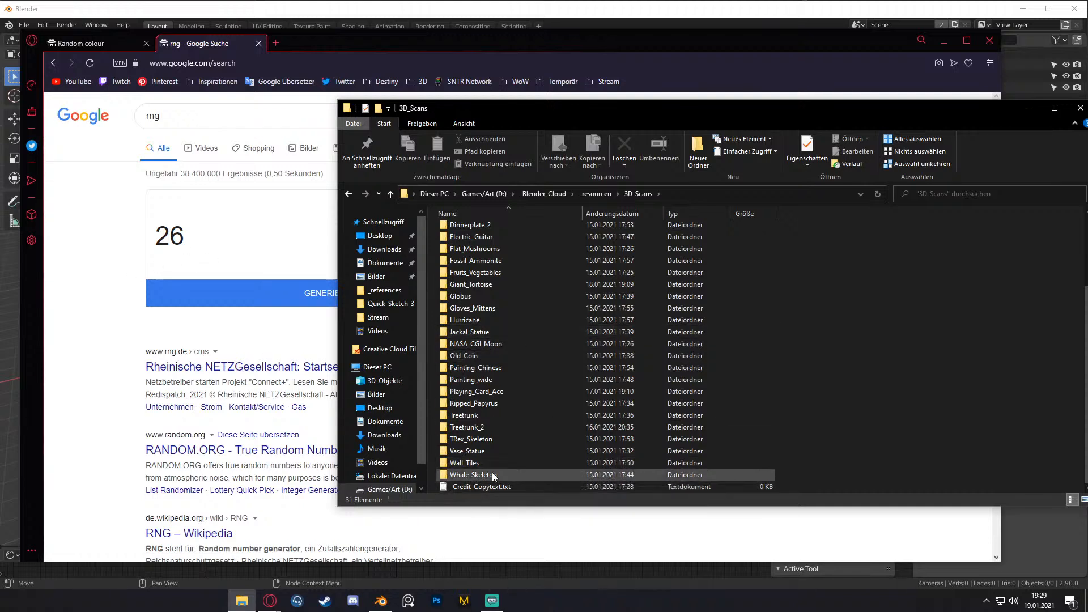
pyautogui.moveTo(490, 478)
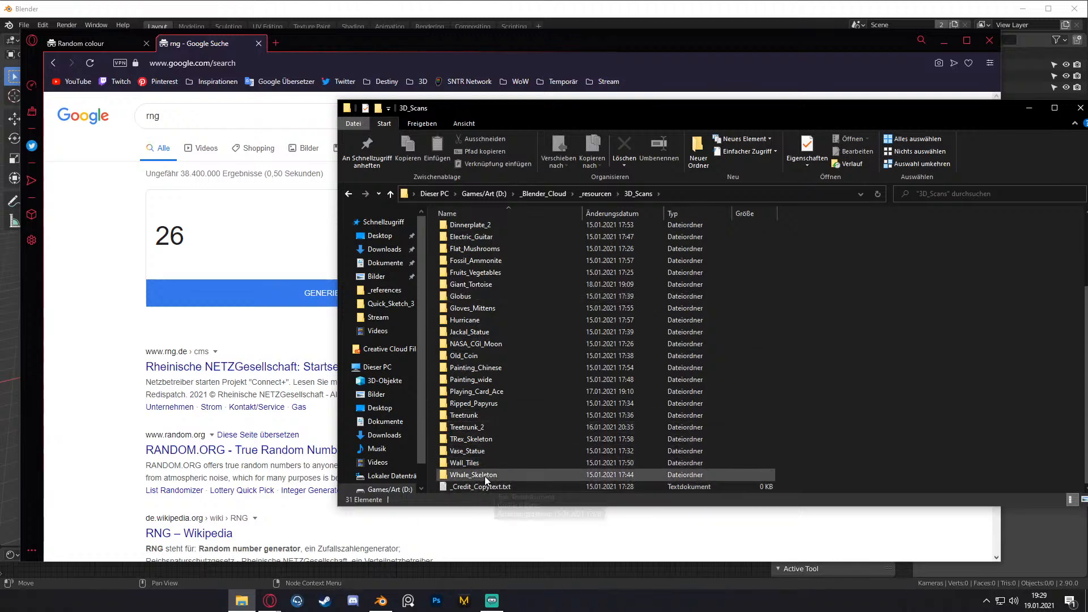
pyautogui.moveTo(484, 476)
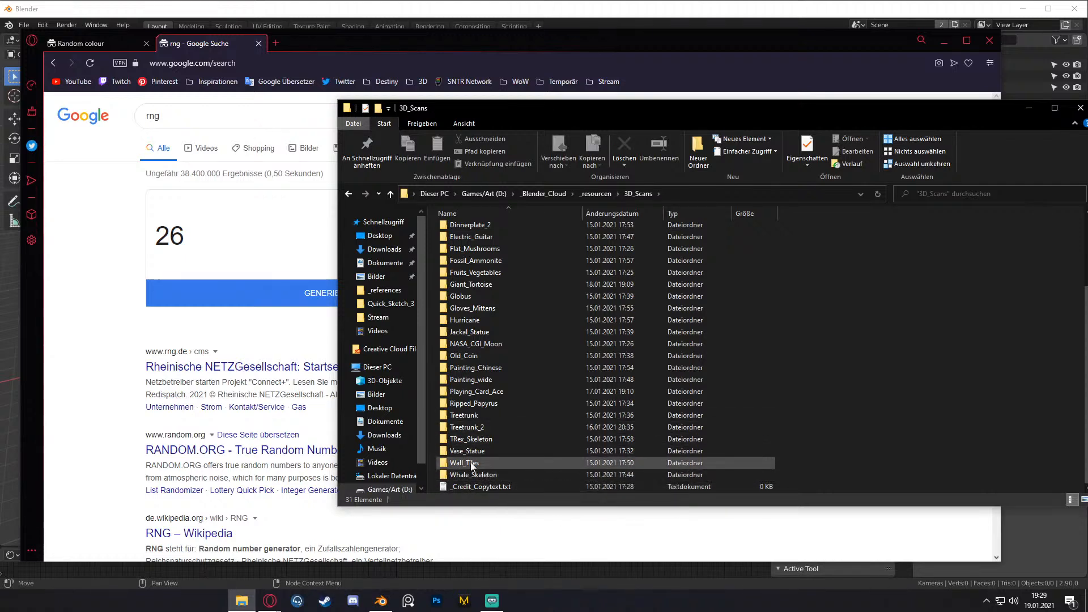
pyautogui.click(487, 426)
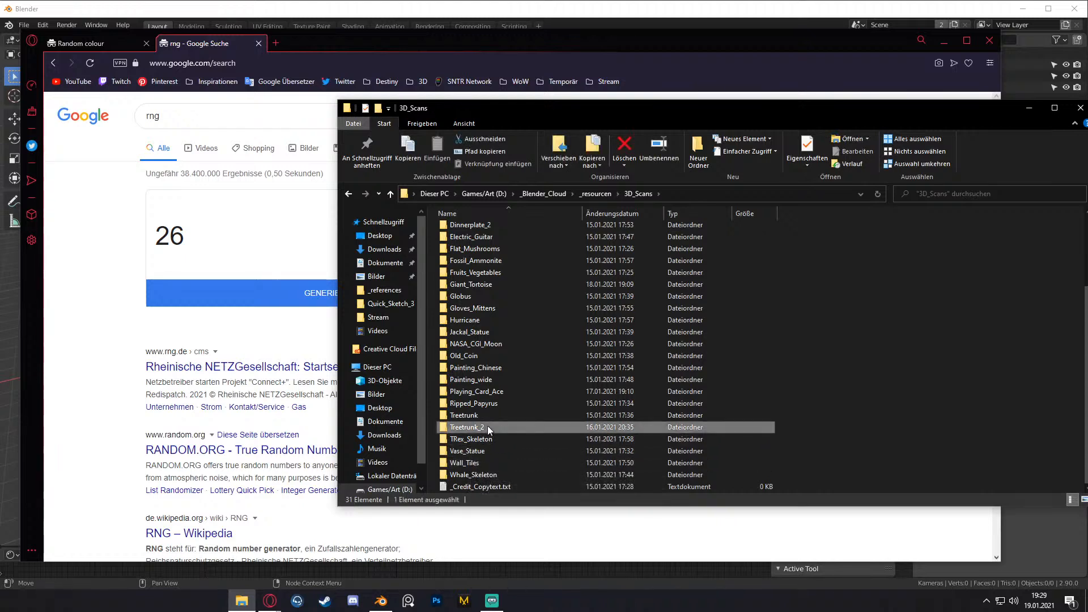
# - Reposition the File Explorer window, return to Opera and generate another random number between 1 and 30
pyautogui.moveTo(654, 109); pyautogui.dragTo(596, 90)
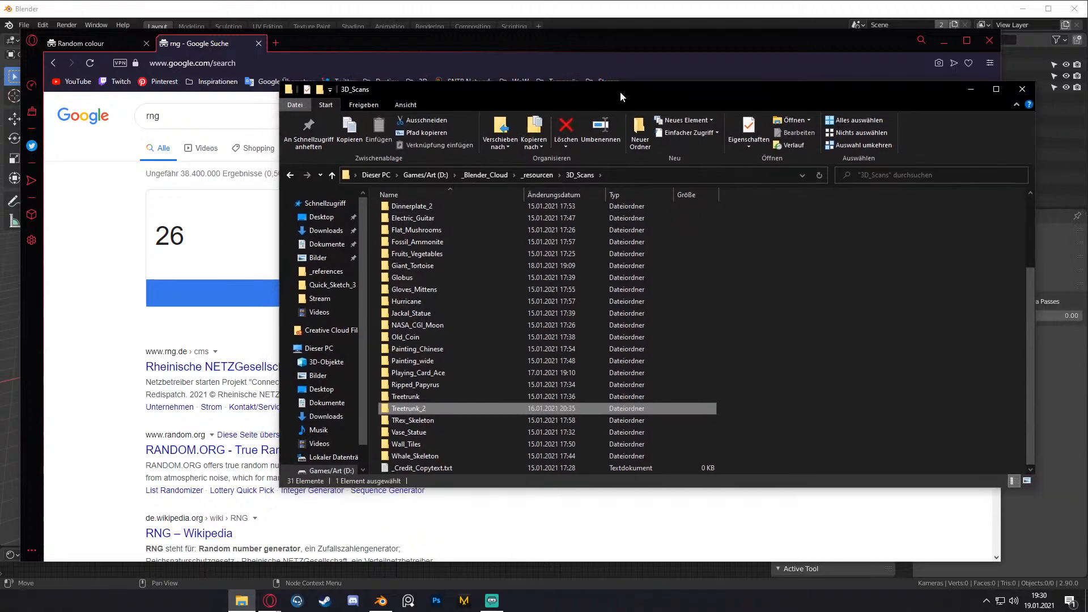
pyautogui.click(103, 294)
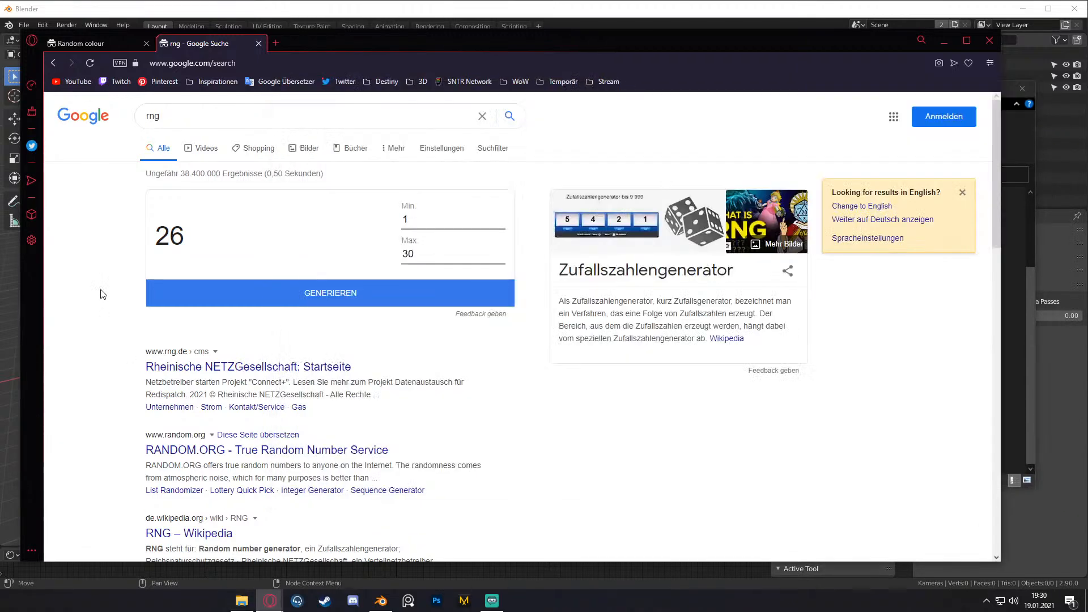
pyautogui.click(328, 296)
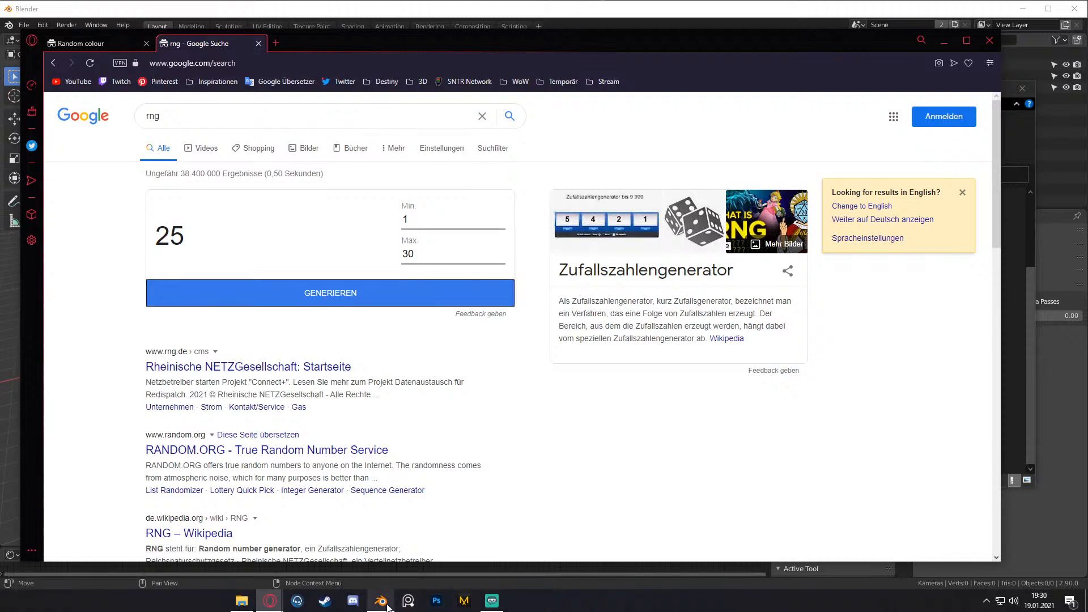
pyautogui.moveTo(387, 607)
pyautogui.moveTo(270, 601)
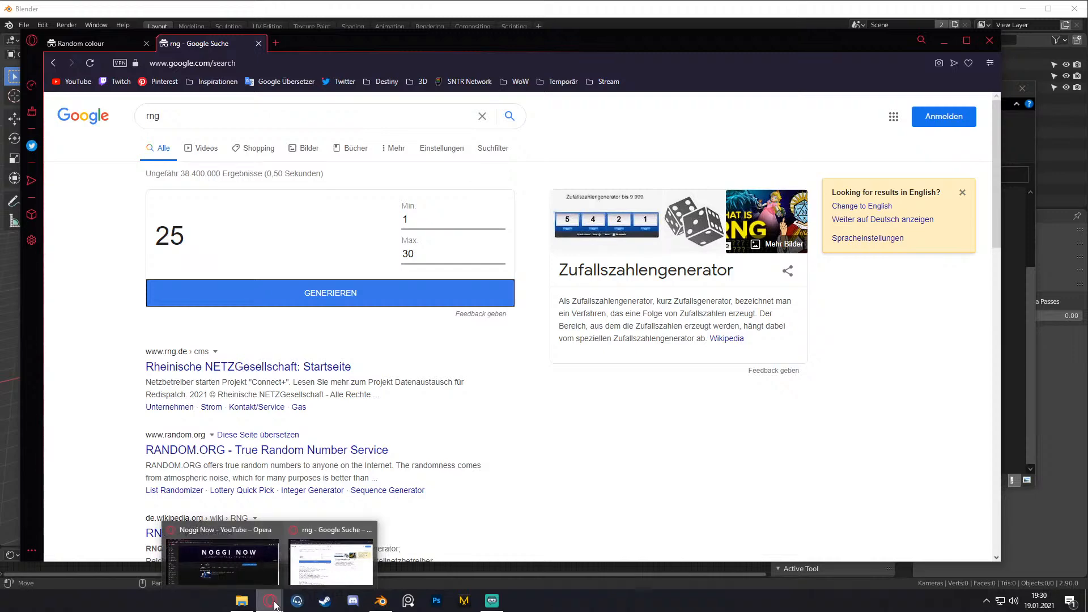
# - Return to File Explorer, extract videogrammetry-trunk-section.zip in place within the Treetrunk folder and open the extracted source folder
pyautogui.click(242, 601)
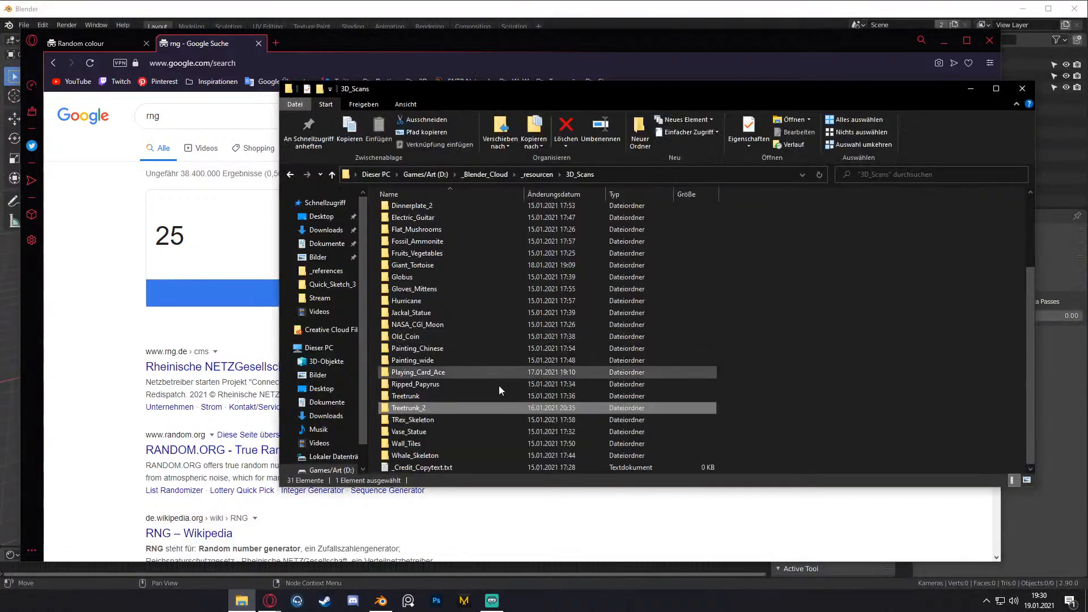
pyautogui.doubleClick(427, 396)
pyautogui.rightClick(415, 222)
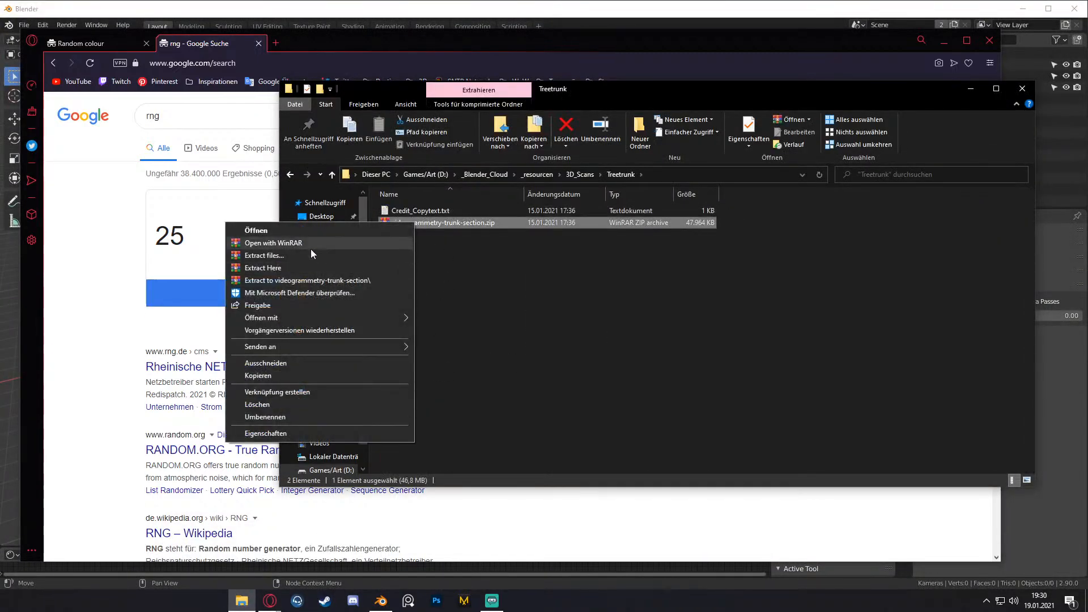
pyautogui.click(265, 267)
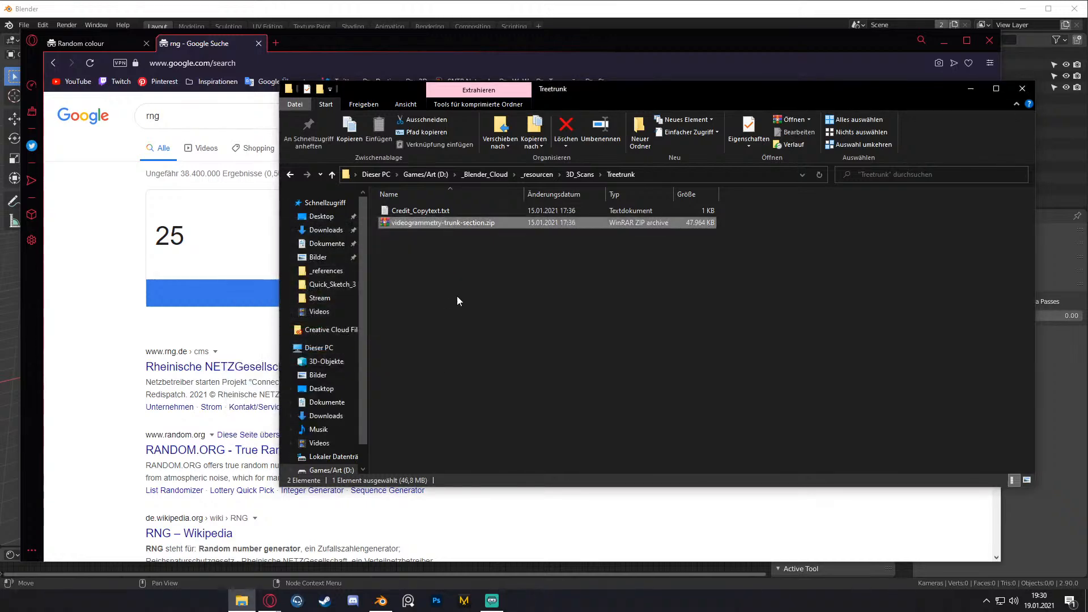
pyautogui.doubleClick(414, 211)
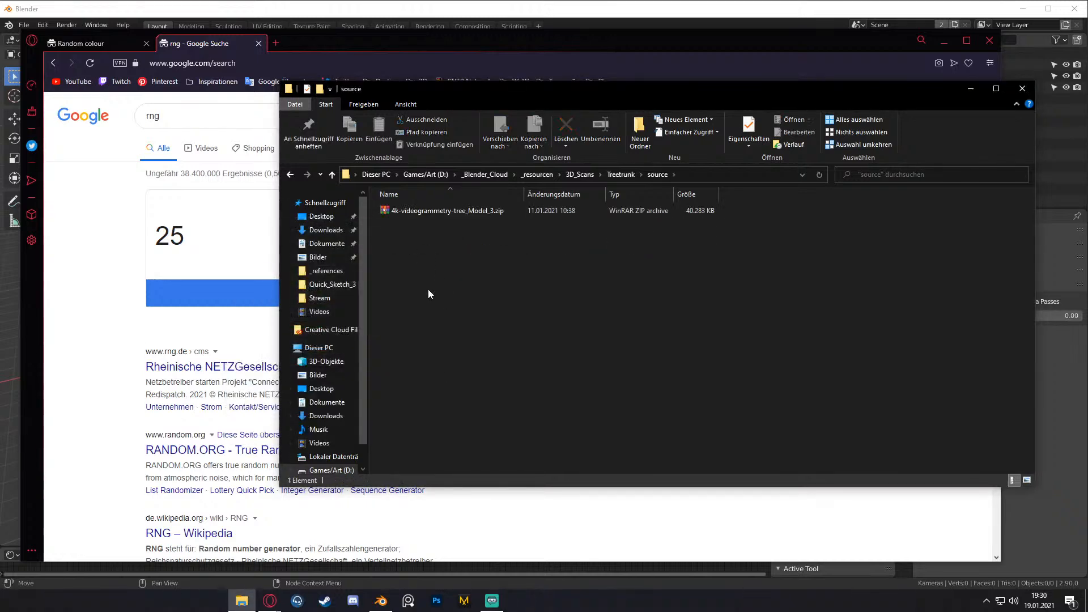
# - Extract 4k-videogrammetry-tree_Model_3.zip in place, move the File Explorer window aside and switch to Blender
pyautogui.rightClick(443, 211)
pyautogui.click(391, 257)
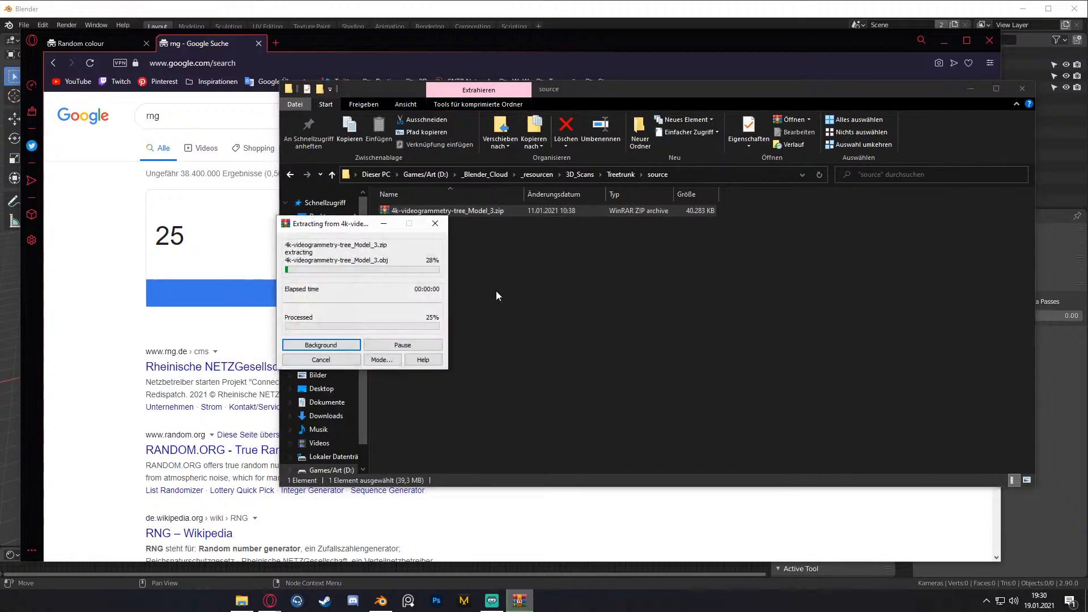
pyautogui.moveTo(629, 83); pyautogui.dragTo(143, 86)
pyautogui.click(622, 14)
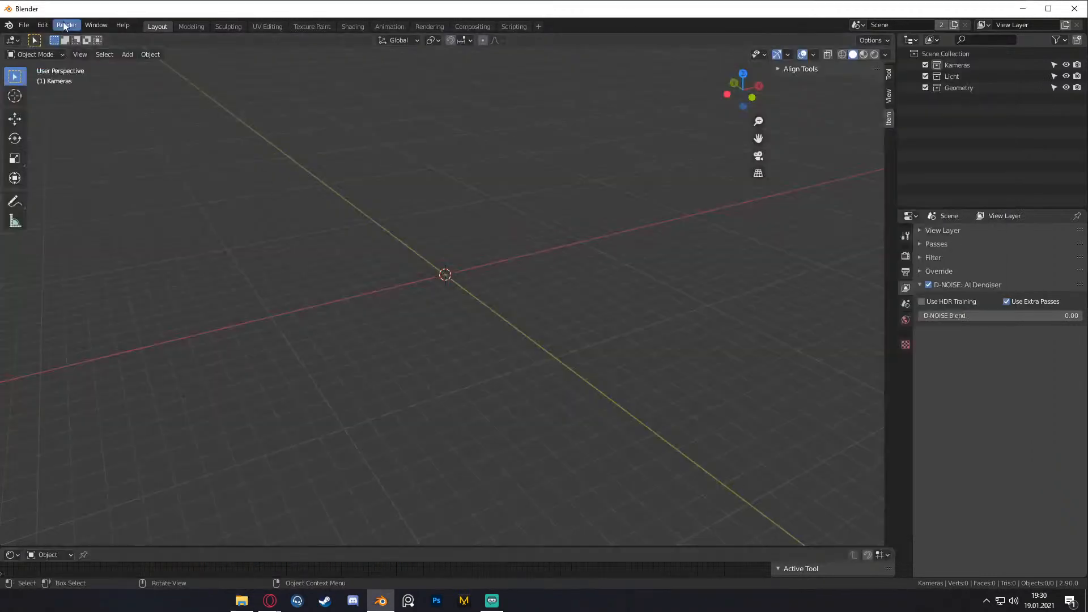
# - Start a Wavefront (.obj) import and reposition the file browser window
pyautogui.click(23, 24)
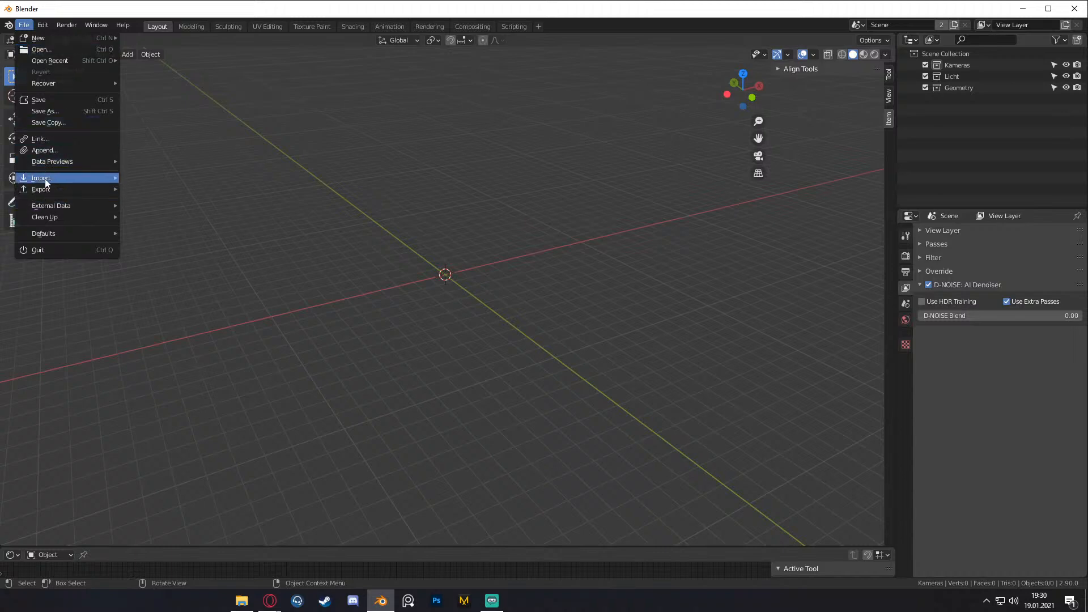
pyautogui.moveTo(45, 179)
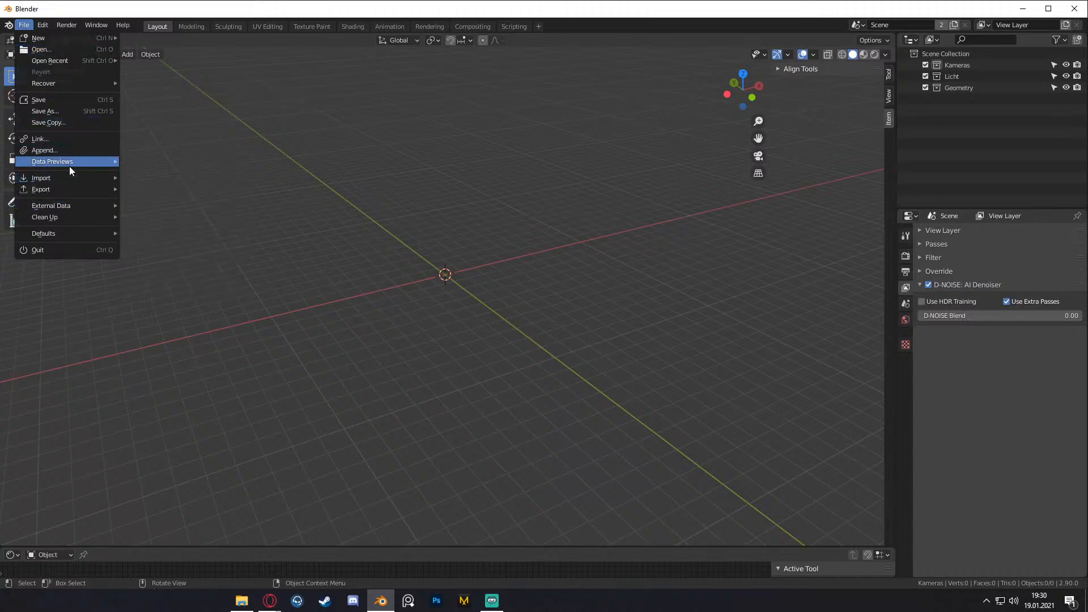
pyautogui.press('Escape')
pyautogui.click(23, 24)
pyautogui.moveTo(59, 179)
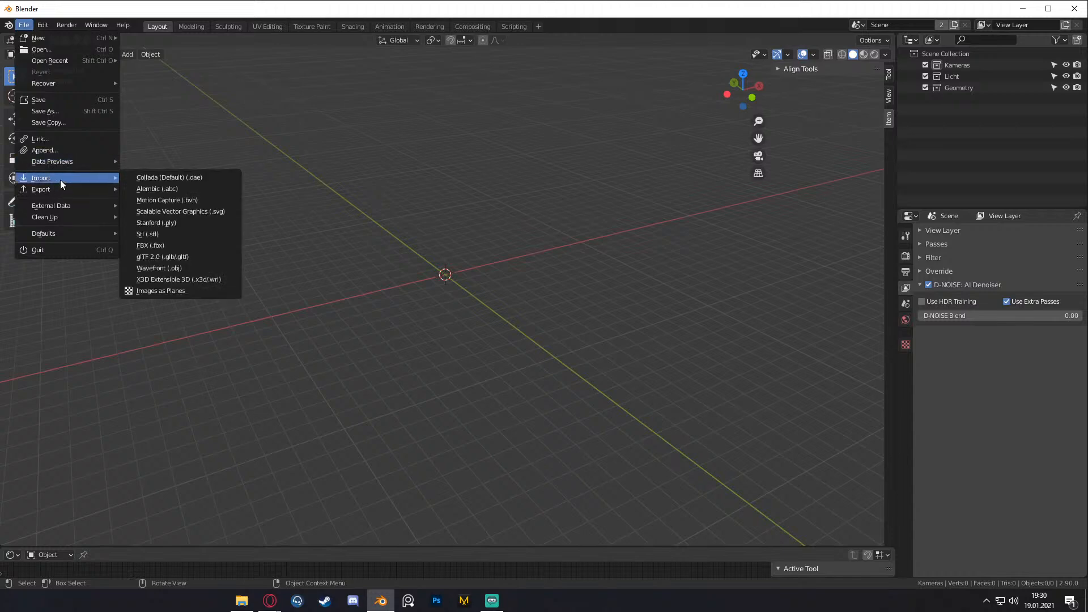
pyautogui.click(169, 267)
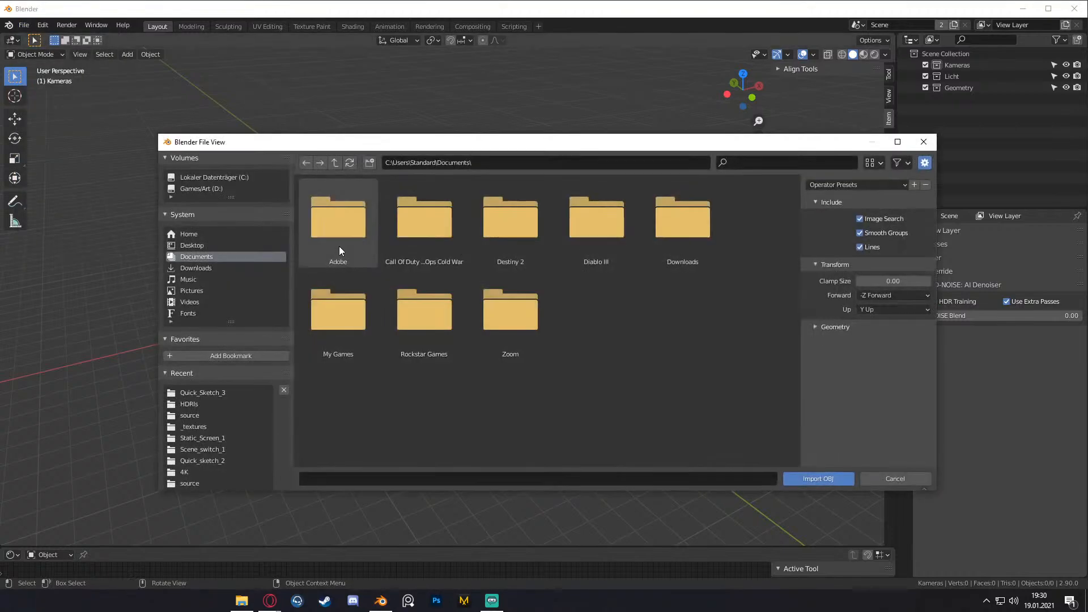
pyautogui.moveTo(536, 149); pyautogui.dragTo(427, 114)
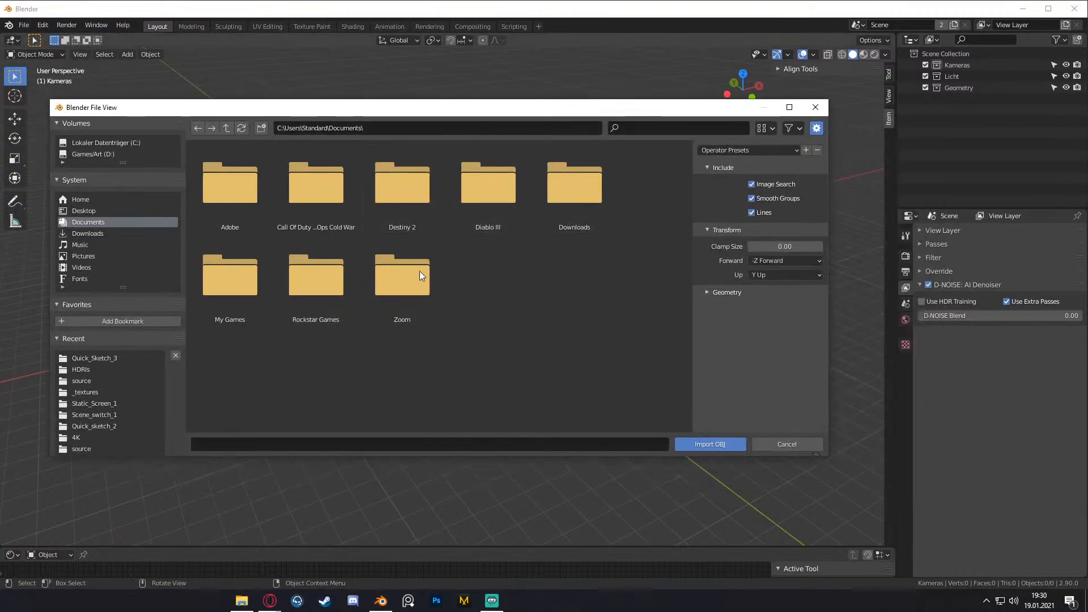
# - Browse to the source folder of the Treetrunk scan at D:\_Blender_Cloud\_resourcen\3D_Scans\Treetrunk\source in the import dialog
pyautogui.click(103, 357)
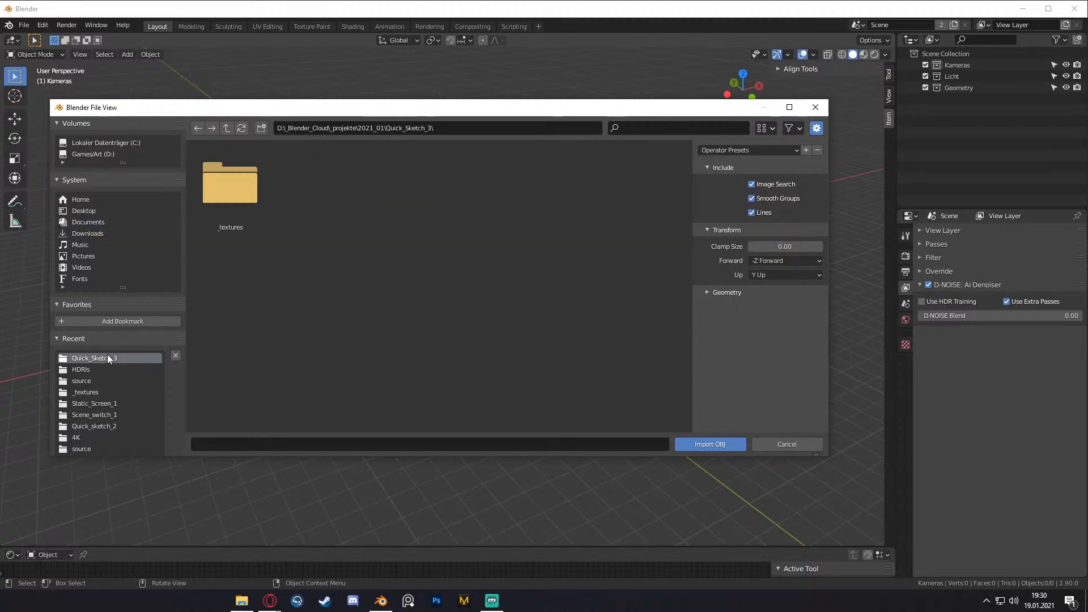
pyautogui.click(232, 129)
pyautogui.click(232, 129)
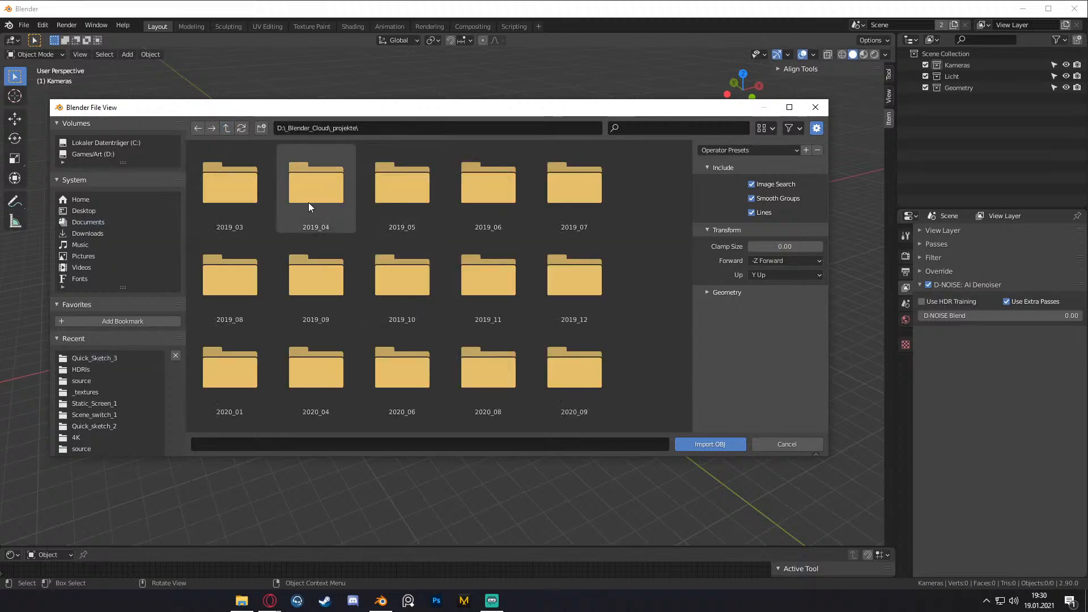
pyautogui.click(232, 129)
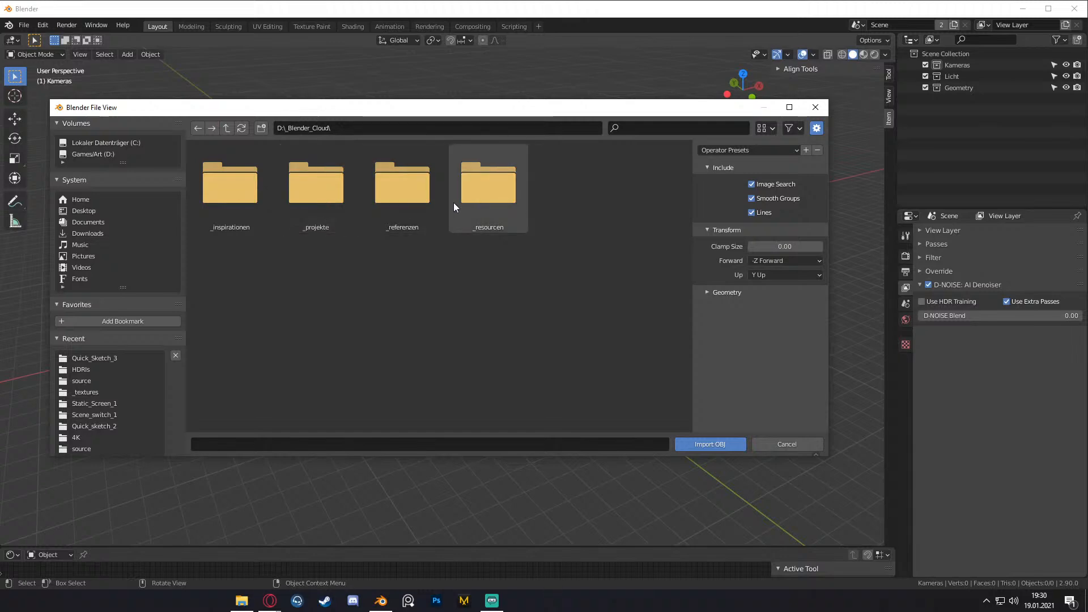
pyautogui.doubleClick(319, 199)
pyautogui.click(225, 128)
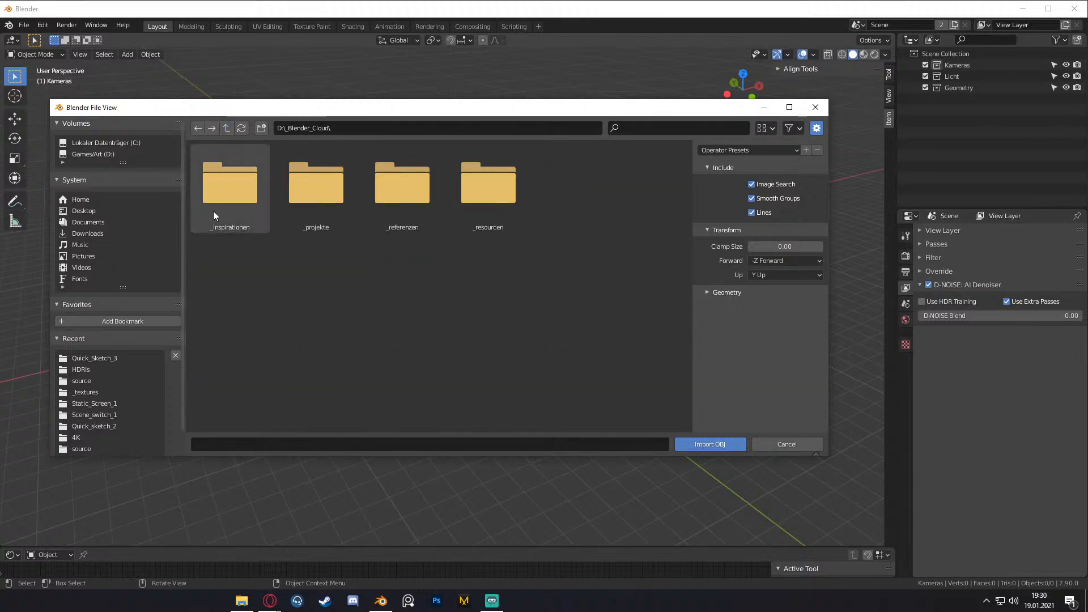
pyautogui.doubleClick(493, 193)
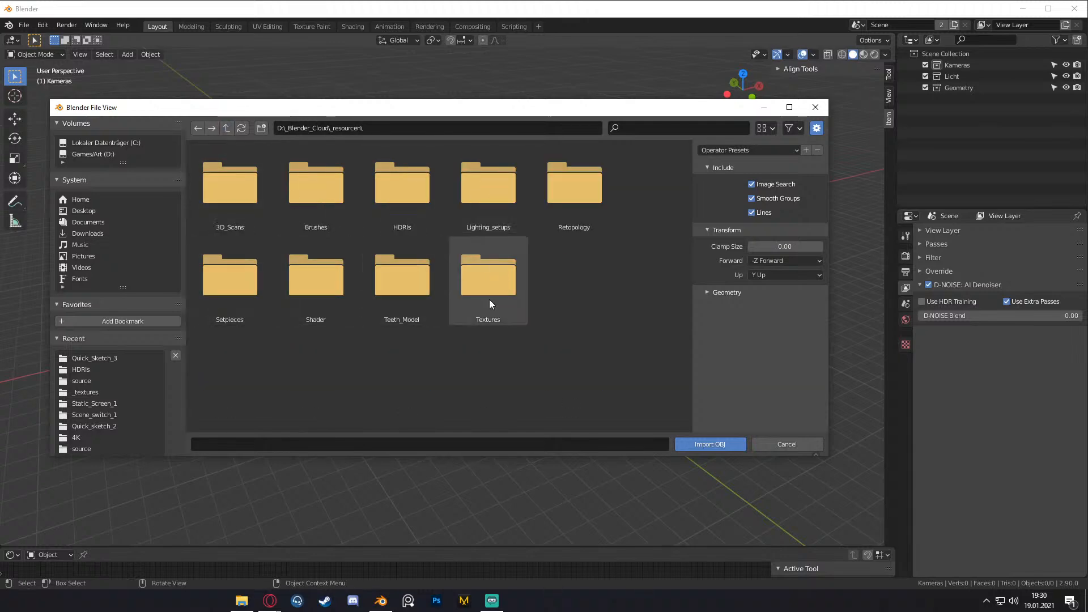
pyautogui.doubleClick(230, 193)
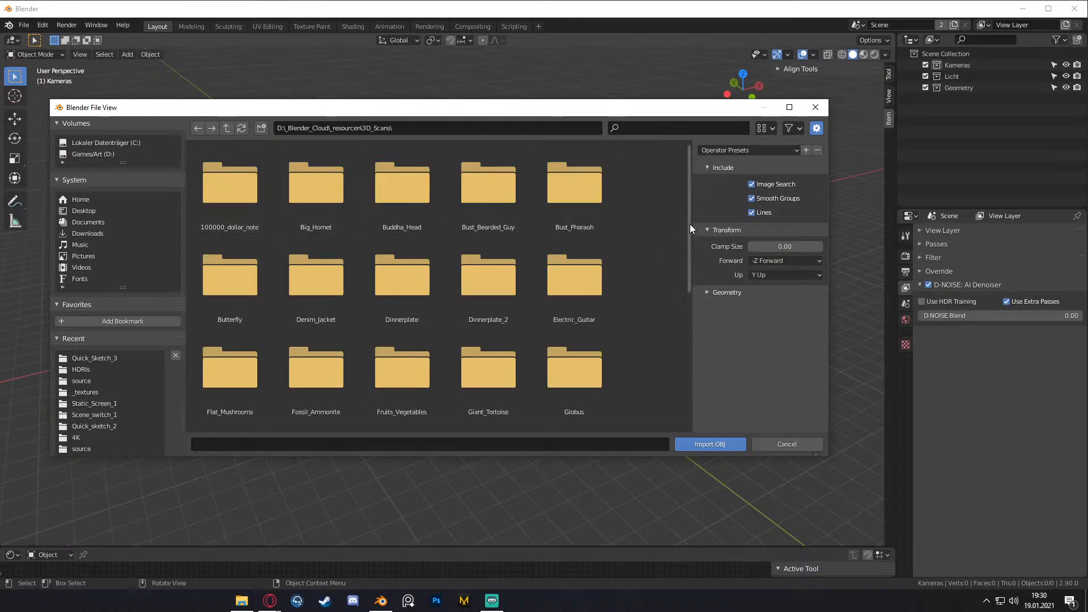
pyautogui.moveTo(690, 224); pyautogui.dragTo(678, 370)
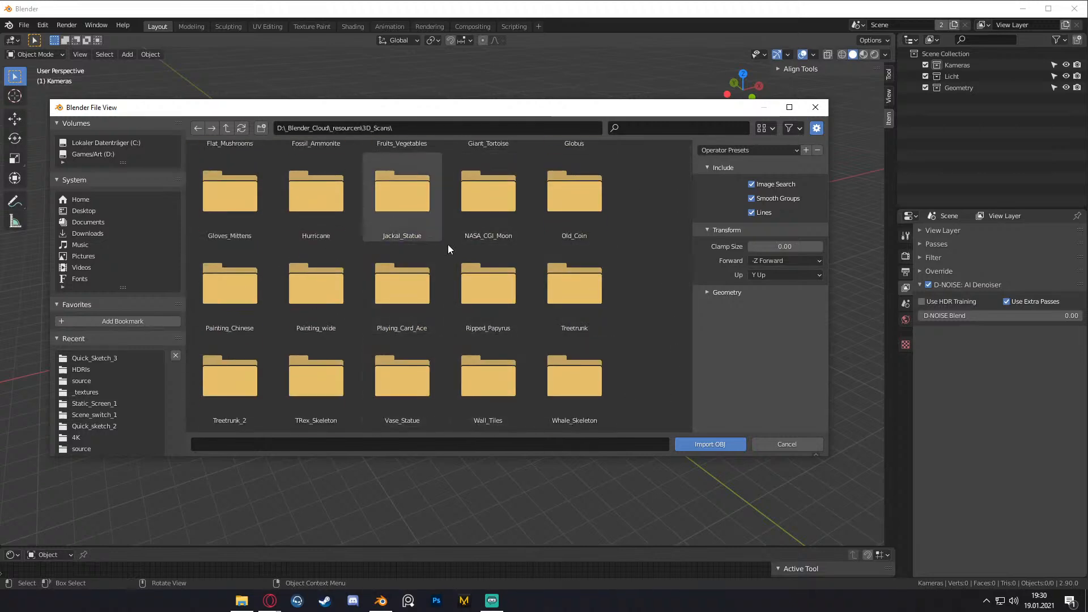
pyautogui.doubleClick(573, 306)
pyautogui.doubleClick(239, 202)
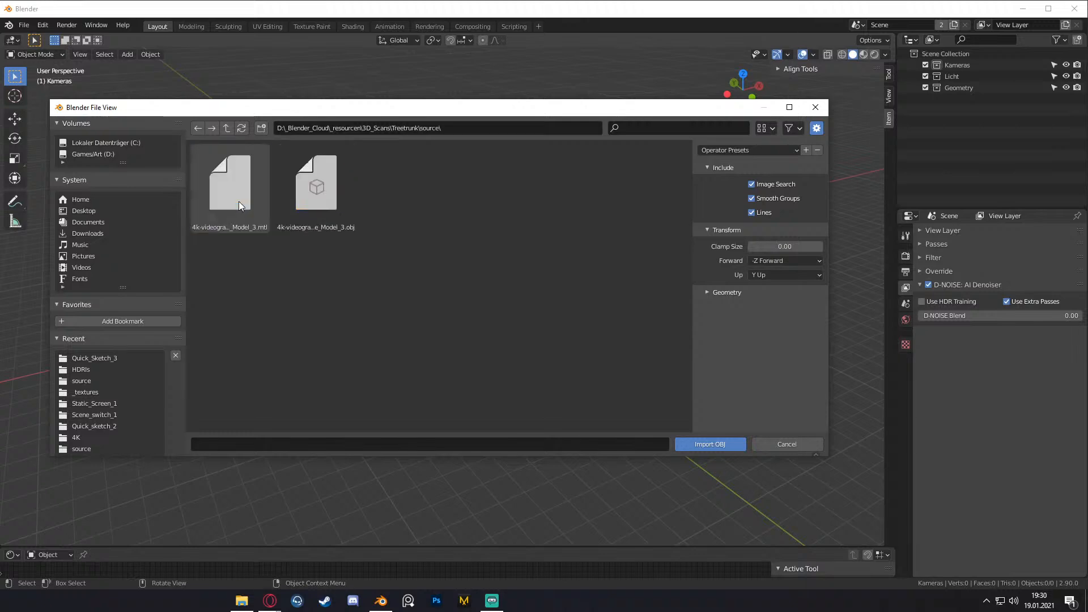
# - Import 4k-videogrammetry-tree_Model_3.obj into the scene with the default import settings
pyautogui.click(332, 205)
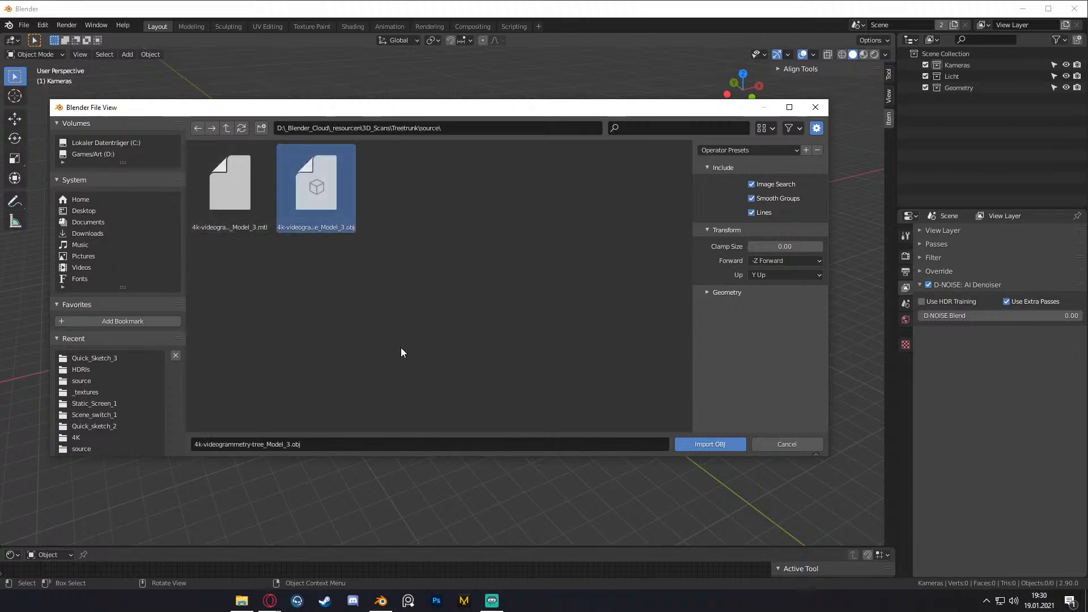
pyautogui.moveTo(530, 113); pyautogui.dragTo(561, 117)
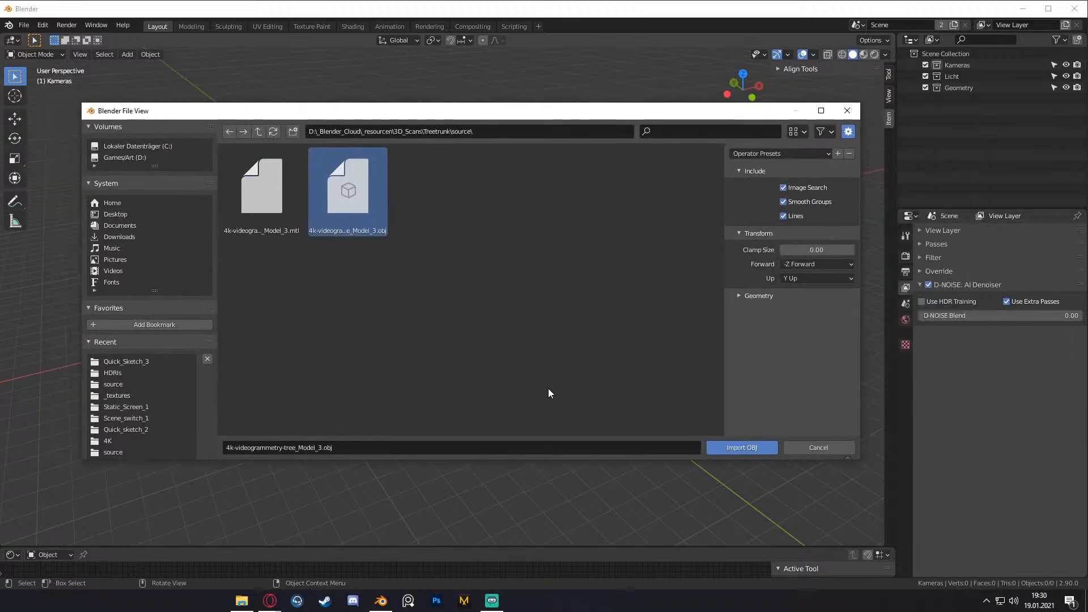
pyautogui.click(733, 448)
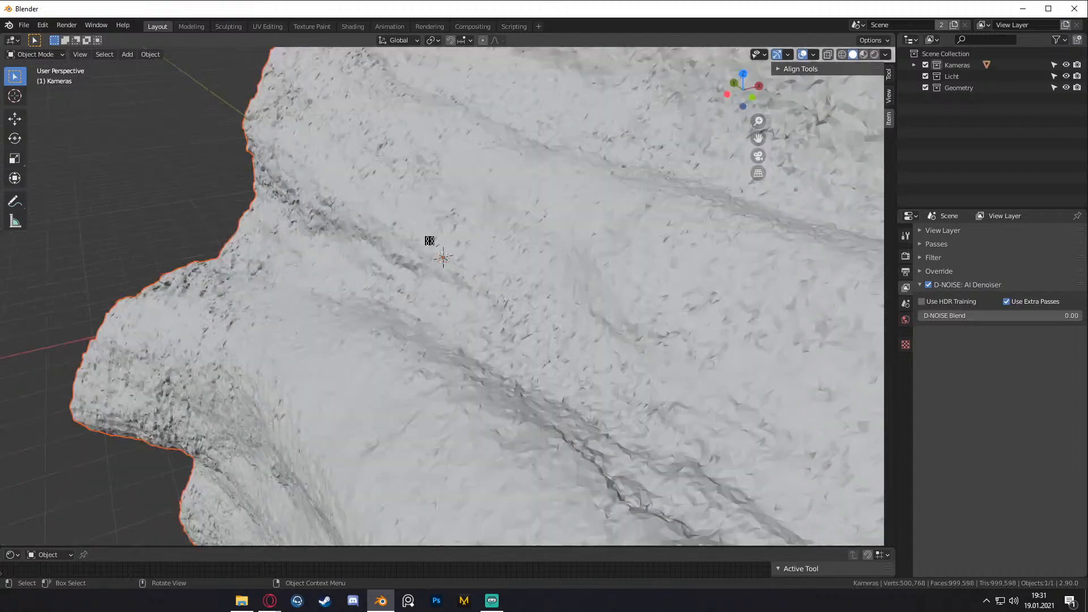
# - Examine the imported tree trunk scan from several angles, checking its overall shape and its bark surface up close
pyautogui.scroll(-5, 430, 240)
pyautogui.moveTo(495, 308); pyautogui.dragTo(546, 281, button='middle')
pyautogui.scroll(-2, 522, 230)
pyautogui.scroll(2, 493, 243)
pyautogui.scroll(3, 447, 301)
pyautogui.scroll(-3, 444, 318)
pyautogui.scroll(-2, 471, 282)
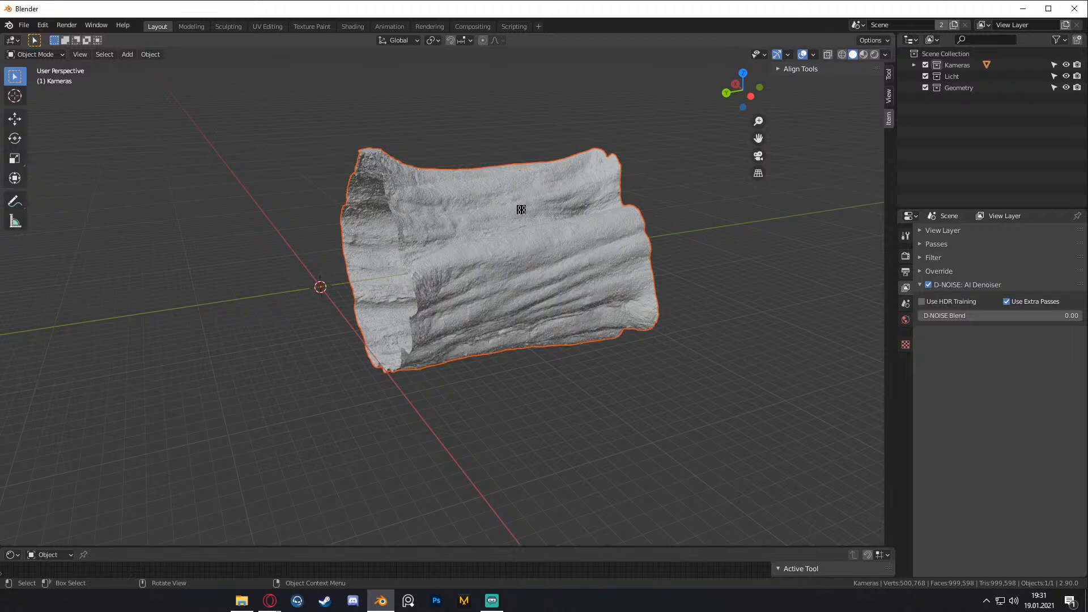
pyautogui.moveTo(468, 257); pyautogui.dragTo(494, 279, button='middle')
pyautogui.scroll(5, 494, 278)
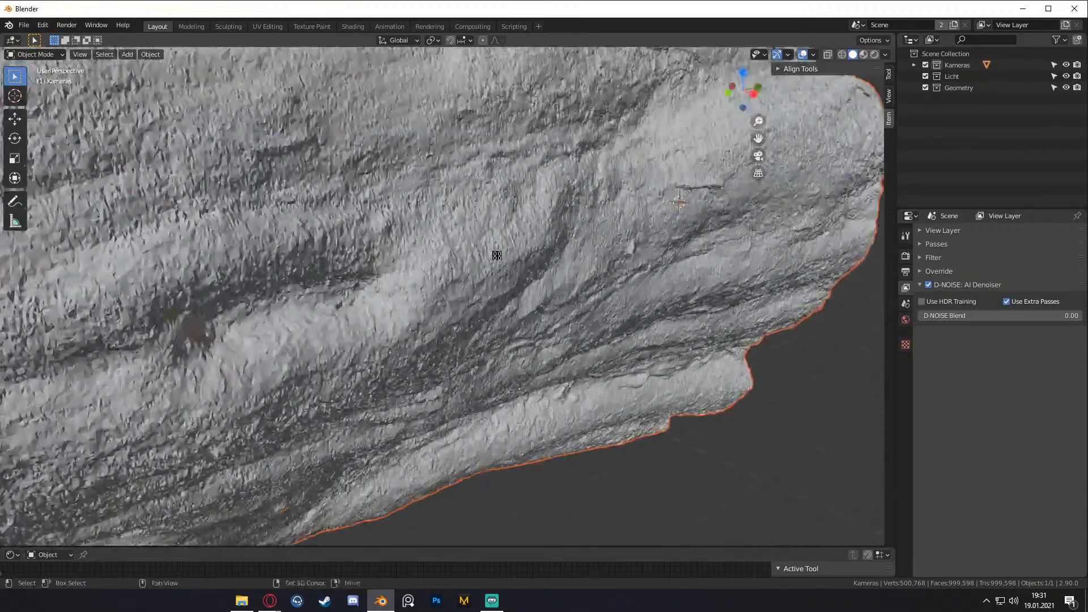
pyautogui.scroll(-2, 493, 250)
pyautogui.moveTo(544, 311); pyautogui.dragTo(478, 280, button='middle')
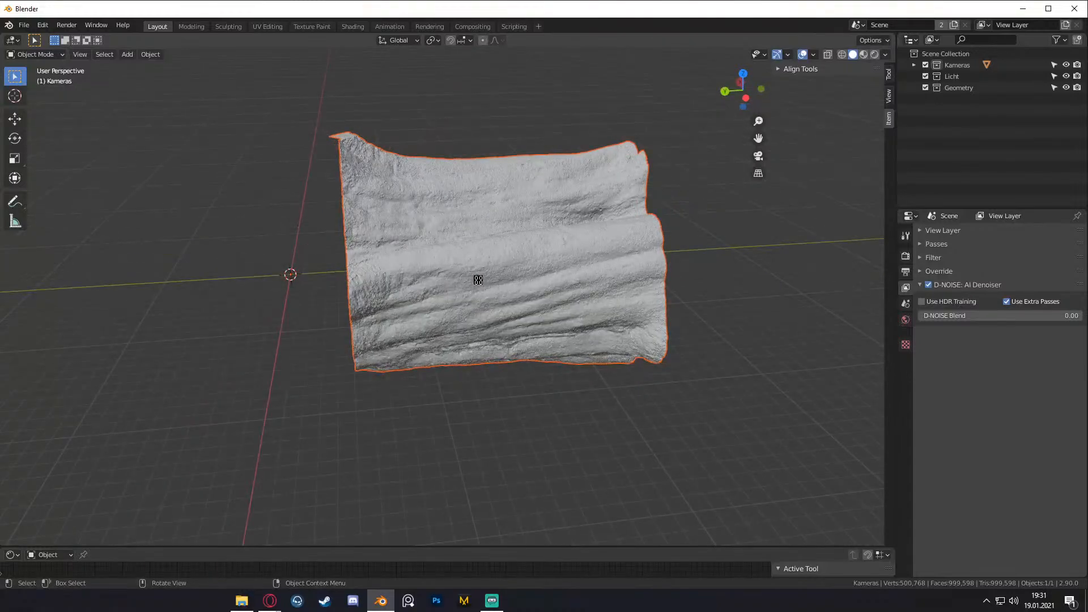
pyautogui.moveTo(269, 264); pyautogui.dragTo(486, 255, button='middle')
# - Select the tree trunk and rotate its whole mesh 90° about the global X axis in Edit Mode to stand it upright
pyautogui.click(471, 252)
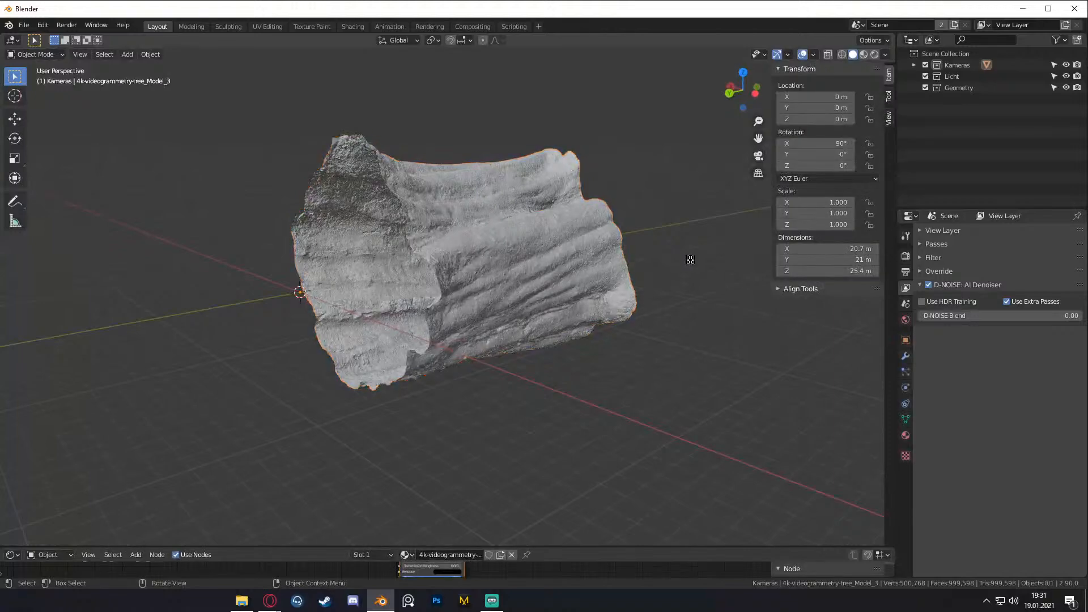
pyautogui.press('Tab')
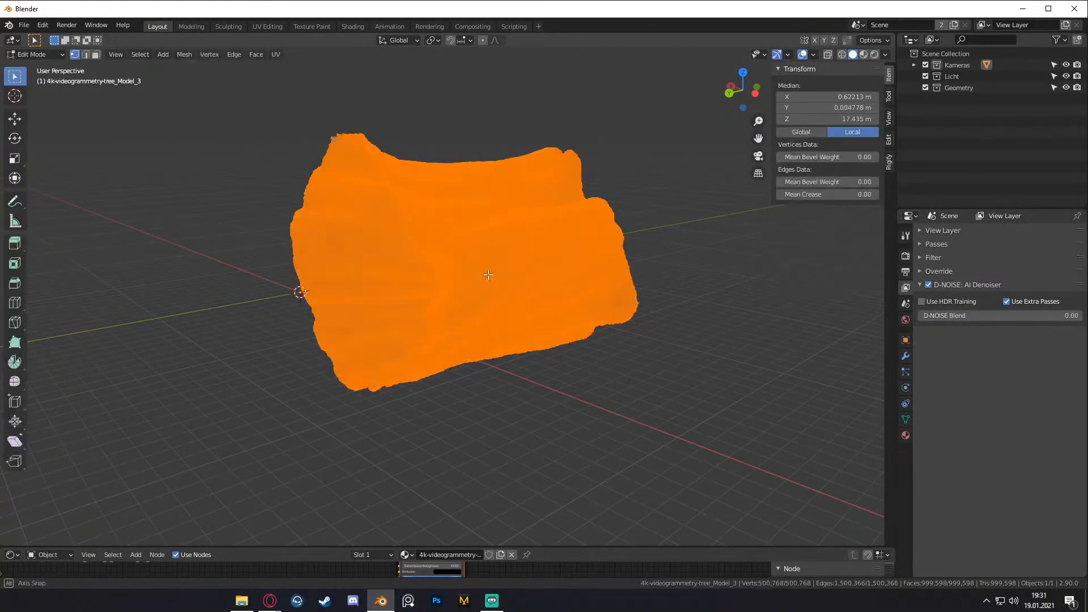
pyautogui.press('KP_Decimal')
pyautogui.scroll(-2, 464, 282)
pyautogui.moveTo(472, 246); pyautogui.dragTo(483, 218, button='middle')
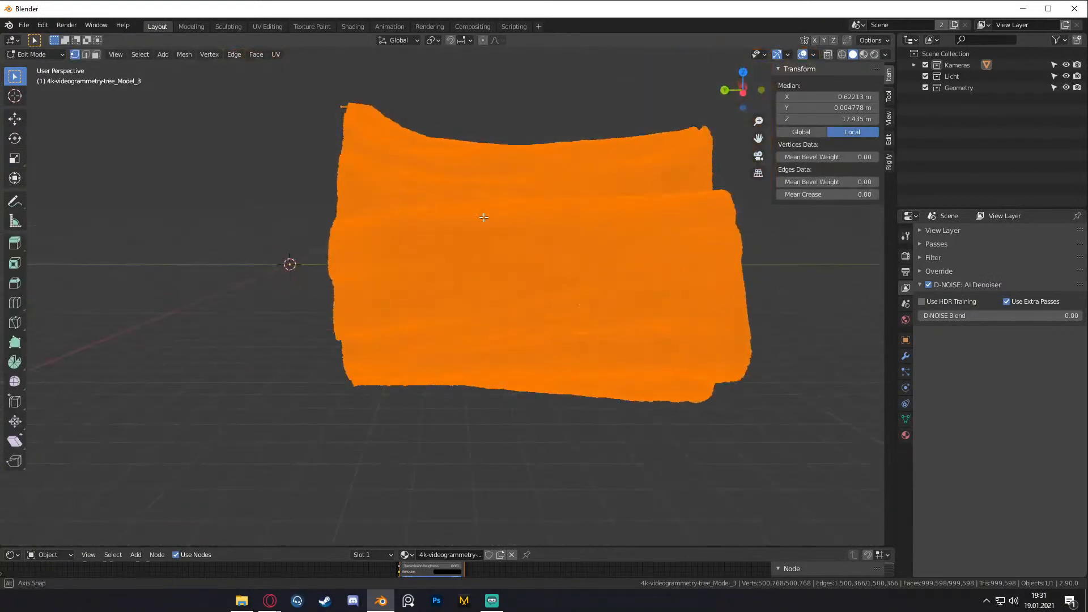
pyautogui.press('r')
pyautogui.press('x')
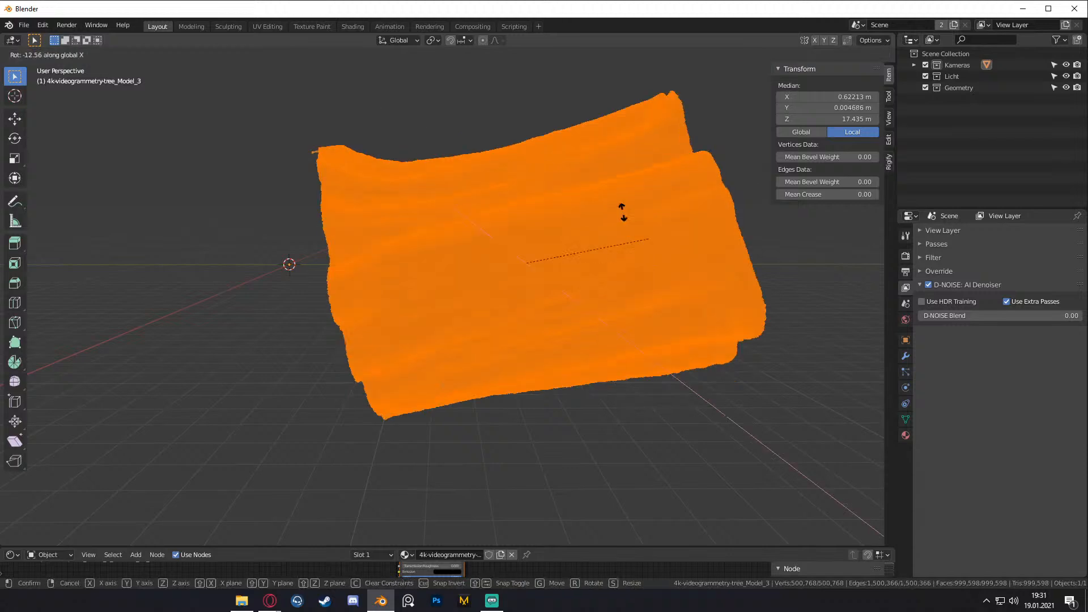
pyautogui.write('90')
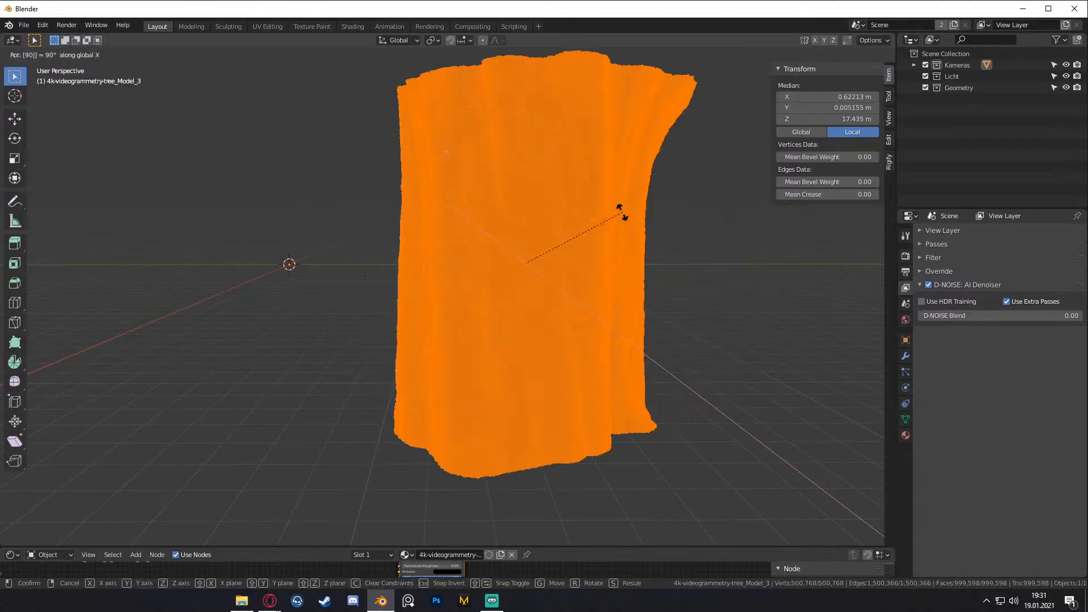
pyautogui.press('Return')
# - Move the trunk's mesh up about 11.6 m along the global Z axis, bringing its base near the ground level
pyautogui.press('g')
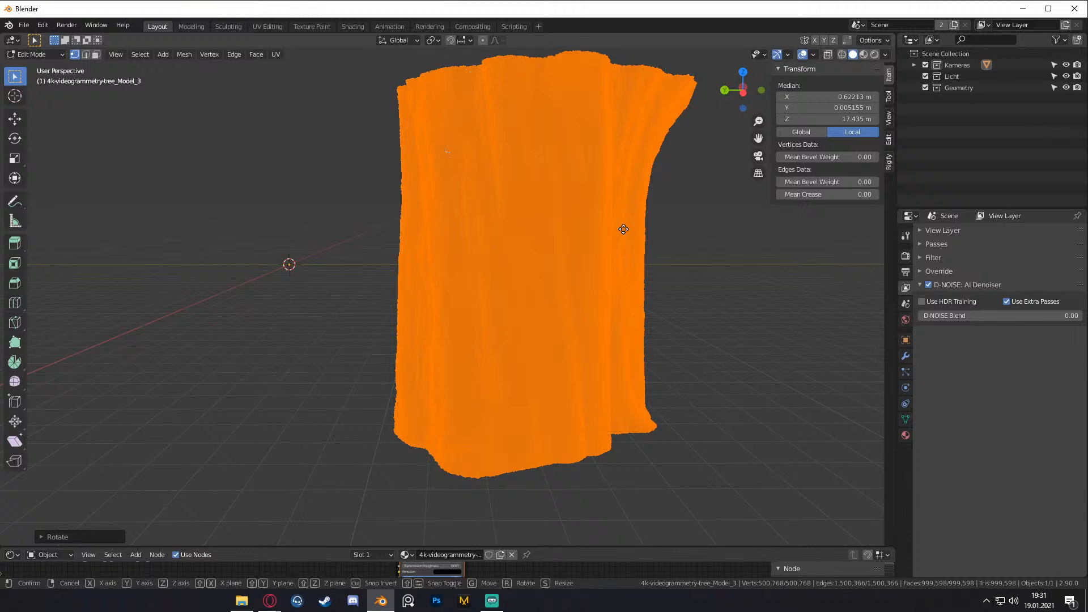
pyautogui.press('z')
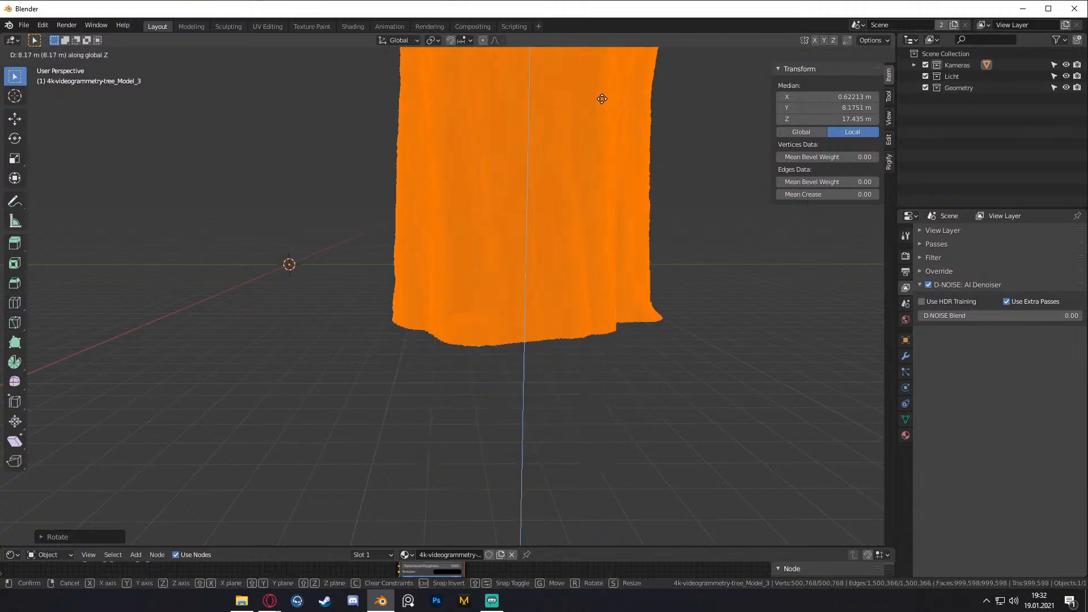
pyautogui.click(592, 68)
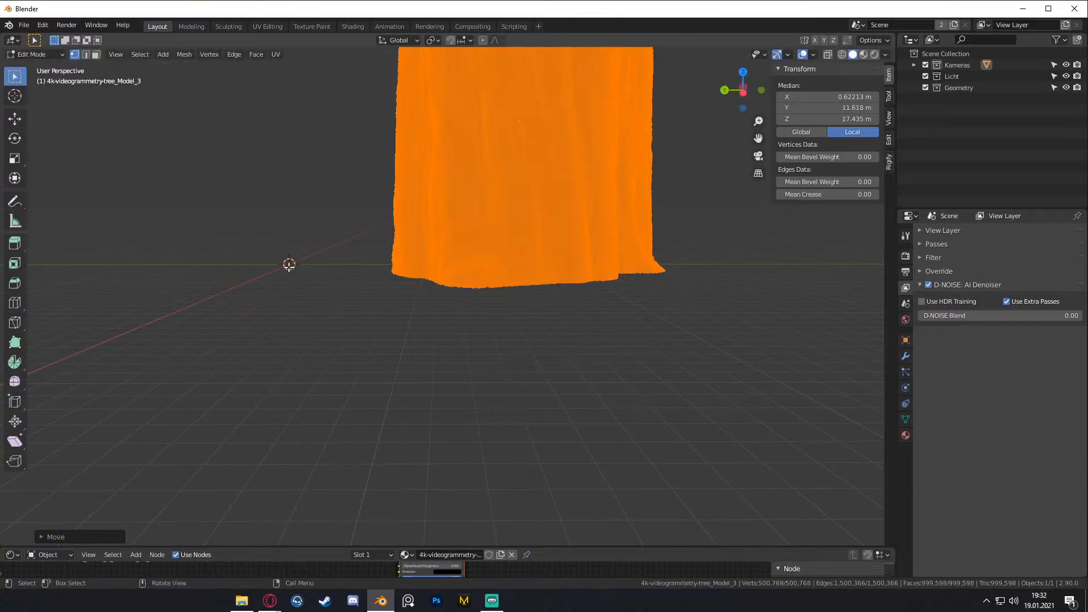
# - Shift the trunk's mesh about 3.2 m in the negative direction along the global Y axis and return to Object Mode
pyautogui.scroll(-3, 454, 263)
pyautogui.moveTo(455, 263); pyautogui.dragTo(593, 244, button='middle')
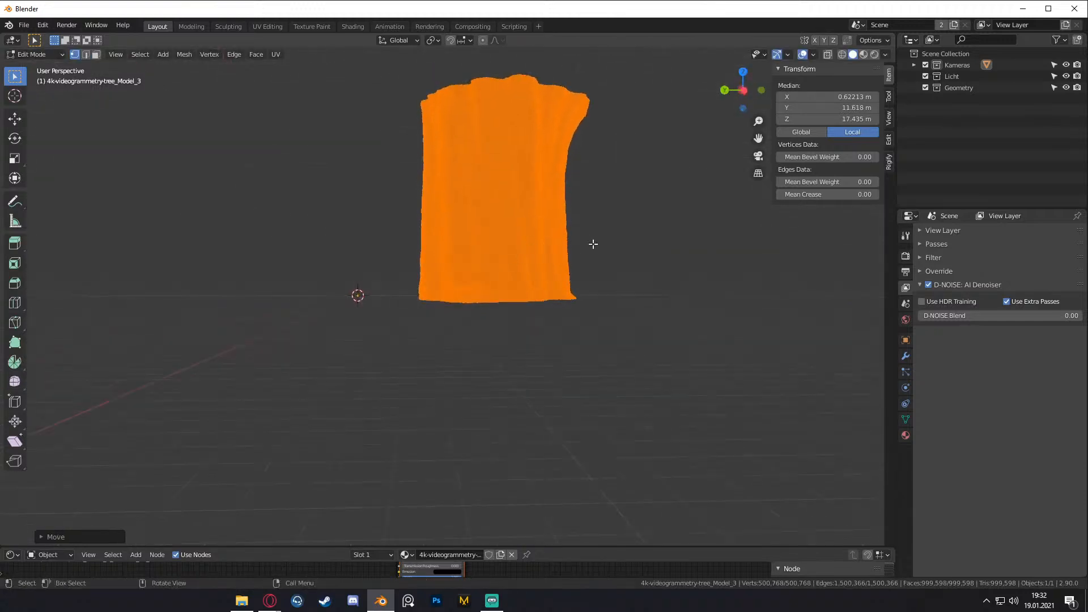
pyautogui.press('g')
pyautogui.press('x')
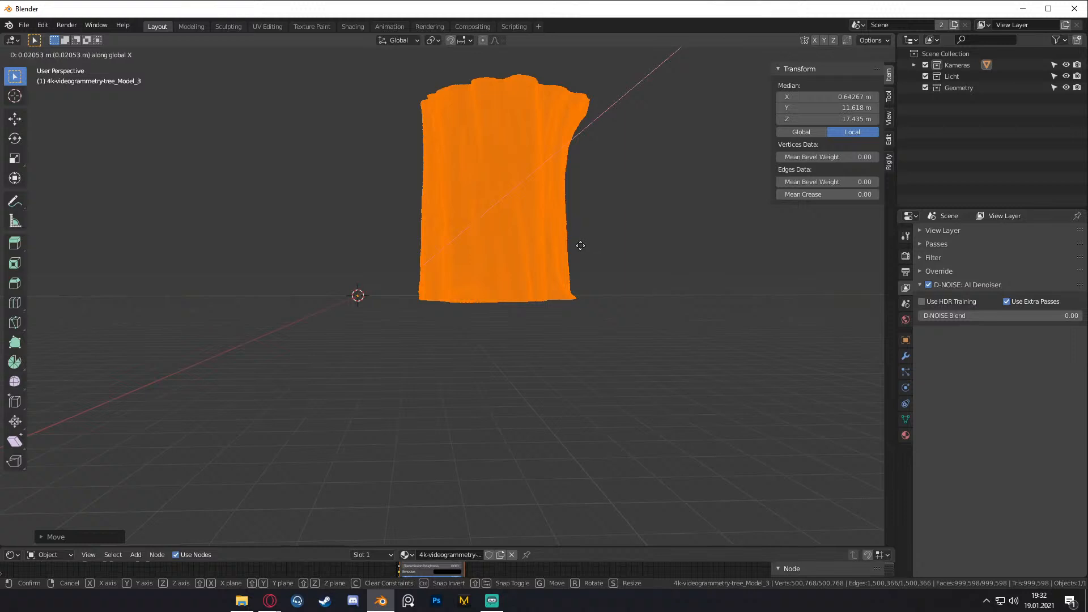
pyautogui.press('y')
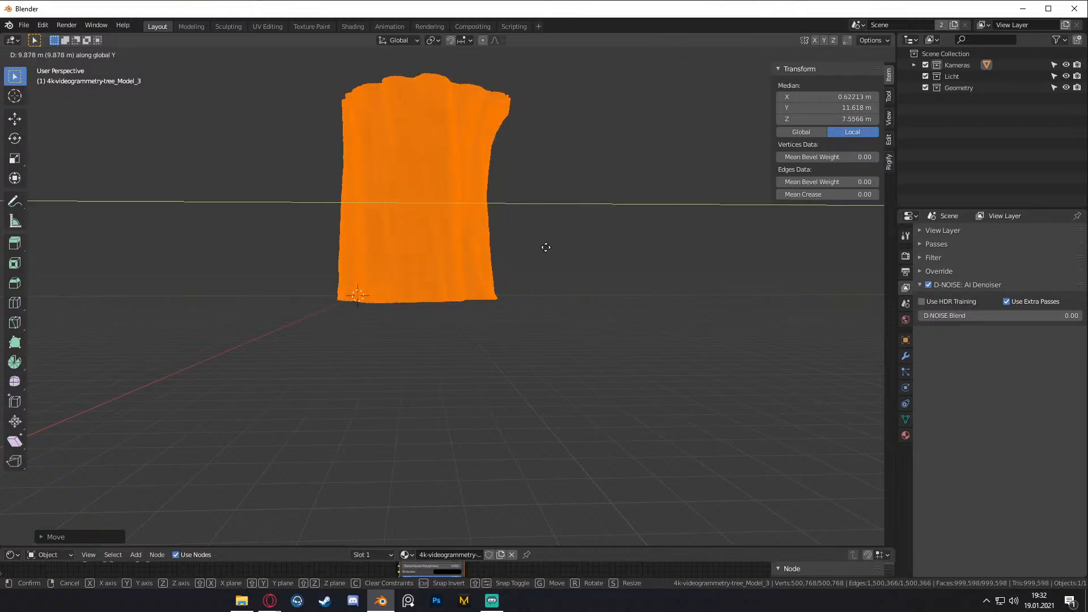
pyautogui.click(641, 243)
pyautogui.moveTo(536, 225); pyautogui.dragTo(546, 265, button='middle')
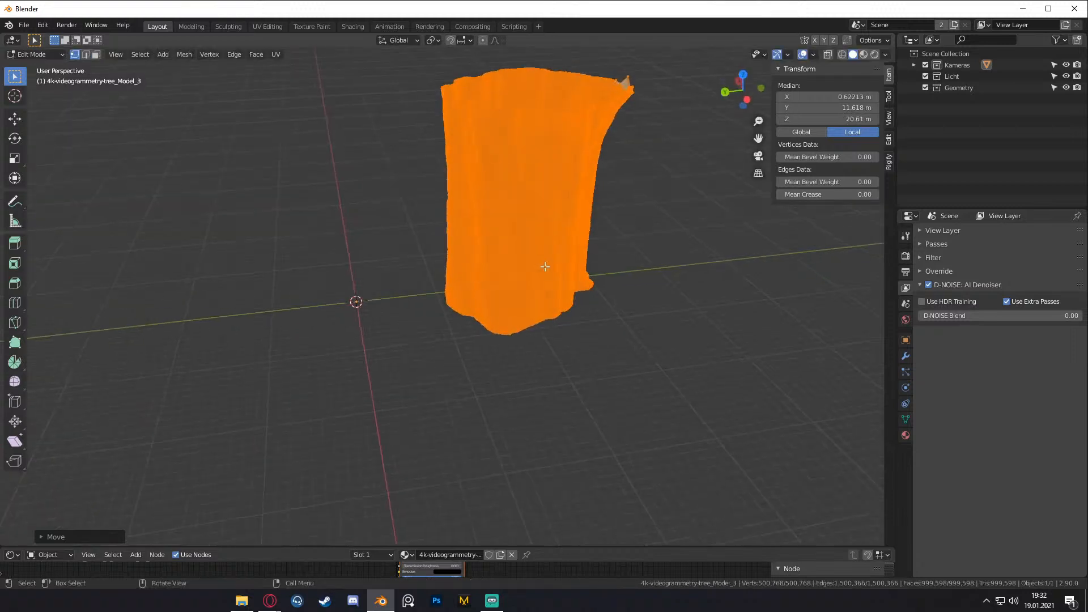
pyautogui.press('Tab')
pyautogui.press('r')
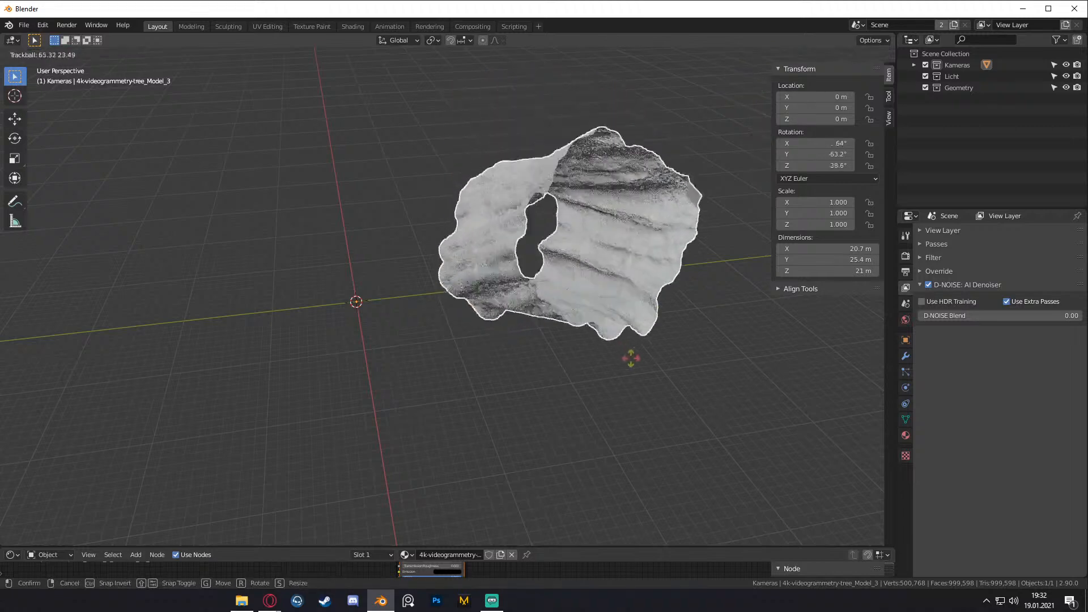
pyautogui.press('Escape')
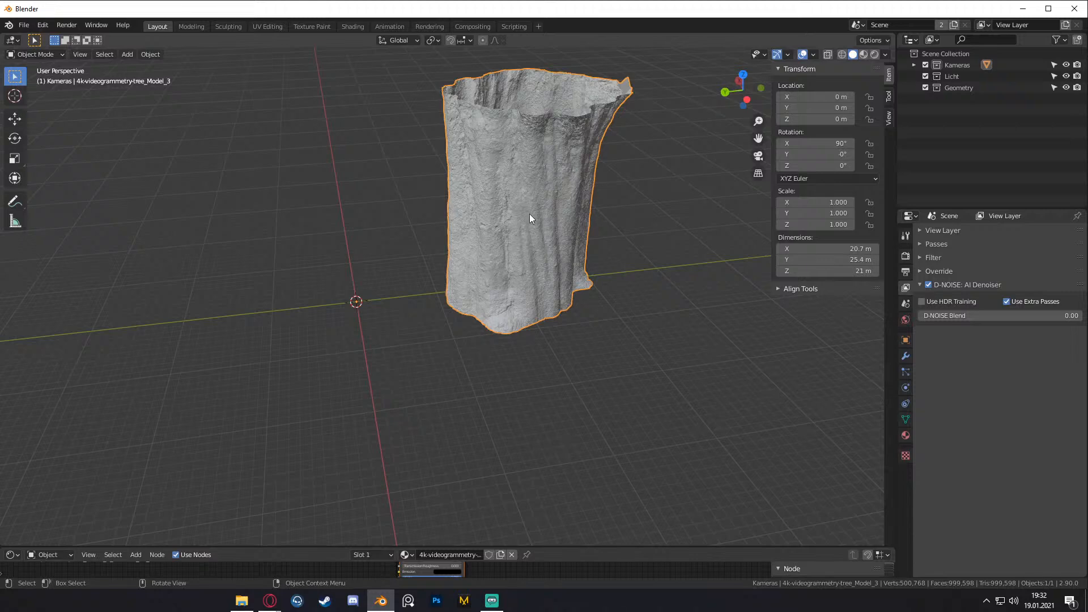
# - Shift the trunk's whole mesh about 19.4 m along the global Y axis to centre it over the origin and return to Object Mode
pyautogui.moveTo(535, 220); pyautogui.dragTo(583, 266, button='middle')
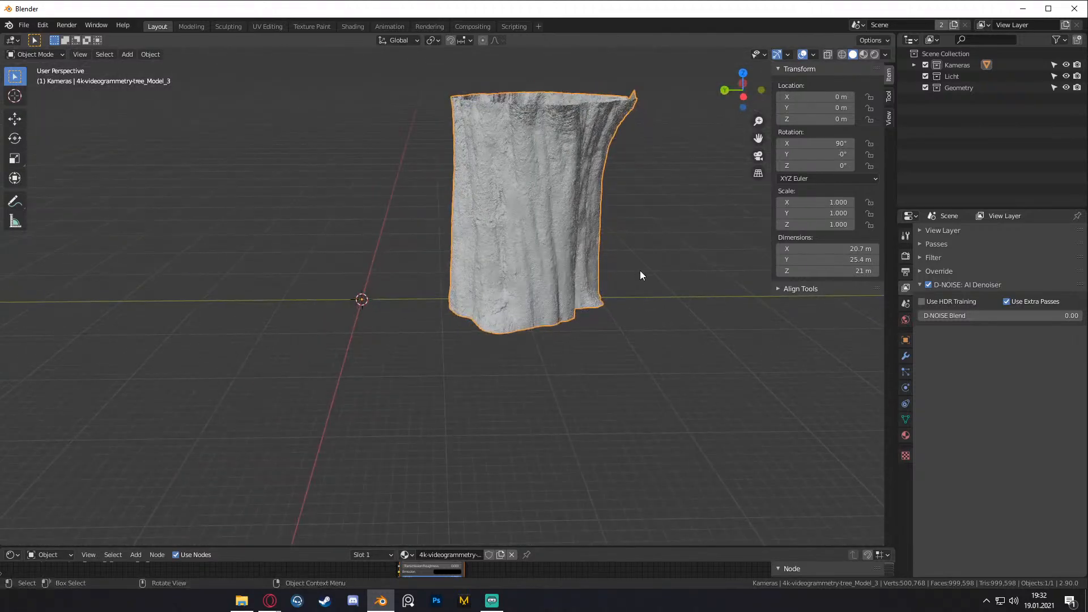
pyautogui.press('Tab')
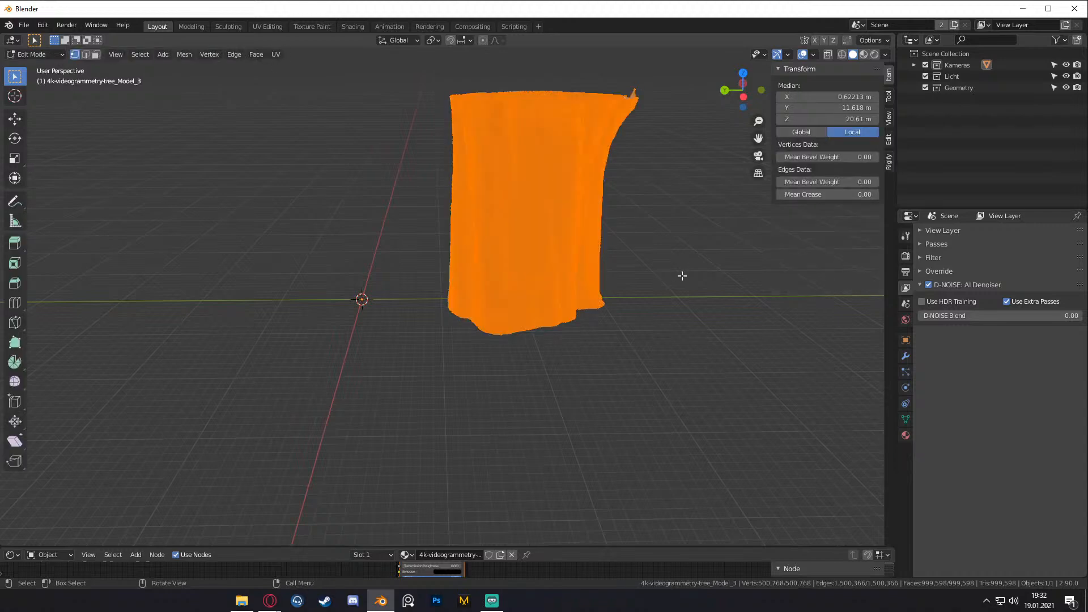
pyautogui.press('g')
pyautogui.press('y')
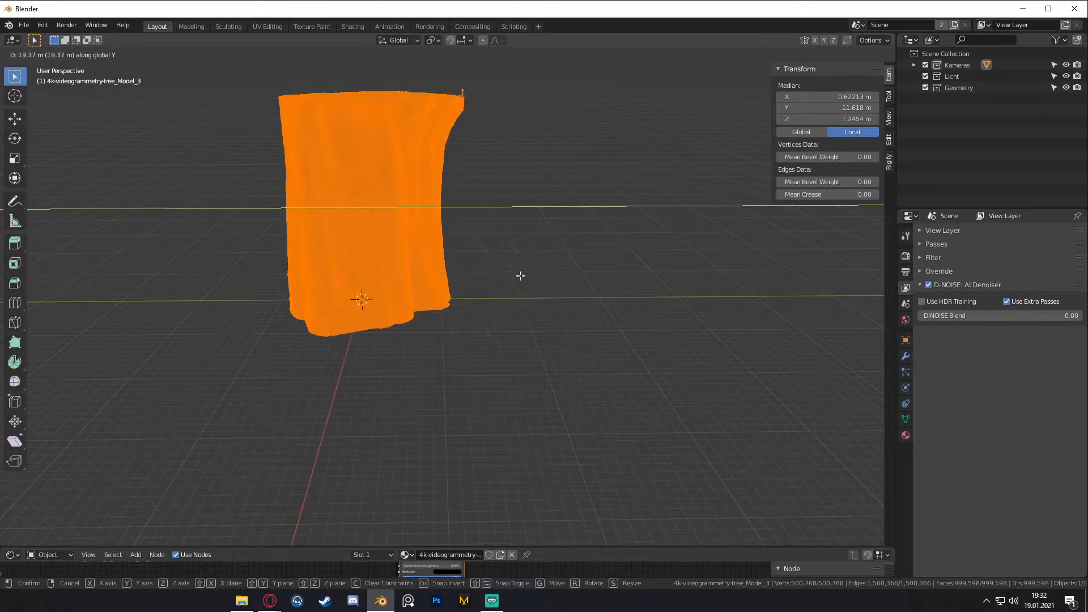
pyautogui.click(518, 278)
pyautogui.moveTo(517, 277); pyautogui.dragTo(451, 309, button='middle')
pyautogui.press('Tab')
pyautogui.scroll(-3, 461, 266)
pyautogui.keyDown('shift'); pyautogui.moveTo(461, 266); pyautogui.dragTo(576, 243, button='middle'); pyautogui.keyUp('shift')
pyautogui.scroll(5, 420, 253)
pyautogui.moveTo(504, 272); pyautogui.dragTo(471, 278, button='middle')
pyautogui.scroll(-3, 509, 276)
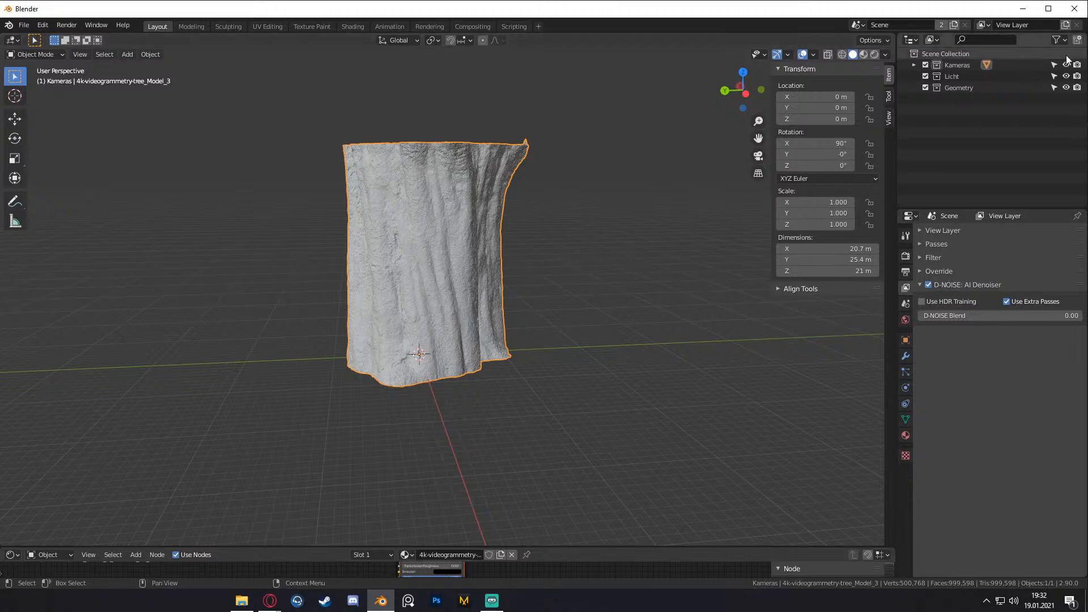
# - Transfer the tree trunk object from the Kameras collection to the Geometry collection and deselect it
pyautogui.click(914, 65)
pyautogui.moveTo(961, 76); pyautogui.dragTo(965, 97)
pyautogui.click(560, 258)
pyautogui.scroll(-3, 559, 266)
pyautogui.scroll(2, 559, 267)
pyautogui.moveTo(559, 266); pyautogui.dragTo(528, 283, button='middle')
pyautogui.scroll(1, 542, 252)
pyautogui.scroll(-2, 481, 295)
pyautogui.scroll(4, 549, 315)
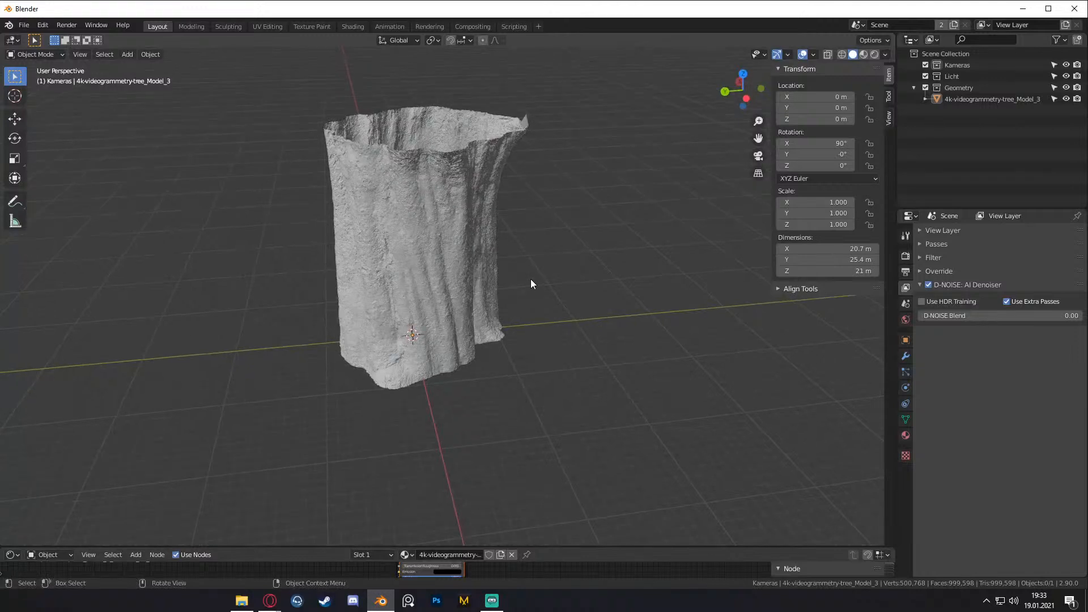
pyautogui.moveTo(508, 221); pyautogui.dragTo(539, 308, button='middle')
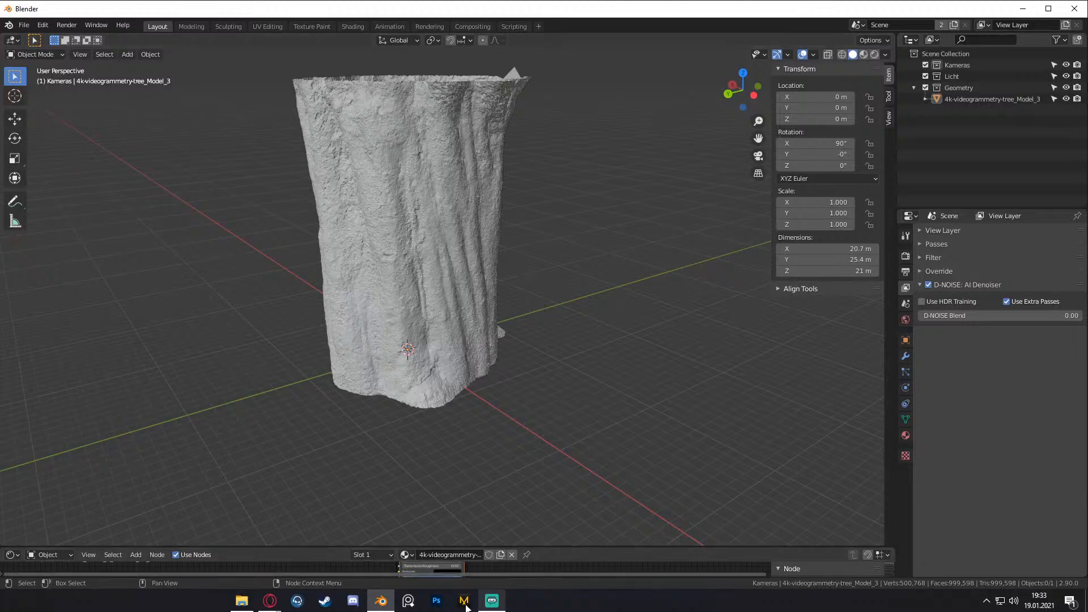
# - Switch to the Opera browser, generate a new random colour on randomcolour.com and return to Blender
pyautogui.moveTo(271, 601)
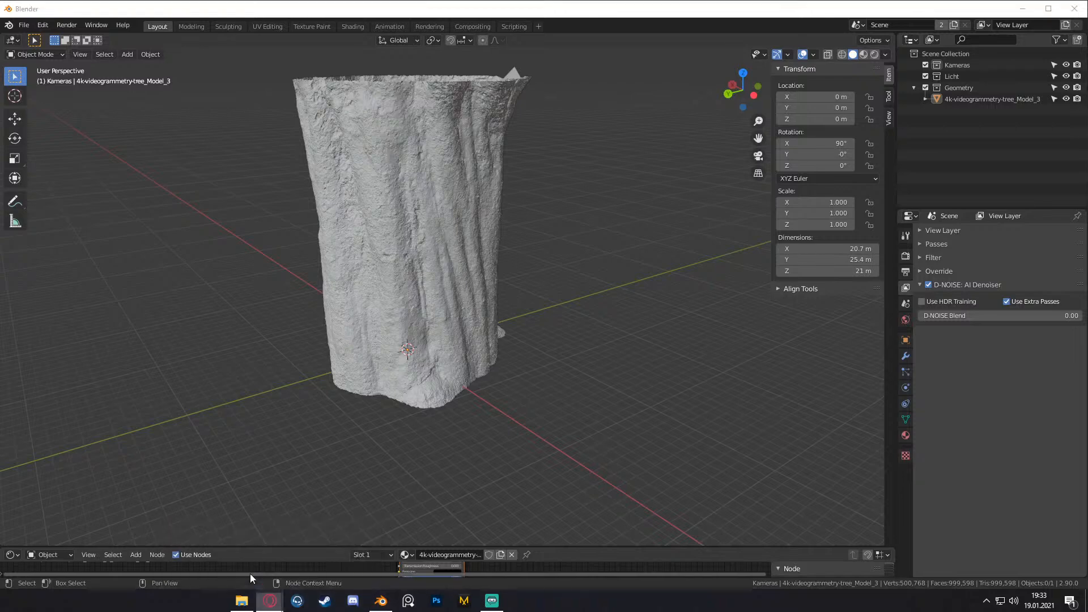
pyautogui.click(271, 601)
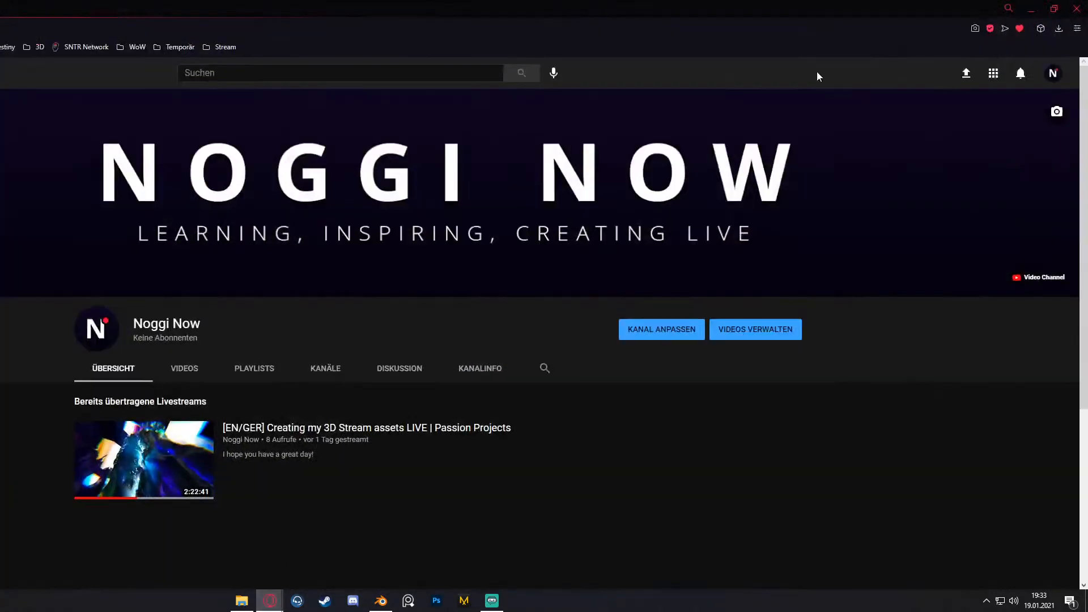
pyautogui.click(1031, 8)
pyautogui.moveTo(272, 599)
pyautogui.click(331, 561)
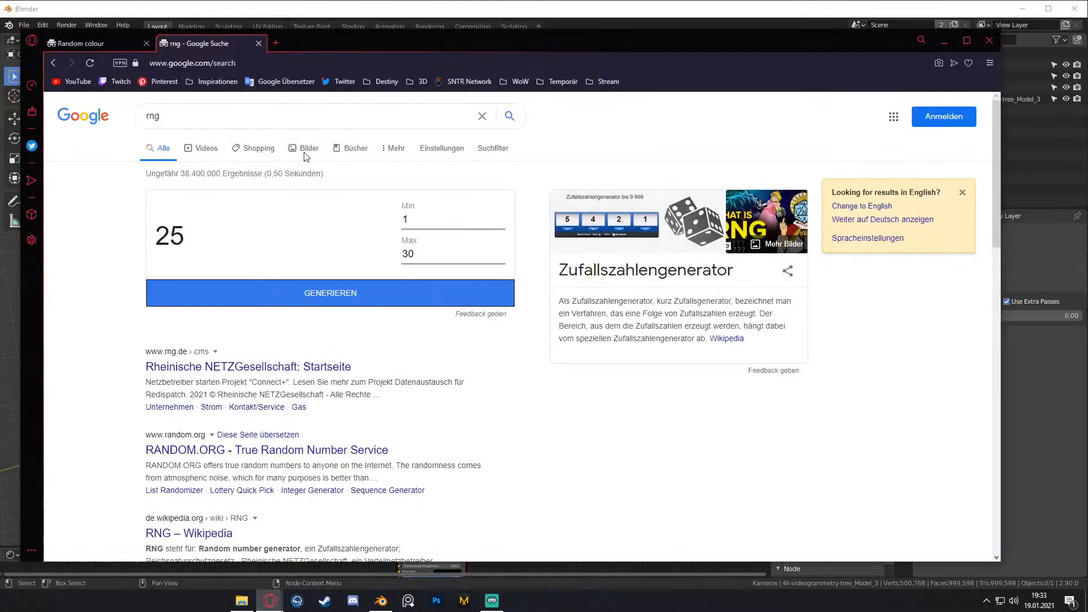
pyautogui.click(108, 43)
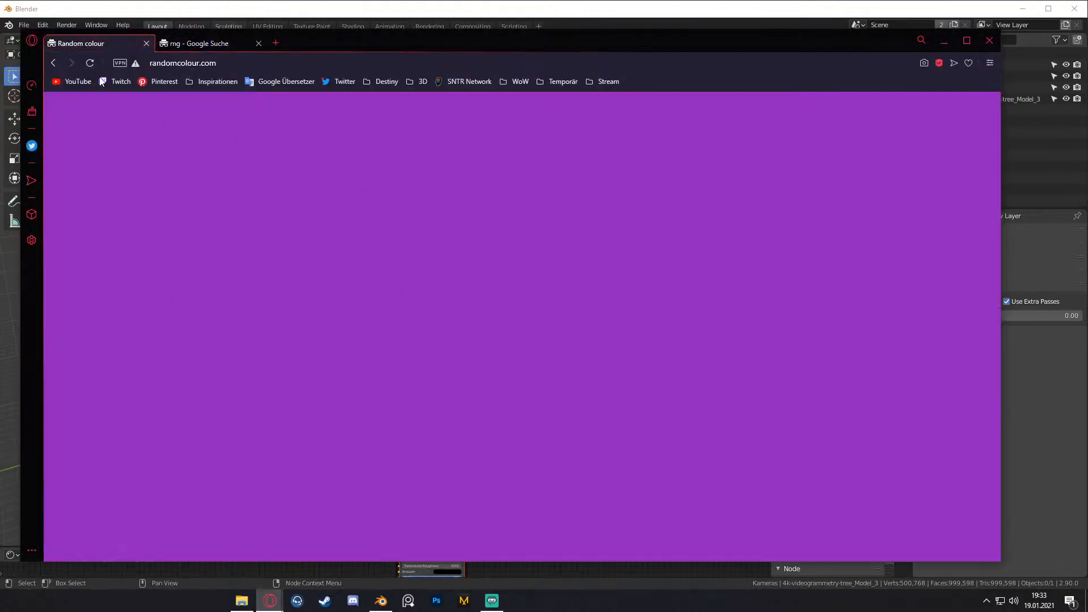
pyautogui.click(91, 64)
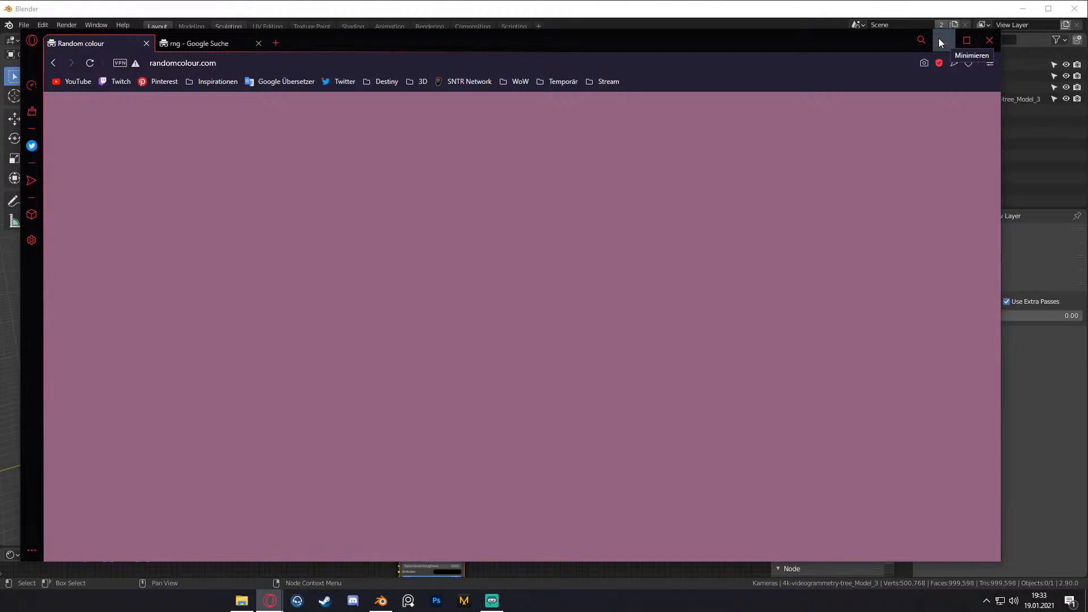
pyautogui.click(940, 43)
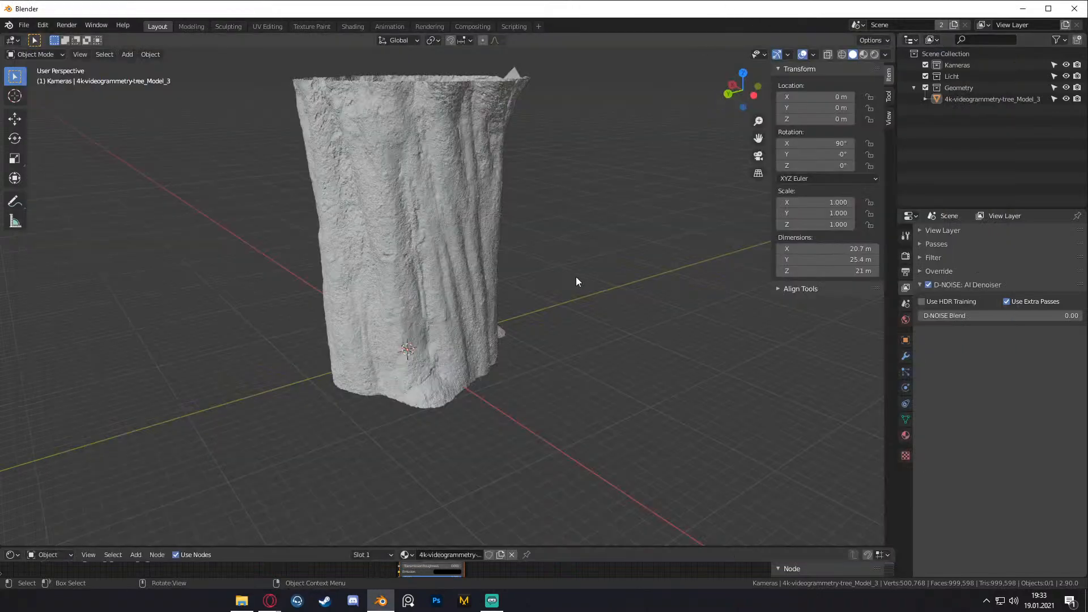
# - Examine the upright trunk from several sides and distances, checking its bark and overall shape
pyautogui.moveTo(517, 267)
pyautogui.mouseDown(button='middle')
pyautogui.moveTo(549, 261)
pyautogui.moveTo(553, 307)
pyautogui.moveTo(555, 291)
pyautogui.moveTo(526, 263)
pyautogui.mouseUp(button='middle')
pyautogui.scroll(4, 549, 261)
pyautogui.scroll(-2, 548, 266)
pyautogui.scroll(-2, 544, 277)
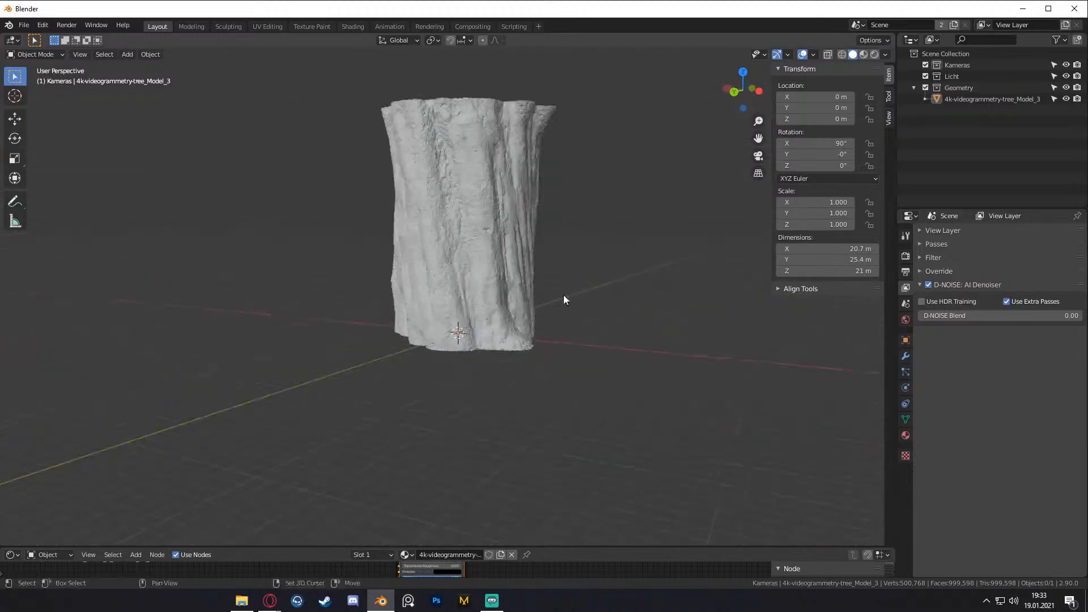
pyautogui.moveTo(563, 294); pyautogui.dragTo(481, 290, button='middle')
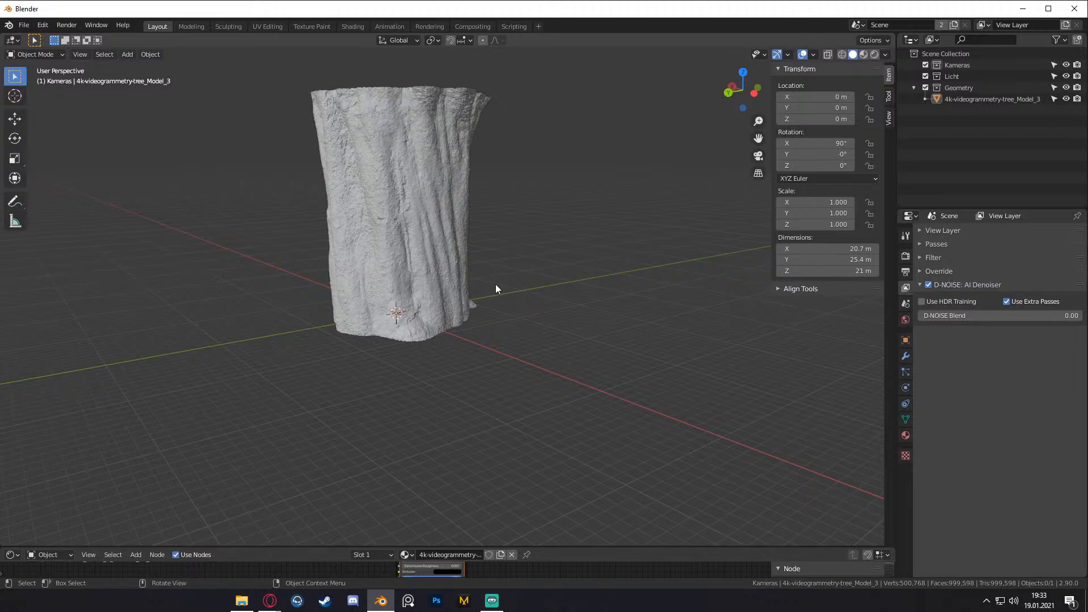
pyautogui.scroll(-2, 478, 270)
pyautogui.keyDown('shift'); pyautogui.moveTo(479, 270); pyautogui.dragTo(488, 322, button='middle'); pyautogui.keyUp('shift')
pyautogui.scroll(4, 478, 289)
pyautogui.scroll(-2, 440, 318)
pyautogui.scroll(2, 509, 293)
pyautogui.scroll(-2, 467, 306)
pyautogui.scroll(2, 507, 315)
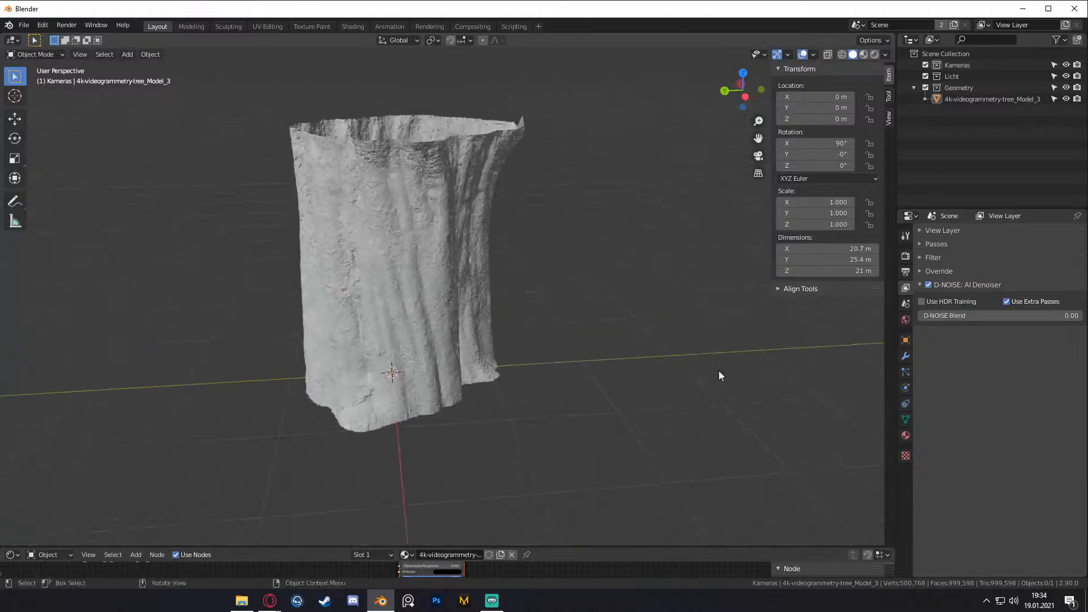
# - Add a Remesh modifier to the tree trunk
pyautogui.click(905, 356)
pyautogui.click(943, 233)
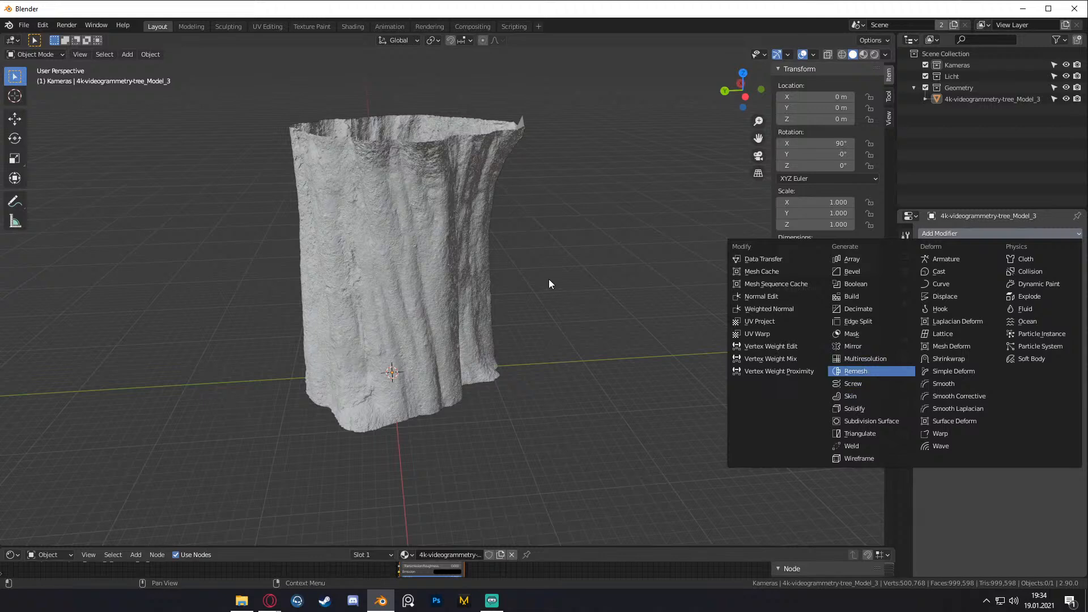
pyautogui.press('Return')
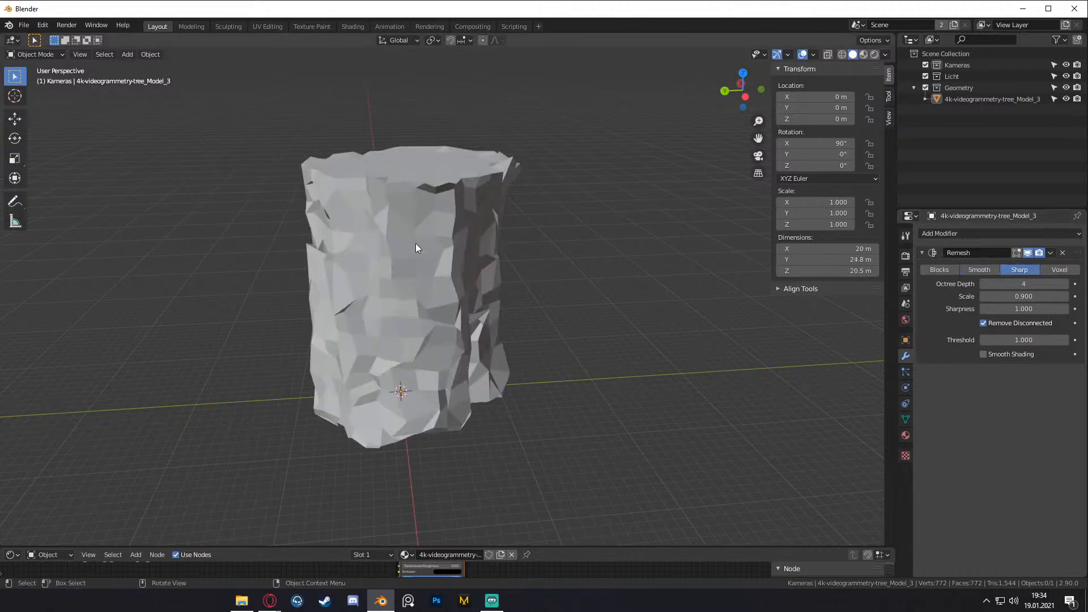
# - Try different Octree Depth values for the Remesh modifier in Sharp mode and settle on 7
pyautogui.click(984, 284)
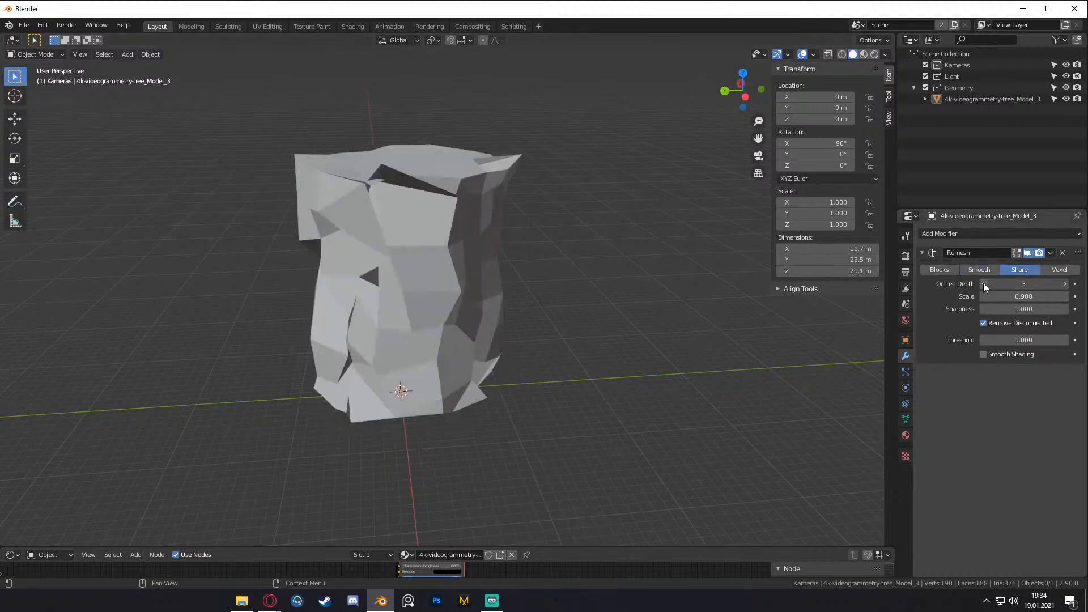
pyautogui.click(1066, 284)
pyautogui.click(1067, 284)
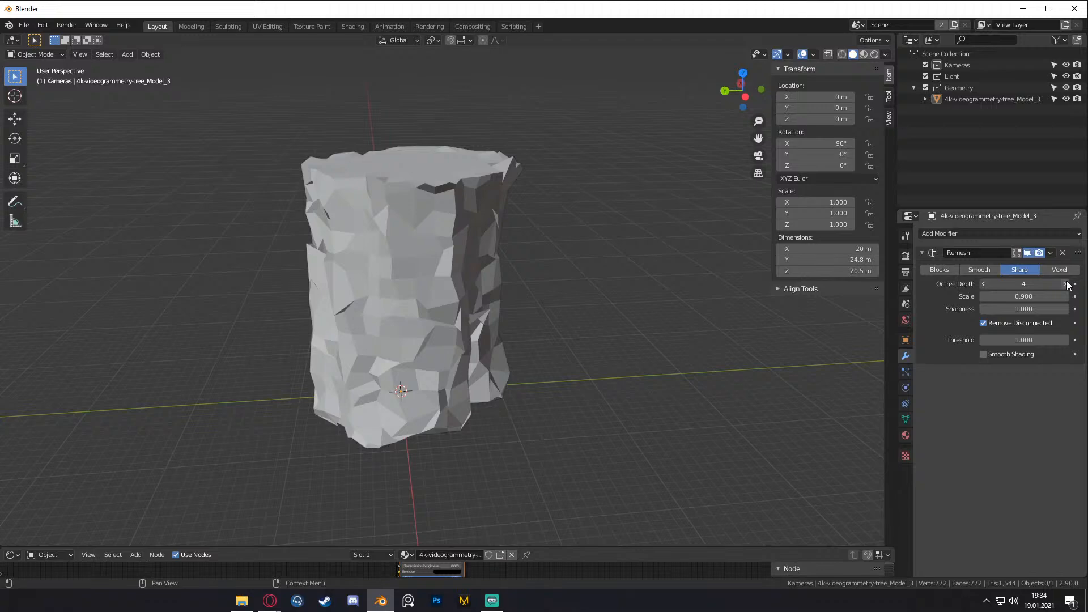
pyautogui.click(1066, 284)
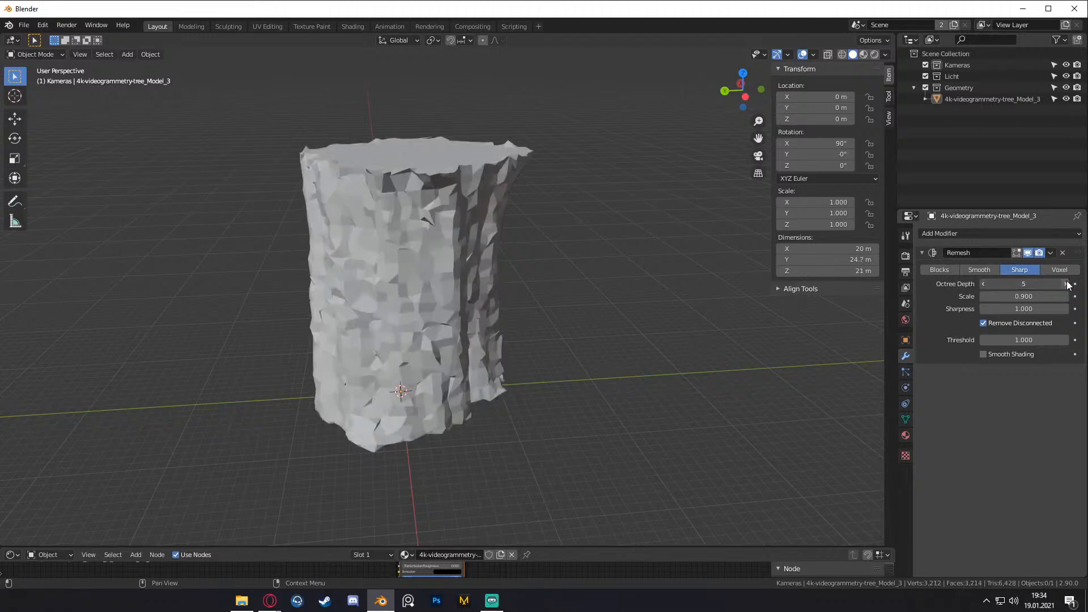
pyautogui.click(1066, 284)
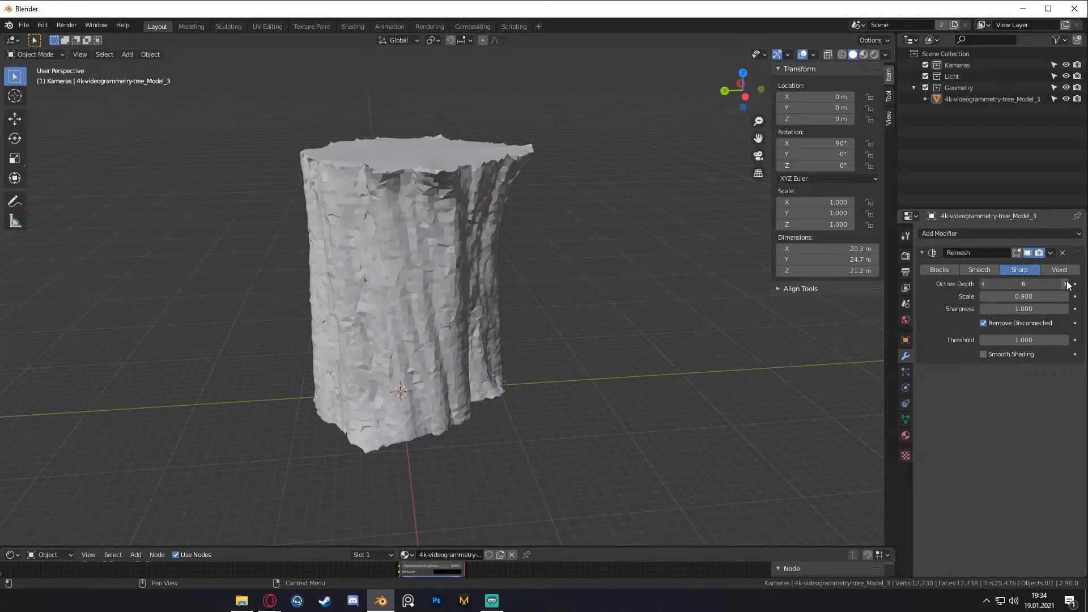
pyautogui.click(1066, 284)
pyautogui.scroll(3, 562, 317)
pyautogui.moveTo(562, 316); pyautogui.dragTo(470, 334, button='middle')
pyautogui.hotkey('shift', 'a')
pyautogui.moveTo(451, 351)
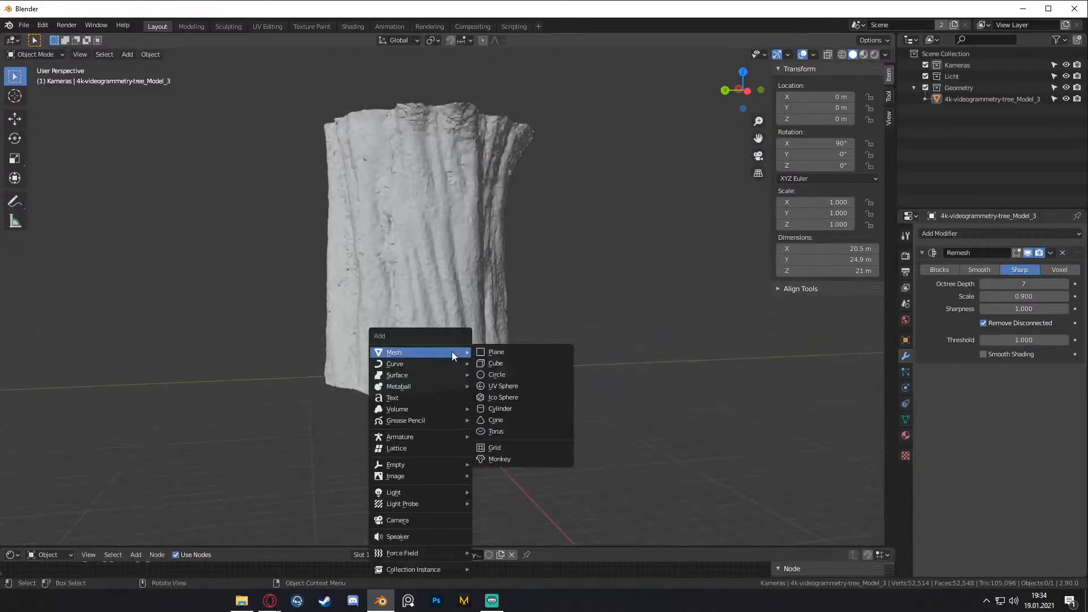
# - Select the trunk, enlarge the shader editor and place the material's image texture node beside the Principled BSDF node
pyautogui.click(437, 294)
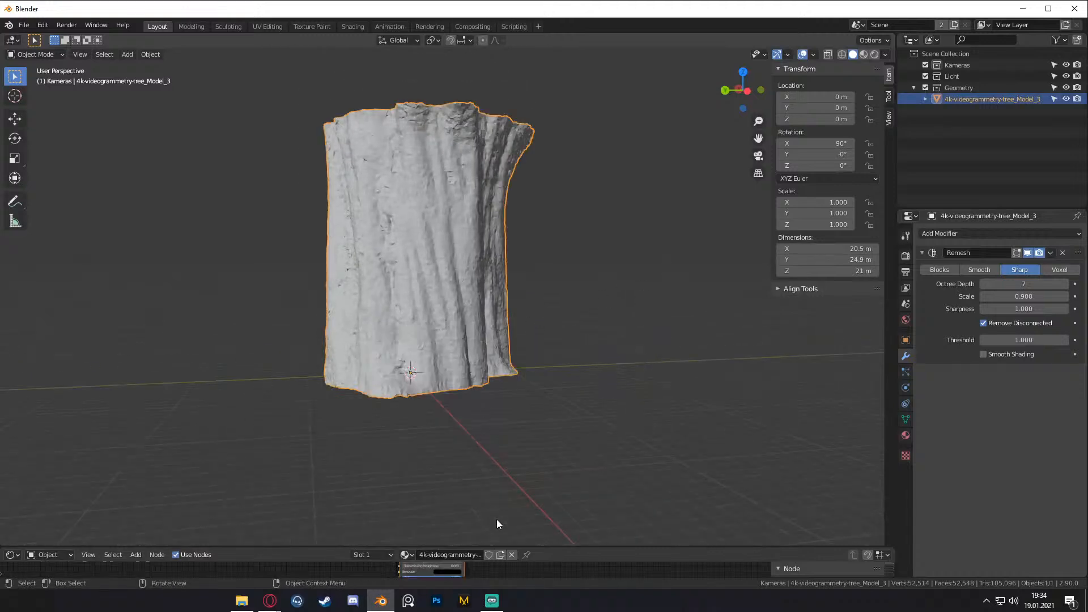
pyautogui.moveTo(536, 545); pyautogui.dragTo(533, 285)
pyautogui.moveTo(464, 350); pyautogui.dragTo(461, 448, button='middle')
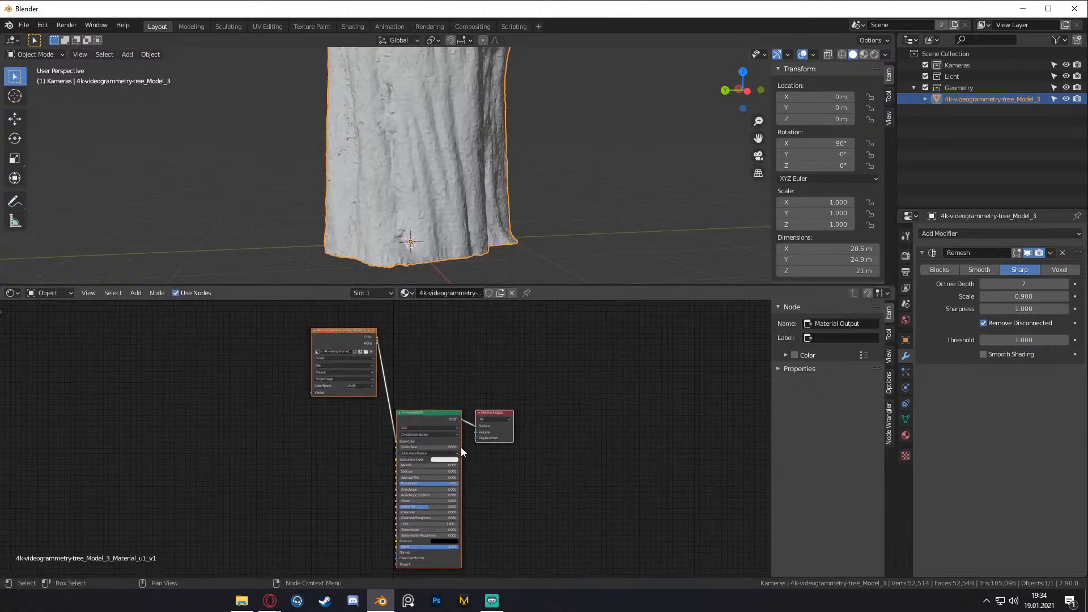
pyautogui.moveTo(340, 340); pyautogui.dragTo(329, 423)
pyautogui.hotkey('alt', 'a')
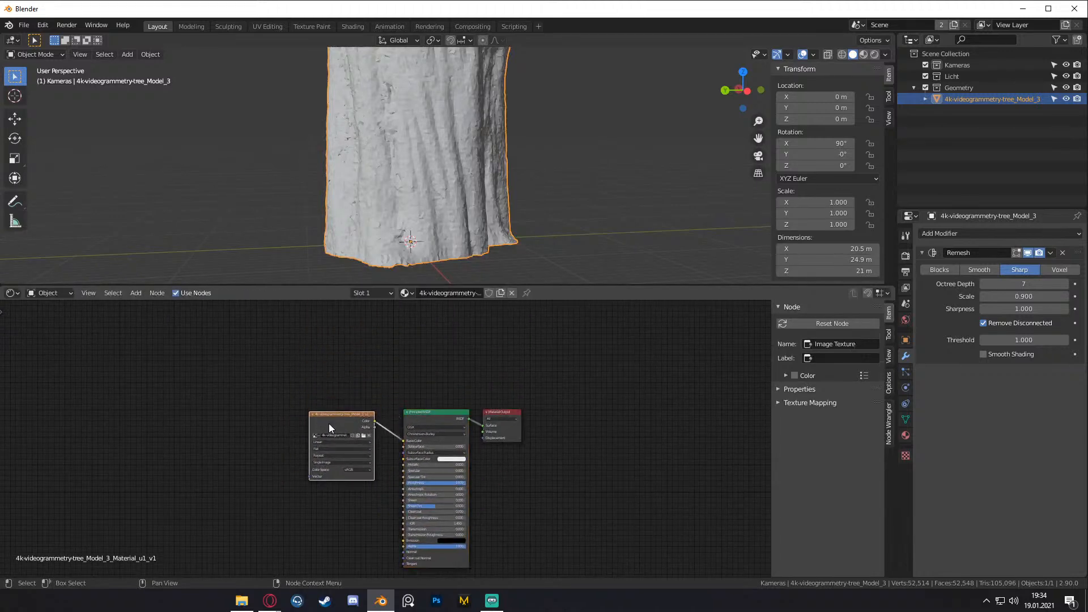
# - Reduce the shader editor's height and examine the trunk in the viewport and its material nodes
pyautogui.scroll(-2, 476, 187)
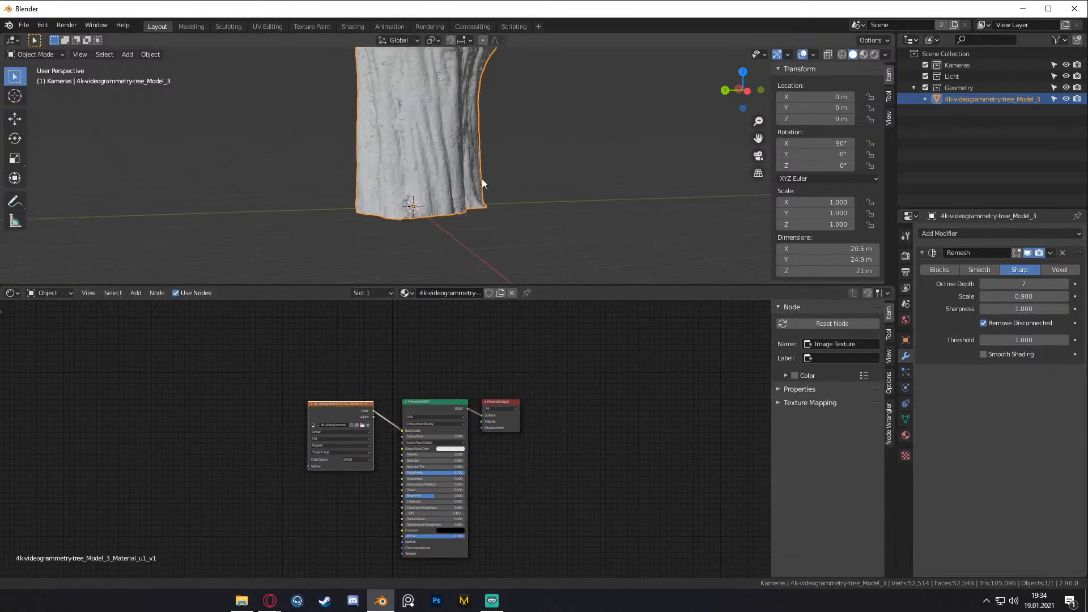
pyautogui.scroll(-1, 478, 216)
pyautogui.scroll(2, 478, 216)
pyautogui.moveTo(540, 286); pyautogui.dragTo(538, 359)
pyautogui.scroll(1, 511, 458)
pyautogui.scroll(2, 386, 481)
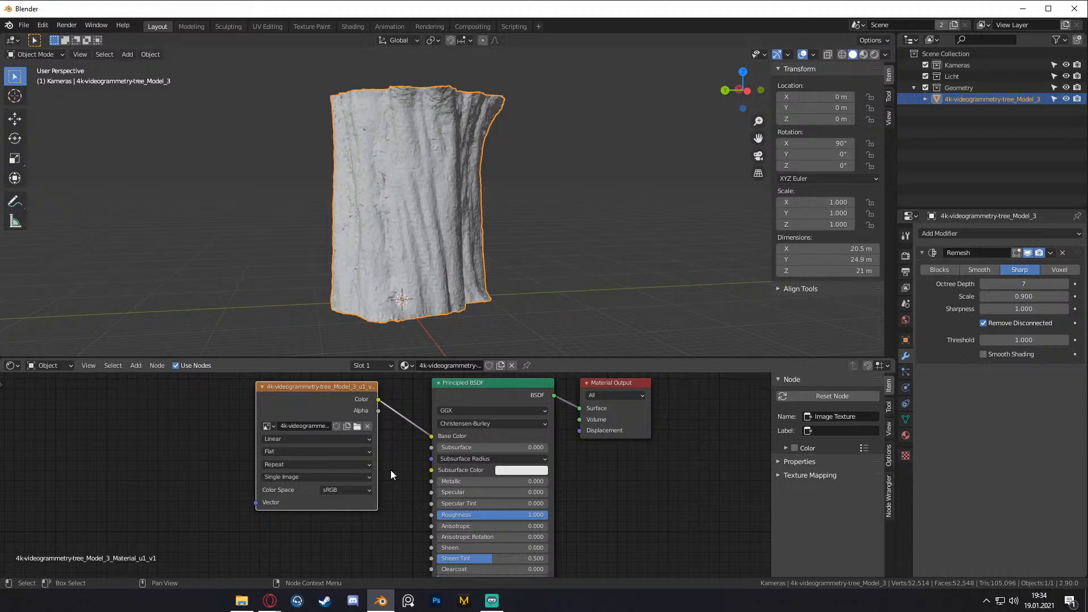
pyautogui.scroll(-3, 394, 474)
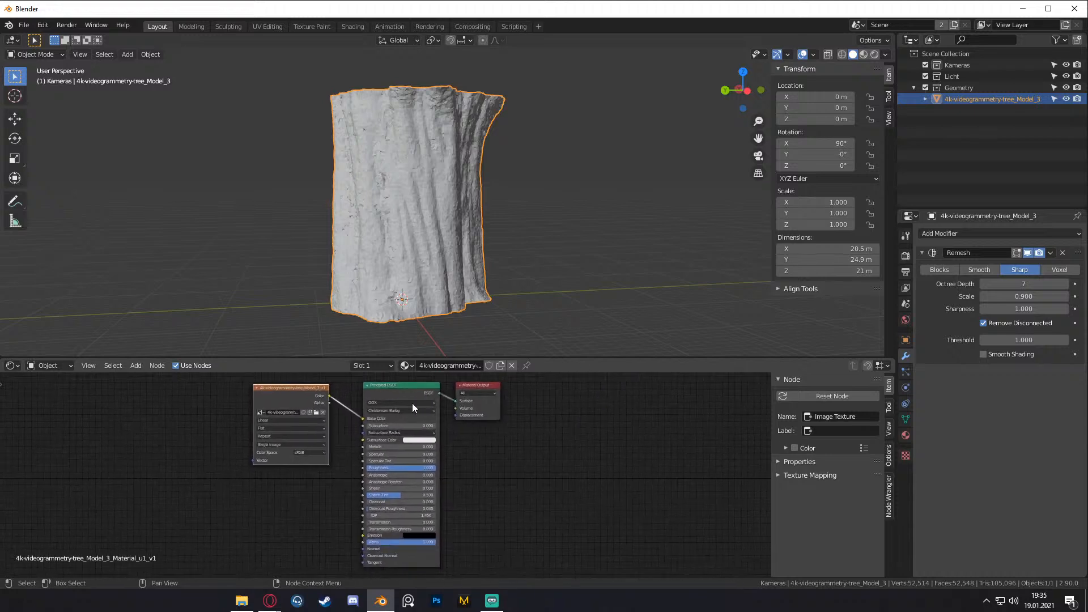
pyautogui.press('z')
pyautogui.press('Escape')
# - Join the shader editor area into the 3D viewport so the viewport takes up its space
pyautogui.rightClick(223, 356)
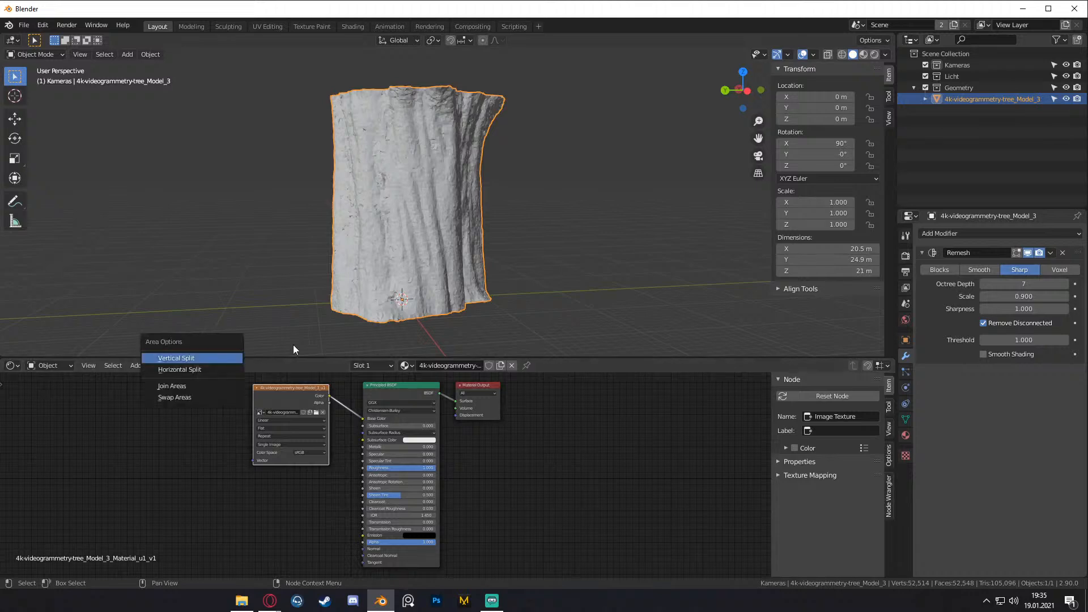
pyautogui.rightClick(214, 357)
pyautogui.click(237, 385)
pyautogui.click(345, 327)
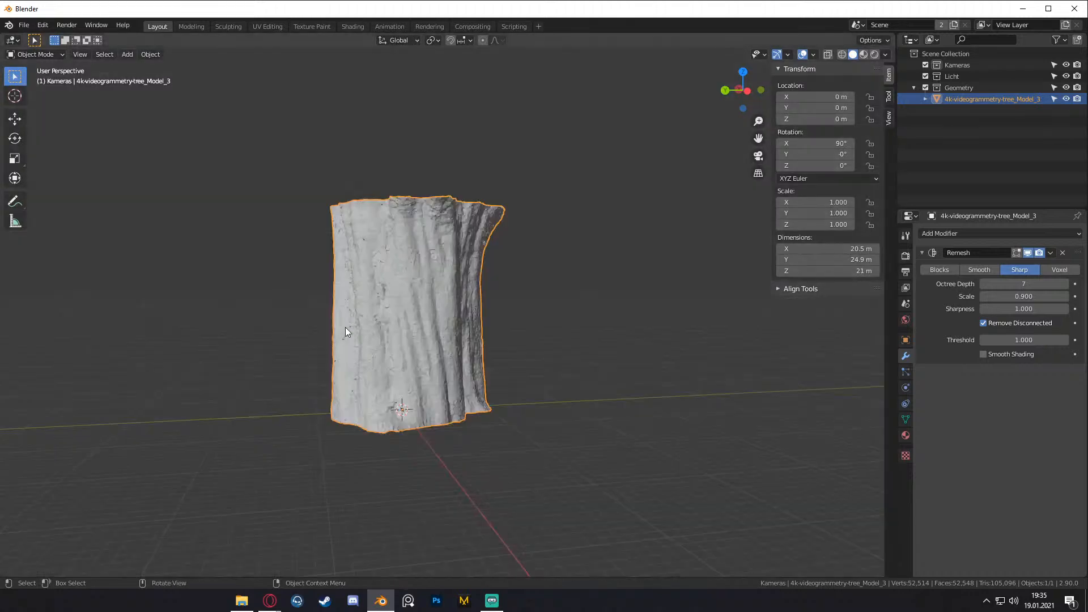
pyautogui.rightClick(892, 389)
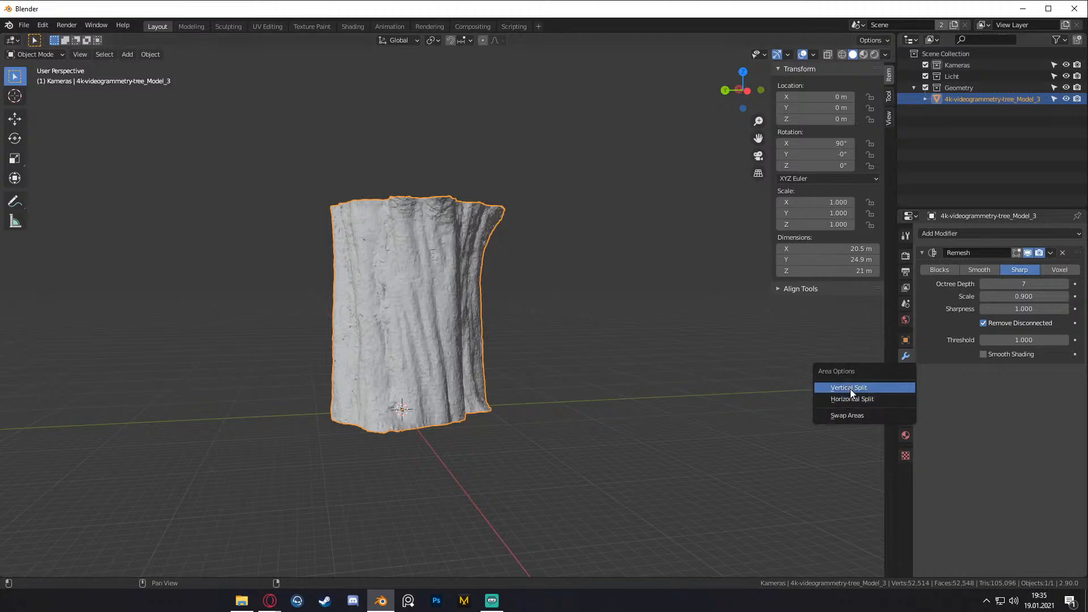
pyautogui.click(851, 389)
pyautogui.press('Escape')
# - Split the 3D viewport vertically into a narrow area and a wide area about three times its width
pyautogui.rightClick(888, 368)
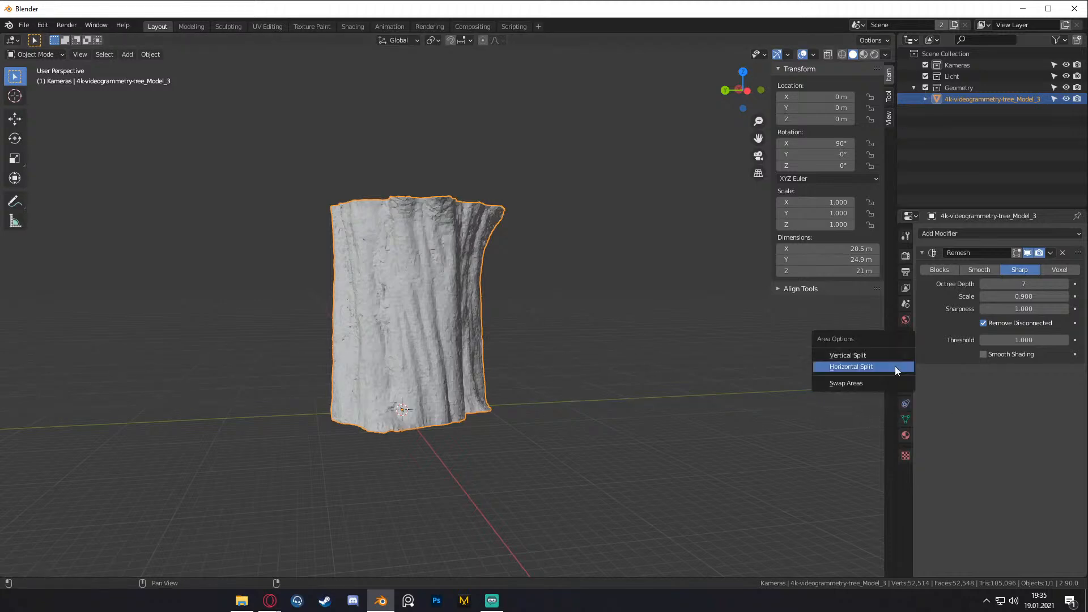
pyautogui.click(851, 354)
pyautogui.click(223, 314)
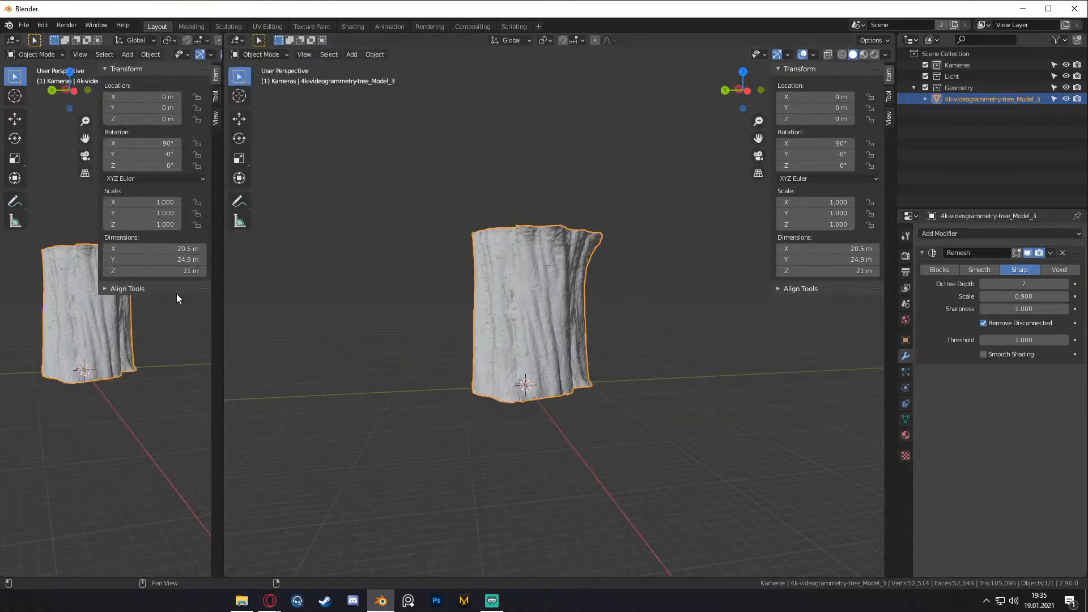
# - Split the narrow 3D viewport horizontally into two stacked areas, with the division somewhat below its middle
pyautogui.rightClick(223, 371)
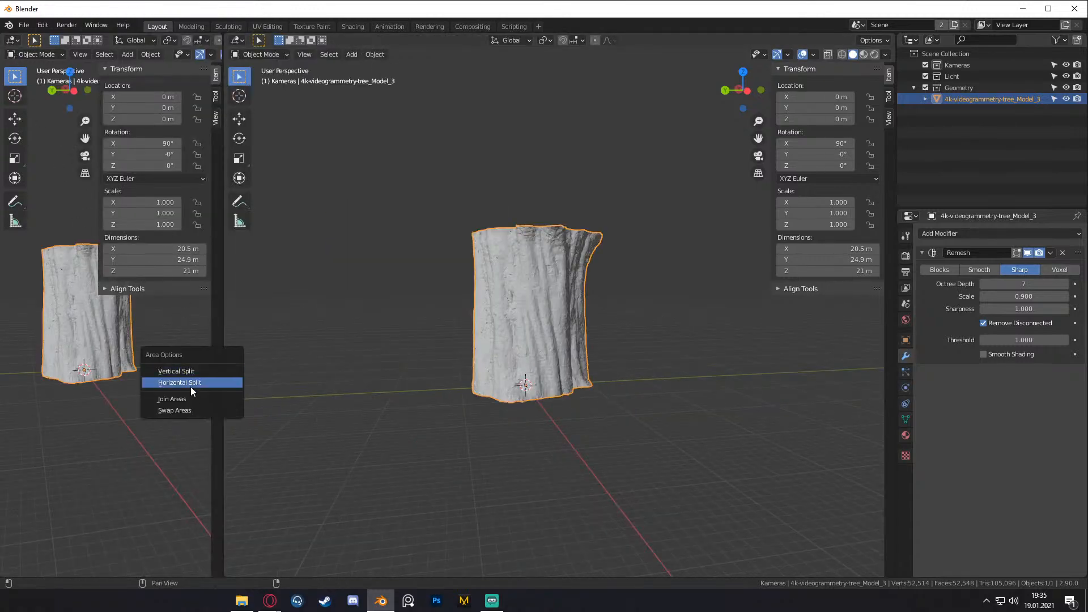
pyautogui.click(191, 386)
pyautogui.click(176, 373)
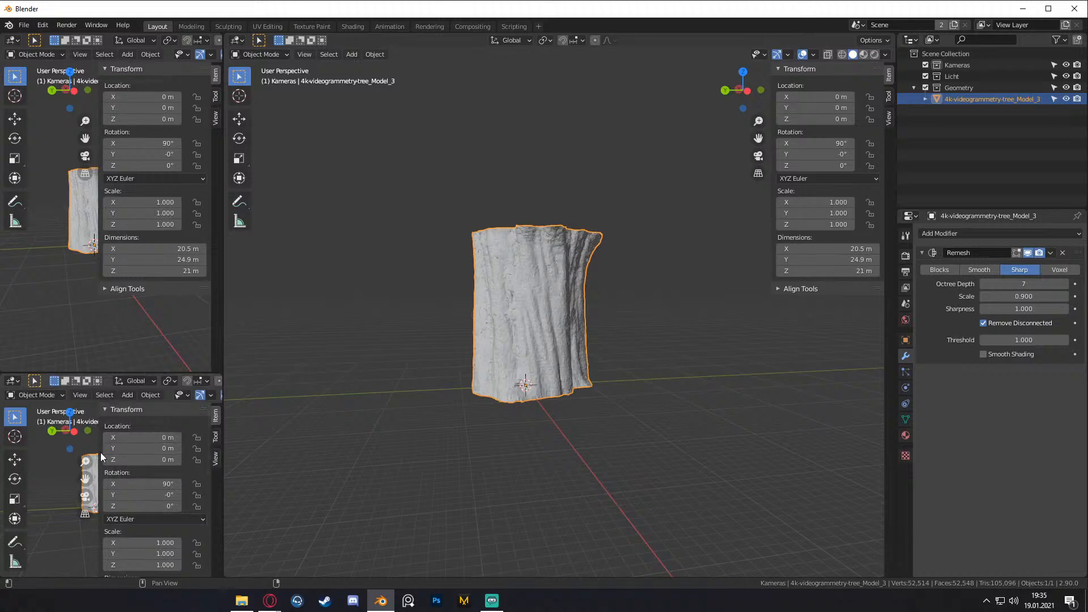
# - Hide the sidebar, gizmos and overlays in the lower narrow viewport, and enlarge it in width and height as a clean preview
pyautogui.press('n')
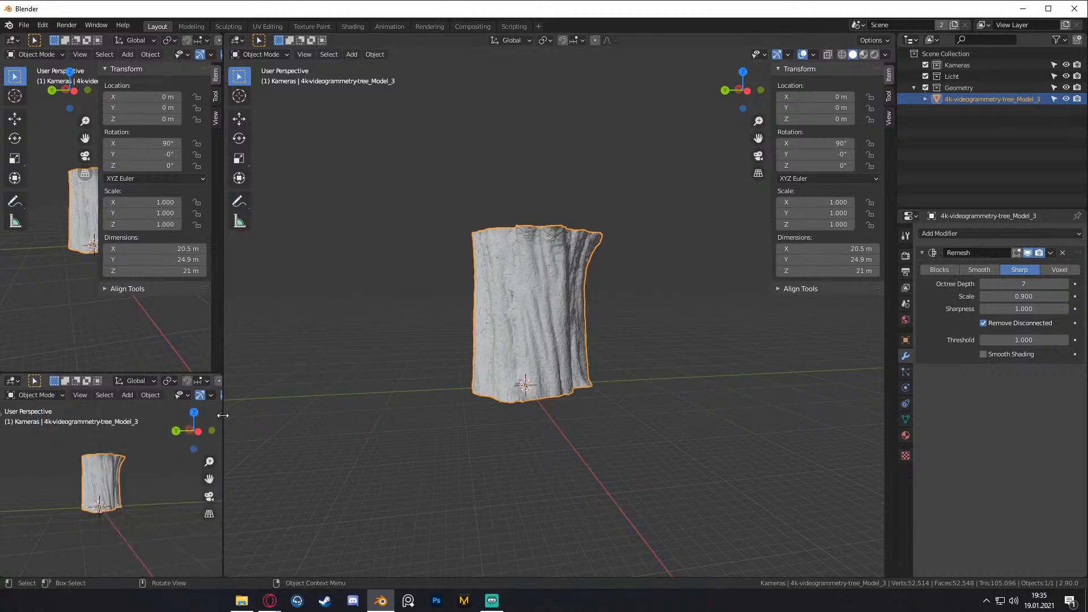
pyautogui.moveTo(222, 416); pyautogui.dragTo(281, 416)
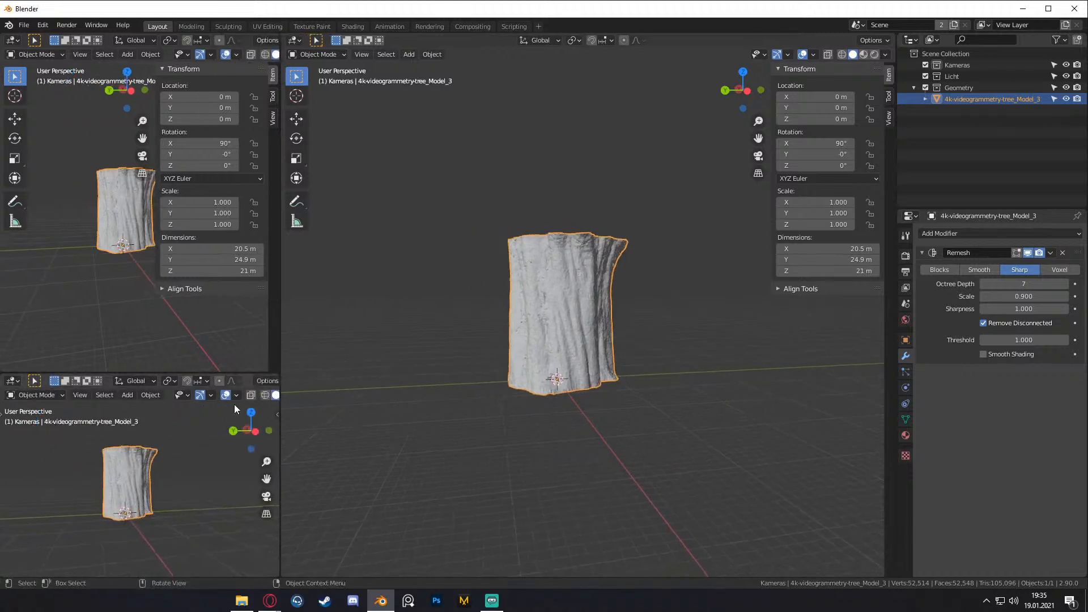
pyautogui.click(201, 395)
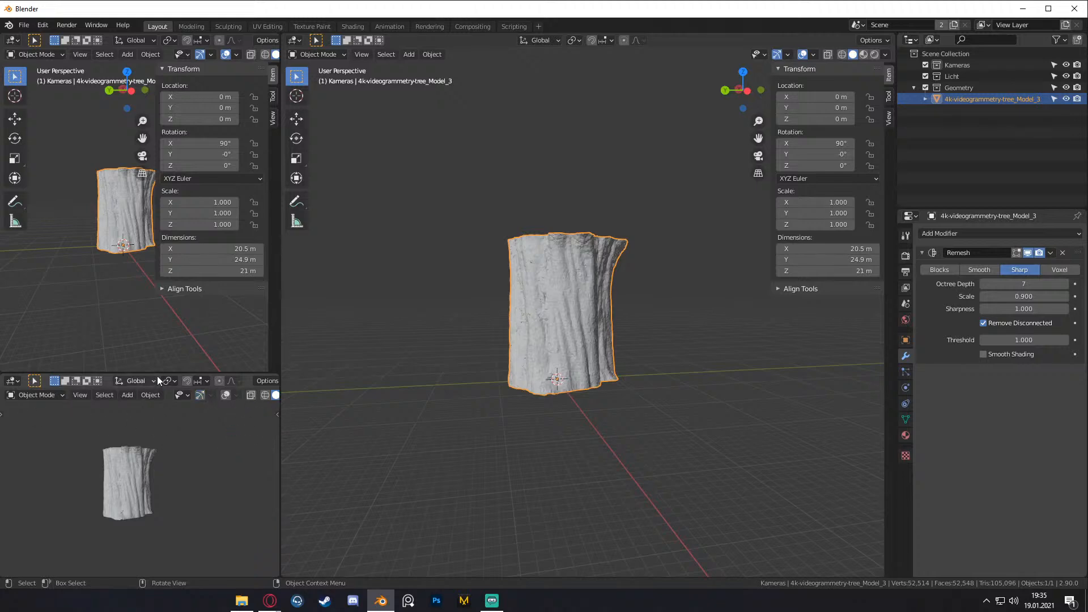
pyautogui.moveTo(157, 375); pyautogui.dragTo(155, 313)
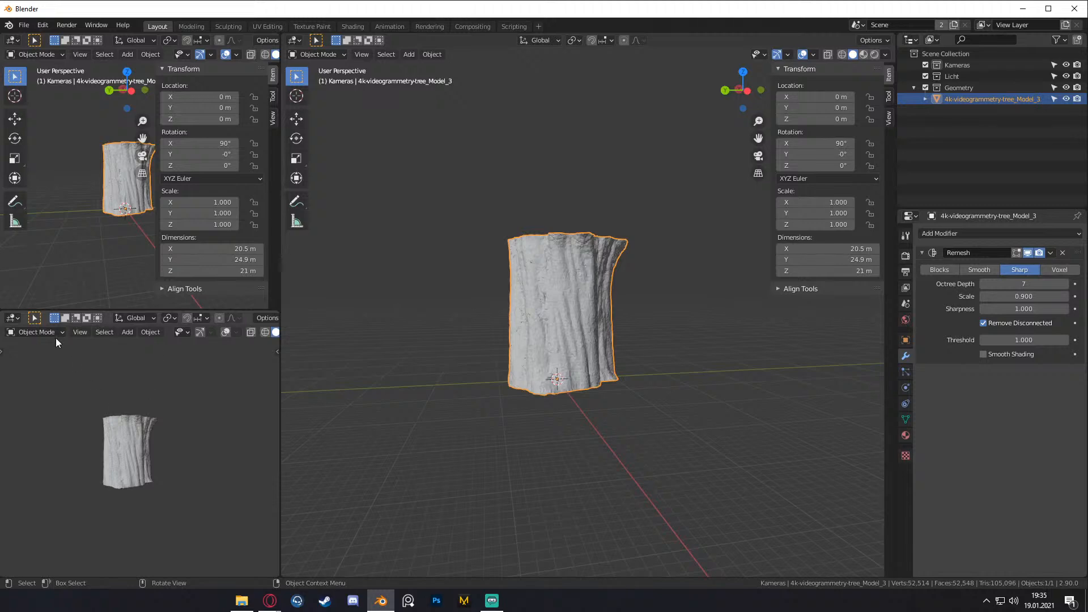
# - Switch the clean preview viewport to Rendered shading and bring the trunk closer in it
pyautogui.click(36, 332)
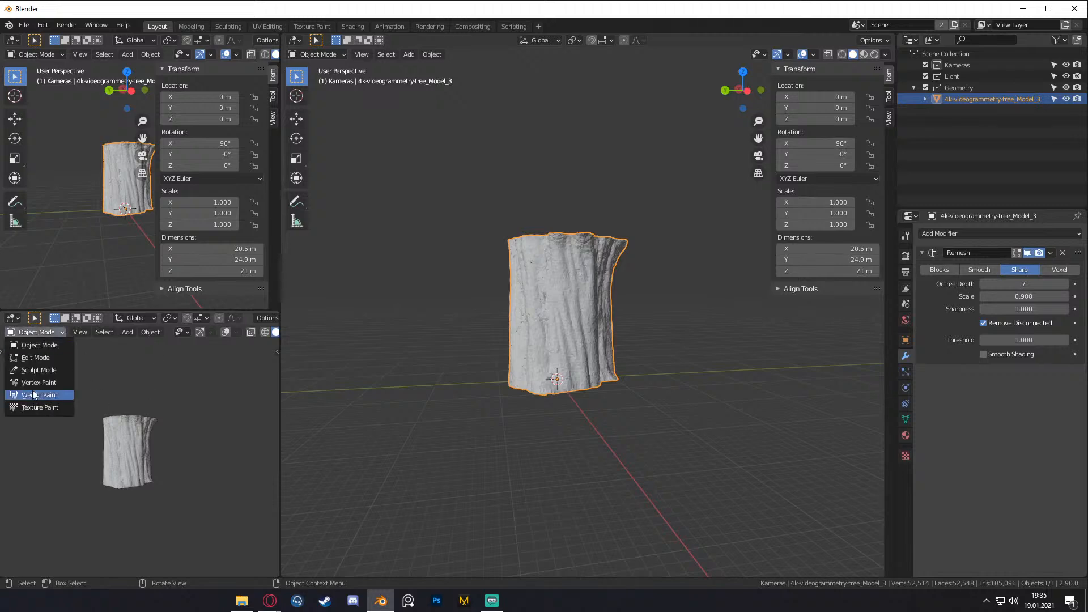
pyautogui.click(163, 395)
pyautogui.press('z')
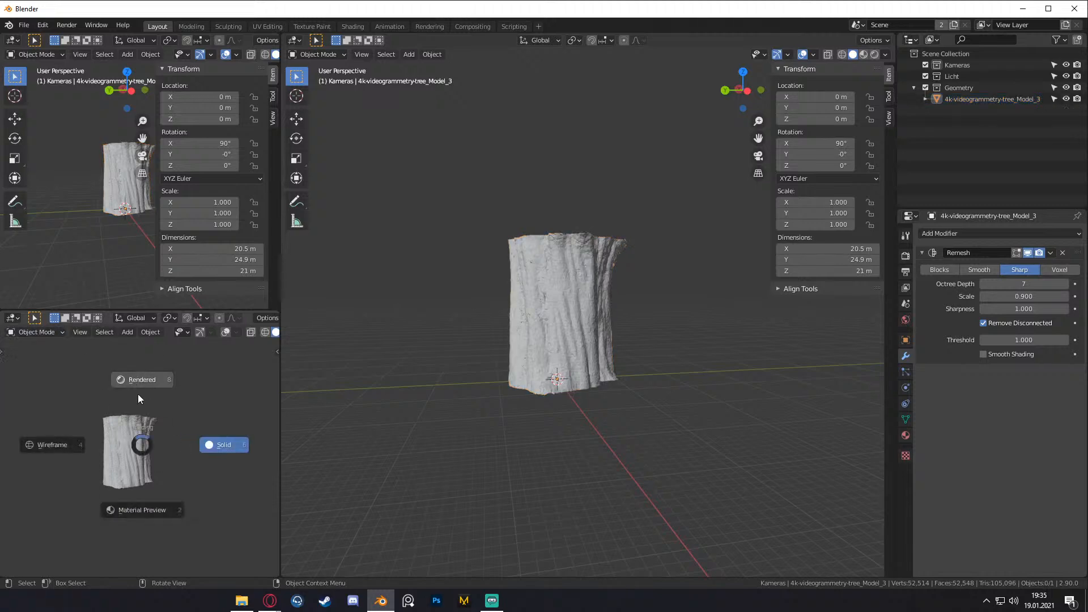
pyautogui.click(131, 426)
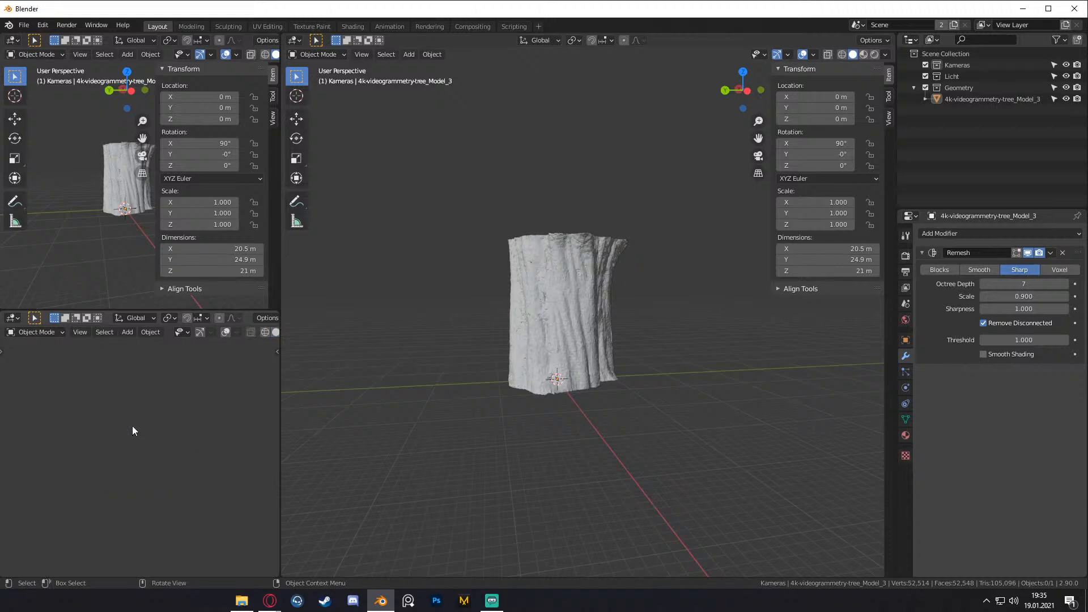
pyautogui.scroll(2, 158, 487)
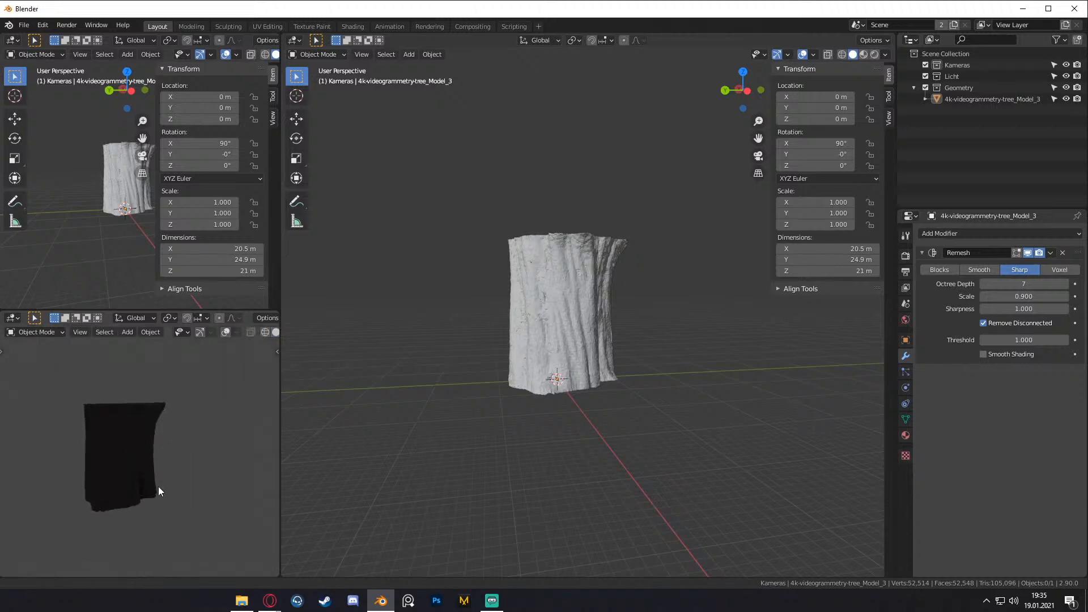
pyautogui.scroll(-2, 484, 495)
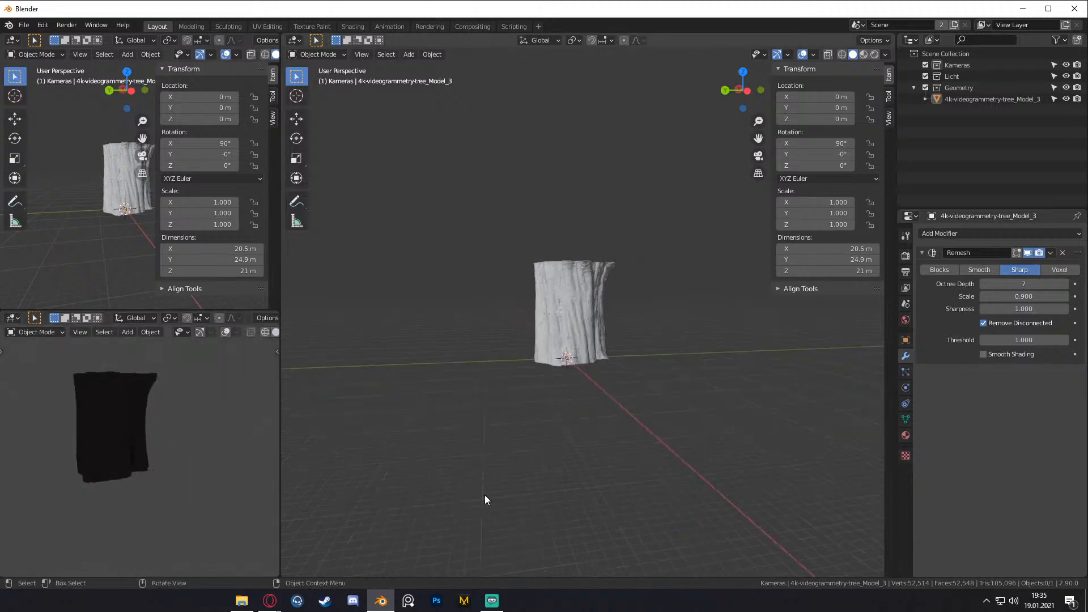
# - Split the large 3D viewport horizontally and make the new lower area a little over a third of the height
pyautogui.rightClick(896, 504)
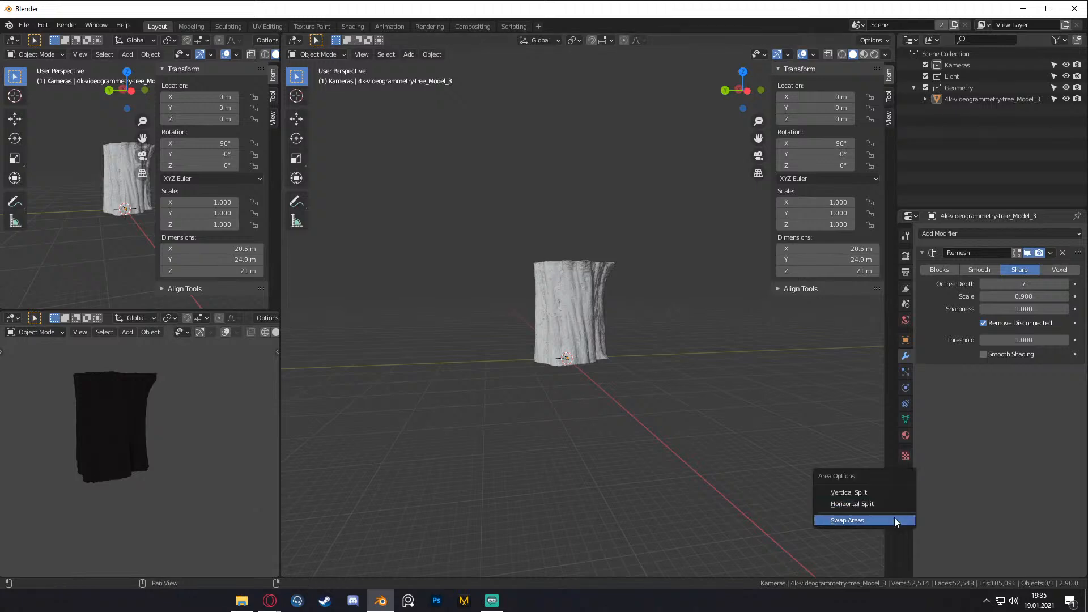
pyautogui.click(853, 503)
pyautogui.click(833, 425)
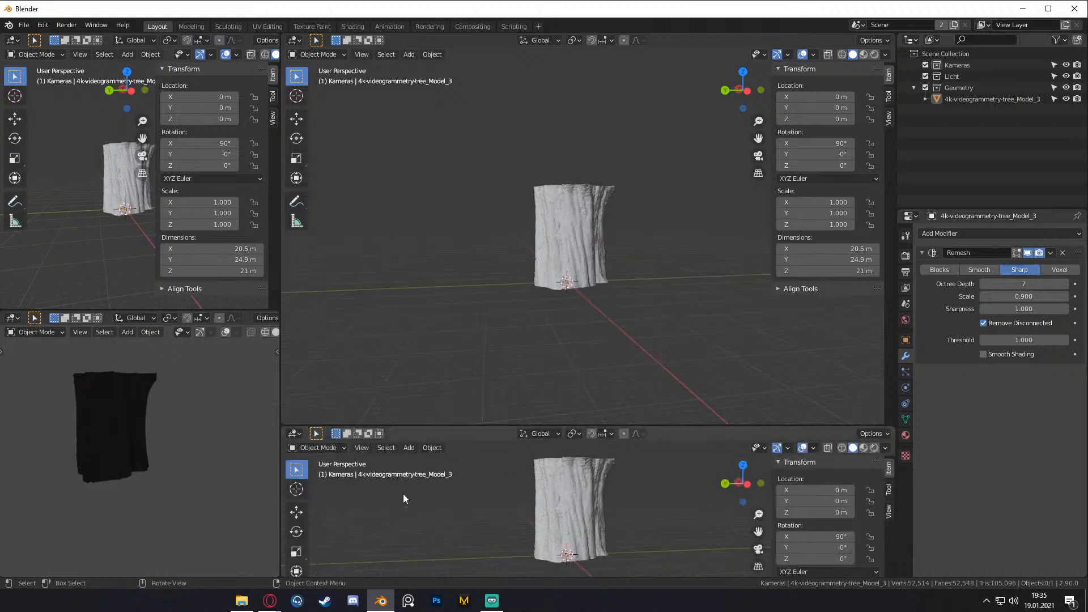
pyautogui.moveTo(667, 427); pyautogui.dragTo(666, 381)
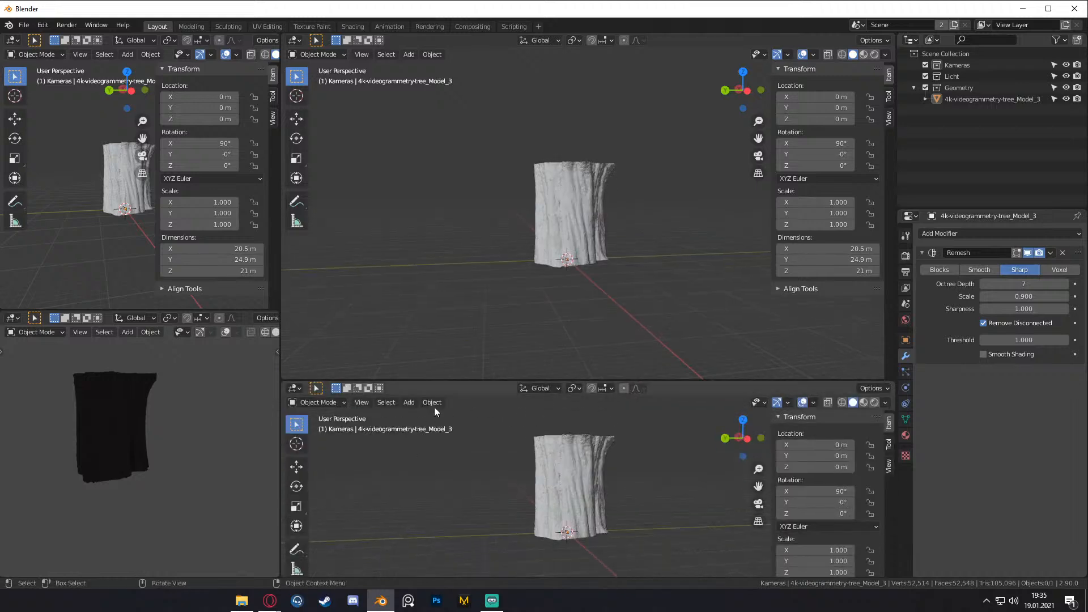
# - Turn the new lower area into a Shader Editor showing the World nodes
pyautogui.click(295, 388)
pyautogui.click(322, 490)
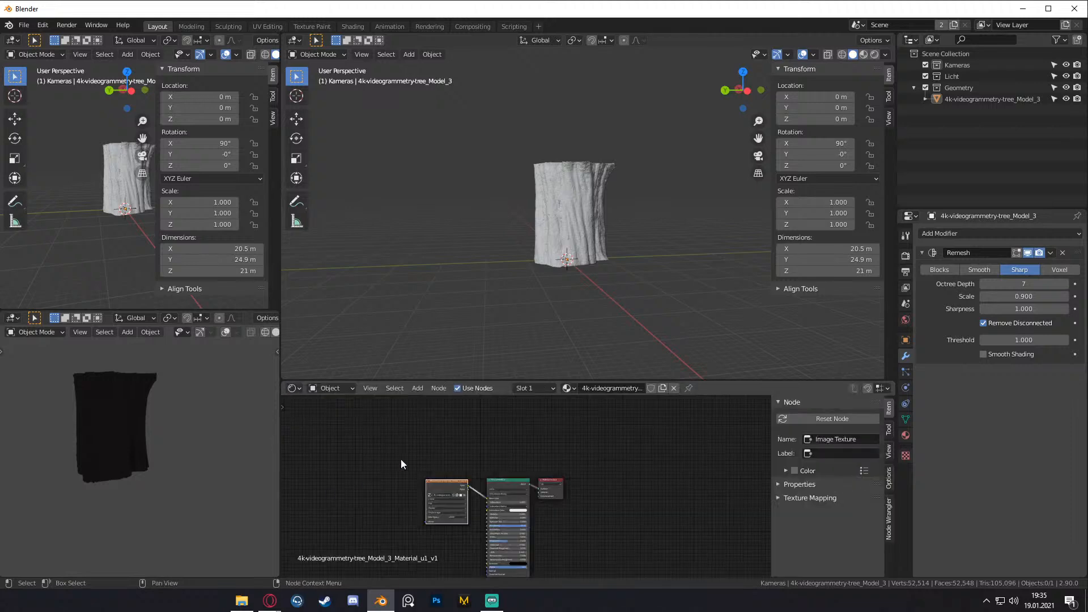
pyautogui.click(334, 388)
pyautogui.click(340, 419)
pyautogui.scroll(4, 456, 482)
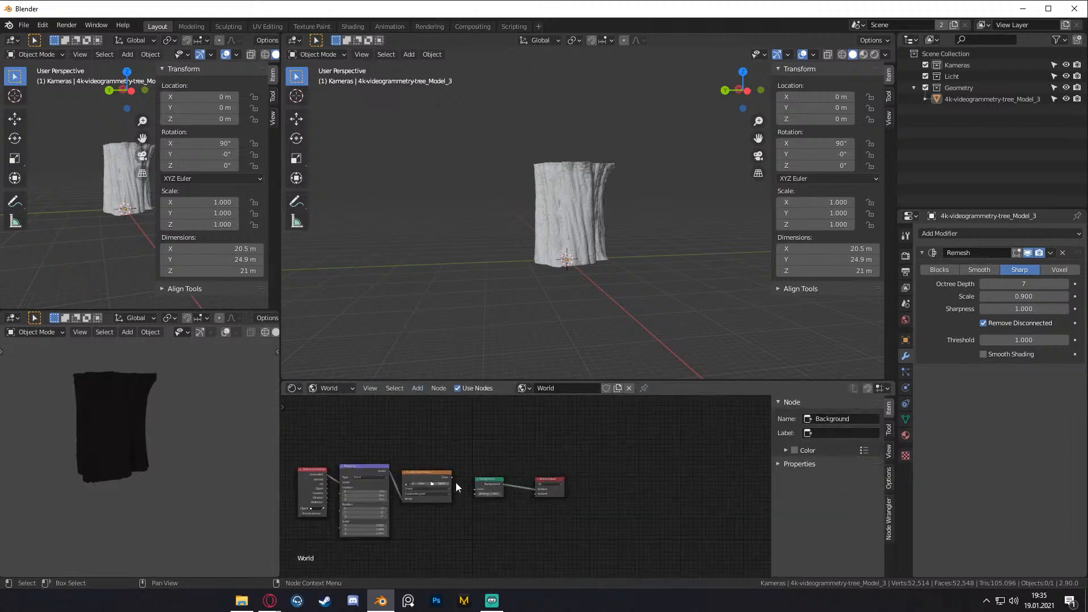
# - Connect the Environment Texture's Color output to the Background node's Color input
pyautogui.moveTo(450, 452); pyautogui.dragTo(531, 443, button='middle')
pyautogui.scroll(6, 515, 454)
pyautogui.moveTo(491, 450); pyautogui.dragTo(544, 478)
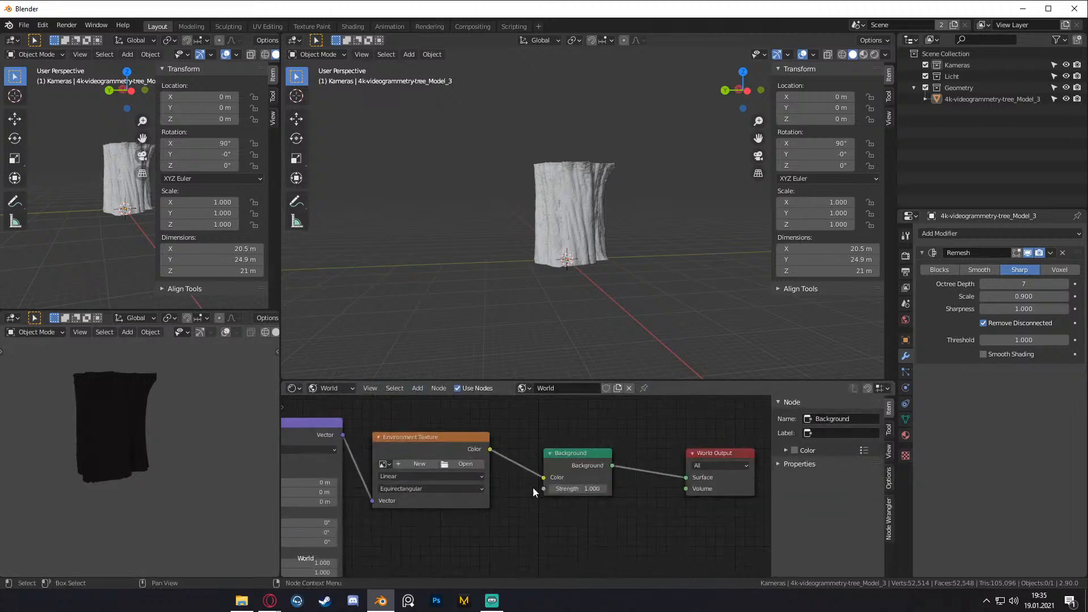
pyautogui.scroll(-5, 523, 508)
pyautogui.scroll(2, 471, 499)
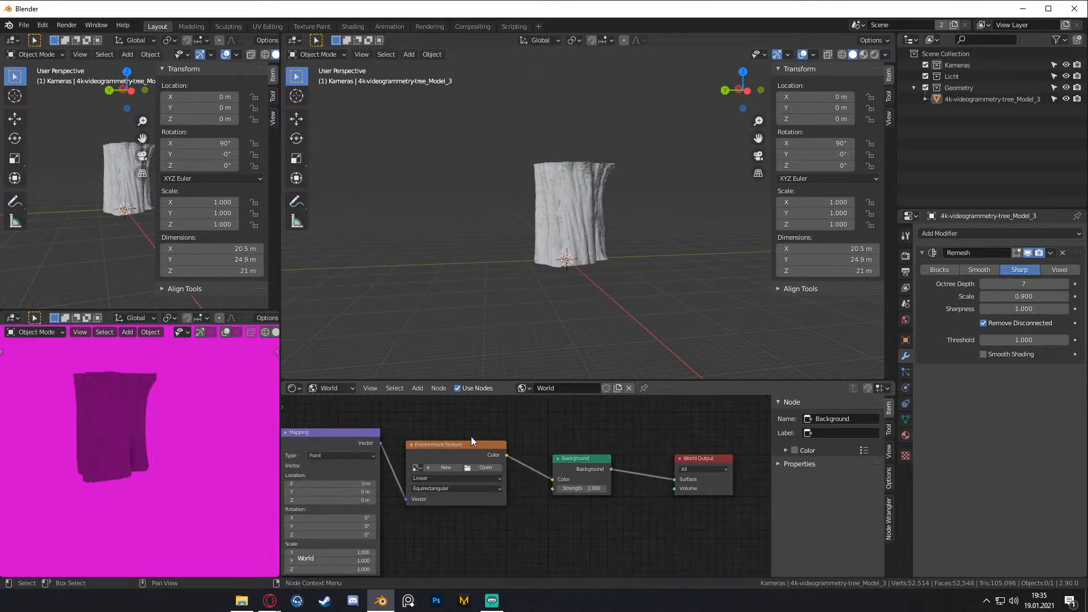
# - Load studio_small_03_2k.hdr from the HDRIs folder in D:\_Blender_Cloud\_resourcen into the Environment Texture node
pyautogui.moveTo(471, 436); pyautogui.dragTo(575, 431, button='middle')
pyautogui.scroll(3, 584, 448)
pyautogui.click(604, 458)
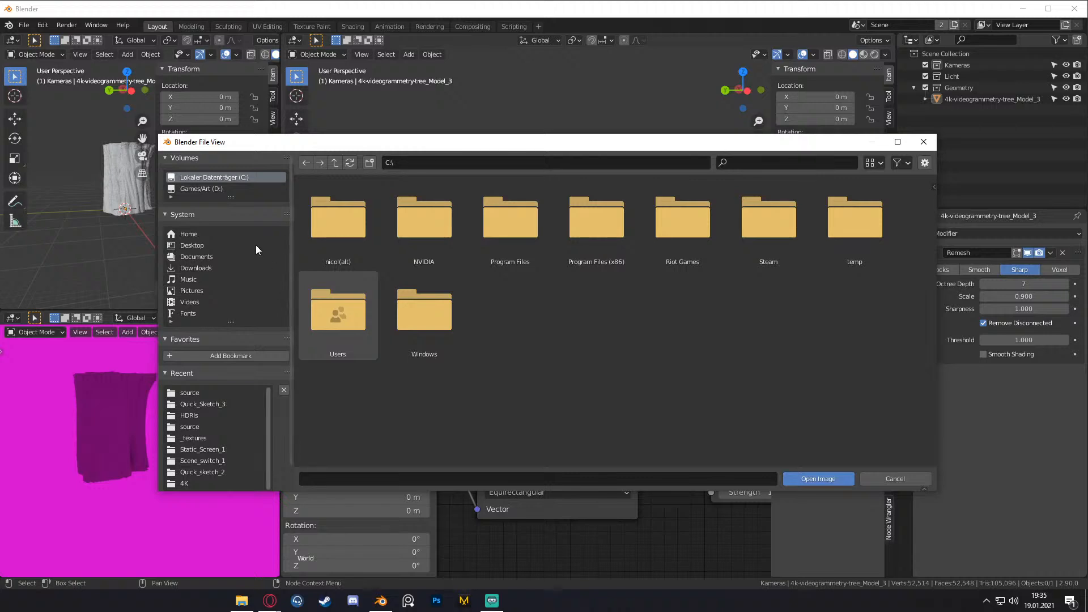
pyautogui.click(218, 188)
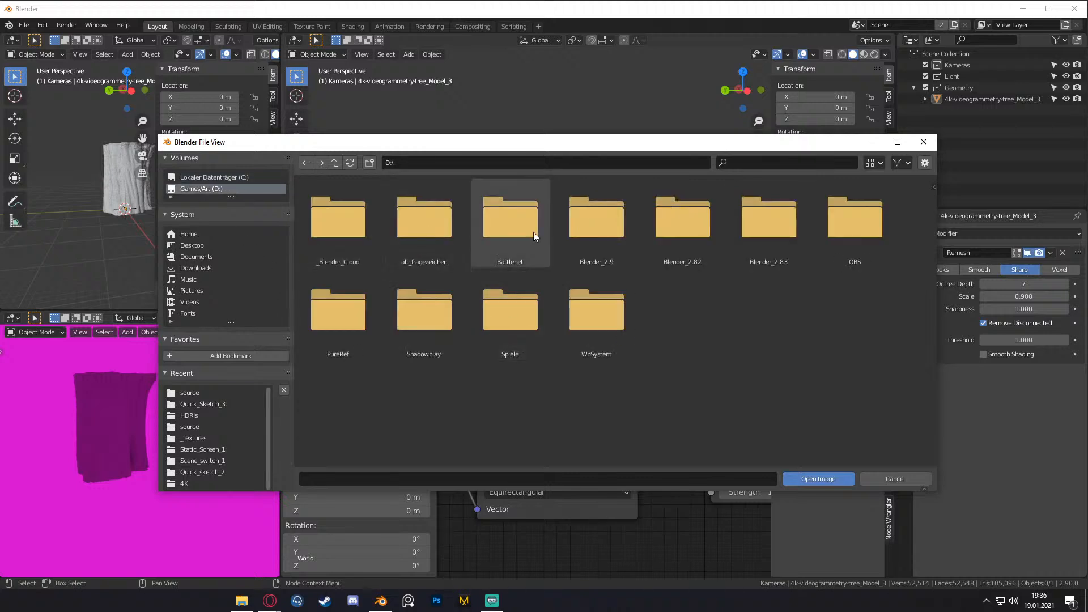
pyautogui.doubleClick(343, 249)
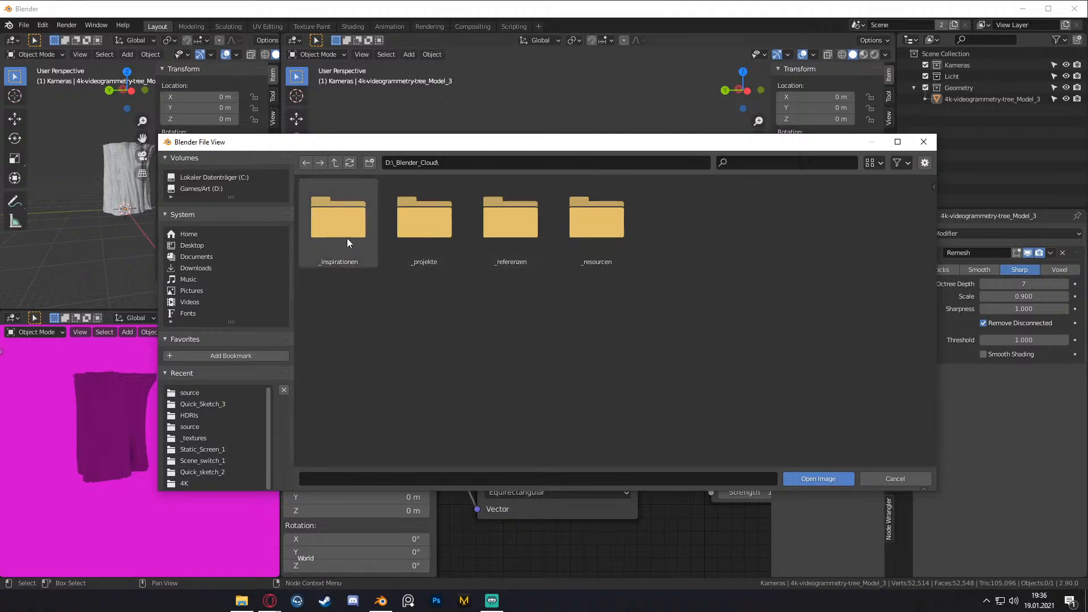
pyautogui.doubleClick(343, 243)
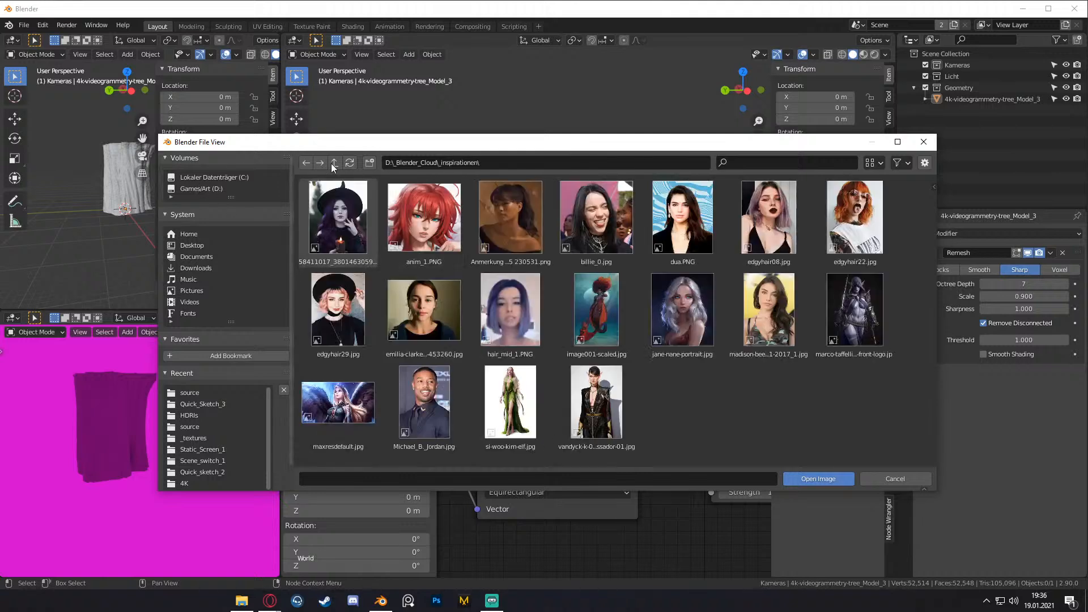
pyautogui.press('BackSpace')
pyautogui.doubleClick(586, 228)
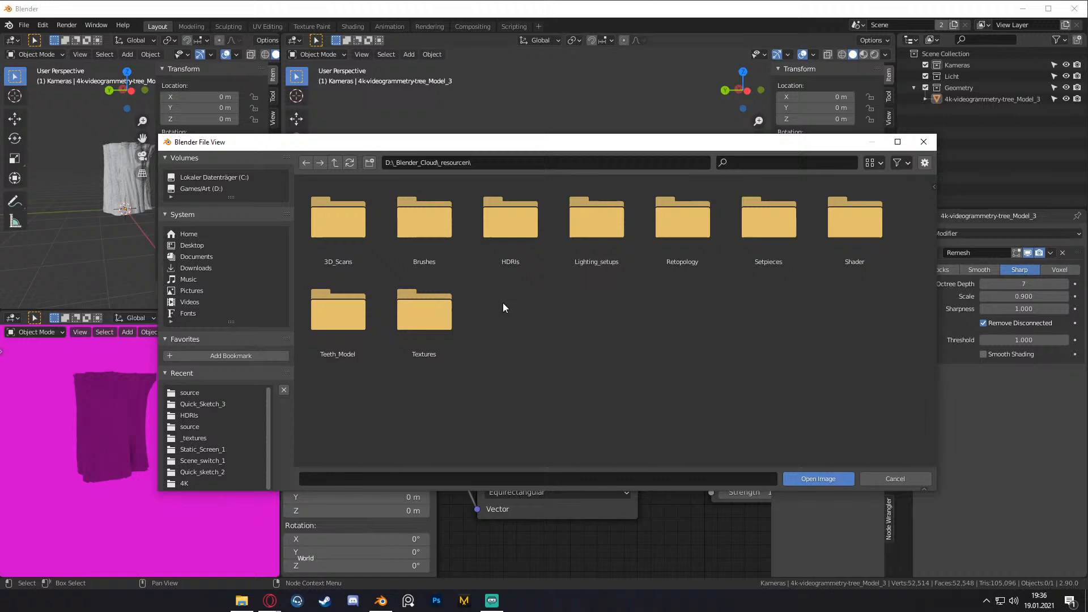
pyautogui.doubleClick(447, 294)
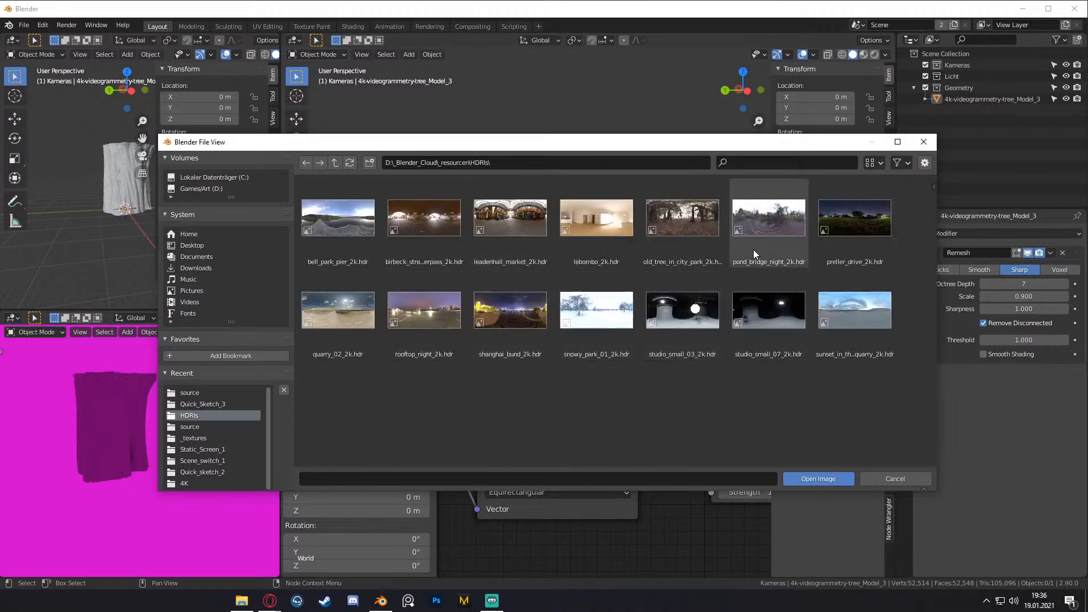
pyautogui.moveTo(631, 146); pyautogui.dragTo(541, 169)
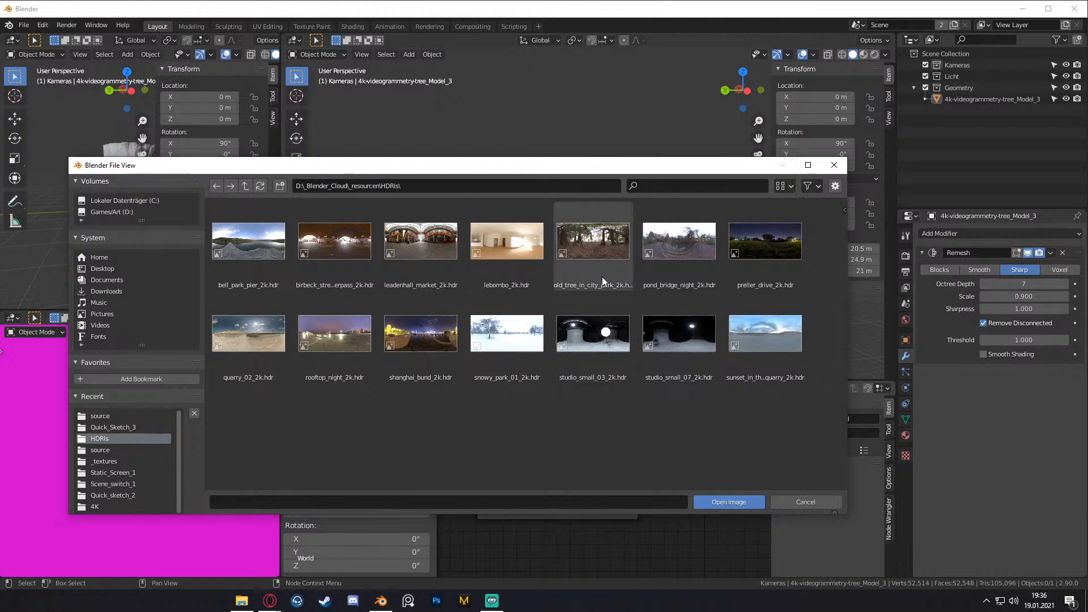
pyautogui.click(597, 358)
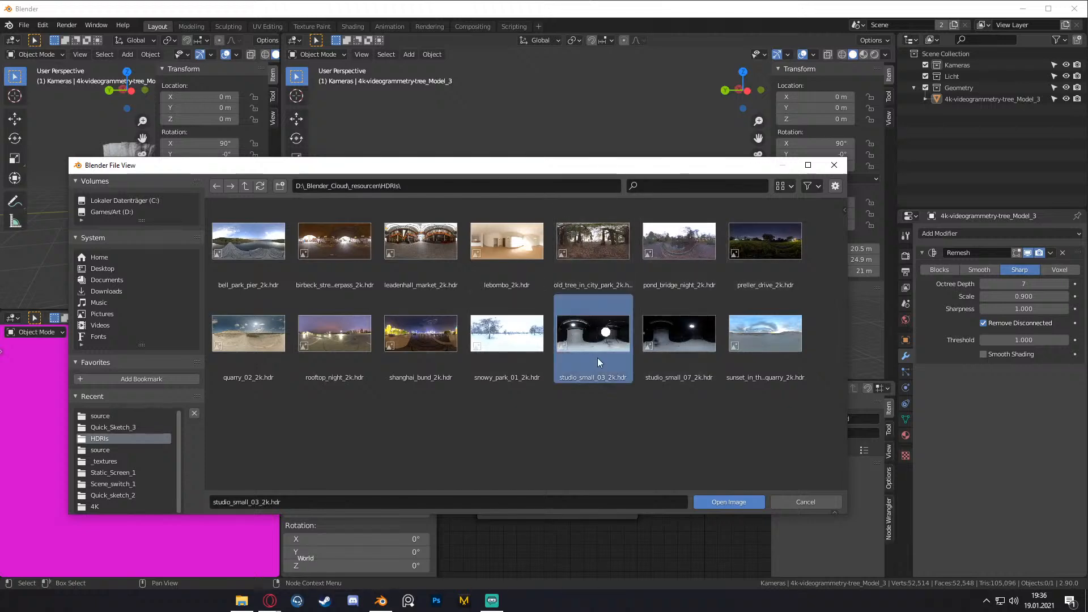
pyautogui.click(739, 503)
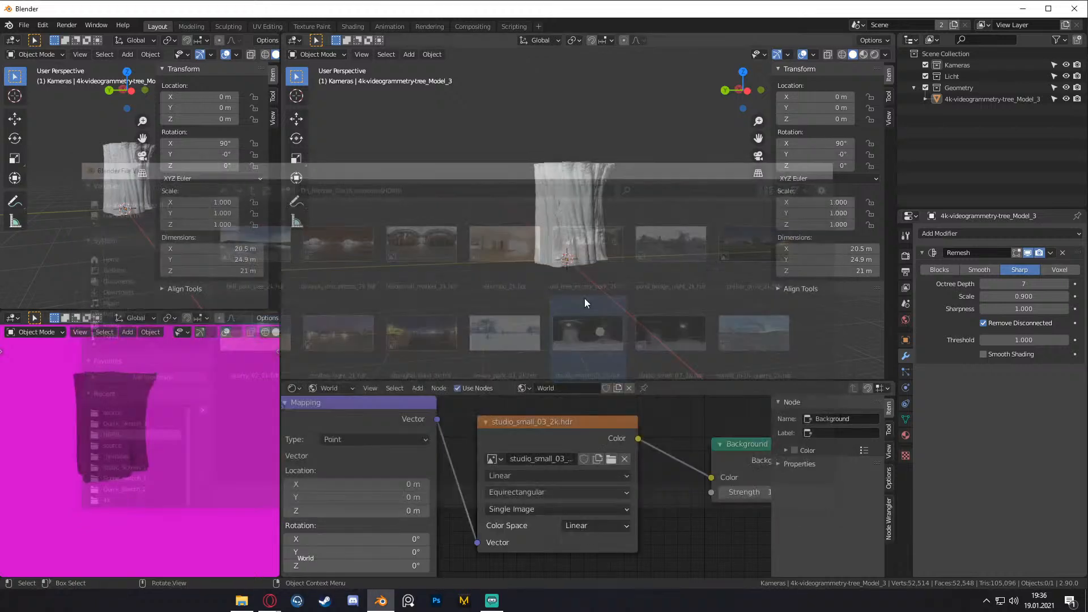
# - Frame the trunk in the rendered preview and reduce the shader editor's height to give the main viewport more room
pyautogui.moveTo(165, 443); pyautogui.dragTo(198, 429, button='middle')
pyautogui.scroll(2, 623, 233)
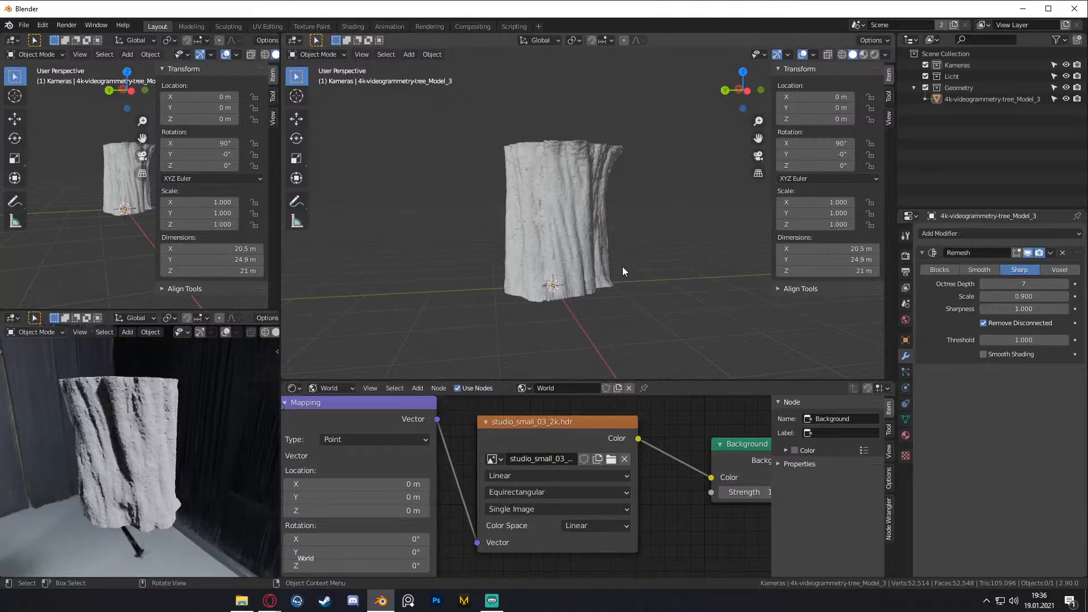
pyautogui.scroll(-3, 622, 266)
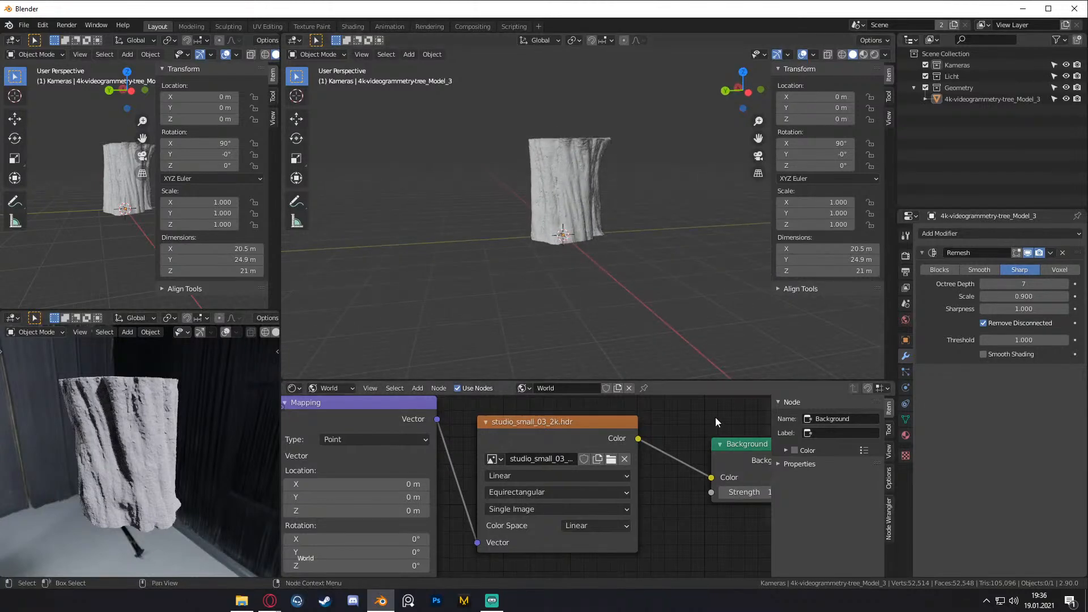
pyautogui.moveTo(706, 382); pyautogui.dragTo(691, 463)
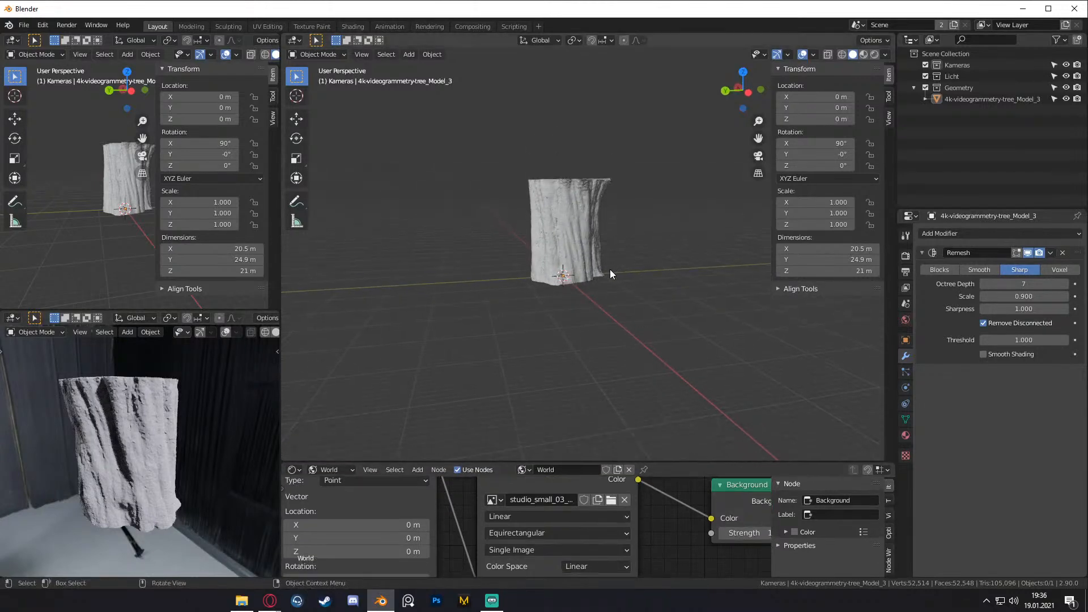
pyautogui.scroll(2, 161, 444)
pyautogui.click(567, 232)
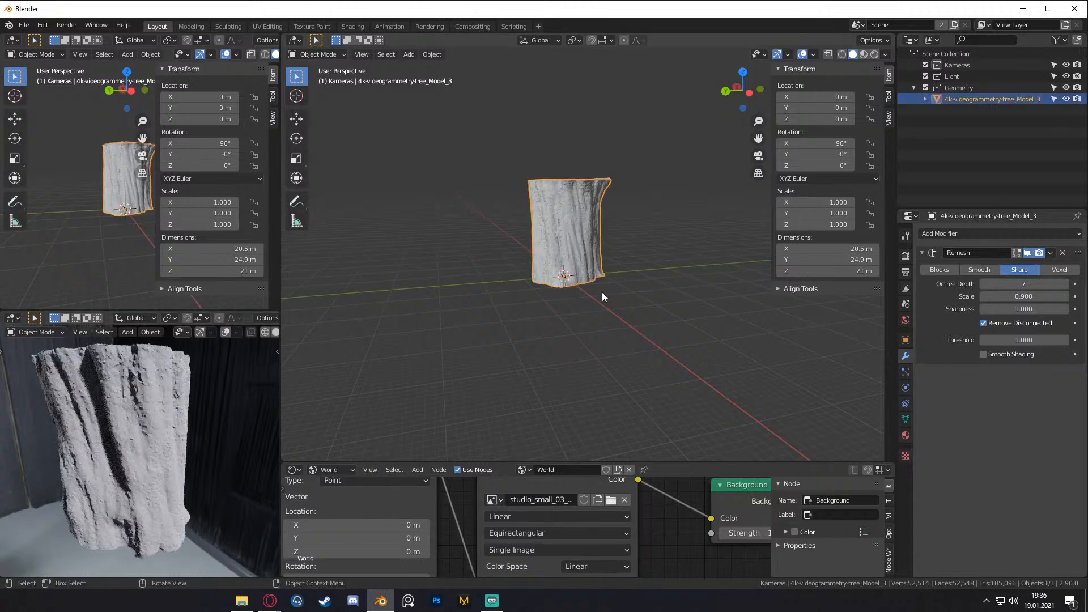
pyautogui.press('KP_Decimal')
pyautogui.click(598, 308)
pyautogui.click(565, 244)
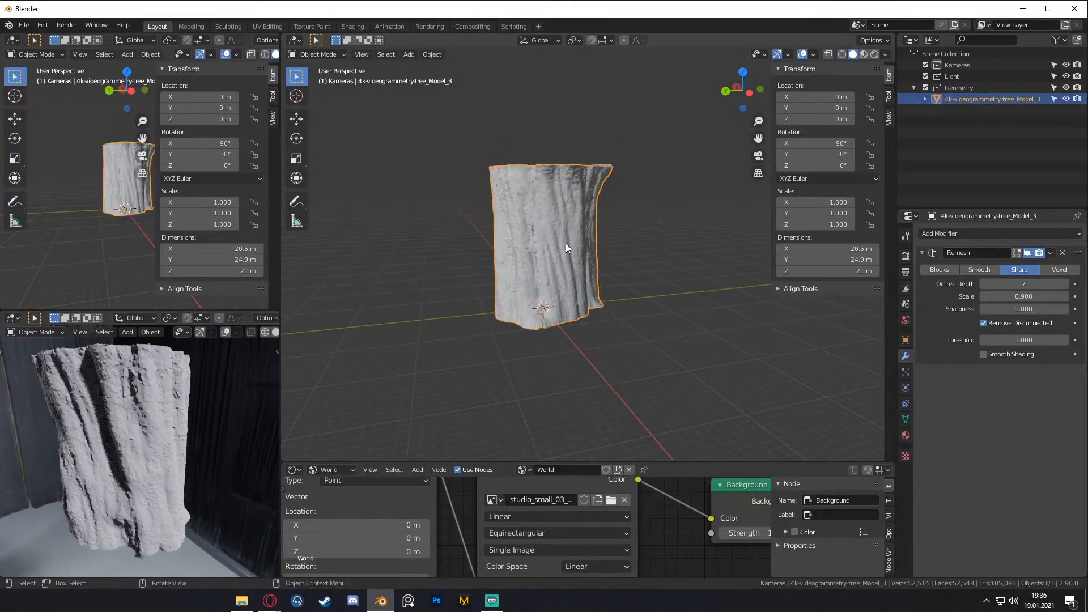
pyautogui.rightClick(569, 257)
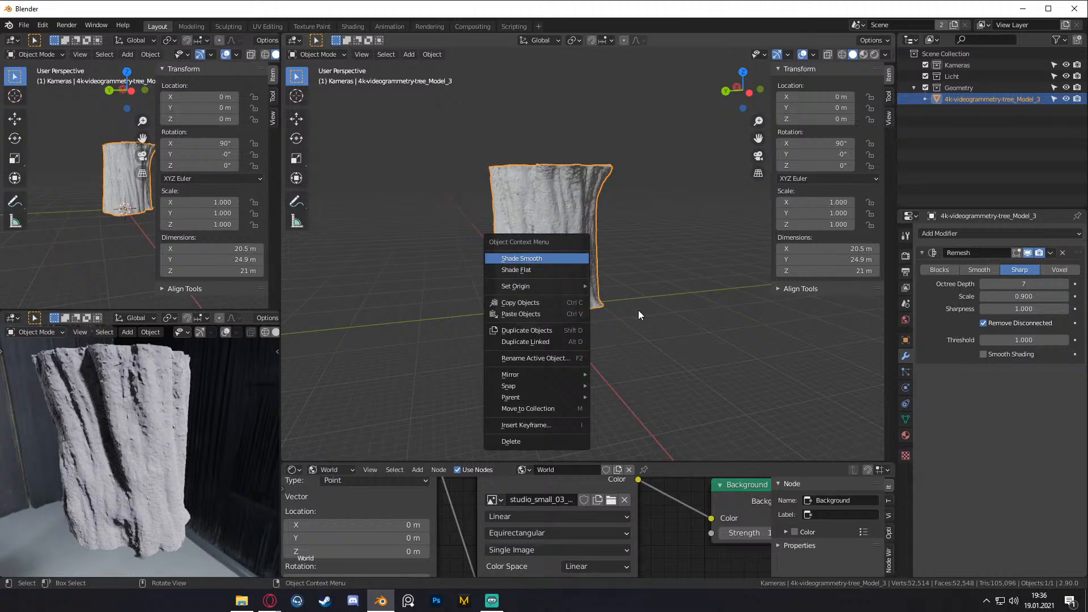
pyautogui.moveTo(639, 311)
pyautogui.mouseDown(button='middle')
pyautogui.moveTo(613, 317)
pyautogui.moveTo(604, 300)
pyautogui.moveTo(622, 325)
pyautogui.mouseUp(button='middle')
pyautogui.click(623, 324)
# - Add a plane at the trunk's base and scale it up to about 104 m per side as a floor
pyautogui.hotkey('shift', 'a')
pyautogui.moveTo(556, 299)
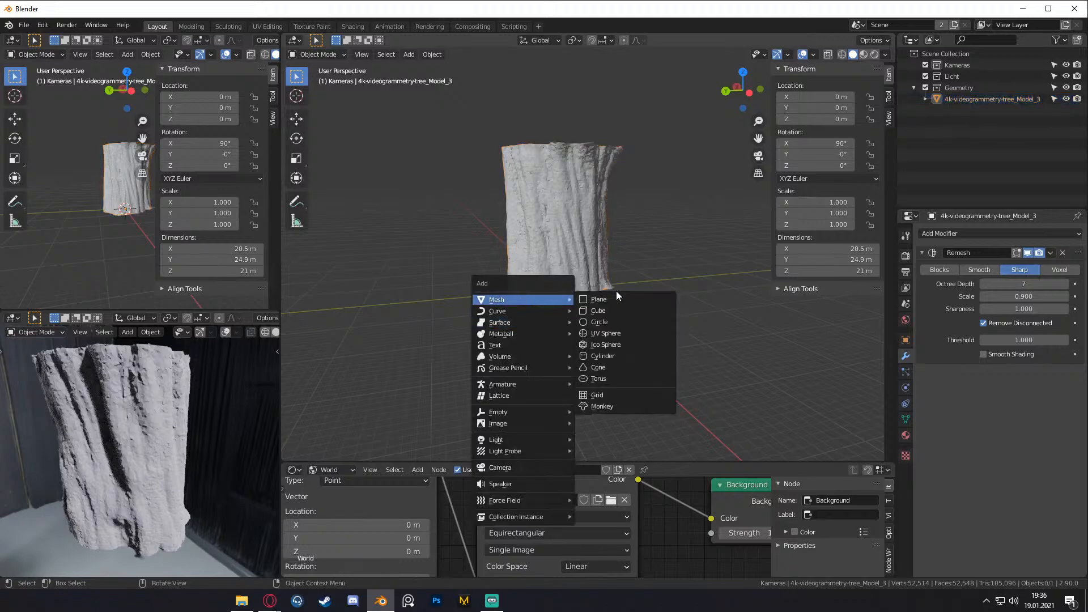
pyautogui.click(601, 300)
pyautogui.press('s')
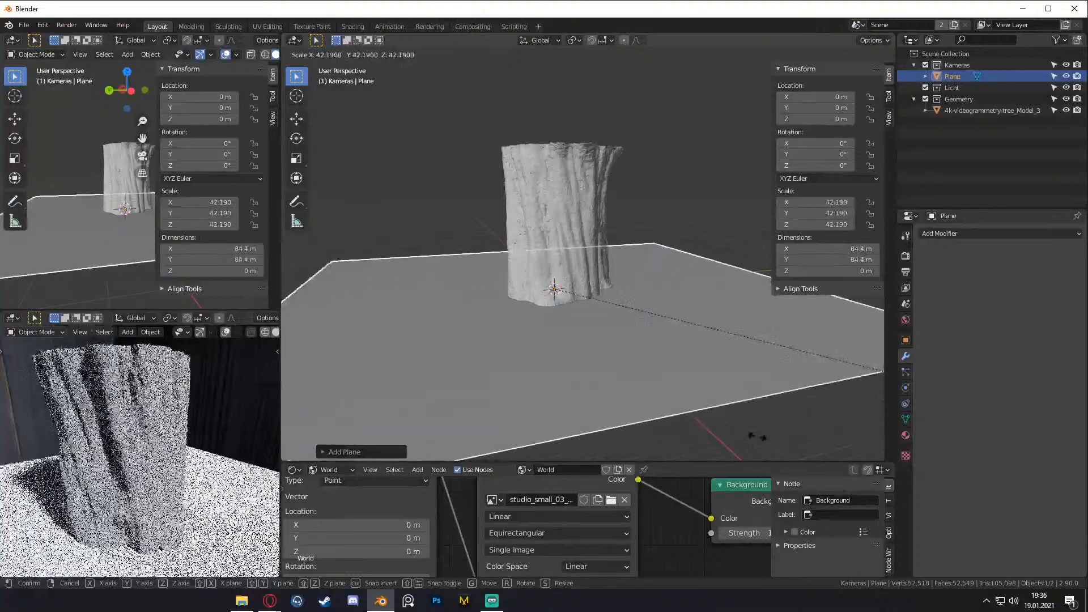
pyautogui.click(369, 399)
pyautogui.moveTo(491, 368); pyautogui.dragTo(607, 337, button='middle')
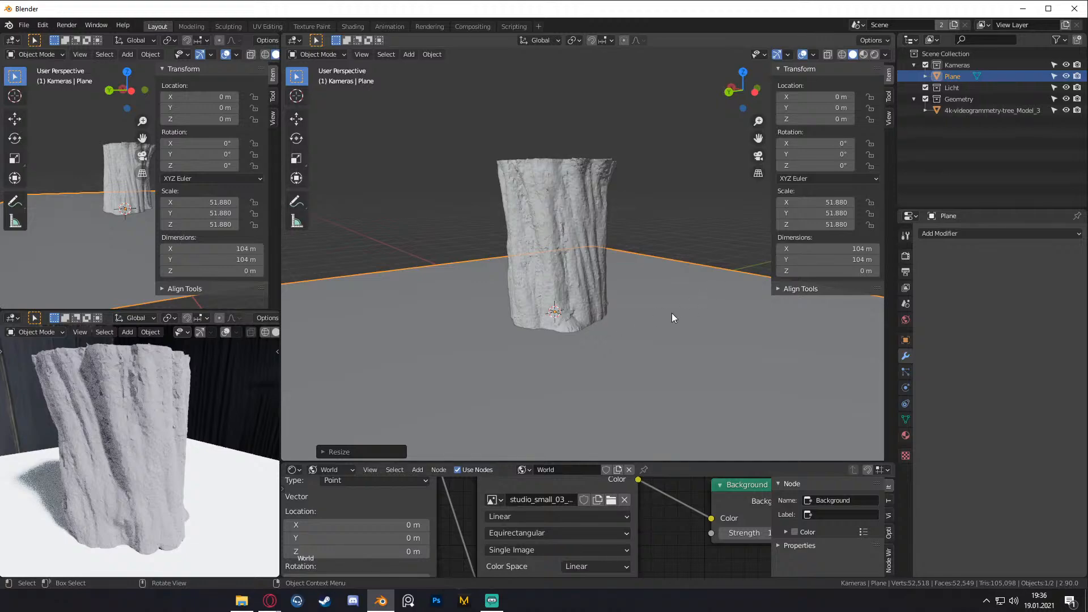
pyautogui.moveTo(672, 313); pyautogui.dragTo(606, 318, button='middle')
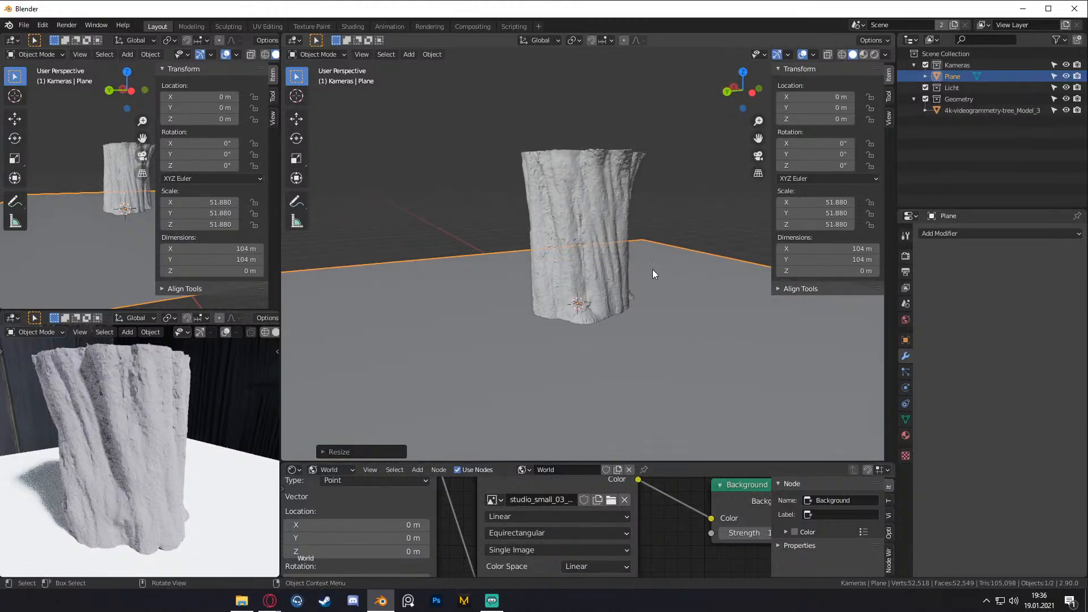
# - Scale the floor plane up to about 148 m per side
pyautogui.moveTo(658, 341); pyautogui.dragTo(621, 317, button='middle')
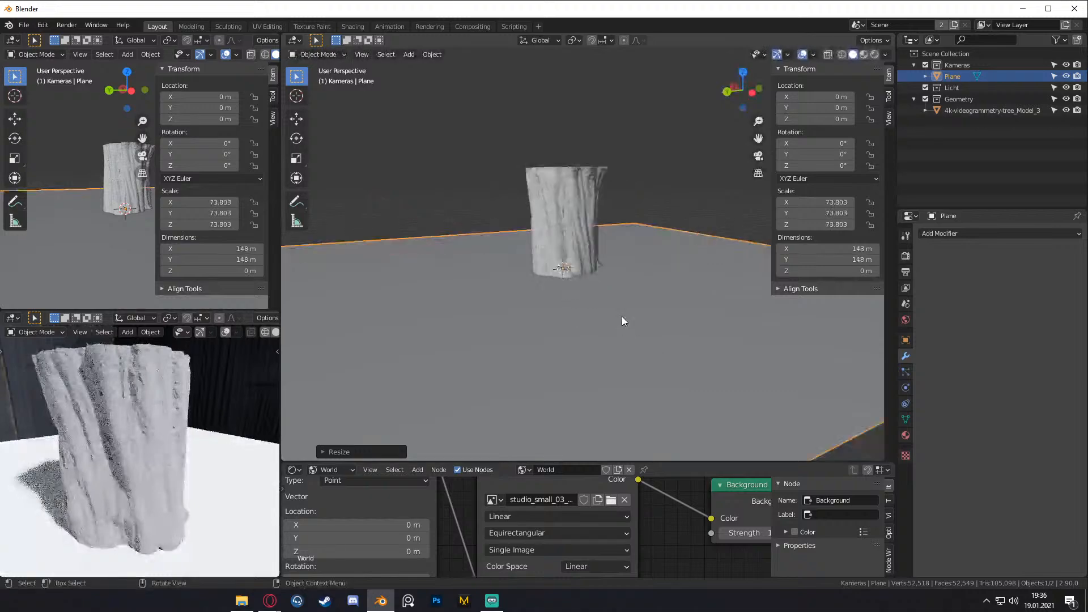
pyautogui.press('Tab')
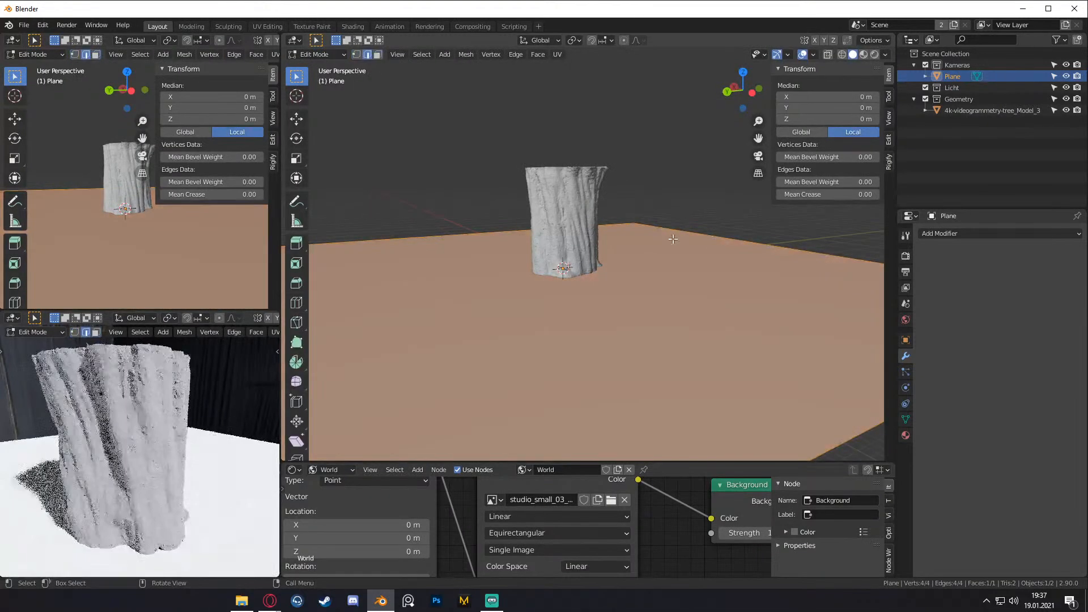
pyautogui.scroll(-5, 649, 265)
pyautogui.press('Tab')
pyautogui.moveTo(624, 268); pyautogui.dragTo(658, 290, button='middle')
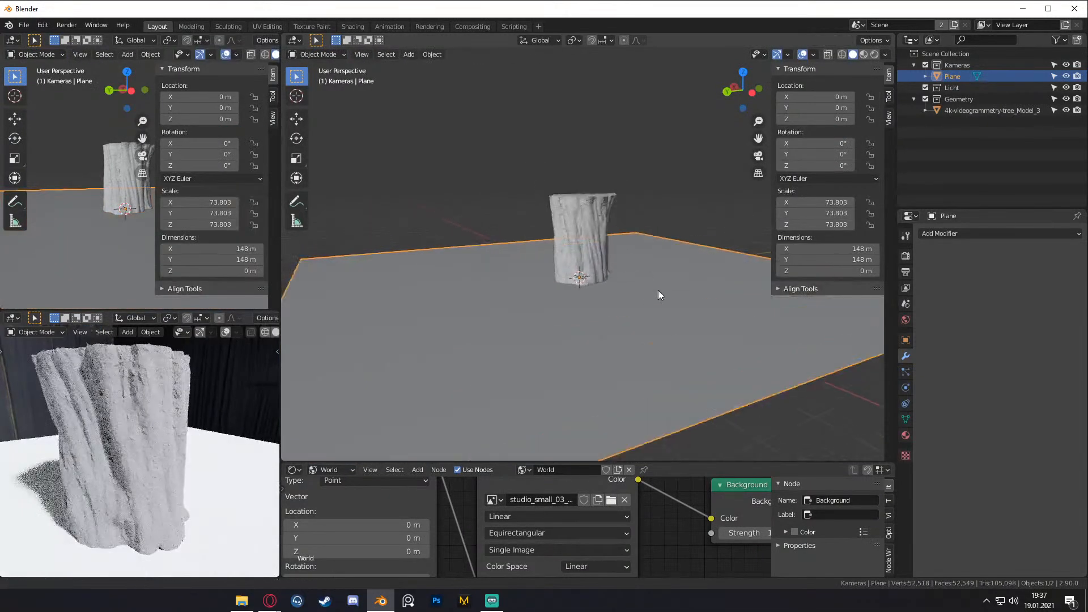
pyautogui.scroll(6, 637, 291)
pyautogui.moveTo(589, 266); pyautogui.dragTo(617, 280, button='middle')
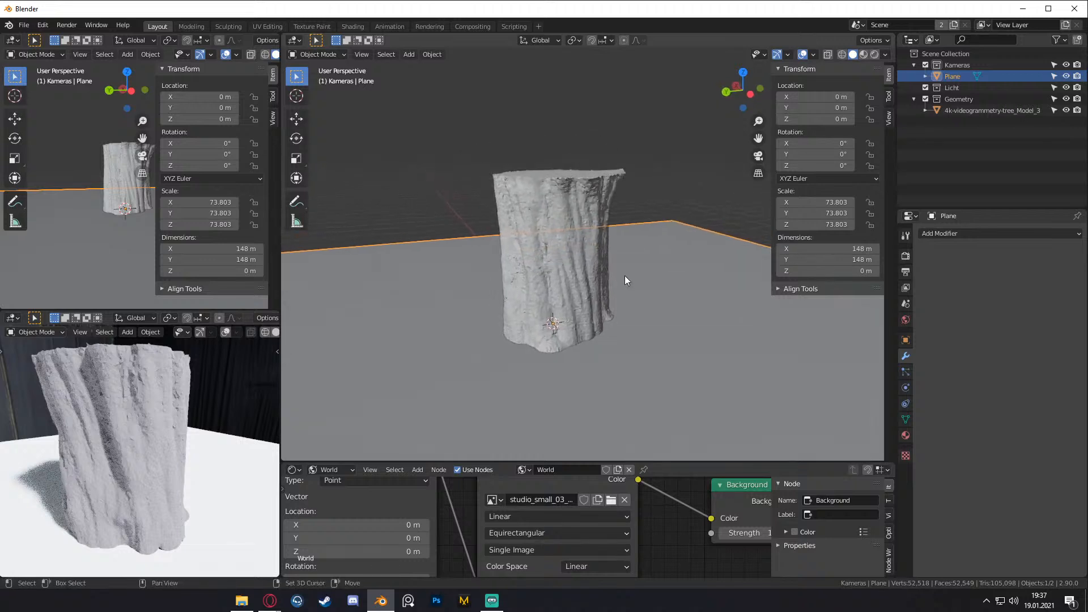
# - Add a camera and align it to the current view of the trunk
pyautogui.hotkey('shift', 'a')
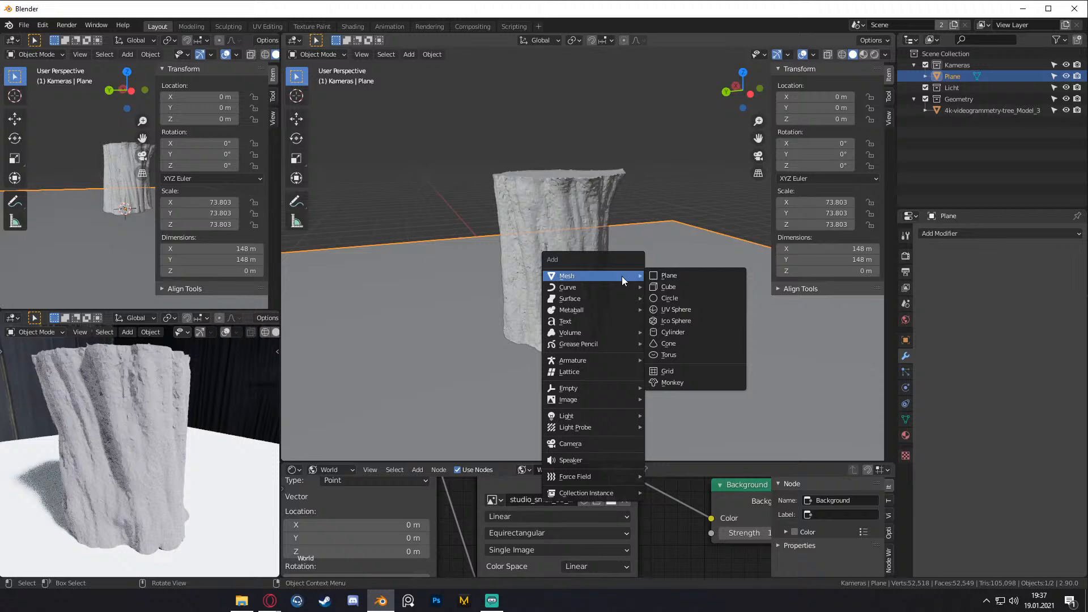
pyautogui.click(570, 444)
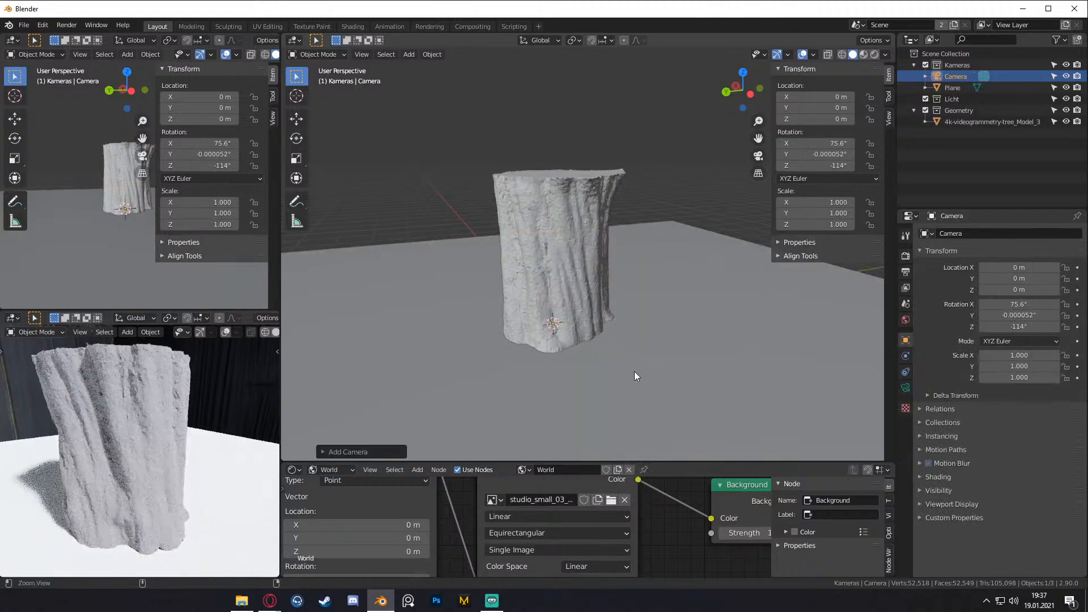
pyautogui.press('ctrl+alt+KP_0')
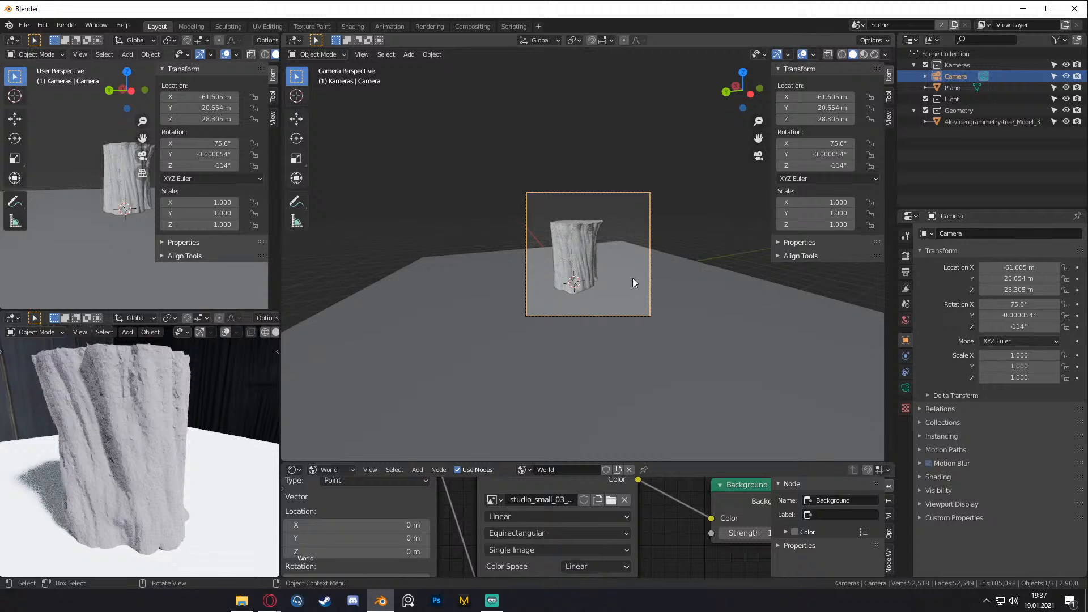
# - Scale the tree trunk down uniformly to a factor of about 0.224, roughly 4.58 × 5.56 × 4.69 m
pyautogui.moveTo(630, 281); pyautogui.dragTo(606, 277, button='middle')
pyautogui.scroll(2, 607, 277)
pyautogui.click(593, 269)
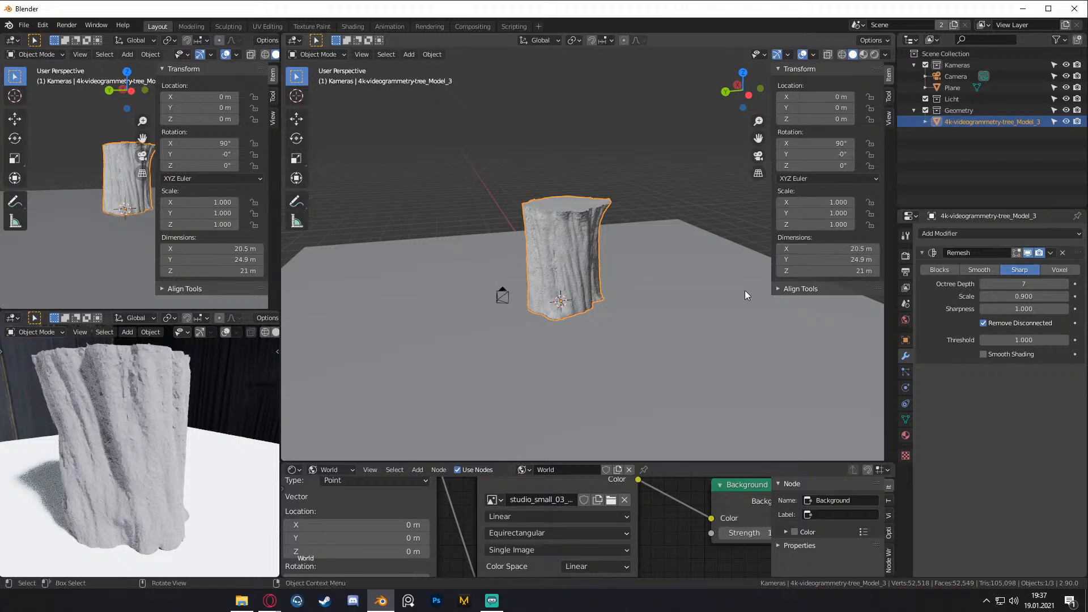
pyautogui.press('s')
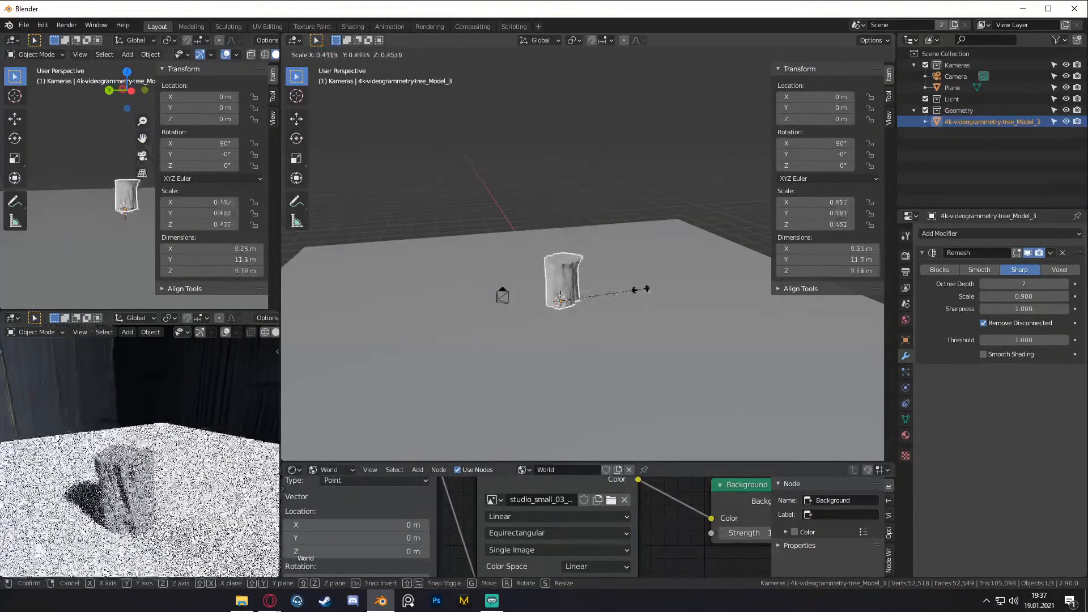
pyautogui.click(605, 290)
# - Lower the camera along the Z axis to a height of about 18.1 m
pyautogui.click(510, 290)
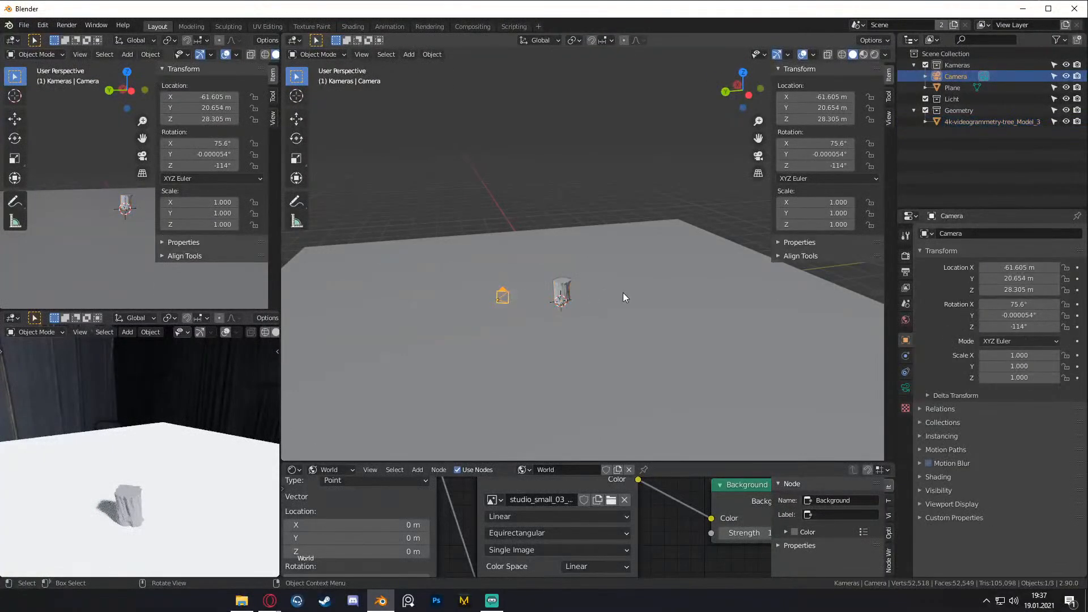
pyautogui.press('g')
pyautogui.press('z')
pyautogui.click(636, 403)
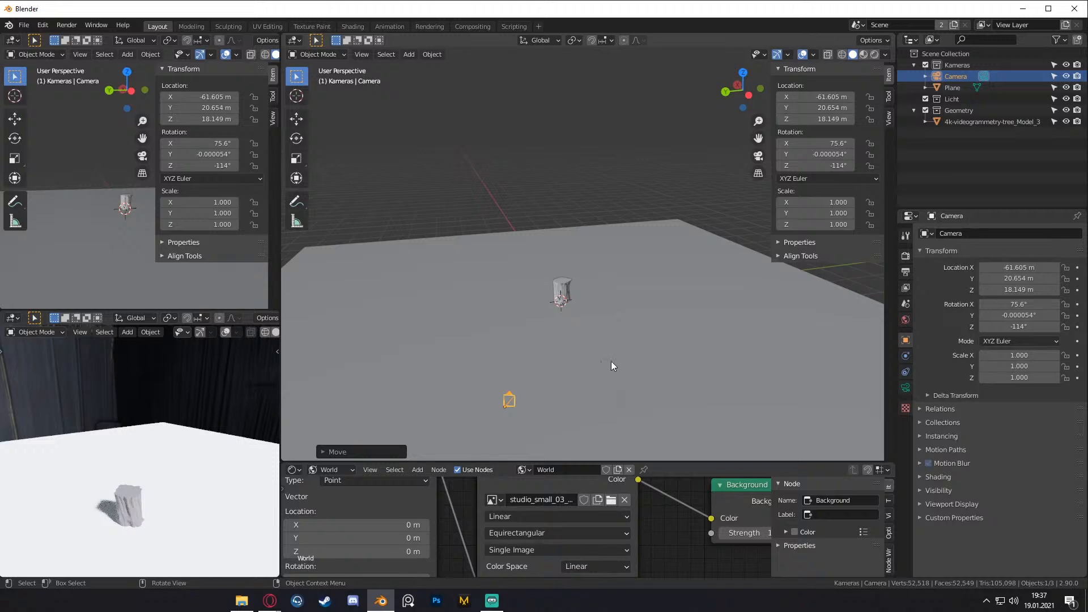
# - Frame the shrunken trunk up close and realign the camera to that view
pyautogui.scroll(3, 611, 362)
pyautogui.moveTo(608, 350); pyautogui.dragTo(645, 285, button='middle')
pyautogui.scroll(1, 616, 328)
pyautogui.scroll(1, 644, 290)
pyautogui.click(634, 300)
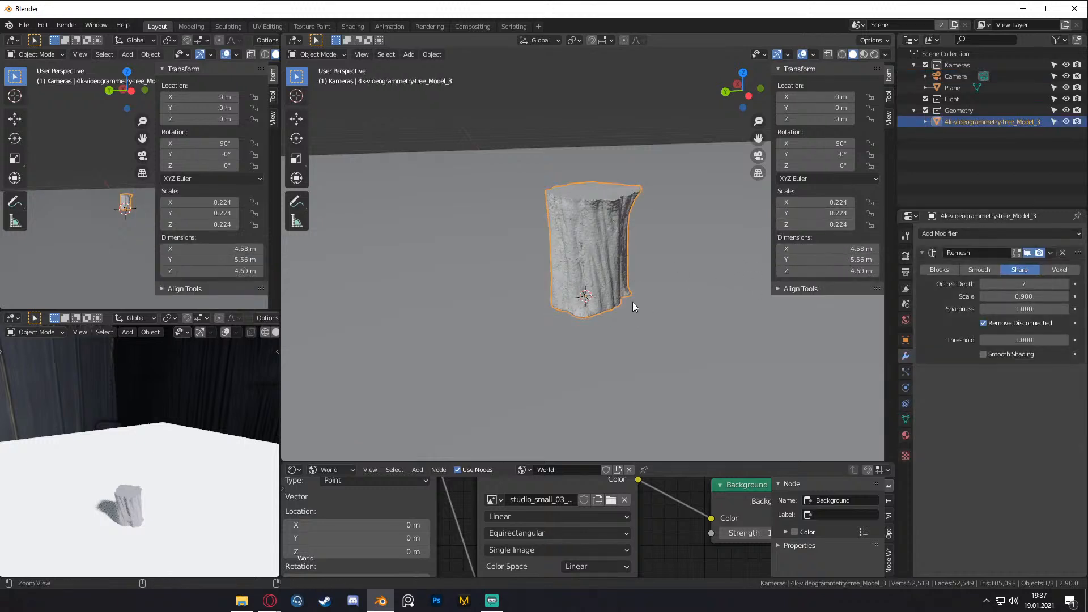
pyautogui.press('KP_0')
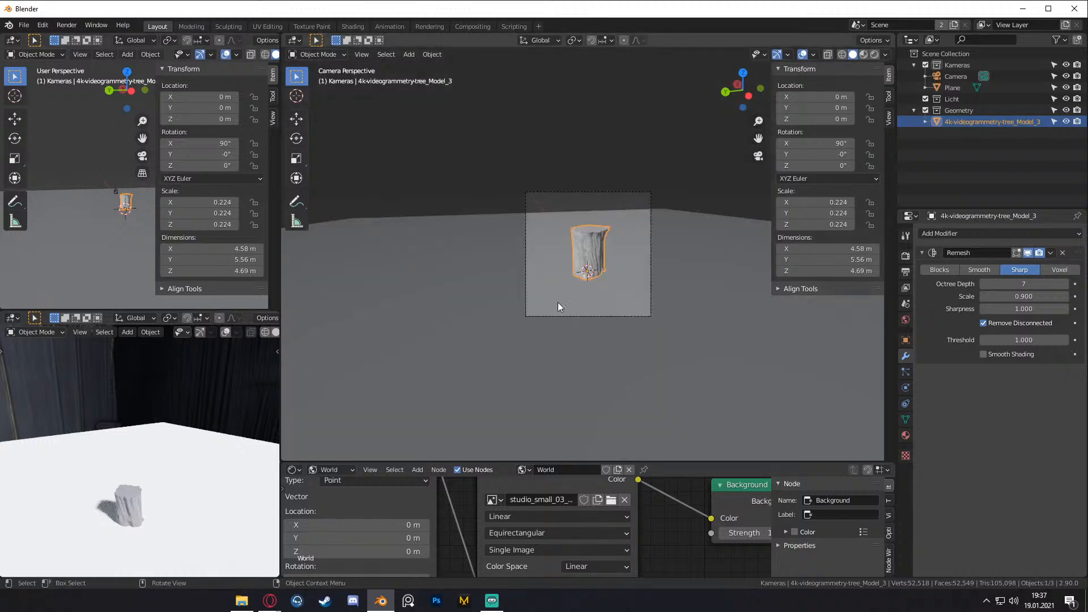
# - Examine the trunk's framing through the camera and from outside it, and check the preview in the streaming software
pyautogui.scroll(2, 594, 298)
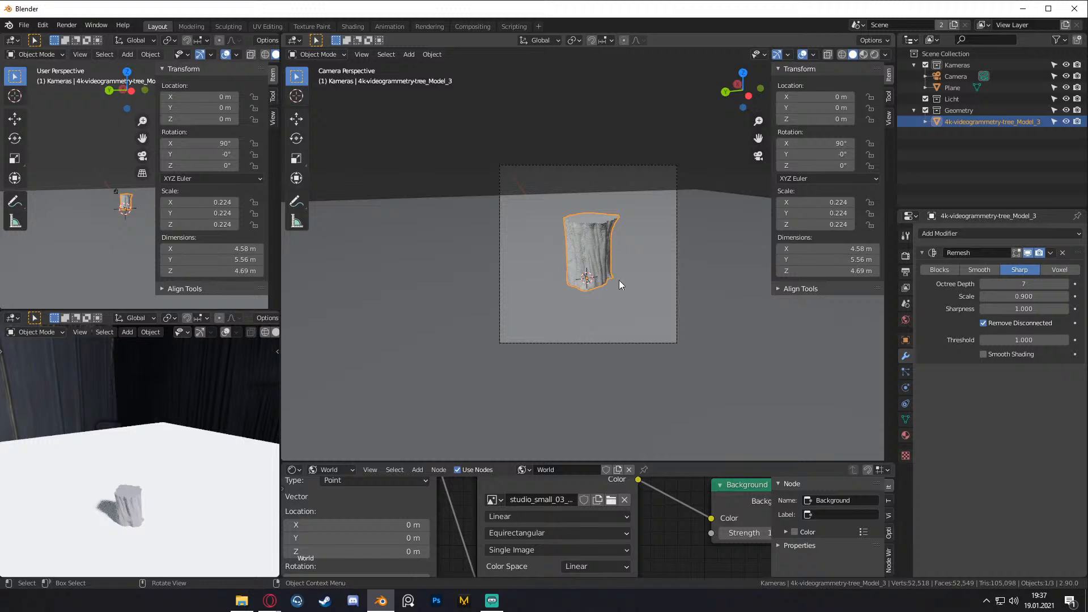
pyautogui.moveTo(619, 280); pyautogui.dragTo(578, 272, button='middle')
pyautogui.press('KP_0')
pyautogui.hotkey('alt', 'Tab')
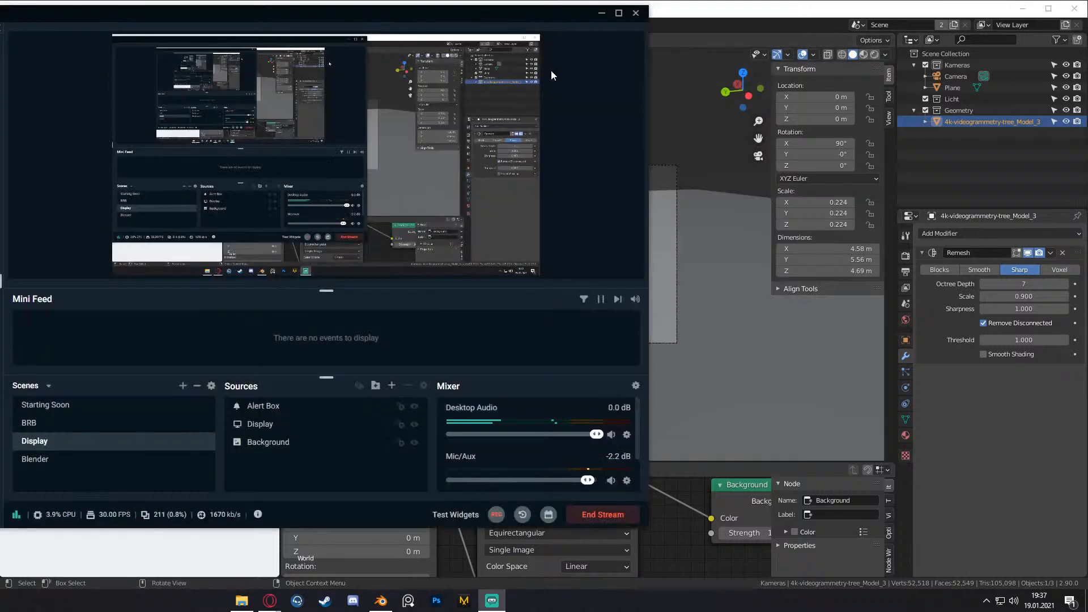
pyautogui.click(655, 46)
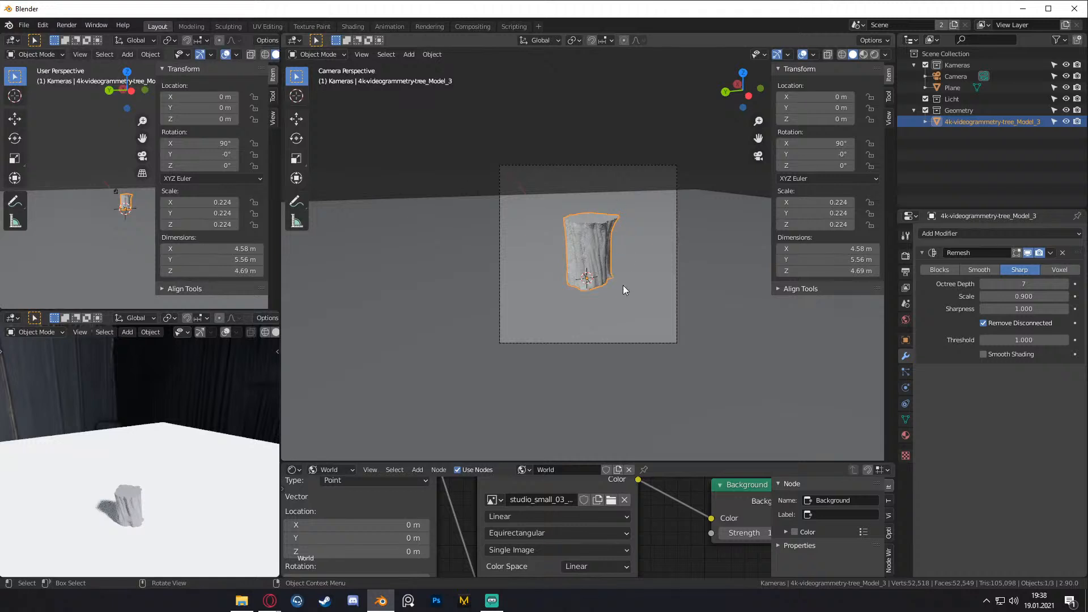
pyautogui.moveTo(599, 280)
pyautogui.mouseDown(button='middle')
pyautogui.moveTo(574, 299)
pyautogui.moveTo(585, 291)
pyautogui.mouseUp(button='middle')
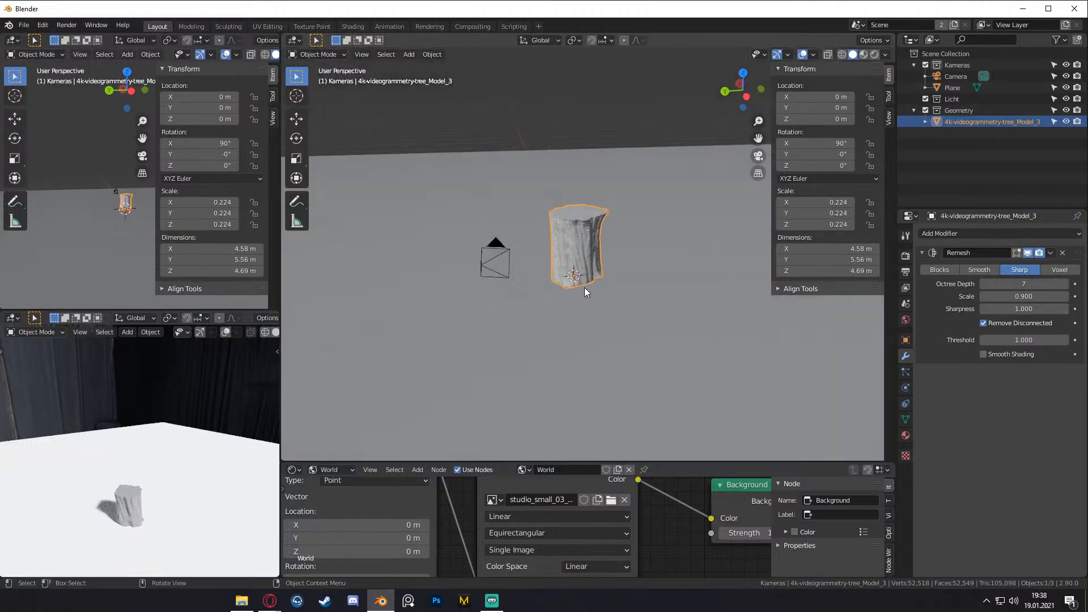
pyautogui.press('KP_0')
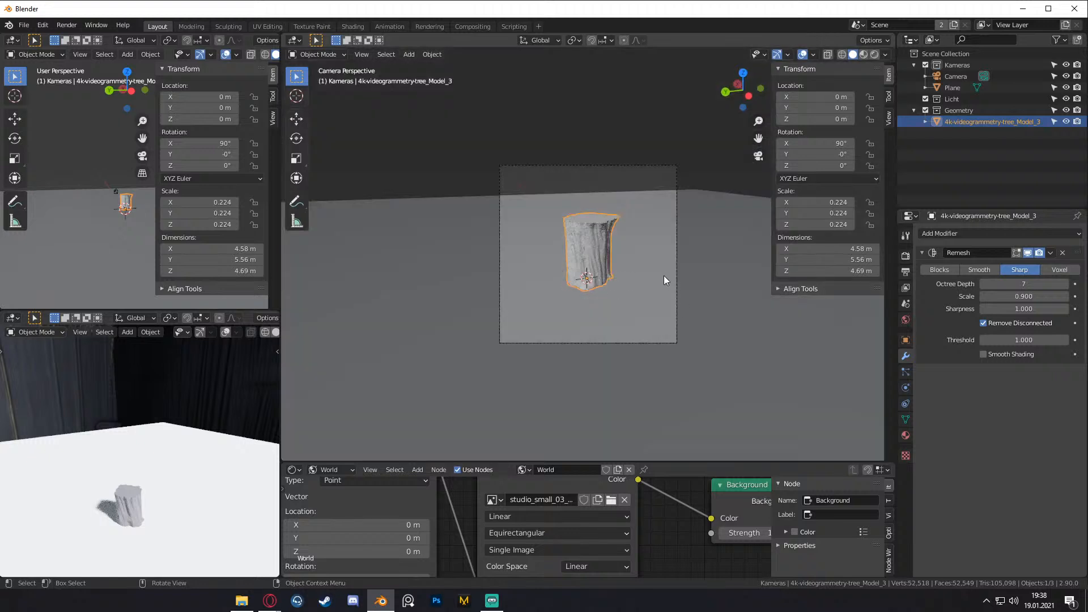
pyautogui.press('KP_0')
# - Rotate the camera about its local X axis to about 84.7° and lower it along Z to about 4.7 m
pyautogui.moveTo(663, 275); pyautogui.dragTo(550, 278, button='middle')
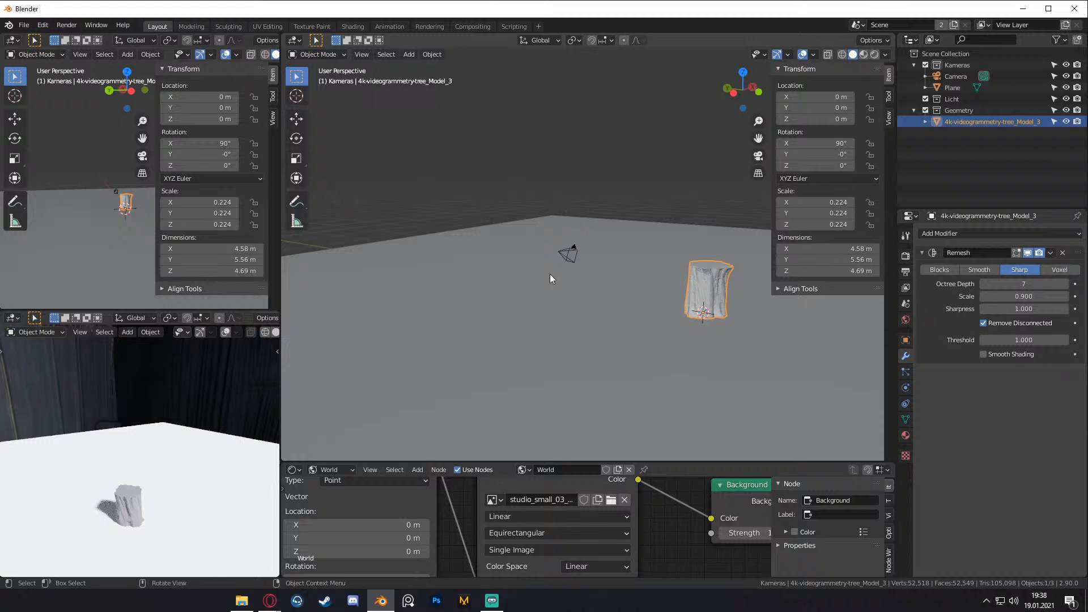
pyautogui.click(572, 246)
pyautogui.press('r')
pyautogui.press('x')
pyautogui.press('x')
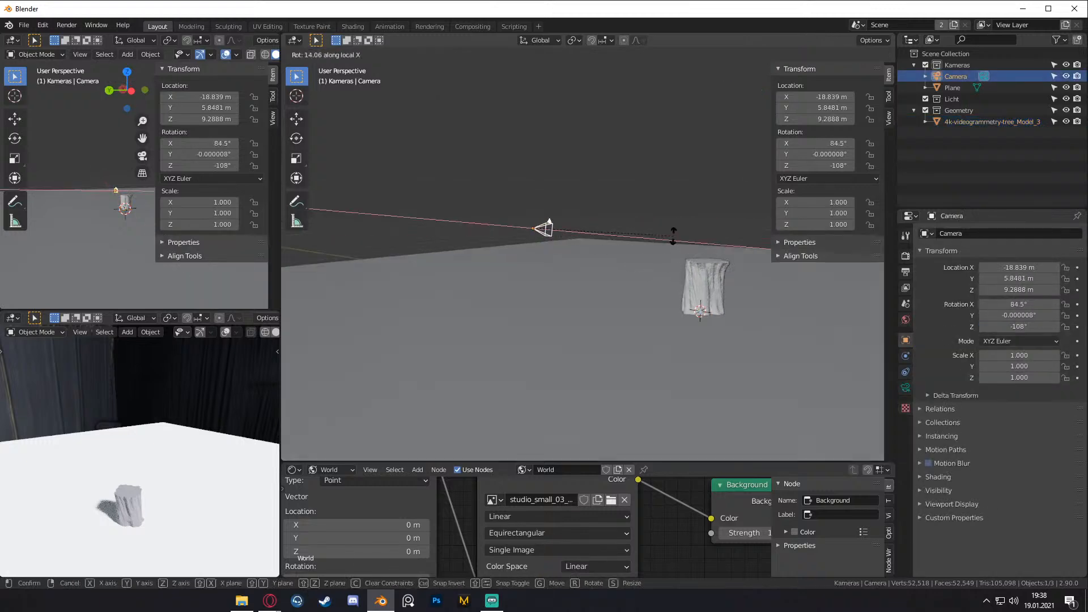
pyautogui.click(674, 235)
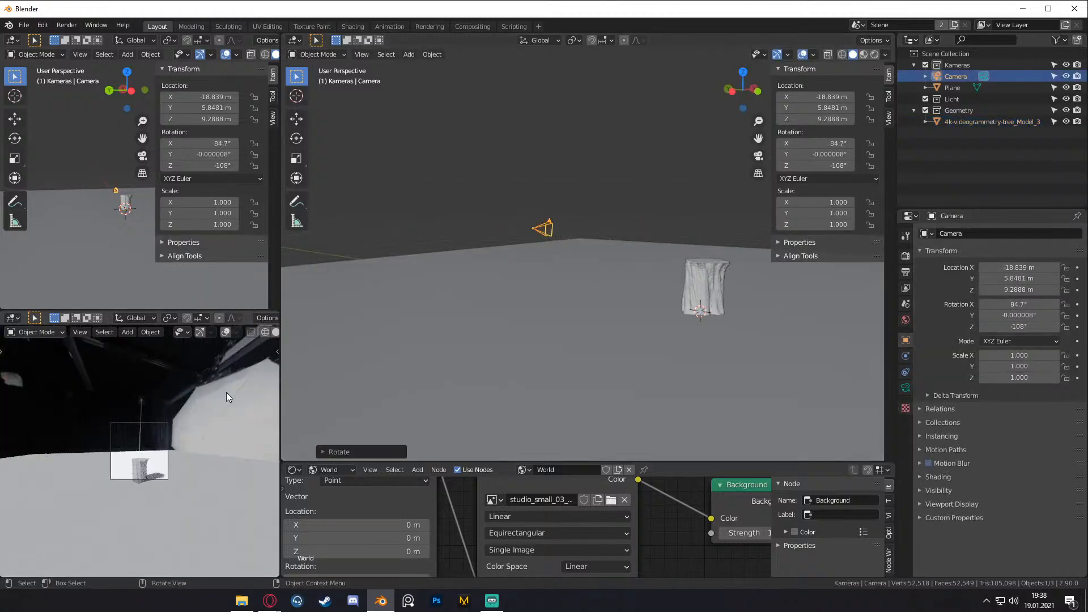
pyautogui.press('g')
pyautogui.press('z')
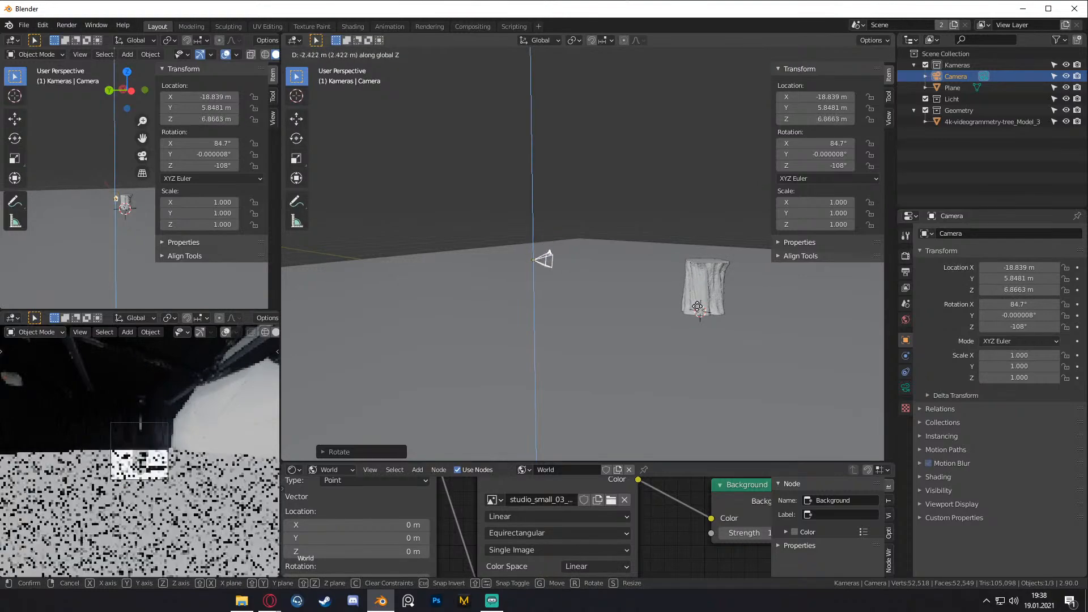
pyautogui.click(618, 301)
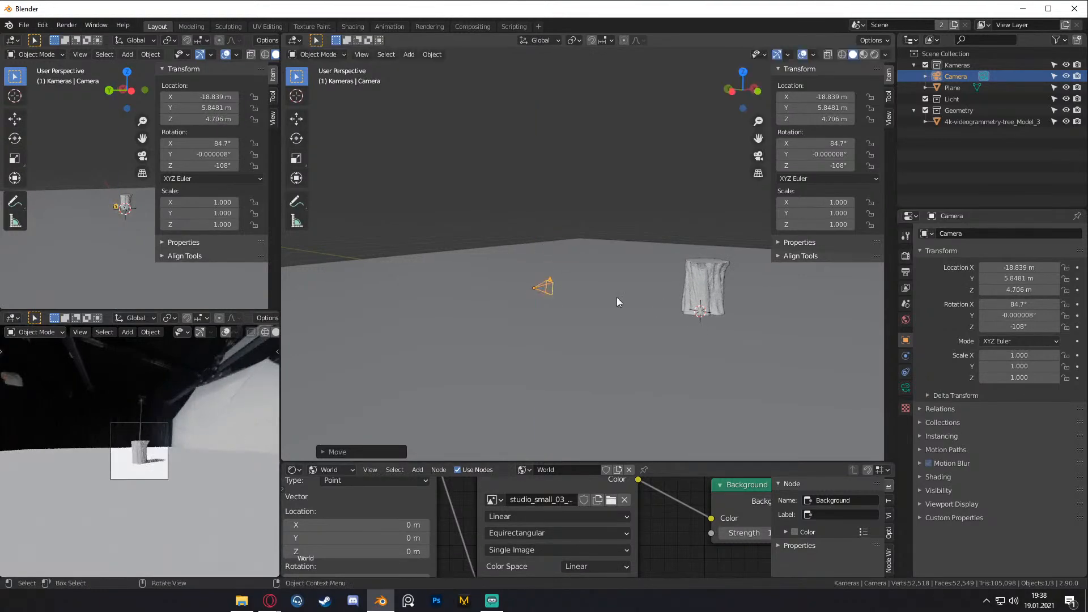
# - Scale the floor plane down to about 41.9 m per side
pyautogui.moveTo(617, 297); pyautogui.dragTo(502, 177, button='middle')
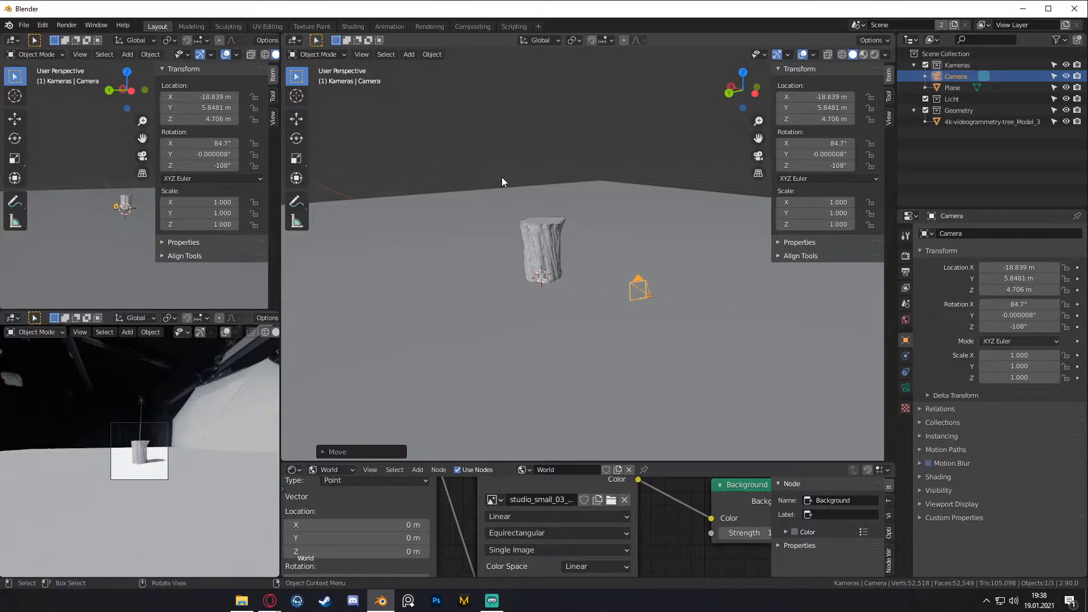
pyautogui.click(595, 281)
pyautogui.moveTo(595, 281); pyautogui.dragTo(549, 276, button='middle')
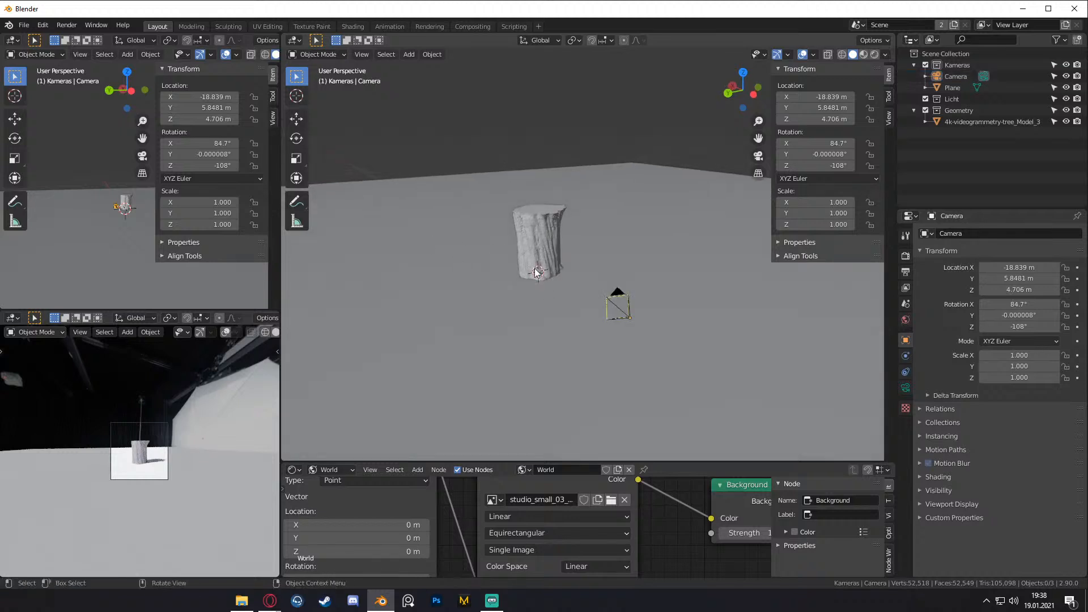
pyautogui.click(617, 204)
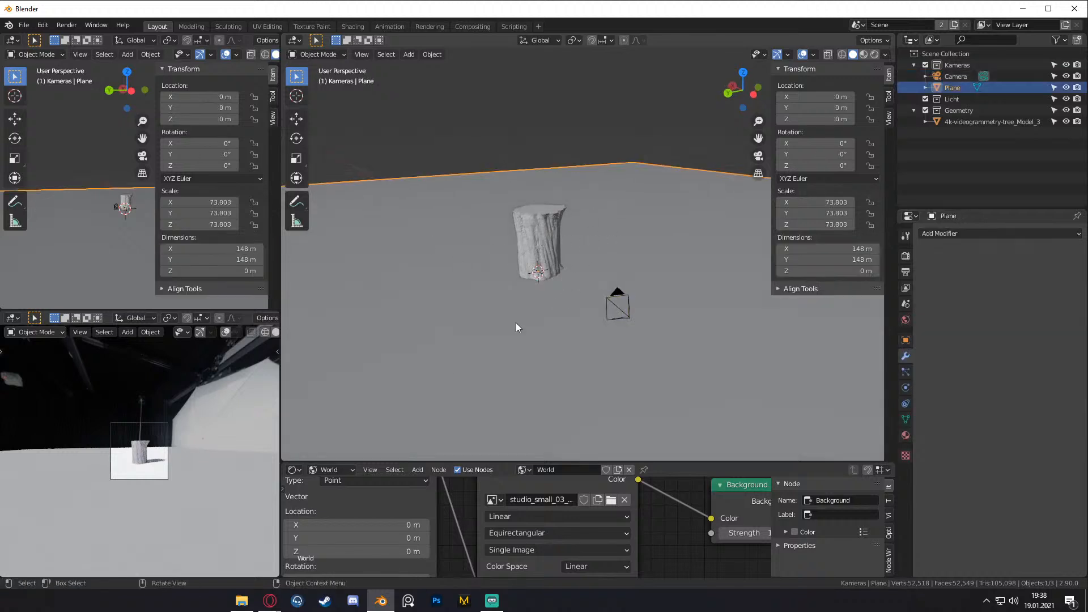
pyautogui.press('s')
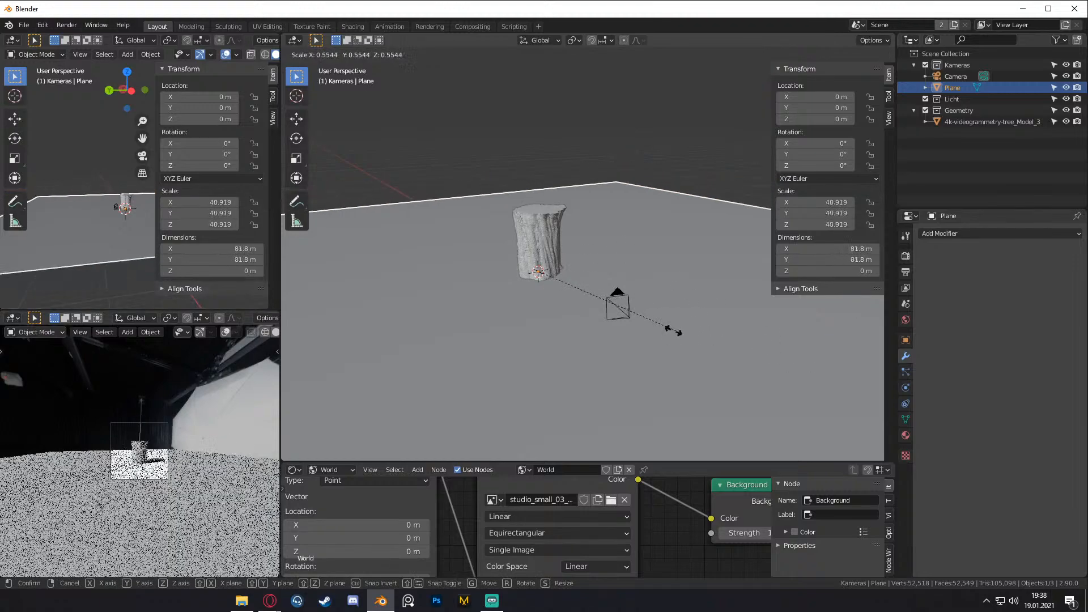
pyautogui.click(603, 311)
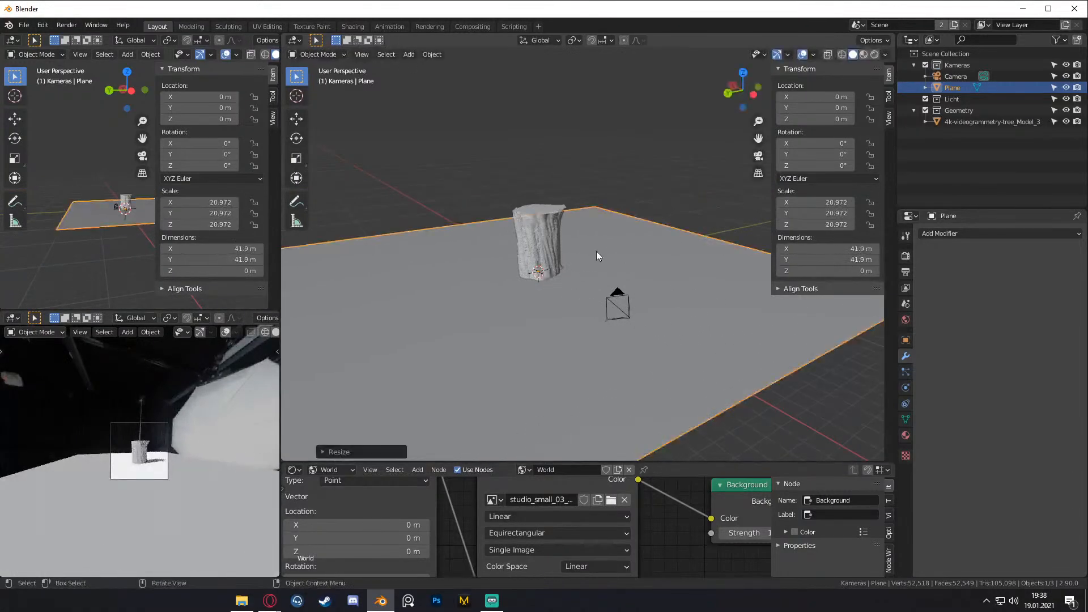
# - Extrude the floor plane's two edges behind the trunk straight up along Z to form backdrop walls
pyautogui.press('Tab')
pyautogui.press('3')
pyautogui.hotkey('alt', 'a')
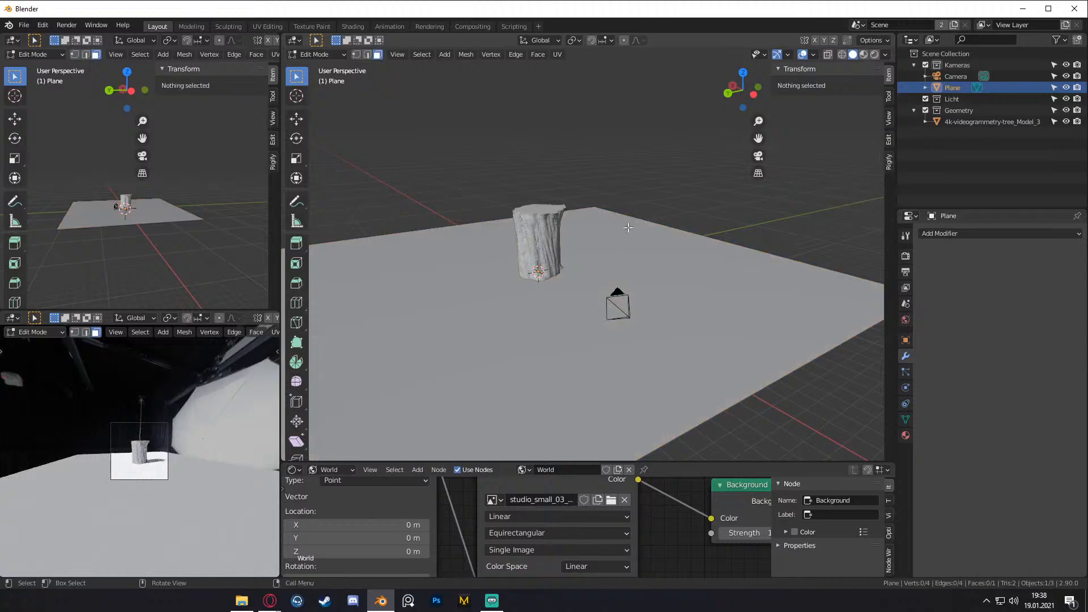
pyautogui.click(657, 242)
pyautogui.keyDown('shift'); pyautogui.click(657, 242); pyautogui.keyUp('shift')
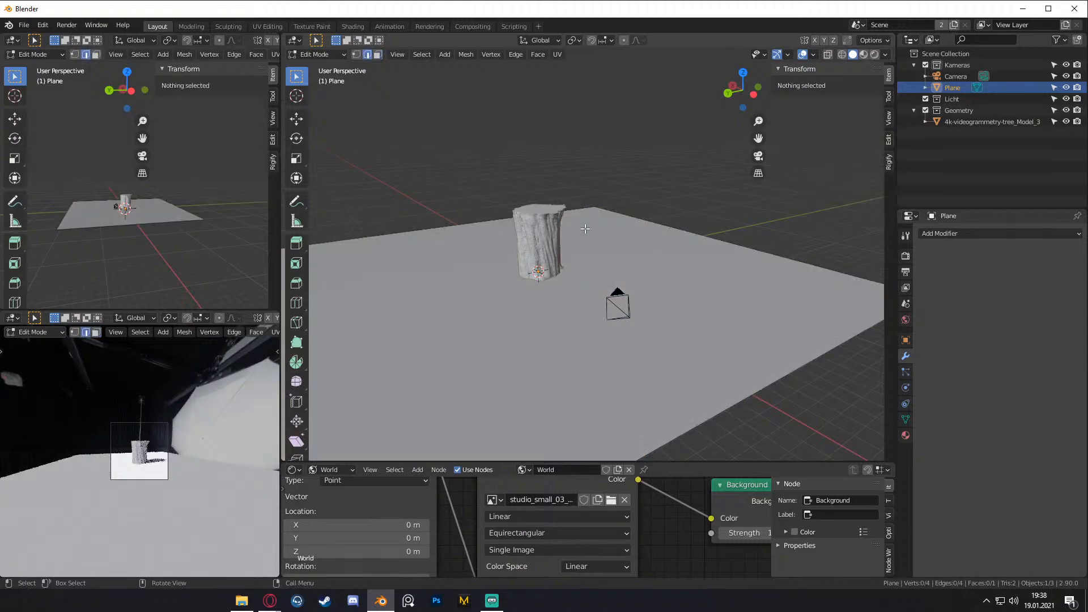
pyautogui.click(582, 210)
pyautogui.keyDown('shift'); pyautogui.click(673, 225); pyautogui.keyUp('shift')
pyautogui.press('e')
pyautogui.press('z')
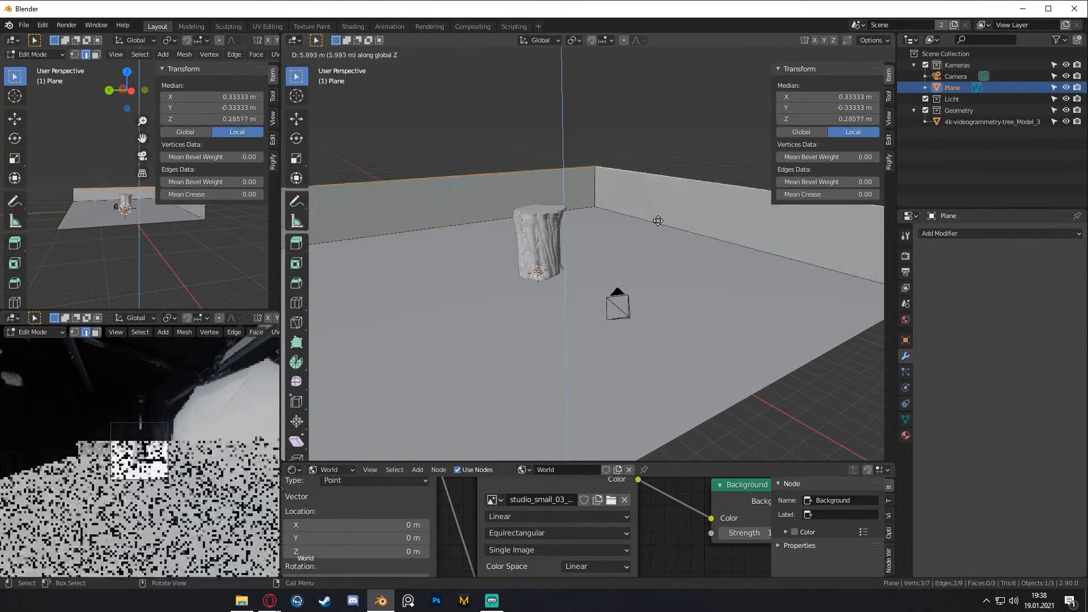
pyautogui.click(653, 167)
pyautogui.press('Tab')
# - Set the transform pivot to the 3D cursor and rotate the camera and tree trunk together about Z by about -10.6°
pyautogui.scroll(2, 639, 295)
pyautogui.moveTo(637, 303)
pyautogui.keyDown('shift'); pyautogui.mouseDown(button='middle')
pyautogui.moveTo(631, 314)
pyautogui.moveTo(643, 299)
pyautogui.mouseUp(button='middle'); pyautogui.keyUp('shift')
pyautogui.click(638, 323)
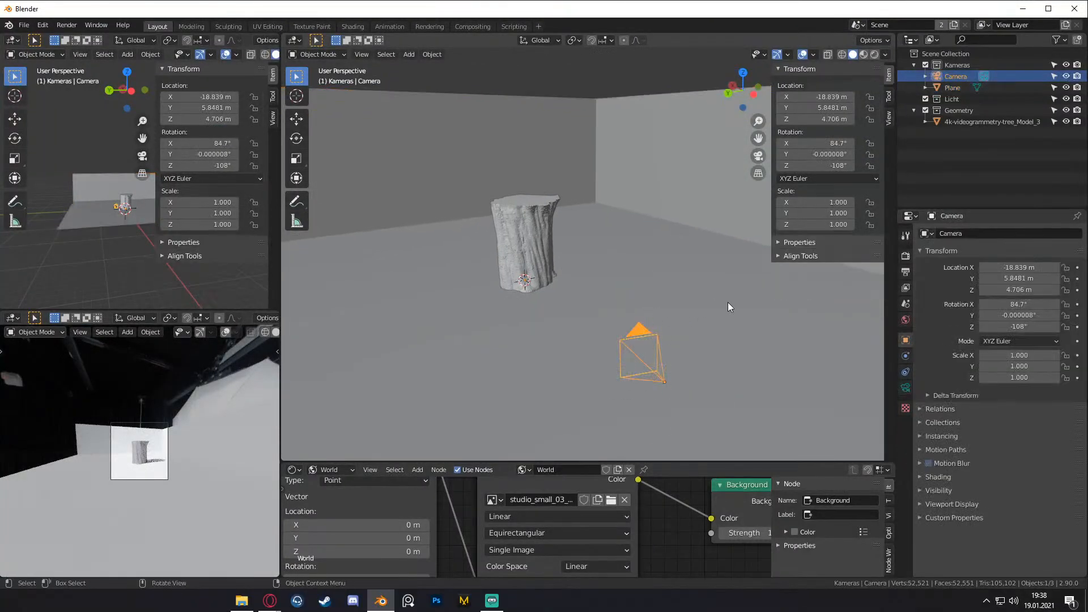
pyautogui.click(574, 40)
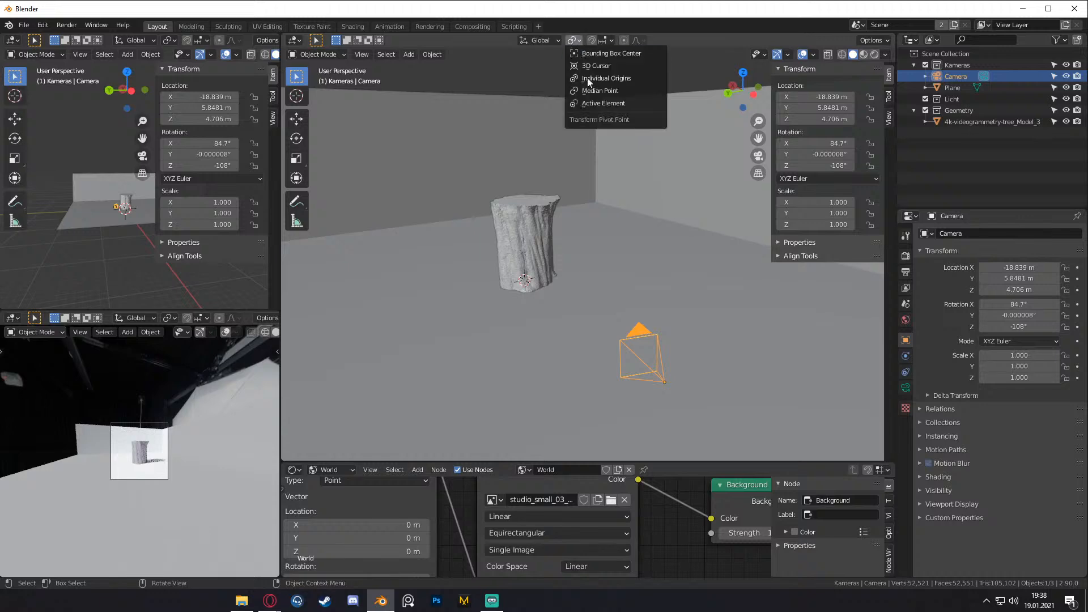
pyautogui.click(599, 65)
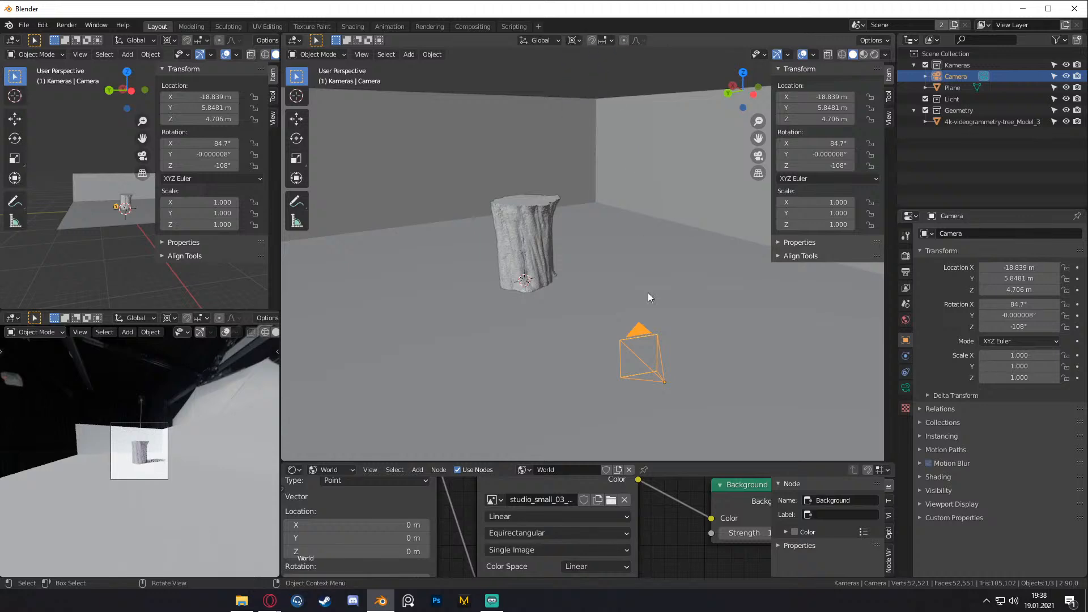
pyautogui.click(530, 232)
pyautogui.press('r')
pyautogui.press('z')
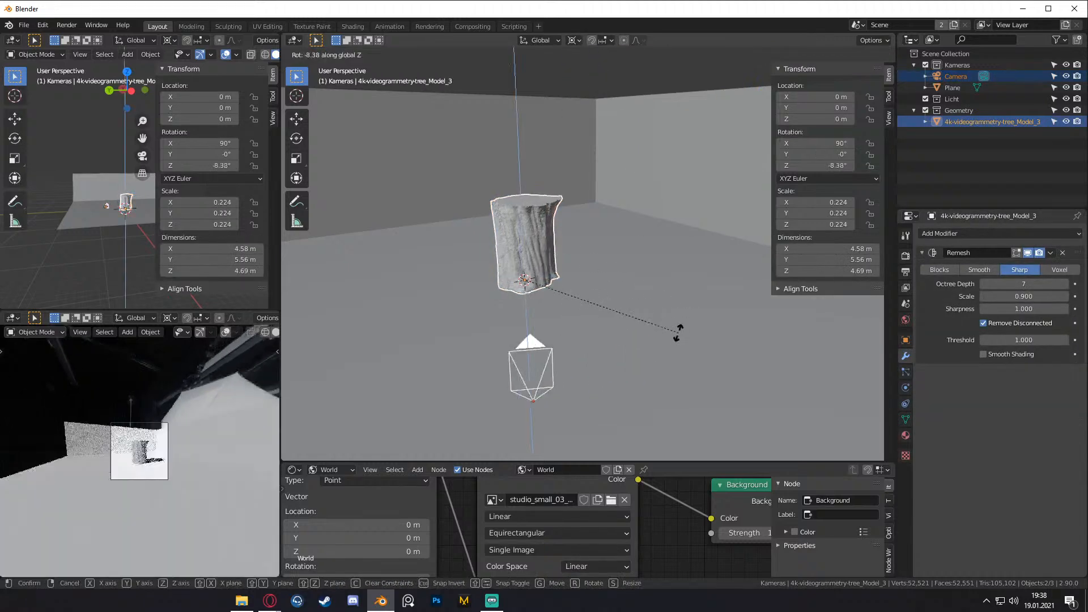
pyautogui.click(673, 339)
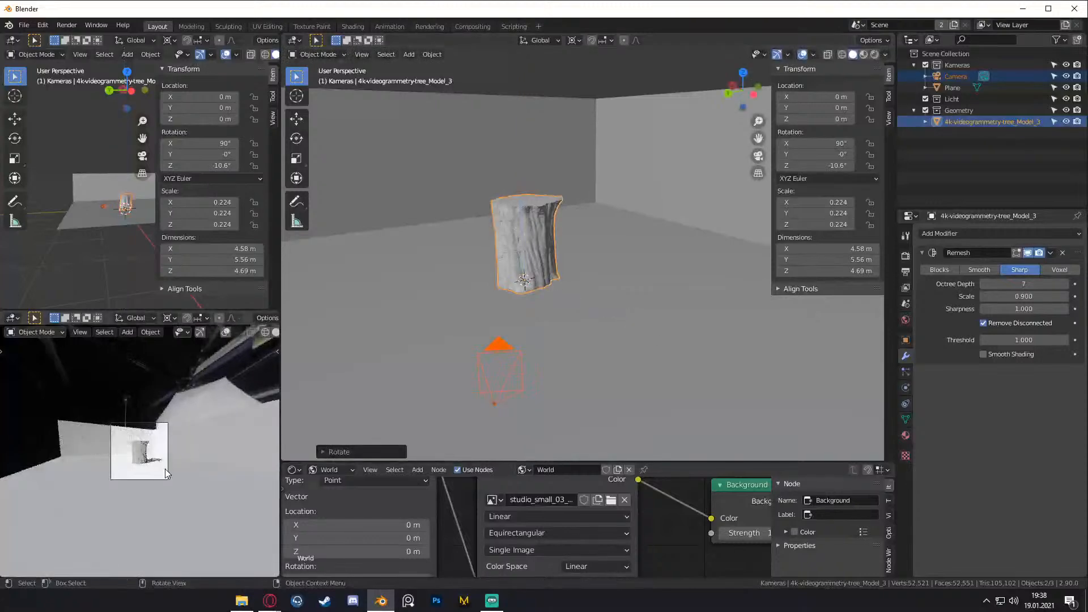
pyautogui.scroll(3, 645, 301)
pyautogui.scroll(-5, 644, 300)
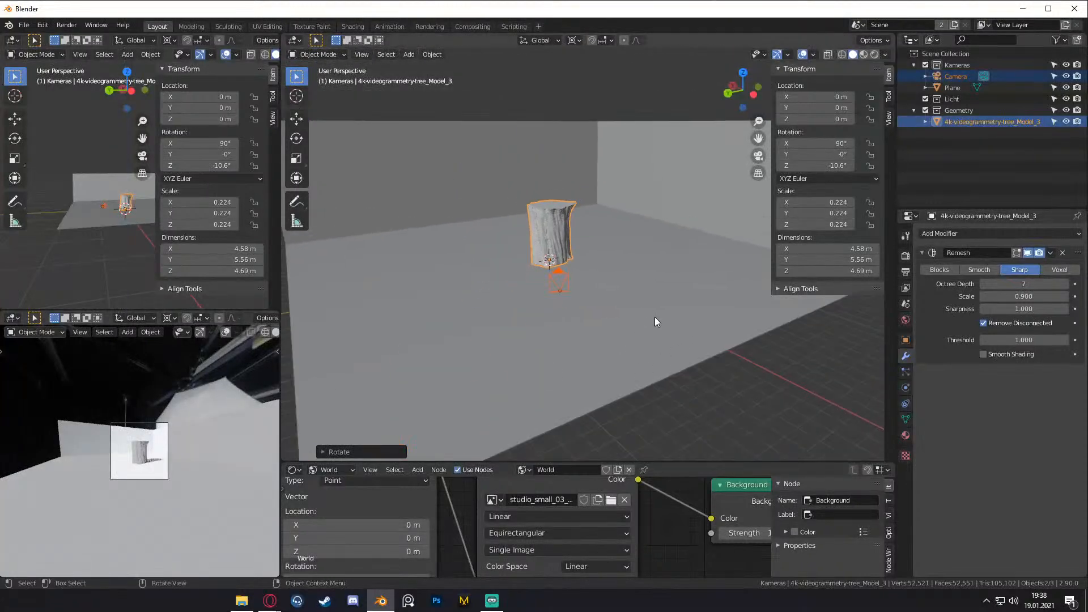
# - Raise the top edges of the backdrop walls along Z to a height of about 19.1 m
pyautogui.click(570, 321)
pyautogui.moveTo(570, 320); pyautogui.dragTo(606, 305, button='middle')
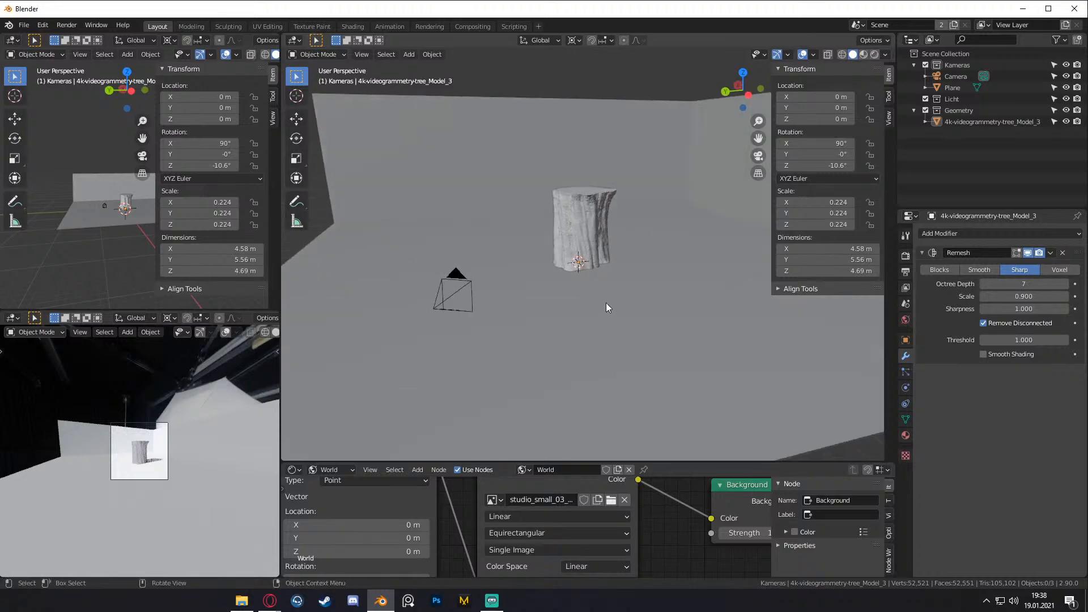
pyautogui.click(716, 119)
pyautogui.press('Tab')
pyautogui.scroll(-2, 640, 236)
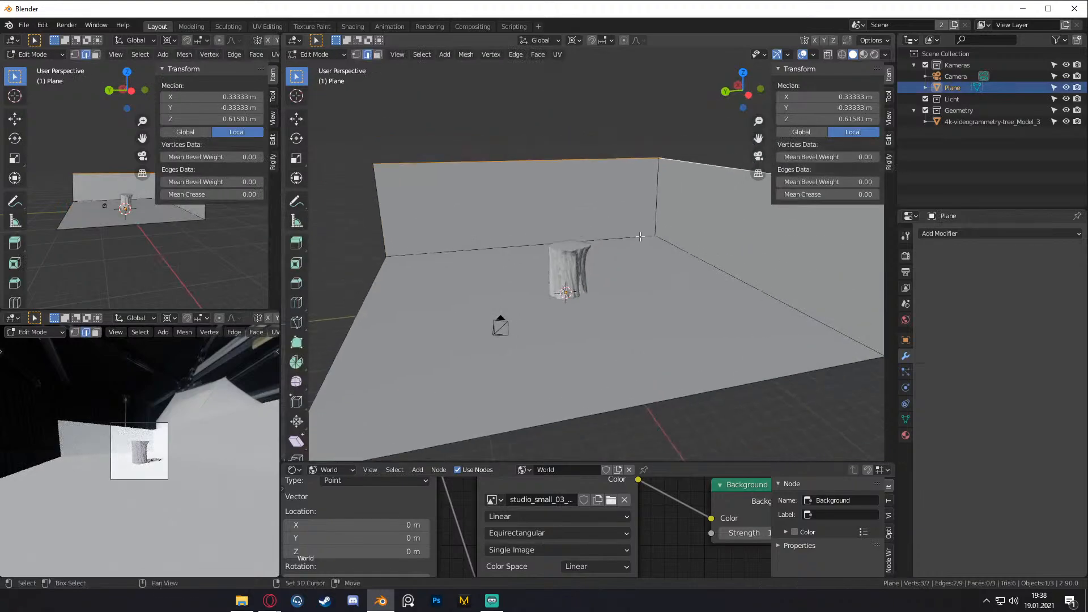
pyautogui.press('g')
pyautogui.press('z')
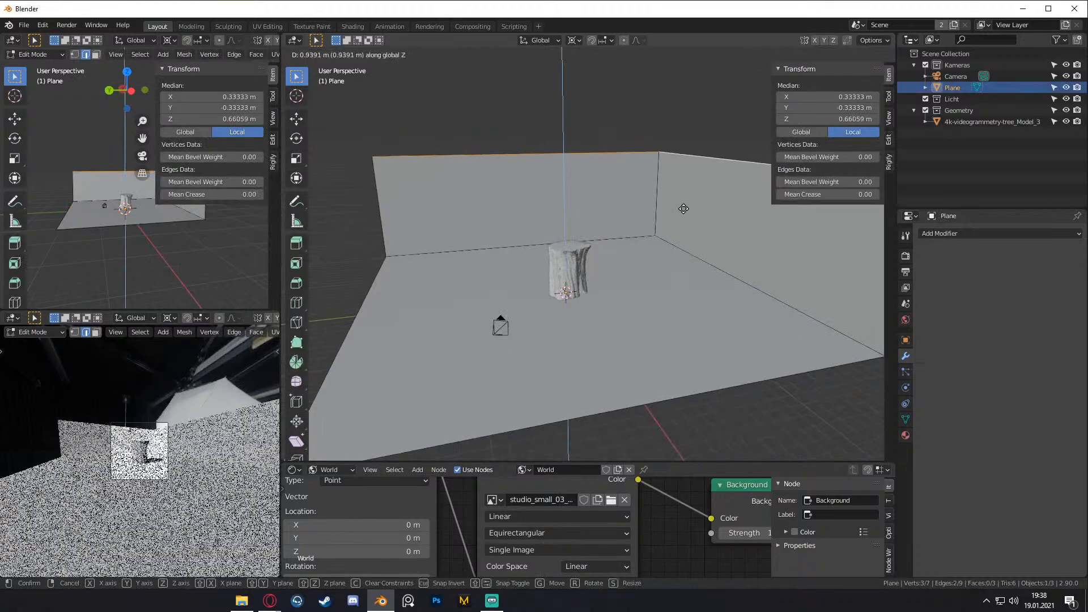
pyautogui.click(683, 164)
pyautogui.keyDown('shift'); pyautogui.moveTo(634, 329); pyautogui.dragTo(634, 315, button='middle'); pyautogui.keyUp('shift')
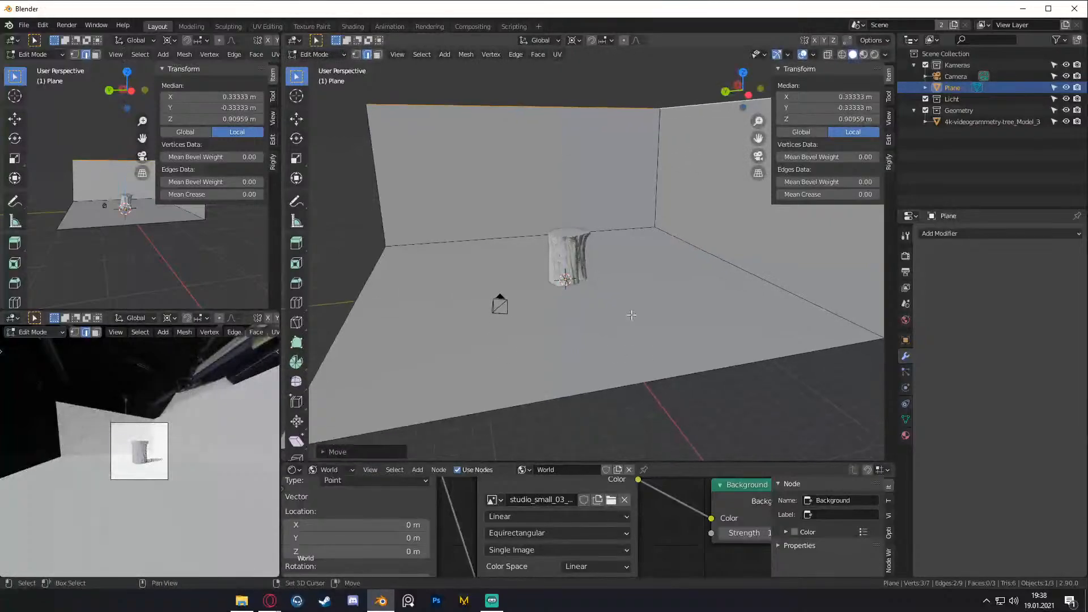
pyautogui.scroll(6, 139, 452)
pyautogui.press('Tab')
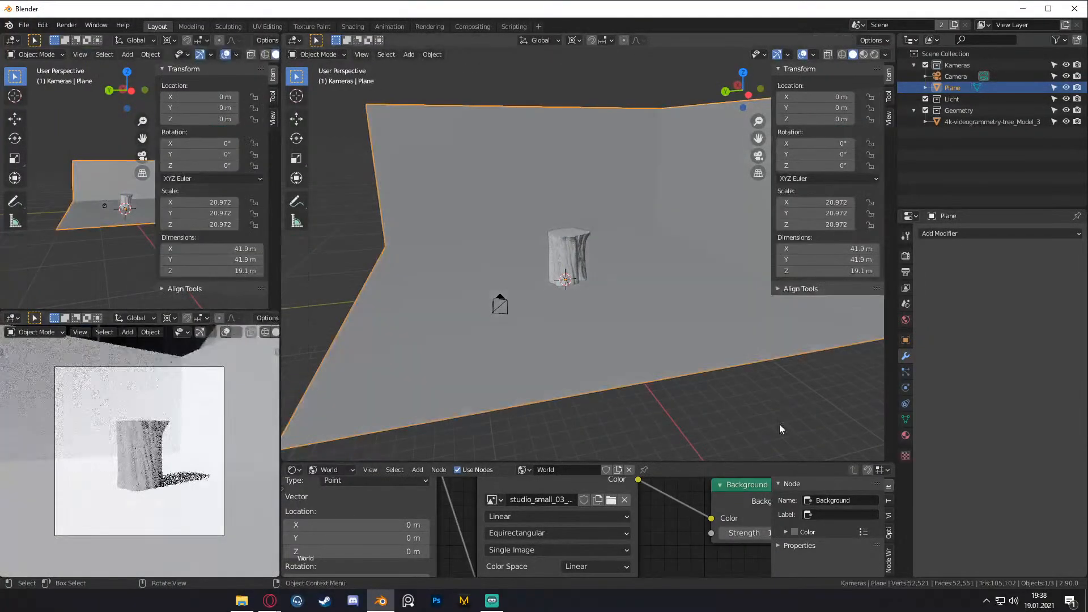
# - Set the camera's focal length to 85 mm
pyautogui.click(500, 305)
pyautogui.click(906, 386)
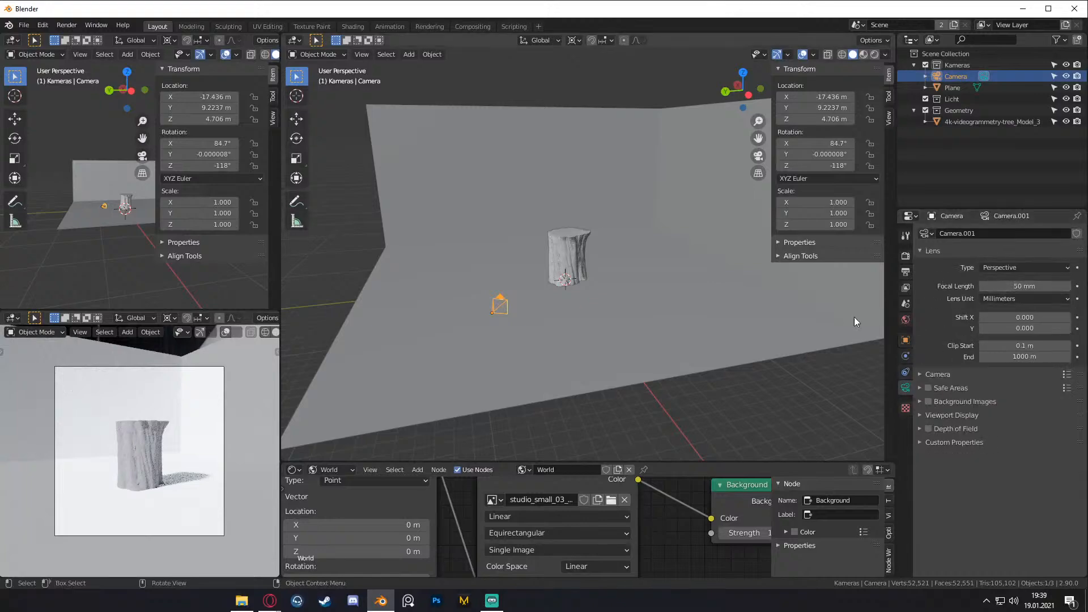
pyautogui.moveTo(1021, 286); pyautogui.dragTo(1087, 287)
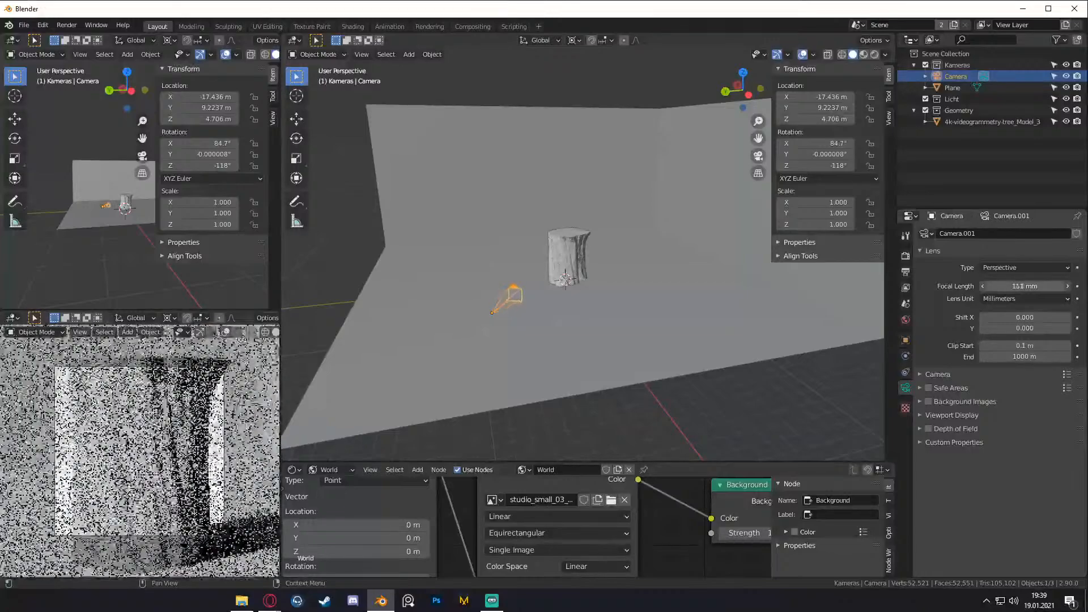
pyautogui.click(1027, 286)
pyautogui.write('115 mm')
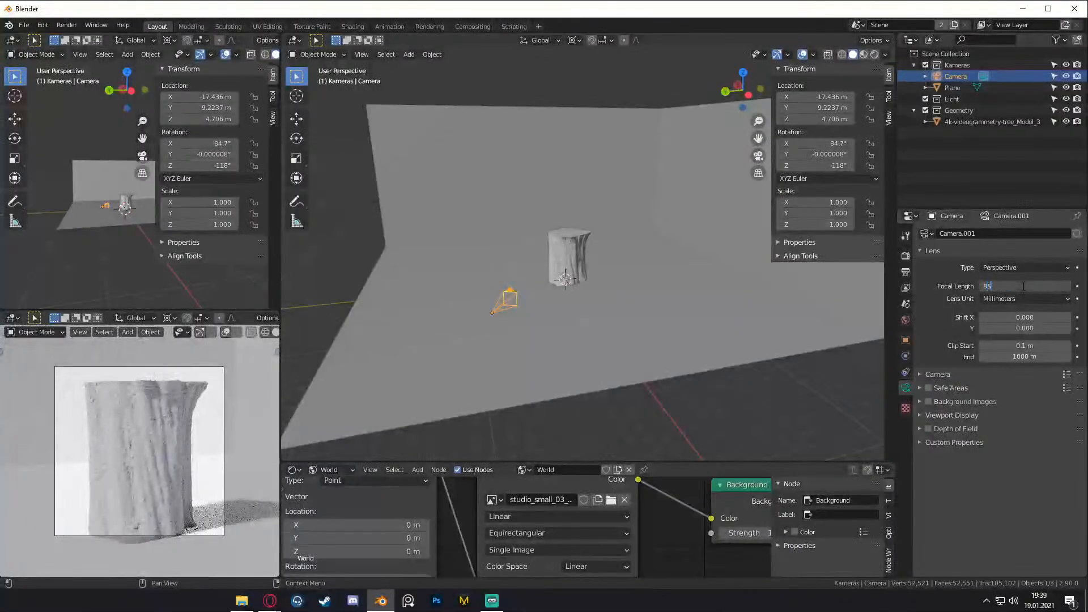
pyautogui.press('Return')
pyautogui.scroll(-3, 552, 291)
pyautogui.scroll(2, 542, 295)
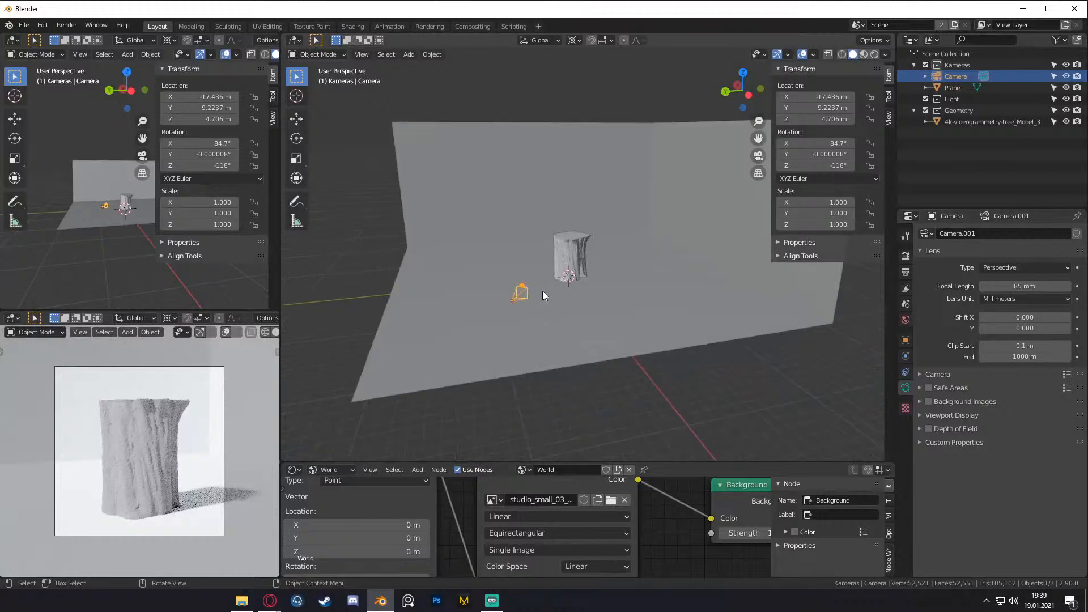
# - Shift the camera about 0.24 m in the negative direction along its local X axis
pyautogui.click(519, 284)
pyautogui.click(341, 291)
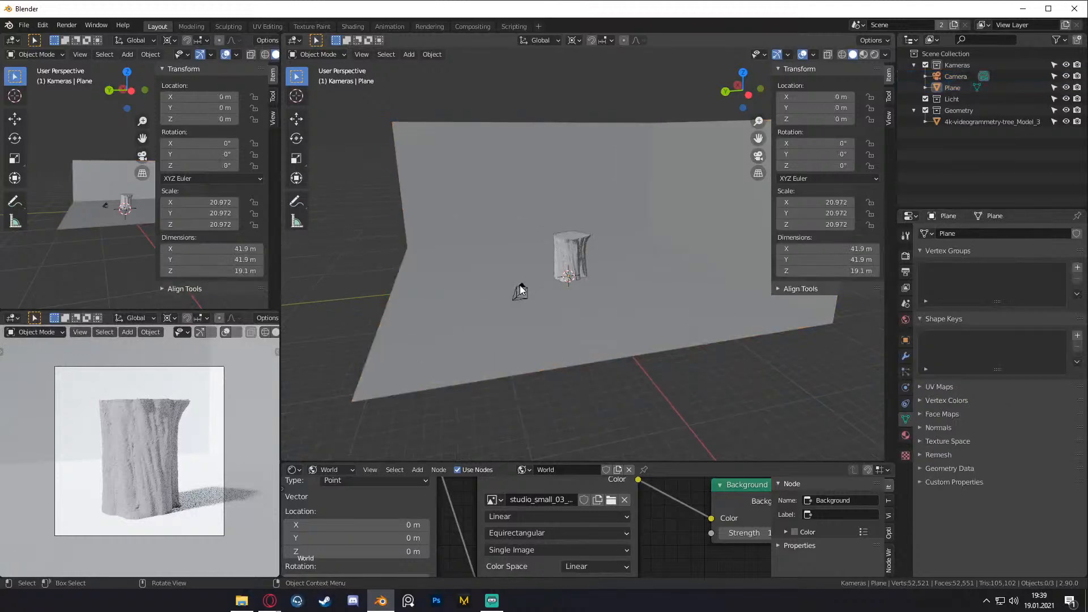
pyautogui.click(519, 285)
pyautogui.moveTo(519, 285); pyautogui.dragTo(604, 306, button='middle')
pyautogui.press('g')
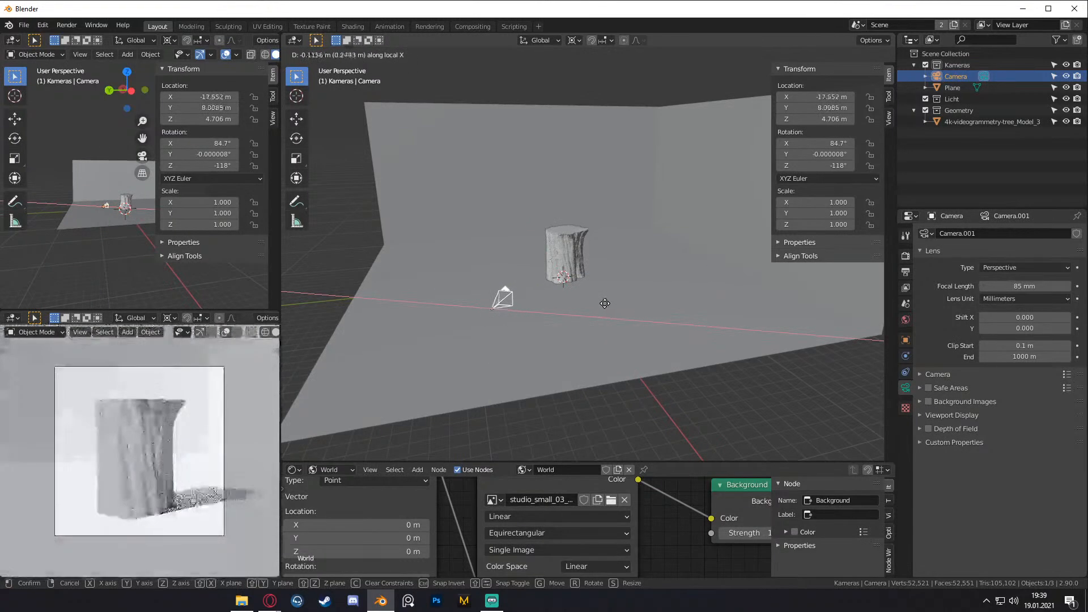
pyautogui.click(604, 303)
pyautogui.moveTo(583, 305); pyautogui.dragTo(603, 285, button='middle')
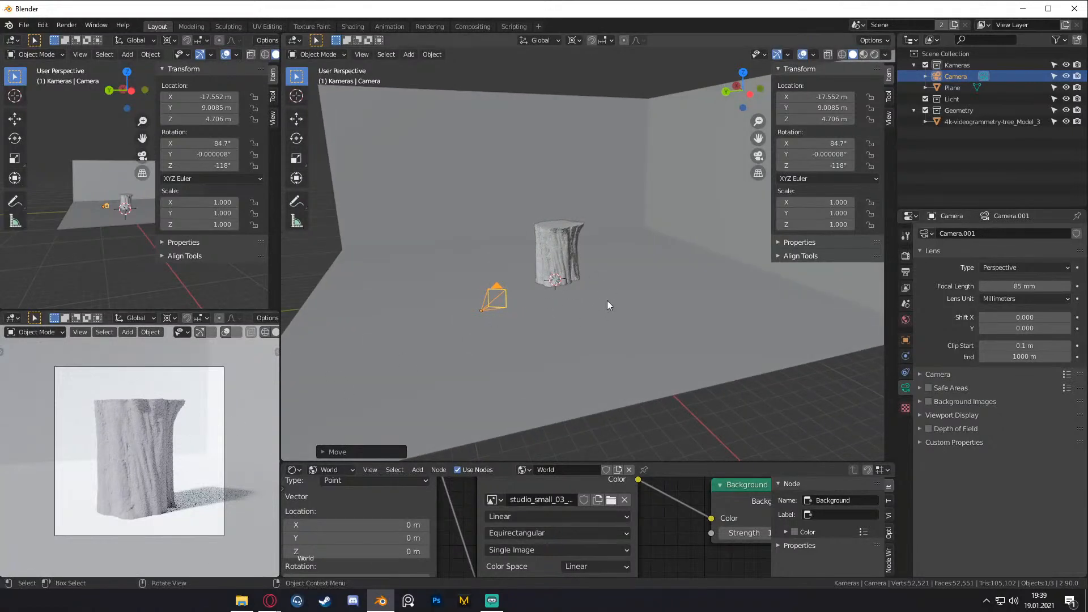
pyautogui.scroll(-3, 477, 341)
pyautogui.scroll(4, 564, 321)
pyautogui.keyDown('shift'); pyautogui.moveTo(577, 305); pyautogui.dragTo(589, 307, button='middle'); pyautogui.keyUp('shift')
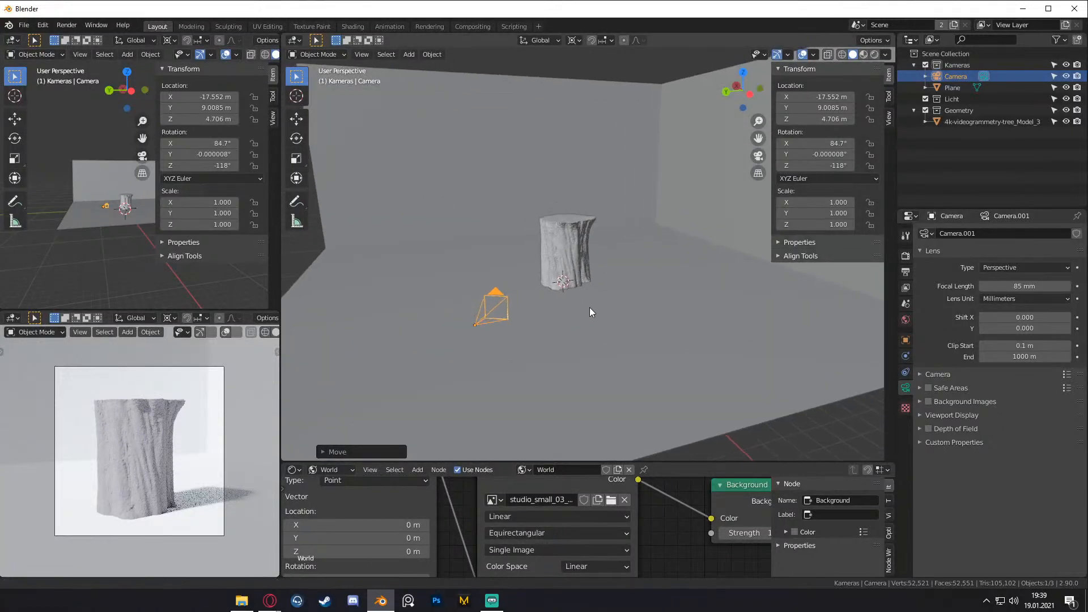
# - Move the floor and backdrop walls horizontally away from behind the trunk, keeping their height locked along Z
pyautogui.click(628, 236)
pyautogui.moveTo(628, 235); pyautogui.dragTo(675, 284, button='middle')
pyautogui.press('g')
pyautogui.hotkey('shift', 'z')
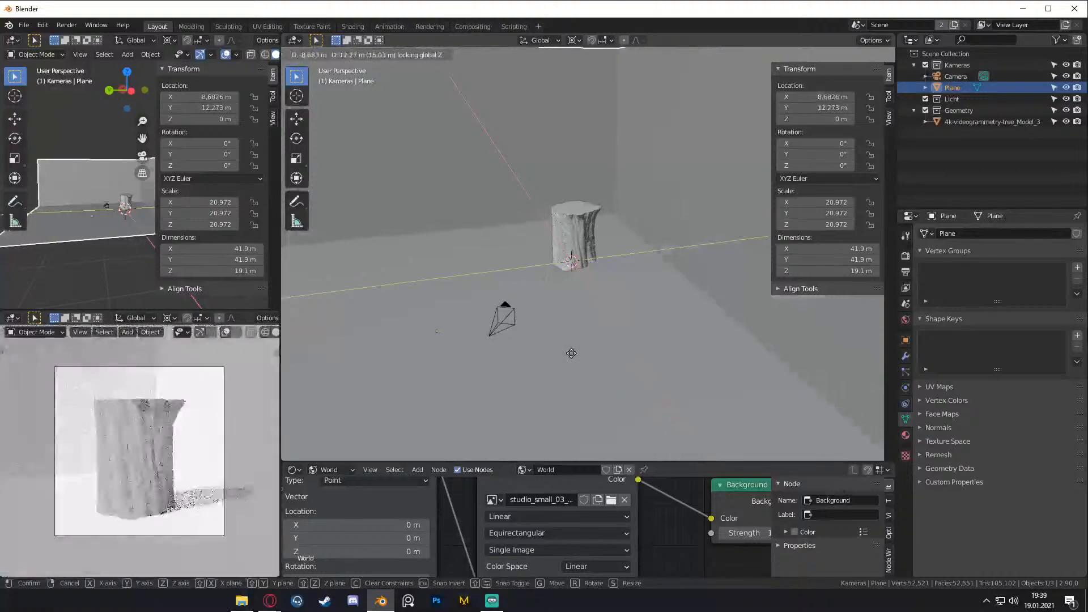
pyautogui.click(601, 368)
pyautogui.moveTo(622, 320); pyautogui.dragTo(624, 267, button='middle')
pyautogui.click(560, 229)
pyautogui.moveTo(560, 229); pyautogui.dragTo(544, 249, button='middle')
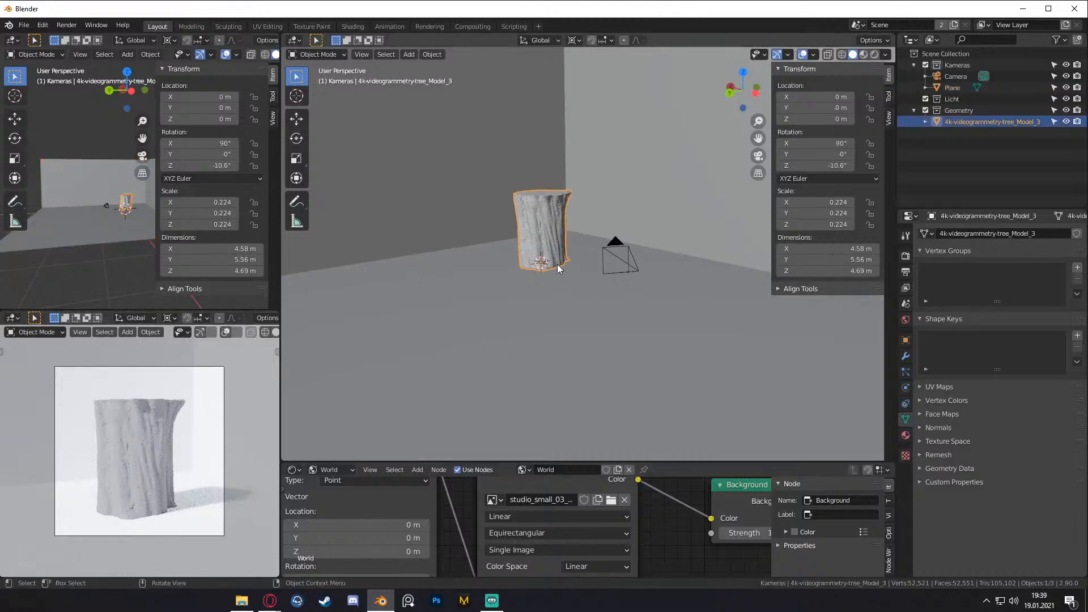
pyautogui.moveTo(568, 245); pyautogui.dragTo(571, 281, button='middle')
pyautogui.click(571, 282)
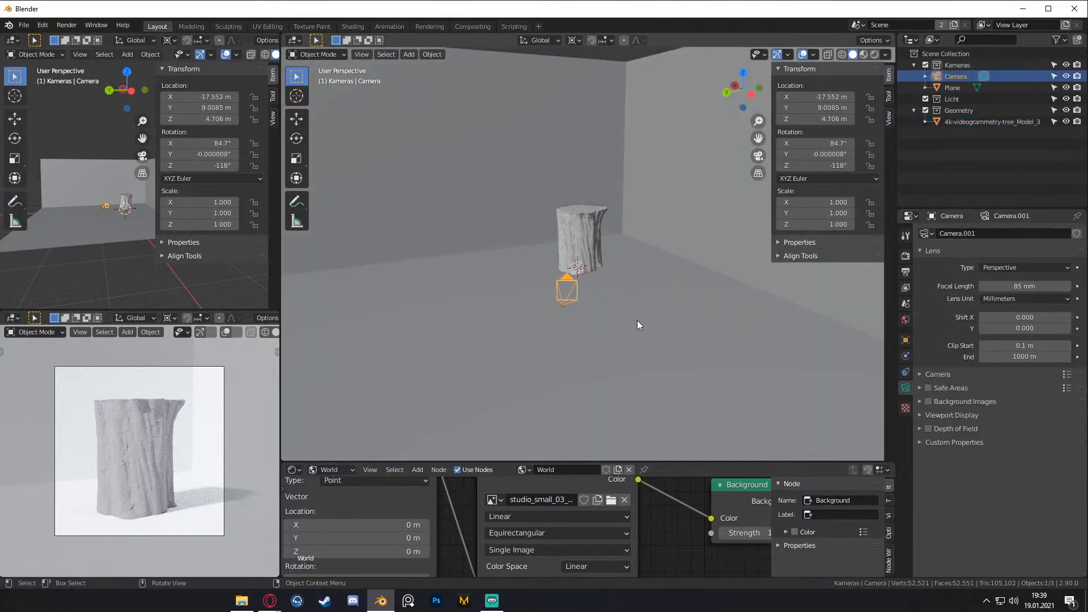
pyautogui.moveTo(637, 321); pyautogui.dragTo(582, 284, button='middle')
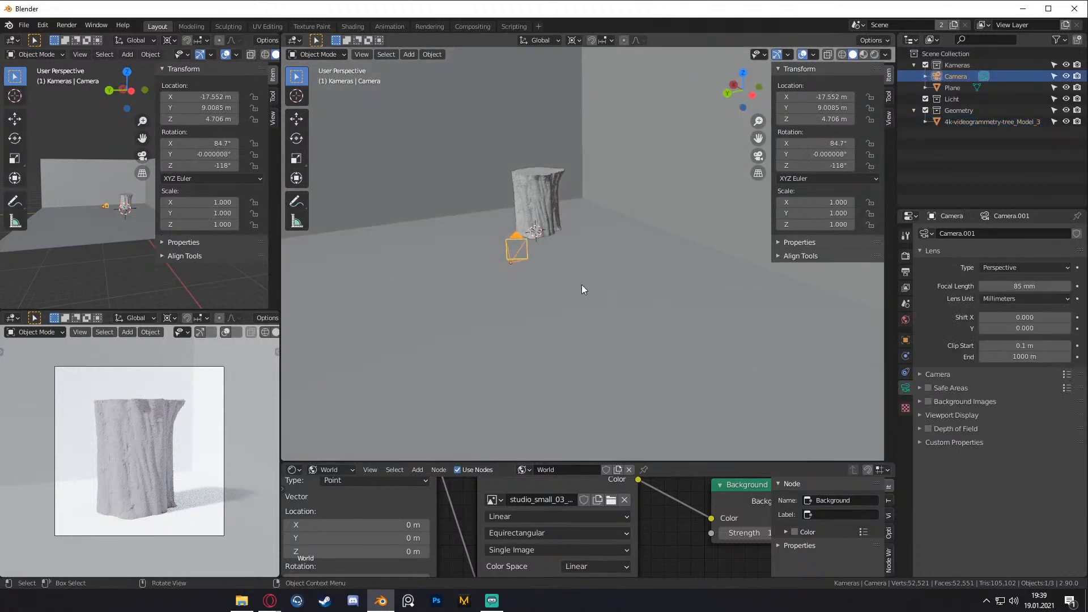
# - Select the tree trunk, enlarge the node editor and switch it from the world shader to the trunk's object material
pyautogui.click(530, 227)
pyautogui.scroll(3, 601, 272)
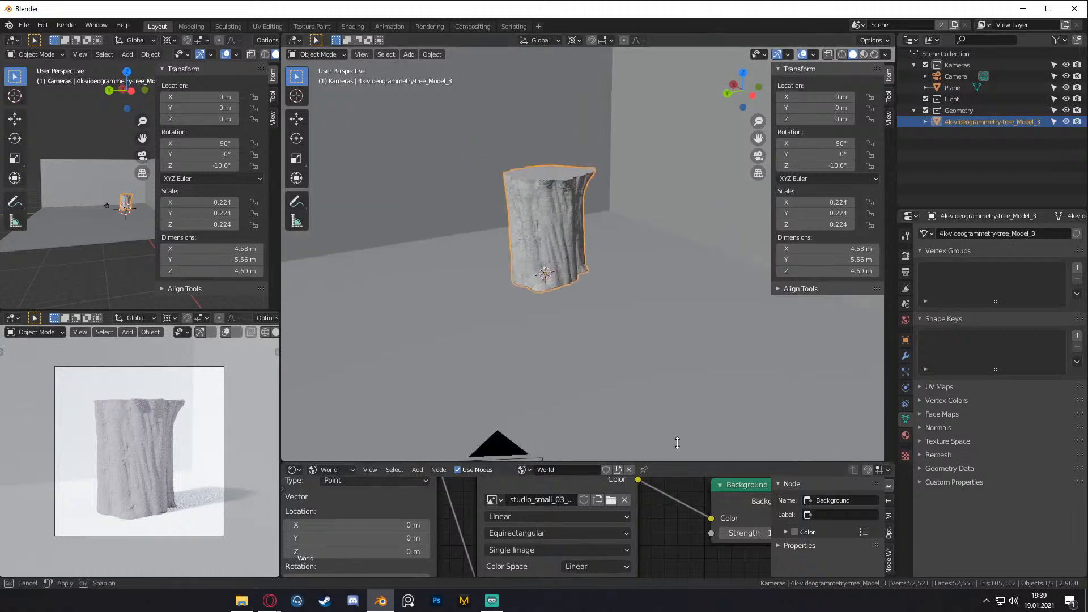
pyautogui.moveTo(677, 442); pyautogui.dragTo(669, 243)
pyautogui.scroll(-3, 597, 453)
pyautogui.click(334, 251)
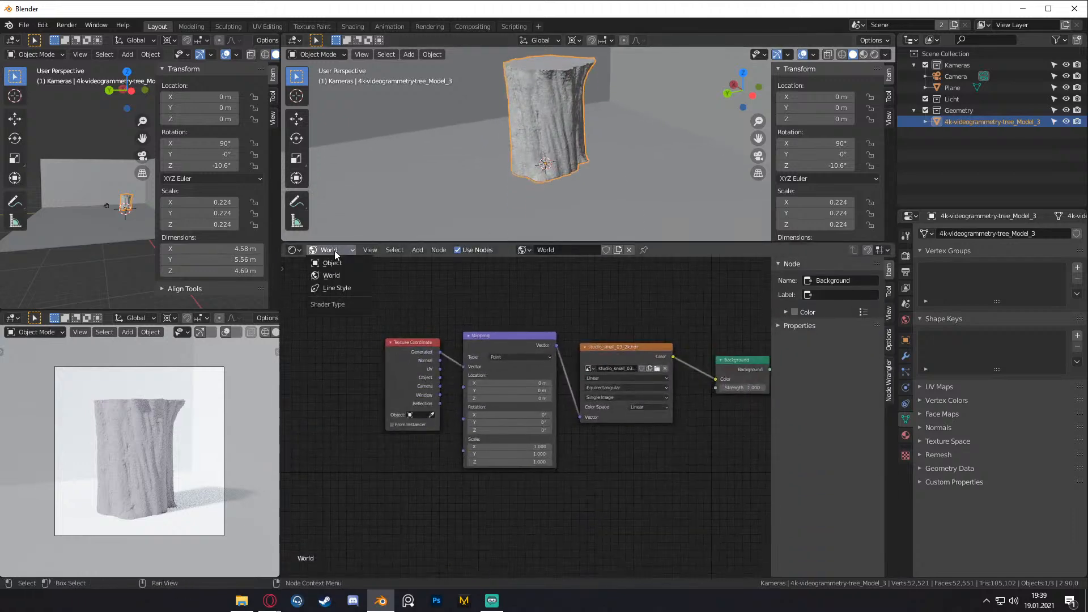
pyautogui.click(334, 264)
pyautogui.moveTo(508, 427); pyautogui.dragTo(371, 399, button='middle')
pyautogui.scroll(5, 637, 461)
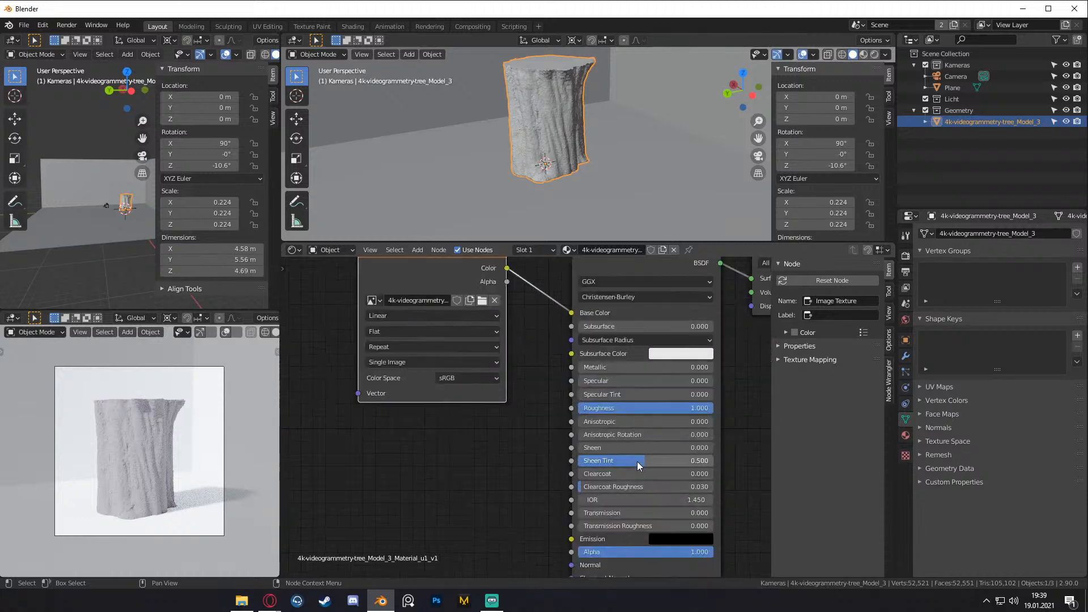
pyautogui.moveTo(758, 380); pyautogui.dragTo(692, 449, button='middle')
pyautogui.moveTo(466, 321); pyautogui.dragTo(489, 305, button='middle')
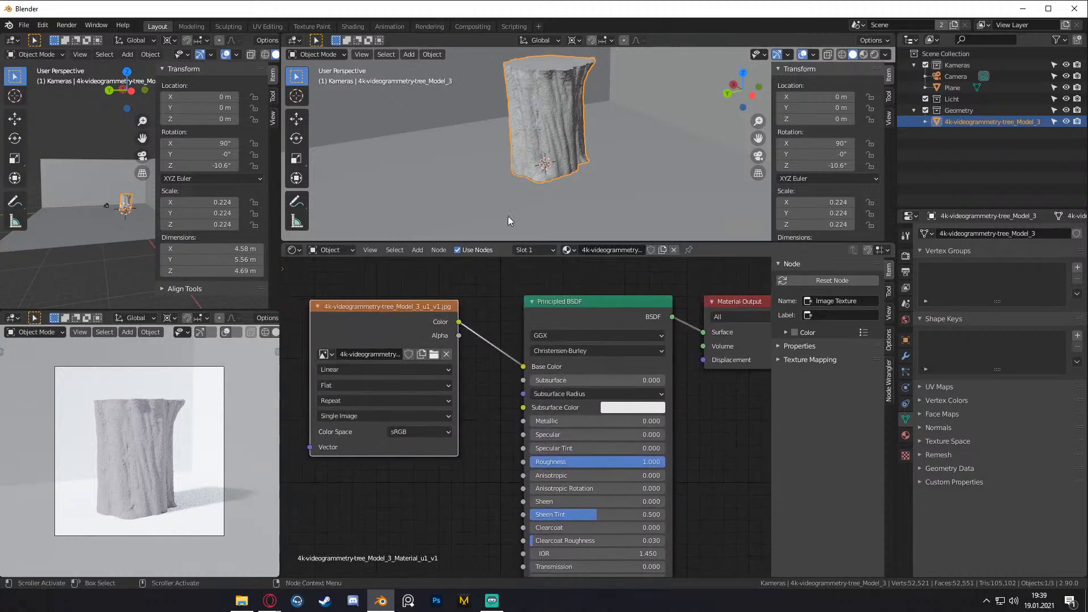
# - Disconnect the image texture from the Principled BSDF's Base Color in the trunk material and delete the texture node
pyautogui.scroll(-2, 469, 405)
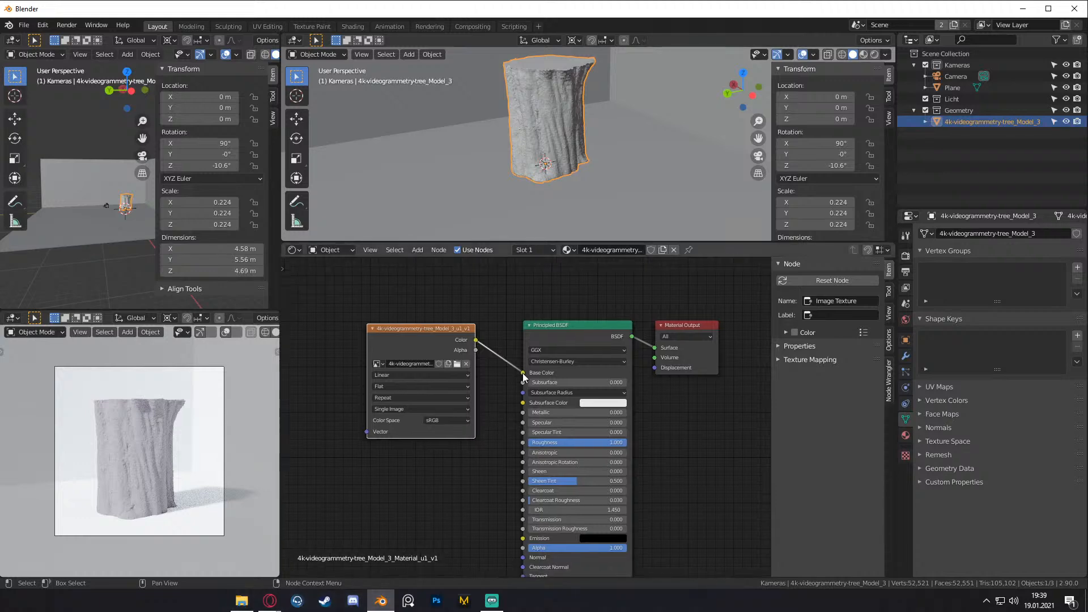
pyautogui.moveTo(523, 373); pyautogui.dragTo(402, 331)
pyautogui.press('x')
pyautogui.press('Home')
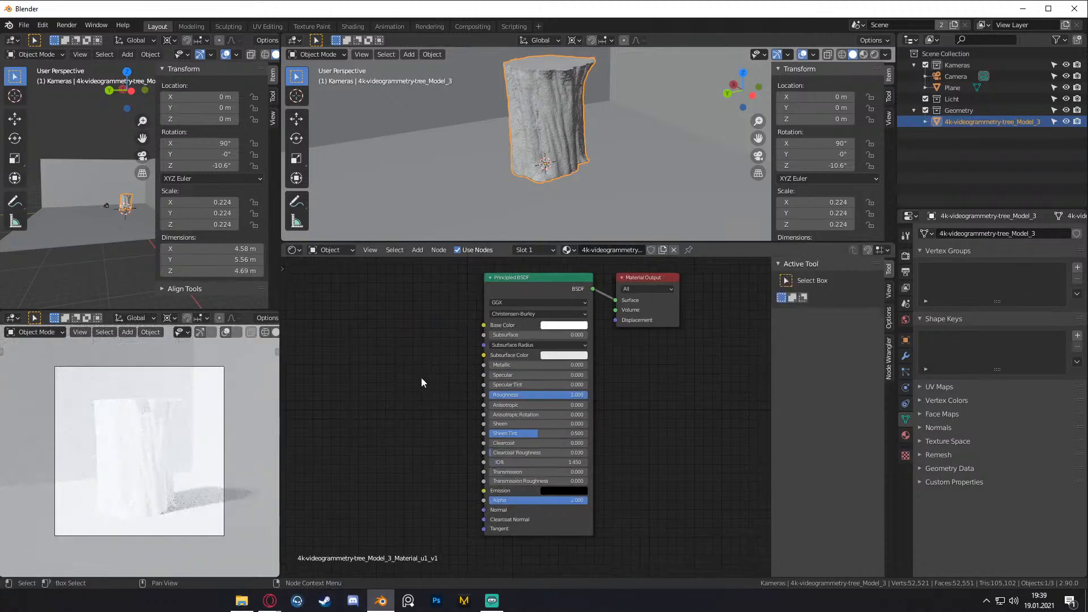
pyautogui.scroll(3, 607, 410)
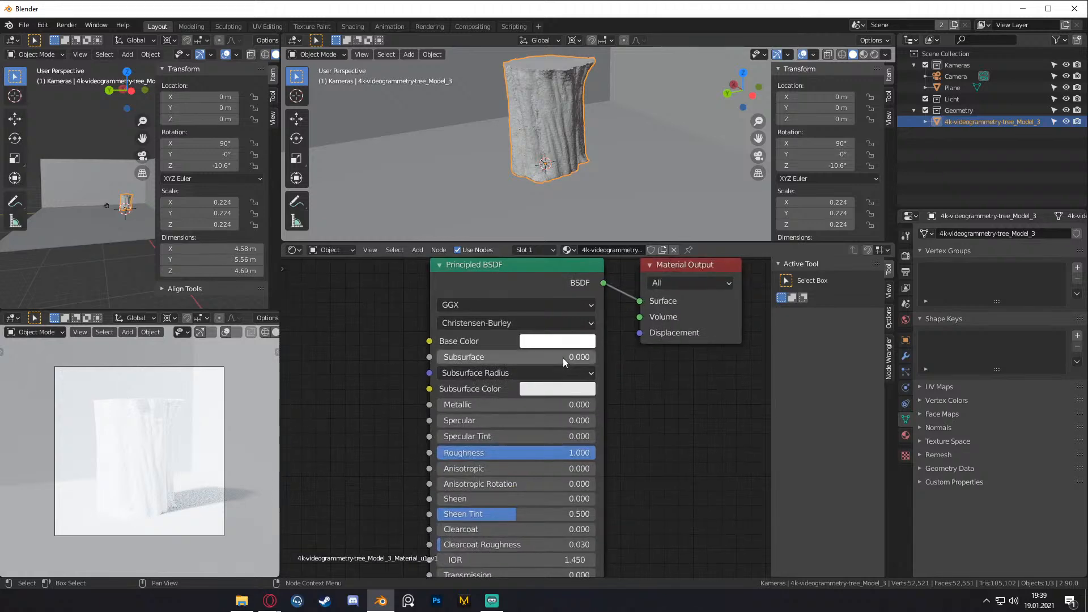
pyautogui.scroll(-2, 624, 448)
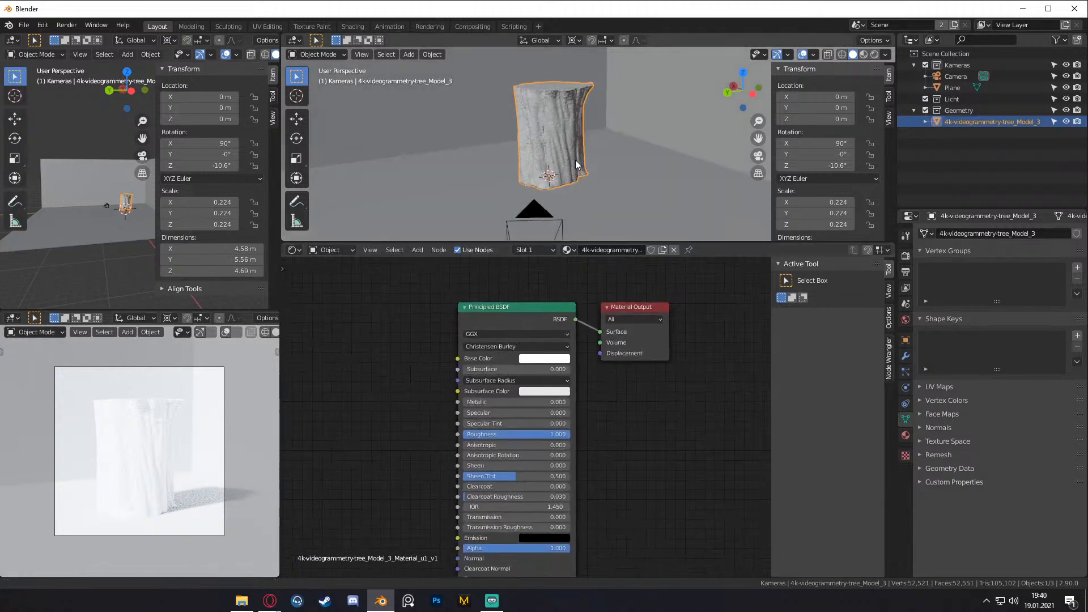
# - Add a cylinder at the trunk's base and scale it horizontally to about 4.78 m in diameter, leaving Z unscaled
pyautogui.hotkey('shift', 'a')
pyautogui.moveTo(488, 49)
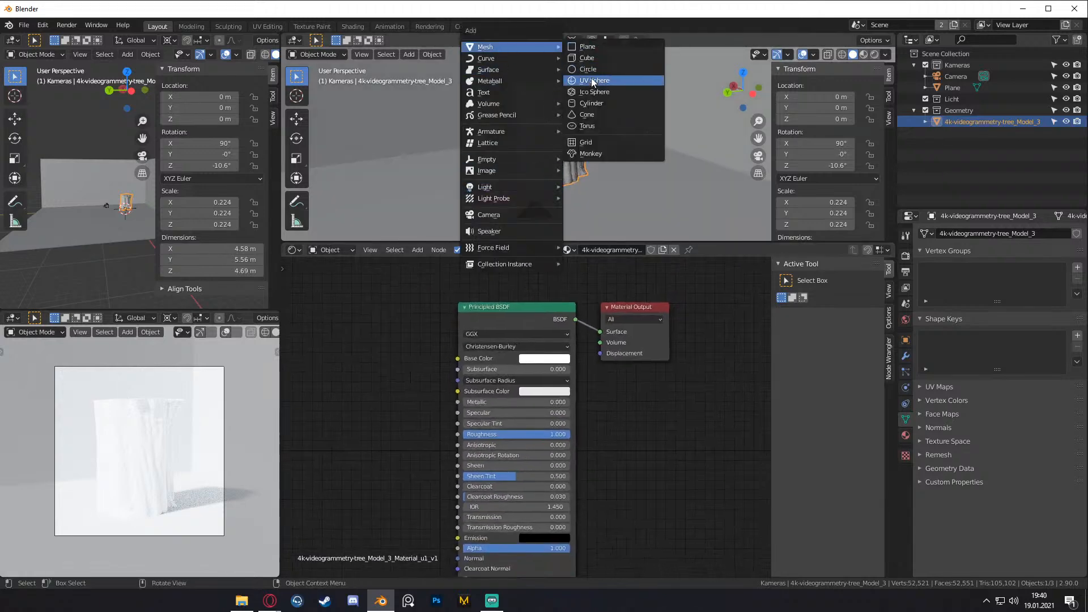
pyautogui.click(621, 103)
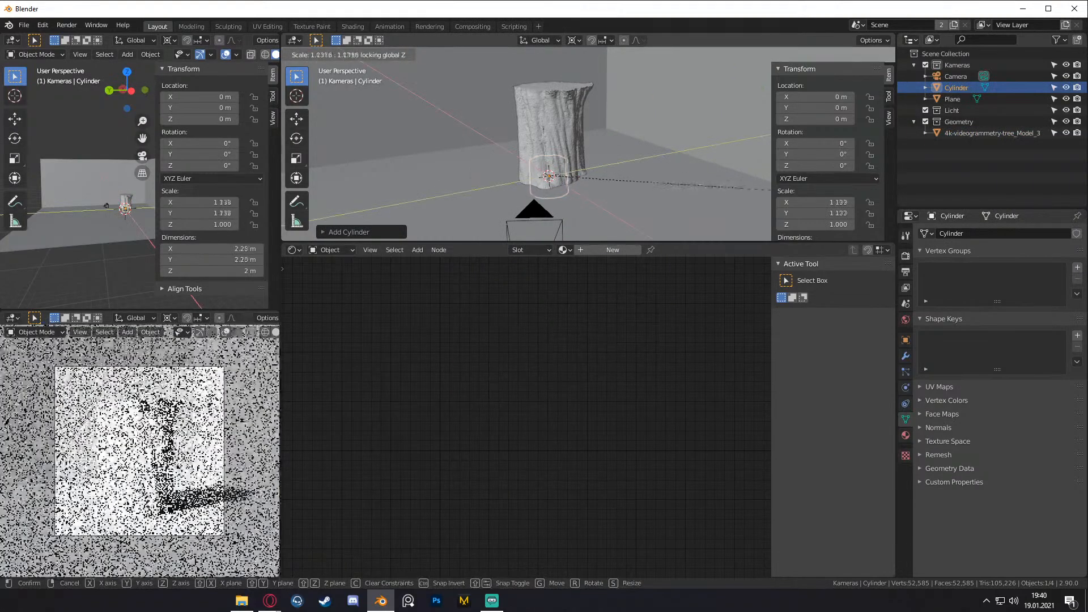
pyautogui.hotkey('shift', 'z')
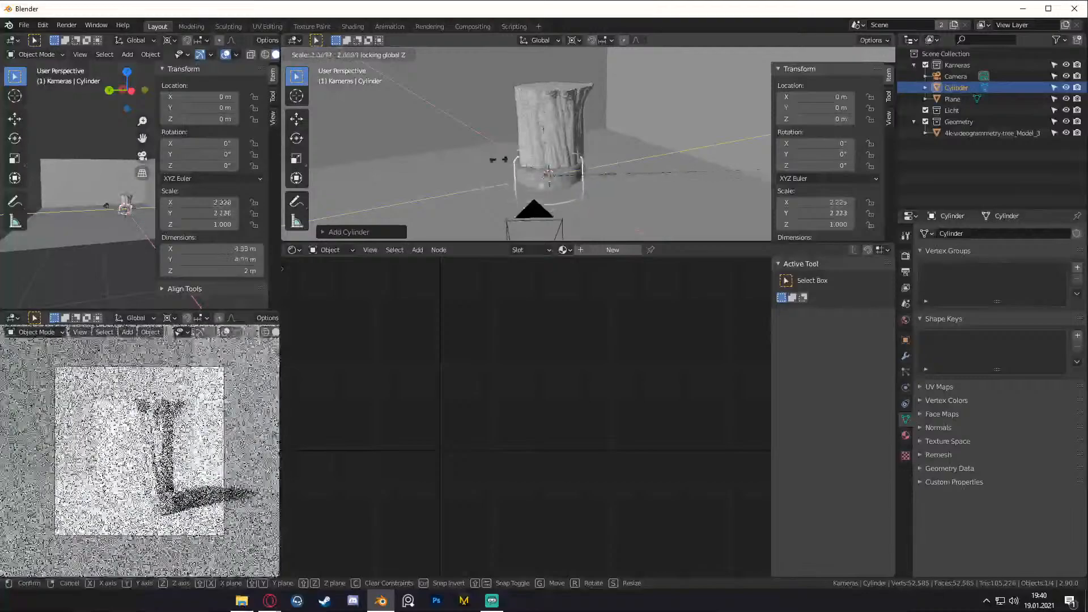
pyautogui.click(539, 167)
pyautogui.moveTo(621, 165); pyautogui.dragTo(504, 212, button='middle')
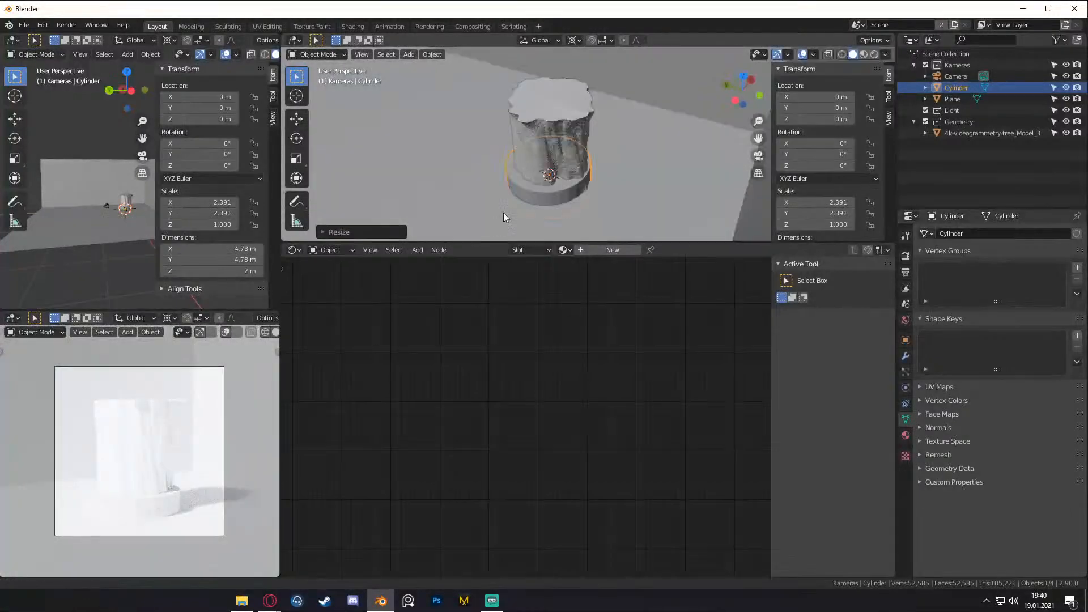
# - Move the cylinder under the trunk's base and flatten it along Z to about 0.65 m
pyautogui.press('g')
pyautogui.click(607, 196)
pyautogui.moveTo(606, 196); pyautogui.dragTo(694, 155, button='middle')
pyautogui.press('s')
pyautogui.press('z')
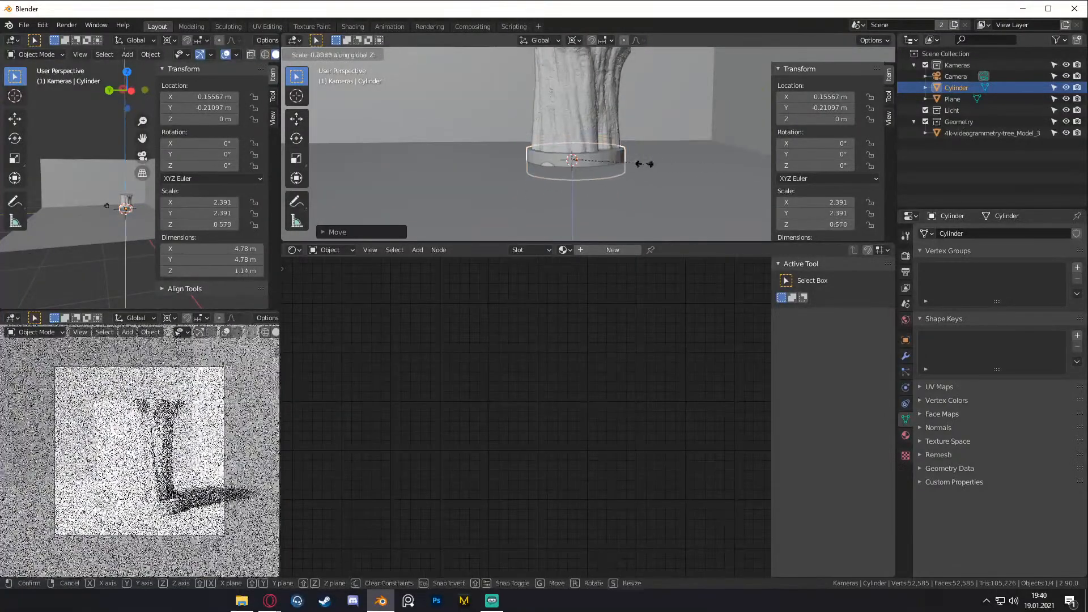
pyautogui.click(680, 170)
# - Widen the flattened cylinder horizontally to about 5.28 m in diameter and raise it along Z to about 0.17 m
pyautogui.press('s')
pyautogui.hotkey('shift', 'z')
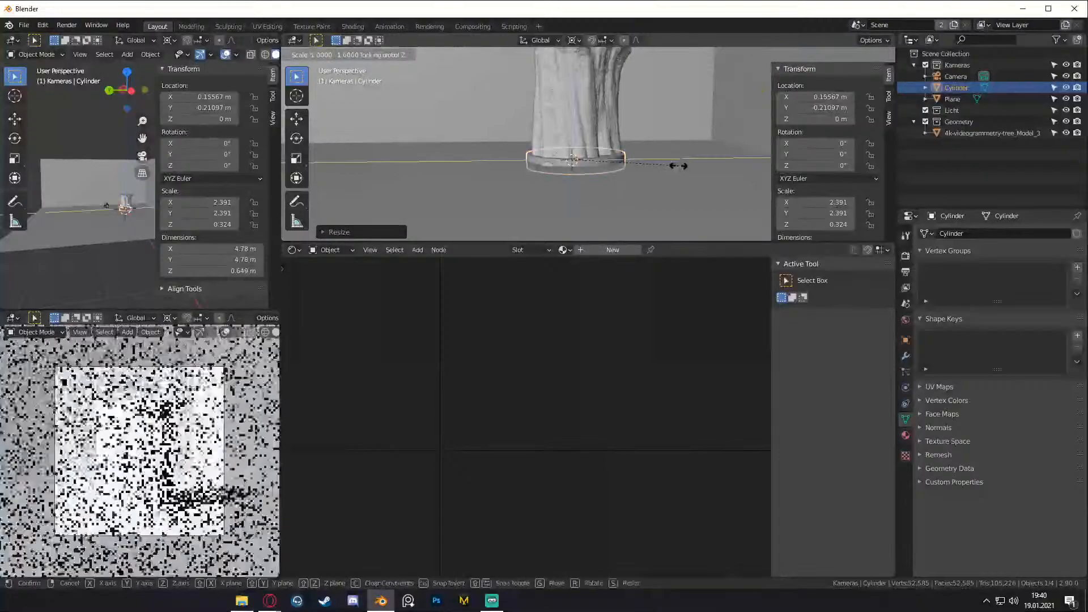
pyautogui.click(692, 165)
pyautogui.moveTo(607, 158); pyautogui.dragTo(615, 186, button='middle')
pyautogui.press('g')
pyautogui.press('z')
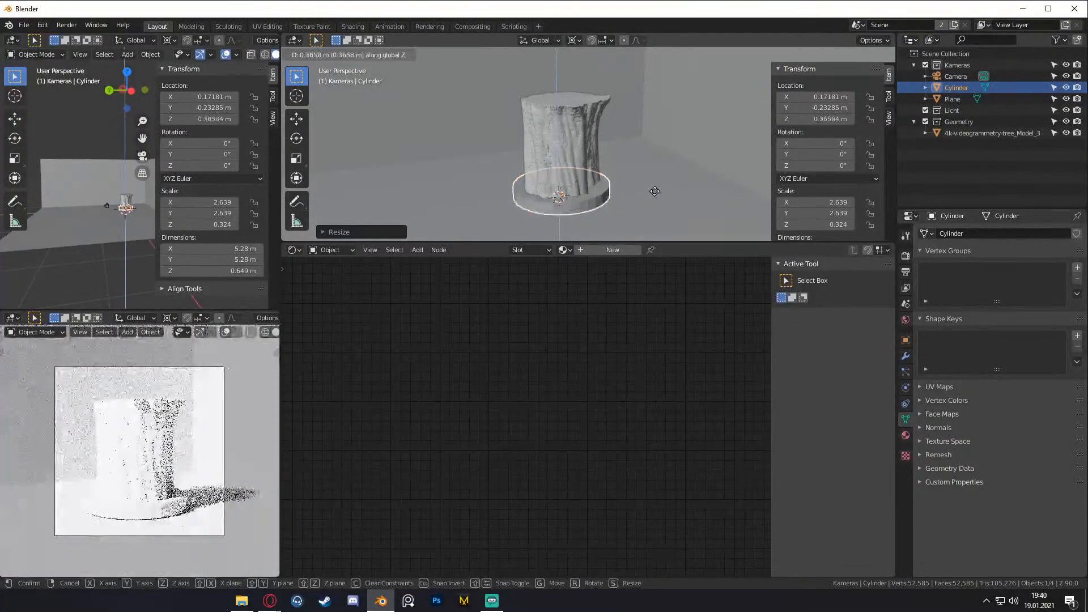
pyautogui.click(654, 193)
pyautogui.scroll(-2, 625, 196)
pyautogui.scroll(2, 625, 196)
pyautogui.moveTo(613, 199)
pyautogui.keyDown('shift'); pyautogui.mouseDown(button='middle')
pyautogui.moveTo(631, 172)
pyautogui.moveTo(617, 202)
pyautogui.mouseUp(button='middle'); pyautogui.keyUp('shift')
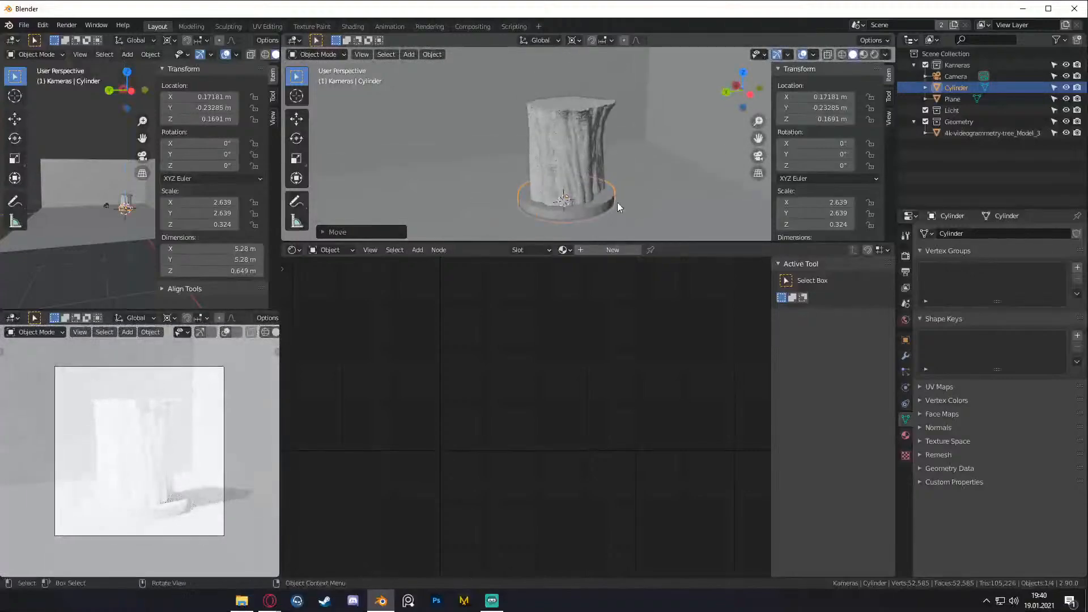
# - Shade the base disc smooth and add a horizontal loop cut near its upper edge, at about 0.8 m local Z
pyautogui.click(594, 201)
pyautogui.click(605, 205)
pyautogui.rightClick(620, 219)
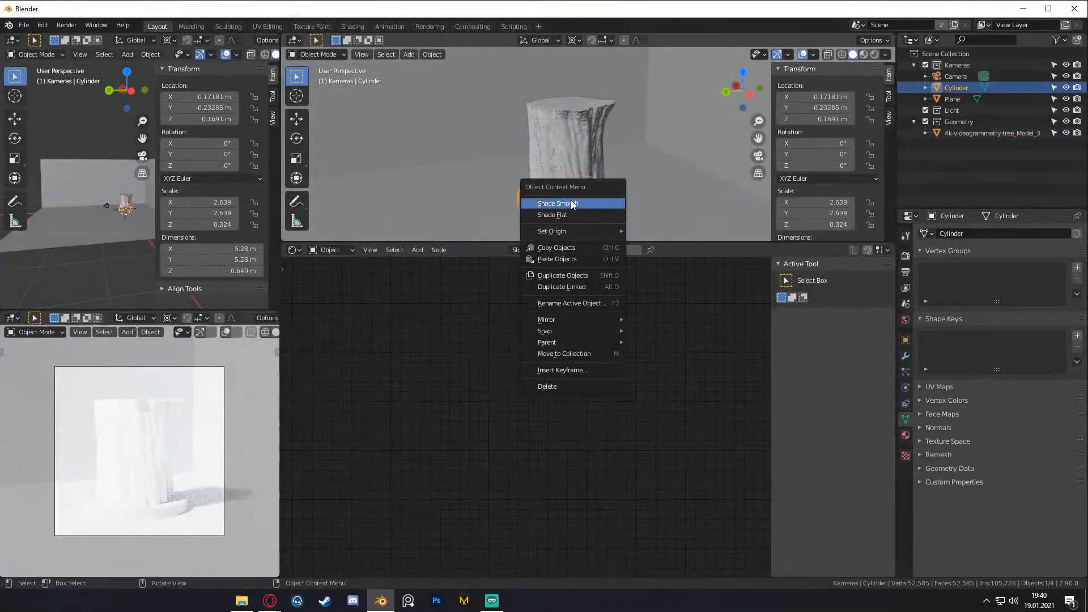
pyautogui.press('Escape')
pyautogui.click(677, 224)
pyautogui.click(607, 205)
pyautogui.press('Tab')
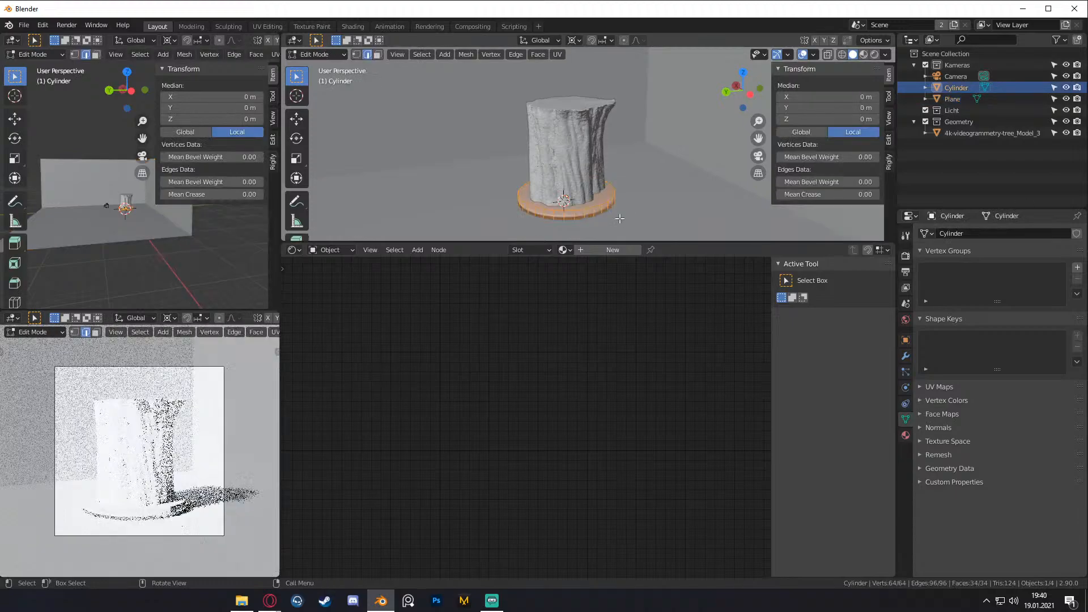
pyautogui.click(603, 210)
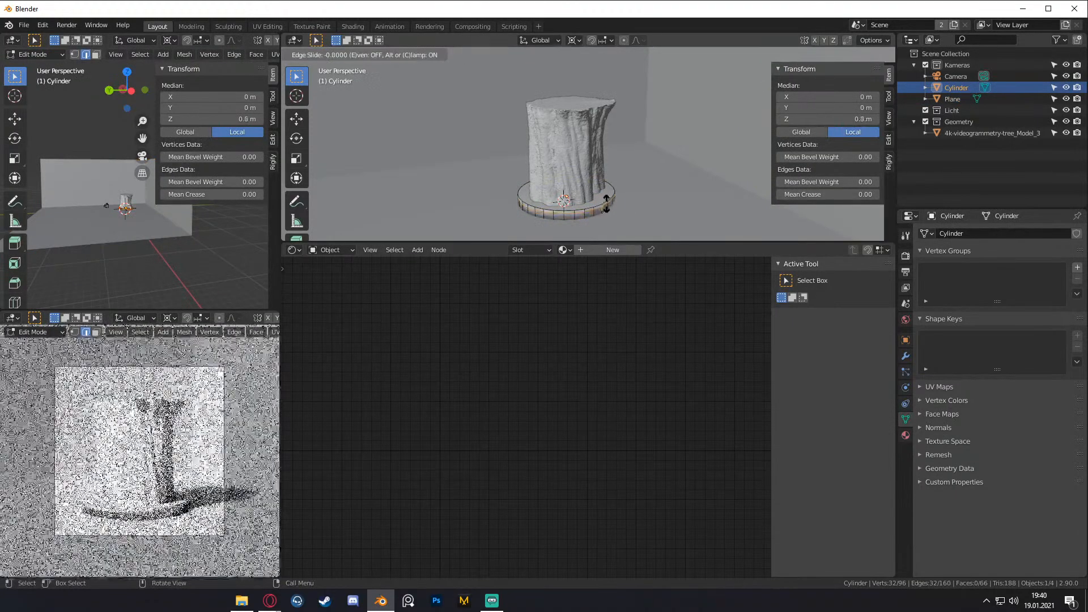
pyautogui.press('Tab')
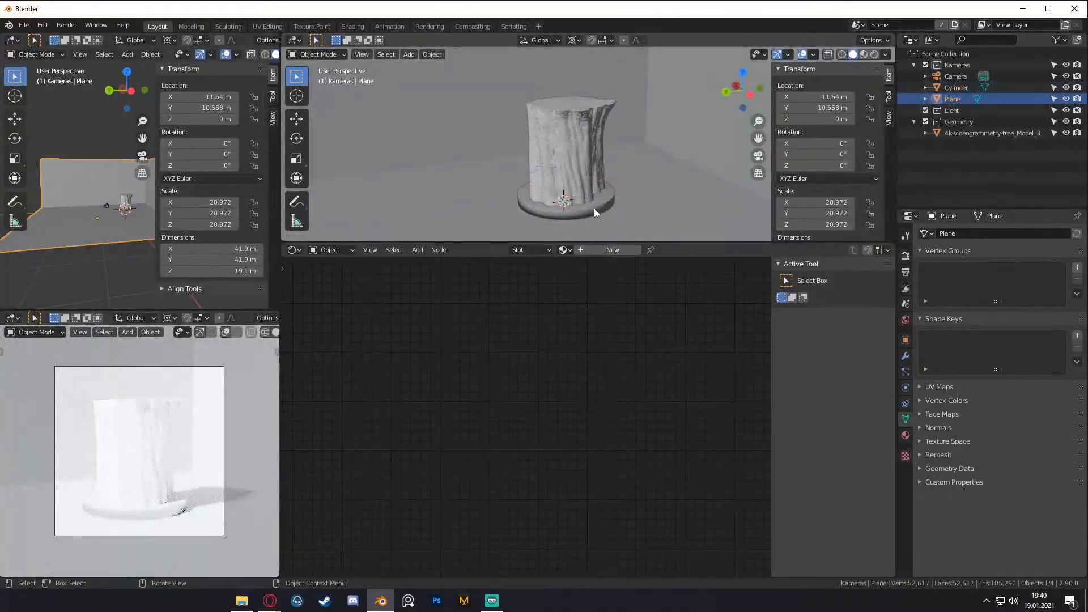
# - Duplicate the base disc and move the copy up along Z to about 5.26 m, capping the trunk
pyautogui.hotkey('shift', 'd')
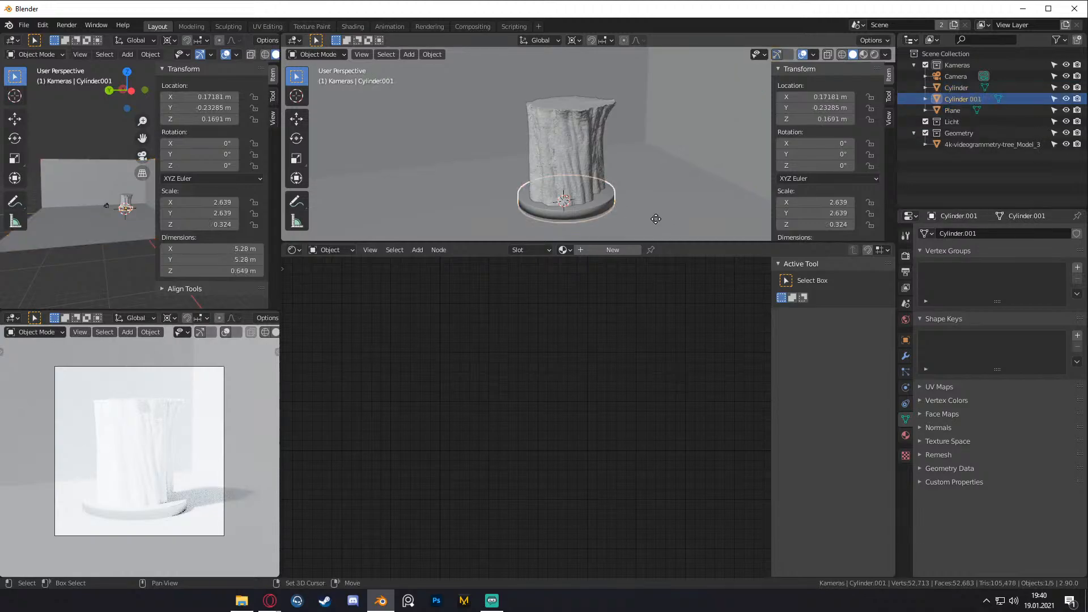
pyautogui.press('z')
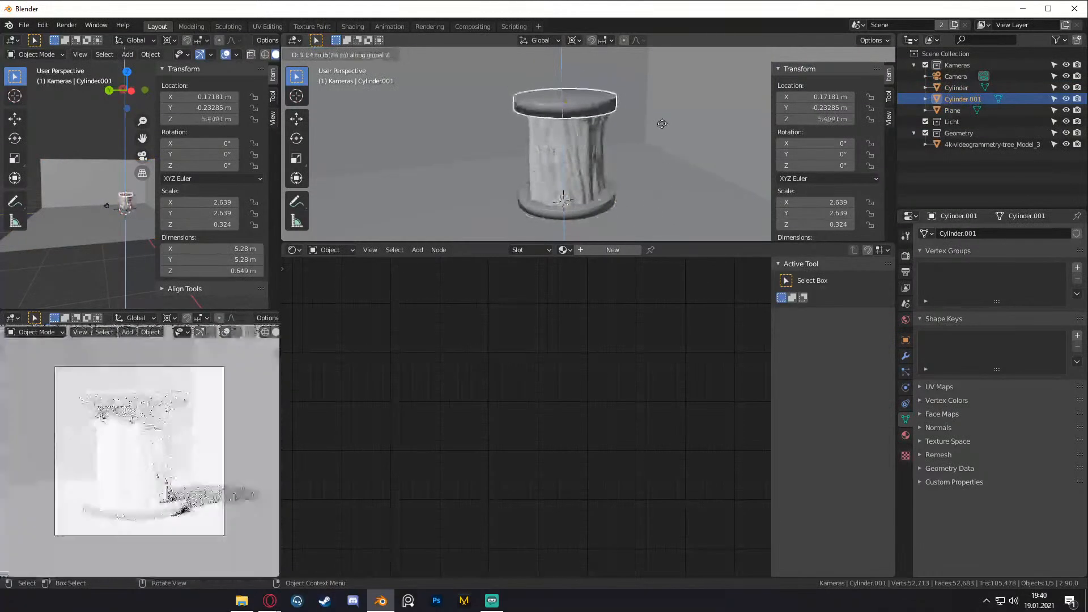
pyautogui.click(627, 165)
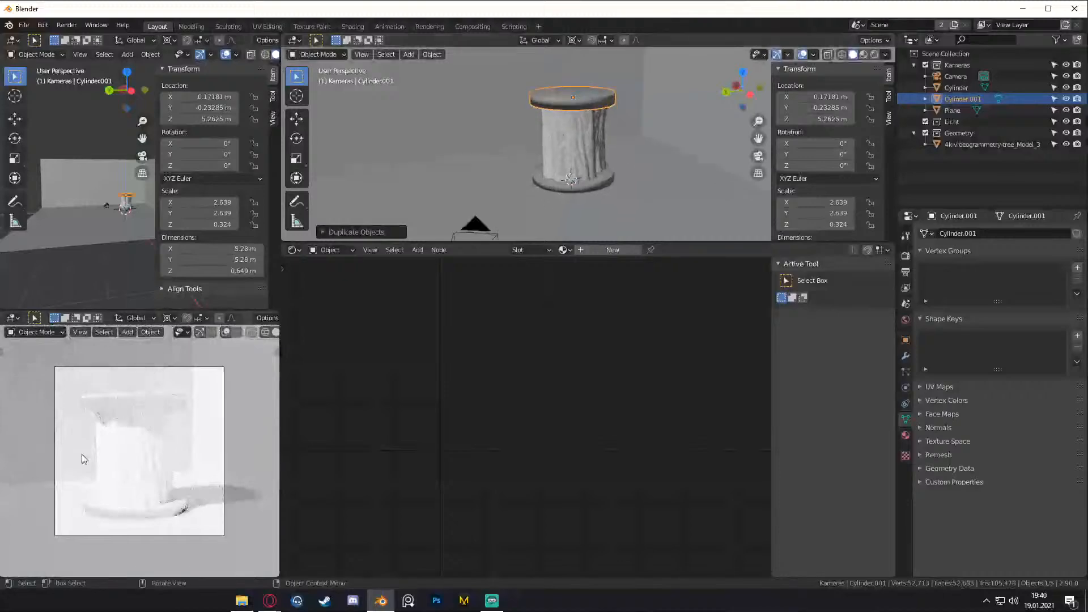
pyautogui.moveTo(573, 152); pyautogui.dragTo(605, 163, button='middle')
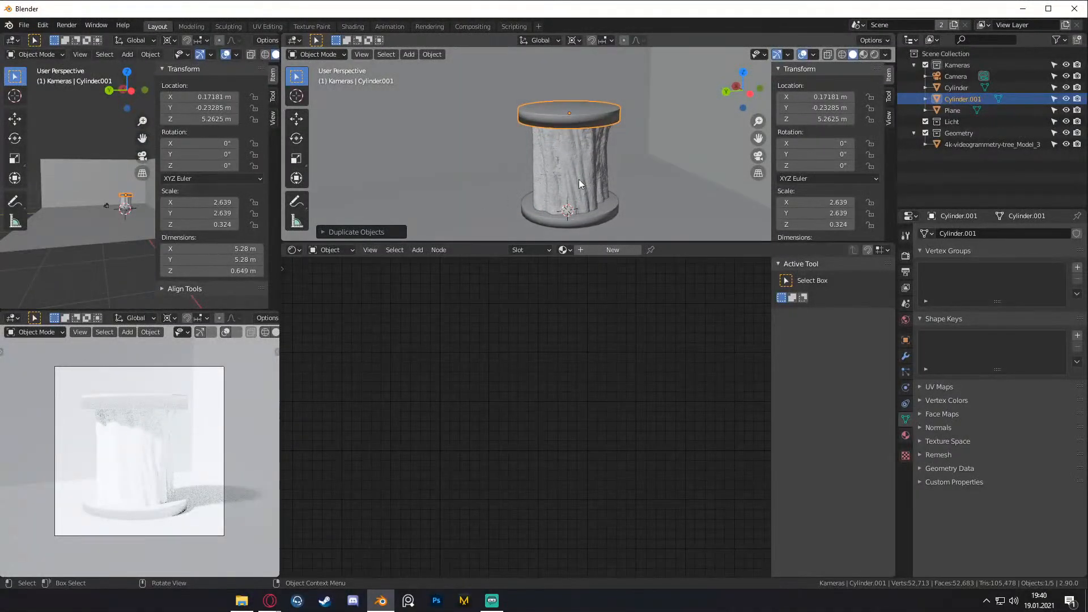
# - Examine the trunk, its two discs, the camera and the surrounding backdrop from several angles and distances
pyautogui.click(601, 137)
pyautogui.scroll(1, 609, 138)
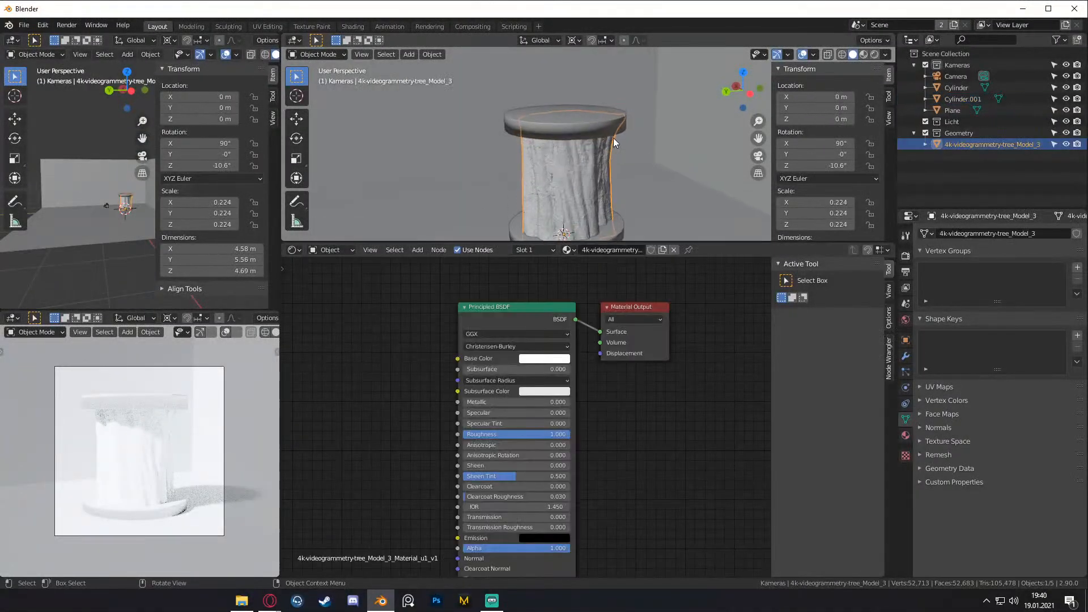
pyautogui.click(612, 126)
pyautogui.keyDown('shift'); pyautogui.moveTo(625, 167); pyautogui.dragTo(600, 157, button='middle'); pyautogui.keyUp('shift')
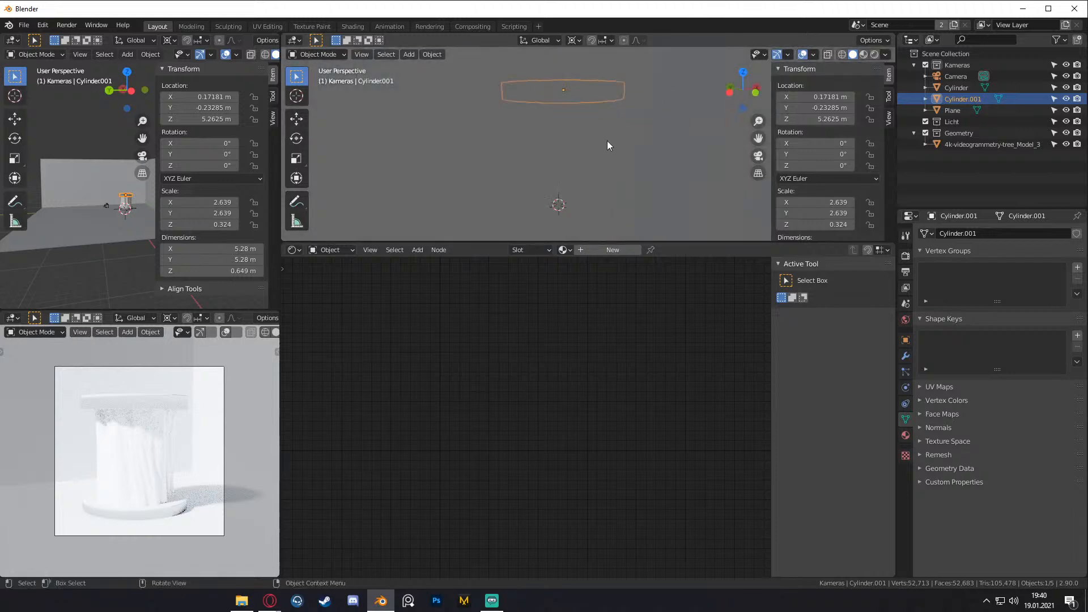
pyautogui.moveTo(607, 141); pyautogui.dragTo(572, 142)
pyautogui.moveTo(572, 142); pyautogui.dragTo(655, 143, button='middle')
pyautogui.click(655, 143)
pyautogui.scroll(-5, 600, 152)
pyautogui.click(354, 121)
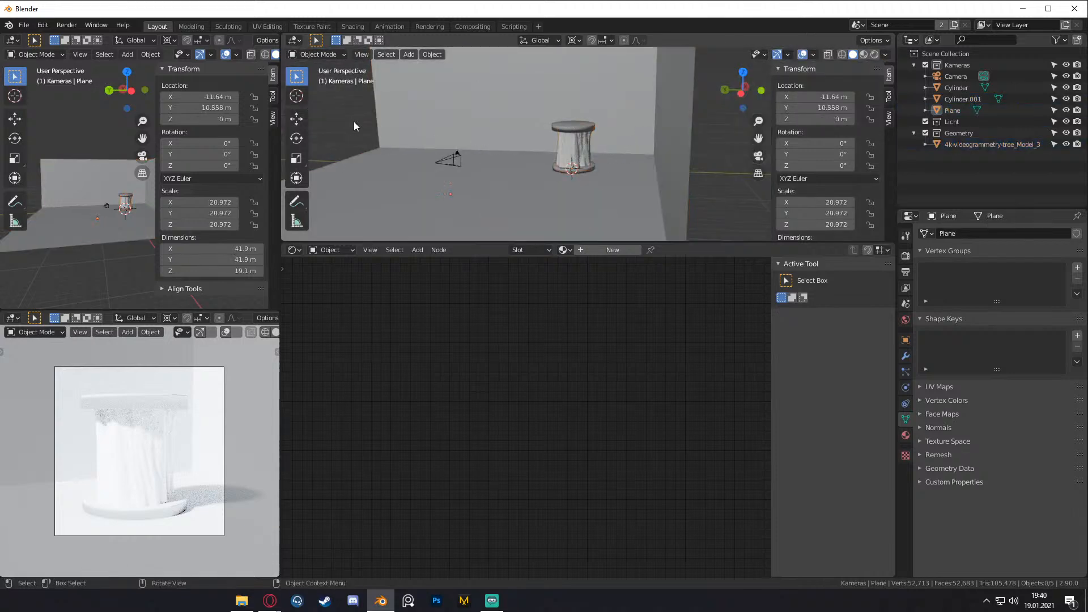
pyautogui.click(638, 179)
pyautogui.click(729, 208)
pyautogui.moveTo(712, 184); pyautogui.dragTo(676, 153)
pyautogui.click(724, 200)
pyautogui.scroll(3, 591, 176)
pyautogui.click(573, 155)
pyautogui.click(583, 158)
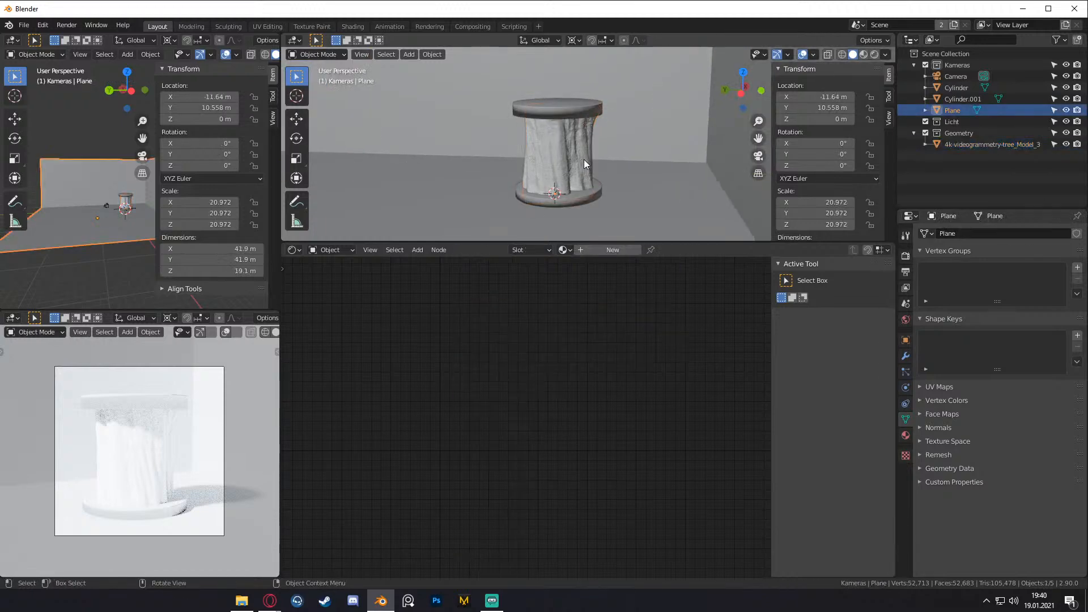
pyautogui.click(584, 158)
pyautogui.click(586, 99)
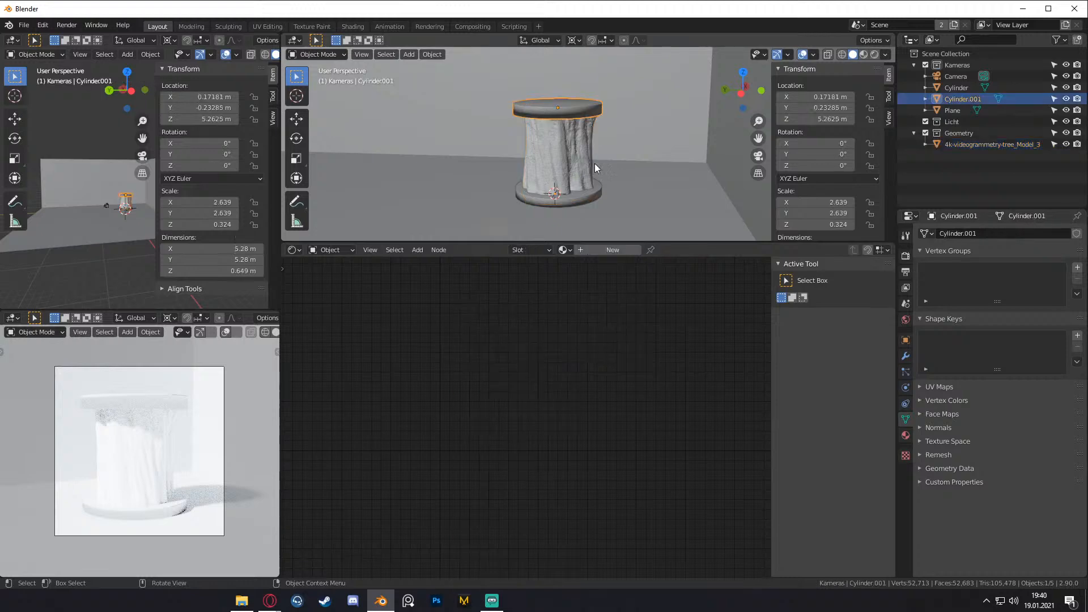
pyautogui.scroll(1, 596, 162)
pyautogui.keyDown('shift'); pyautogui.moveTo(596, 162); pyautogui.dragTo(630, 162, button='middle'); pyautogui.keyUp('shift')
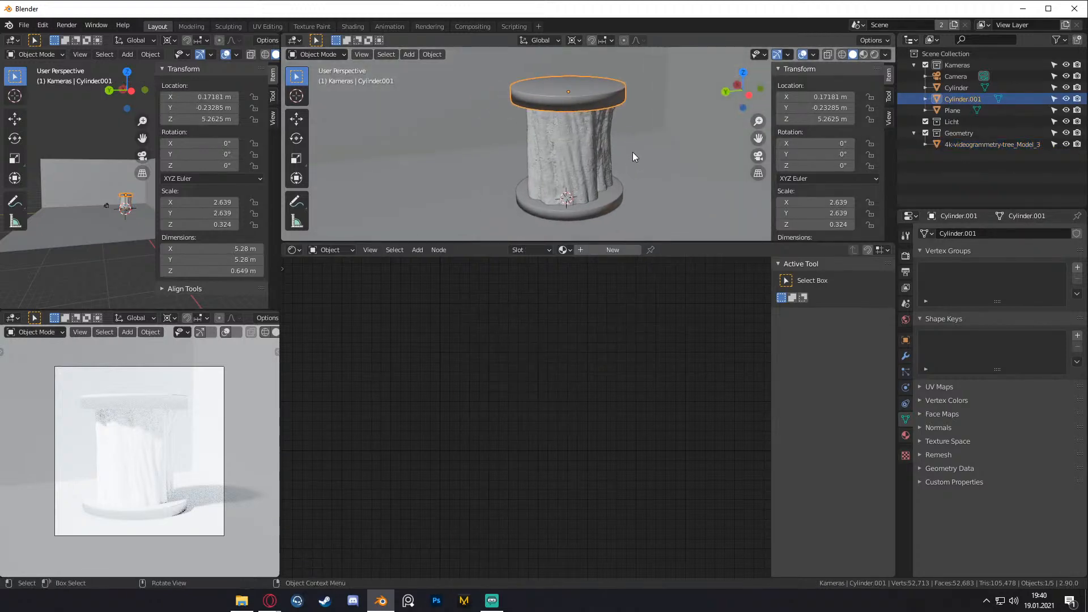
pyautogui.scroll(-5, 635, 155)
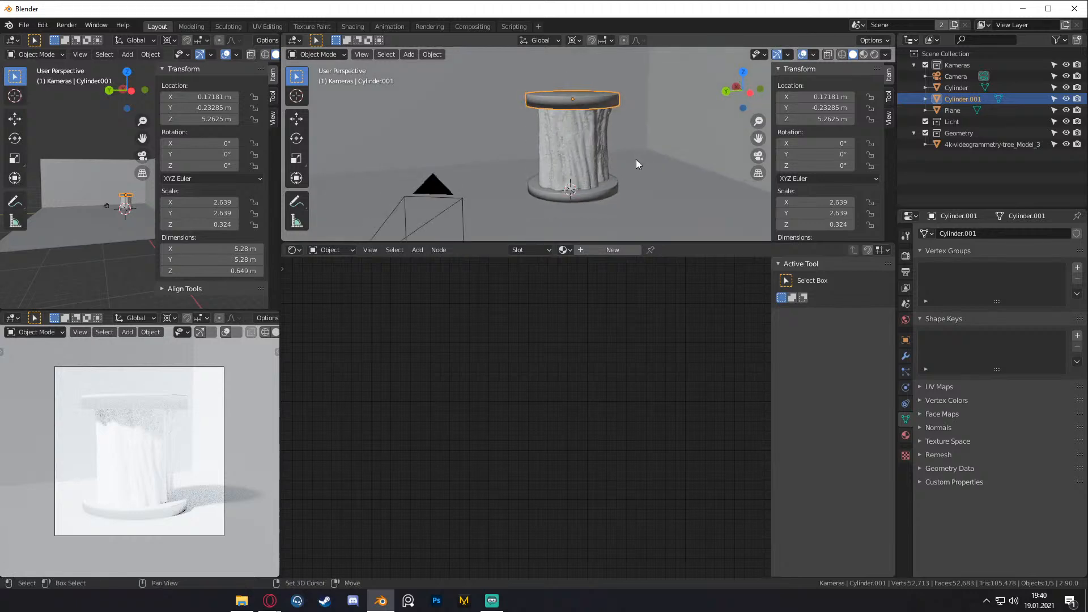
pyautogui.scroll(-2, 625, 164)
pyautogui.moveTo(623, 166)
pyautogui.mouseDown(button='middle')
pyautogui.moveTo(540, 165)
pyautogui.moveTo(619, 177)
pyautogui.mouseUp(button='middle')
pyautogui.click(484, 179)
pyautogui.scroll(2, 484, 179)
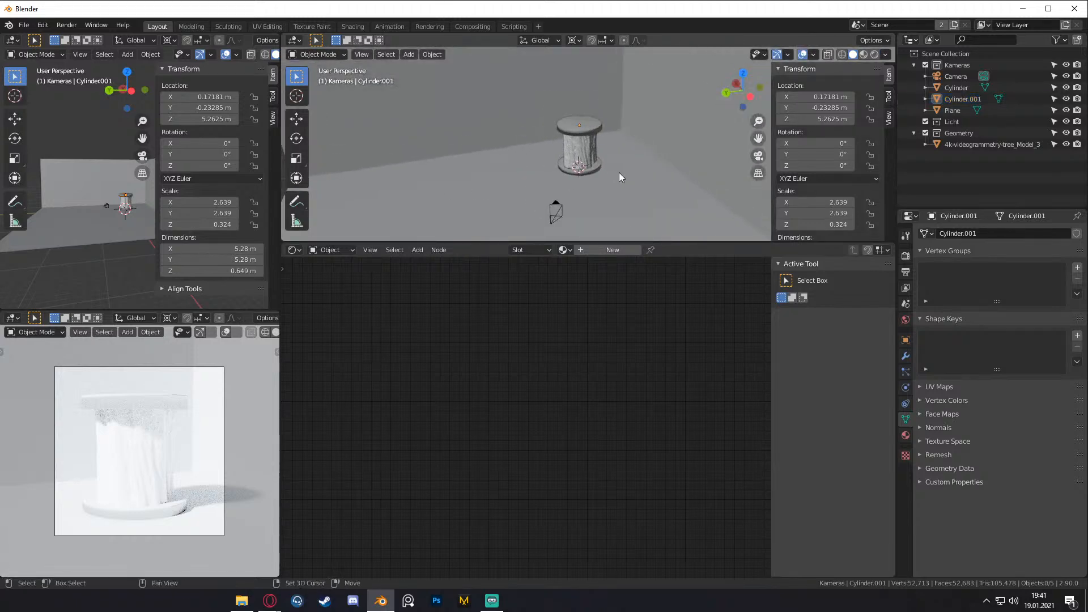
pyautogui.click(586, 149)
pyautogui.scroll(2, 607, 169)
pyautogui.scroll(-4, 617, 148)
pyautogui.scroll(4, 620, 168)
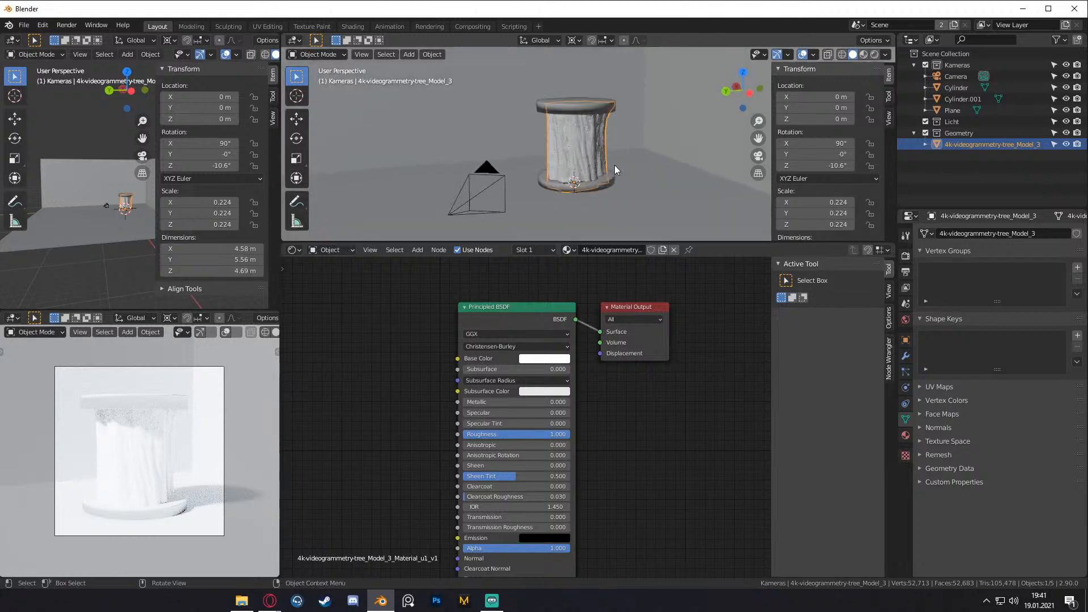
pyautogui.scroll(-5, 614, 165)
pyautogui.click(607, 172)
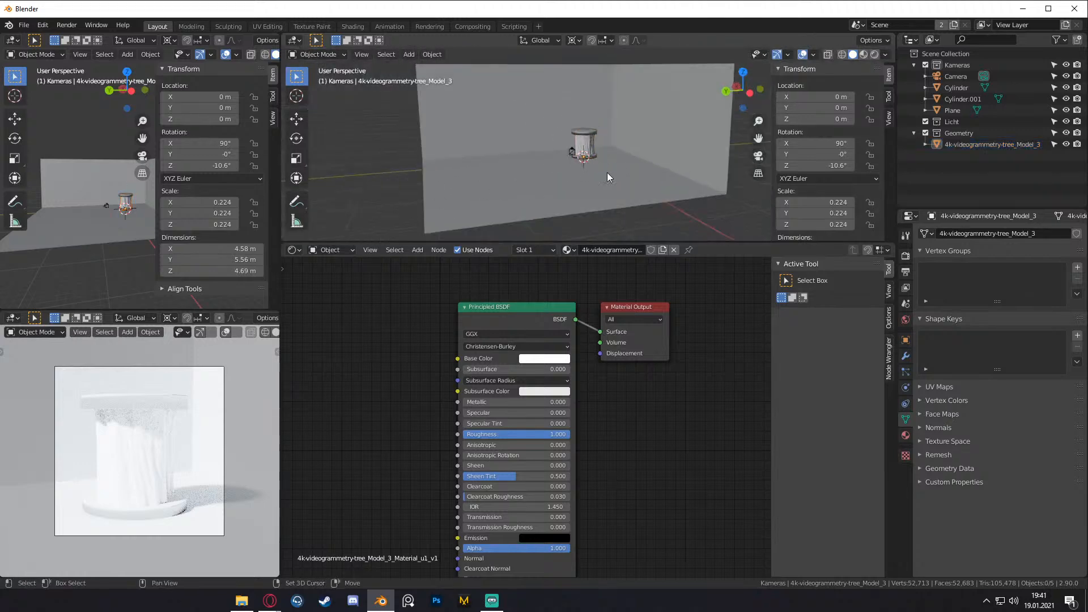
# - Place the 3D cursor on the floor beside the trunk and add a path curve there
pyautogui.scroll(6, 600, 164)
pyautogui.hotkey('shift', 'a')
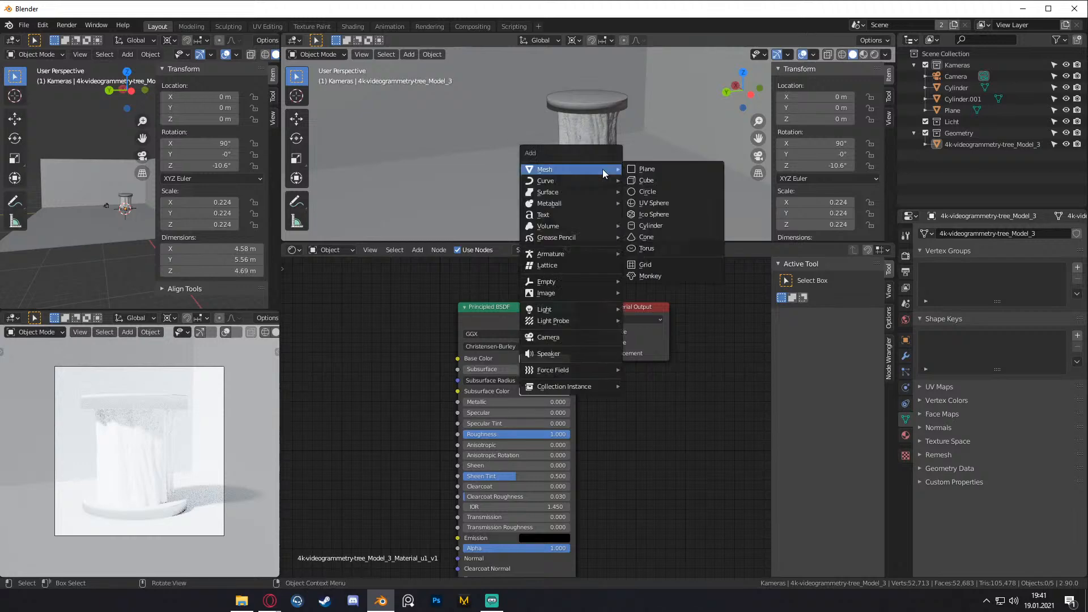
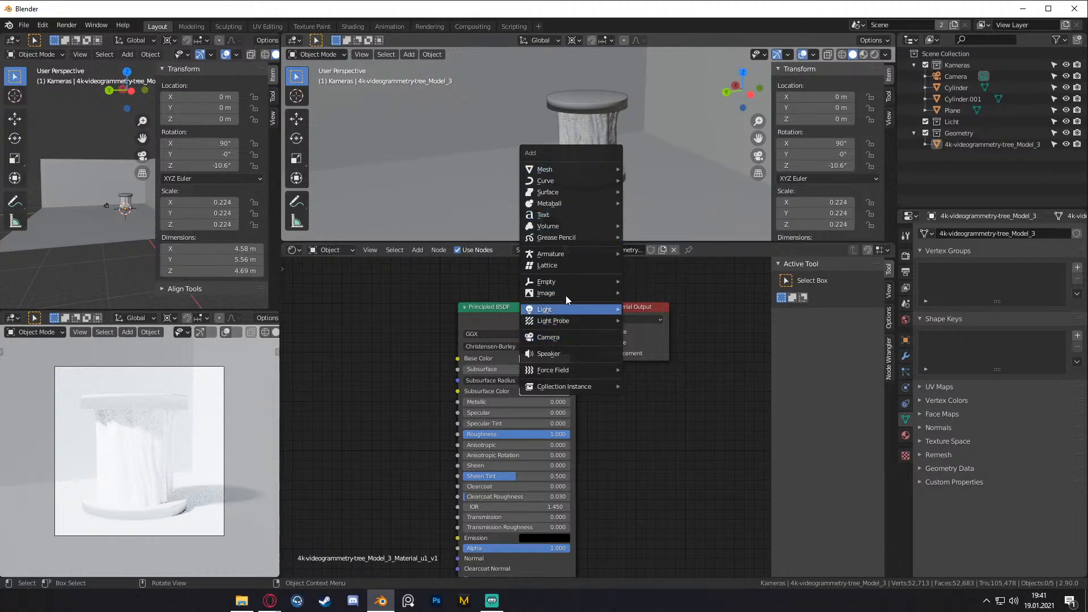
pyautogui.keyDown('shift'); pyautogui.rightClick(640, 184); pyautogui.keyUp('shift')
pyautogui.hotkey('shift', 'a')
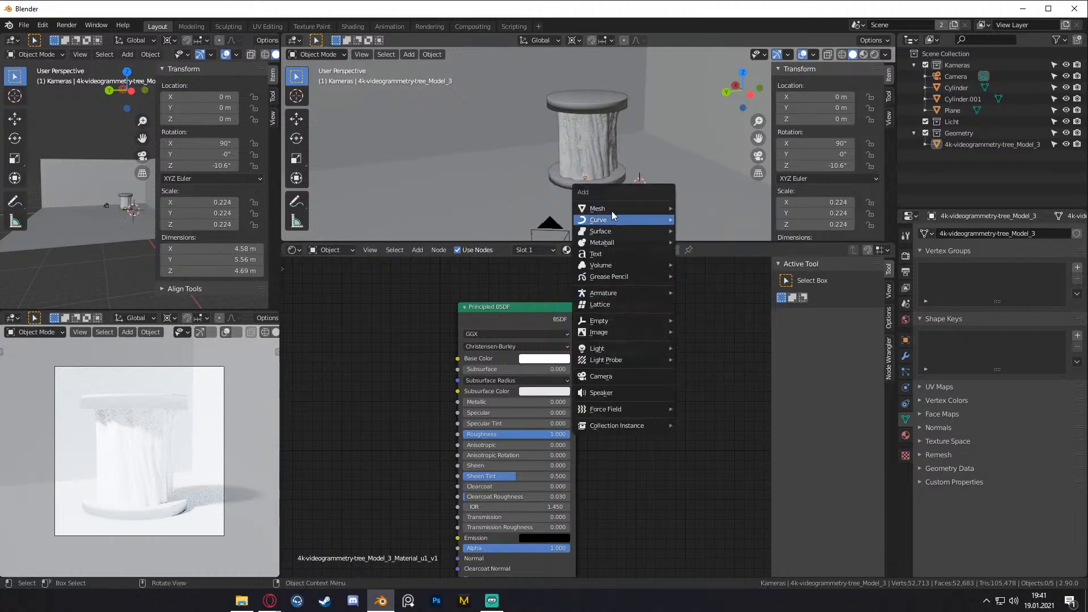
pyautogui.moveTo(610, 215)
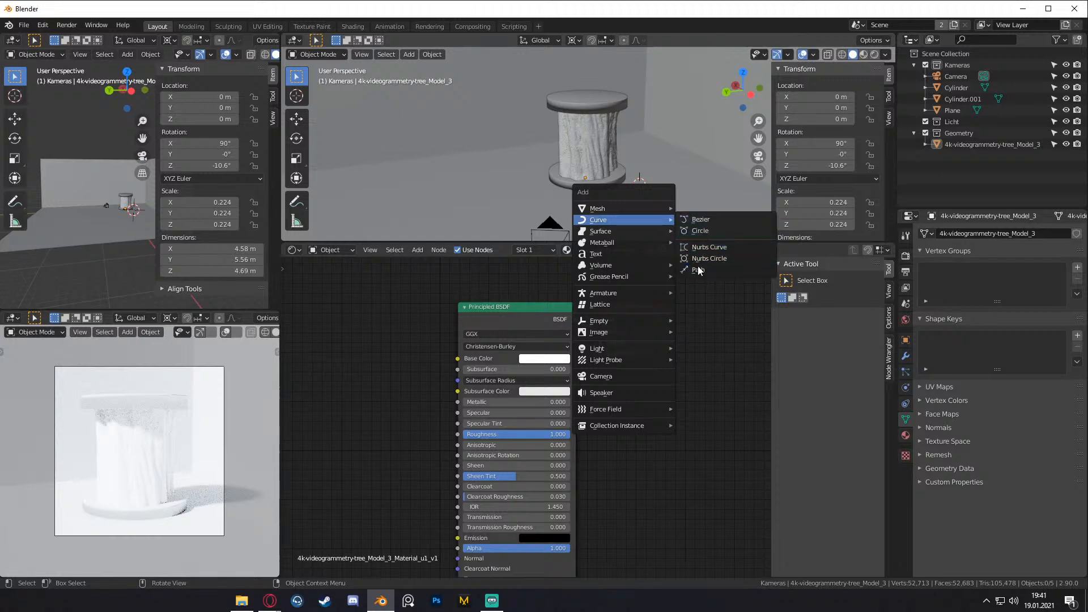
pyautogui.click(698, 270)
pyautogui.scroll(-3, 675, 193)
pyautogui.moveTo(674, 193); pyautogui.dragTo(634, 175, button='middle')
pyautogui.scroll(4, 633, 175)
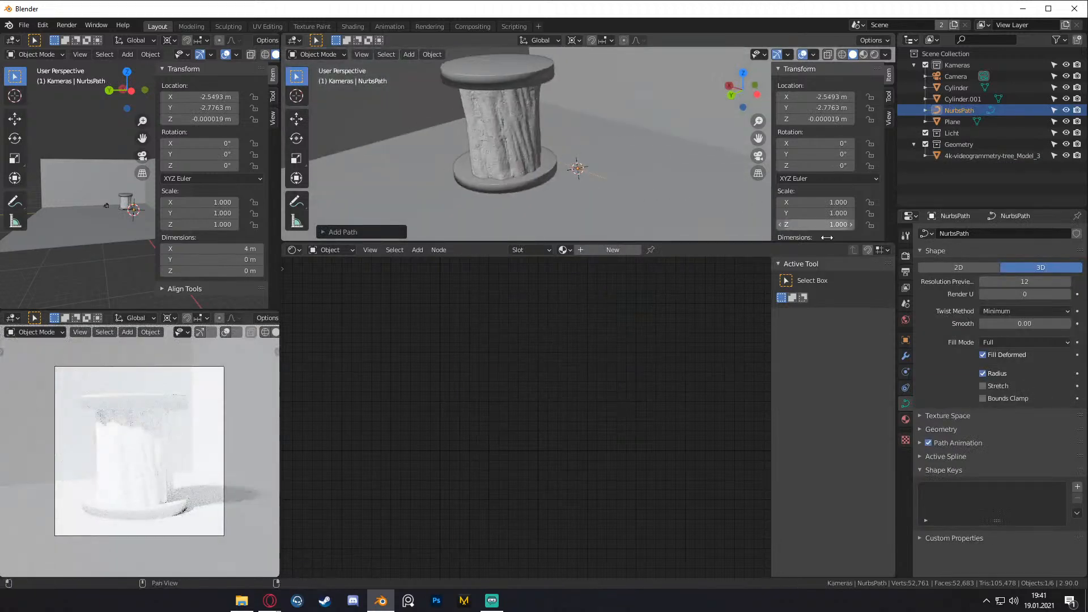
# - Give the path curve a bevel depth of 0.26 m and set its geometry offset to 0 m
pyautogui.click(907, 357)
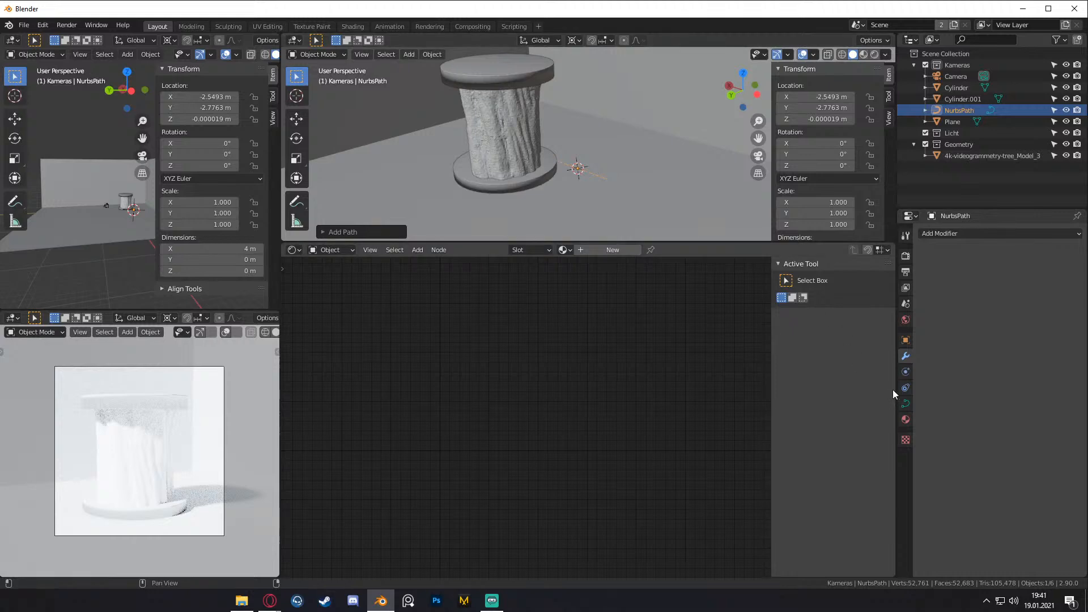
pyautogui.click(907, 376)
pyautogui.click(906, 403)
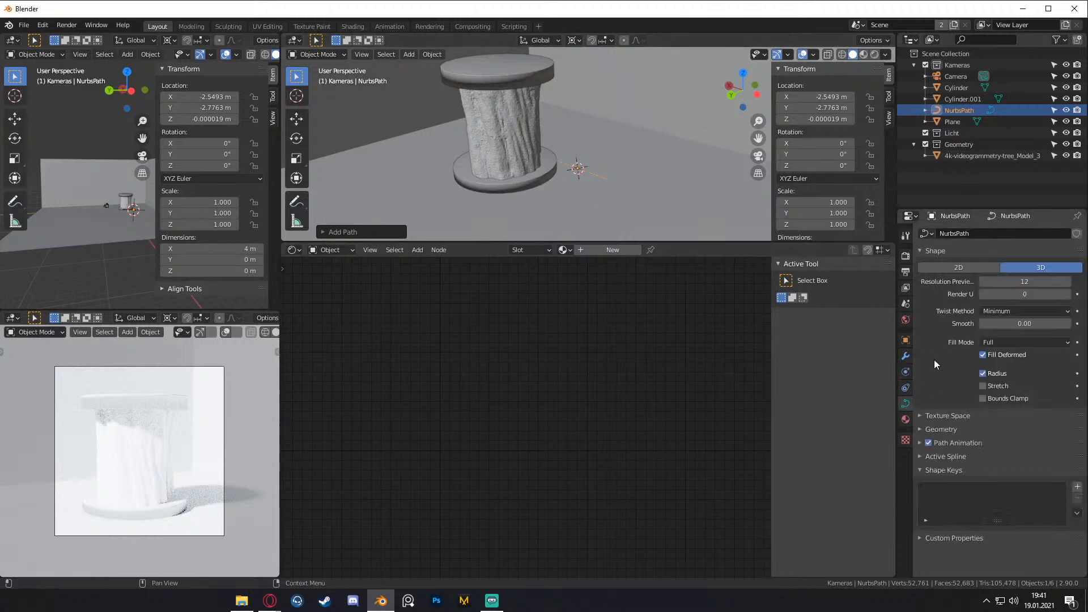
pyautogui.click(921, 430)
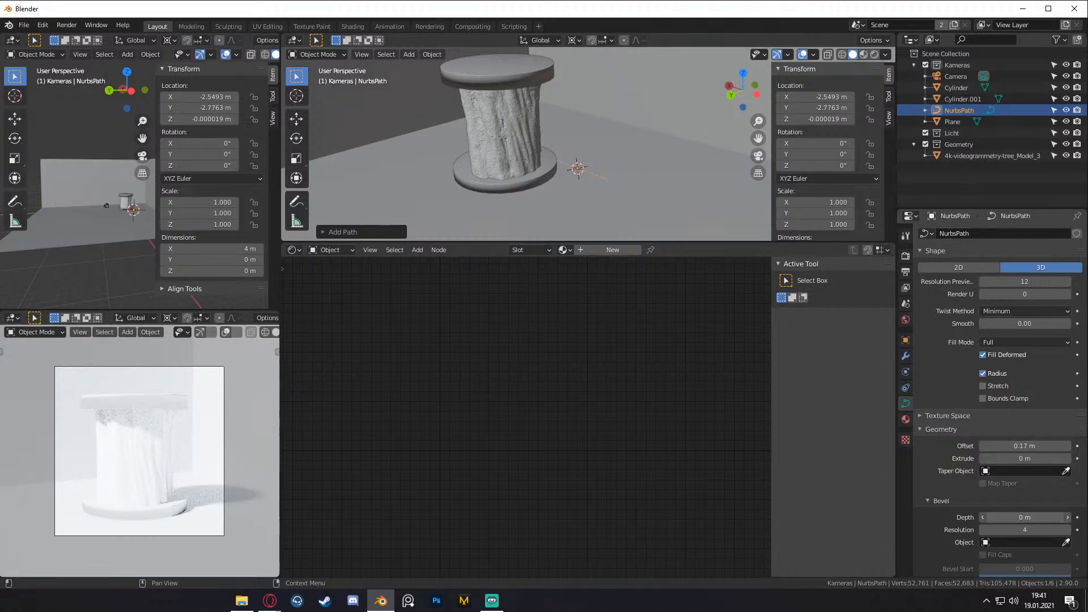
pyautogui.moveTo(1025, 518); pyautogui.dragTo(1040, 517)
pyautogui.moveTo(1027, 446); pyautogui.dragTo(986, 446)
pyautogui.scroll(2, 651, 233)
pyautogui.moveTo(655, 180); pyautogui.dragTo(621, 193, button='middle')
pyautogui.scroll(-3, 646, 166)
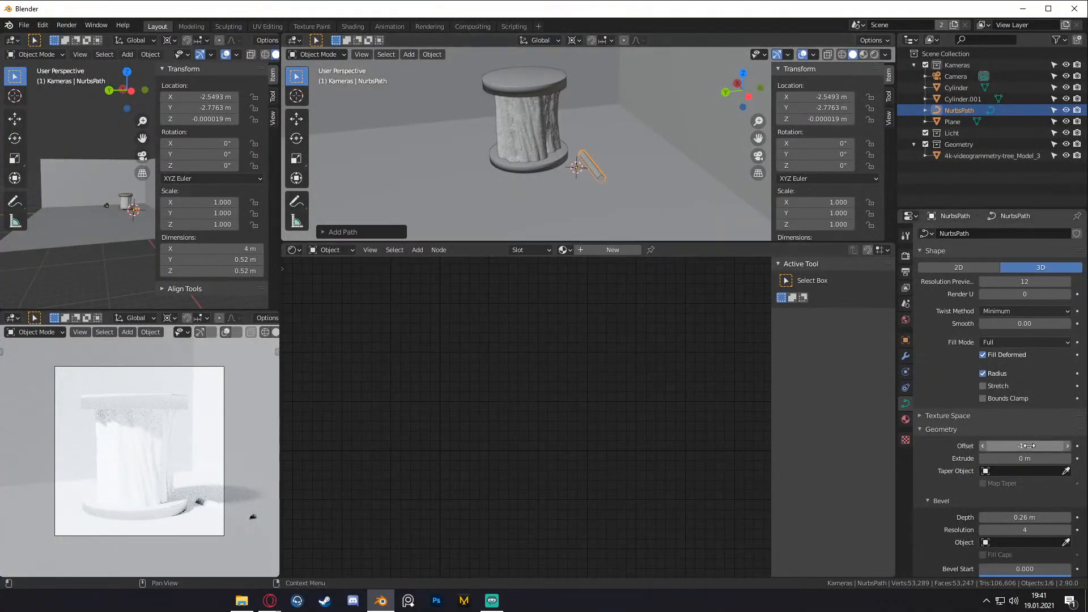
pyautogui.write('0')
pyautogui.press('Return')
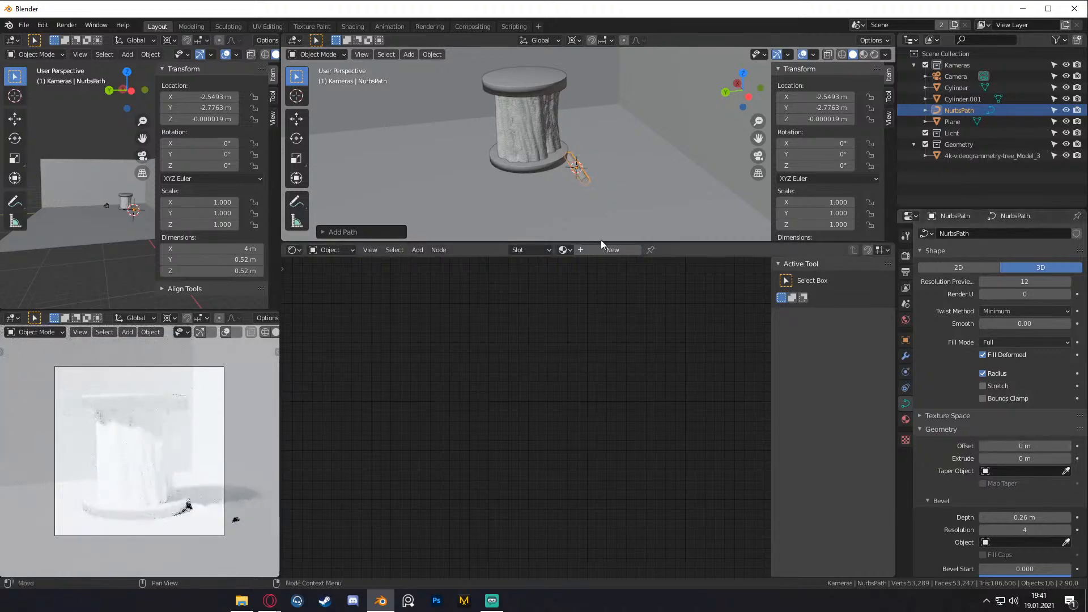
# - Raise the path curve along Z to about 3.76 m, beside the upper part of the trunk
pyautogui.moveTo(639, 166); pyautogui.dragTo(656, 185, button='middle')
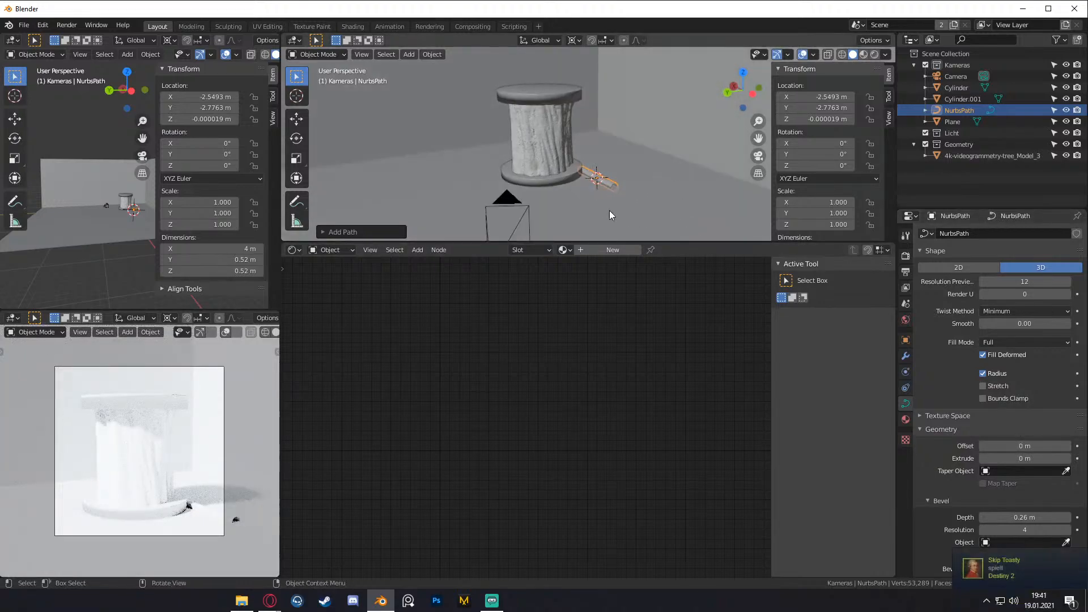
pyautogui.scroll(4, 624, 187)
pyautogui.press('Tab')
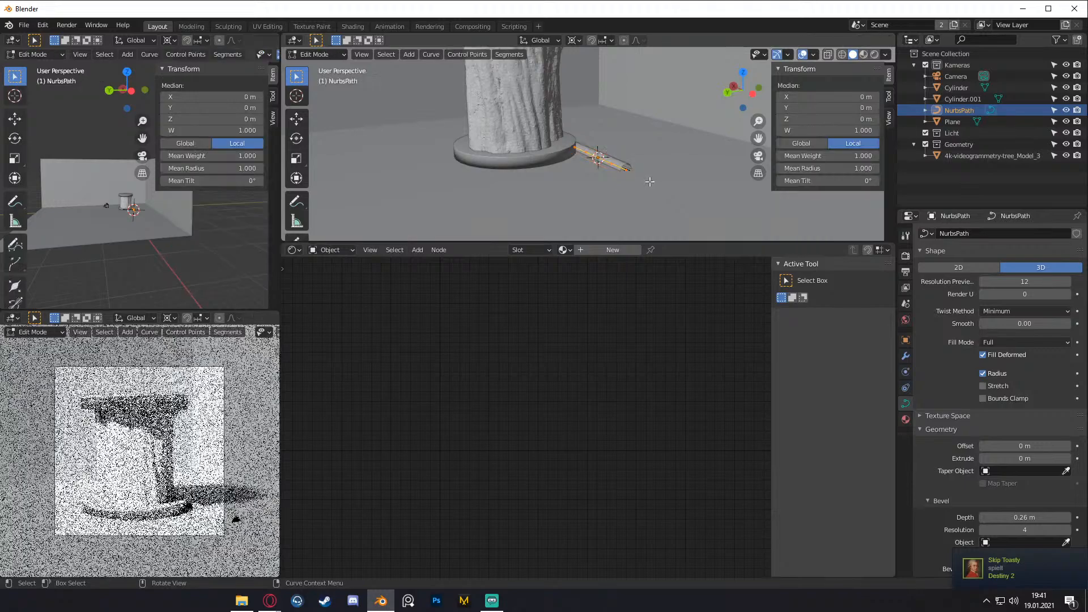
pyautogui.press('Tab')
pyautogui.press('g')
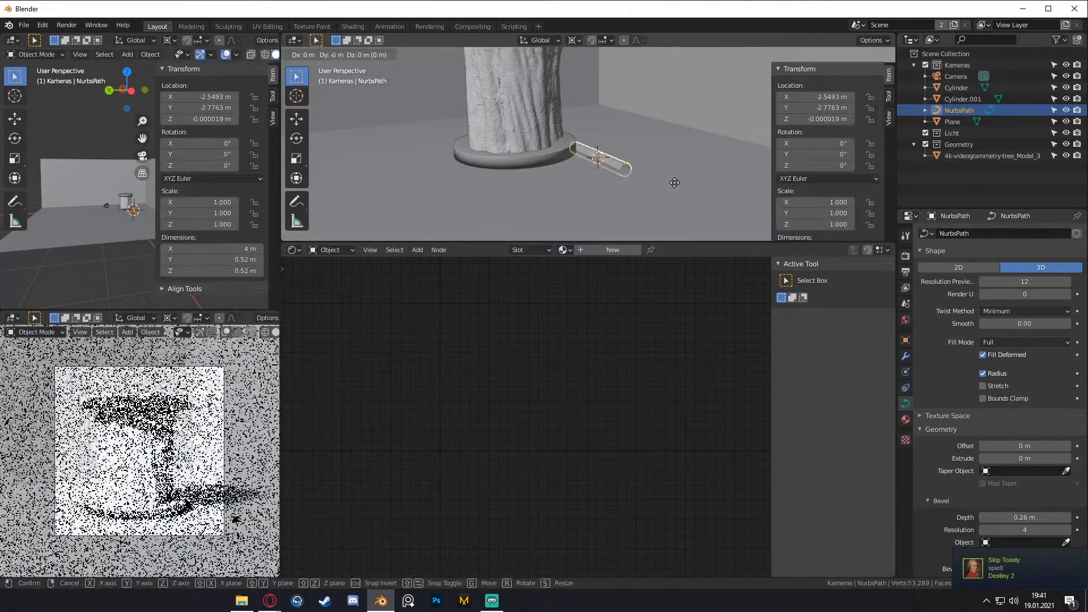
pyautogui.click(662, 157)
pyautogui.moveTo(662, 157); pyautogui.dragTo(642, 116, button='middle')
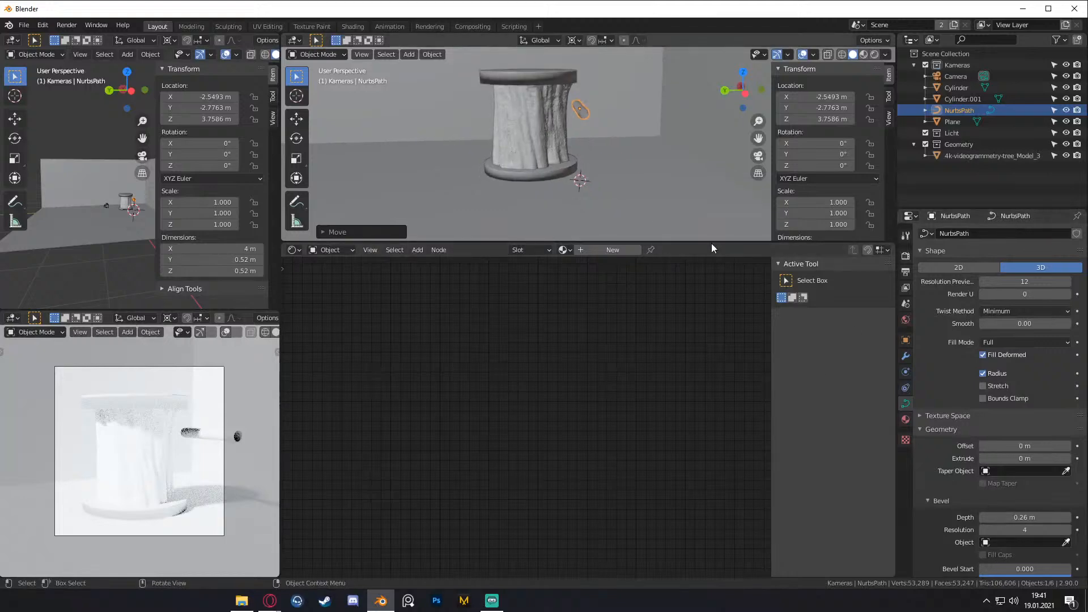
# - Set the path curve's bevel depth to 0.3 m
pyautogui.scroll(-4, 936, 488)
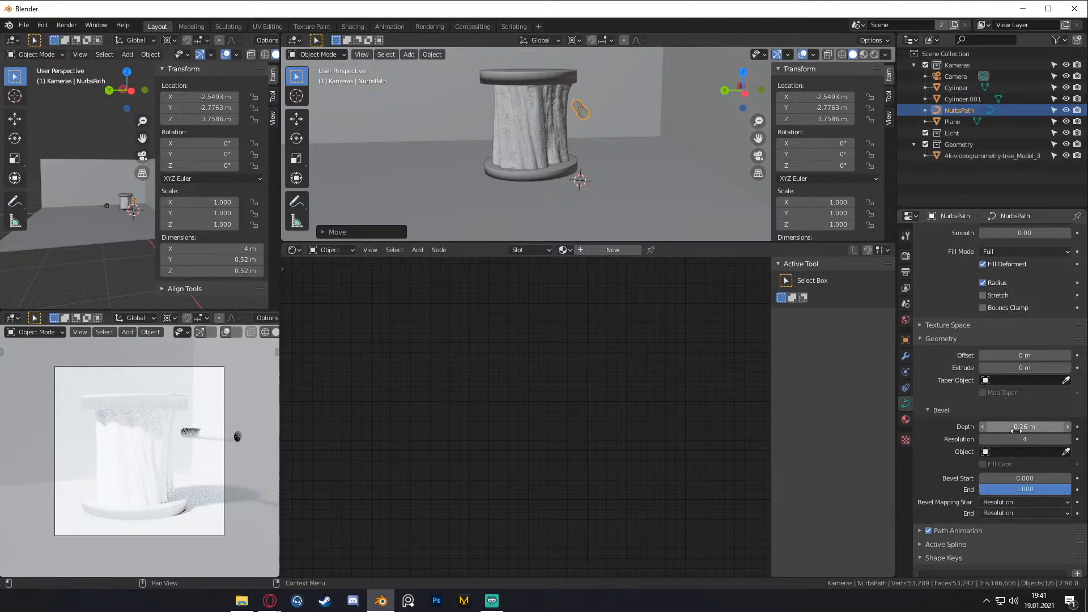
pyautogui.moveTo(1025, 426); pyautogui.dragTo(1049, 426)
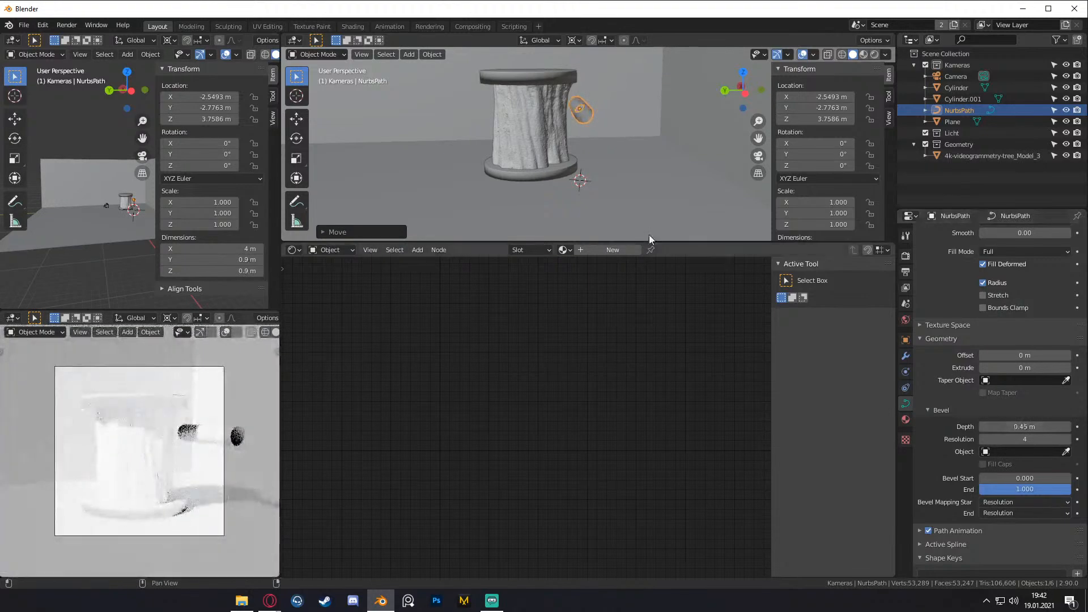
pyautogui.press('Return')
pyautogui.click(1027, 428)
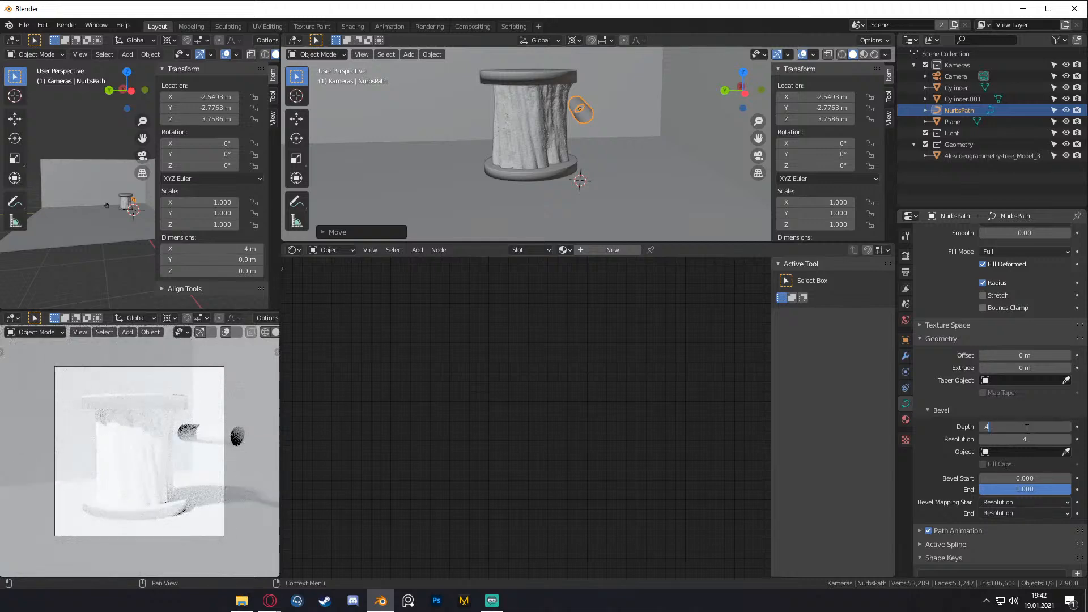
pyautogui.write('.3')
pyautogui.press('Return')
pyautogui.moveTo(614, 198); pyautogui.dragTo(607, 149, button='middle')
pyautogui.scroll(1, 615, 116)
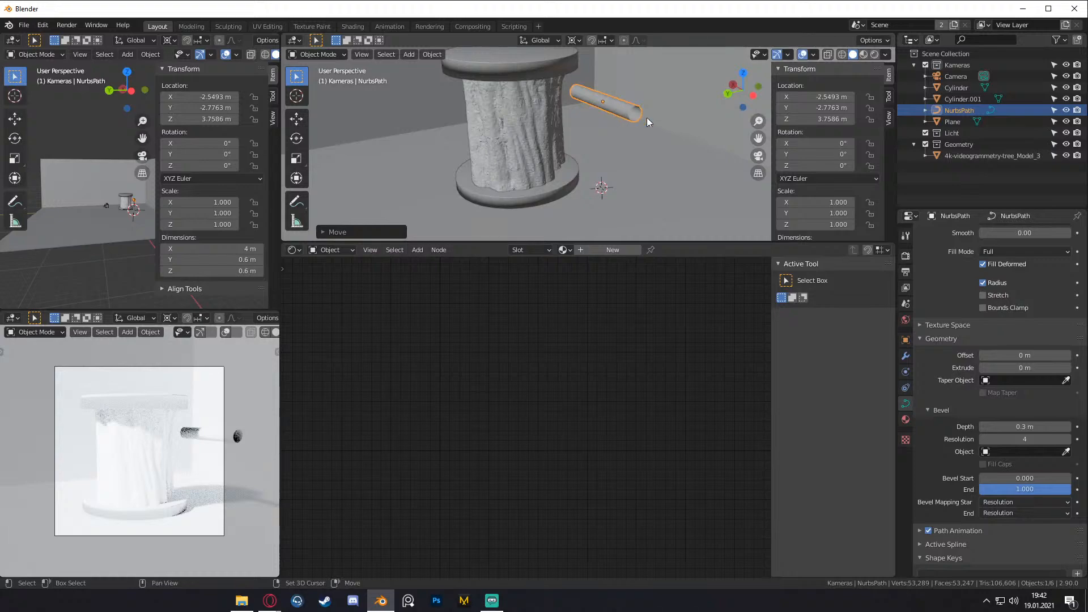
# - Delete the three middle control points of the path, keeping only its two end points
pyautogui.keyDown('shift'); pyautogui.moveTo(648, 117); pyautogui.dragTo(647, 175, button='middle'); pyautogui.keyUp('shift')
pyautogui.press('Tab')
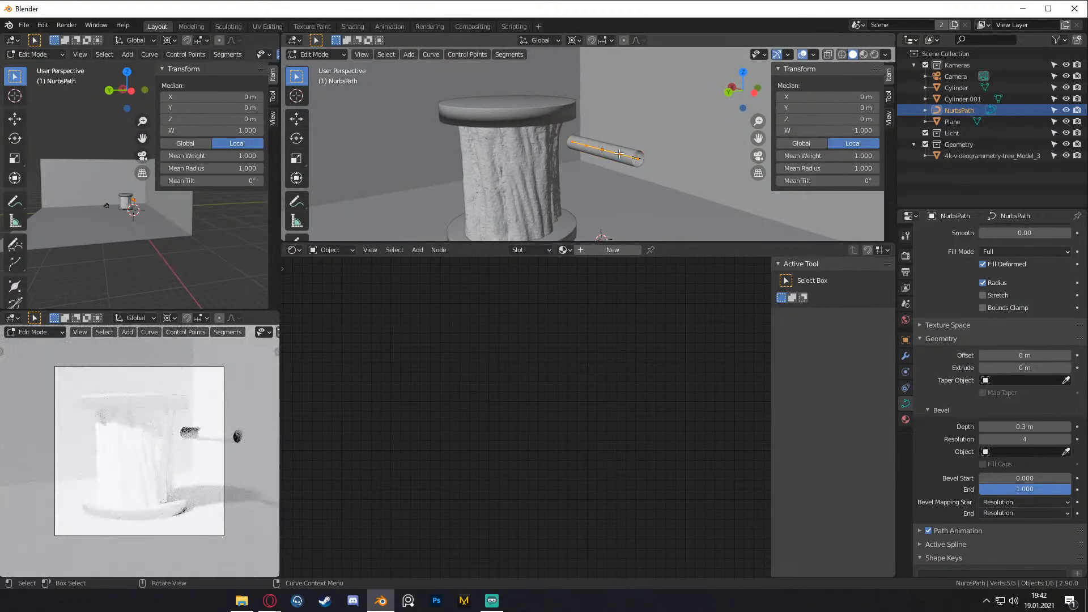
pyautogui.click(620, 153)
pyautogui.keyDown('shift'); pyautogui.click(603, 149); pyautogui.keyUp('shift')
pyautogui.keyDown('shift'); pyautogui.click(587, 146); pyautogui.keyUp('shift')
pyautogui.press('x')
pyautogui.click(622, 173)
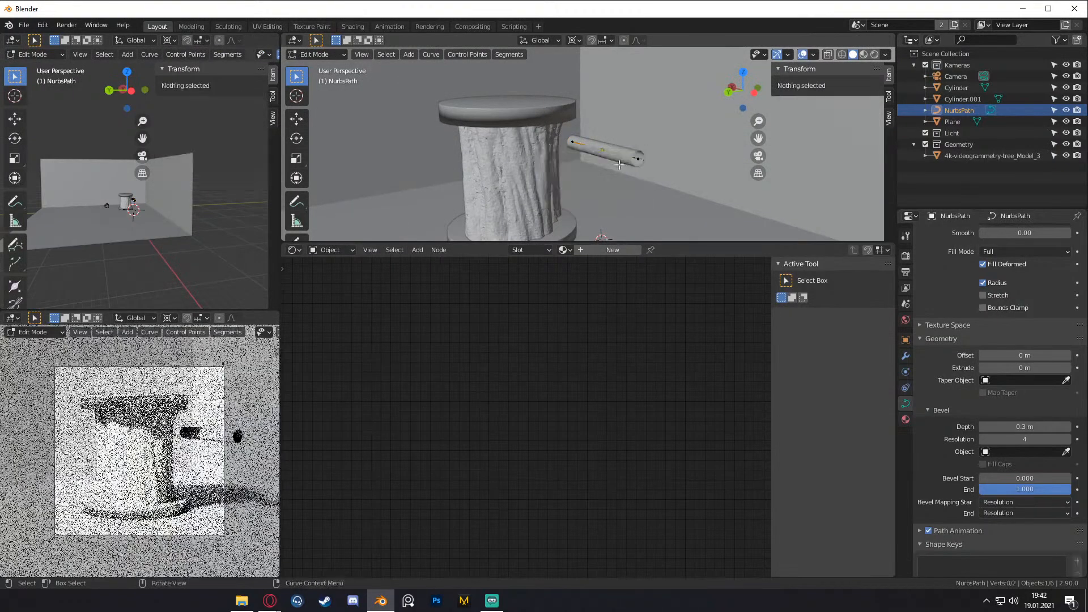
# - Isolate the curve with its trunk-side end point selected, set the pivot to Active Element and enable face snapping
pyautogui.click(572, 142)
pyautogui.moveTo(629, 183)
pyautogui.mouseDown(button='middle')
pyautogui.moveTo(643, 168)
pyautogui.moveTo(616, 191)
pyautogui.mouseUp(button='middle')
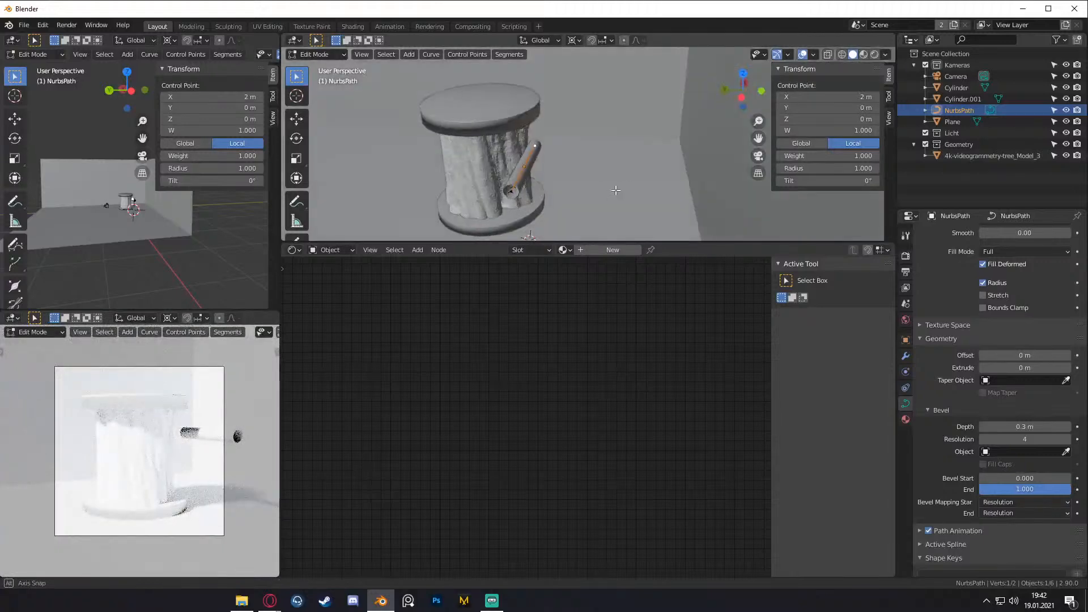
pyautogui.press('/')
pyautogui.click(593, 39)
pyautogui.click(574, 40)
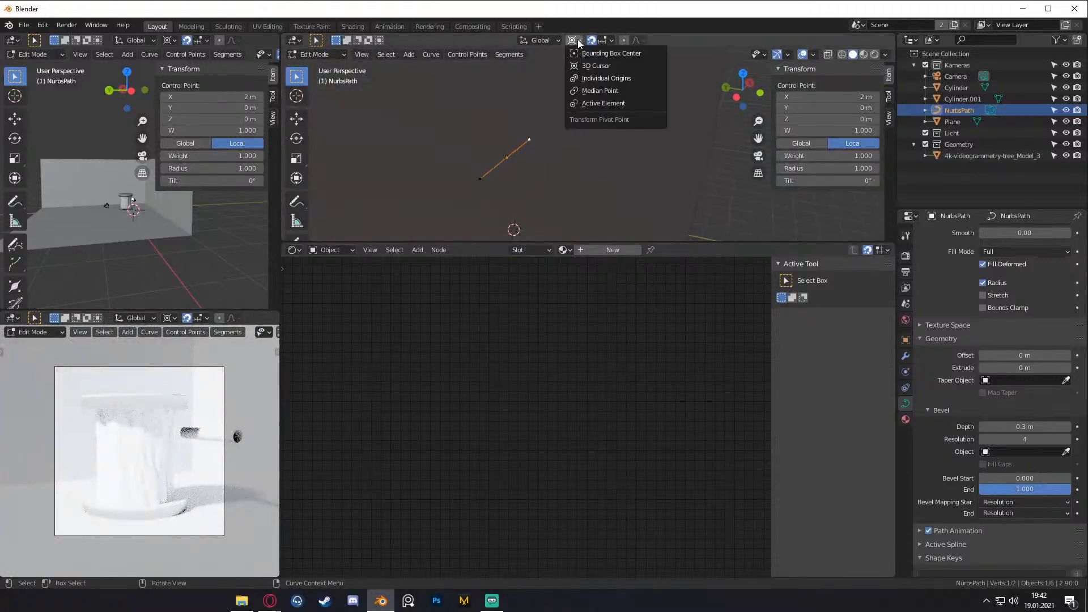
pyautogui.click(573, 40)
pyautogui.click(593, 103)
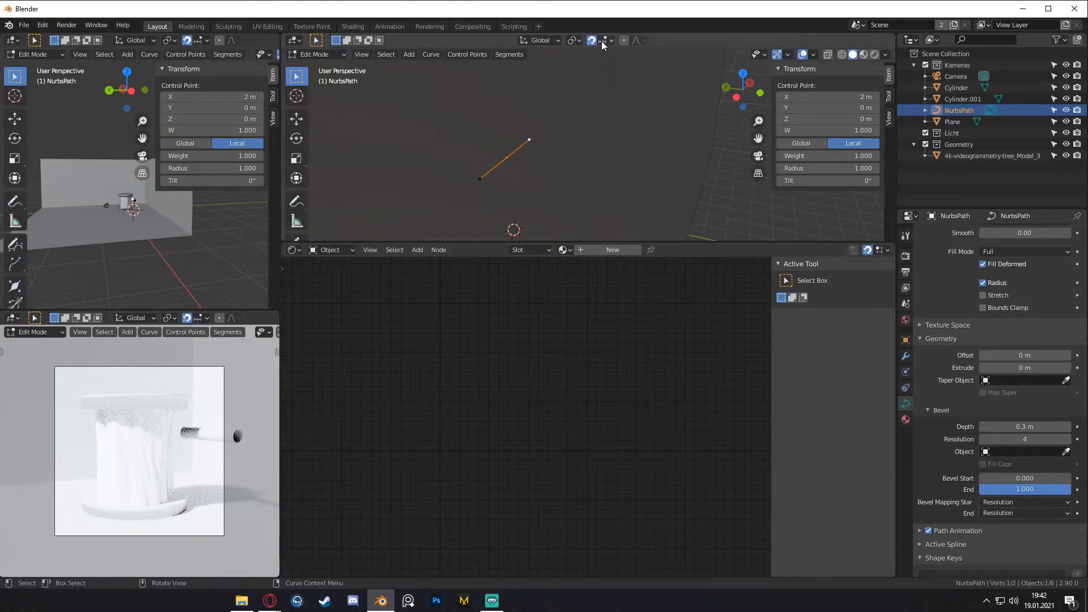
pyautogui.click(607, 40)
pyautogui.click(576, 107)
# - Snap the path's trunk-side end point onto the rim of the top disc
pyautogui.moveTo(519, 153); pyautogui.dragTo(618, 79, button='middle')
pyautogui.press('g')
pyautogui.click(591, 127)
pyautogui.scroll(-3, 665, 118)
# - Turn off snapping, raise the path's free end above the disc and extrude a second segment sloping down from it
pyautogui.click(610, 146)
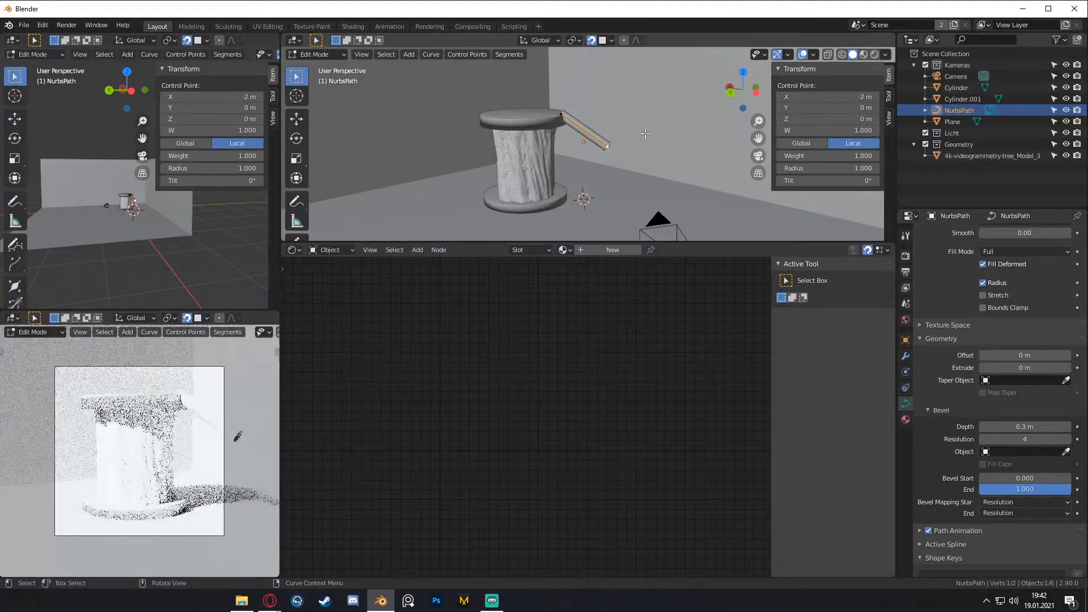
pyautogui.click(593, 41)
pyautogui.moveTo(646, 147)
pyautogui.mouseDown(button='middle')
pyautogui.moveTo(674, 122)
pyautogui.moveTo(669, 99)
pyautogui.moveTo(661, 131)
pyautogui.moveTo(655, 101)
pyautogui.moveTo(645, 148)
pyautogui.mouseUp(button='middle')
pyautogui.press('g')
pyautogui.click(661, 104)
pyautogui.press('e')
pyautogui.click(680, 119)
pyautogui.press('Tab')
pyautogui.scroll(1, 634, 118)
# - Add a Bezier spline inside the curve object at the 3D cursor
pyautogui.press('Tab')
pyautogui.press('a')
pyautogui.press('F3')
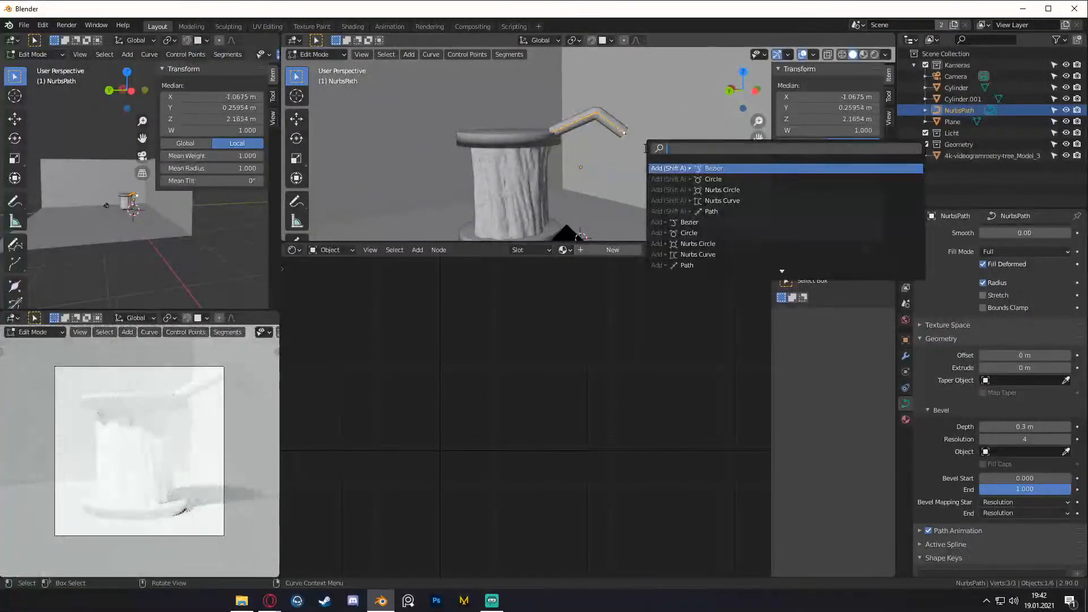
pyautogui.write('bezi')
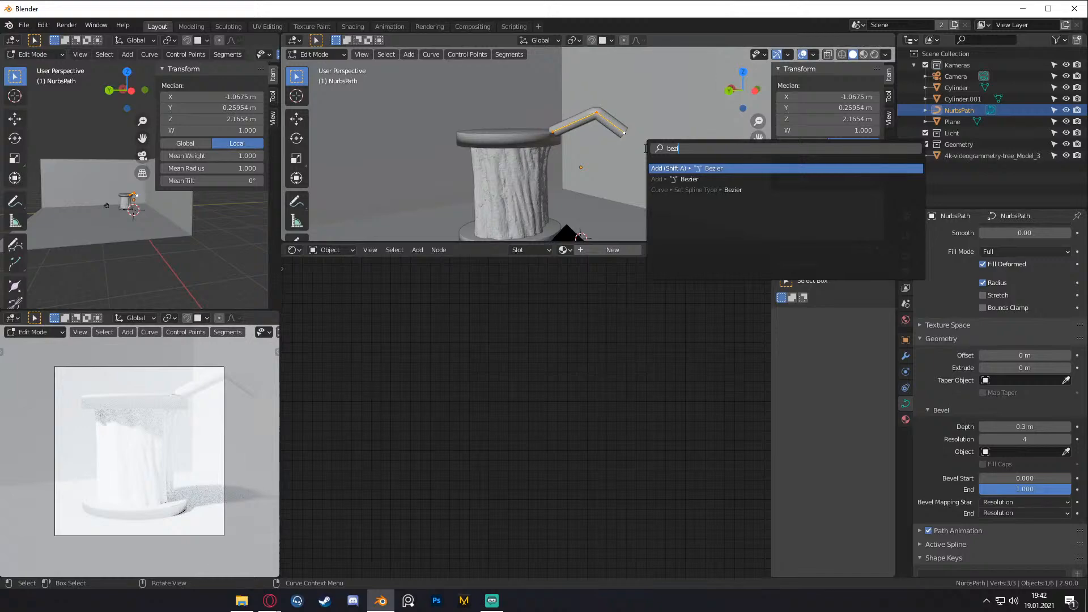
pyautogui.press('Return')
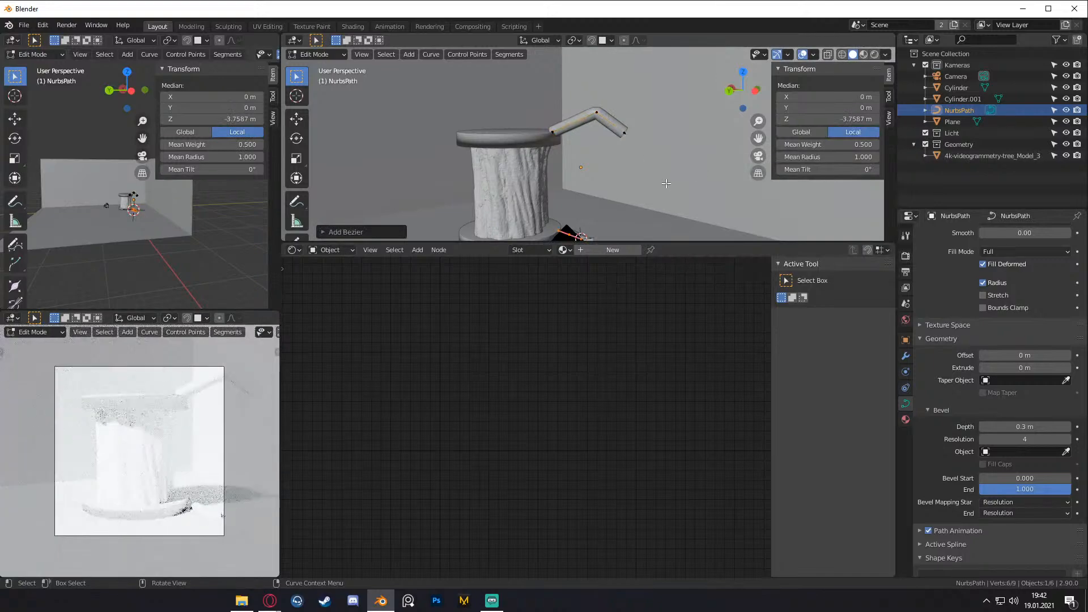
pyautogui.scroll(-2, 657, 169)
pyautogui.moveTo(656, 168); pyautogui.dragTo(642, 203, button='middle')
# - Try deleting the whole curve object, undo the deletion and reopen the curve for editing
pyautogui.press('Tab')
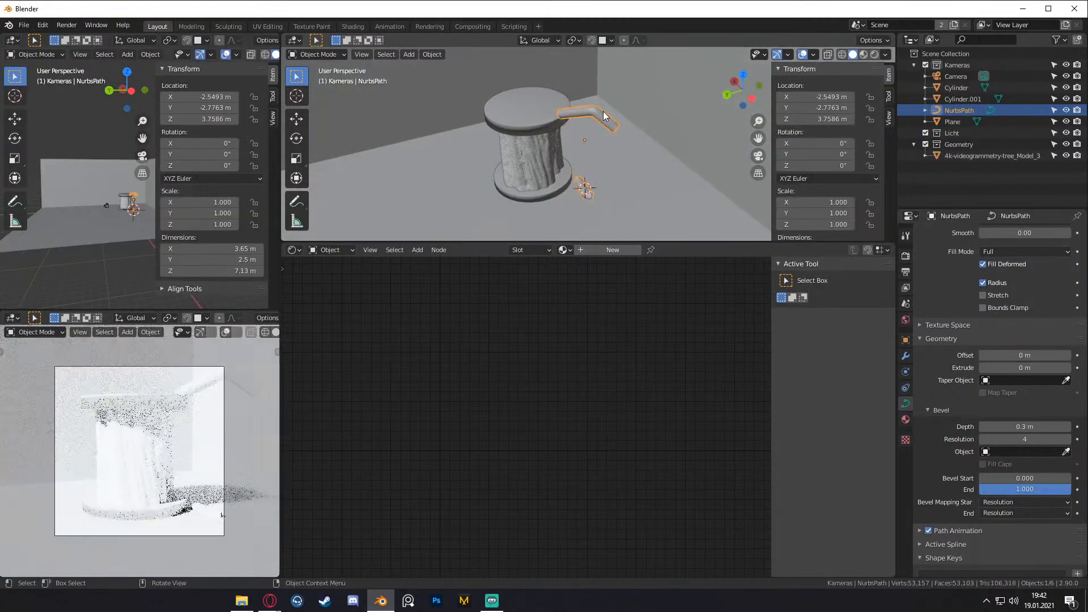
pyautogui.press('Delete')
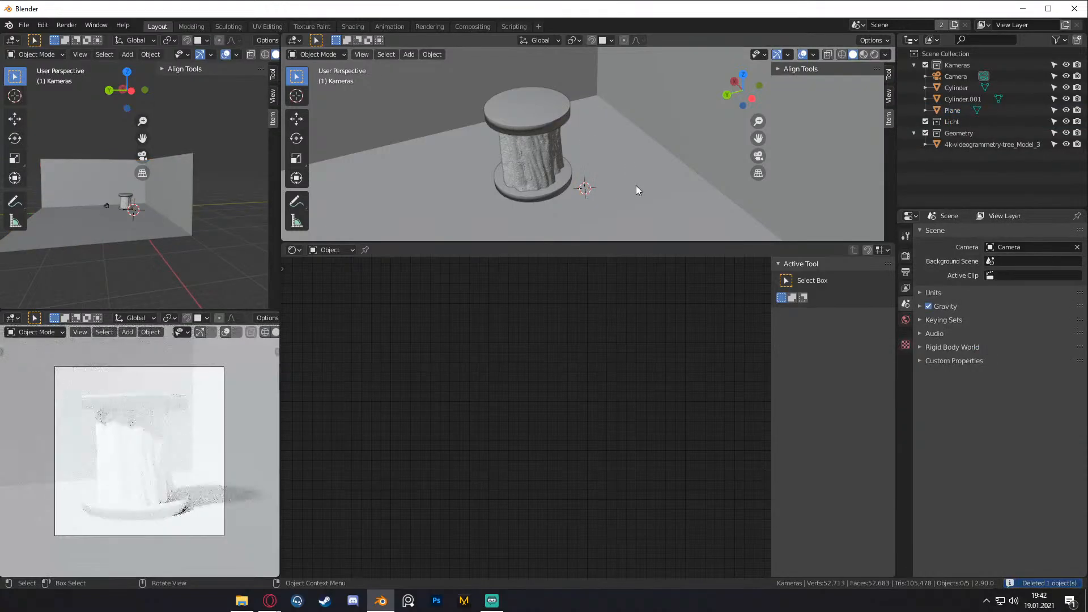
pyautogui.hotkey('ctrl', 'z')
pyautogui.click(636, 185)
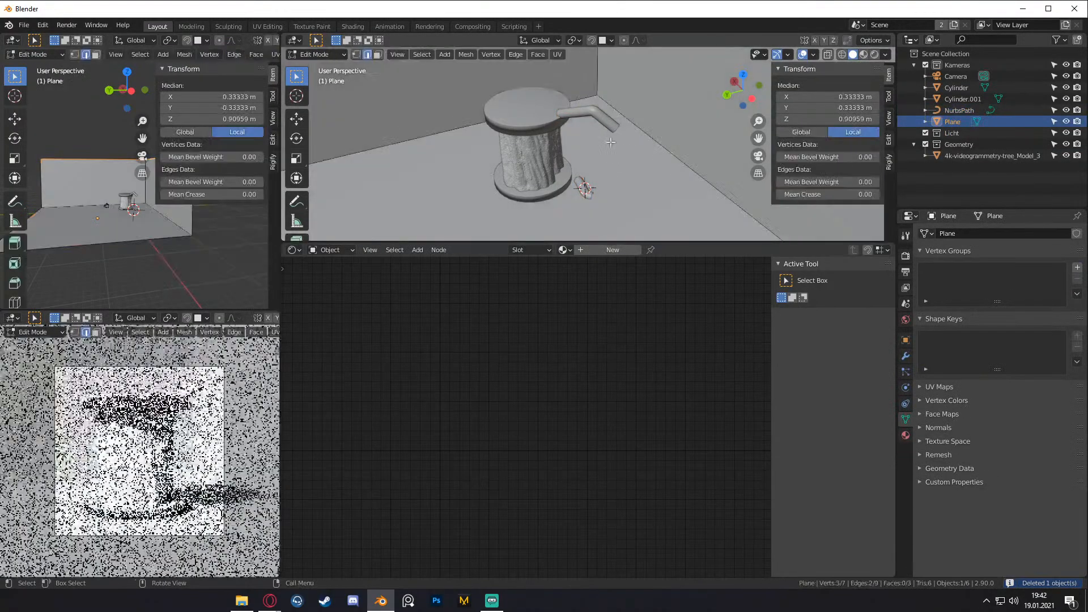
pyautogui.click(608, 137)
pyautogui.press('Tab')
# - Search the available commands for "inter"
pyautogui.scroll(2, 641, 171)
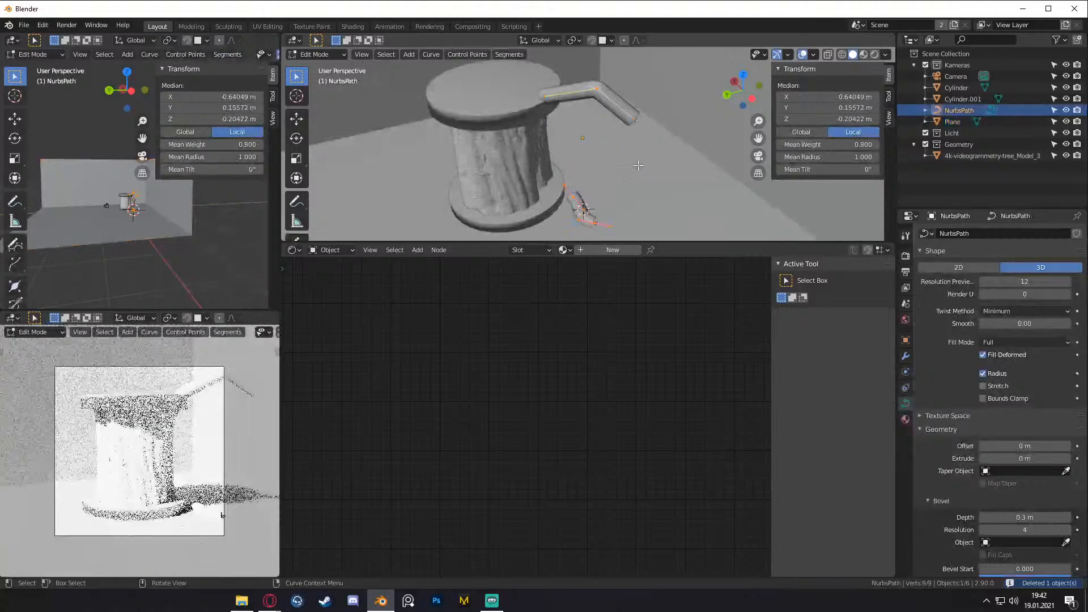
pyautogui.press('F3')
pyautogui.write('inter')
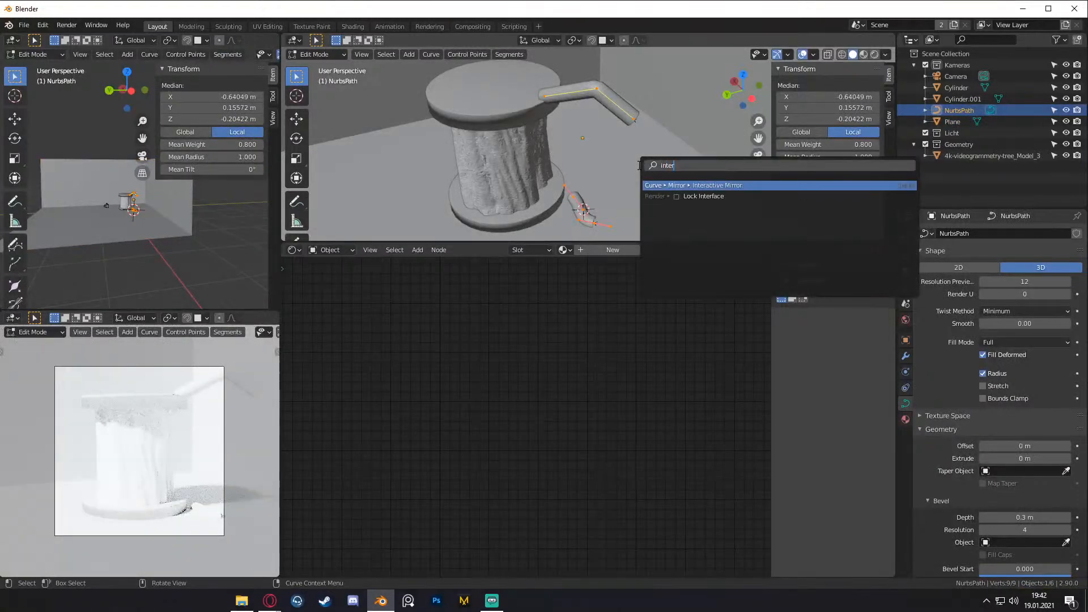
pyautogui.press('Escape')
pyautogui.scroll(-2, 598, 187)
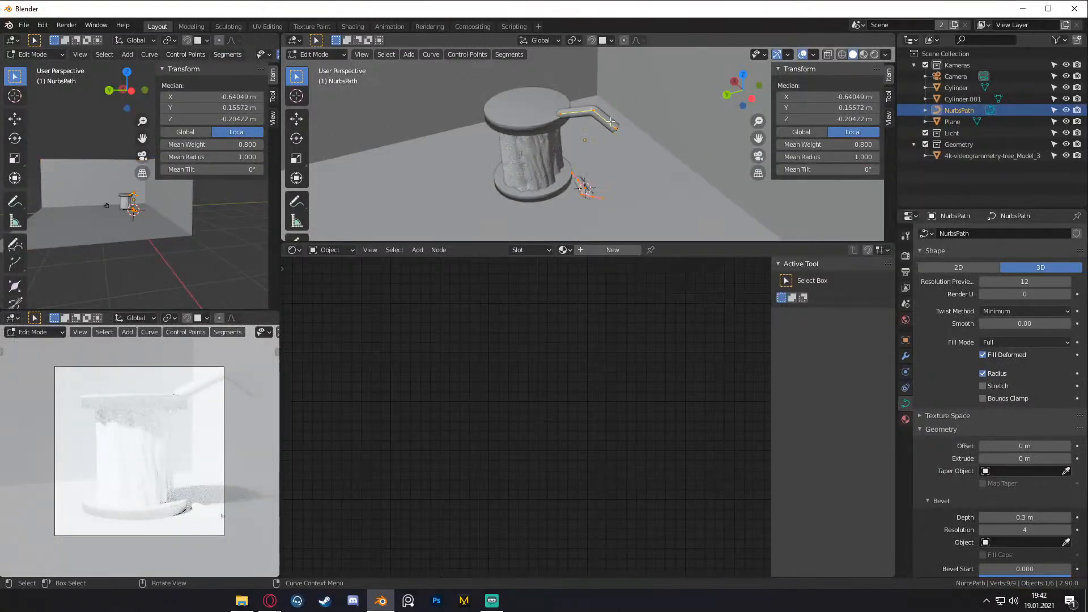
# - Delete the bent path spline attached to the top disc, keeping the new Bezier spline
pyautogui.click(597, 109)
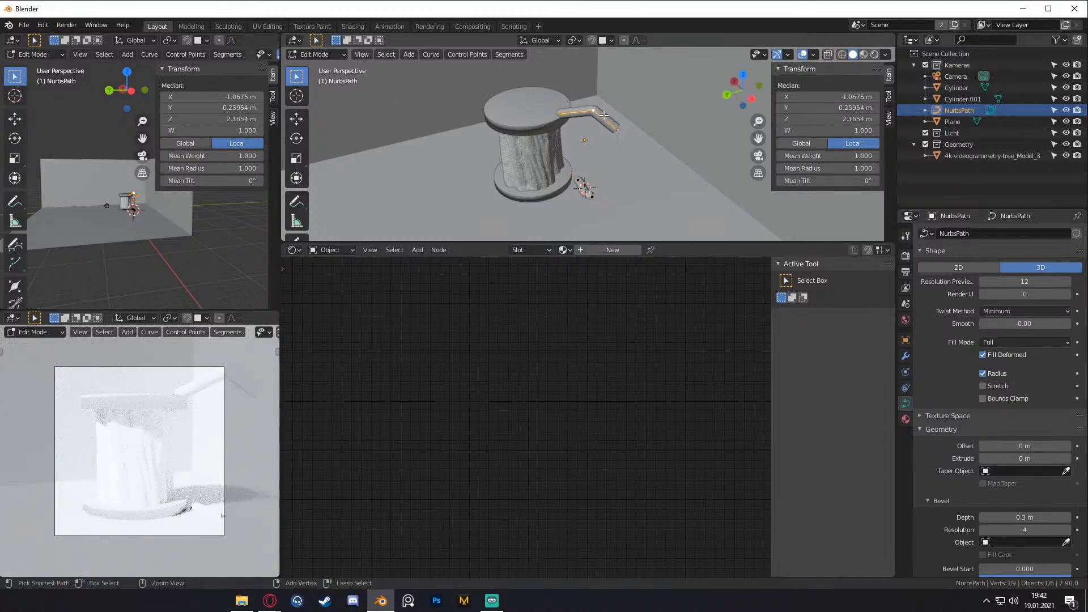
pyautogui.press('x')
pyautogui.click(604, 116)
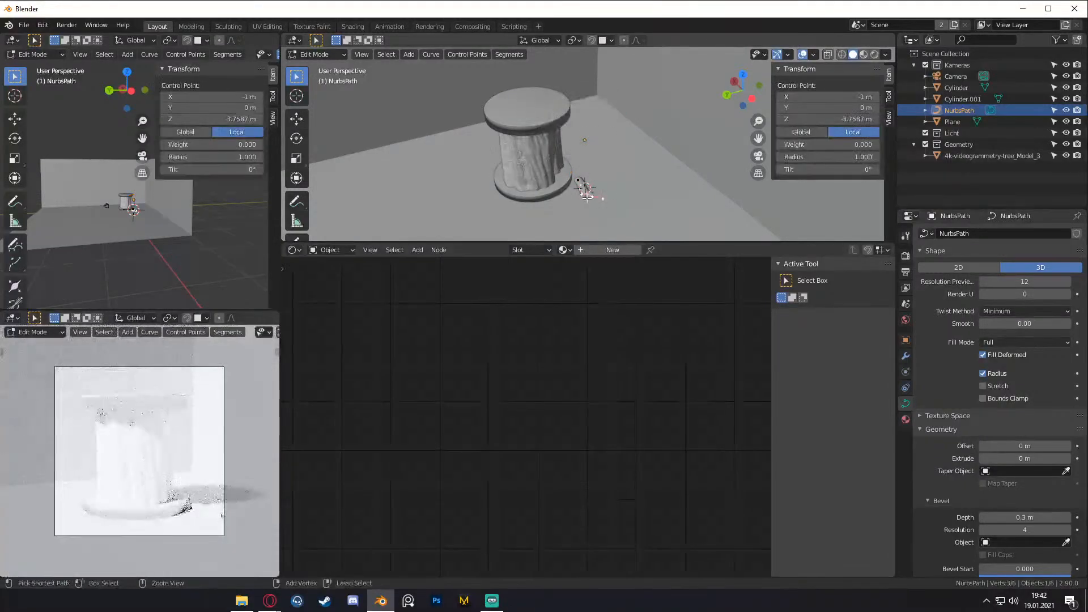
pyautogui.hotkey('ctrl', 'z')
# - Move the Bezier spline up along Z to a local height of about 2.69 m, above the top disc
pyautogui.moveTo(621, 177); pyautogui.dragTo(618, 180, button='middle')
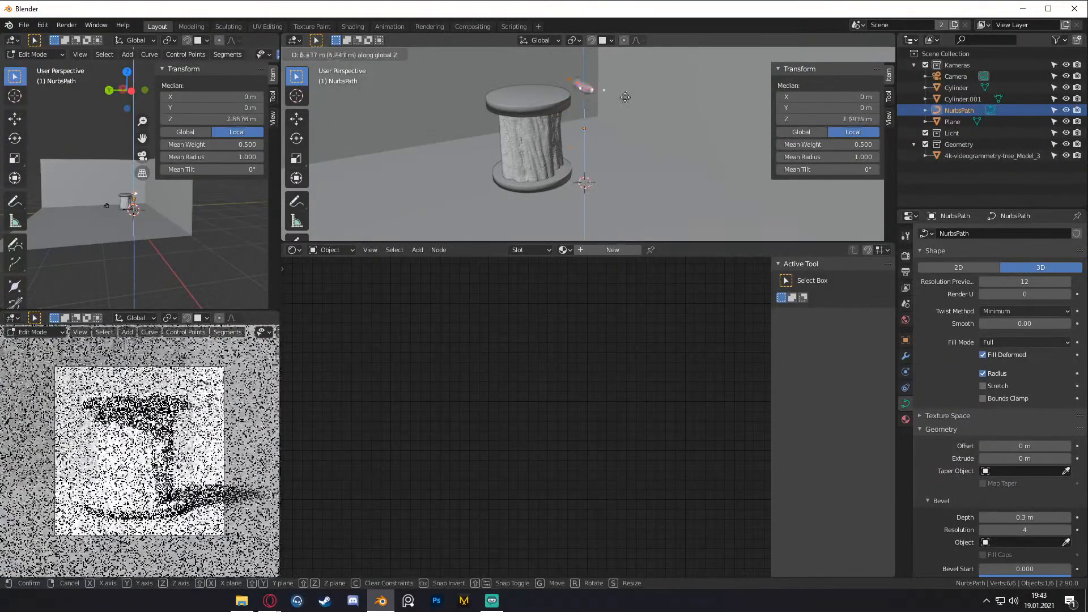
pyautogui.press('Tab')
pyautogui.press('Tab')
# - Turn snapping back on and attach the Bezier spline's trunk-side end point to the rim of the top disc
pyautogui.moveTo(640, 146); pyautogui.dragTo(592, 113, button='middle')
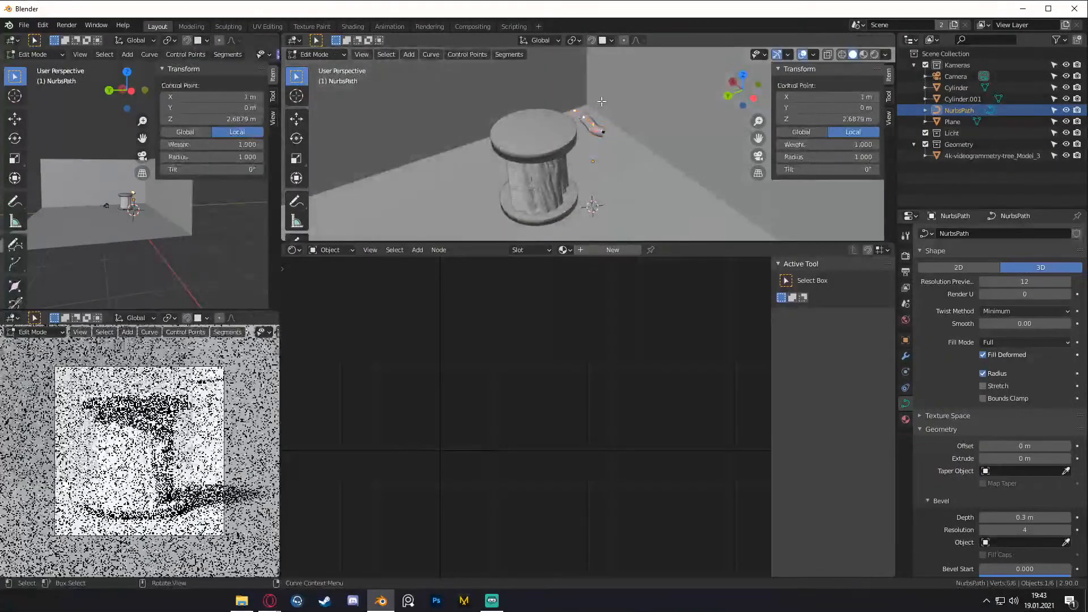
pyautogui.click(591, 40)
pyautogui.moveTo(641, 138); pyautogui.dragTo(618, 122, button='middle')
pyautogui.press('g')
pyautogui.click(627, 143)
pyautogui.scroll(2, 601, 122)
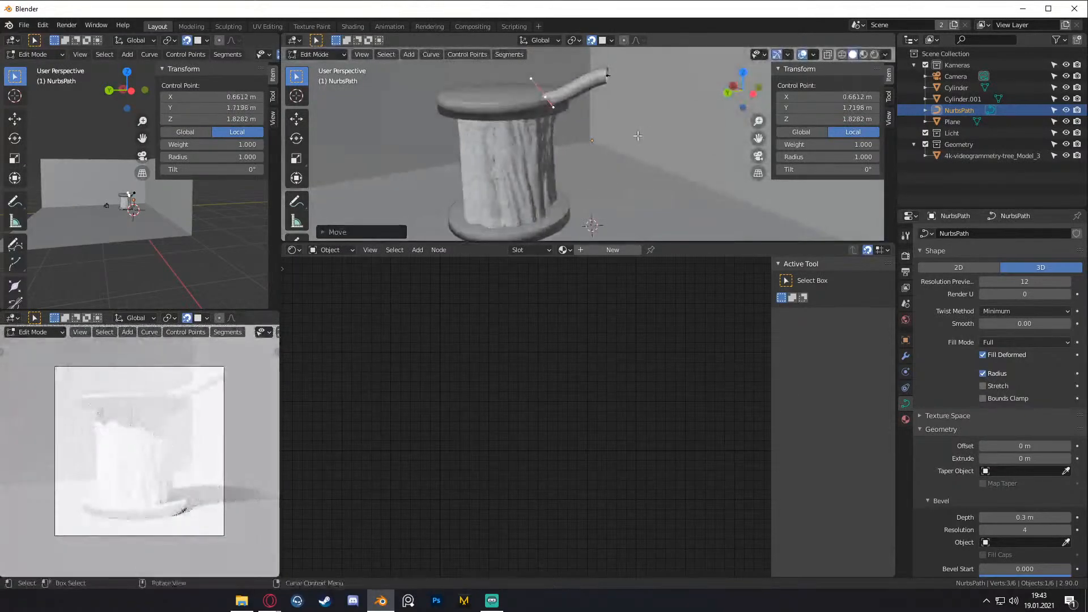
# - Rotate the handles of the Bezier point on the disc and shift the point to about 1.76 m local Z
pyautogui.press('Tab')
pyautogui.press('Tab')
pyautogui.moveTo(560, 101); pyautogui.dragTo(648, 106, button='middle')
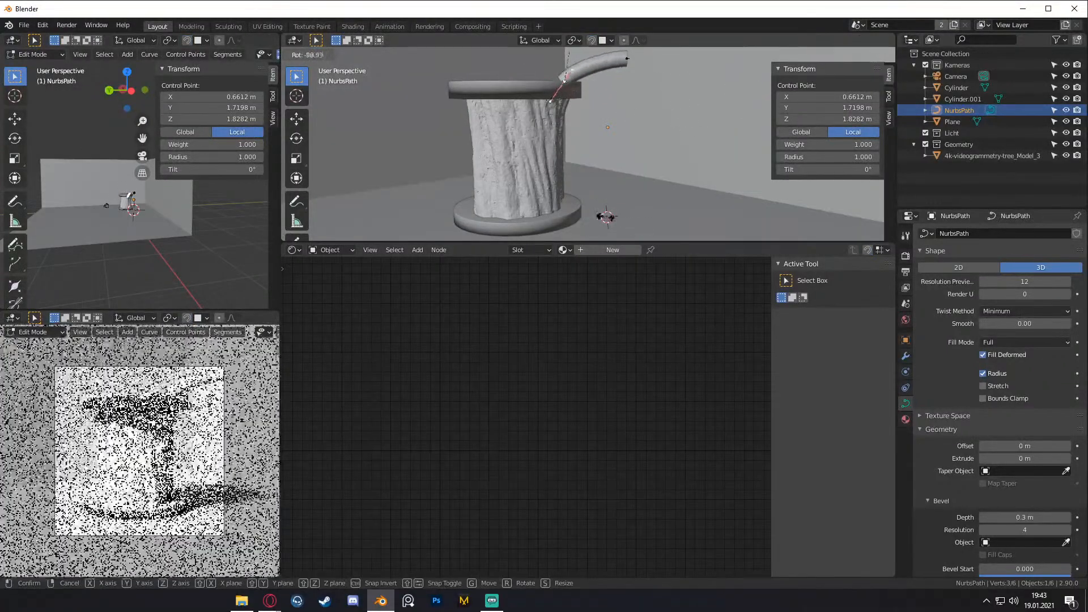
pyautogui.press('r')
pyautogui.click(652, 136)
pyautogui.press('g')
pyautogui.click(632, 147)
pyautogui.scroll(-3, 640, 153)
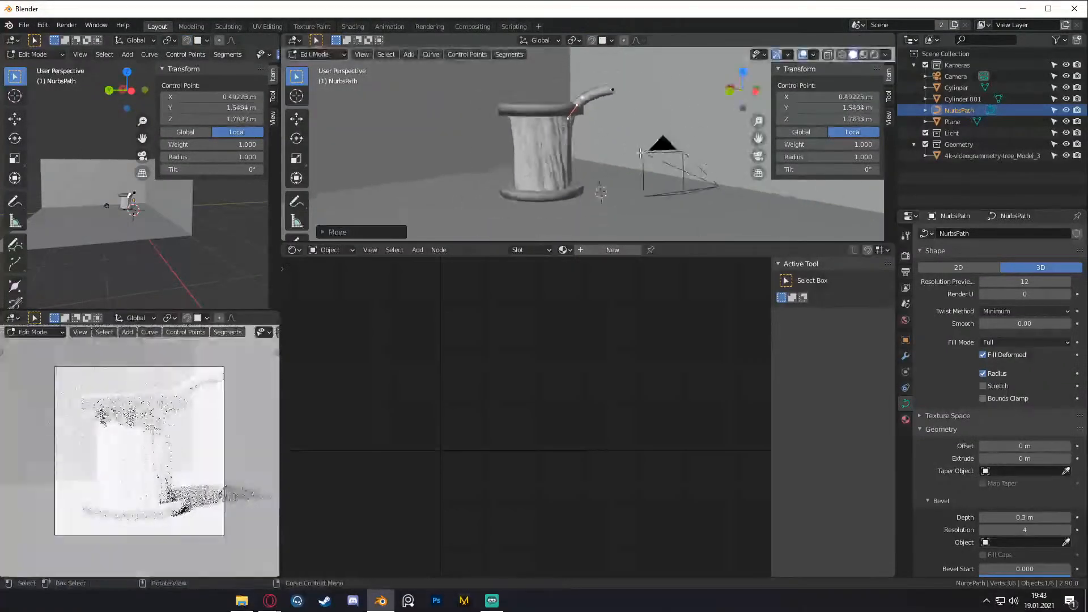
# - Lower the Bezier spline's free end beside the trunk to about 0.4 m local Z and rotate its handles downward
pyautogui.click(610, 89)
pyautogui.moveTo(610, 89); pyautogui.dragTo(646, 130, button='middle')
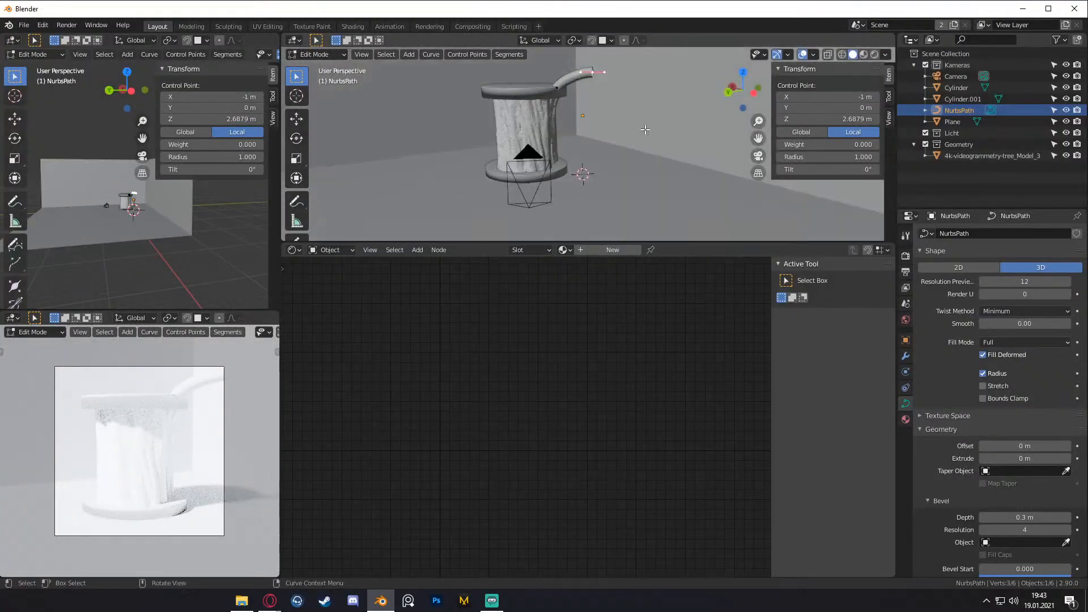
pyautogui.press('g')
pyautogui.click(659, 177)
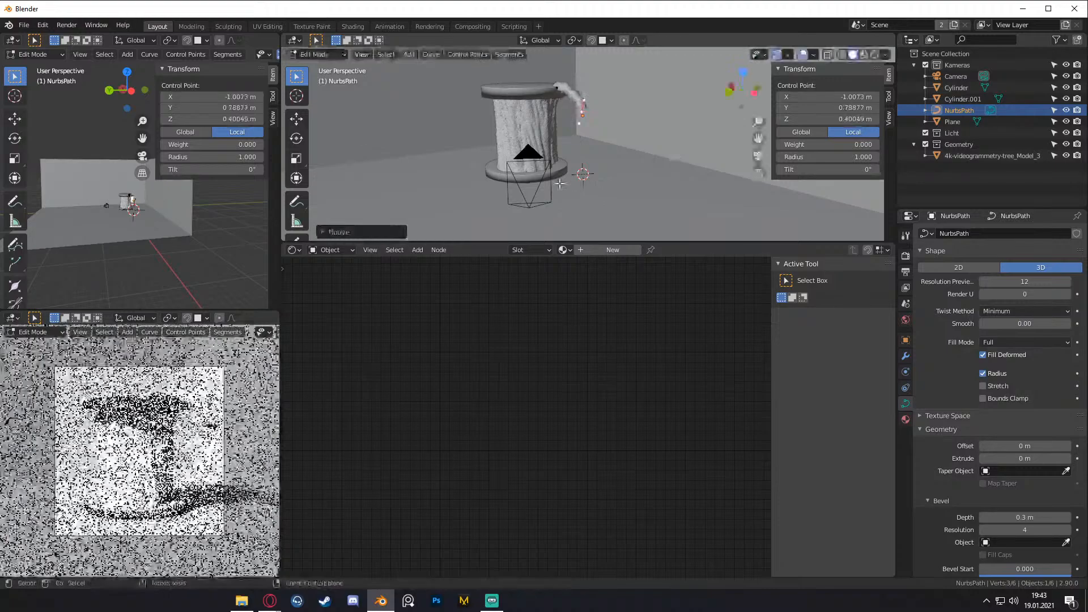
pyautogui.moveTo(560, 184); pyautogui.dragTo(611, 142, button='middle')
pyautogui.press('r')
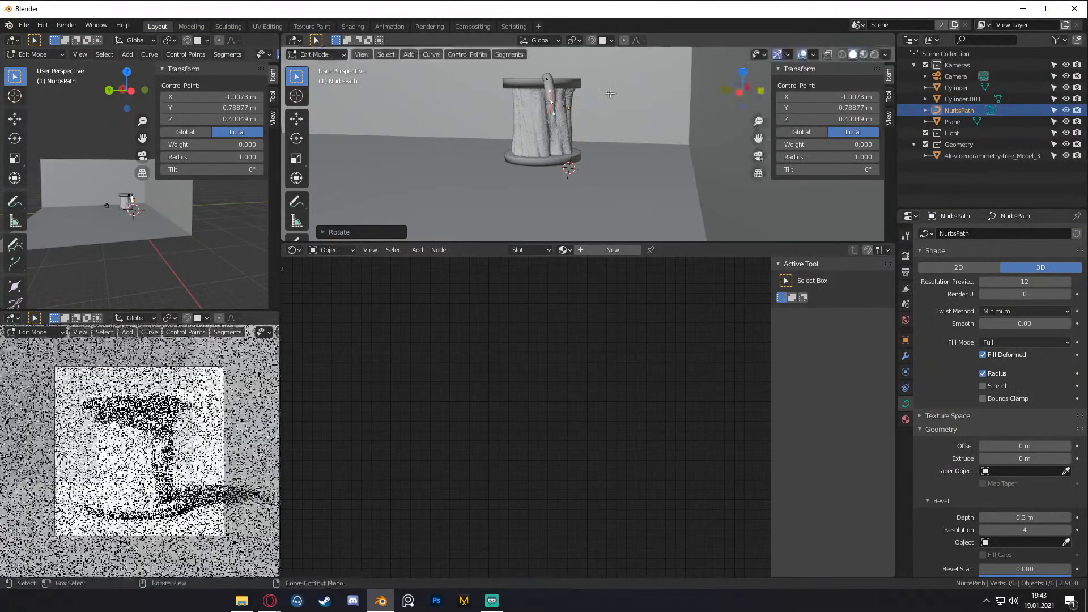
# - Extrude the Bezier spline from its free end down to the floor, then rotate and enlarge the new point's handles
pyautogui.press('e')
pyautogui.click(624, 181)
pyautogui.moveTo(624, 182)
pyautogui.mouseDown(button='middle')
pyautogui.moveTo(669, 187)
pyautogui.moveTo(649, 196)
pyautogui.moveTo(634, 170)
pyautogui.mouseUp(button='middle')
pyautogui.press('KP_Decimal')
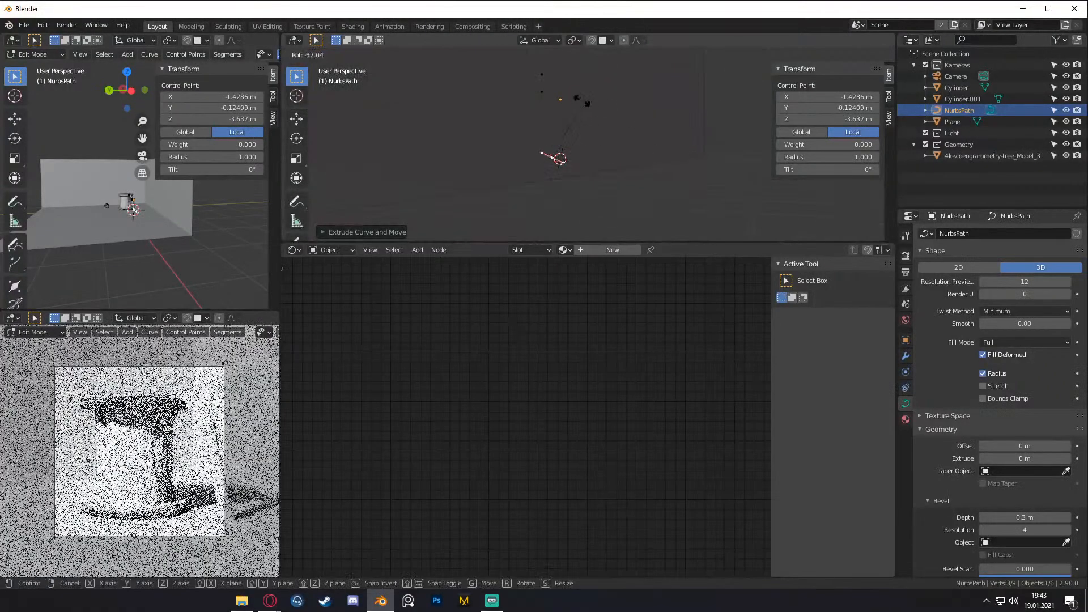
pyautogui.scroll(-5, 611, 122)
pyautogui.press('s')
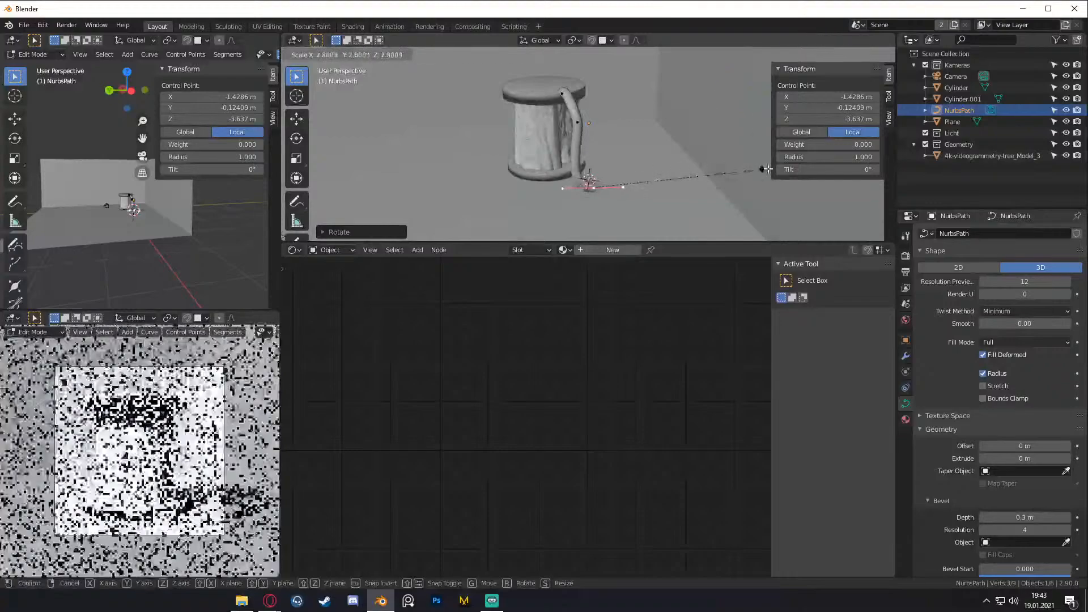
# - Scale the pipe curve's middle and floor-level control points and raise the floor-level one about 0.14 m along global Z
pyautogui.click(652, 167)
pyautogui.moveTo(652, 167); pyautogui.dragTo(651, 166, button='middle')
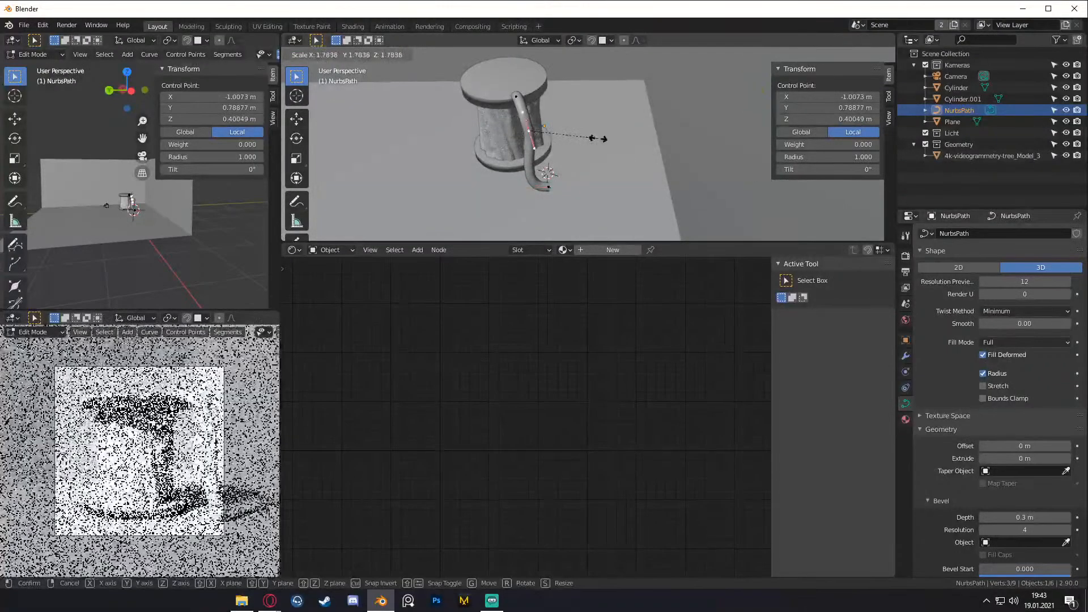
pyautogui.moveTo(604, 138)
pyautogui.mouseDown(button='middle')
pyautogui.moveTo(598, 145)
pyautogui.moveTo(591, 131)
pyautogui.moveTo(620, 128)
pyautogui.mouseUp(button='middle')
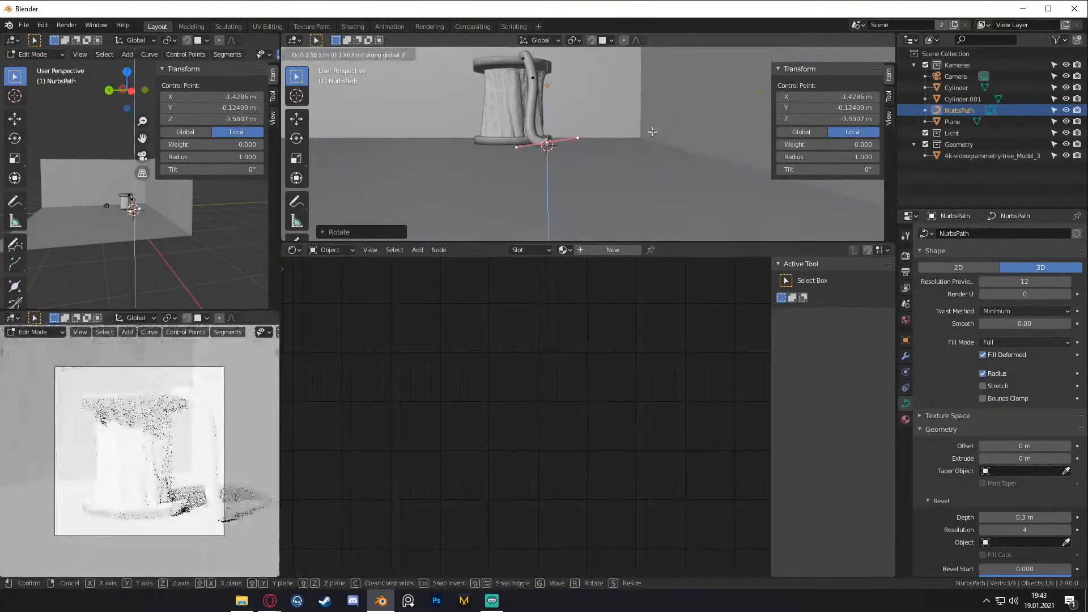
pyautogui.moveTo(630, 165); pyautogui.dragTo(662, 186, button='middle')
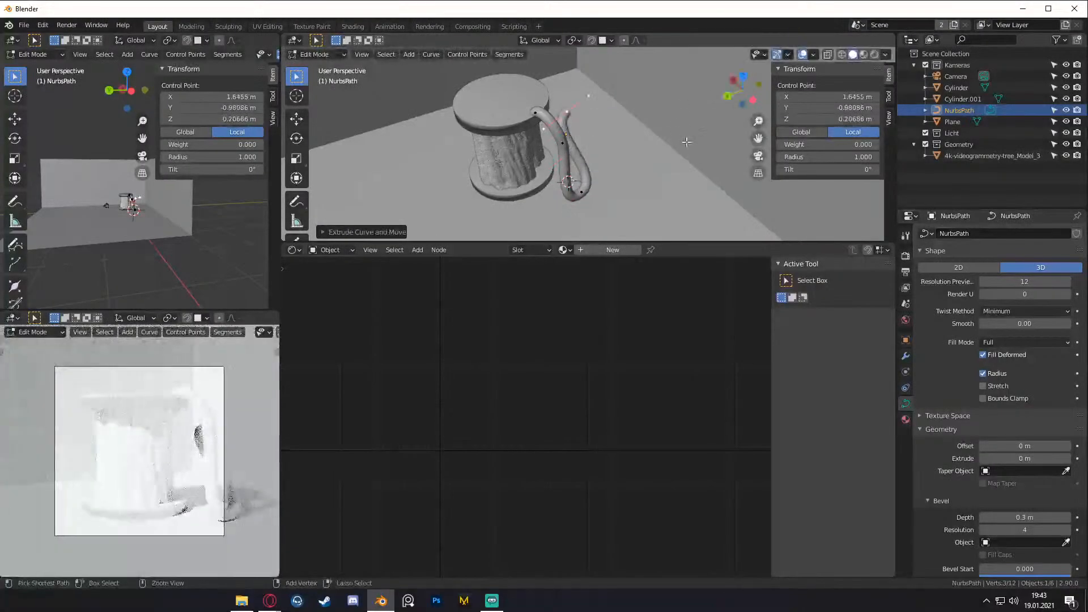
pyautogui.press('g')
pyautogui.hotkey('shift', 'z')
pyautogui.click(681, 118)
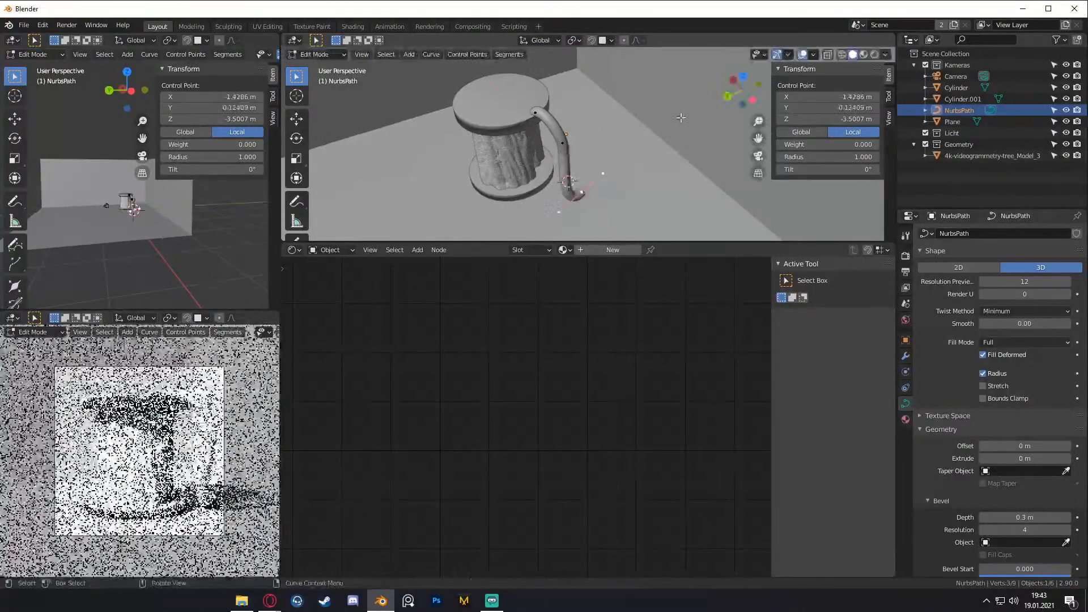
pyautogui.press('g')
pyautogui.hotkey('shift', 'z')
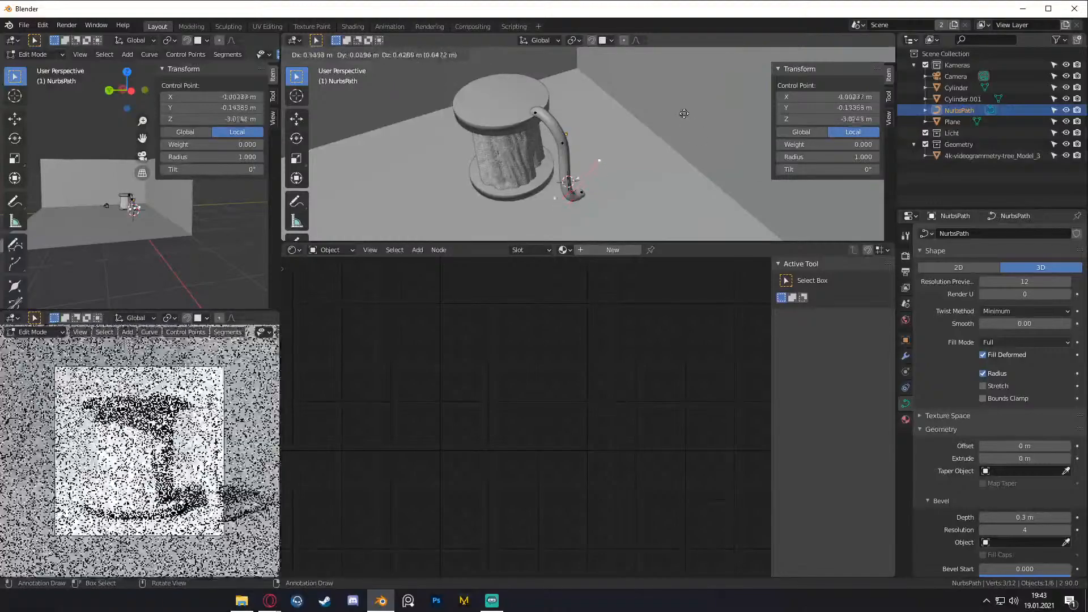
pyautogui.click(686, 69)
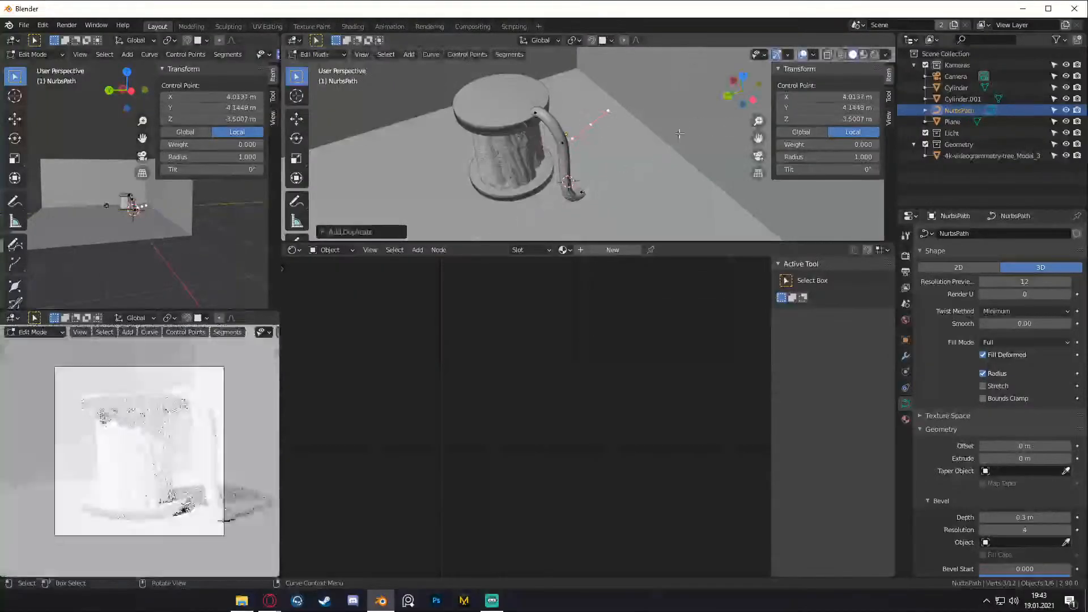
pyautogui.moveTo(686, 69); pyautogui.dragTo(650, 107, button='middle')
pyautogui.press('x')
pyautogui.click(651, 108)
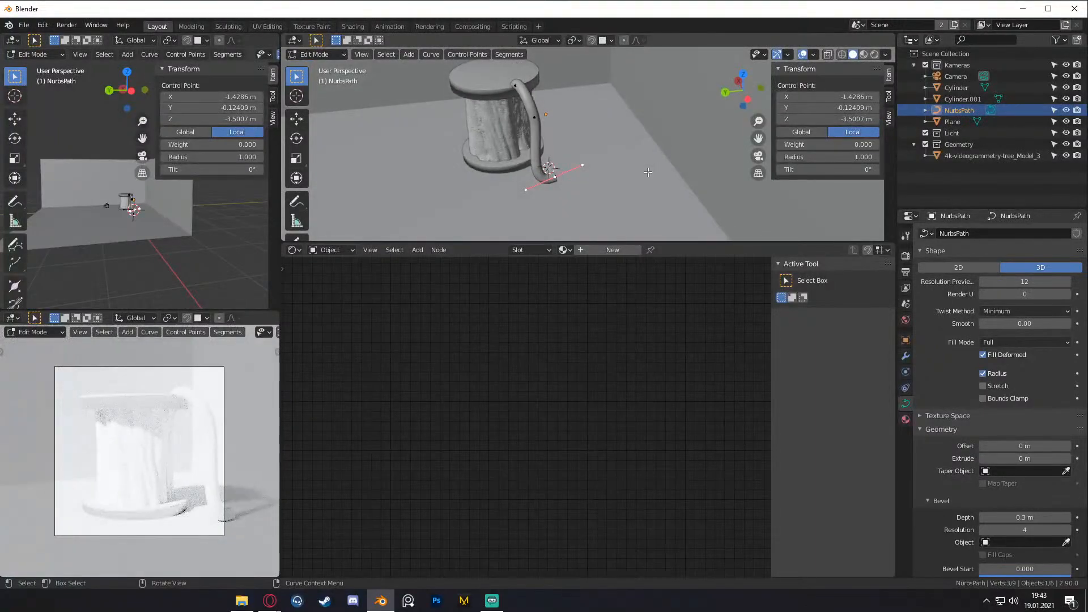
# - Extrude the pipe's floor-level end horizontally across the floor to about X 6.89 m, Y -4.13 m, and finish editing the curve
pyautogui.press('e')
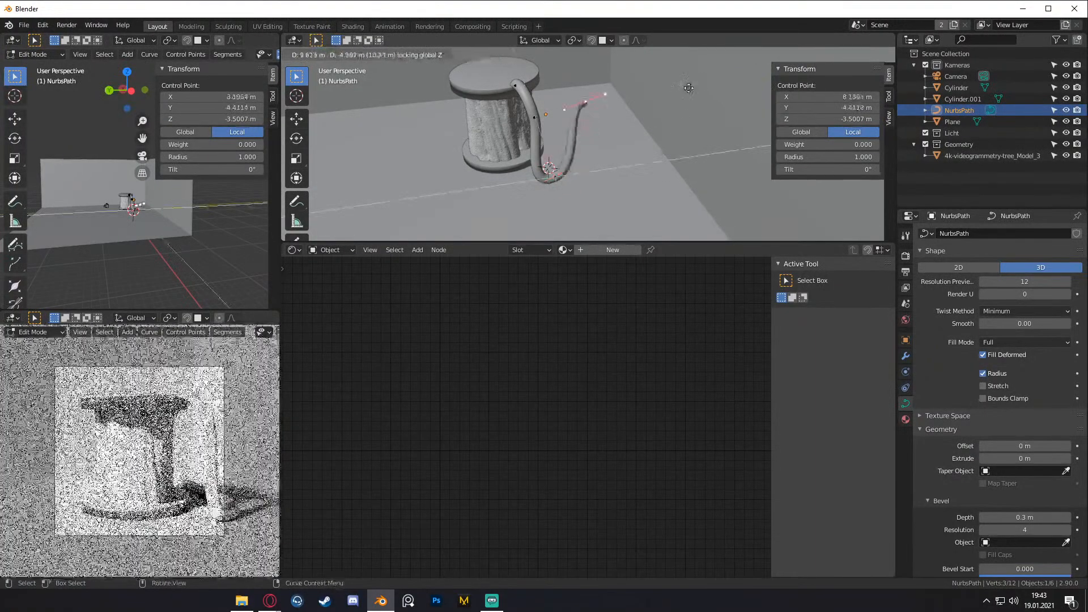
pyautogui.click(651, 116)
pyautogui.moveTo(651, 117); pyautogui.dragTo(659, 173, button='middle')
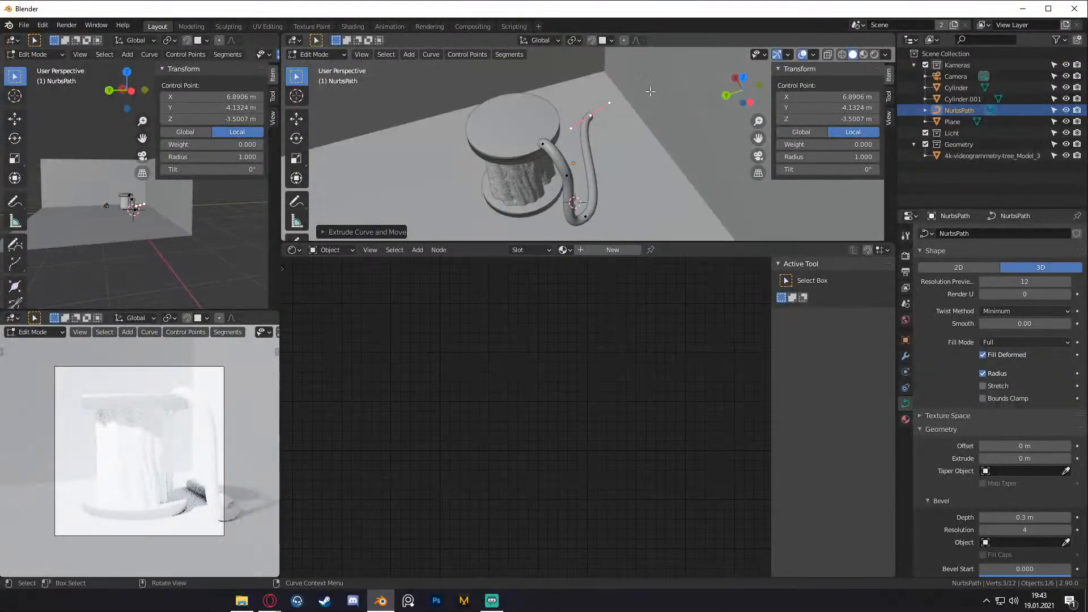
pyautogui.moveTo(650, 91); pyautogui.dragTo(653, 169, button='middle')
pyautogui.moveTo(630, 83); pyautogui.dragTo(651, 142, button='middle')
pyautogui.press('Tab')
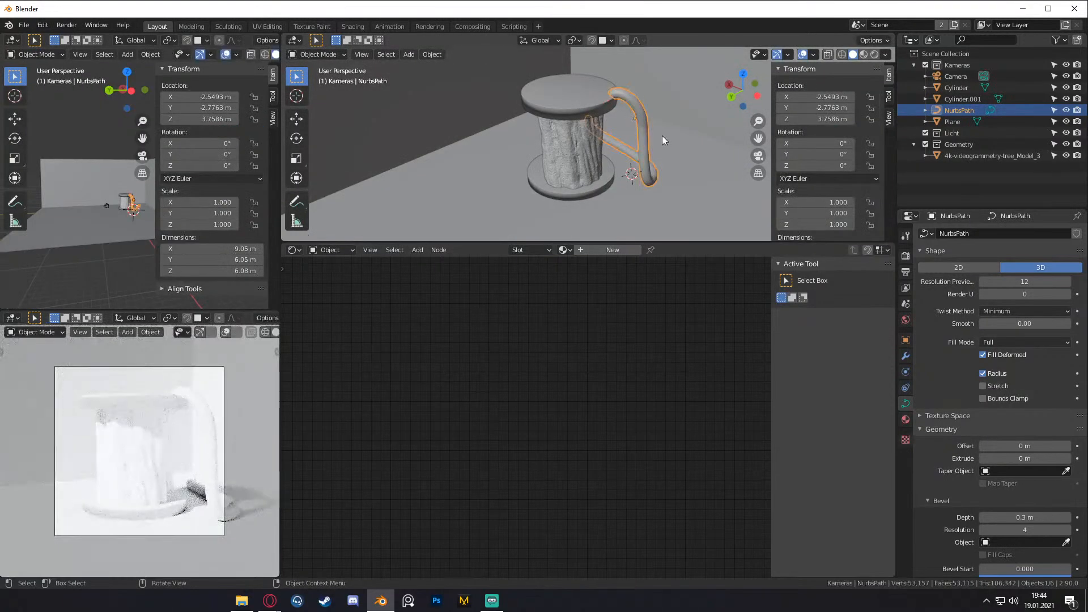
# - Duplicate the pipe curve to the other side of the spool and delete the copy's two lower control points
pyautogui.hotkey('shift', 'd')
pyautogui.click(527, 164)
pyautogui.press('Tab')
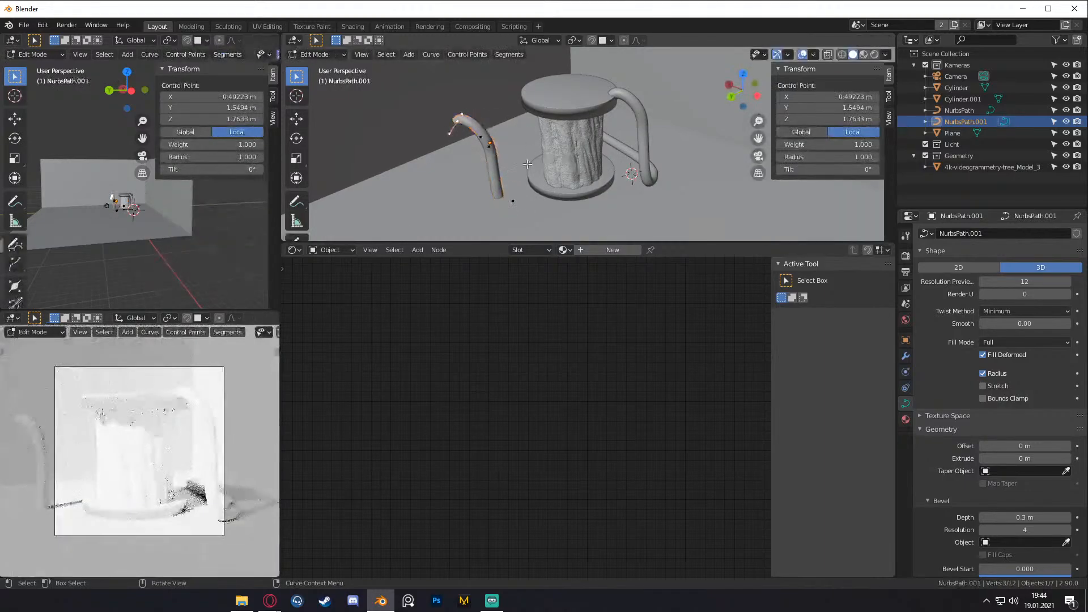
pyautogui.moveTo(527, 164); pyautogui.dragTo(513, 146, button='middle')
pyautogui.click(514, 112)
pyautogui.keyDown('shift'); pyautogui.click(486, 178); pyautogui.keyUp('shift')
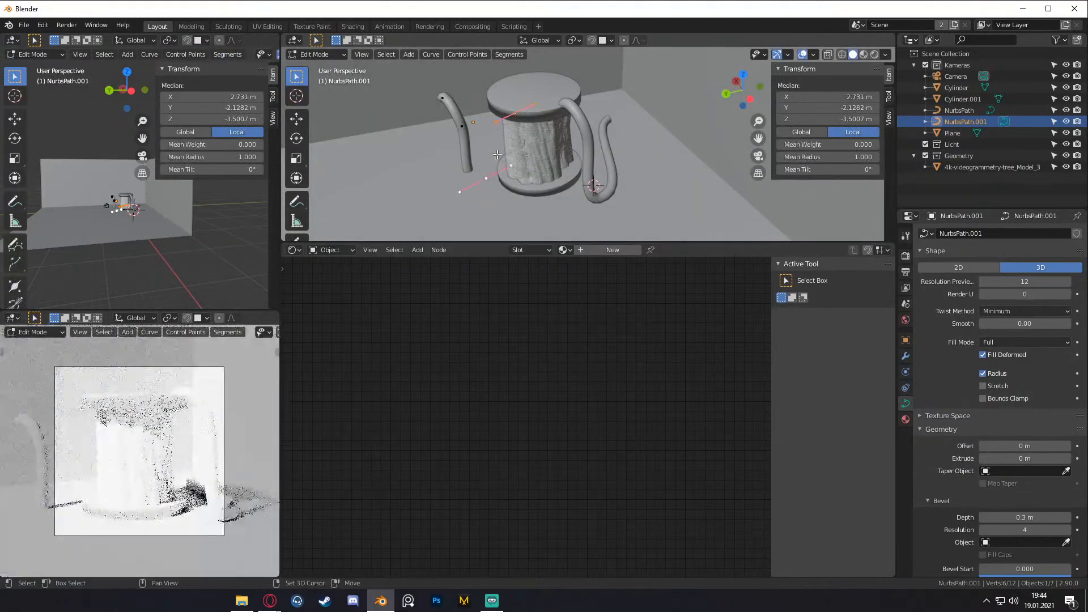
pyautogui.click(463, 154)
# - Snap the shortened copy's upper control point onto the spool's top disc and rotate it to shape the bend
pyautogui.moveTo(522, 119); pyautogui.dragTo(574, 119, button='middle')
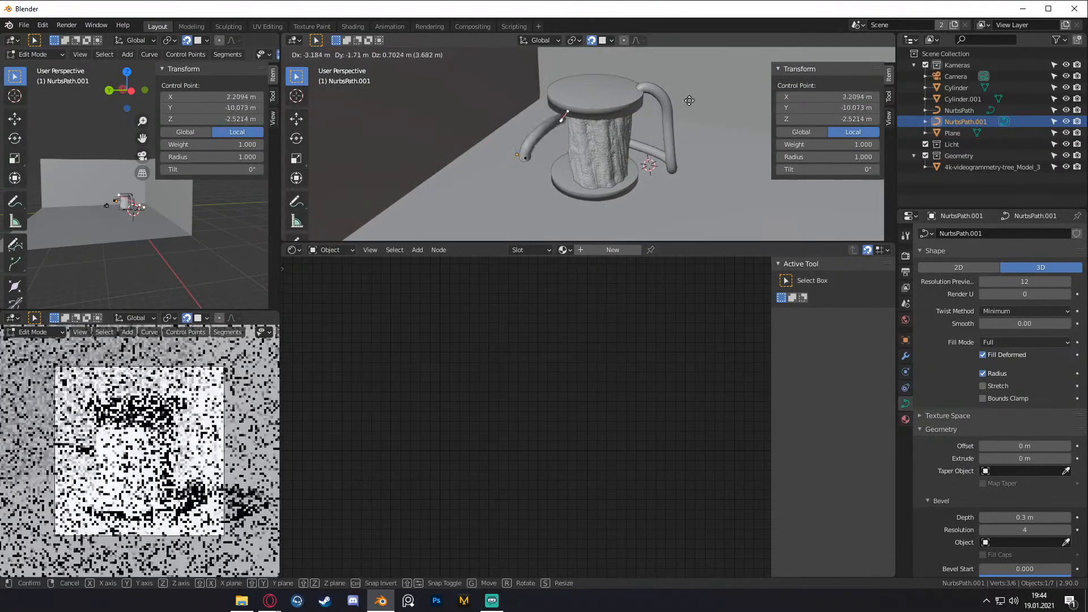
pyautogui.press('g')
pyautogui.click(695, 89)
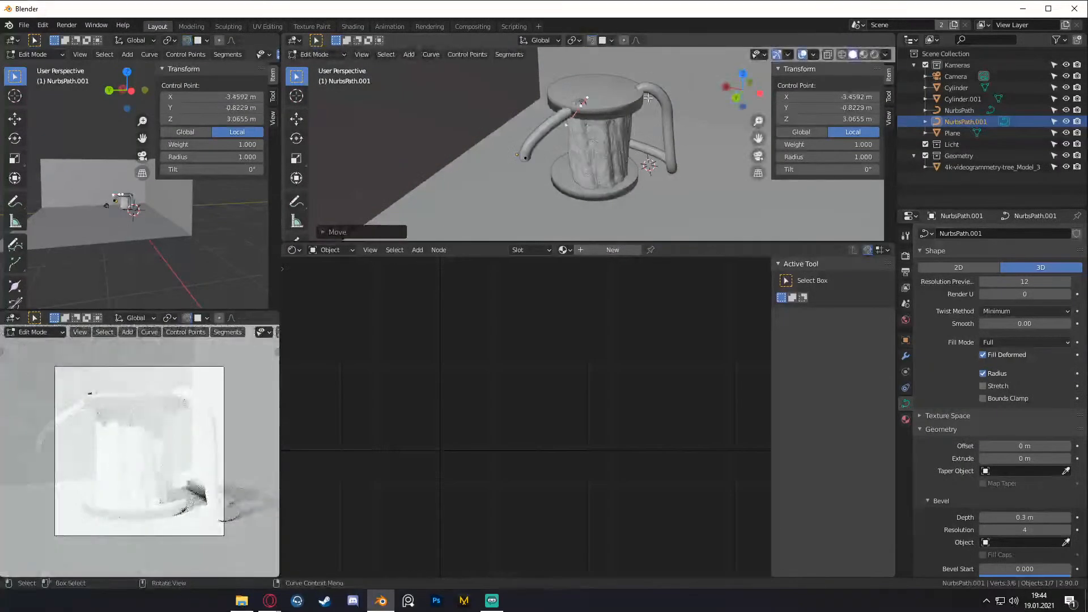
pyautogui.moveTo(648, 98); pyautogui.dragTo(612, 159, button='middle')
pyautogui.press('r')
pyautogui.click(662, 166)
# - Finish editing the copied curve and set its bevel depth to 0.43 m
pyautogui.press('Tab')
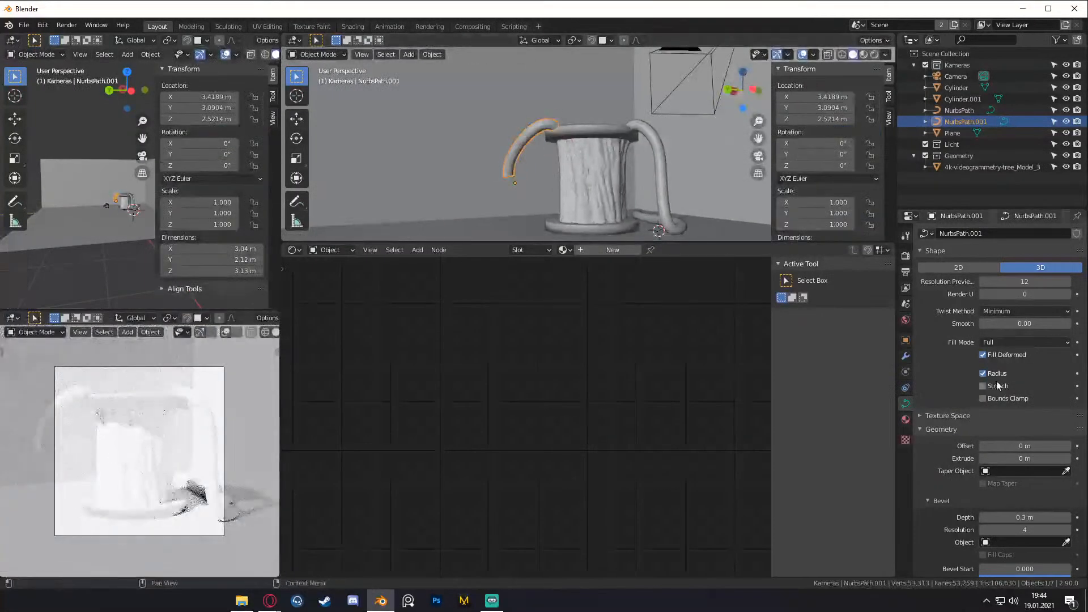
pyautogui.scroll(-2, 951, 389)
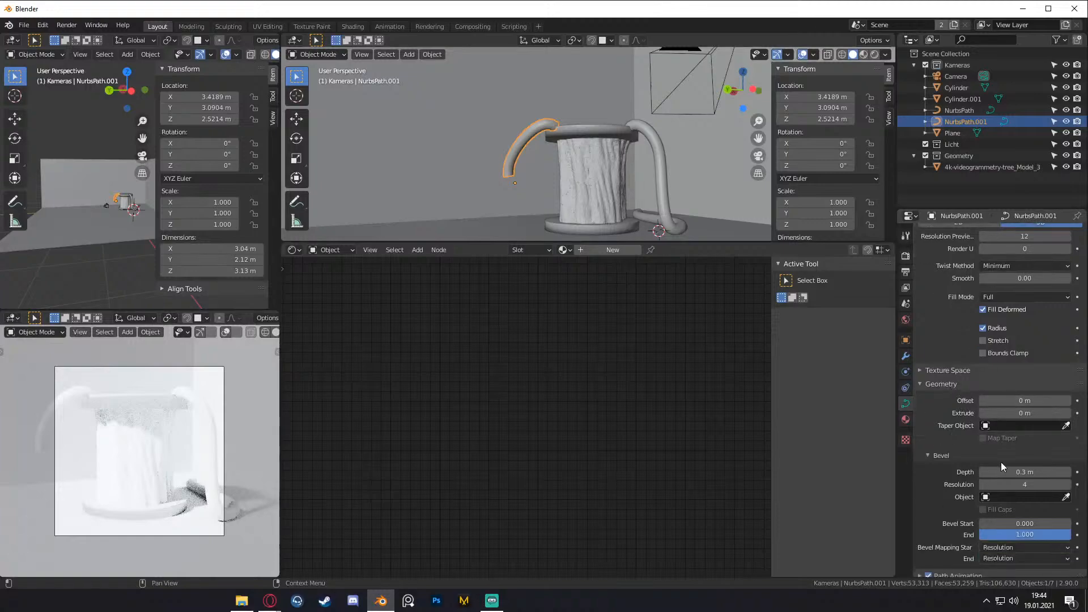
pyautogui.moveTo(1025, 472); pyautogui.dragTo(1042, 472)
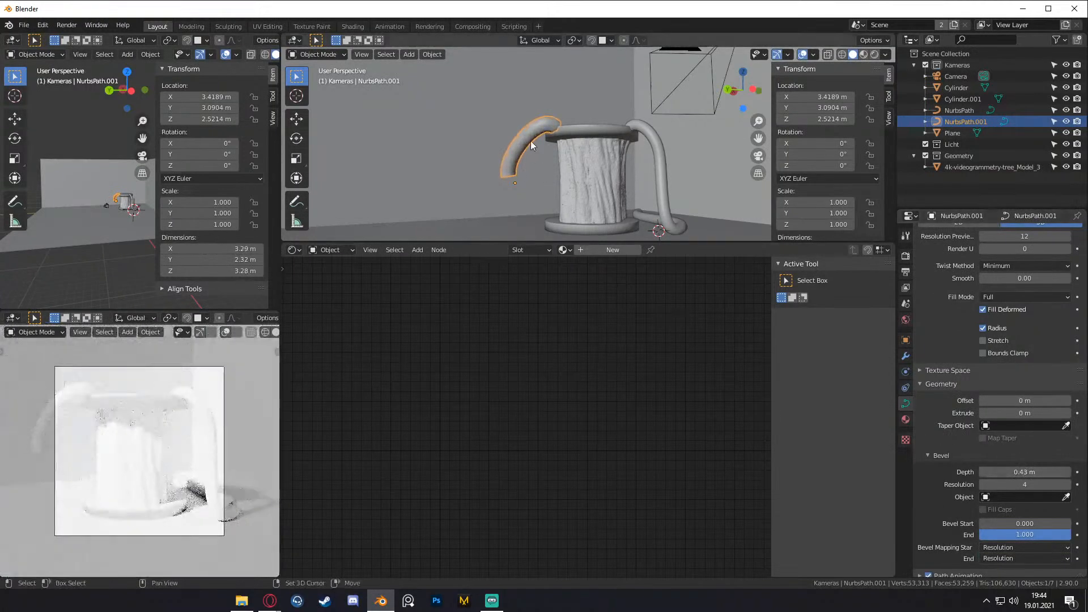
# - Move and rotate the free end control point of the thicker pipe to bend it around the spool
pyautogui.moveTo(530, 140); pyautogui.dragTo(735, 205, button='middle')
pyautogui.press('Tab')
pyautogui.click(514, 132)
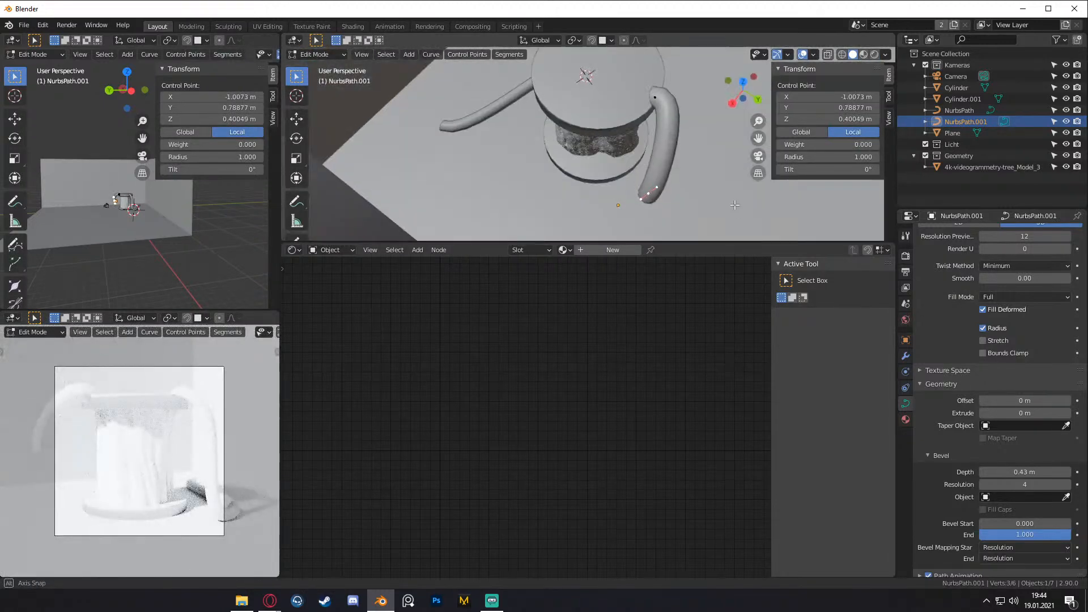
pyautogui.press('g')
pyautogui.click(697, 170)
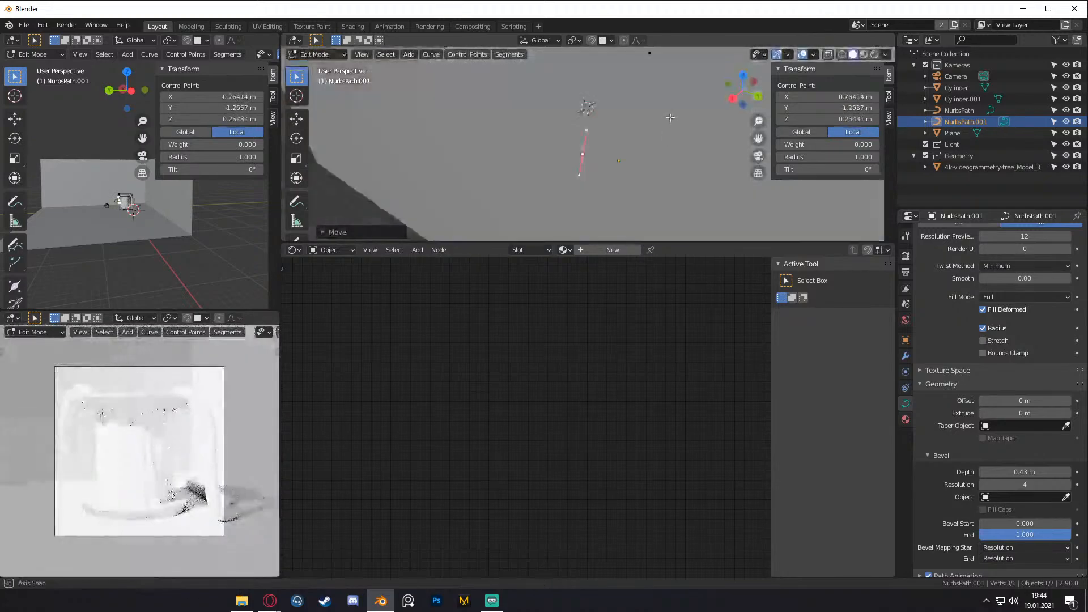
pyautogui.press('r')
pyautogui.click(570, 181)
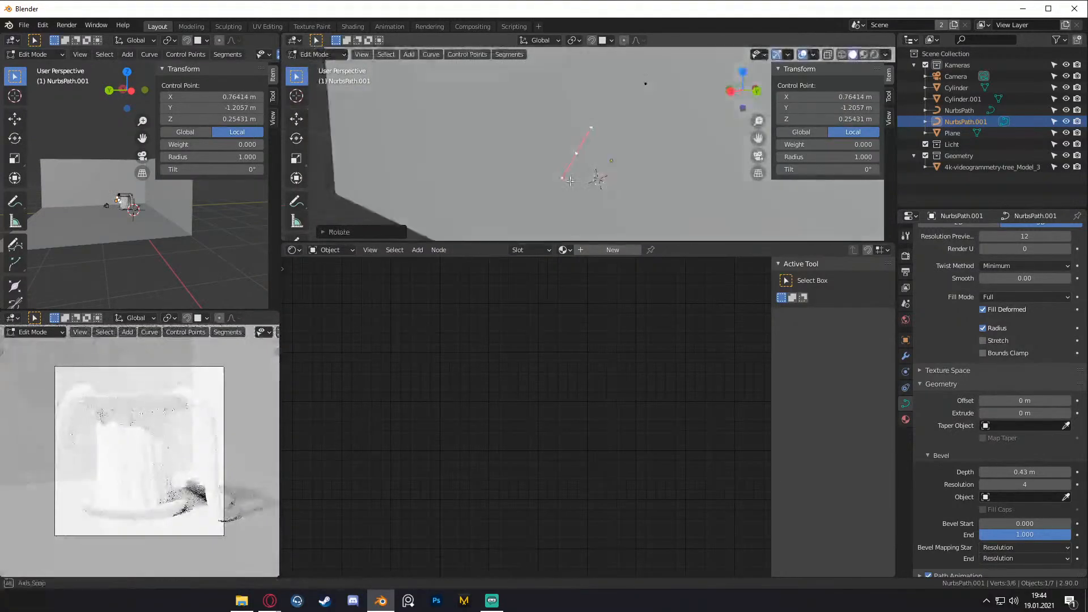
pyautogui.moveTo(570, 181); pyautogui.dragTo(736, 152, button='middle')
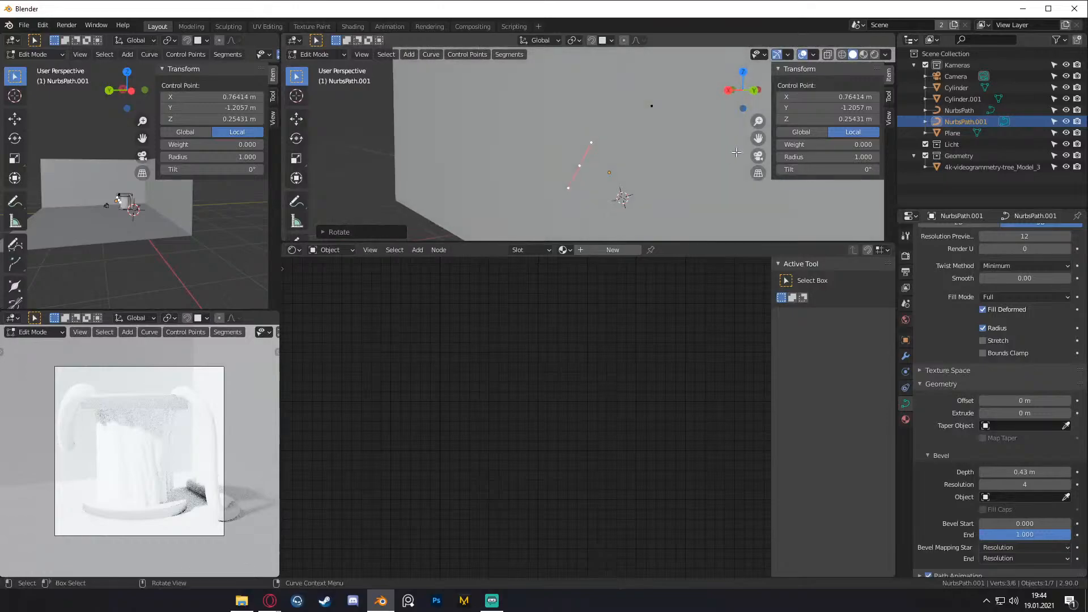
pyautogui.press('g')
pyautogui.click(763, 107)
# - Extrude the thick pipe's free end behind the spool, then rotate and move it to about X 1.28, Y -5.82, Z -2.11 m
pyautogui.moveTo(649, 118); pyautogui.dragTo(602, 156, button='middle')
pyautogui.press('e')
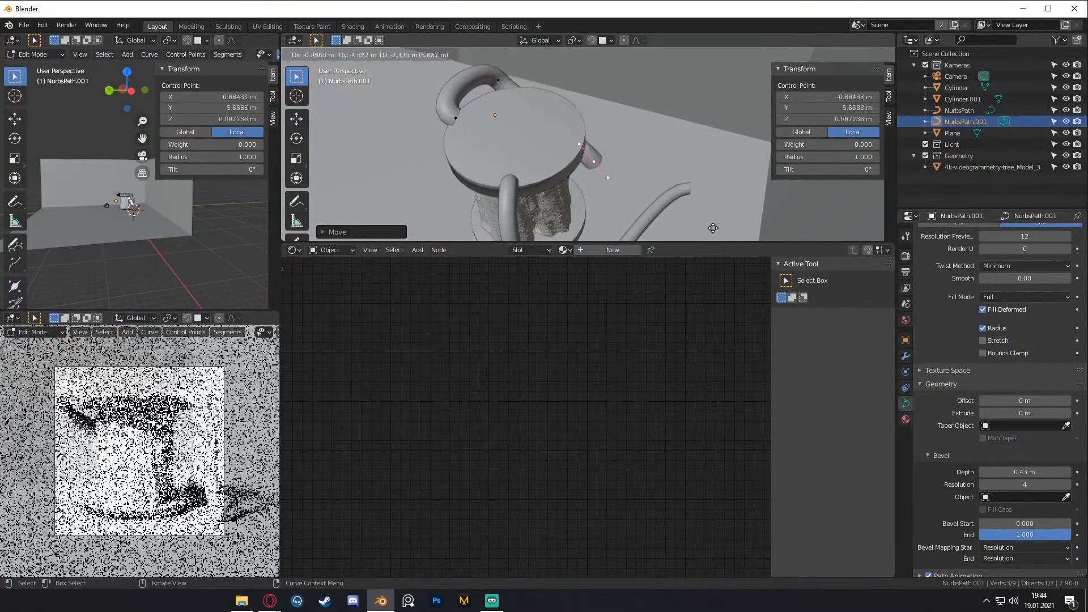
pyautogui.click(713, 228)
pyautogui.moveTo(713, 228); pyautogui.dragTo(660, 113, button='middle')
pyautogui.press('r')
pyautogui.click(655, 141)
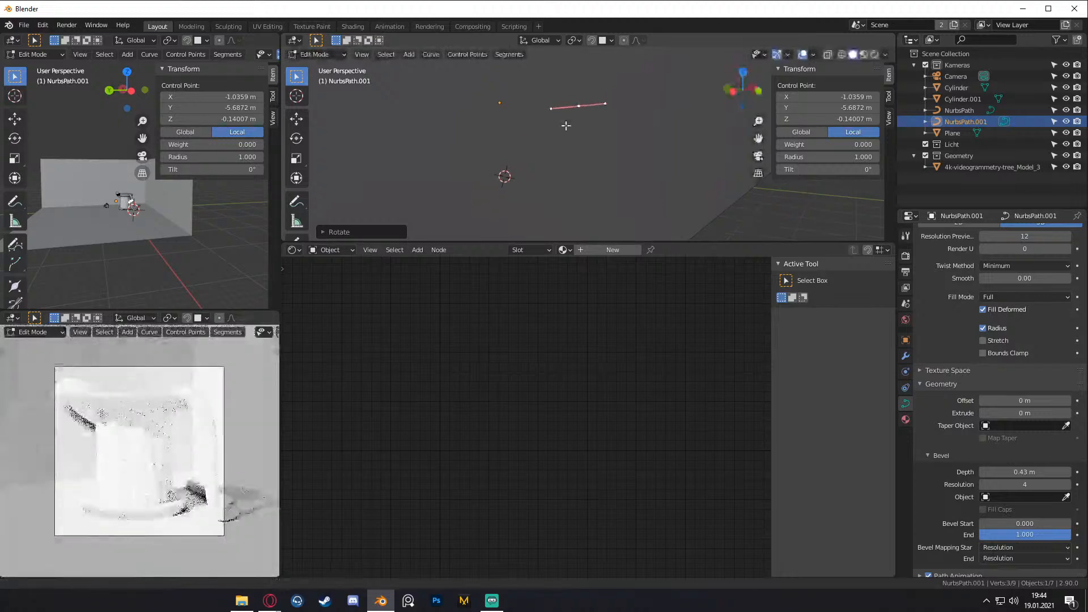
pyautogui.moveTo(566, 125); pyautogui.dragTo(598, 160, button='middle')
pyautogui.press('g')
pyautogui.click(617, 170)
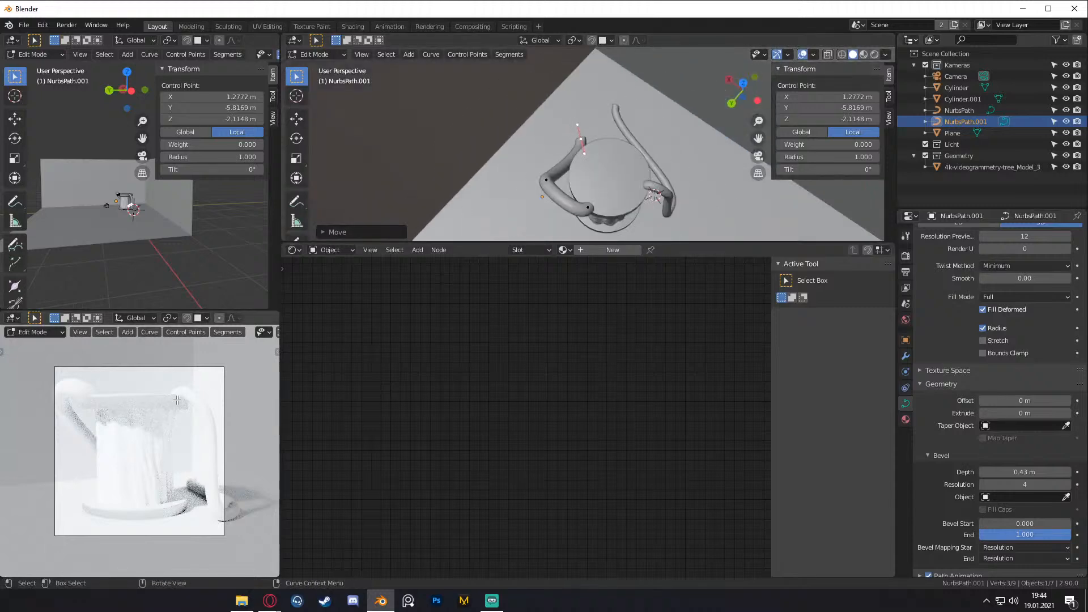
# - Finish editing the thick pipe and place a duplicate of it at the far side of the spool's top disc
pyautogui.scroll(-3, 496, 190)
pyautogui.moveTo(496, 190); pyautogui.dragTo(478, 165, button='middle')
pyautogui.scroll(2, 589, 145)
pyautogui.keyDown('shift'); pyautogui.moveTo(607, 122); pyautogui.dragTo(472, 149, button='middle'); pyautogui.keyUp('shift')
pyautogui.scroll(2, 629, 150)
pyautogui.press('Tab')
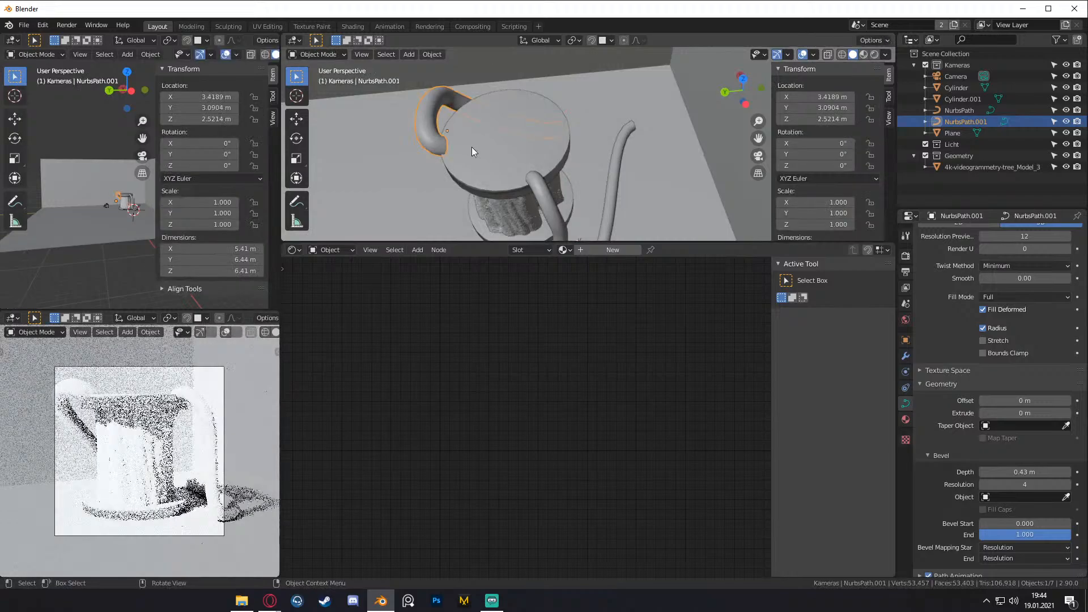
pyautogui.hotkey('shift', 'd')
pyautogui.click(621, 124)
pyautogui.moveTo(621, 124); pyautogui.dragTo(644, 145, button='middle')
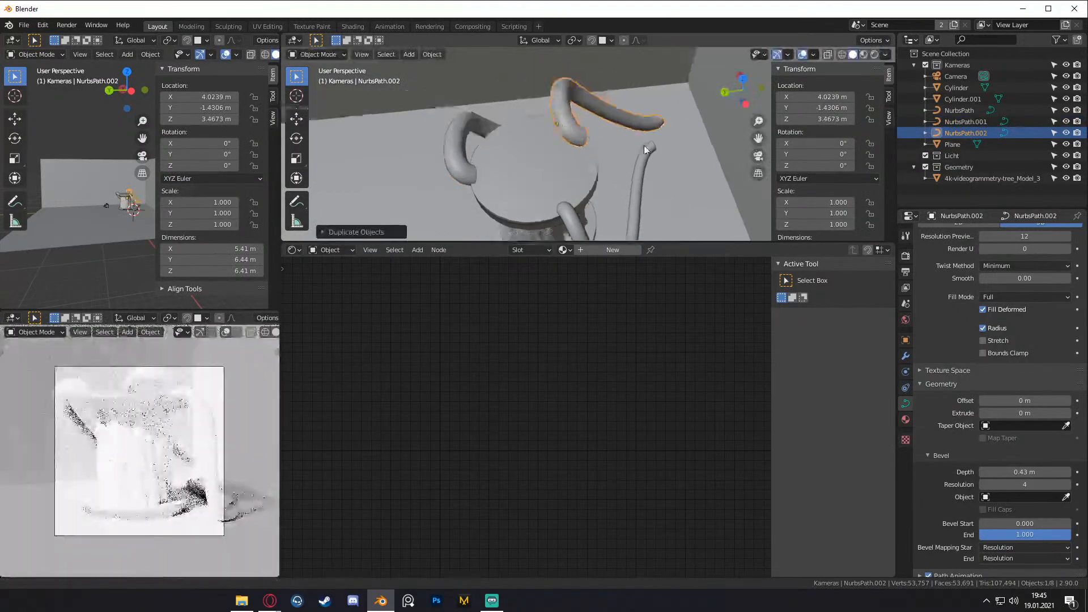
# - Snap the new copy's near-end control point onto the spool's top disc and scale in its overstretched handle
pyautogui.press('Tab')
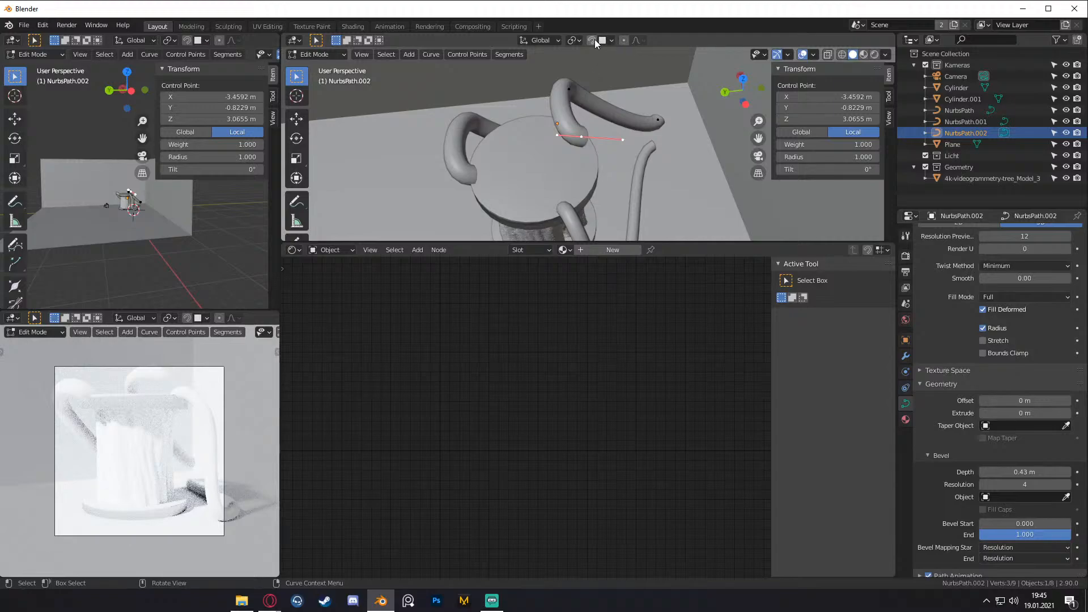
pyautogui.press('g')
pyautogui.click(730, 150)
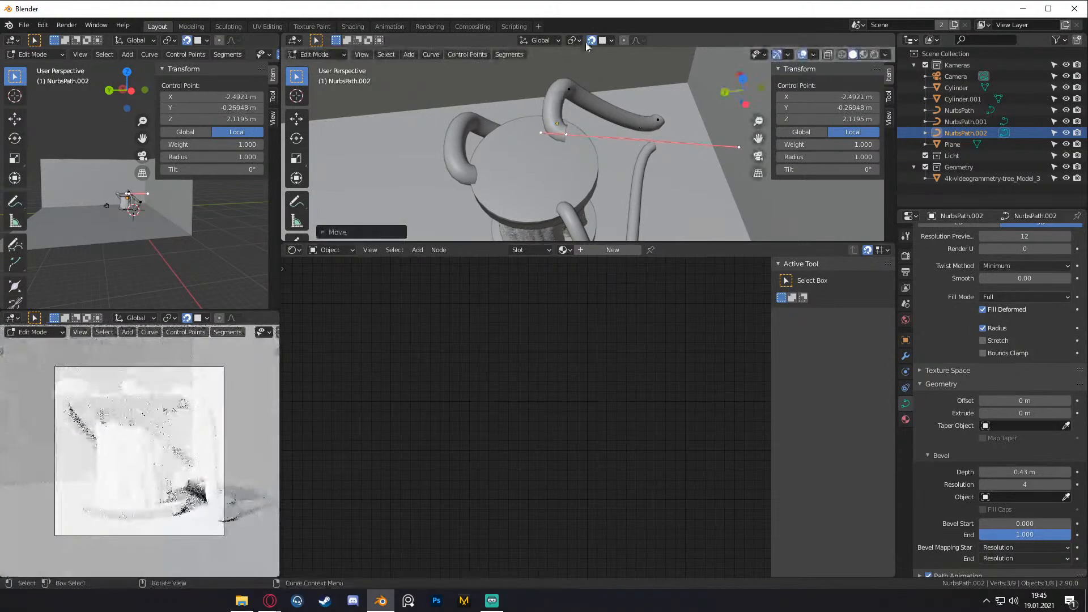
pyautogui.click(738, 148)
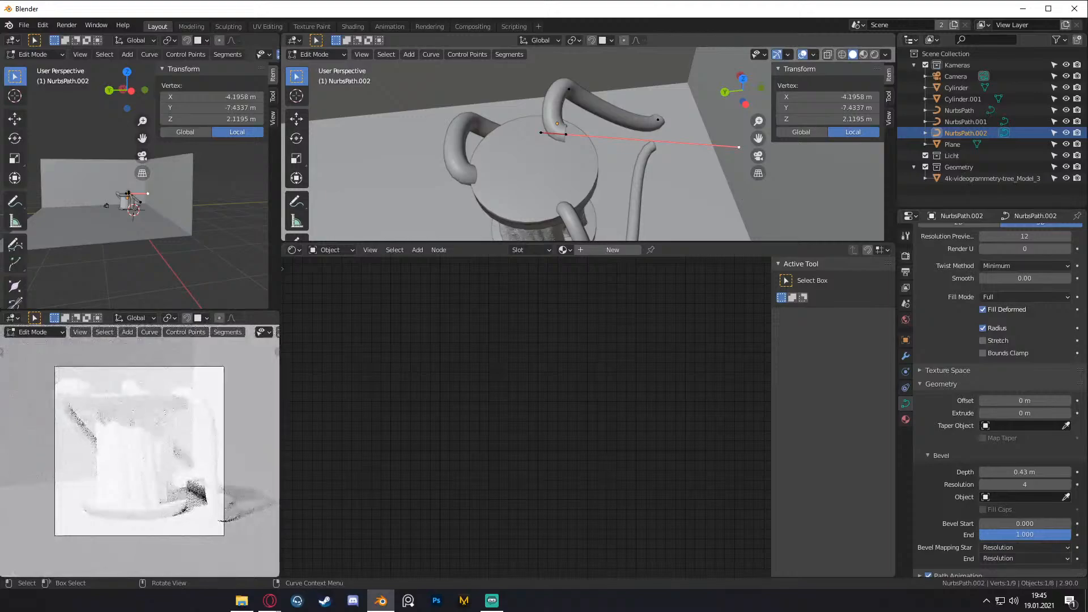
pyautogui.press('s')
pyautogui.click(602, 146)
pyautogui.keyDown('shift'); pyautogui.moveTo(643, 48); pyautogui.dragTo(620, 72, button='middle'); pyautogui.keyUp('shift')
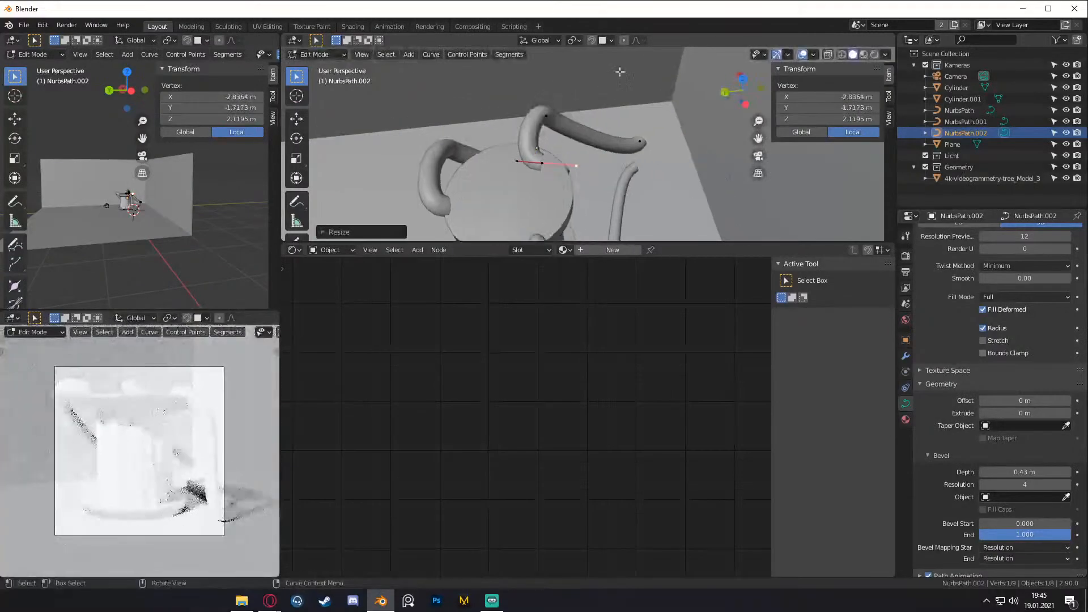
# - Turn off snapping and rotate the new copy's near-end control point from two view angles to redirect the bend
pyautogui.click(567, 140)
pyautogui.moveTo(609, 148); pyautogui.dragTo(575, 60, button='middle')
pyautogui.click(592, 40)
pyautogui.press('r')
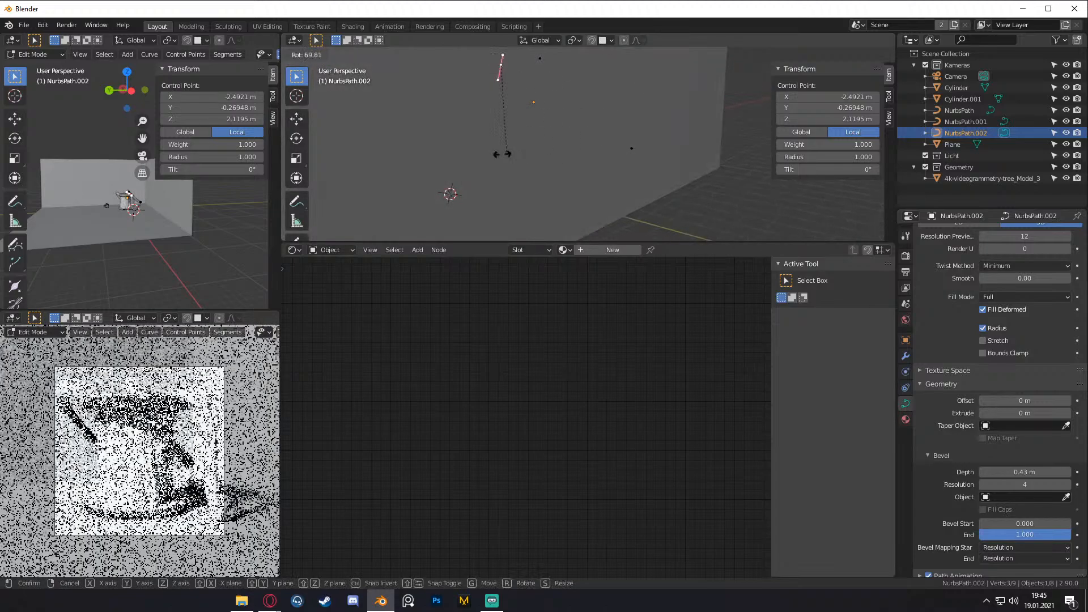
pyautogui.click(503, 153)
pyautogui.moveTo(547, 150); pyautogui.dragTo(600, 159, button='middle')
pyautogui.press('r')
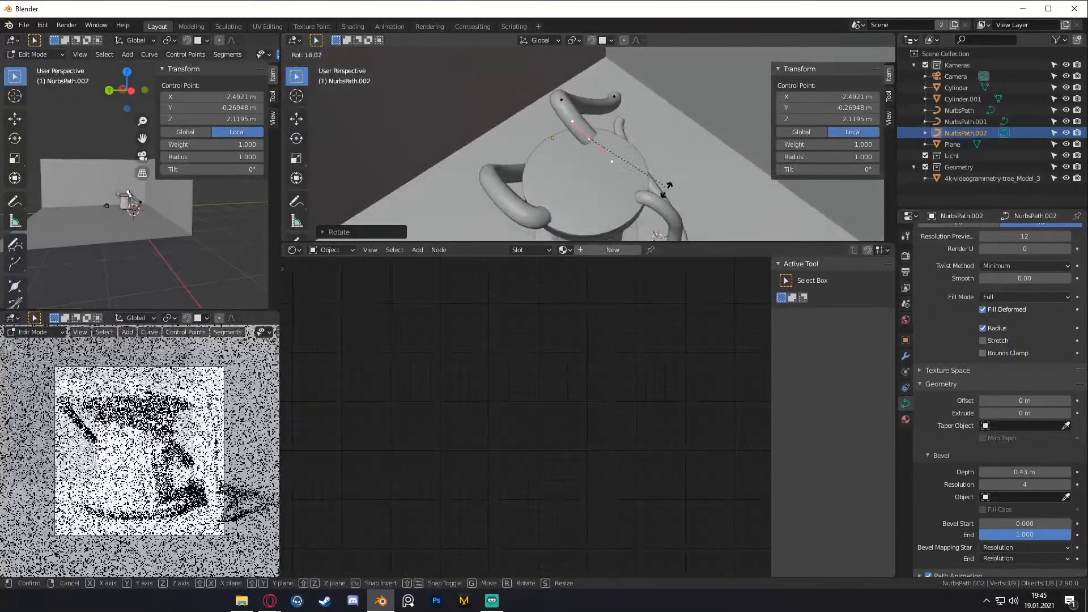
pyautogui.click(582, 212)
pyautogui.moveTo(583, 213); pyautogui.dragTo(554, 130, button='middle')
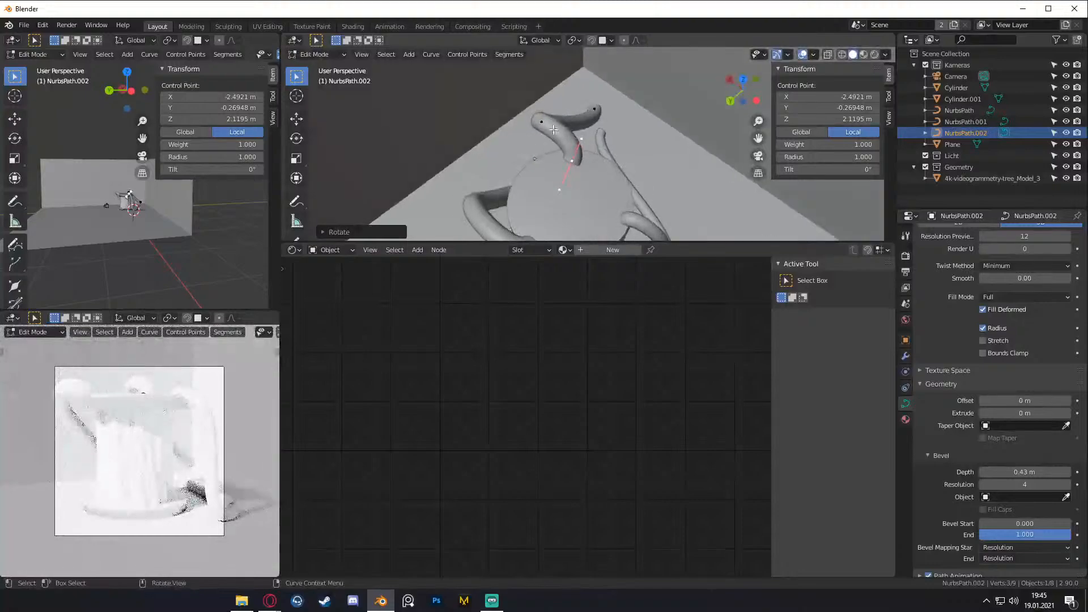
# - Adjust a control point's position on the new copy to refine its bend above the spool, and finish editing the curve
pyautogui.moveTo(624, 139); pyautogui.dragTo(627, 118, button='middle')
pyautogui.press('g')
pyautogui.click(590, 110)
pyautogui.click(623, 97)
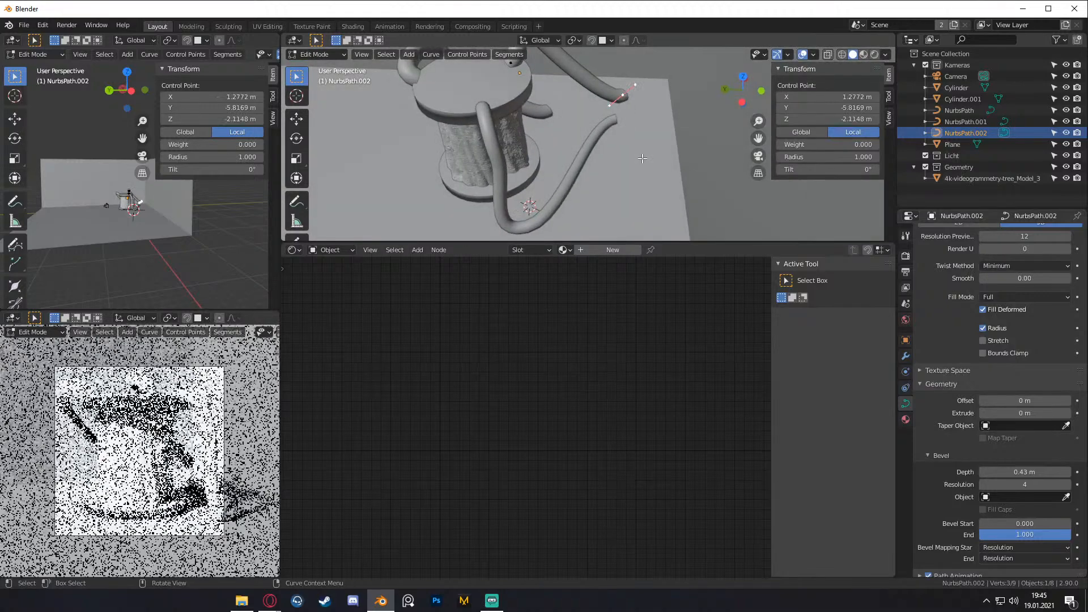
pyautogui.moveTo(642, 158); pyautogui.dragTo(621, 139, button='middle')
pyautogui.press('Tab')
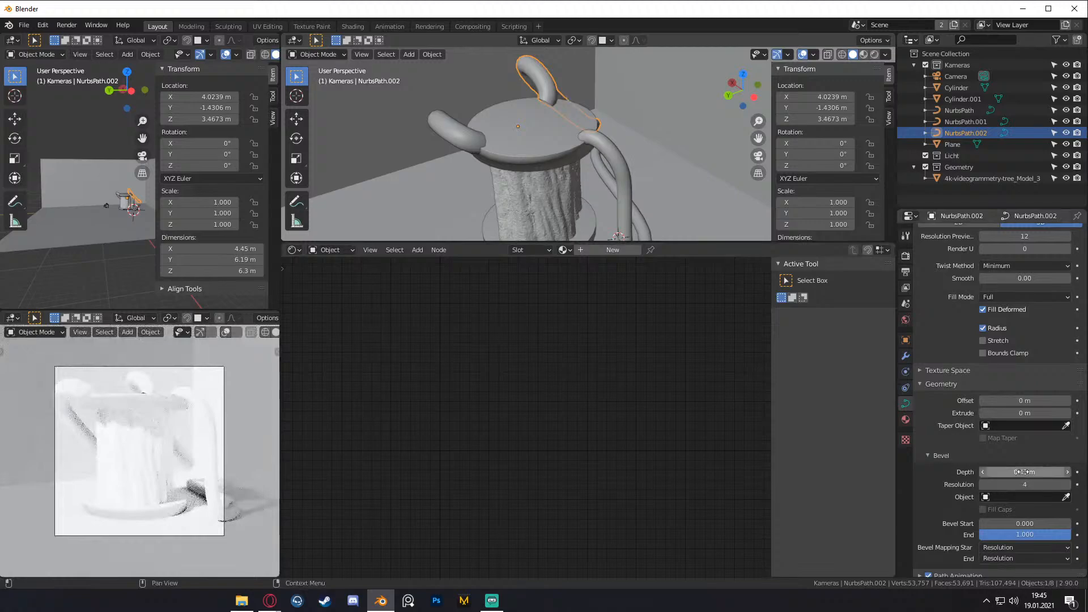
# - Set the new pipe copy's bevel depth to 0.37 m
pyautogui.moveTo(1022, 472); pyautogui.dragTo(1009, 471)
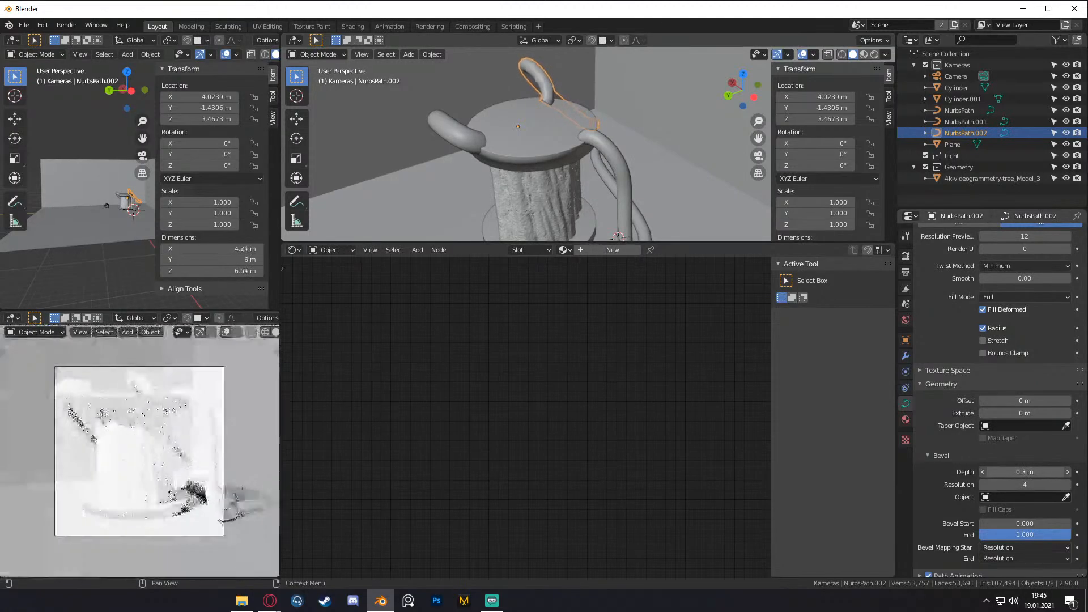
pyautogui.moveTo(1022, 471); pyautogui.dragTo(1032, 472)
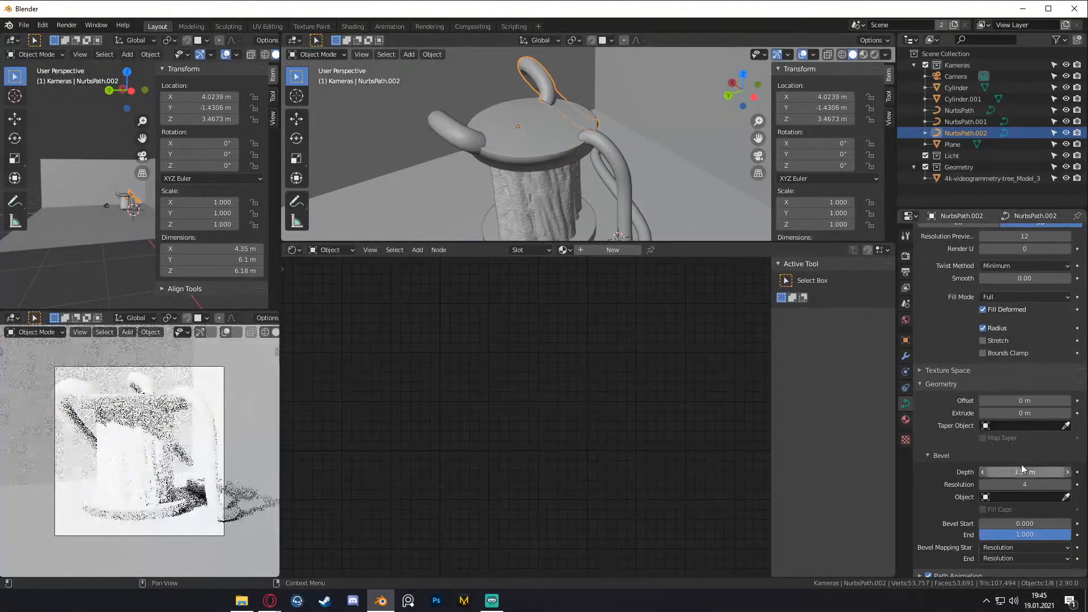
# - Move the new pipe's lower end control point behind the spool and rotate it around the global Z axis
pyautogui.moveTo(631, 137); pyautogui.dragTo(618, 223, button='middle')
pyautogui.press('Tab')
pyautogui.press('g')
pyautogui.click(578, 149)
pyautogui.press('r')
pyautogui.press('z')
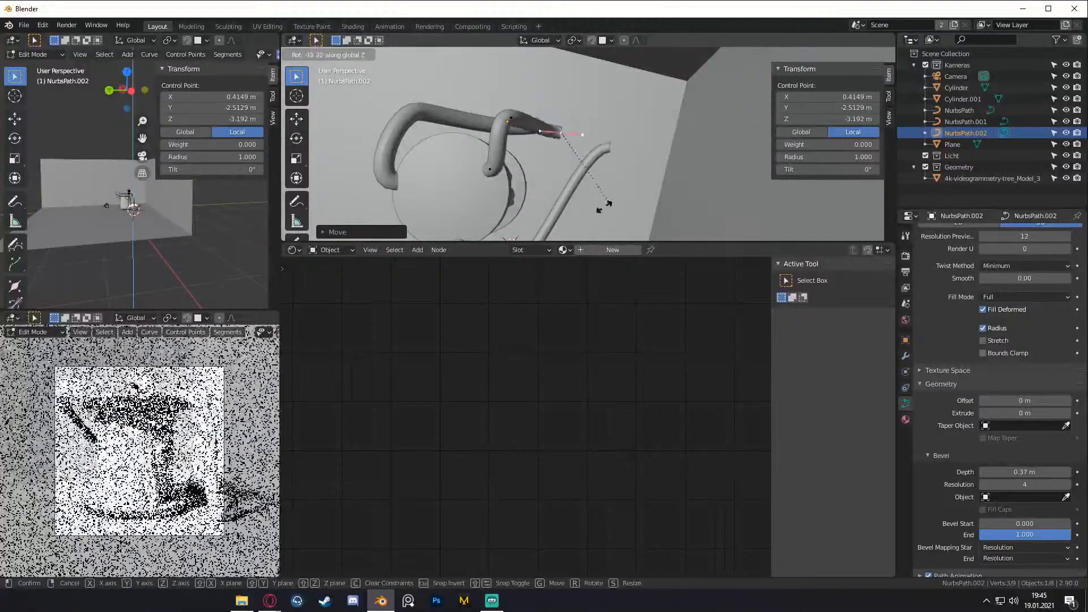
# - Adjust the height of the same end control point along the Z axis from a lower view angle
pyautogui.moveTo(552, 212); pyautogui.dragTo(635, 154, button='middle')
pyautogui.press('g')
pyautogui.press('z')
pyautogui.click(639, 124)
# - Extrude further control points from the pipe's lower end, extending it away from the spool, and scale a handle along the new section
pyautogui.press('e')
pyautogui.press('g')
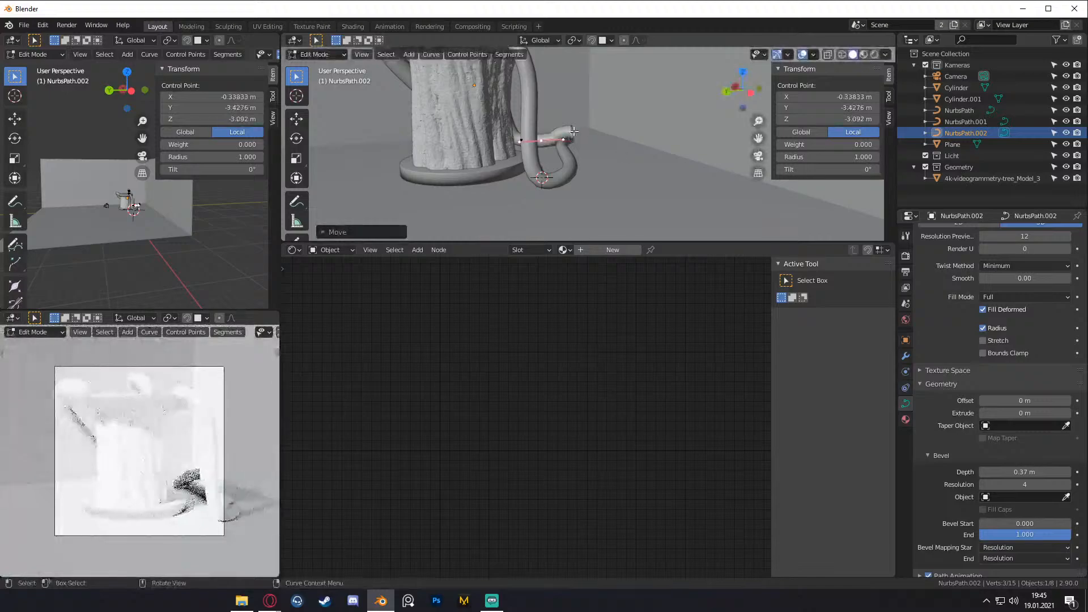
pyautogui.moveTo(575, 132); pyautogui.dragTo(669, 131, button='middle')
pyautogui.press('e')
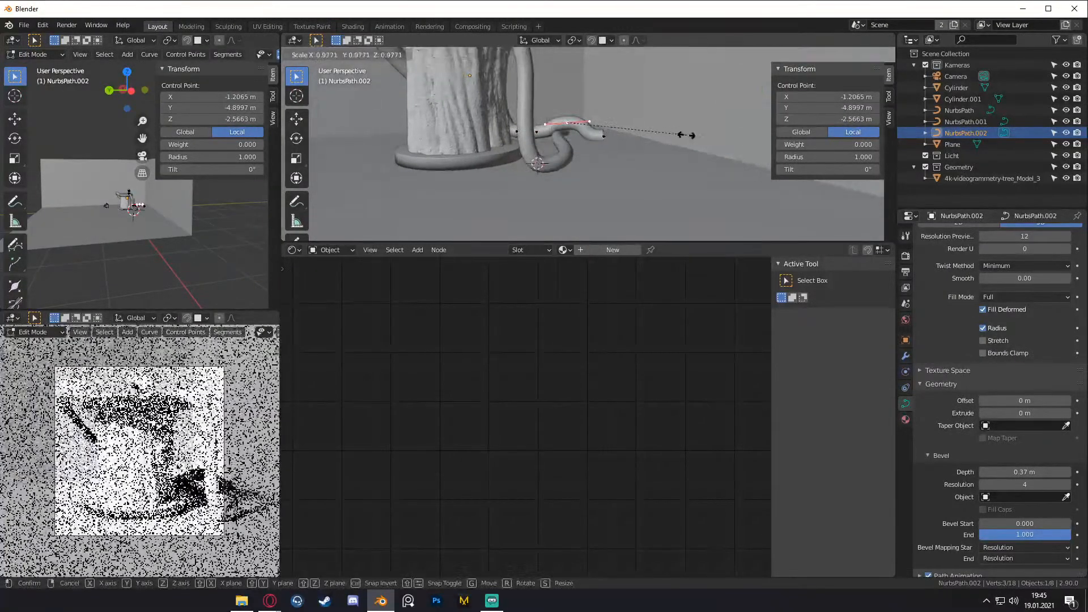
pyautogui.click(686, 135)
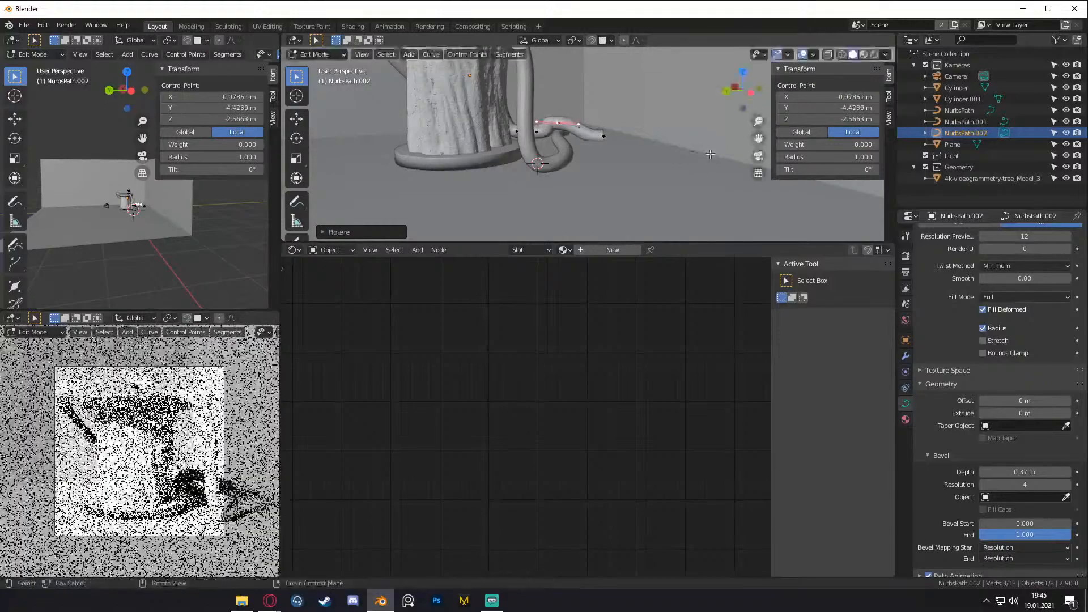
# - Reposition and scale a middle control point of the extended section to refine its bend
pyautogui.moveTo(711, 153); pyautogui.dragTo(536, 178, button='middle')
pyautogui.press('g')
pyautogui.click(644, 175)
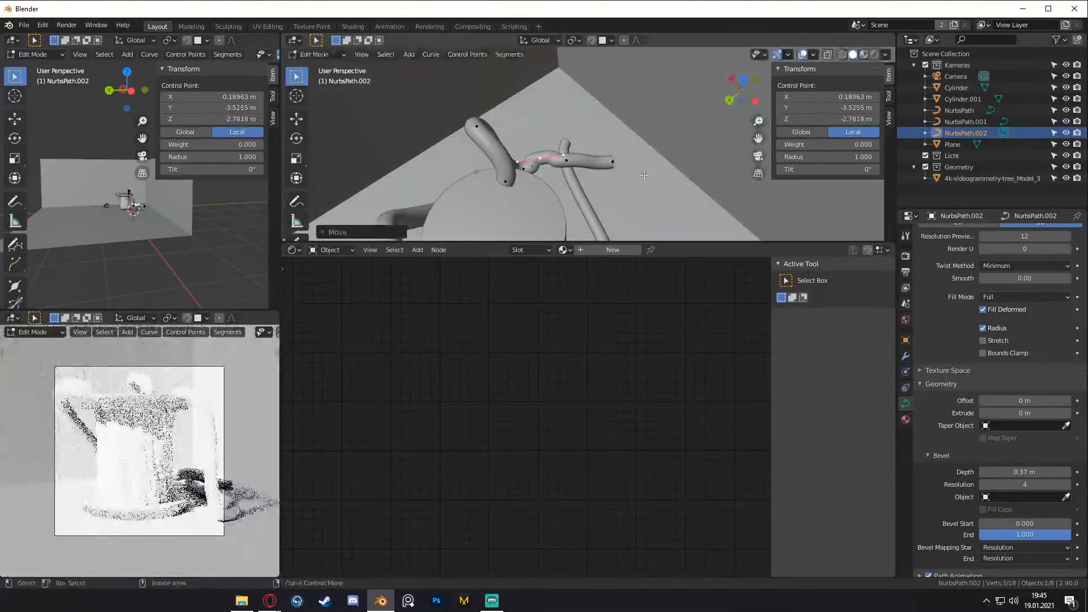
pyautogui.moveTo(644, 175); pyautogui.dragTo(619, 184, button='middle')
pyautogui.press('s')
pyautogui.click(614, 152)
# - Finish editing the pipe curve and clear the object selection
pyautogui.click(652, 164)
pyautogui.scroll(-4, 637, 145)
pyautogui.scroll(-5, 601, 142)
pyautogui.scroll(4, 582, 162)
pyautogui.click(610, 175)
pyautogui.scroll(2, 597, 164)
pyautogui.scroll(-2, 626, 177)
pyautogui.click(626, 178)
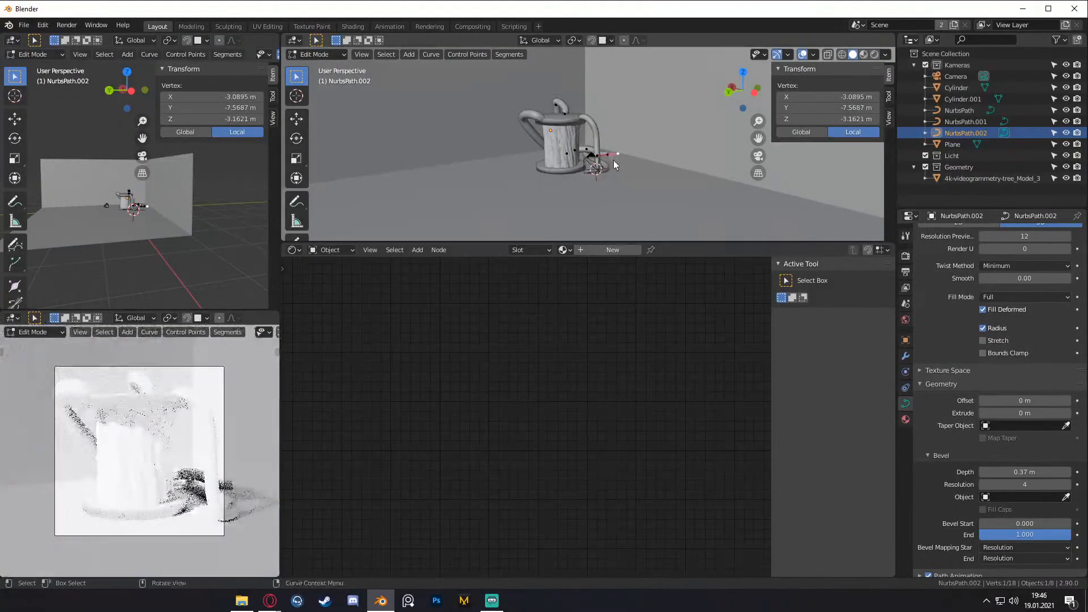
pyautogui.press('Tab')
pyautogui.moveTo(618, 166); pyautogui.dragTo(641, 191)
pyautogui.scroll(-3, 638, 194)
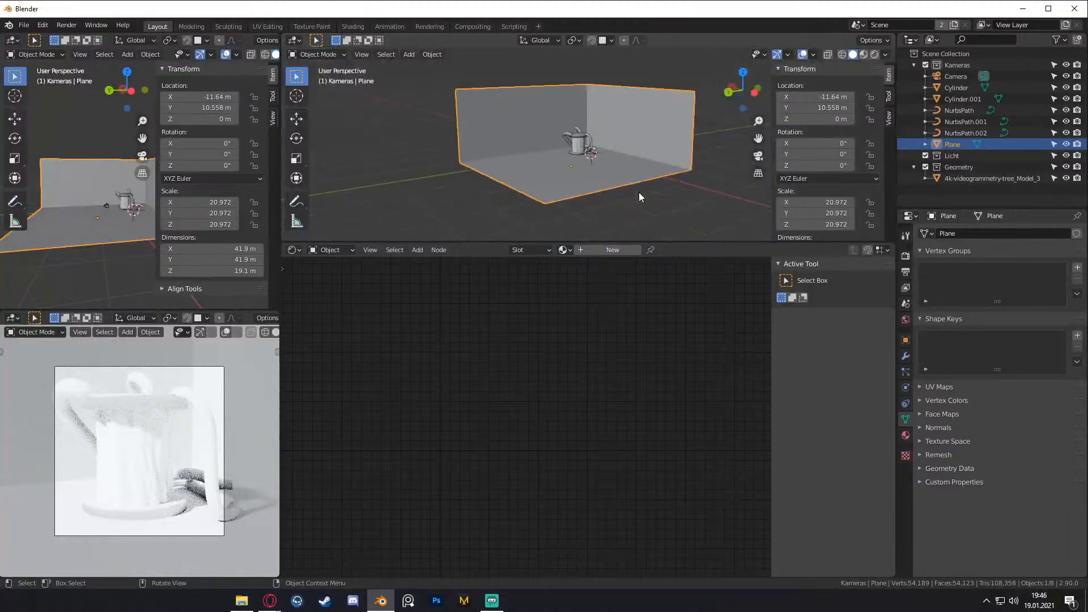
pyautogui.hotkey('alt', 'a')
# - Add a cube mesh at the 3D cursor beside the spool
pyautogui.scroll(3, 618, 170)
pyautogui.scroll(2, 623, 159)
pyautogui.scroll(-2, 616, 166)
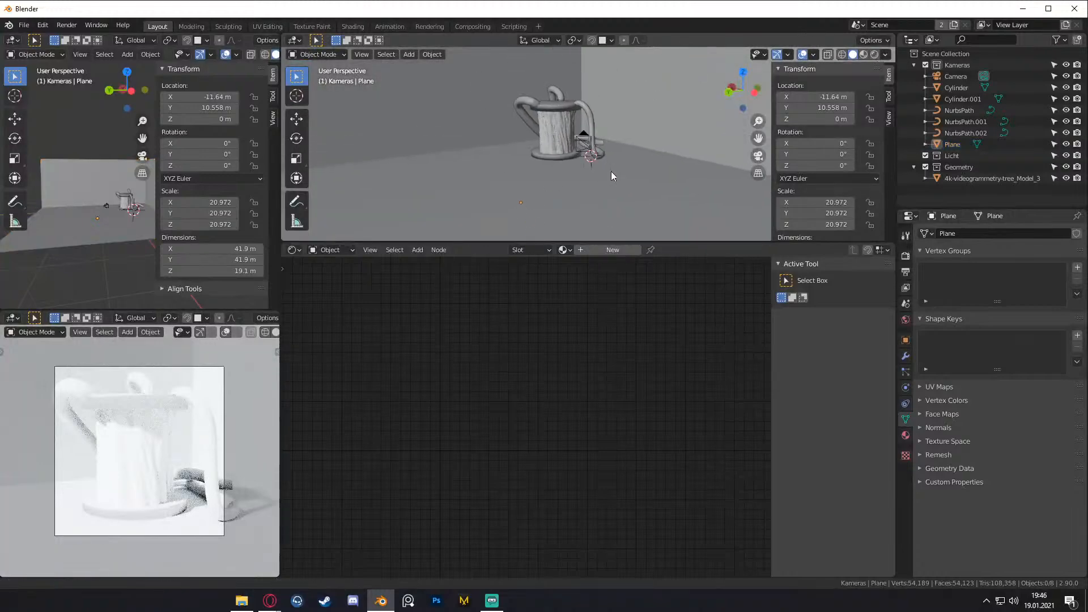
pyautogui.moveTo(611, 171); pyautogui.dragTo(608, 184, button='middle')
pyautogui.hotkey('shift', 'a')
pyautogui.moveTo(590, 149)
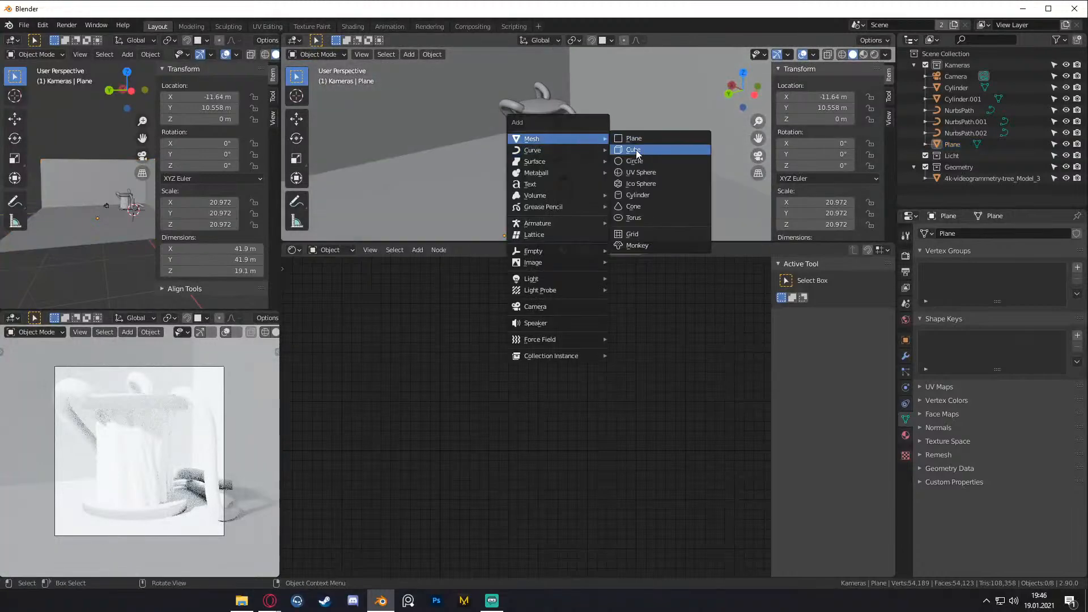
pyautogui.click(637, 149)
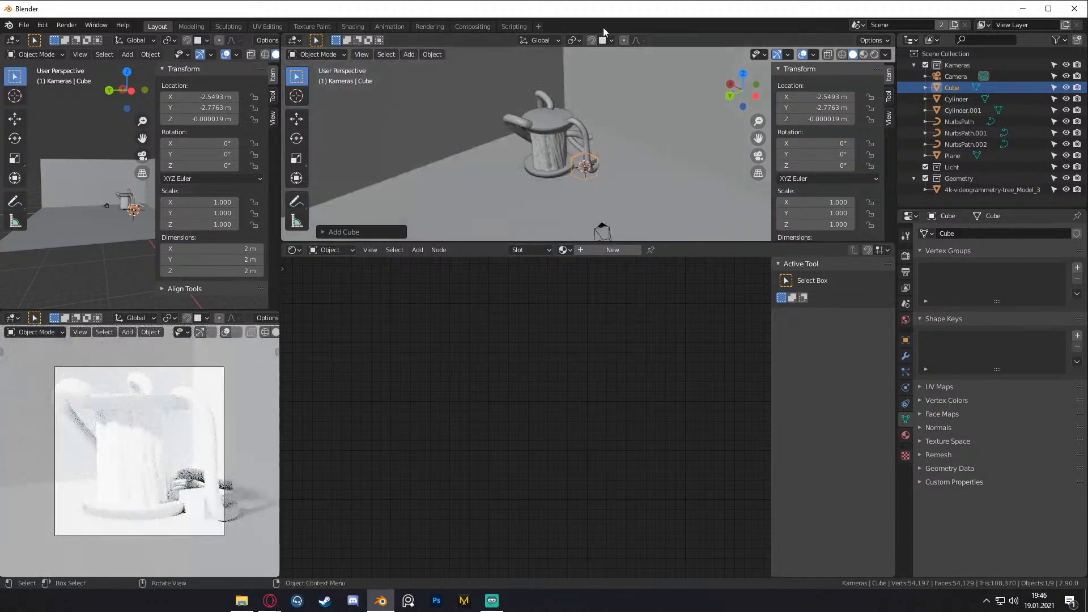
# - Raise the cube's geometry 1 m along Z in Edit Mode so its origin sits at the base
pyautogui.press('Tab')
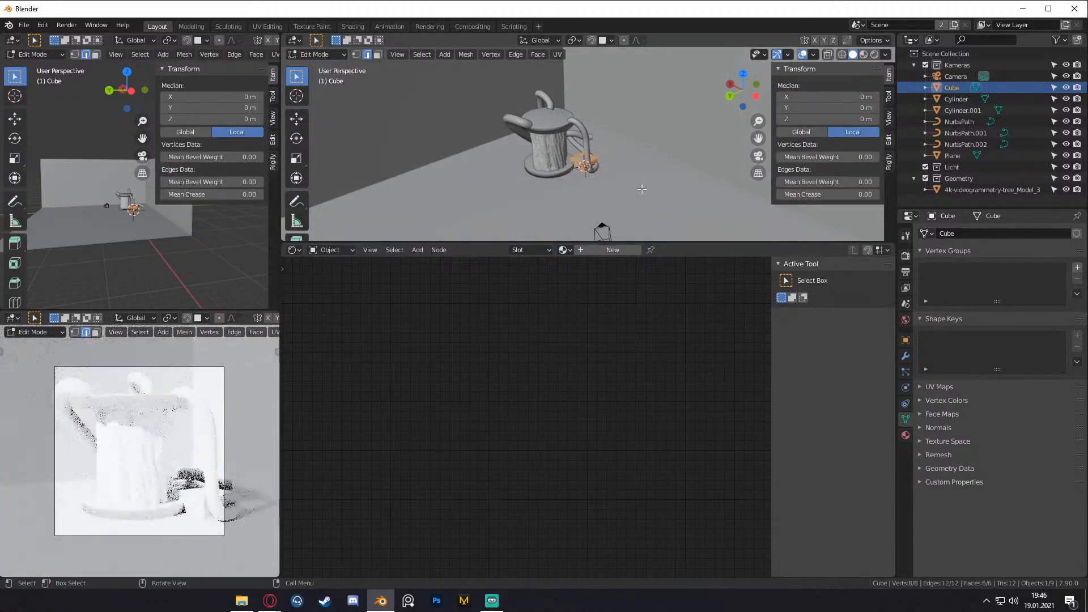
pyautogui.press('g')
pyautogui.press('z')
pyautogui.press('1')
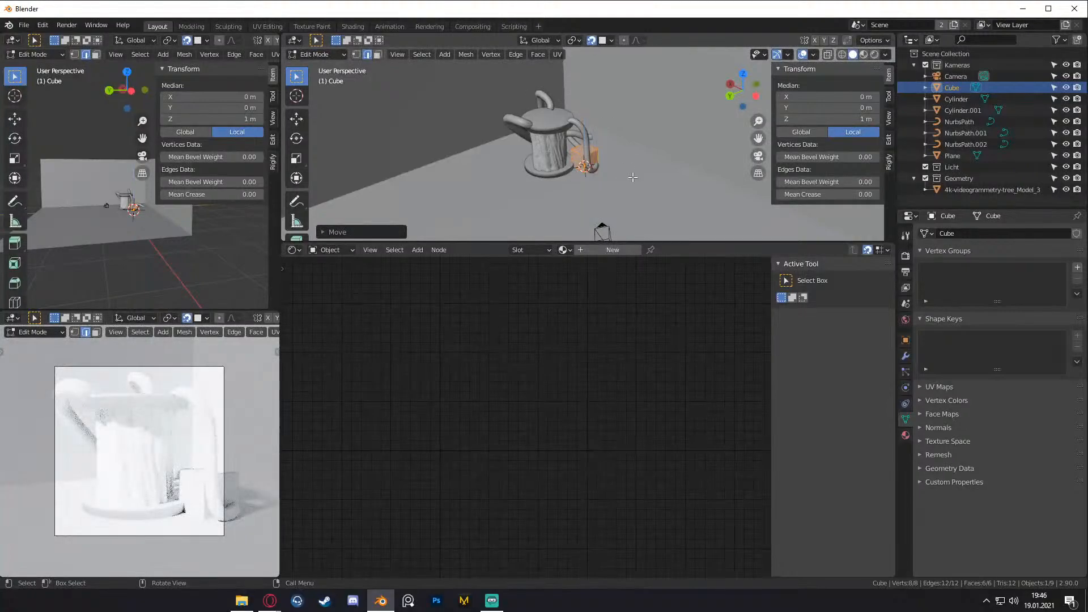
pyautogui.press('g')
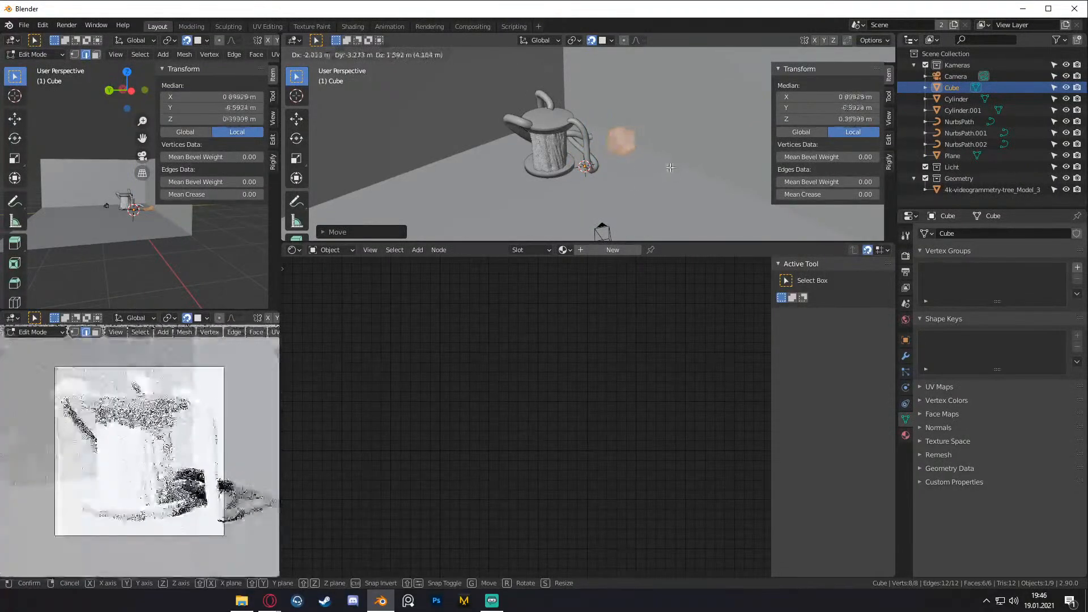
pyautogui.click(670, 167)
pyautogui.scroll(4, 663, 187)
pyautogui.keyDown('shift'); pyautogui.moveTo(657, 201); pyautogui.dragTo(566, 187, button='middle'); pyautogui.keyUp('shift')
pyautogui.press('g')
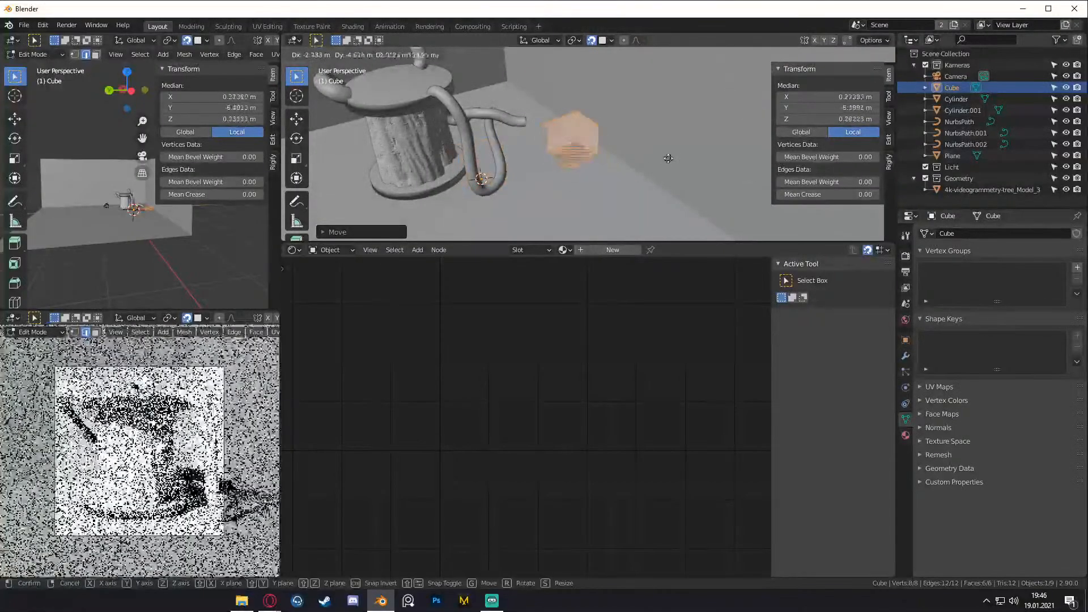
pyautogui.click(671, 154)
# - Leave mesh editing and move the whole cube onto the floor behind the spool with snapping
pyautogui.press('Tab')
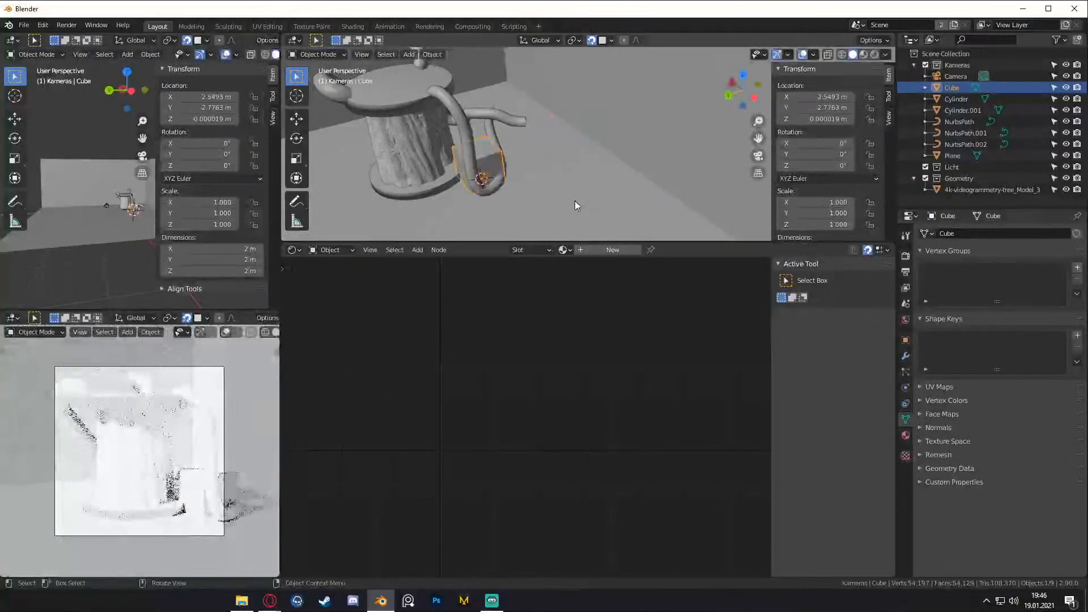
pyautogui.press('g')
pyautogui.click(714, 156)
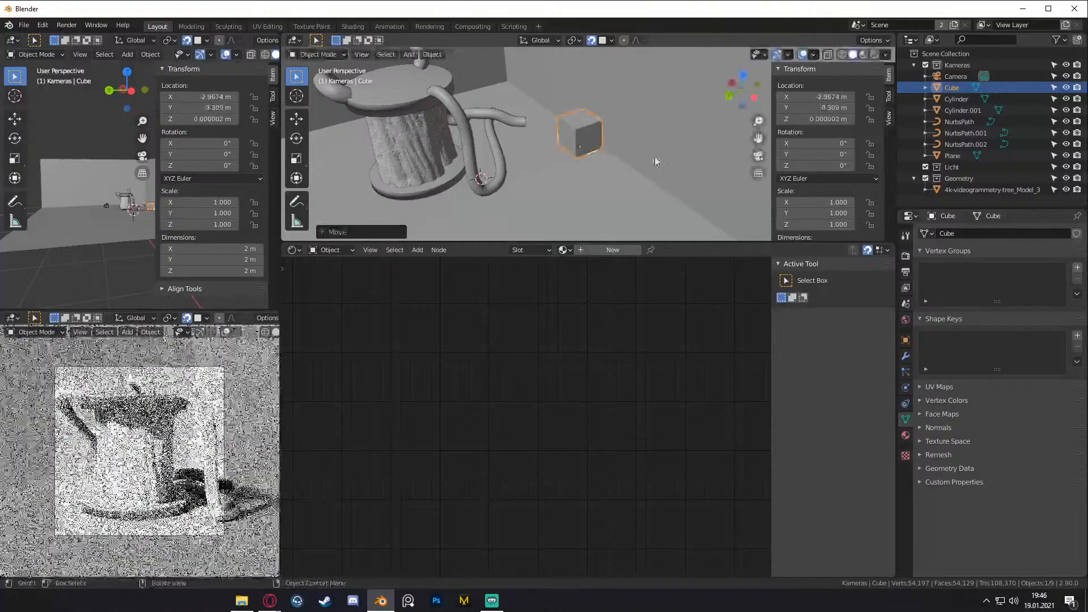
# - Scale the cube to about 3.65 in X and Z, excluding the Y axis, to form an upright slab
pyautogui.moveTo(651, 164)
pyautogui.mouseDown(button='middle')
pyautogui.moveTo(695, 150)
pyautogui.moveTo(625, 155)
pyautogui.moveTo(657, 179)
pyautogui.mouseUp(button='middle')
pyautogui.press('s')
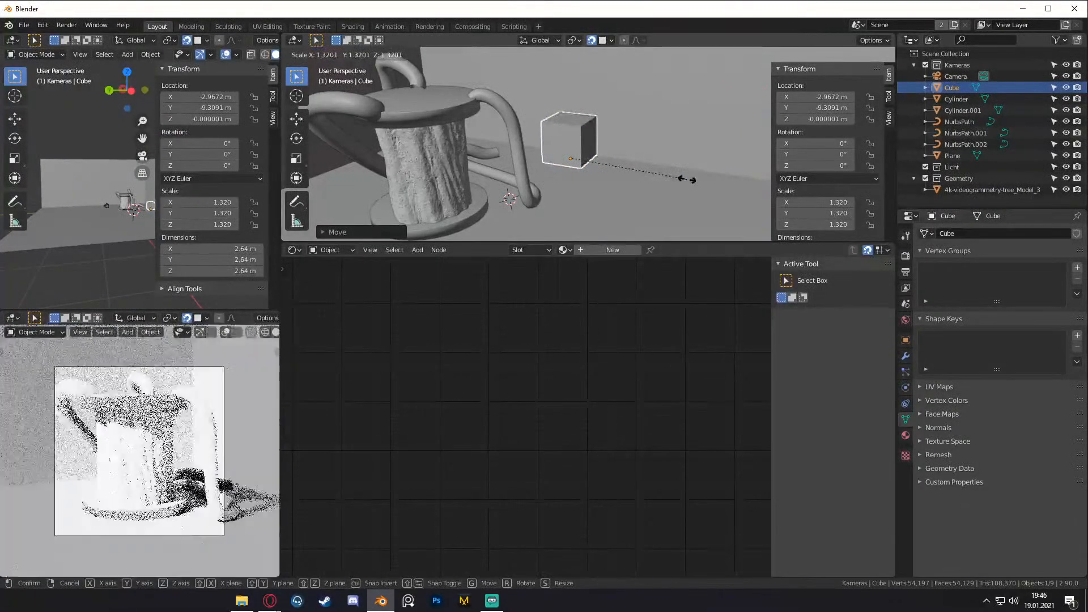
pyautogui.press('Escape')
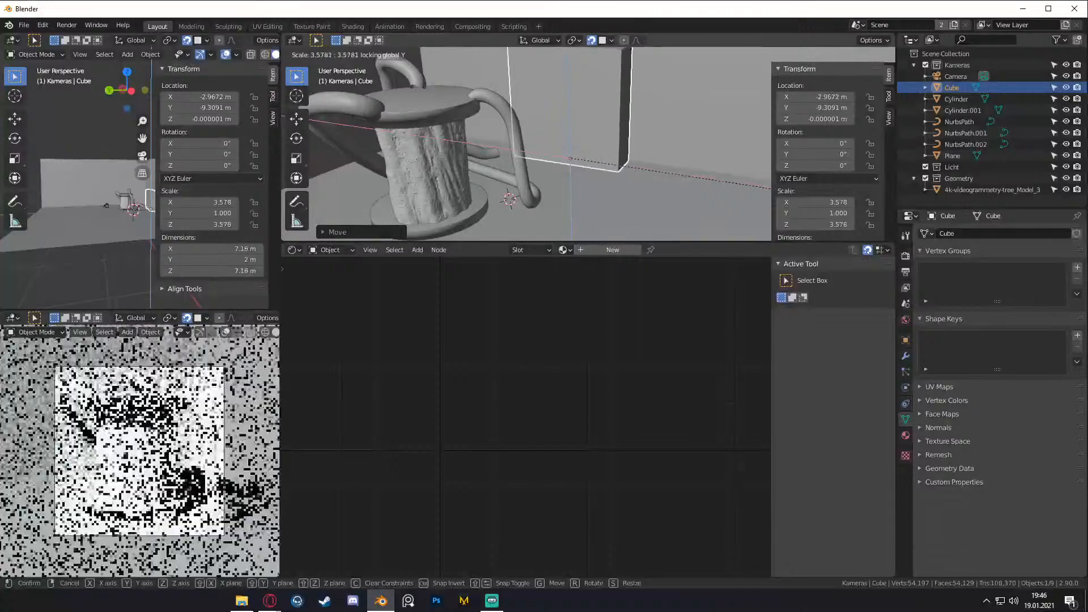
pyautogui.click(744, 174)
# - Extrude the slab's narrow side face sideways to widen it into a long wall behind the spool
pyautogui.scroll(-2, 603, 178)
pyautogui.moveTo(584, 179); pyautogui.dragTo(608, 110, button='middle')
pyautogui.press('Tab')
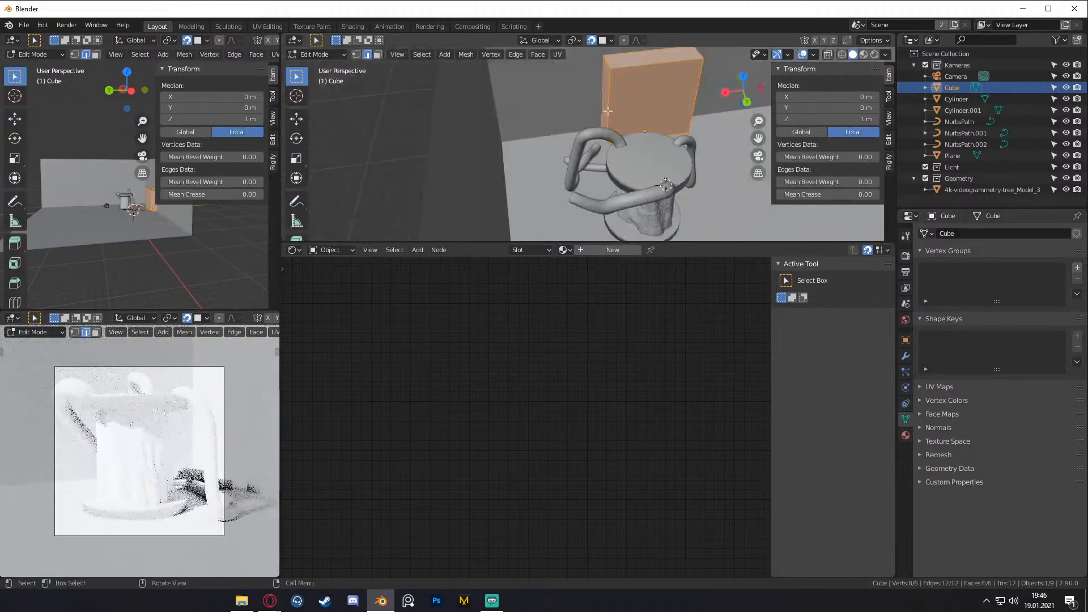
pyautogui.press('3')
pyautogui.click(608, 110)
pyautogui.press('e')
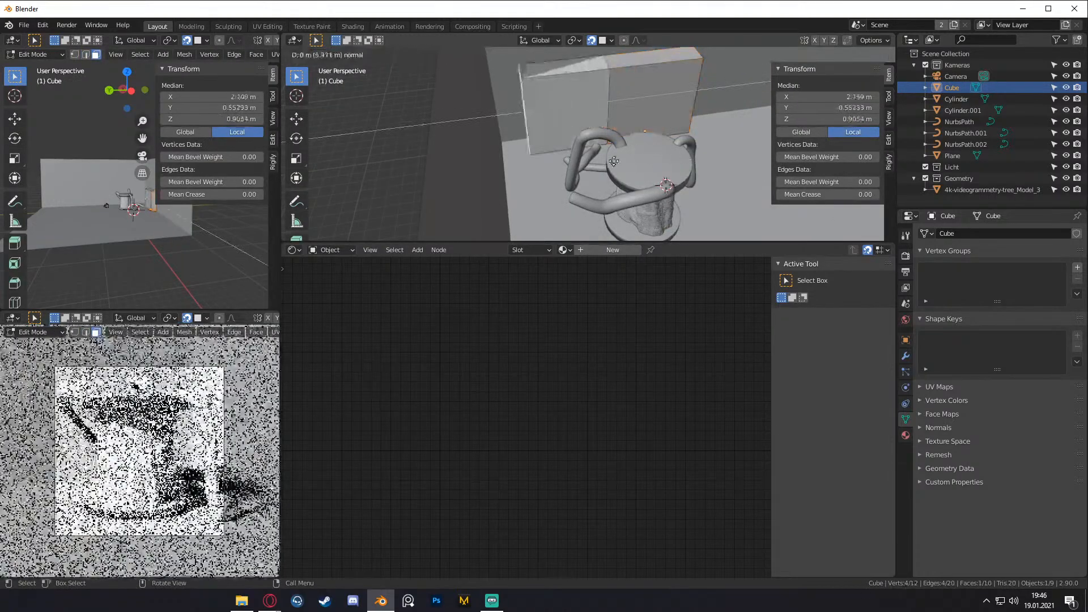
pyautogui.click(594, 162)
# - Add a vertical loop cut near the extruded end of the wall
pyautogui.moveTo(594, 161); pyautogui.dragTo(531, 104, button='middle')
pyautogui.hotkey('ctrl', 'r')
pyautogui.click(542, 80)
pyautogui.click(516, 85)
pyautogui.click(534, 89)
# - Add a horizontal loop cut across the wall and select the lower front face of its narrow end strip
pyautogui.scroll(-4, 534, 89)
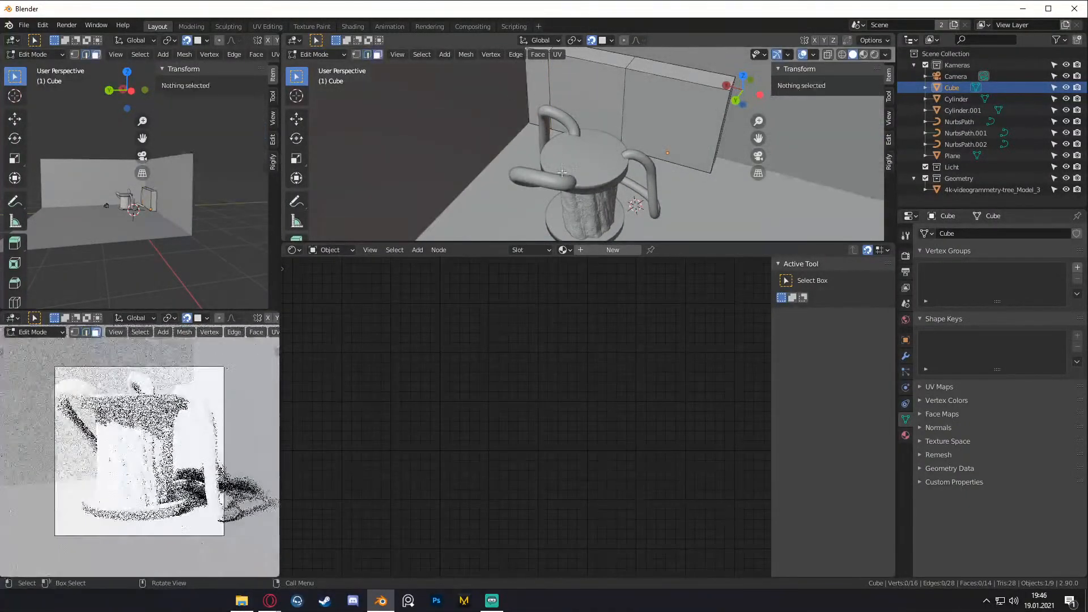
pyautogui.press('3')
pyautogui.click(565, 118)
pyautogui.moveTo(581, 99); pyautogui.dragTo(629, 105, button='middle')
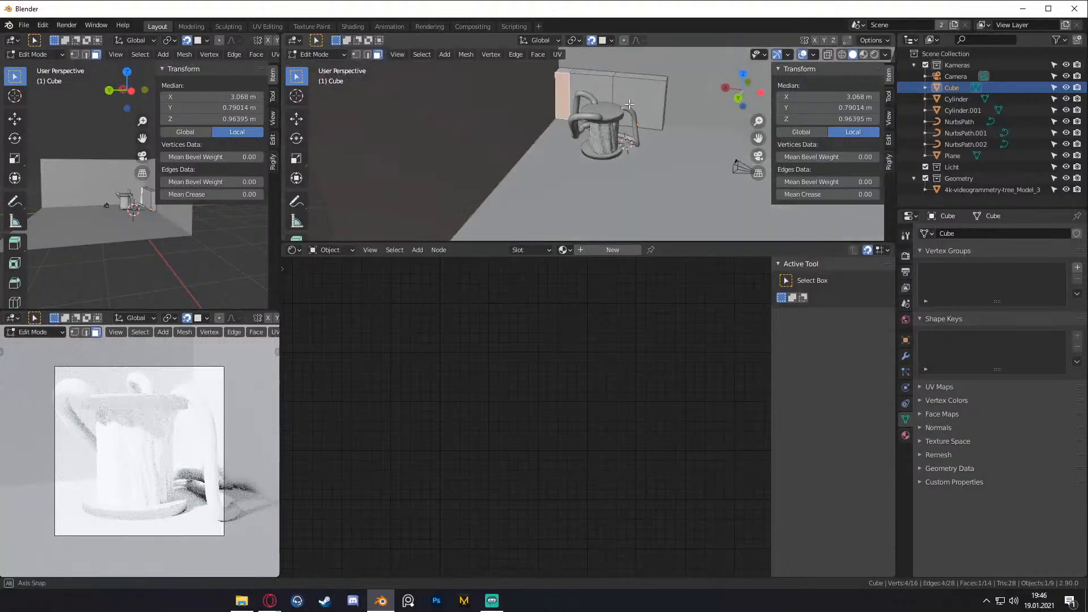
pyautogui.click(648, 100)
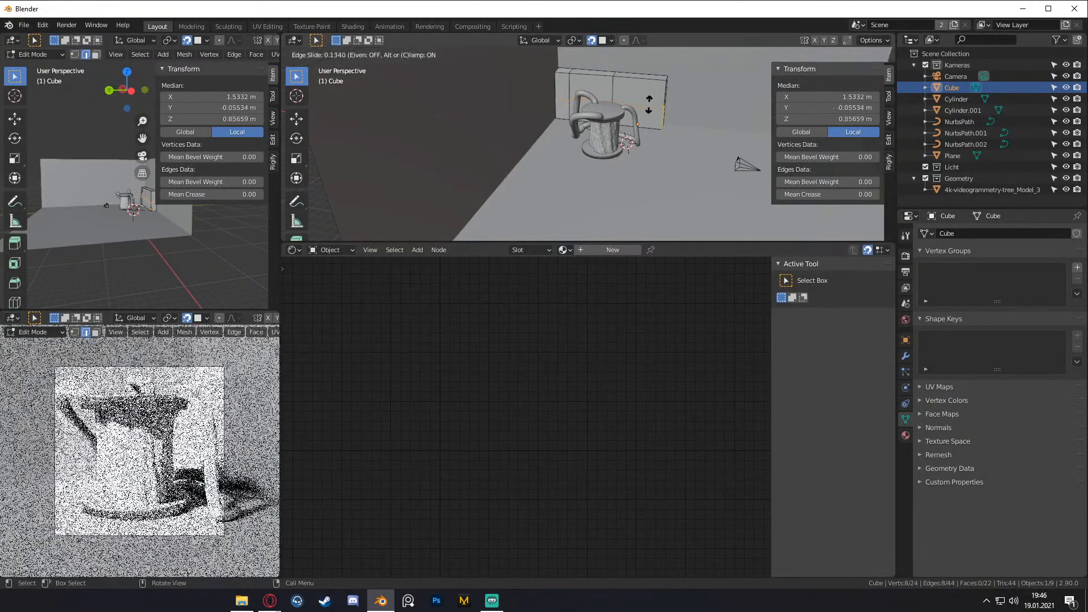
pyautogui.click(628, 119)
pyautogui.press('3')
pyautogui.click(562, 103)
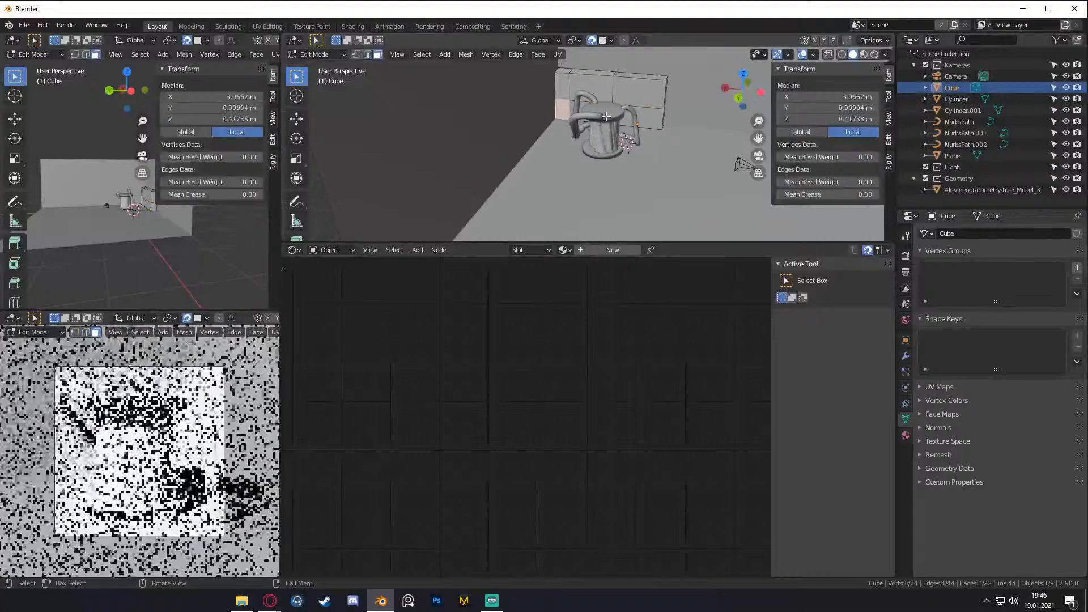
pyautogui.moveTo(613, 119); pyautogui.dragTo(659, 130, button='middle')
pyautogui.press('e')
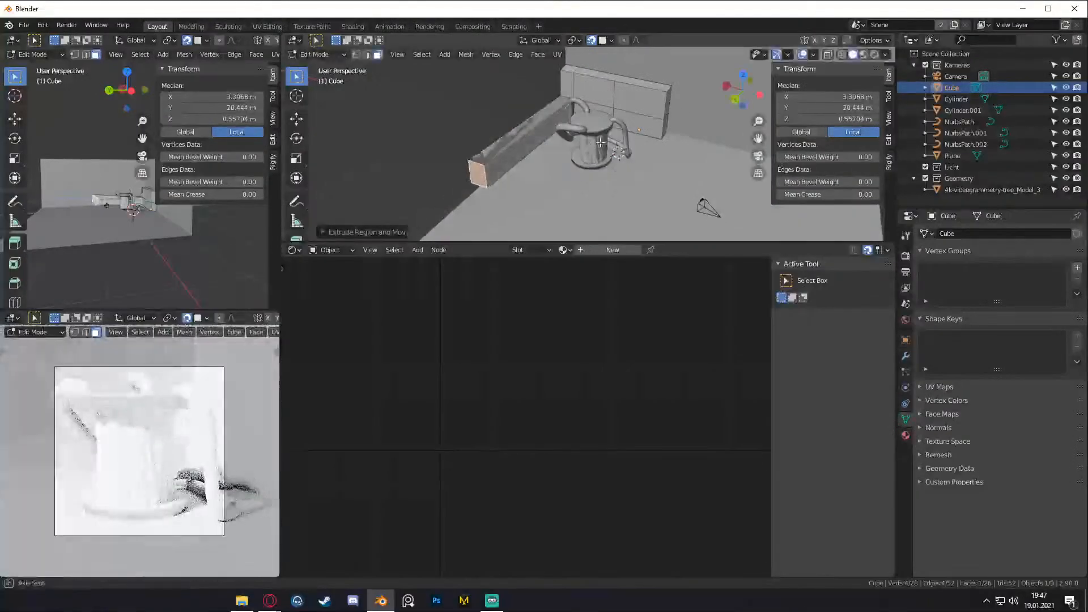
pyautogui.moveTo(600, 142); pyautogui.dragTo(591, 90, button='middle')
pyautogui.hotkey('ctrl', 'z')
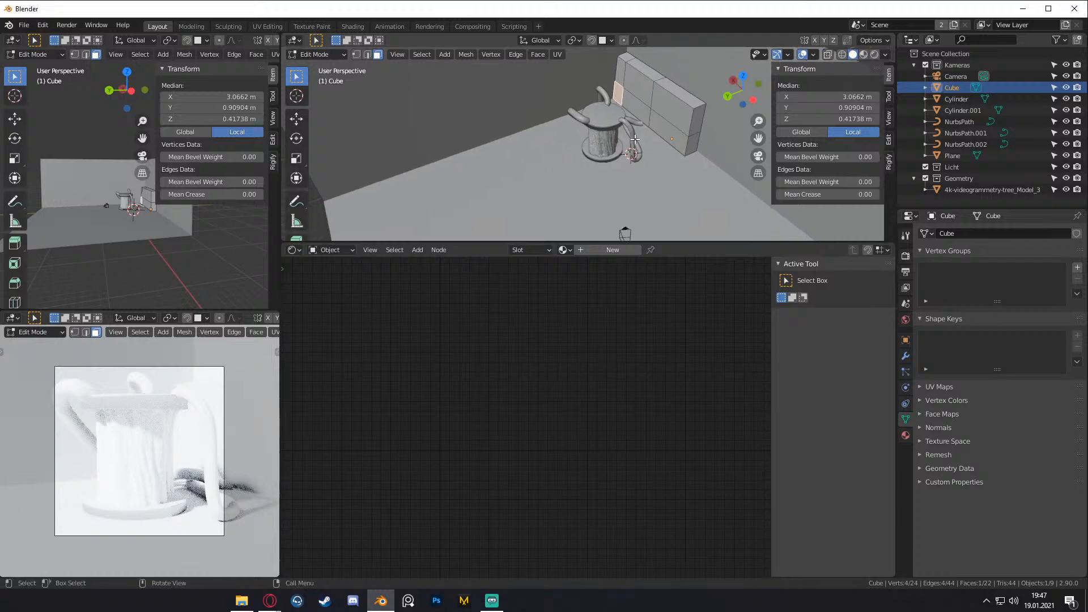
# - Extrude the lower end face forward into a long, low wall beside the spool and lower its end face along Z
pyautogui.press('e')
pyautogui.click(587, 179)
pyautogui.scroll(3, 587, 179)
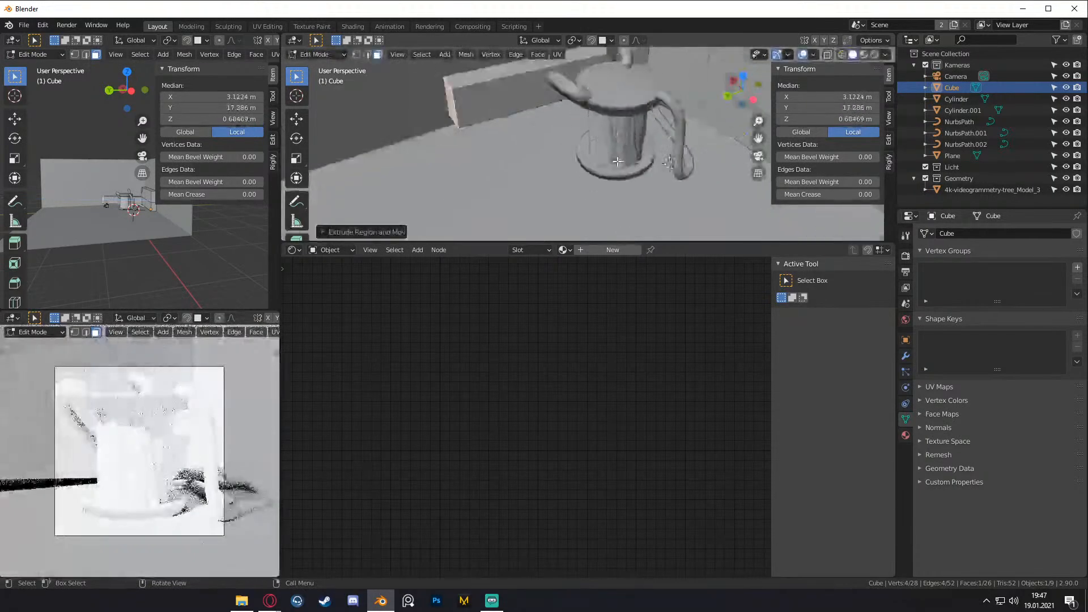
pyautogui.moveTo(586, 178); pyautogui.dragTo(627, 140, button='middle')
pyautogui.press('g')
pyautogui.press('z')
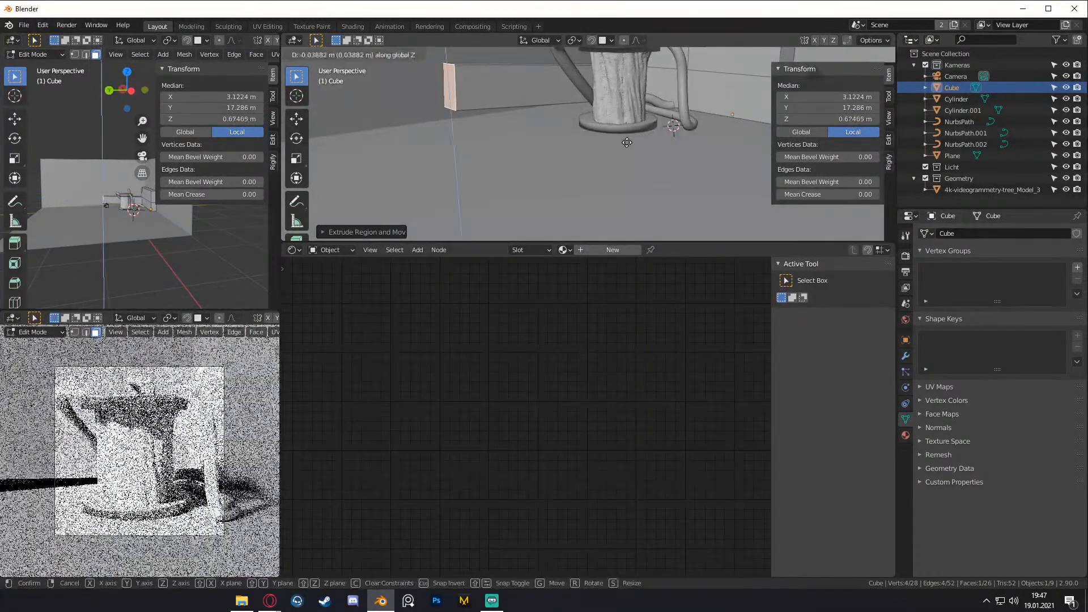
pyautogui.click(629, 155)
pyautogui.press('Tab')
pyautogui.scroll(-5, 606, 162)
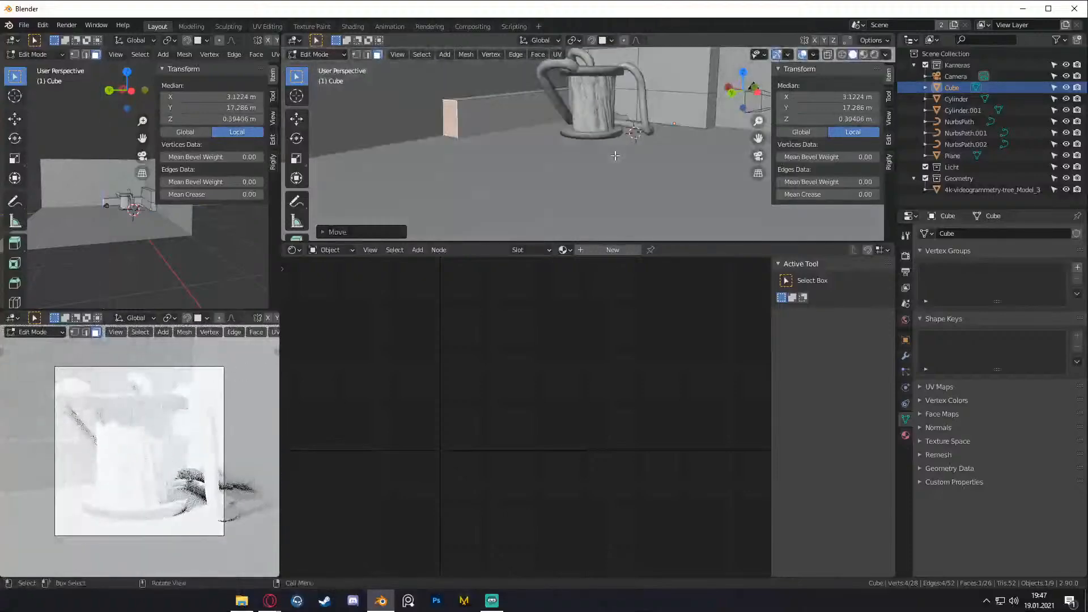
# - Add two vertical loop cuts across the long wall behind the spool to isolate a narrow section near its middle
pyautogui.scroll(5, 589, 159)
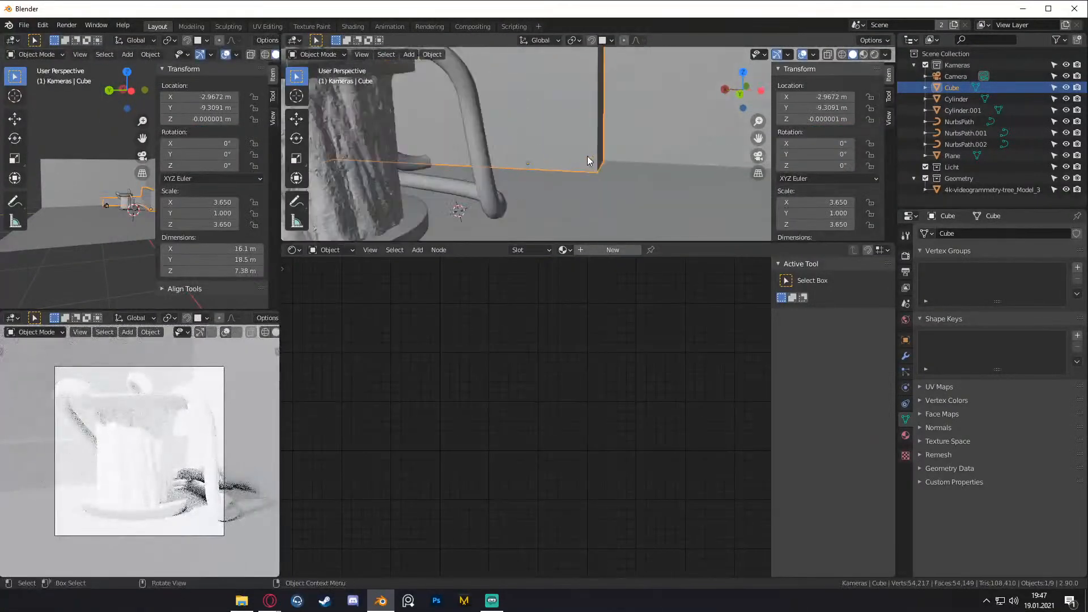
pyautogui.moveTo(588, 156); pyautogui.dragTo(564, 120, button='middle')
pyautogui.press('Tab')
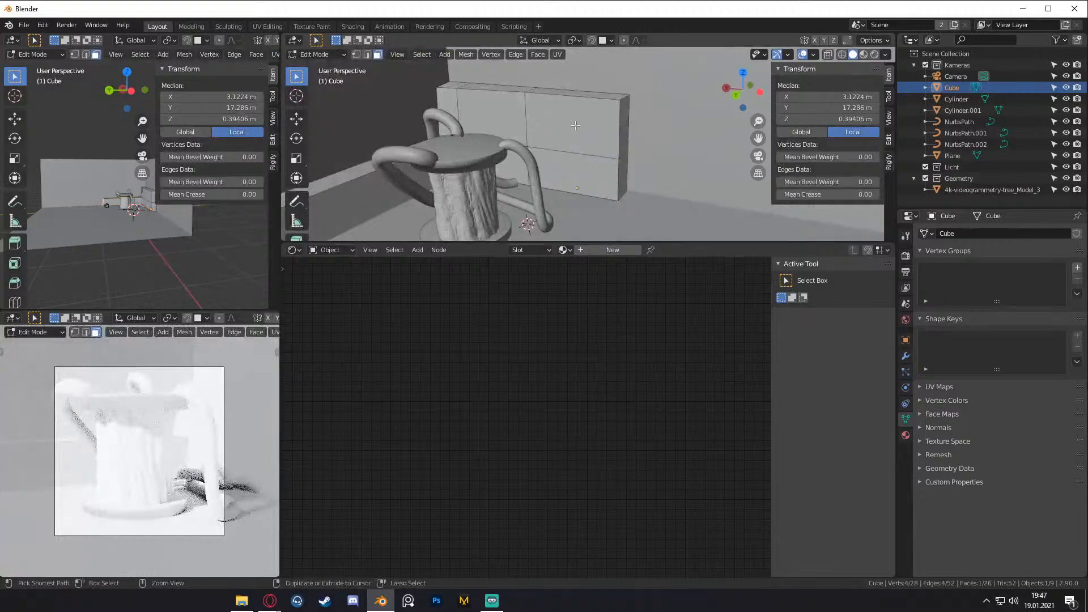
pyautogui.click(569, 112)
pyautogui.click(569, 114)
pyautogui.scroll(2, 589, 134)
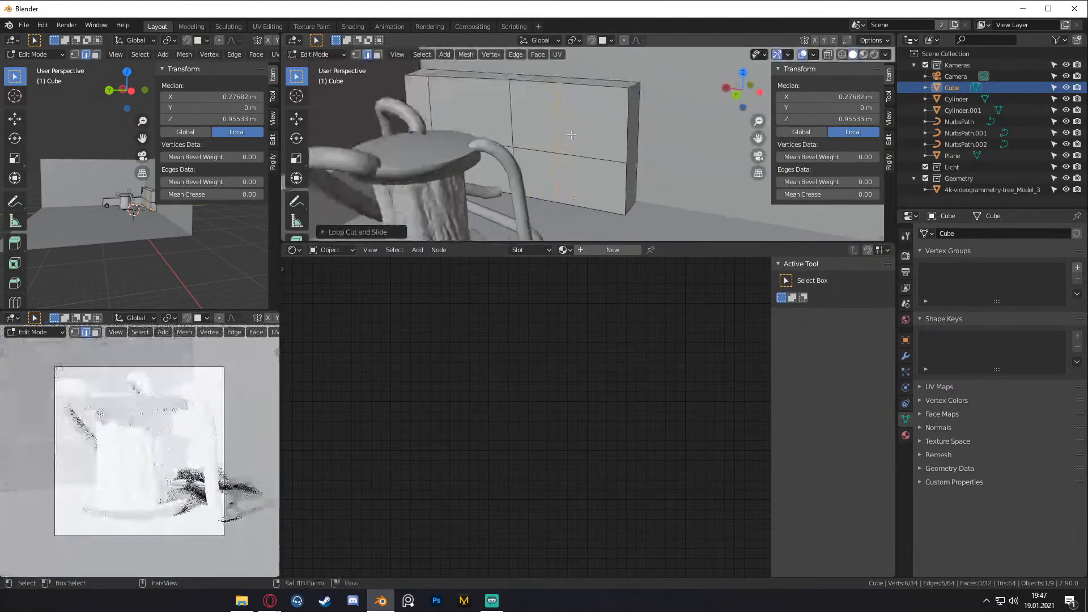
pyautogui.click(603, 117)
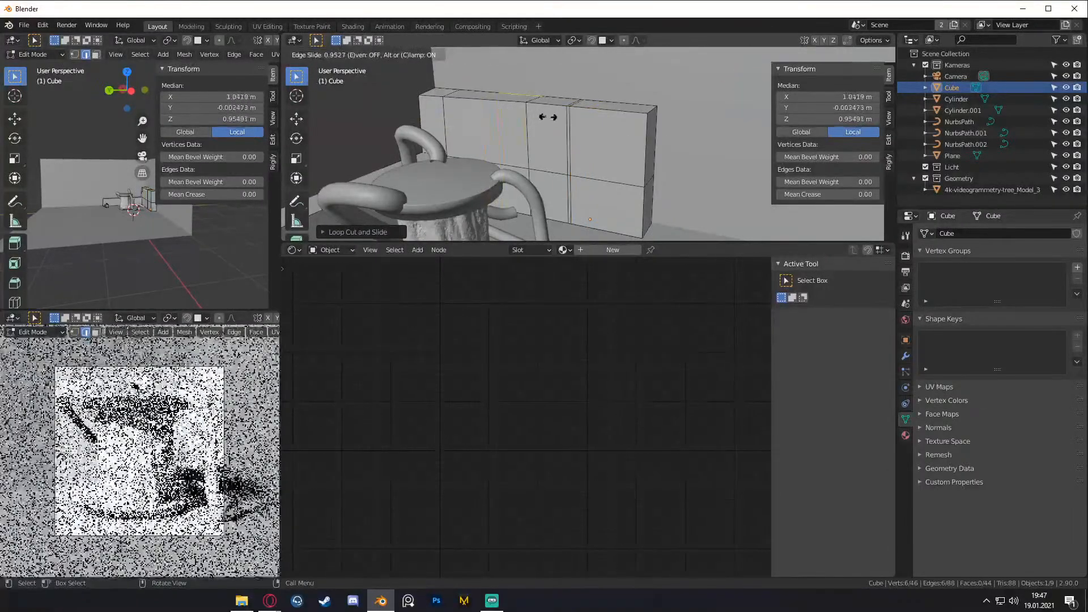
pyautogui.click(547, 117)
# - Lower the top front edge of the wall's narrow middle section along Z and push it back along Y to form a sloped notch
pyautogui.press('3')
pyautogui.click(552, 114)
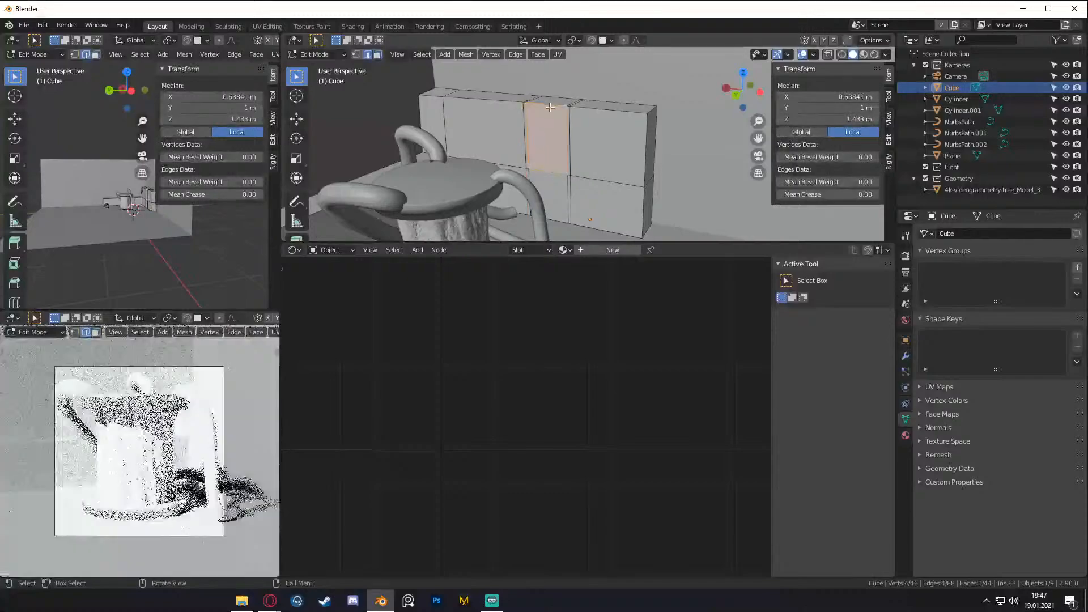
pyautogui.press('g')
pyautogui.press('z')
pyautogui.click(617, 180)
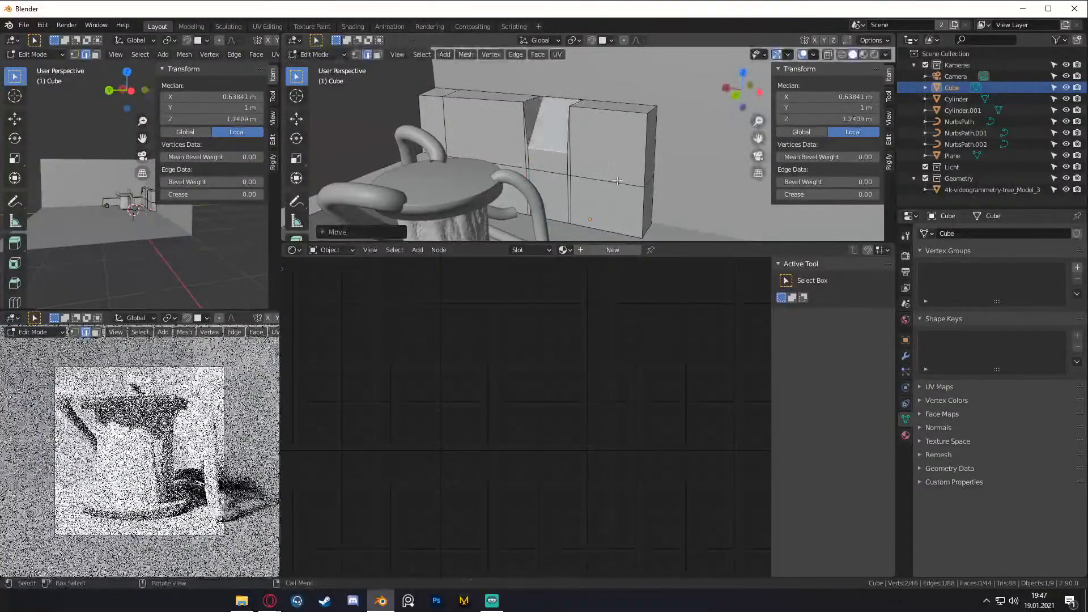
pyautogui.click(625, 172)
pyautogui.press('Tab')
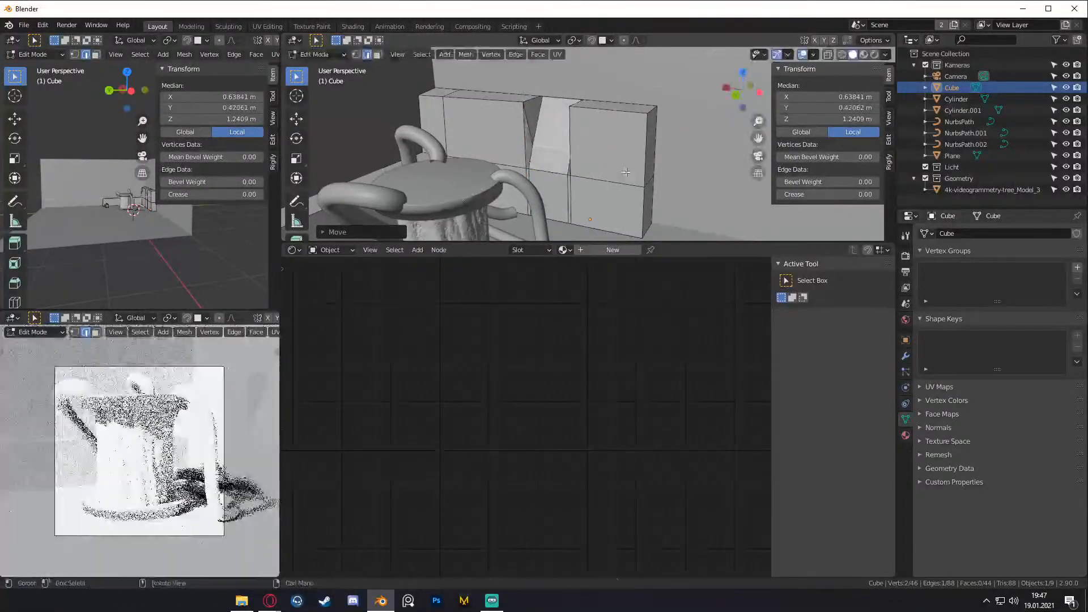
pyautogui.scroll(-8, 629, 170)
pyautogui.scroll(8, 607, 168)
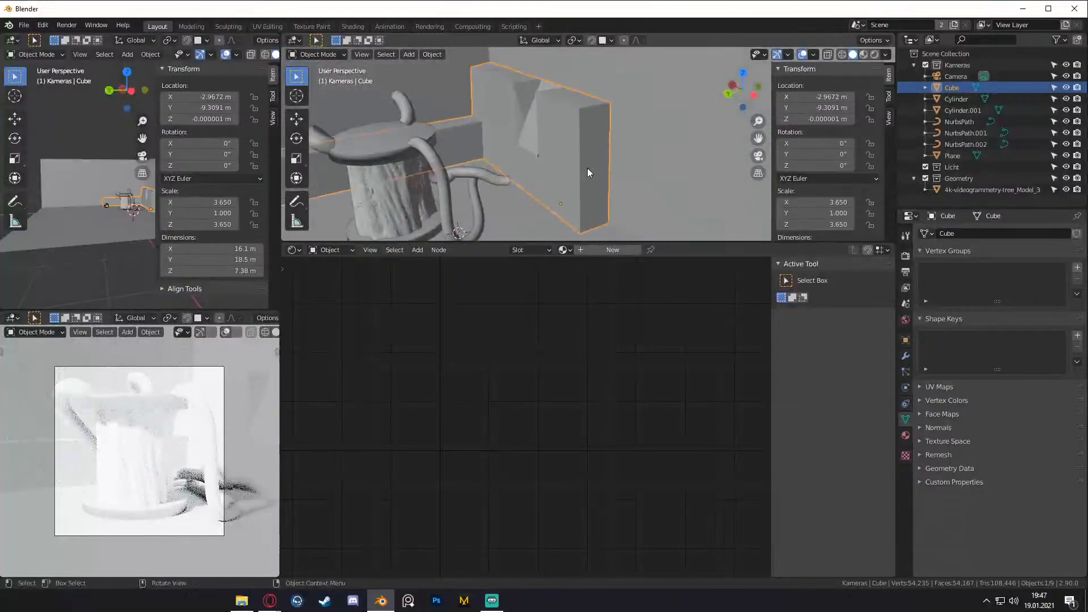
# - Bevel the wall's upper edges on both sides of the notch, including the top edge of the narrow end strip
pyautogui.press('Tab')
pyautogui.moveTo(611, 149); pyautogui.dragTo(611, 120, button='middle')
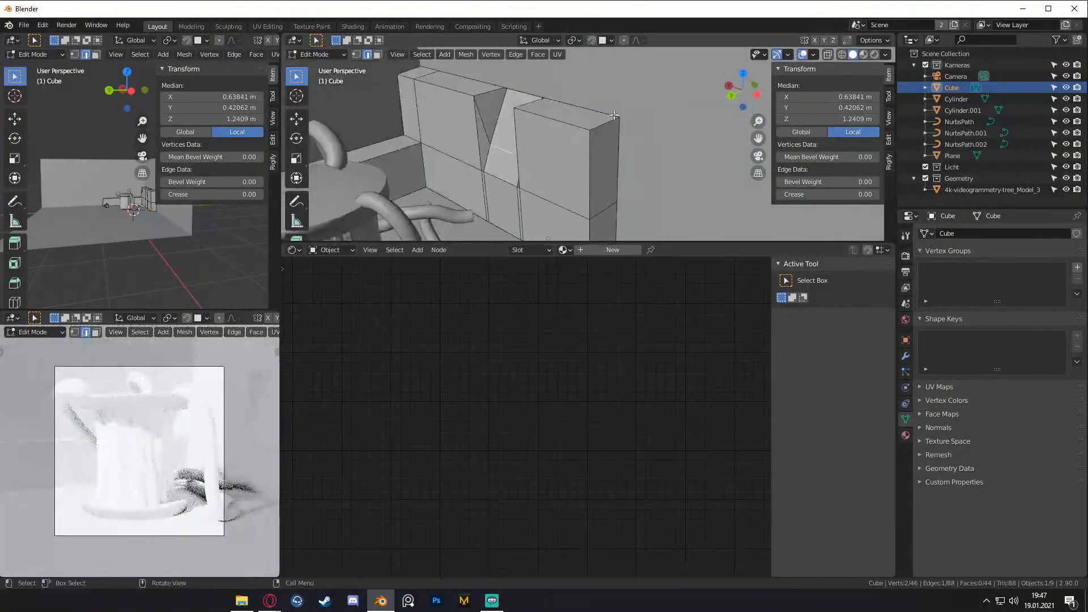
pyautogui.keyDown('shift'); pyautogui.click(462, 84); pyautogui.keyUp('shift')
pyautogui.keyDown('shift'); pyautogui.click(448, 88); pyautogui.keyUp('shift')
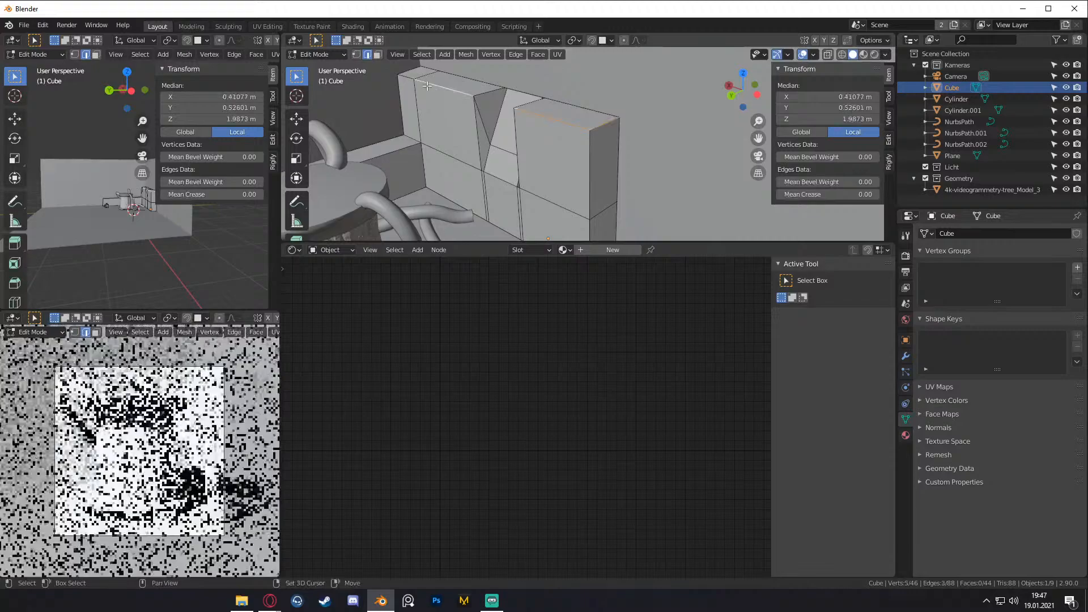
pyautogui.keyDown('shift'); pyautogui.click(407, 77); pyautogui.keyUp('shift')
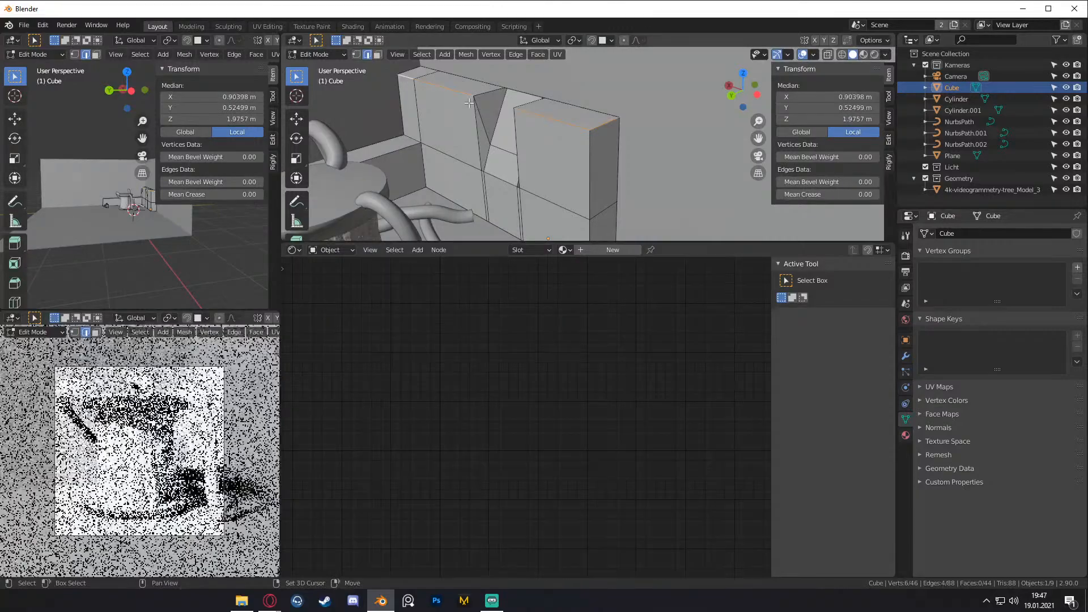
pyautogui.hotkey('ctrl', 'b')
pyautogui.click(621, 164)
pyautogui.scroll(-3, 618, 153)
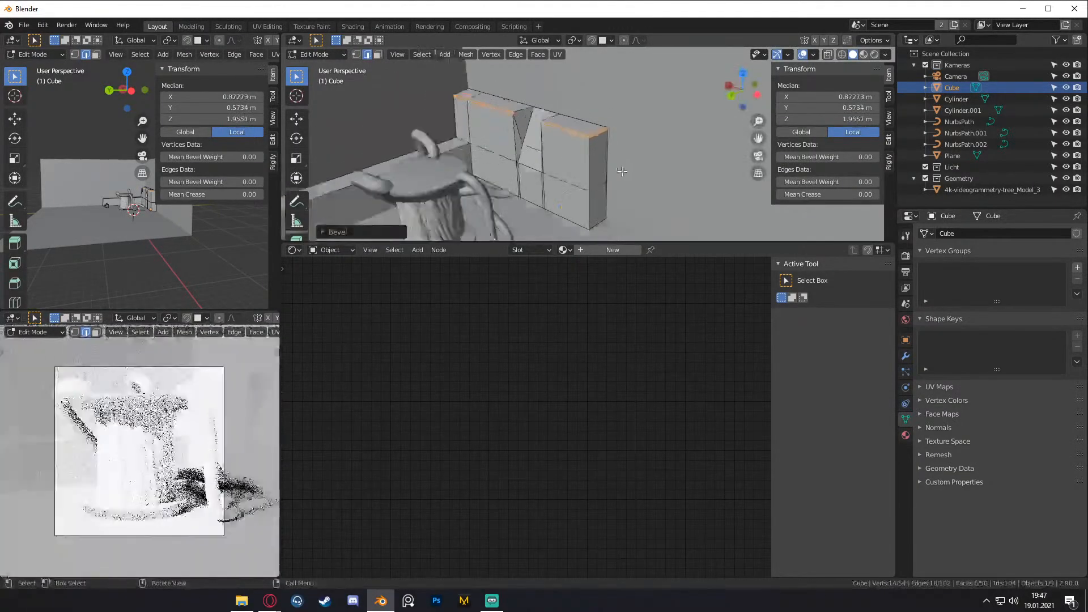
pyautogui.moveTo(611, 136); pyautogui.dragTo(580, 157, button='middle')
pyautogui.press('Tab')
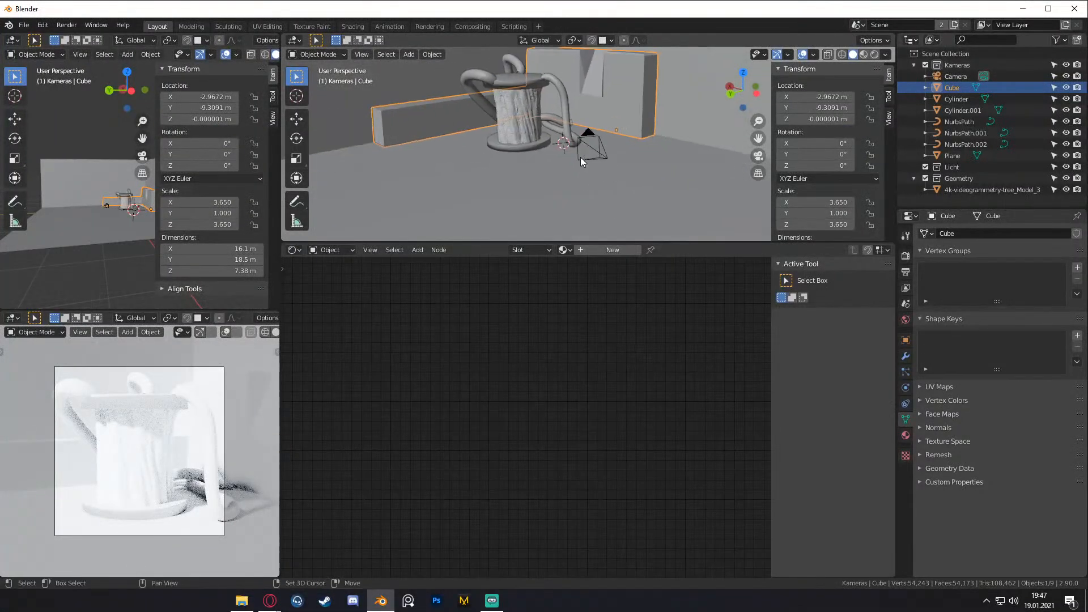
# - Add a cylinder mesh and raise its geometry 1 m along Z in Edit Mode so its base sits at the origin
pyautogui.scroll(-6, 580, 157)
pyautogui.scroll(4, 574, 167)
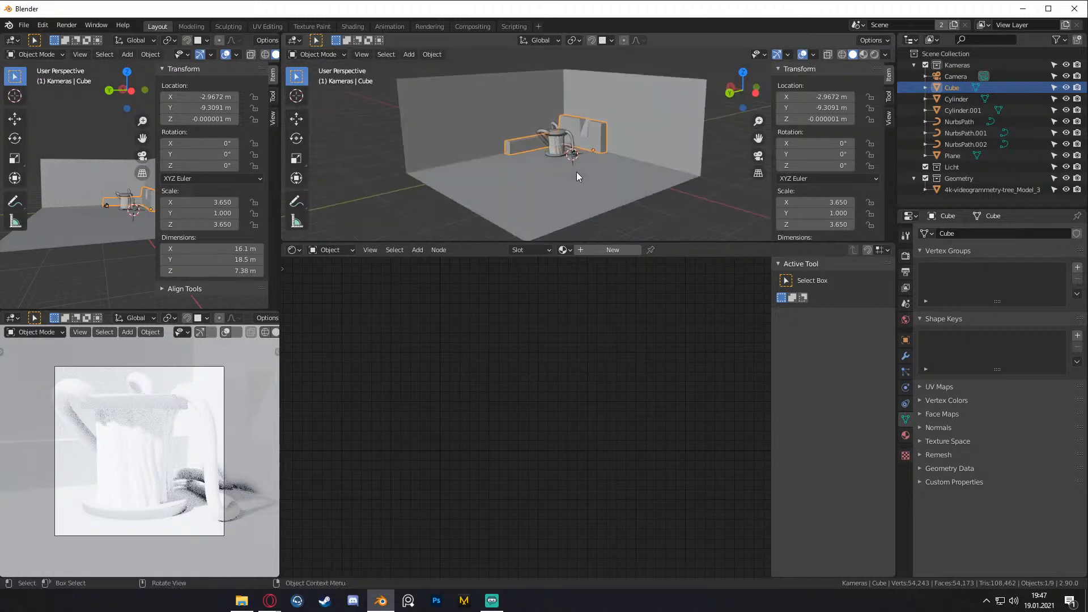
pyautogui.scroll(6, 593, 173)
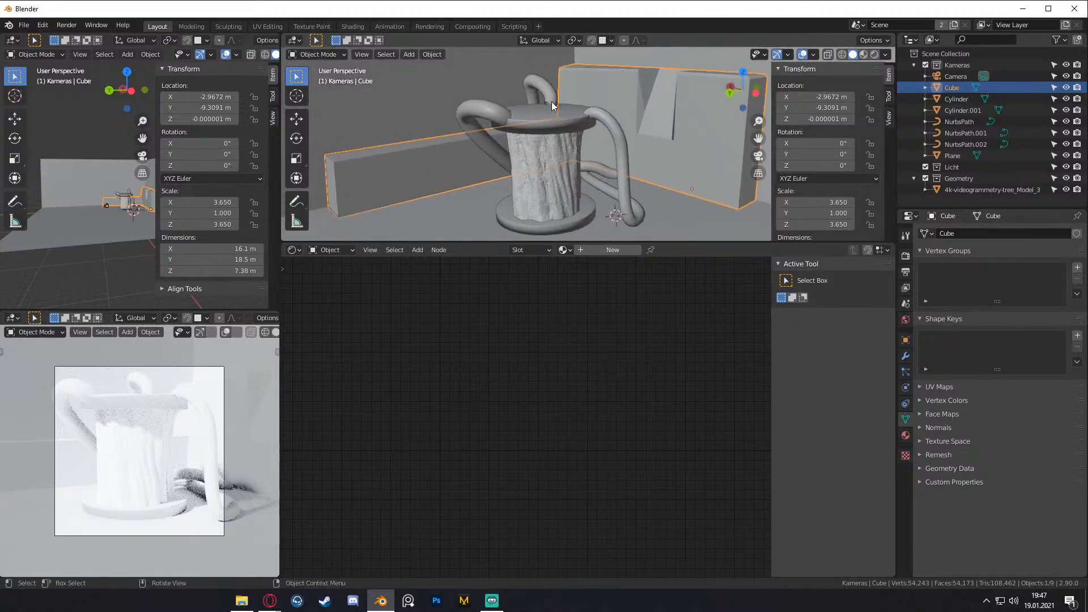
pyautogui.moveTo(516, 122); pyautogui.dragTo(608, 153, button='middle')
pyautogui.hotkey('shift', 'a')
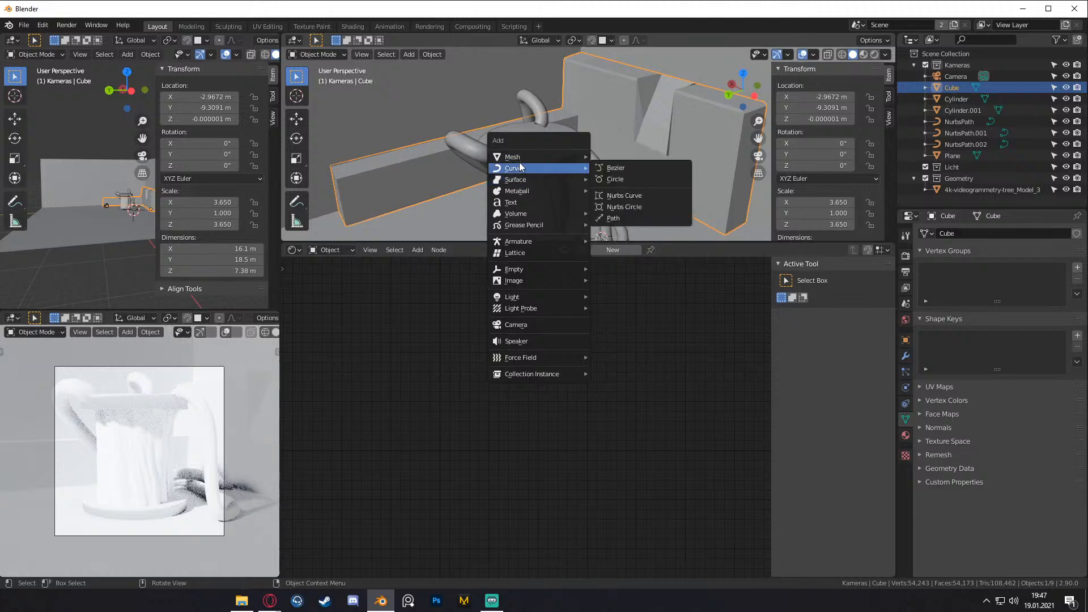
pyautogui.moveTo(520, 161)
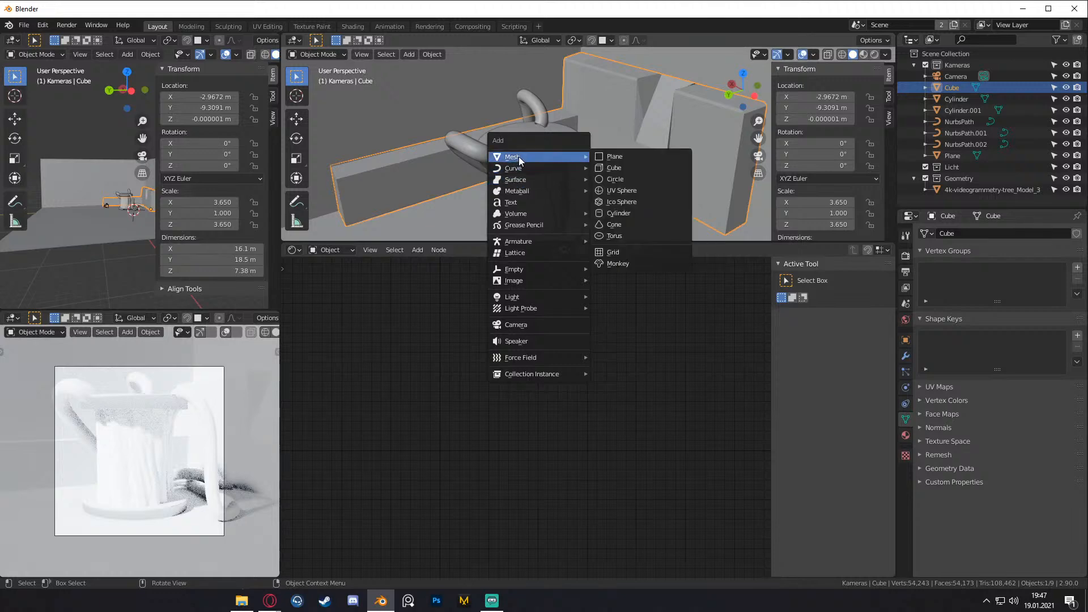
pyautogui.click(617, 214)
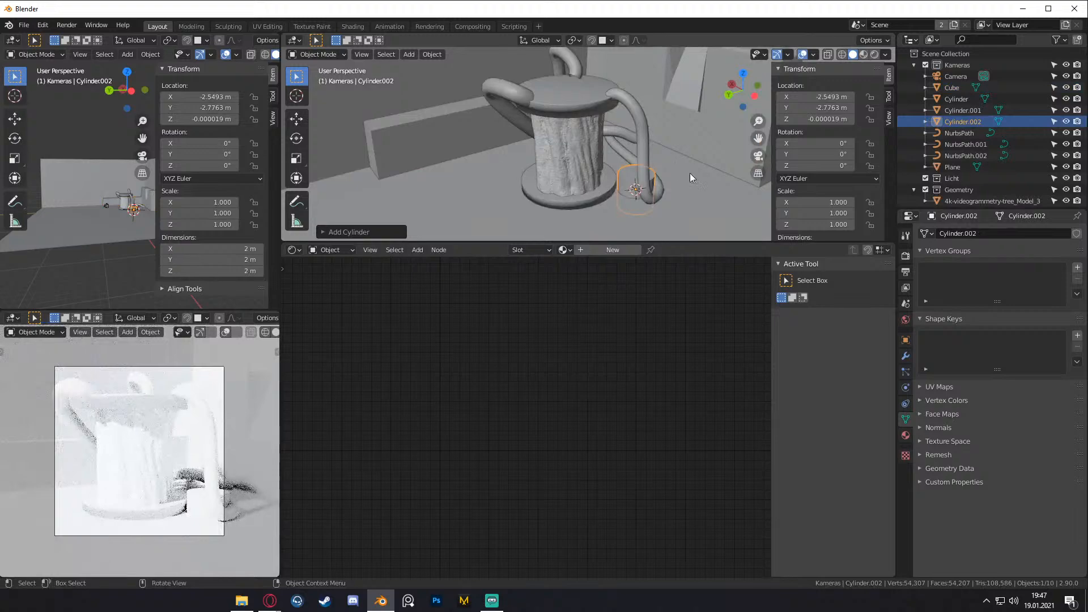
pyautogui.press('Tab')
pyautogui.press('g')
pyautogui.press('z')
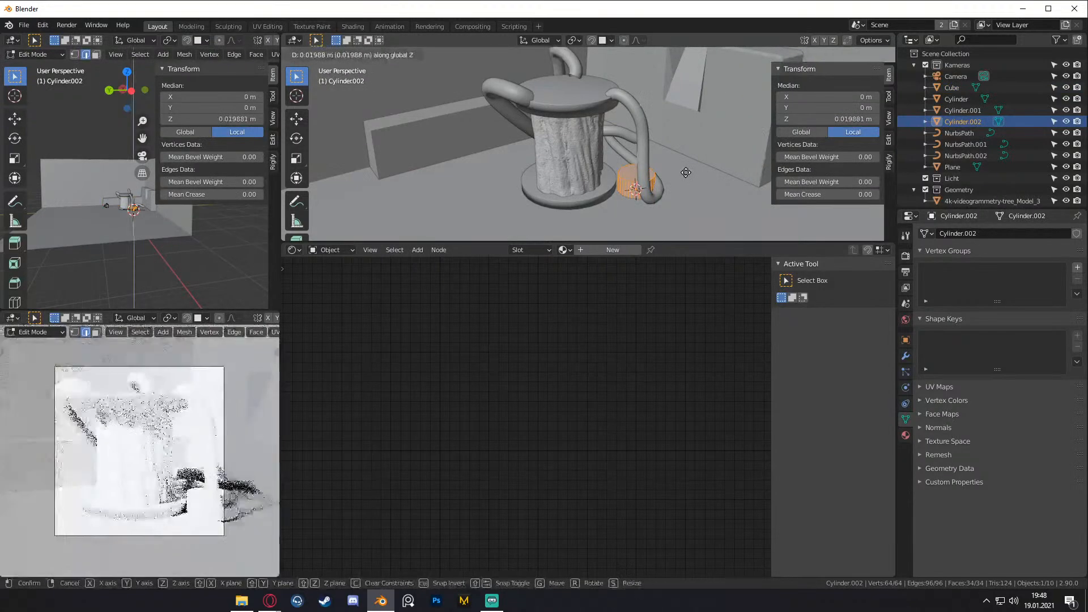
pyautogui.click(686, 172)
pyautogui.press('Tab')
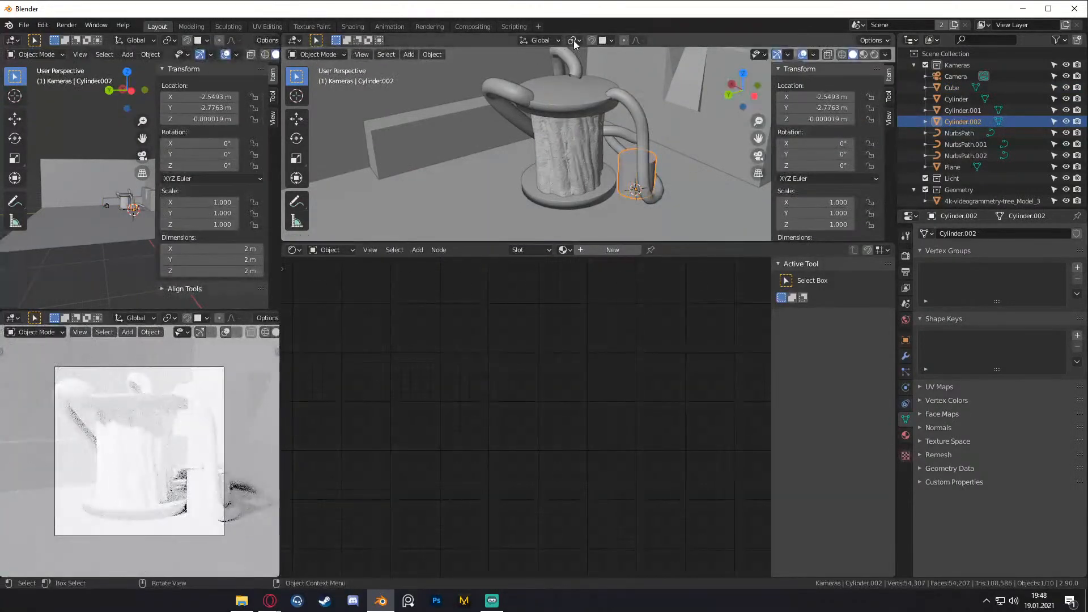
# - Enable snapping and move the new cylinder onto the flat top disc of the spool
pyautogui.click(573, 40)
pyautogui.click(606, 66)
pyautogui.press('g')
pyautogui.click(651, 99)
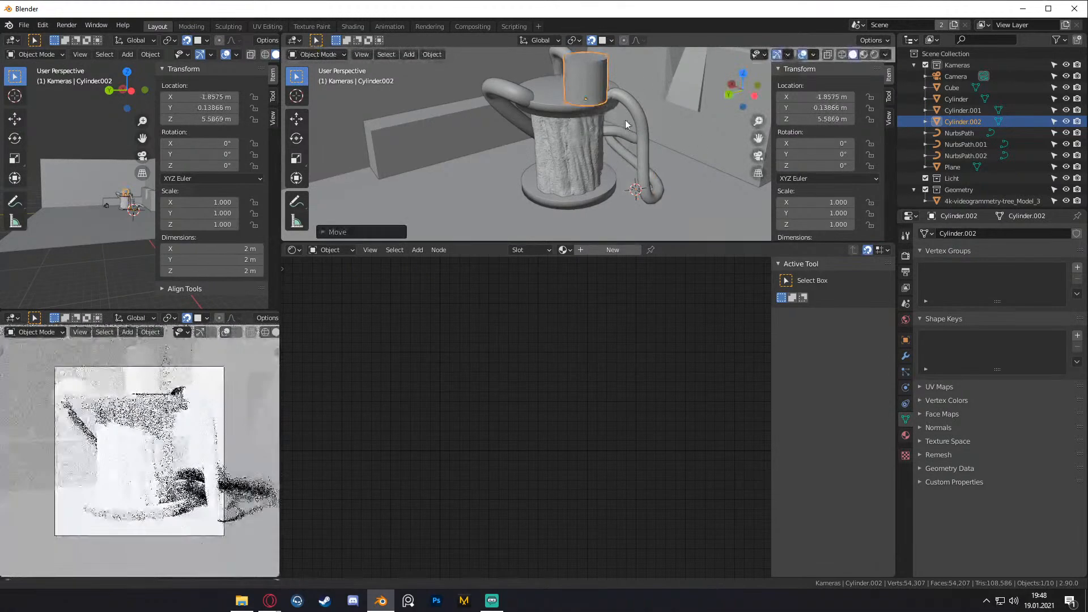
pyautogui.scroll(3, 624, 121)
pyautogui.keyDown('shift'); pyautogui.moveTo(625, 120); pyautogui.dragTo(597, 117, button='middle'); pyautogui.keyUp('shift')
pyautogui.scroll(-3, 591, 83)
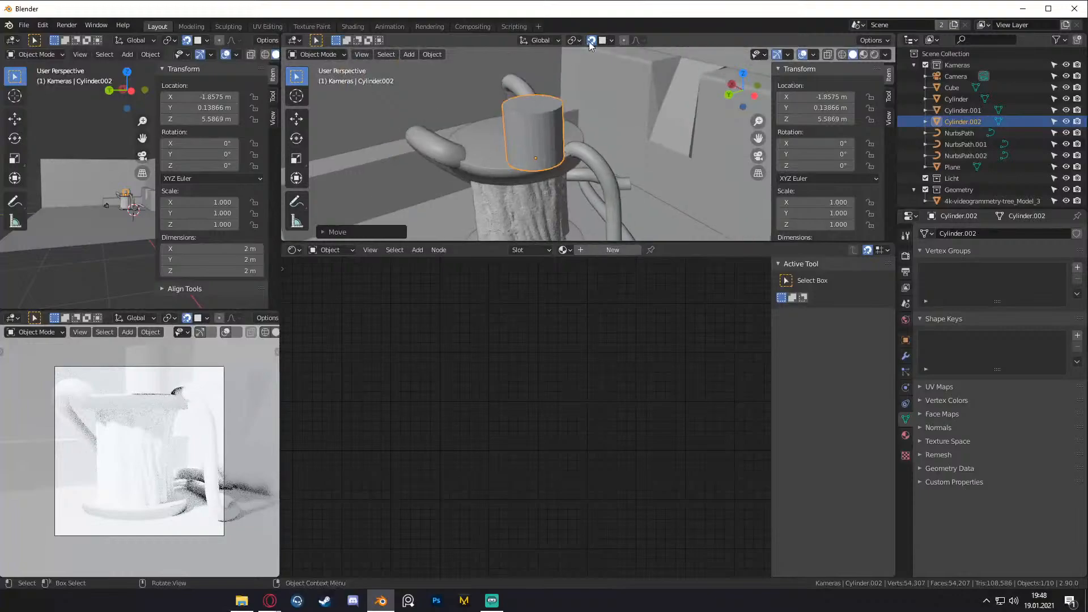
# - Turn off snapping and scale the cylinder to about 0.28 overall, widening it to about 0.496 in X and Y only
pyautogui.press('s')
pyautogui.click(587, 155)
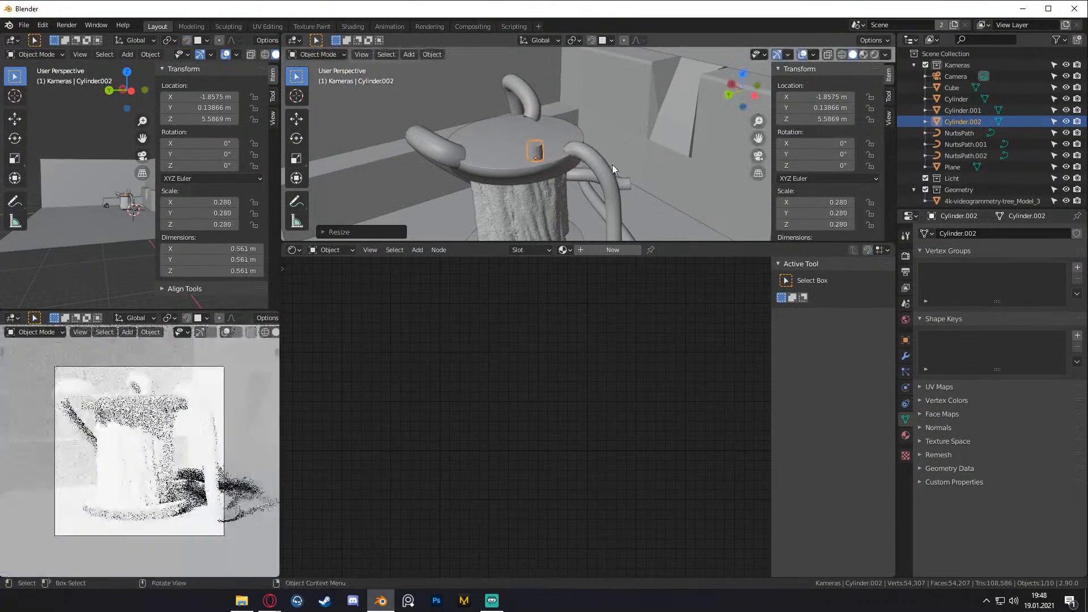
pyautogui.press('s')
pyautogui.hotkey('shift', 'z')
pyautogui.click(689, 185)
pyautogui.moveTo(630, 145)
pyautogui.mouseDown(button='middle')
pyautogui.moveTo(637, 128)
pyautogui.moveTo(626, 161)
pyautogui.mouseUp(button='middle')
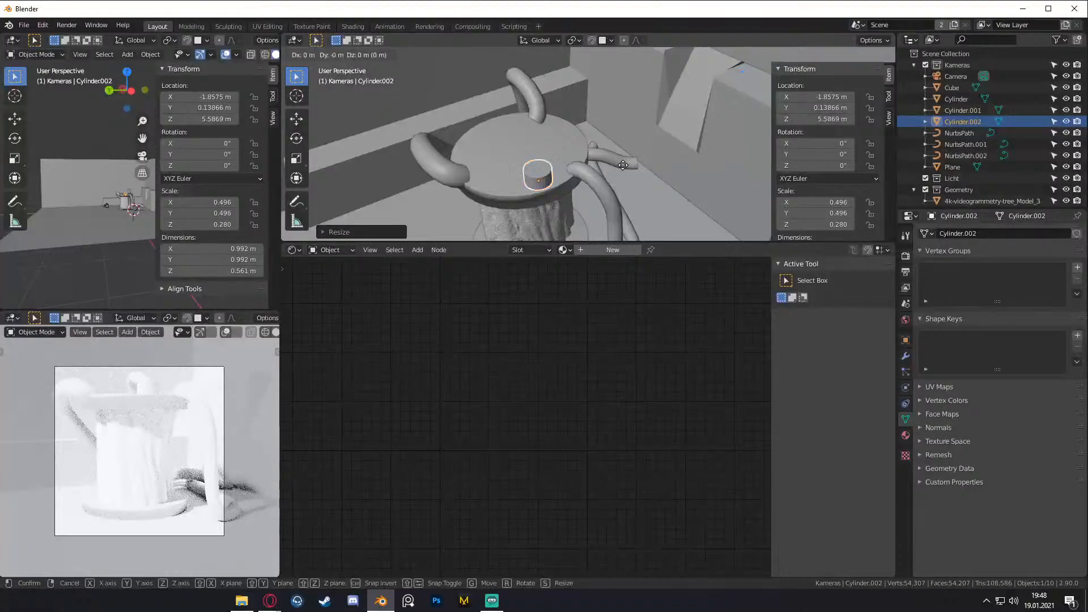
# - Move the small cylinder horizontally to the pipe end at the disc's rim and tilt it freely towards the pipe's direction
pyautogui.press('g')
pyautogui.hotkey('shift', 'z')
pyautogui.click(642, 151)
pyautogui.moveTo(642, 151); pyautogui.dragTo(591, 140, button='middle')
pyautogui.press('s')
pyautogui.press('r')
pyautogui.press('r')
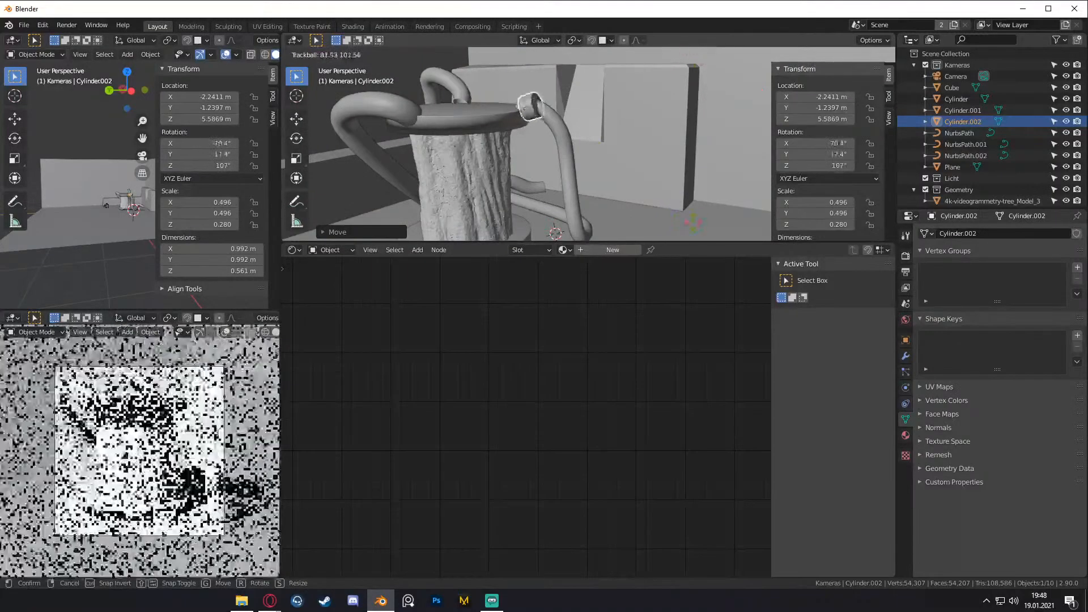
pyautogui.click(624, 136)
# - Refine the collar's position and rotation around the pipe end, lowering it along Z to about 5.43 m
pyautogui.moveTo(624, 136); pyautogui.dragTo(640, 164, button='middle')
pyautogui.press('g')
pyautogui.click(658, 124)
pyautogui.press('r')
pyautogui.click(703, 153)
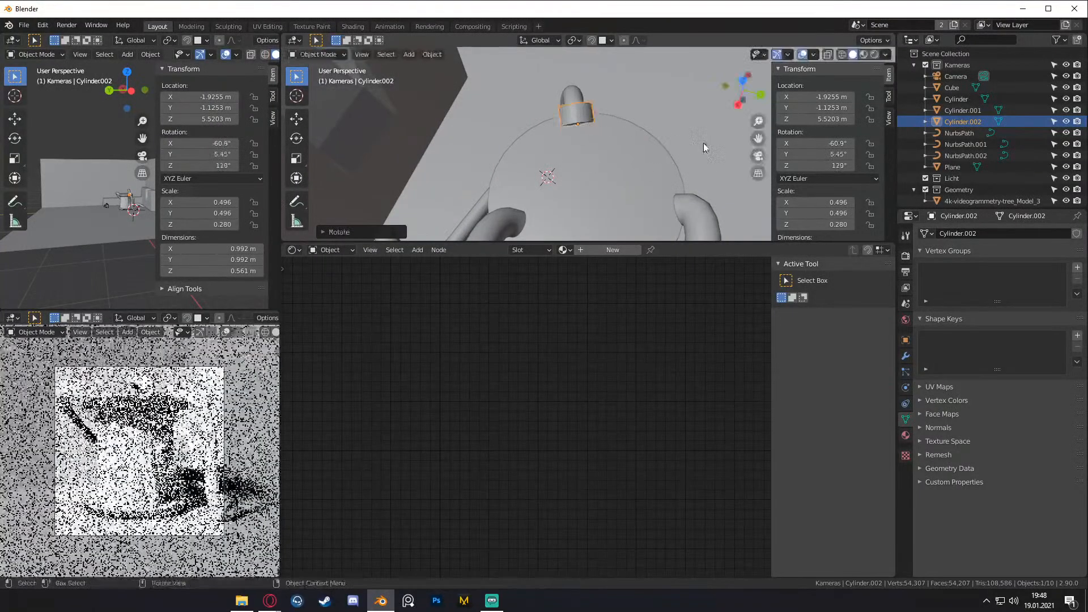
pyautogui.moveTo(563, 145); pyautogui.dragTo(612, 139, button='middle')
pyautogui.press('g')
pyautogui.press('z')
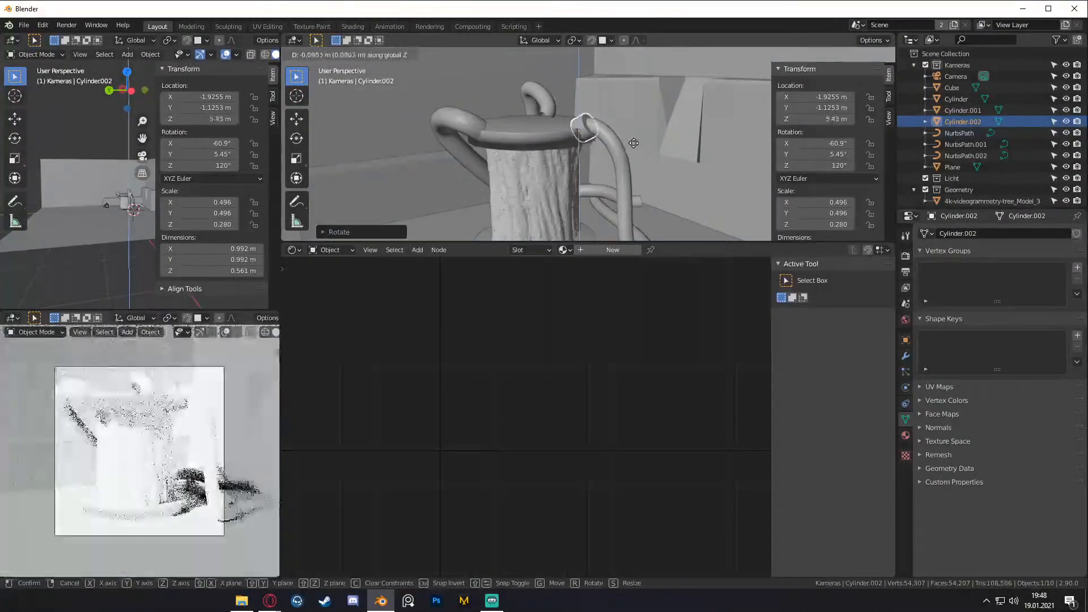
pyautogui.click(630, 143)
pyautogui.scroll(-3, 625, 145)
pyautogui.scroll(5, 597, 149)
pyautogui.scroll(2, 590, 147)
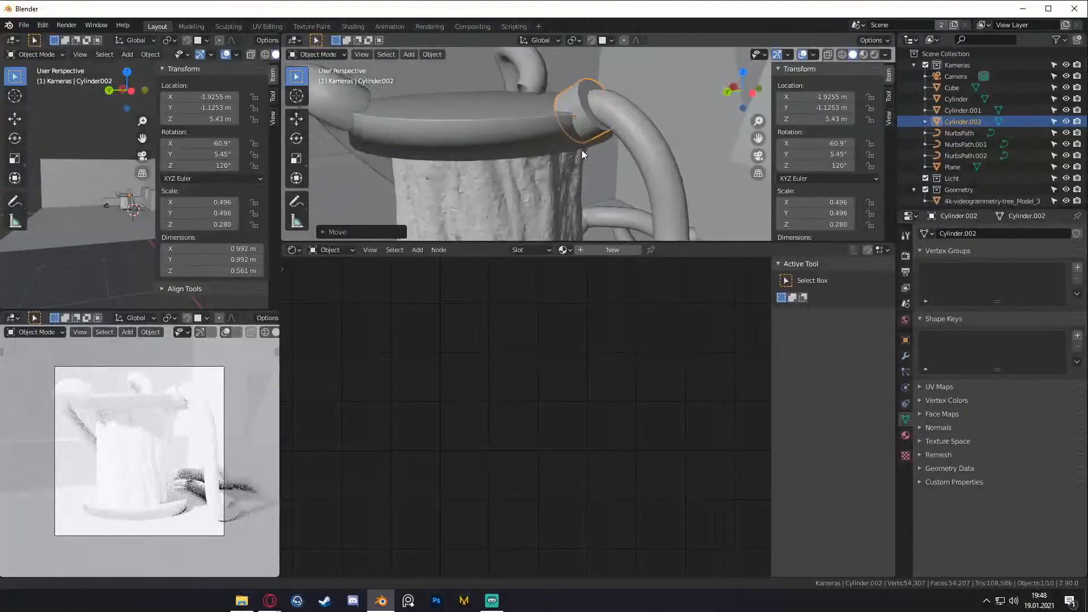
# - Bevel both circular end rims of the collar cylinder with one segment, about 0.13 m wide
pyautogui.press('Tab')
pyautogui.scroll(2, 561, 128)
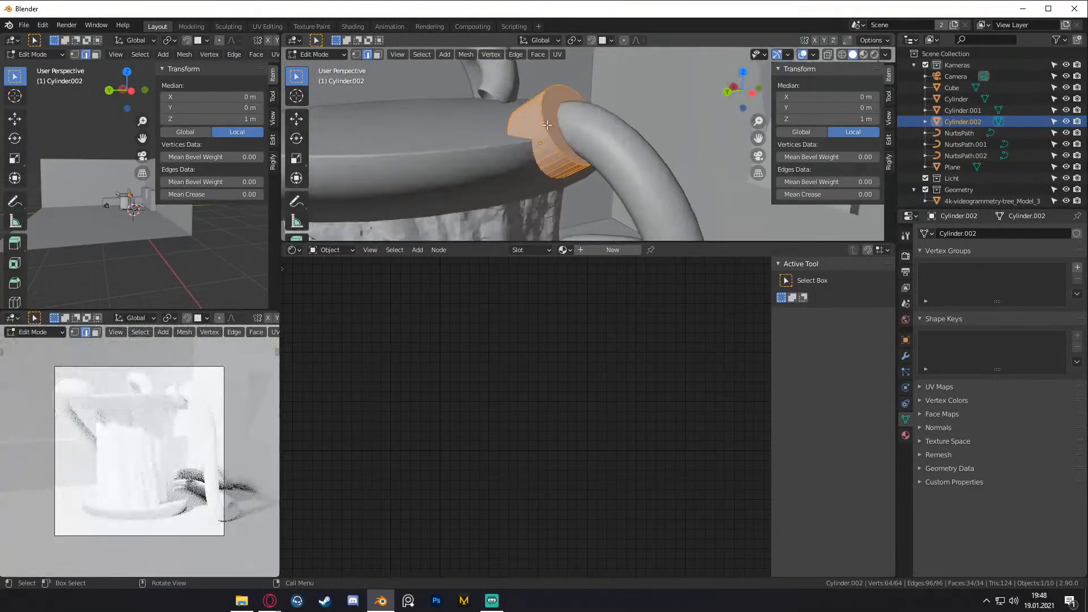
pyautogui.keyDown('alt'); pyautogui.click(548, 124); pyautogui.keyUp('alt')
pyautogui.moveTo(548, 125); pyautogui.dragTo(625, 135, button='middle')
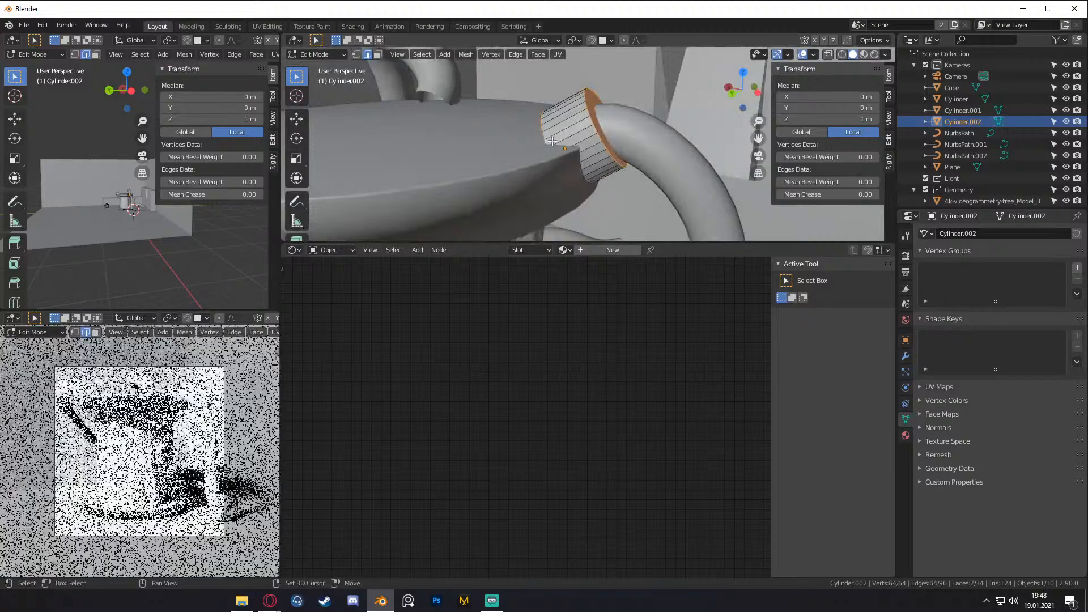
pyautogui.moveTo(552, 141); pyautogui.dragTo(592, 143, button='middle')
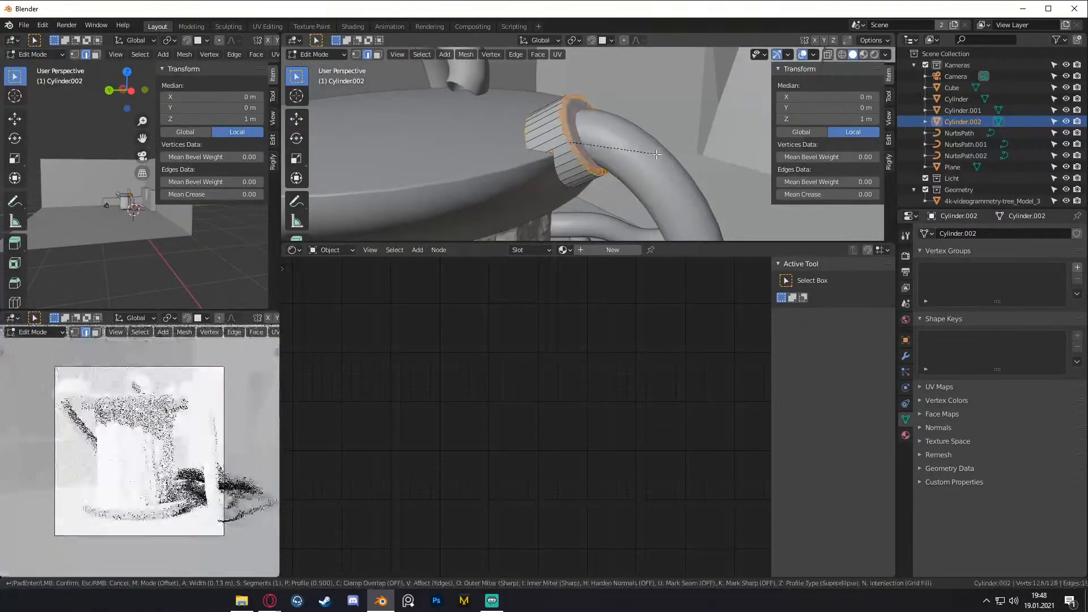
pyautogui.press('Tab')
pyautogui.scroll(-3, 623, 163)
pyautogui.moveTo(624, 162); pyautogui.dragTo(604, 134, button='middle')
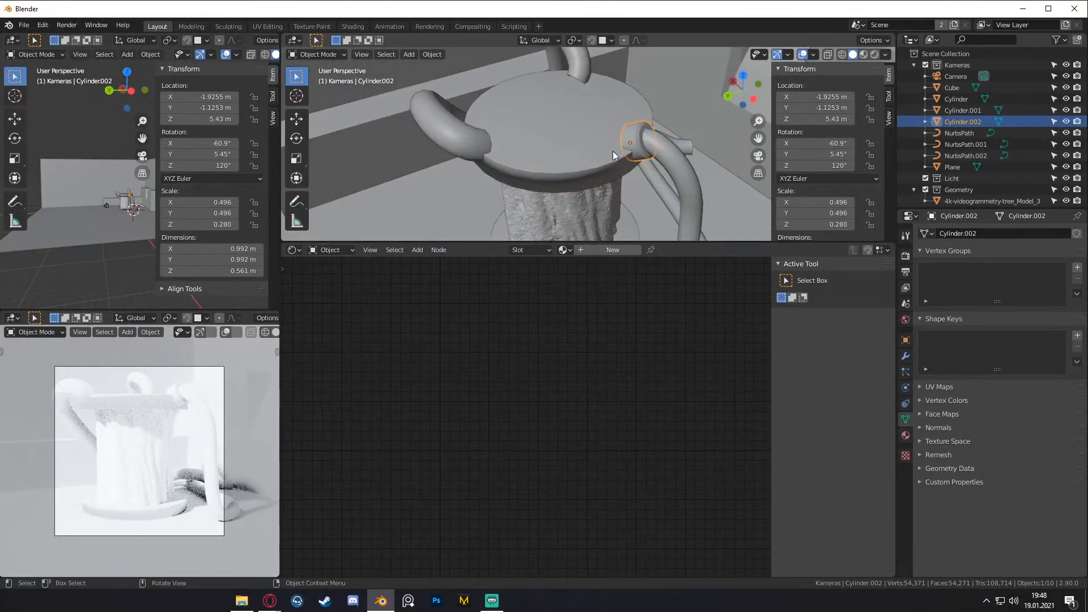
# - Duplicate the collar onto the thick pipe's end at the disc's opposite rim, turning it about global Z to about 11.7°
pyautogui.hotkey('shift', 'd')
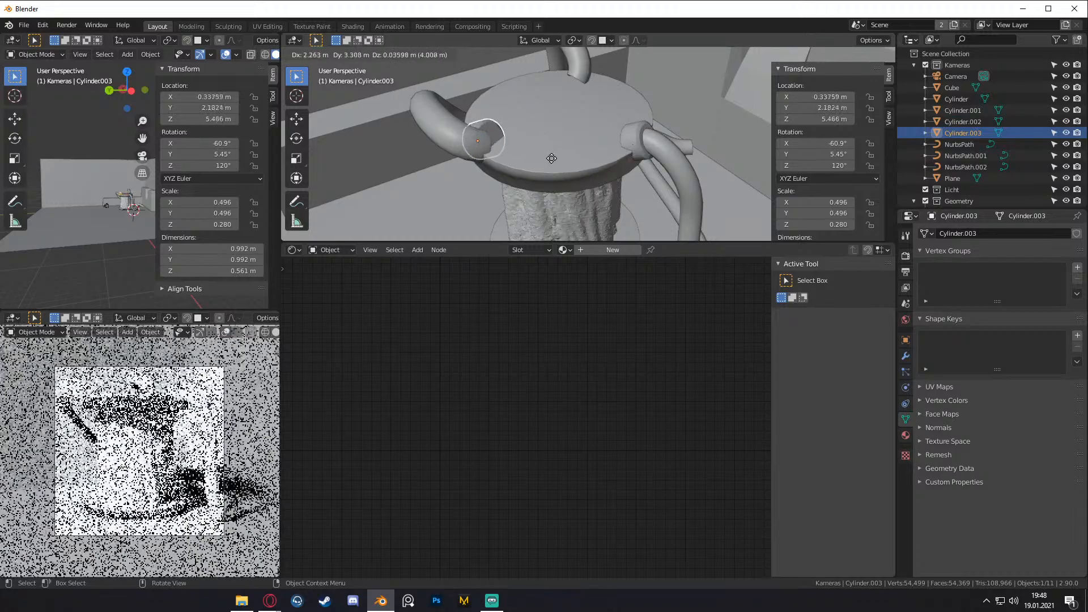
pyautogui.press('z')
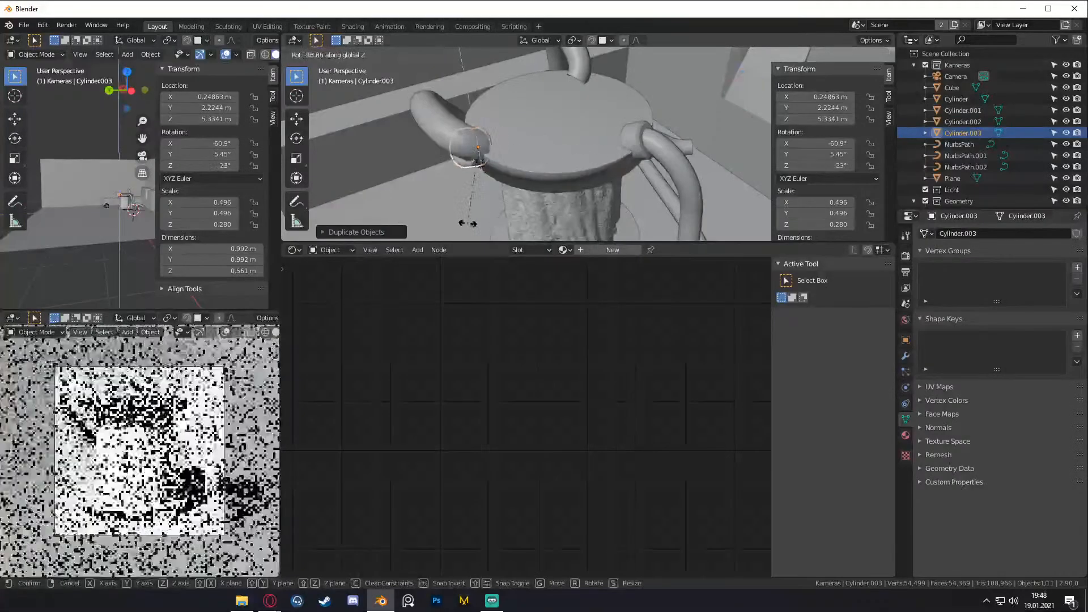
pyautogui.click(456, 223)
pyautogui.press('g')
pyautogui.hotkey('shift', 'z')
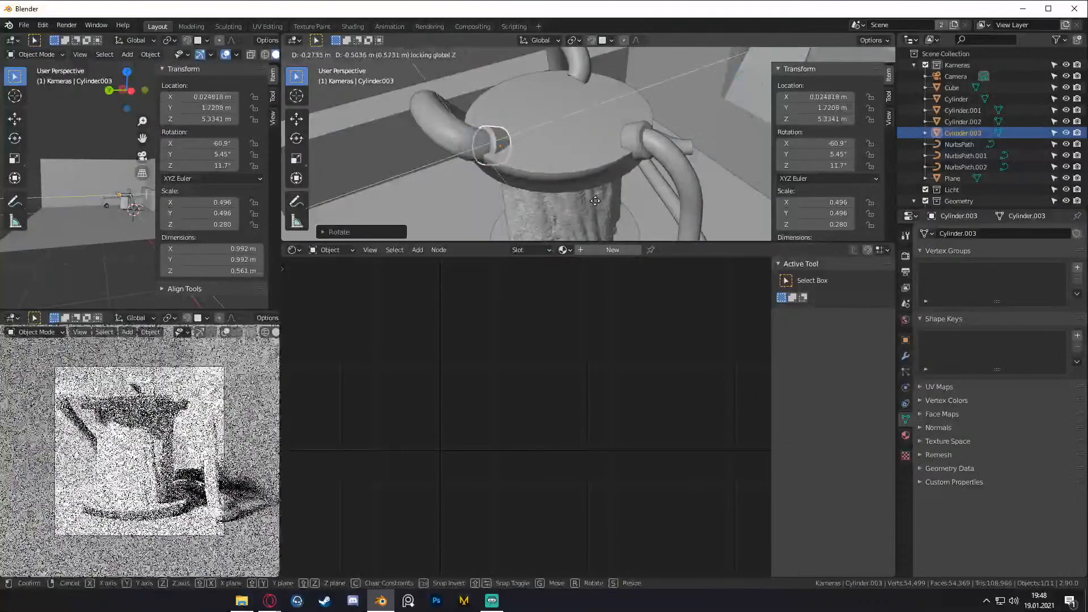
pyautogui.click(606, 170)
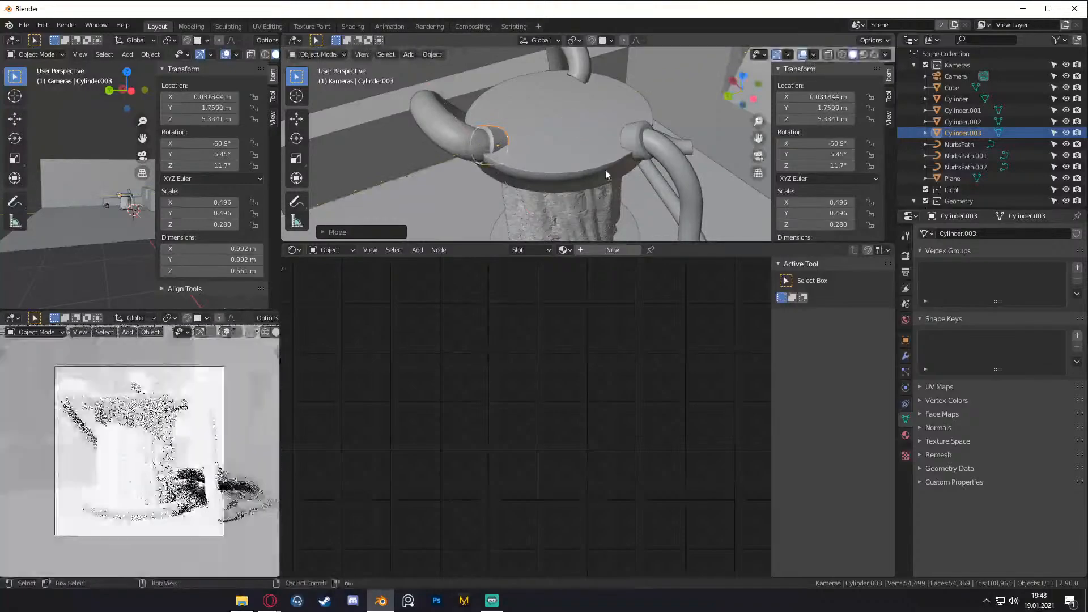
# - Enlarge the duplicated collar to about 0.605 in X and Y and 0.342 in Z, and reposition it around the thick pipe's end
pyautogui.moveTo(605, 170); pyautogui.dragTo(555, 125, button='middle')
pyautogui.press('g')
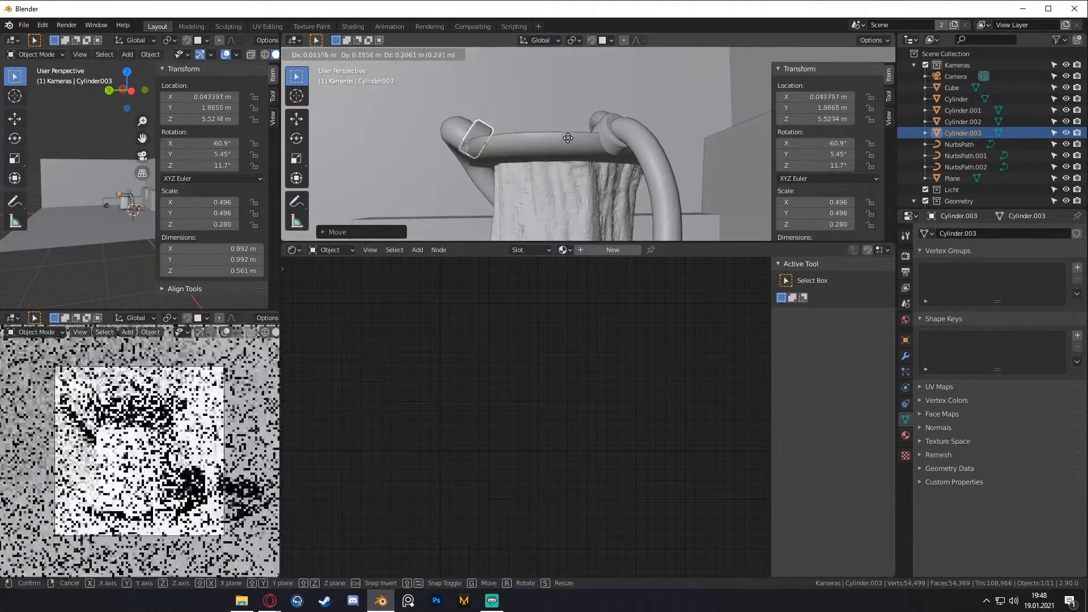
pyautogui.click(568, 138)
pyautogui.press('s')
pyautogui.click(588, 141)
pyautogui.press('g')
pyautogui.click(542, 134)
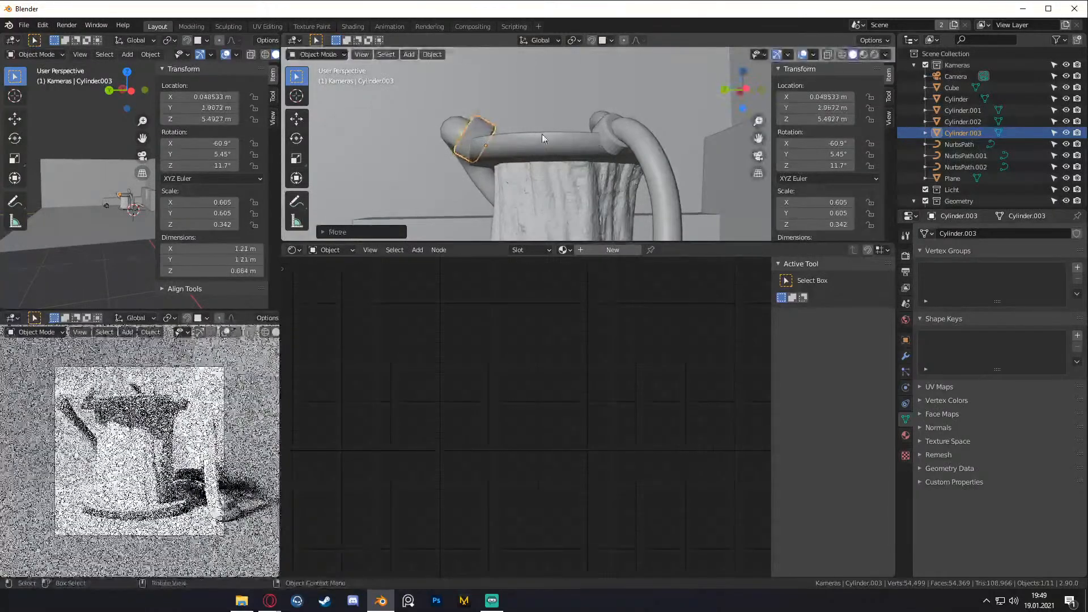
pyautogui.moveTo(542, 134); pyautogui.dragTo(540, 175, button='middle')
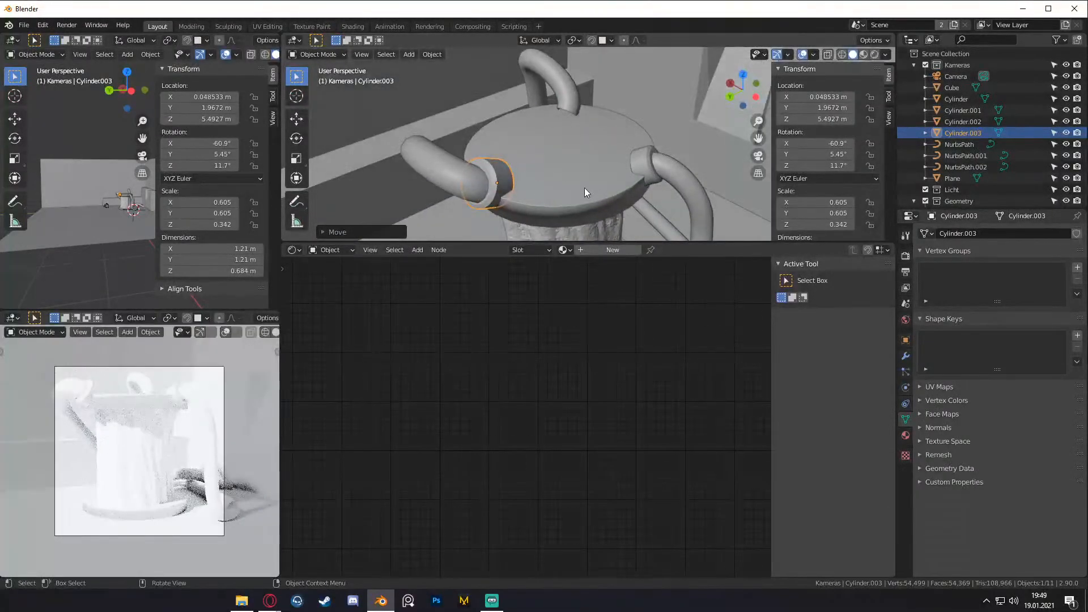
pyautogui.hotkey('shift', 'z')
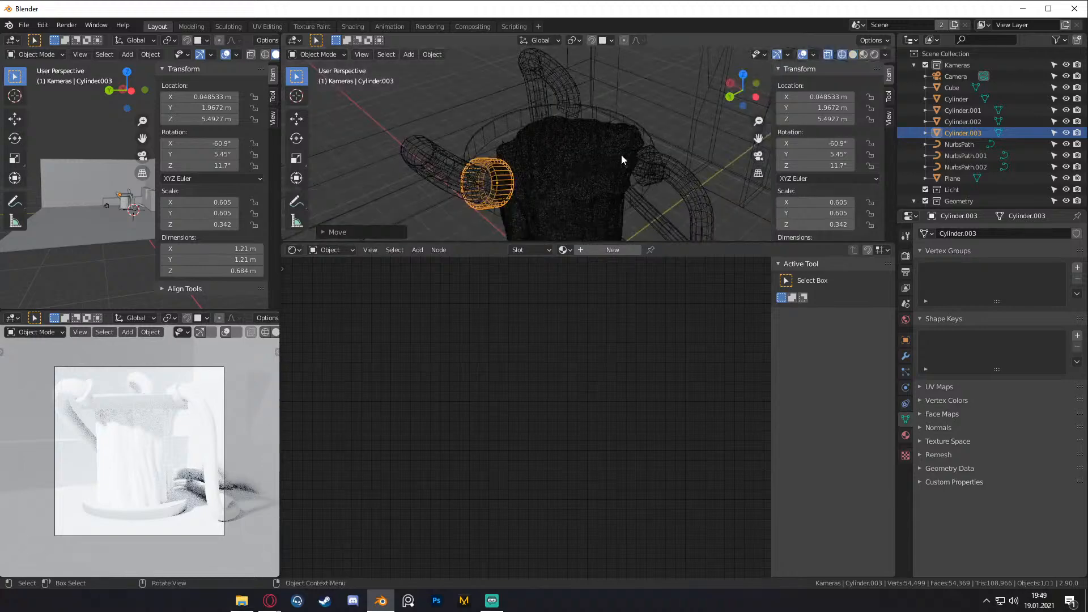
pyautogui.press('z')
pyautogui.click(703, 156)
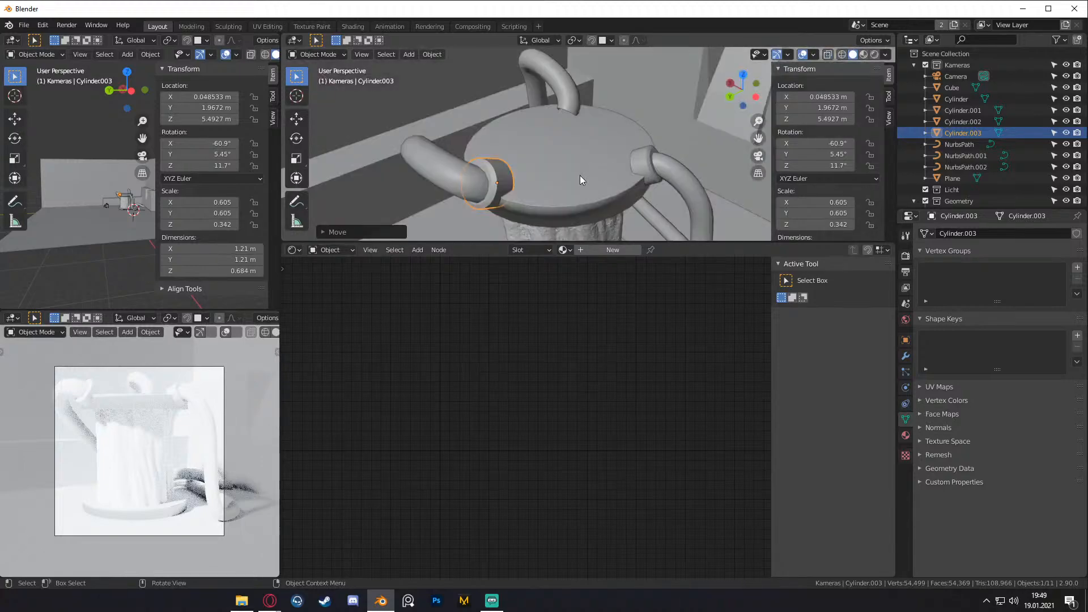
# - Duplicate the enlarged collar horizontally to the rear pipe's end and scale it down to about 0.473 in X and Y
pyautogui.hotkey('shift', 'd')
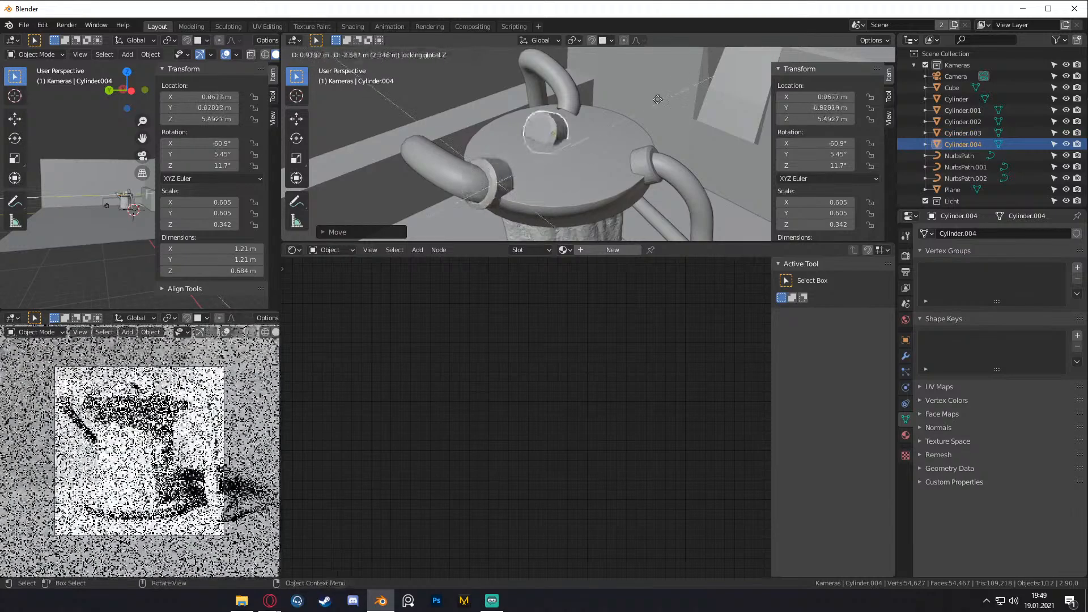
pyautogui.press('s')
pyautogui.click(660, 139)
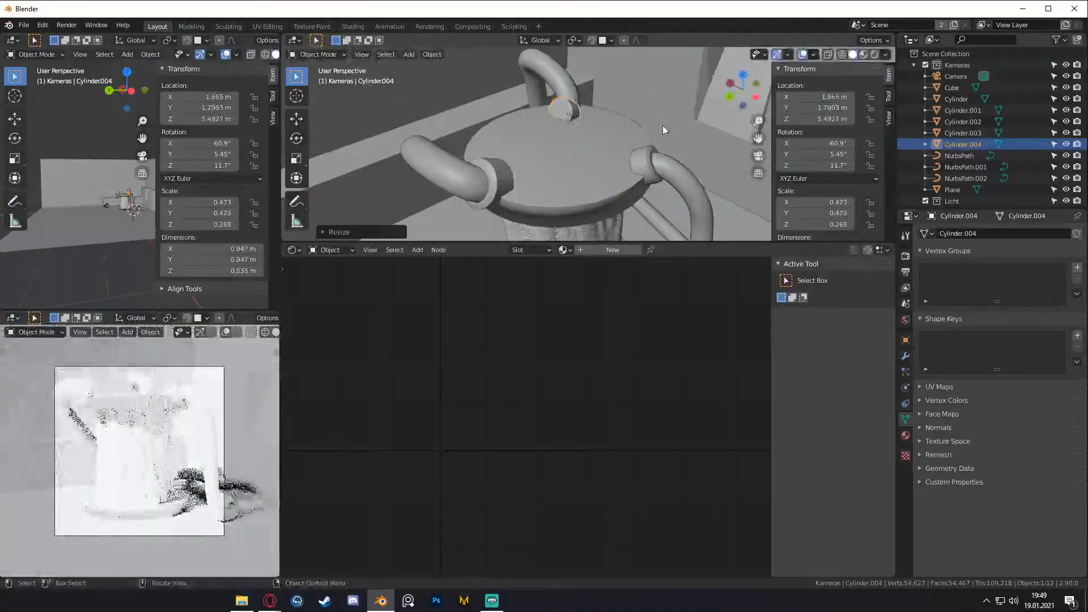
# - Rotate the rear collar to about -36.4°, -6.53°, -131° and move it onto the pipe end, near X 1.43 m, Y -1.79 m
pyautogui.press('r')
pyautogui.click(469, 184)
pyautogui.moveTo(469, 183); pyautogui.dragTo(558, 212, button='middle')
pyautogui.press('r')
pyautogui.click(649, 151)
pyautogui.press('g')
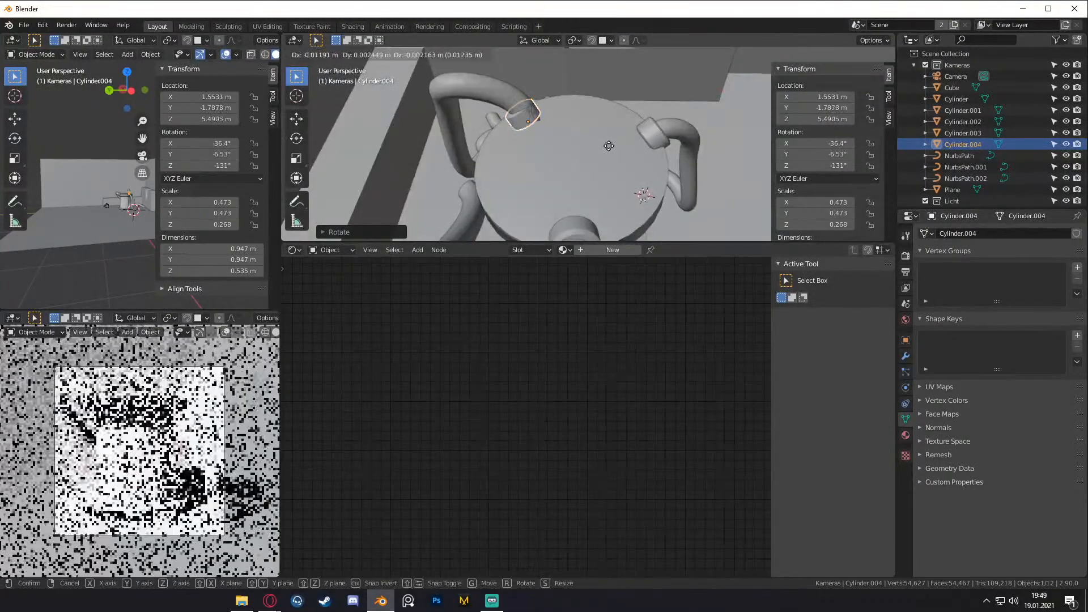
pyautogui.click(628, 171)
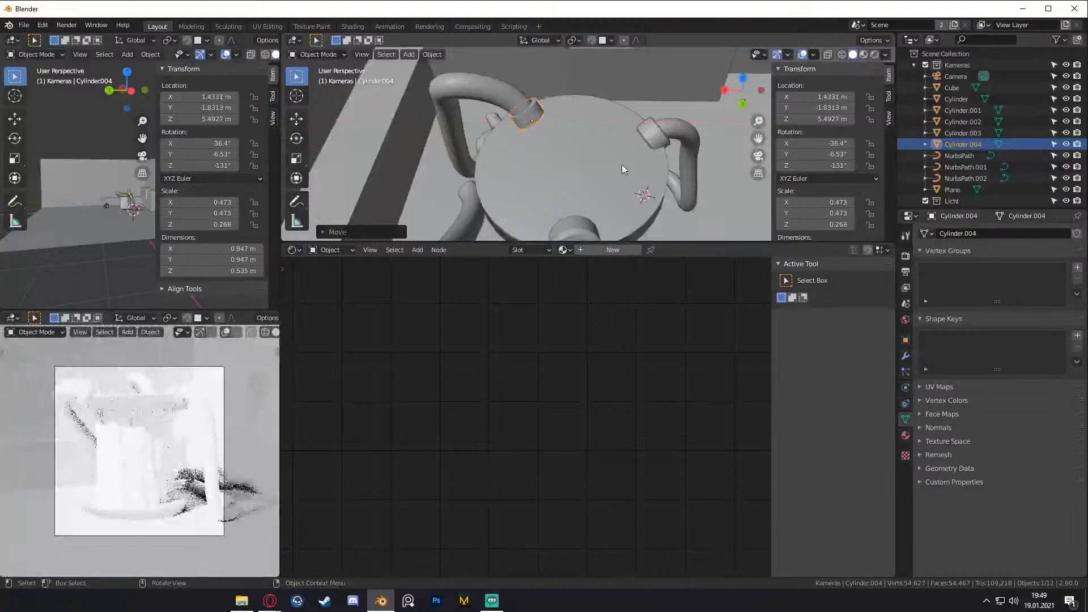
pyautogui.press('g')
pyautogui.click(621, 165)
# - Examine the spool, collared pipes and notched wall from different viewing distances
pyautogui.scroll(-5, 621, 166)
pyautogui.moveTo(621, 166); pyautogui.dragTo(564, 177, button='middle')
pyautogui.scroll(-3, 570, 158)
pyautogui.scroll(-2, 580, 182)
pyautogui.click(654, 194)
pyautogui.scroll(4, 571, 173)
pyautogui.scroll(5, 567, 179)
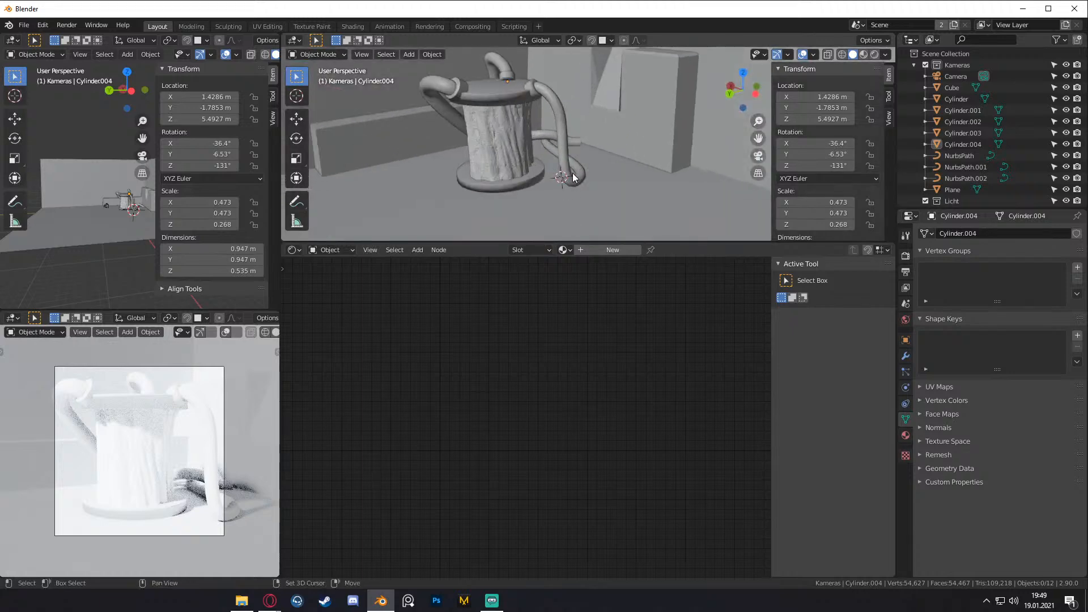
pyautogui.scroll(-3, 585, 180)
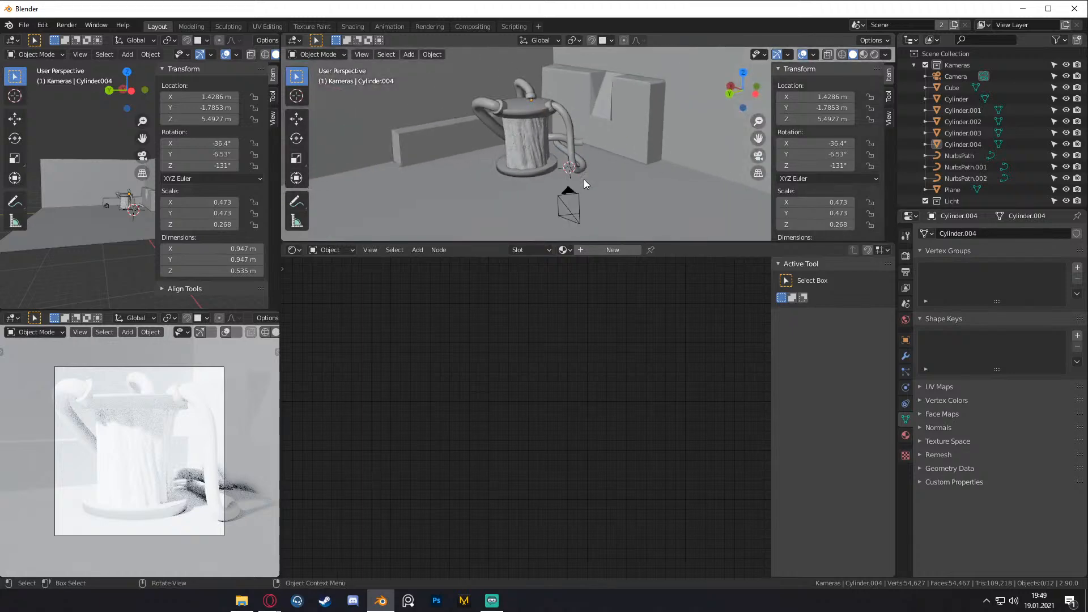
pyautogui.scroll(3, 578, 164)
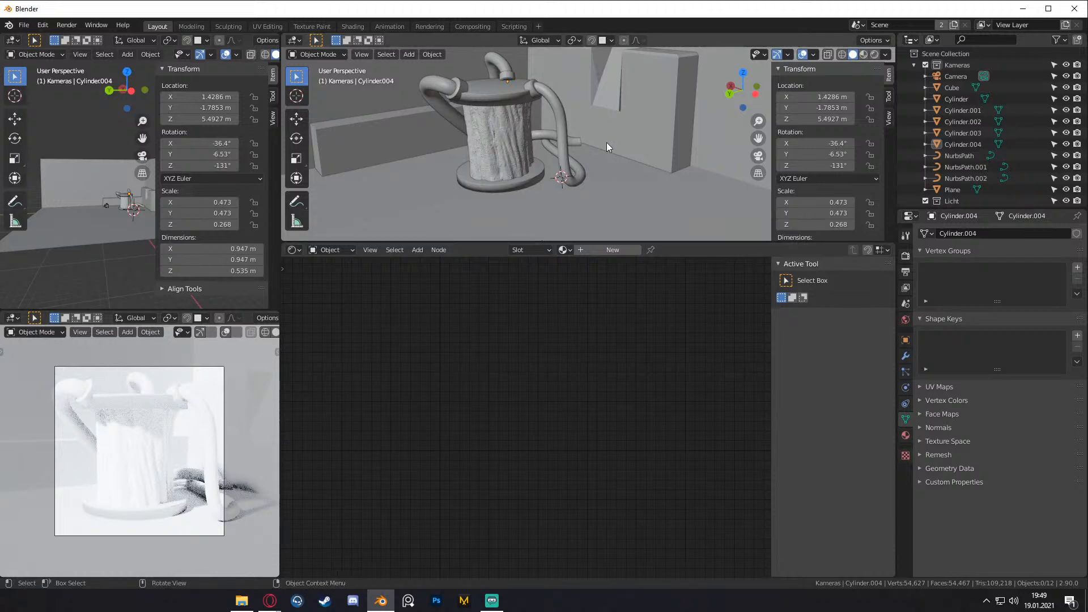
pyautogui.scroll(-3, 607, 141)
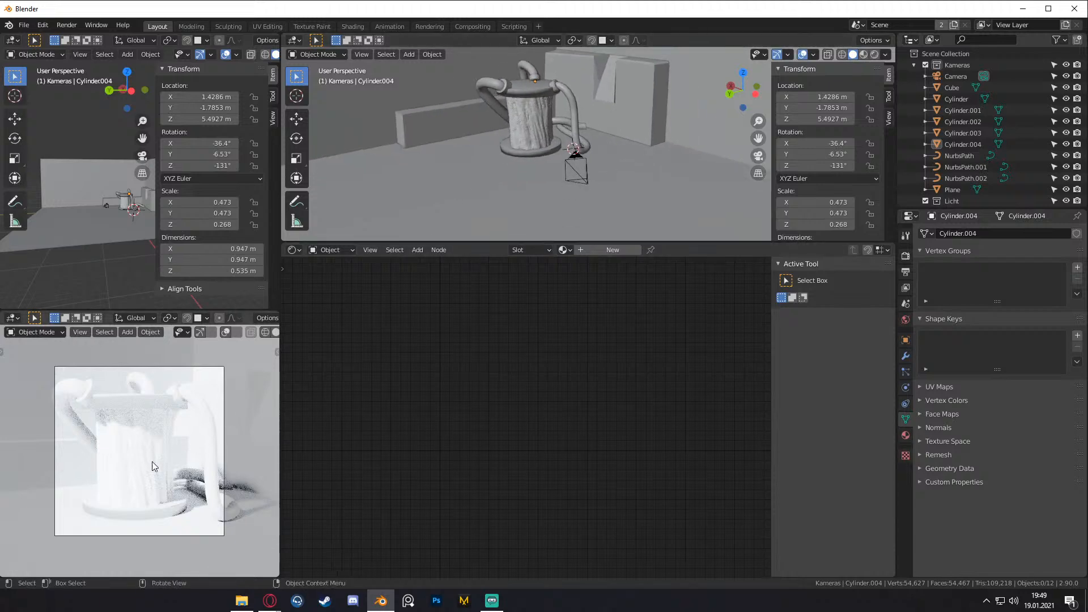
pyautogui.scroll(-2, 587, 173)
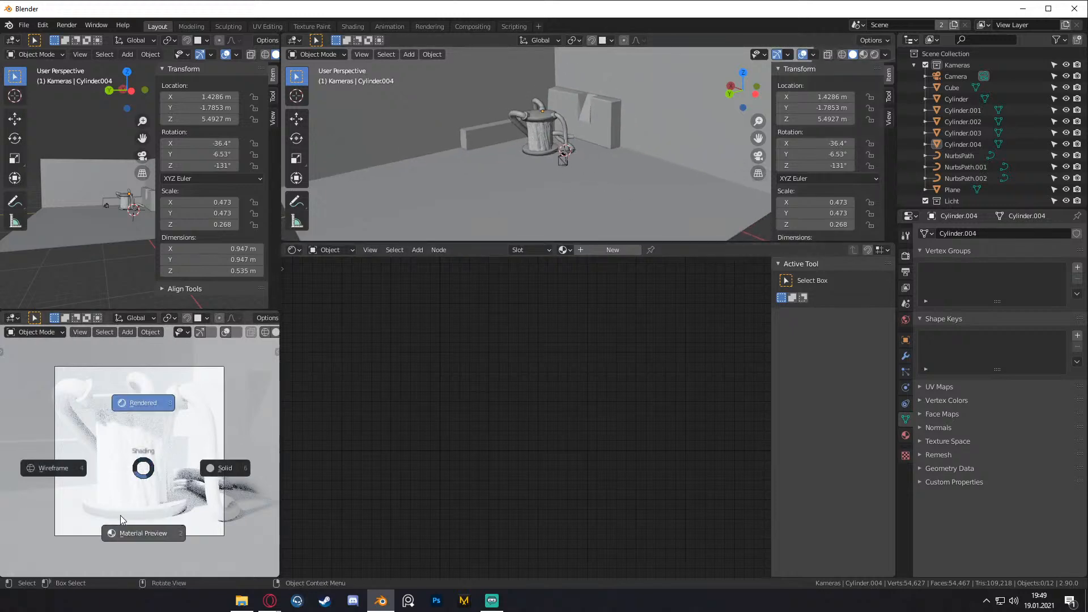
pyautogui.scroll(1, 531, 166)
# - Create a new material for the spool's top disc and set its Metallic value to 1.000
pyautogui.click(615, 195)
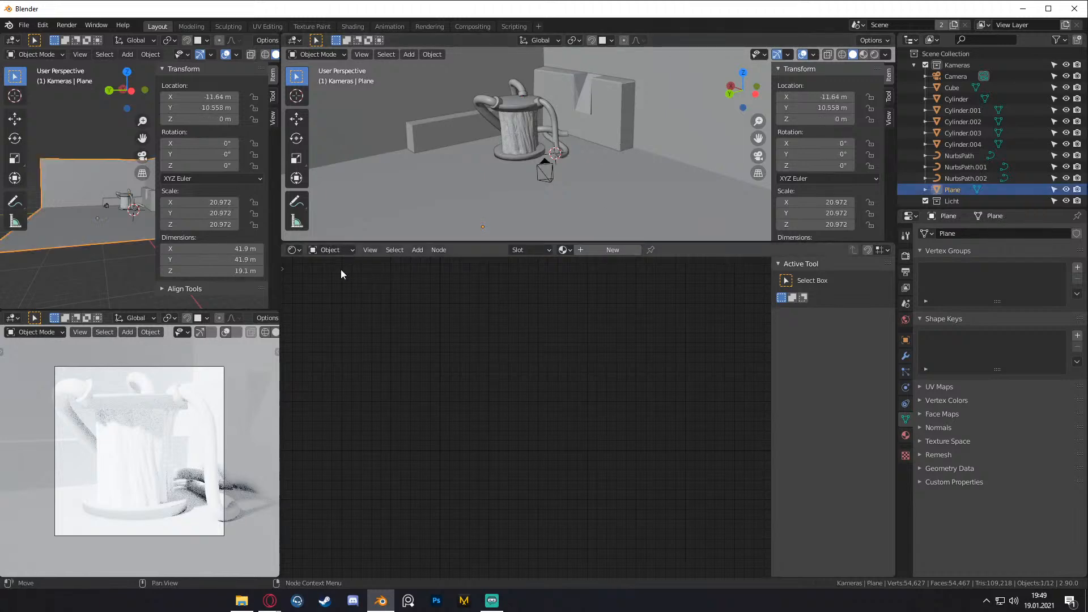
pyautogui.click(590, 141)
pyautogui.moveTo(589, 141); pyautogui.dragTo(563, 228, button='middle')
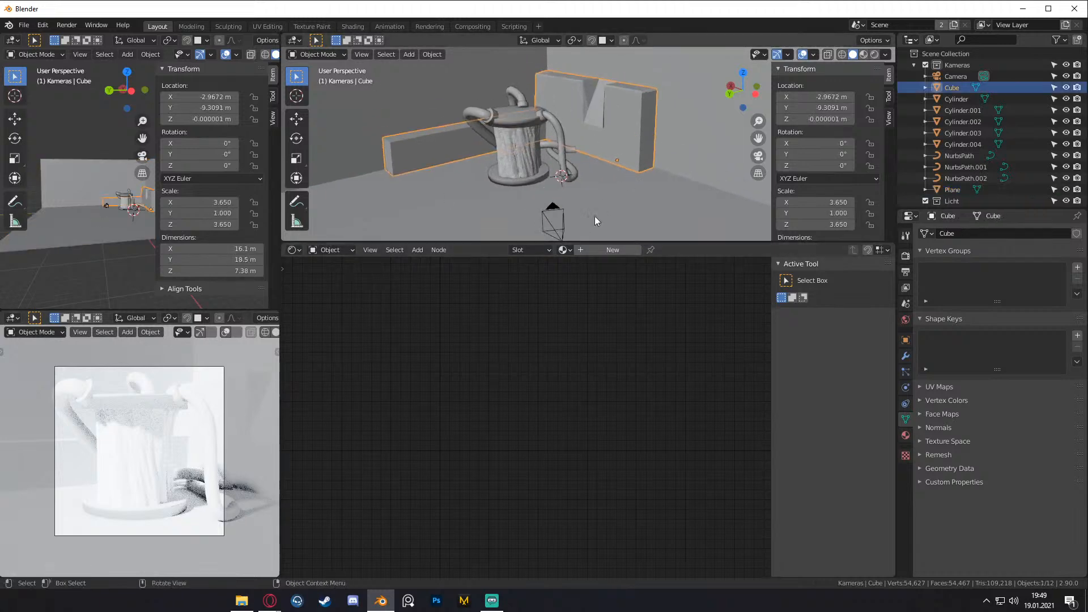
pyautogui.click(538, 125)
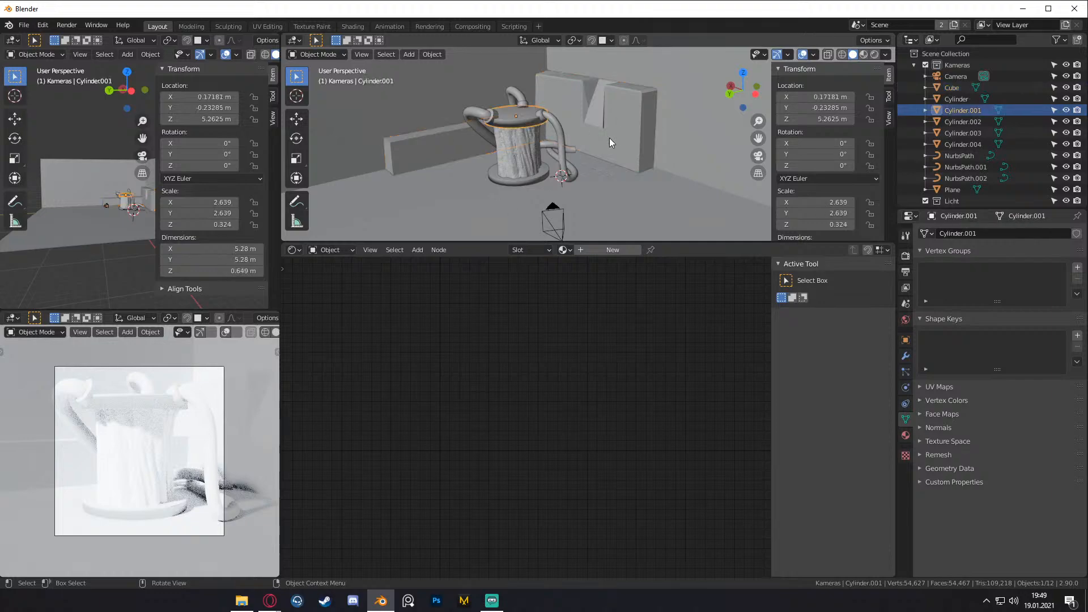
pyautogui.click(600, 252)
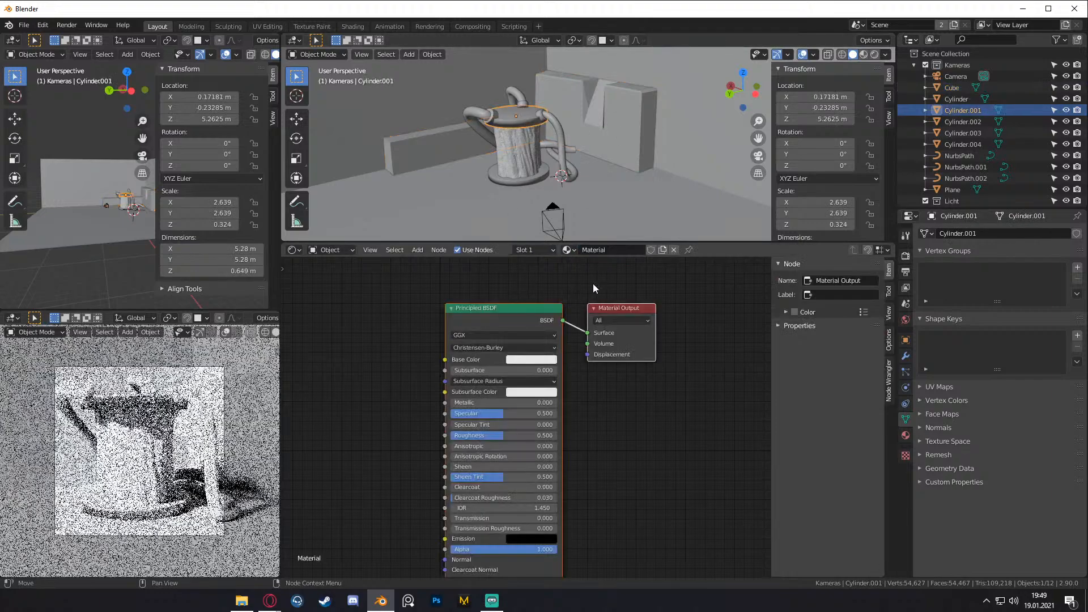
pyautogui.moveTo(483, 403); pyautogui.dragTo(559, 402)
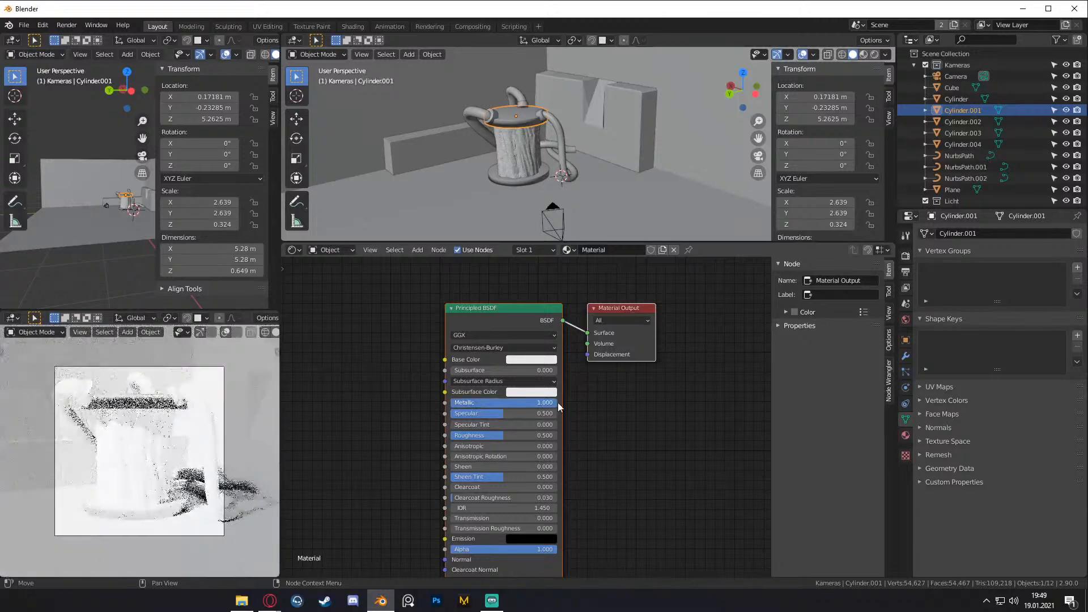
pyautogui.scroll(4, 542, 113)
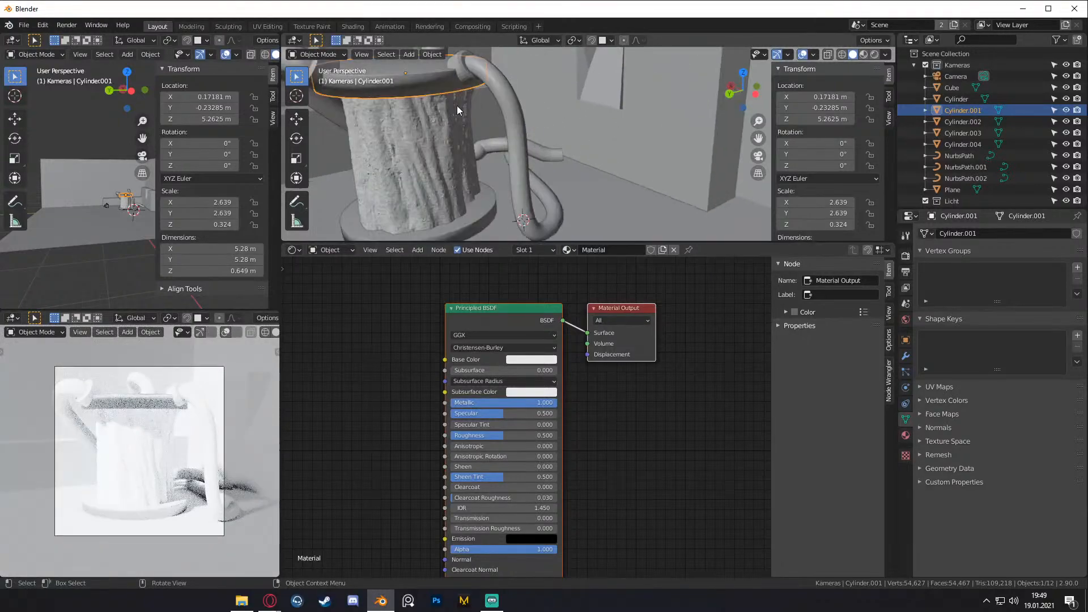
pyautogui.click(456, 106)
pyautogui.press('a')
pyautogui.scroll(-4, 553, 92)
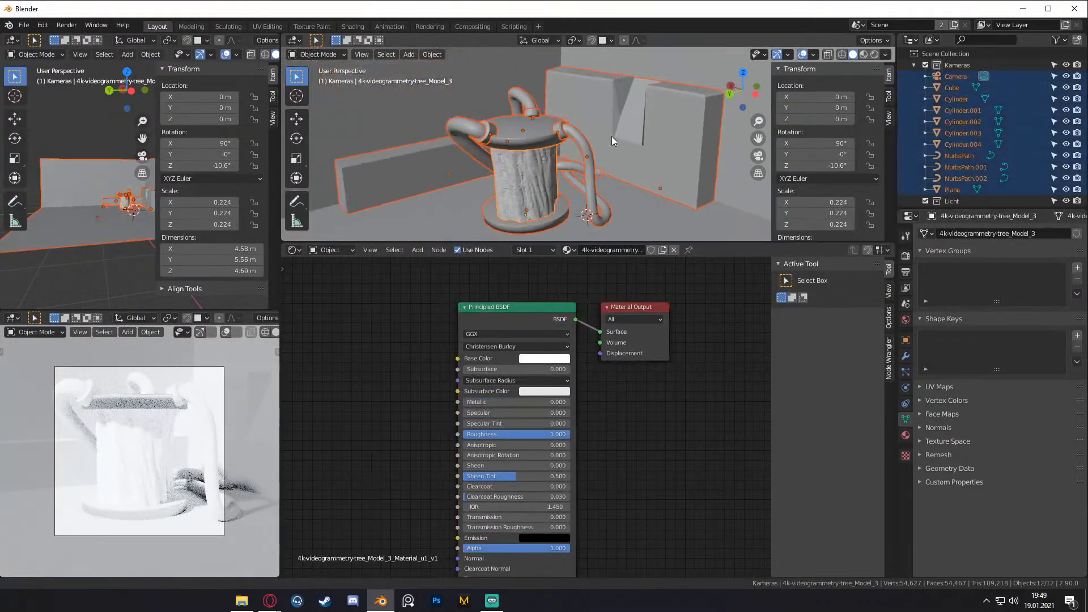
pyautogui.moveTo(611, 136); pyautogui.dragTo(563, 160, button='middle')
# - Link the top disc's metallic material to the three collars, the base disc and the wall, and shift the Principled BSDF node slightly
pyautogui.click(570, 145)
pyautogui.keyDown('shift'); pyautogui.click(545, 121); pyautogui.keyUp('shift')
pyautogui.keyDown('shift'); pyautogui.click(499, 147); pyautogui.keyUp('shift')
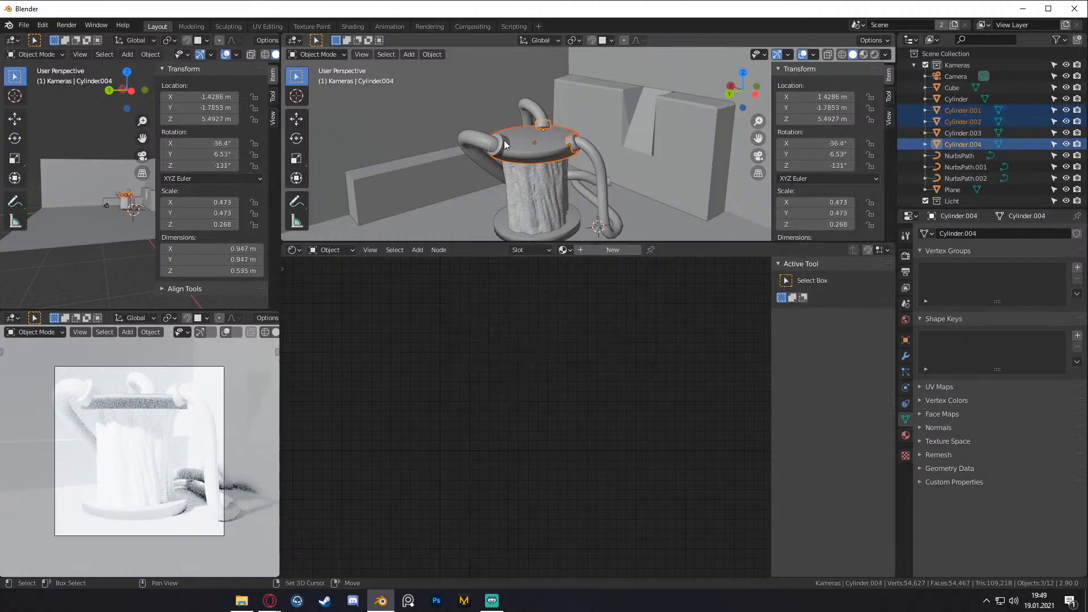
pyautogui.keyDown('shift'); pyautogui.click(573, 142); pyautogui.keyUp('shift')
pyautogui.keyDown('shift'); pyautogui.click(577, 209); pyautogui.keyUp('shift')
pyautogui.keyDown('shift'); pyautogui.click(644, 172); pyautogui.keyUp('shift')
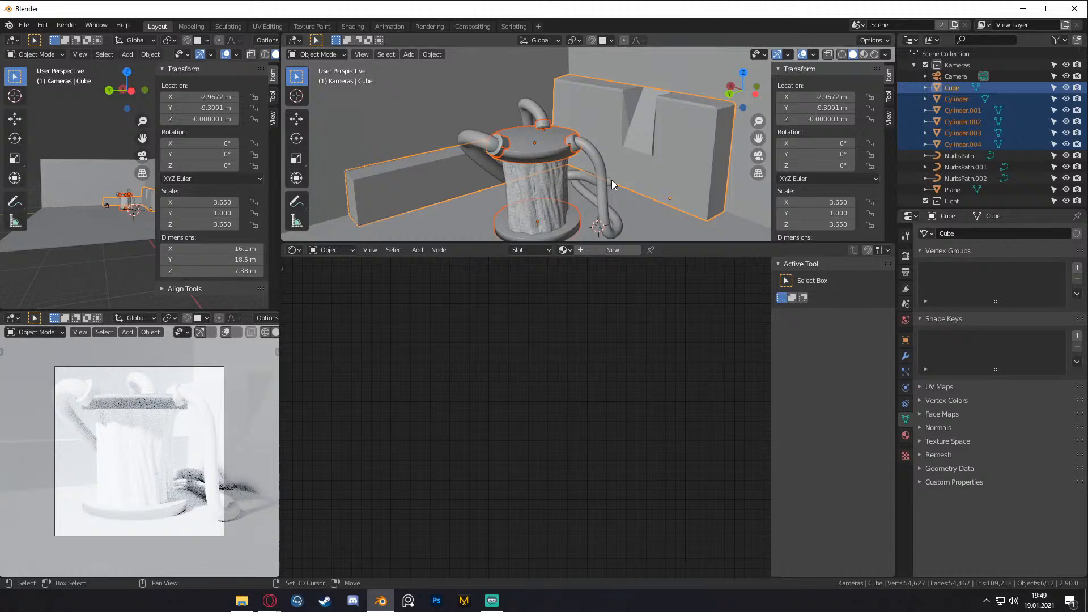
pyautogui.hotkey('ctrl', 'l')
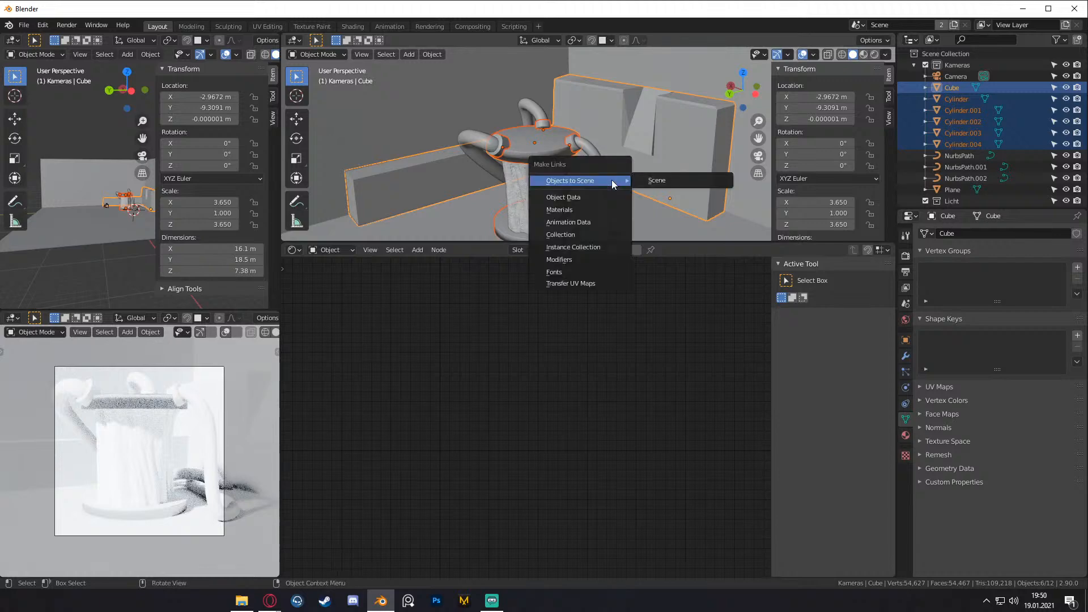
pyautogui.press('Escape')
pyautogui.keyDown('shift'); pyautogui.click(543, 147); pyautogui.keyUp('shift')
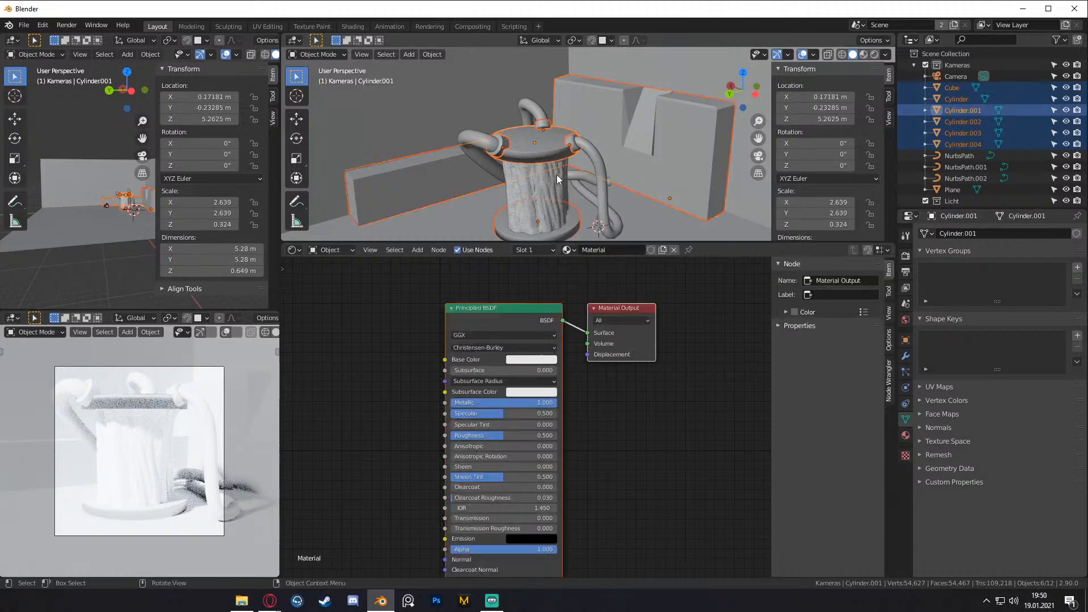
pyautogui.hotkey('ctrl', 'l')
pyautogui.click(509, 204)
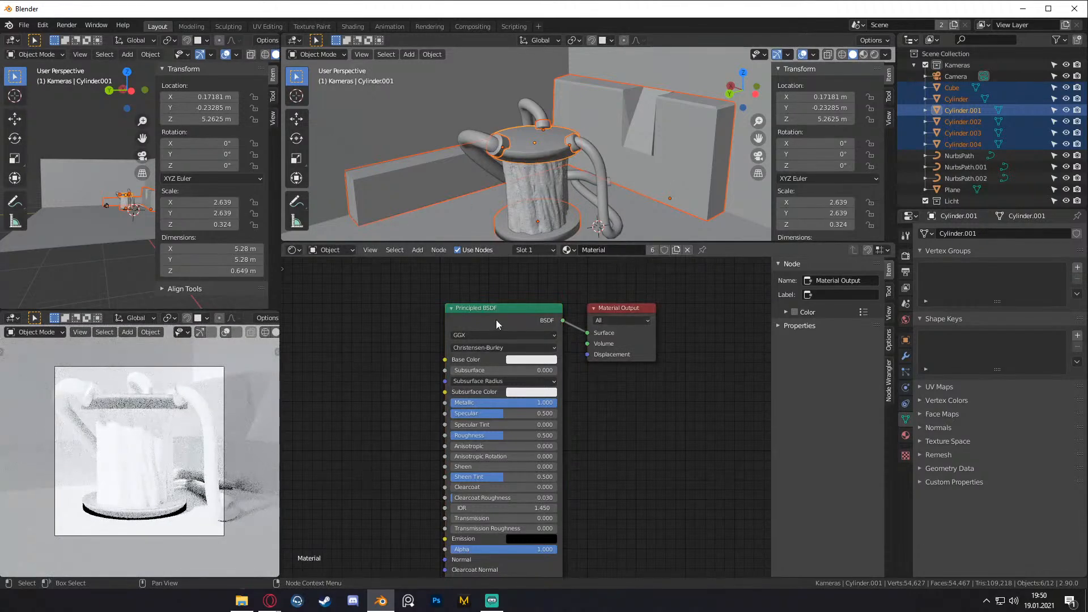
pyautogui.moveTo(508, 326); pyautogui.dragTo(523, 322)
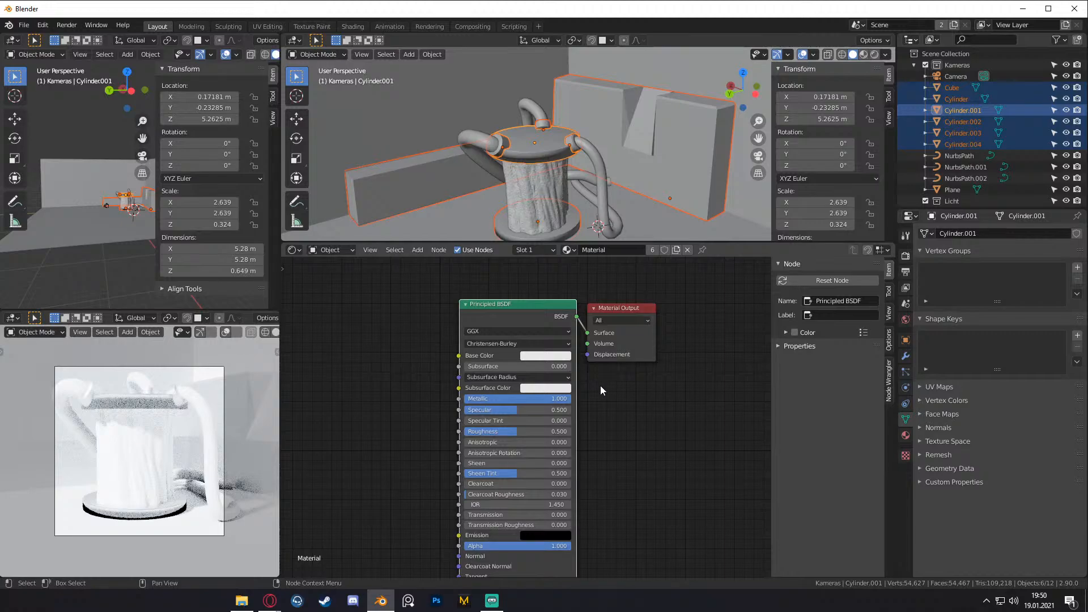
# - Add one loop cut around the side of the spool's base disc
pyautogui.press('Tab')
pyautogui.scroll(4, 584, 202)
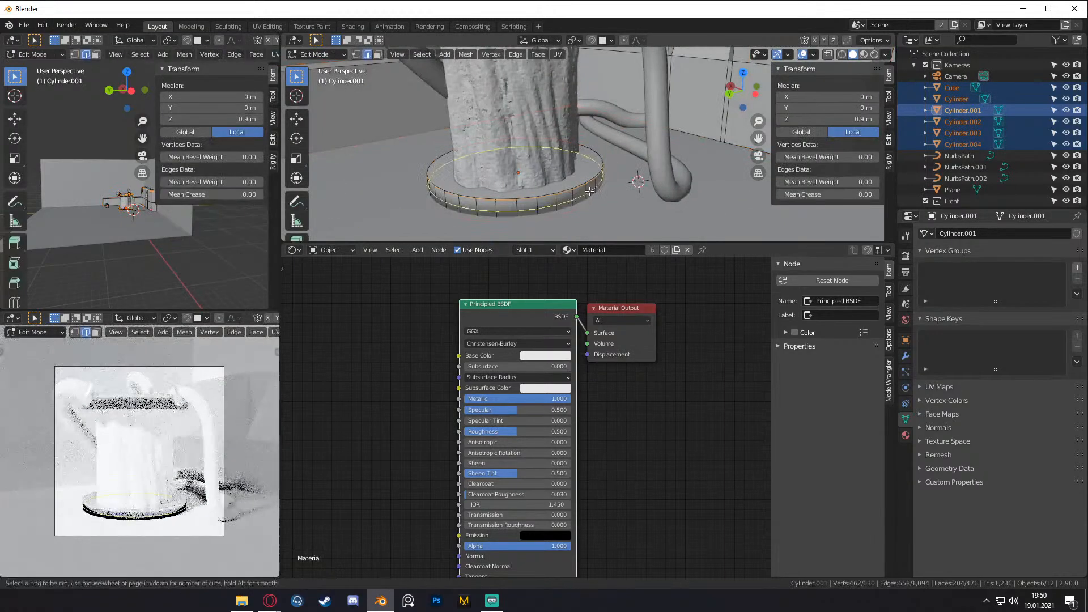
pyautogui.hotkey('ctrl', 'r')
pyautogui.click(592, 197)
pyautogui.press('Tab')
pyautogui.scroll(-5, 594, 201)
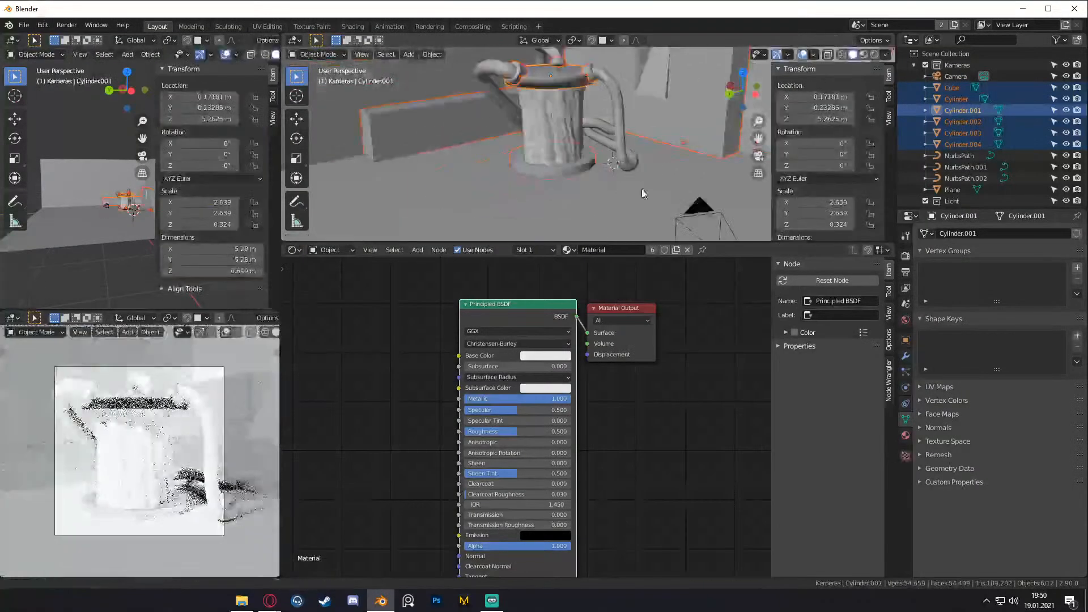
# - Add one loop cut around the side of the spool's top disc
pyautogui.moveTo(641, 189); pyautogui.dragTo(573, 192, button='middle')
pyautogui.press('Tab')
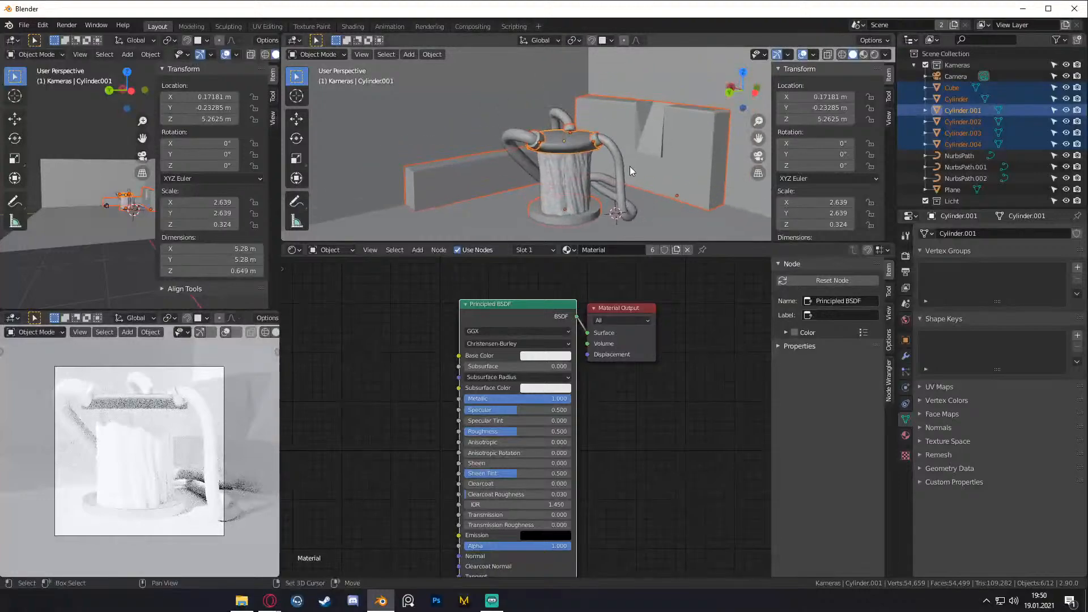
pyautogui.scroll(6, 567, 158)
pyautogui.hotkey('ctrl', 'r')
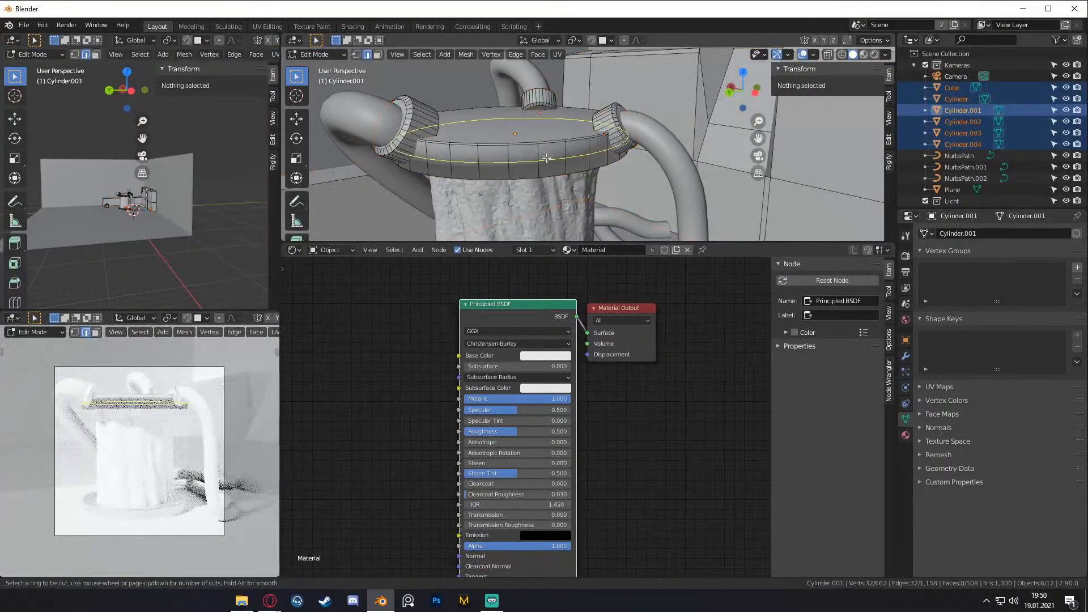
pyautogui.click(547, 158)
pyautogui.press('Tab')
pyautogui.scroll(-5, 567, 164)
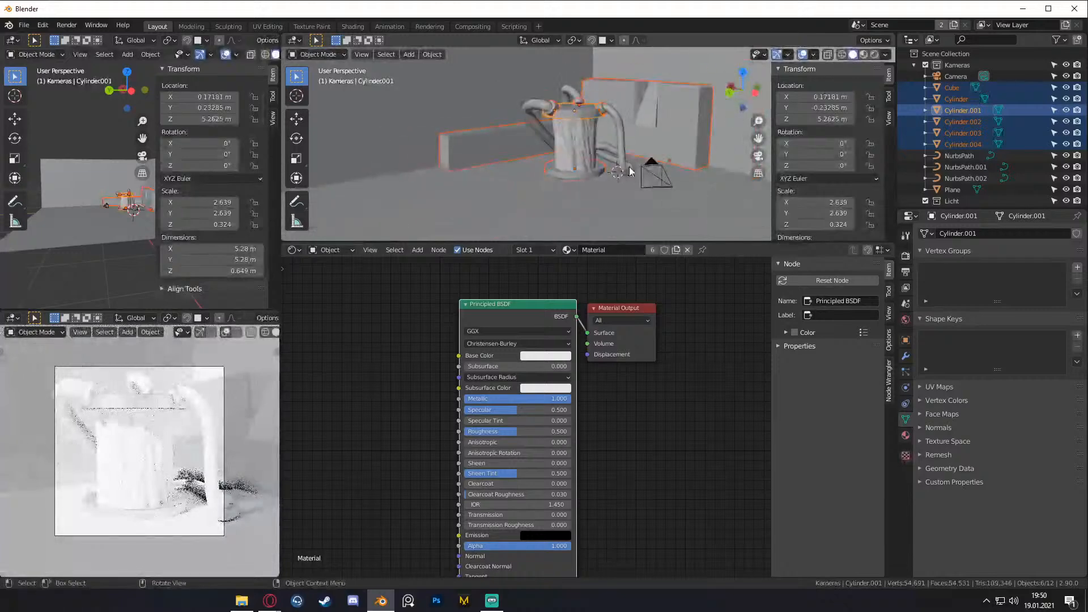
# - Reduce the selection to the spool's top disc and darken its material's base color to a mid gray
pyautogui.moveTo(631, 171); pyautogui.dragTo(583, 138, button='middle')
pyautogui.scroll(5, 620, 180)
pyautogui.scroll(-4, 617, 170)
pyautogui.scroll(-6, 587, 144)
pyautogui.press('a')
pyautogui.click(371, 202)
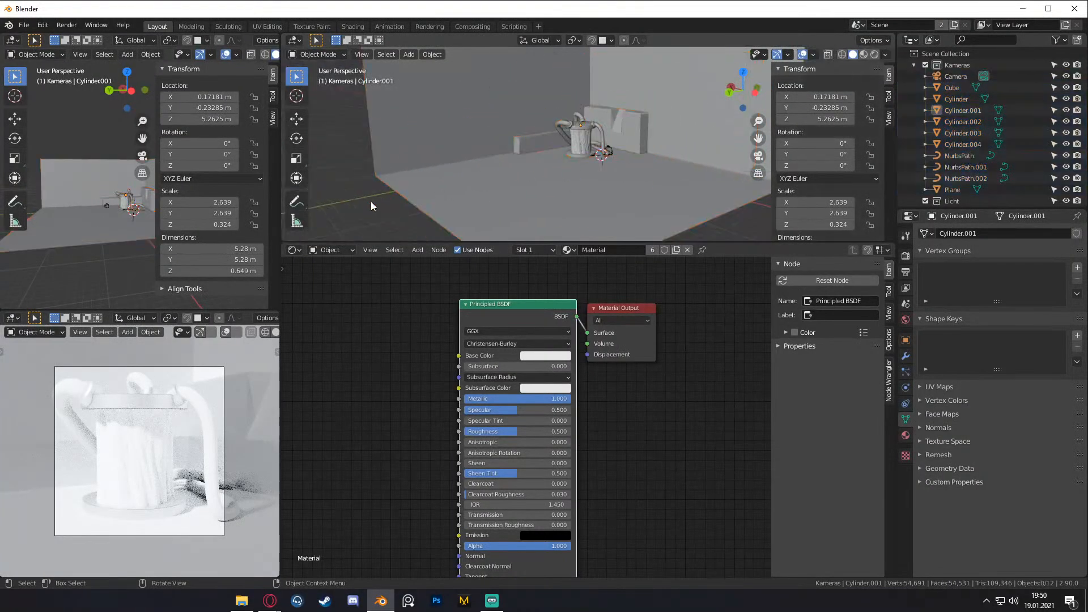
pyautogui.click(579, 141)
pyautogui.scroll(5, 602, 124)
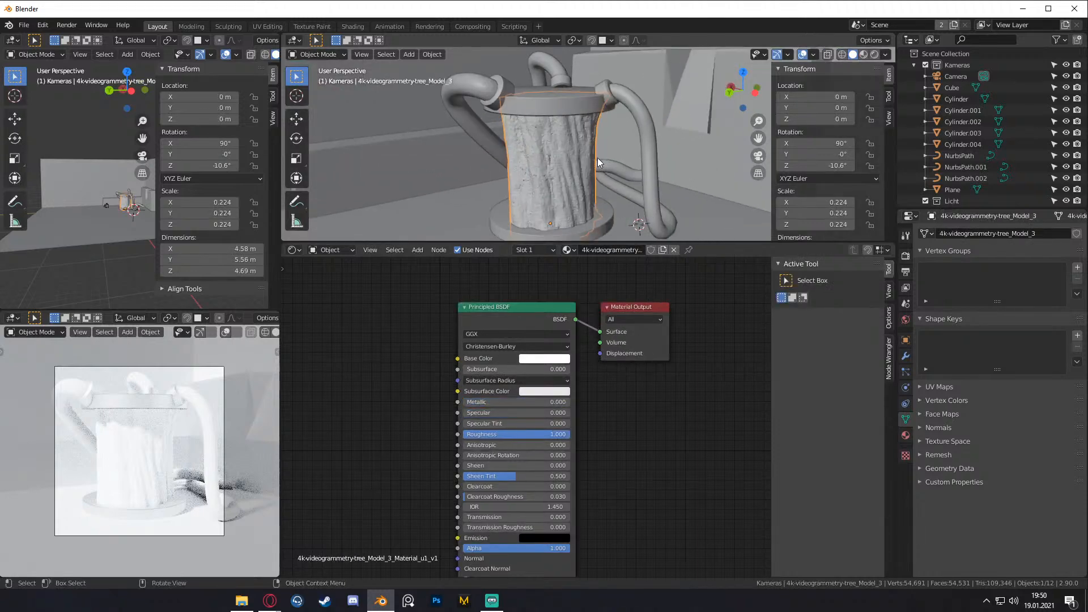
pyautogui.click(566, 97)
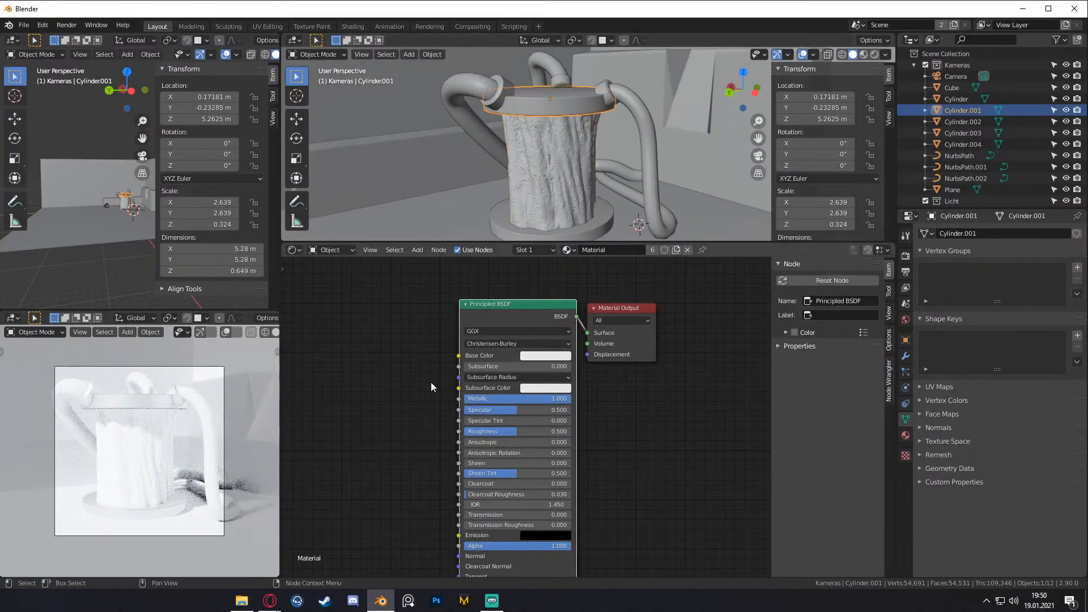
pyautogui.scroll(2, 631, 440)
pyautogui.click(553, 336)
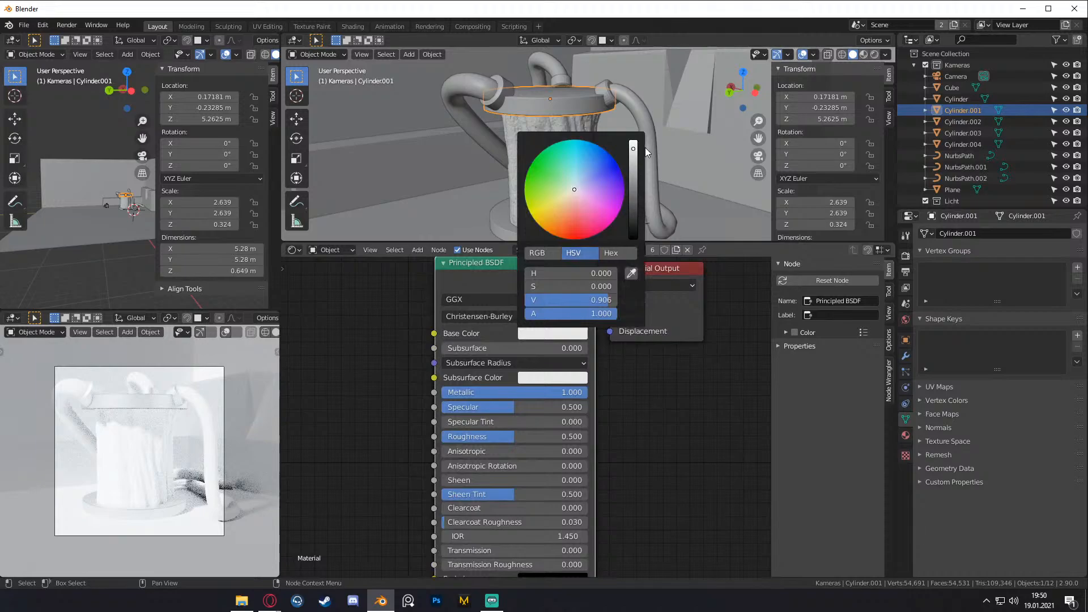
pyautogui.moveTo(633, 148); pyautogui.dragTo(633, 191)
# - Add a Noise Texture node to the metallic material and place it in free space before the Principled BSDF
pyautogui.scroll(-7, 686, 411)
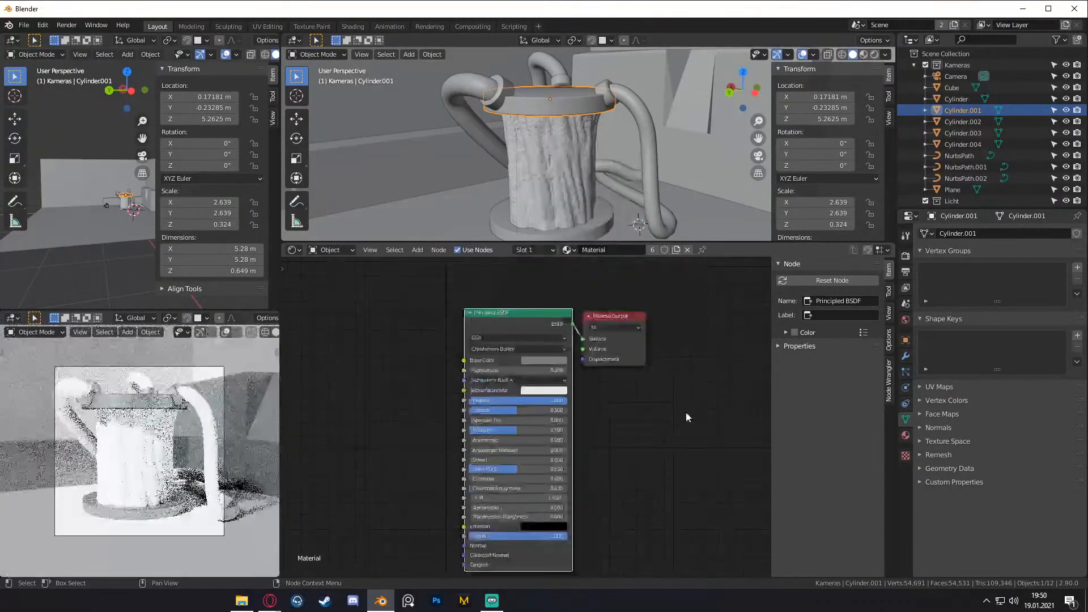
pyautogui.moveTo(636, 418); pyautogui.dragTo(696, 394, button='middle')
pyautogui.scroll(5, 461, 470)
pyautogui.scroll(3, 487, 436)
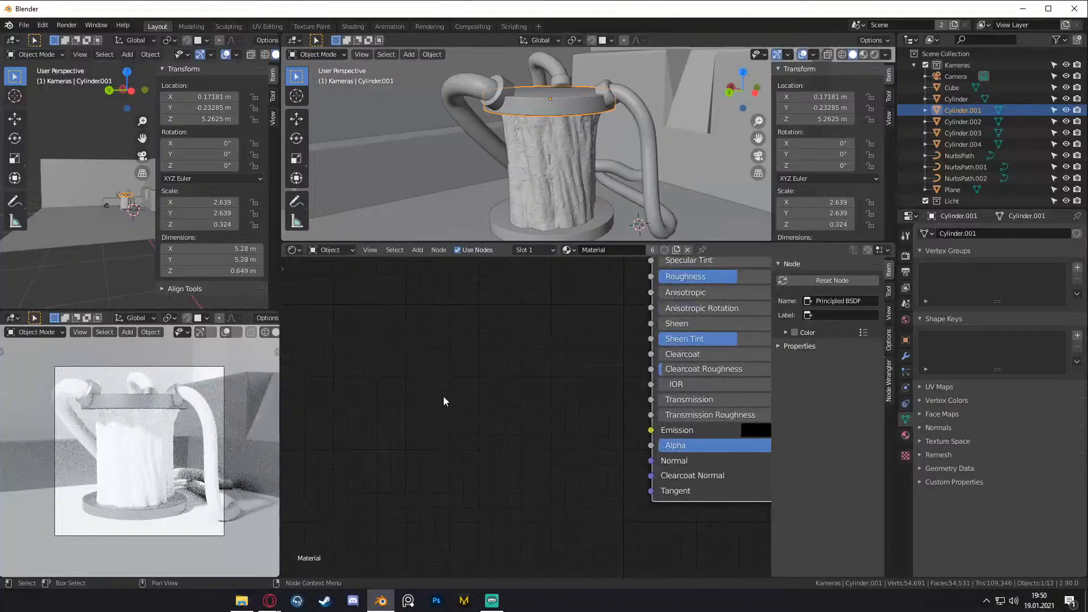
pyautogui.hotkey('shift', 'a')
pyautogui.moveTo(315, 423)
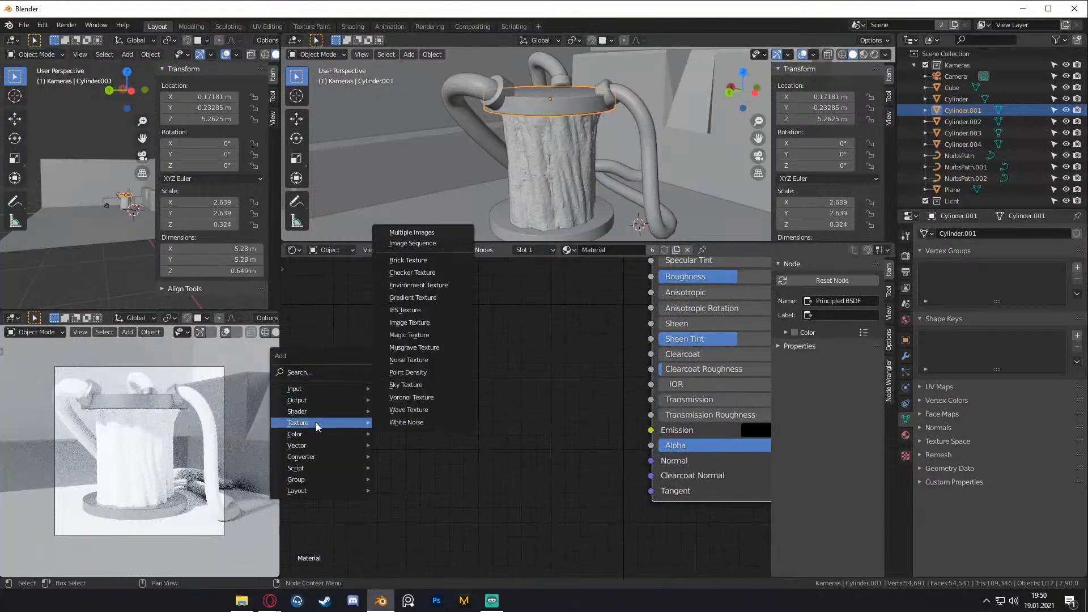
pyautogui.click(409, 360)
pyautogui.scroll(-2, 495, 336)
pyautogui.moveTo(496, 332); pyautogui.dragTo(492, 375, button='middle')
pyautogui.moveTo(435, 399); pyautogui.dragTo(411, 336)
# - Preview the Noise Texture through a Viewer node and add Mapping and Texture Coordinate nodes in front of it
pyautogui.keyDown('ctrl'); pyautogui.keyDown('shift'); pyautogui.click(402, 352); pyautogui.keyUp('shift'); pyautogui.keyUp('ctrl')
pyautogui.hotkey('ctrl', 't')
pyautogui.moveTo(527, 382); pyautogui.dragTo(649, 391, button='middle')
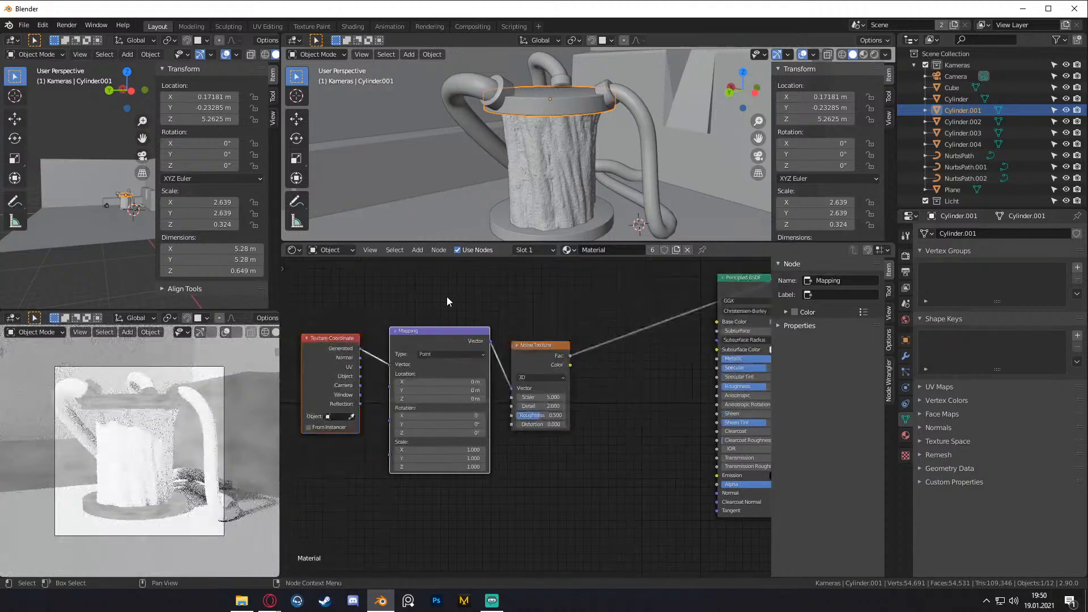
pyautogui.click(447, 297)
pyautogui.moveTo(421, 301); pyautogui.dragTo(460, 351, button='middle')
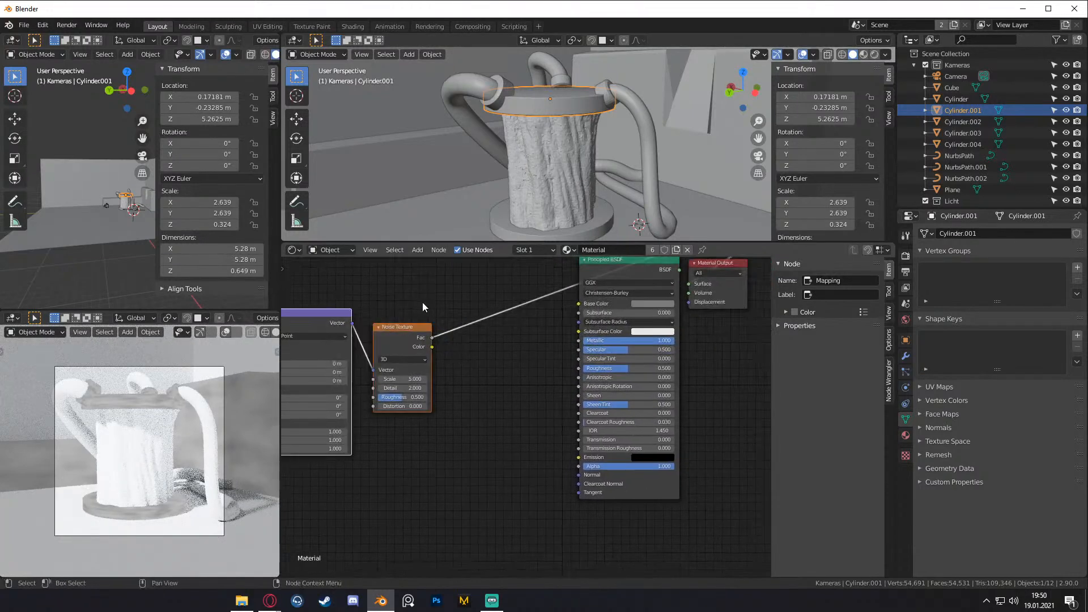
pyautogui.moveTo(422, 302); pyautogui.dragTo(515, 293, button='middle')
# - Set the Noise Texture's scale to 9.300, its detail to 16.000 and its roughness to 0.708
pyautogui.moveTo(529, 328); pyautogui.dragTo(485, 321)
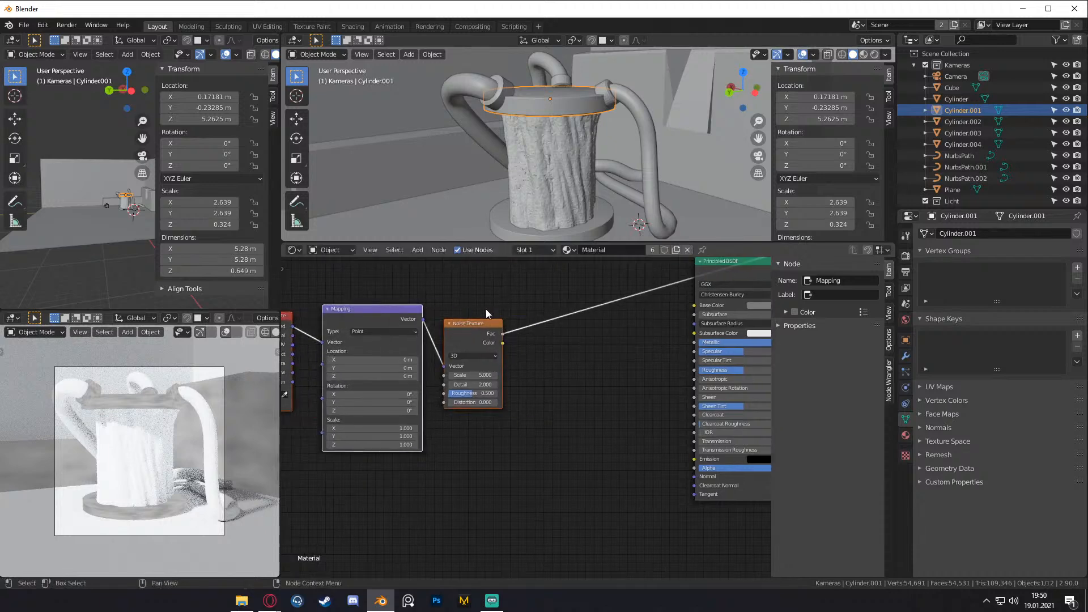
pyautogui.click(485, 309)
pyautogui.moveTo(566, 369); pyautogui.dragTo(467, 386, button='middle')
pyautogui.moveTo(383, 297); pyautogui.dragTo(535, 294, button='middle')
pyautogui.moveTo(536, 293); pyautogui.dragTo(335, 369)
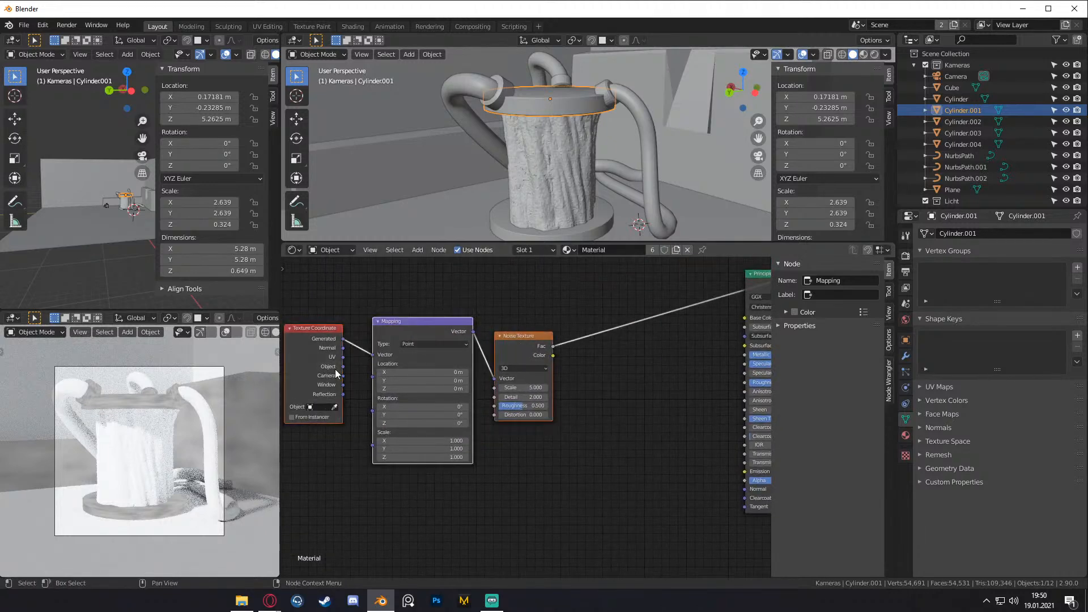
pyautogui.moveTo(524, 337); pyautogui.dragTo(458, 326)
pyautogui.moveTo(457, 376); pyautogui.dragTo(532, 386)
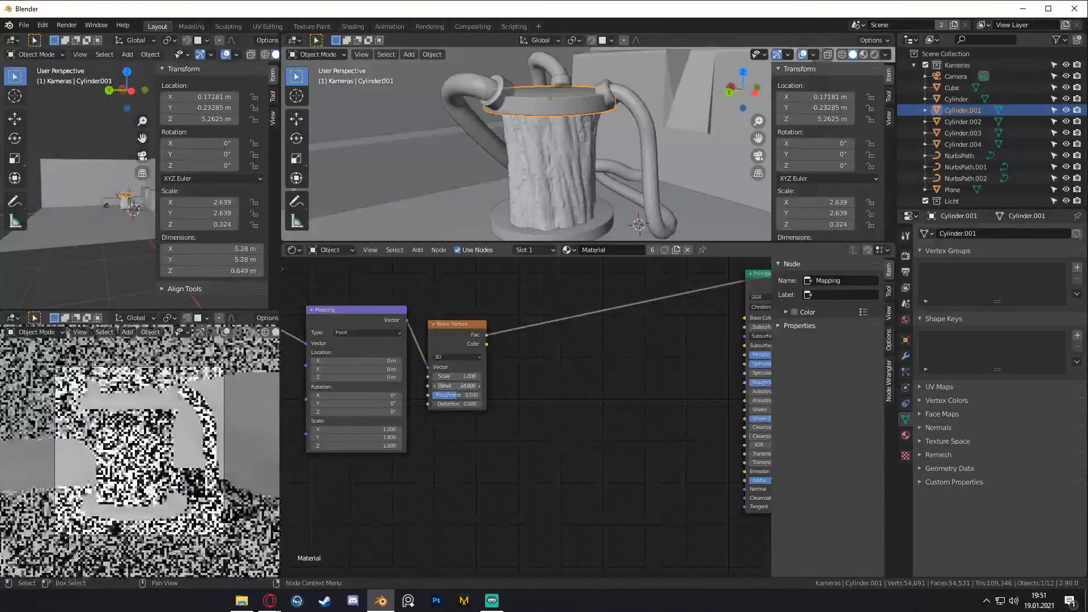
pyautogui.scroll(4, 170, 425)
pyautogui.moveTo(459, 377); pyautogui.dragTo(505, 376)
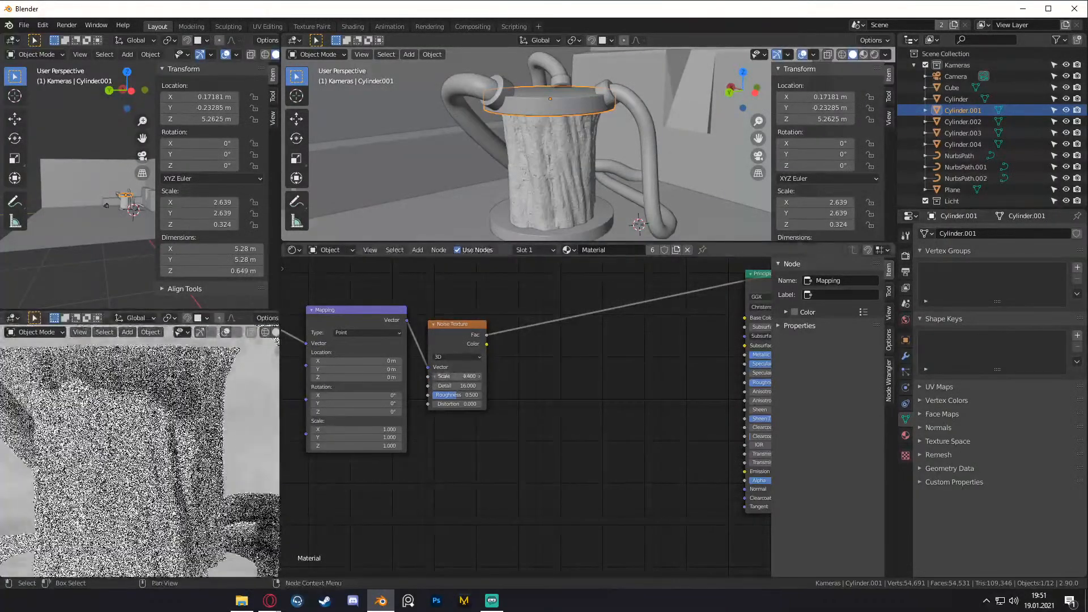
pyautogui.scroll(-3, 216, 424)
pyautogui.scroll(2, 436, 391)
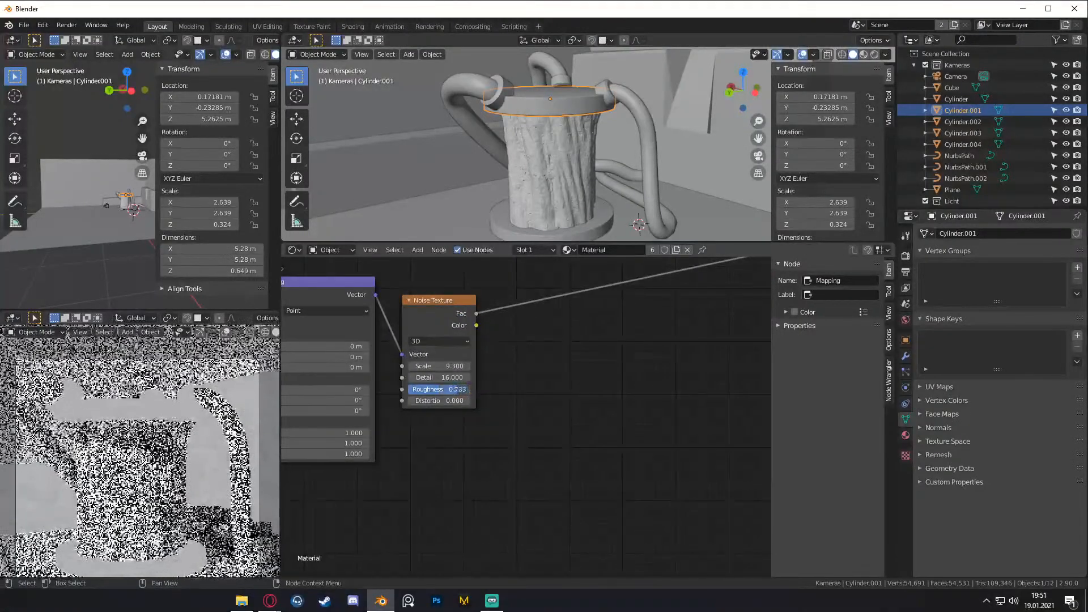
# - Insert a ColorRamp node on the link between the Noise Texture and the Viewer
pyautogui.scroll(-4, 539, 357)
pyautogui.hotkey('shift', 'a')
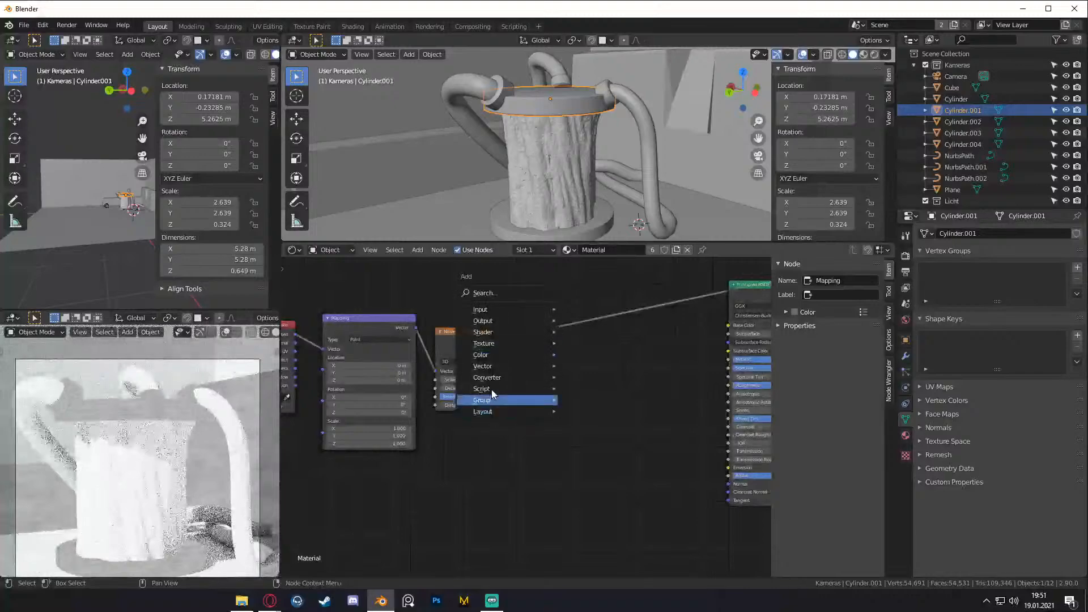
pyautogui.hotkey('shift', 'a')
pyautogui.moveTo(481, 396)
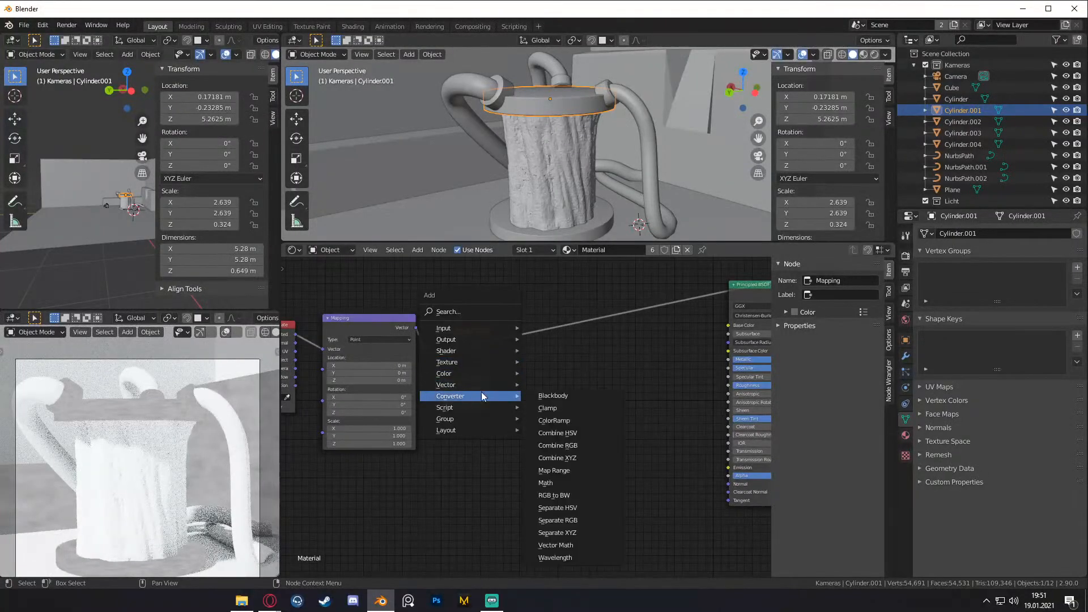
pyautogui.click(555, 420)
pyautogui.click(530, 325)
# - Sharpen the ColorRamp's contrast by moving the white stop to 0.455 and the black stop close before it
pyautogui.scroll(3, 641, 375)
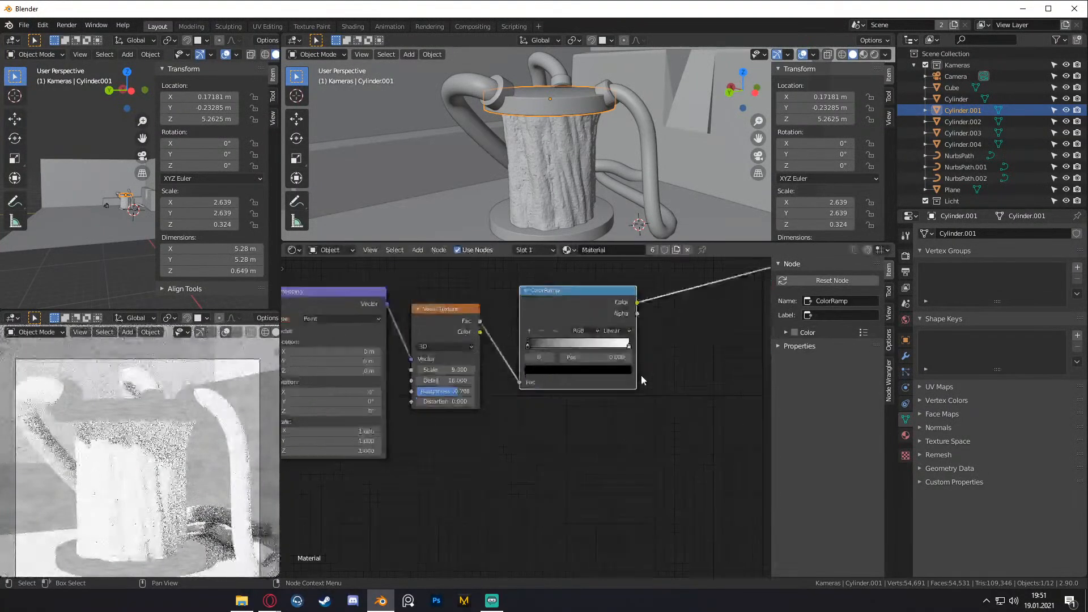
pyautogui.moveTo(546, 403); pyautogui.dragTo(503, 404)
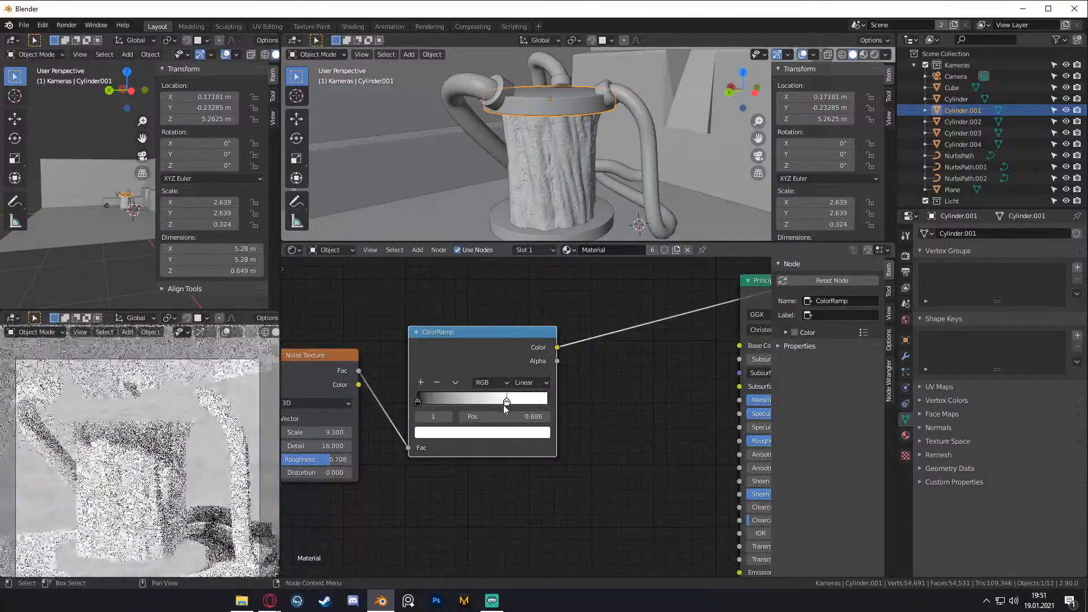
pyautogui.moveTo(419, 402); pyautogui.dragTo(486, 406)
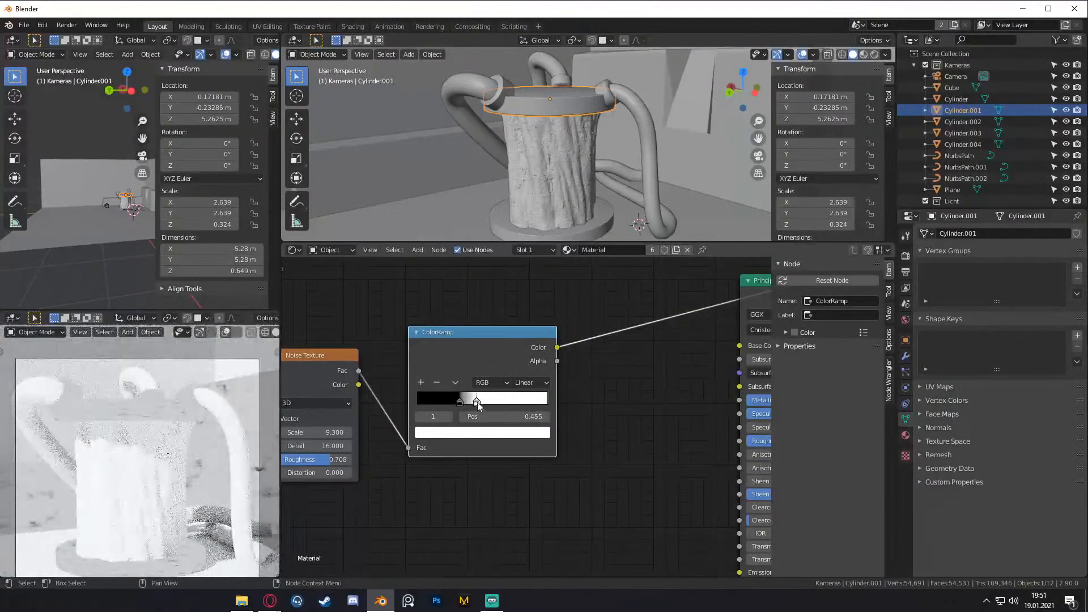
# - Add a Bump node below the ColorRamp and connect its Normal output to the Principled BSDF's Normal input
pyautogui.scroll(-2, 593, 412)
pyautogui.scroll(1, 451, 464)
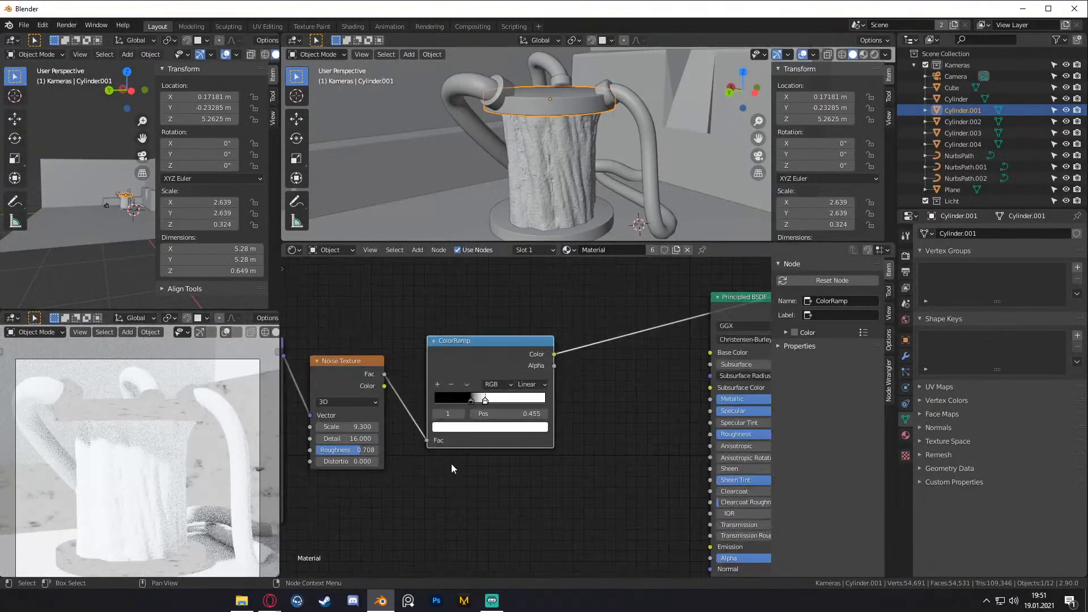
pyautogui.moveTo(451, 463); pyautogui.dragTo(515, 386, button='middle')
pyautogui.scroll(-4, 558, 359)
pyautogui.moveTo(559, 358); pyautogui.dragTo(486, 380, button='middle')
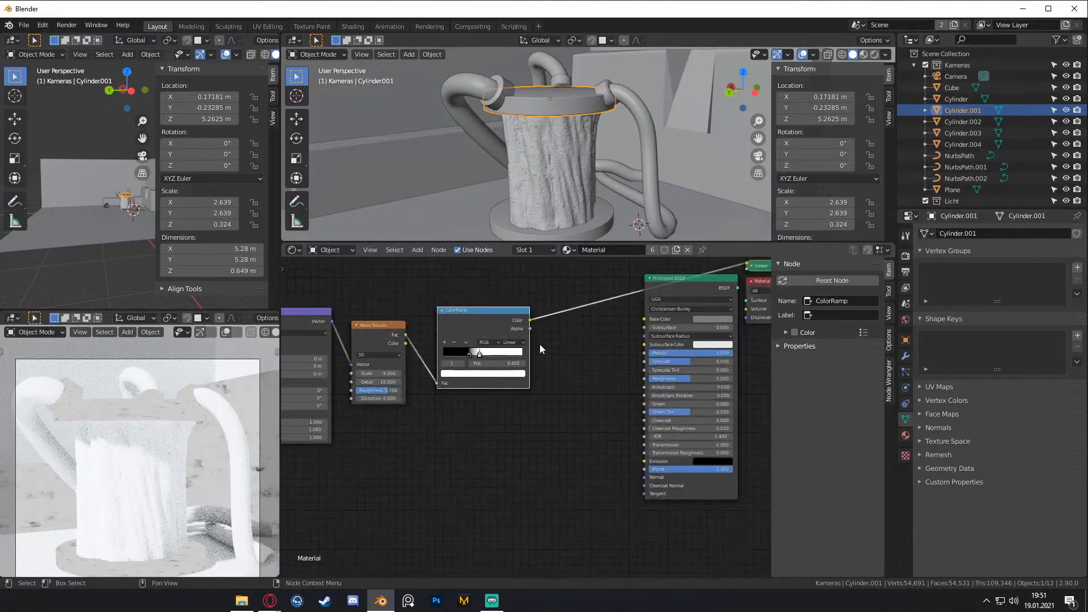
pyautogui.moveTo(539, 349); pyautogui.dragTo(494, 383, button='middle')
pyautogui.hotkey('shift', 'a')
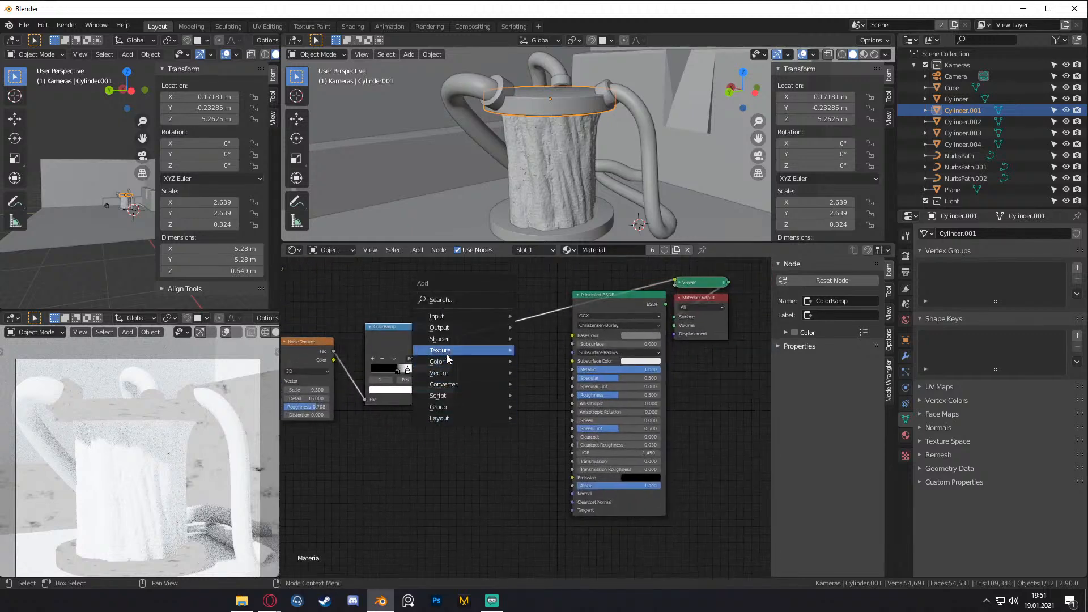
pyautogui.moveTo(484, 376)
pyautogui.click(545, 371)
pyautogui.click(504, 464)
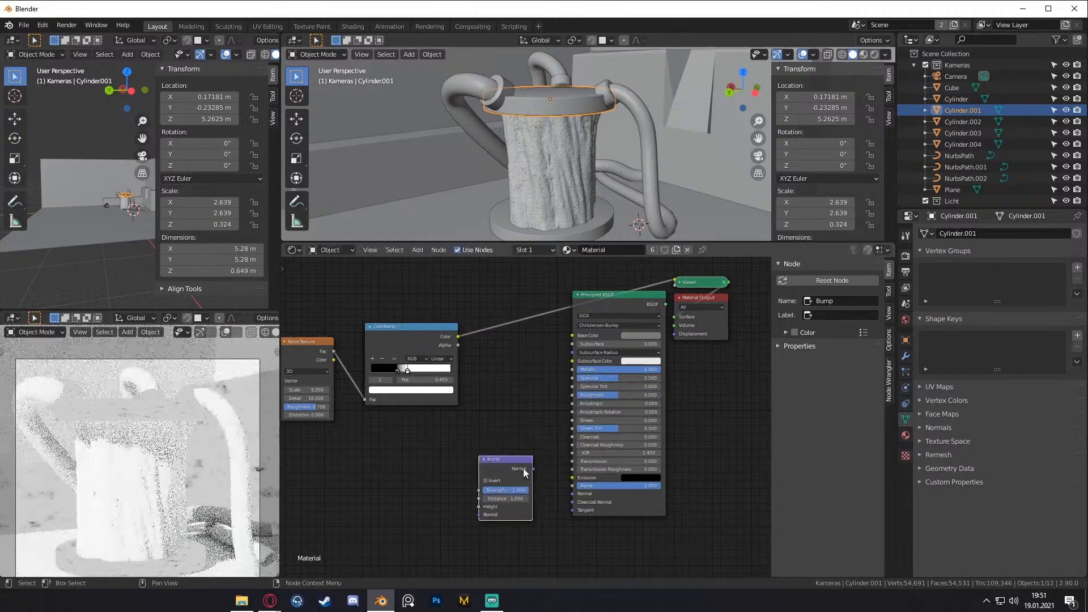
pyautogui.moveTo(532, 468); pyautogui.dragTo(572, 493)
# - Connect the ColorRamp's Color output to the Bump node's Height input
pyautogui.moveTo(502, 377); pyautogui.dragTo(590, 370, button='middle')
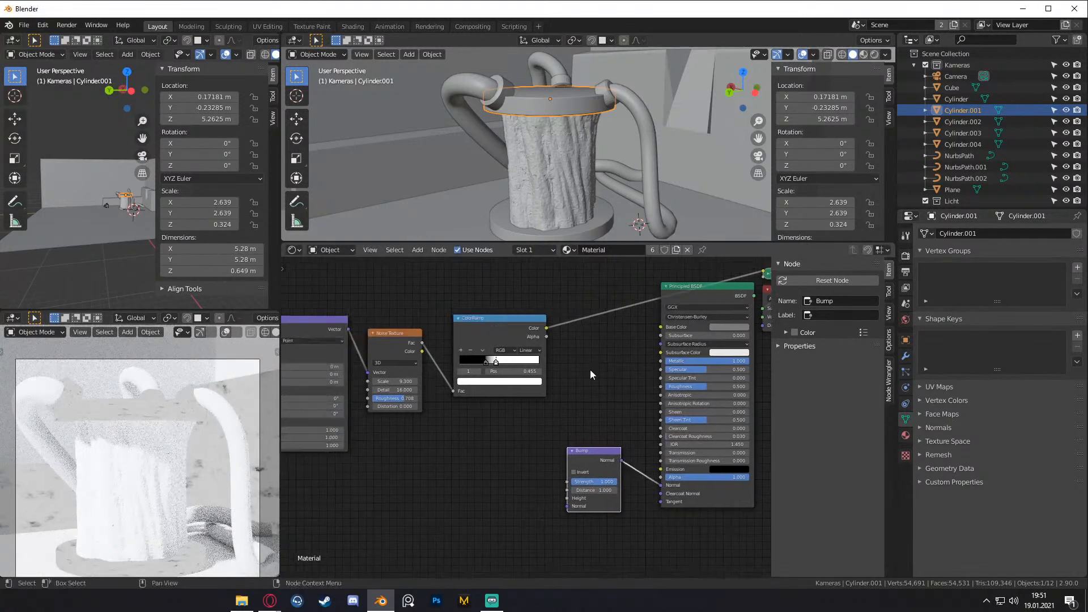
pyautogui.scroll(-2, 590, 369)
pyautogui.moveTo(495, 304); pyautogui.dragTo(238, 416)
pyautogui.moveTo(538, 356); pyautogui.dragTo(612, 320, button='middle')
pyautogui.moveTo(611, 320); pyautogui.dragTo(516, 355)
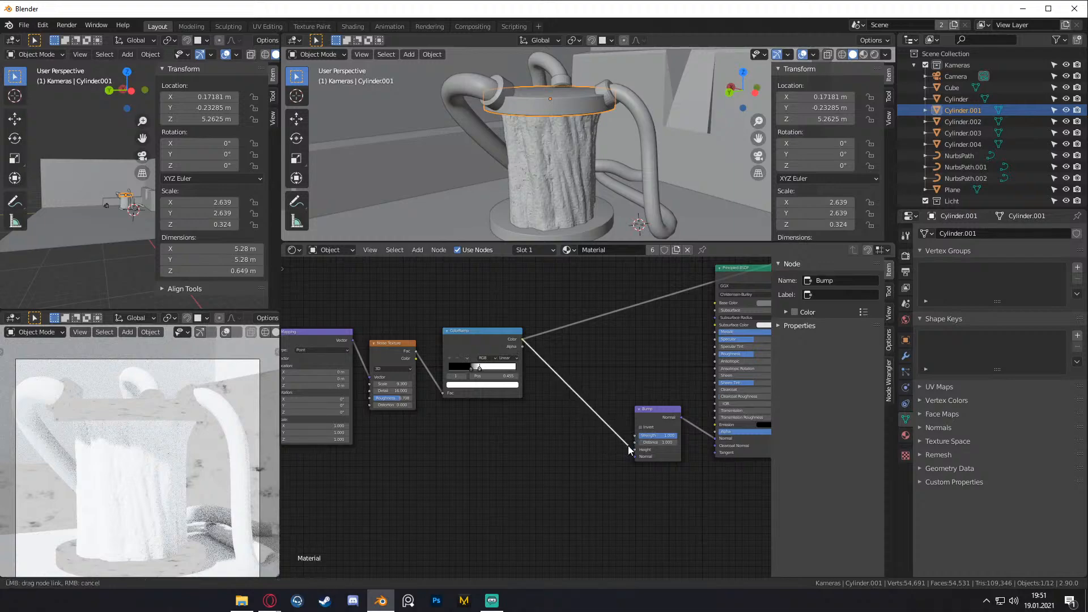
pyautogui.moveTo(628, 446); pyautogui.dragTo(631, 449)
# - Delete the Viewer node and connect the Principled BSDF's output to the Material Output's Surface input
pyautogui.scroll(2, 601, 374)
pyautogui.moveTo(617, 351); pyautogui.dragTo(408, 437, button='middle')
pyautogui.press('z')
pyautogui.rightClick(218, 442)
pyautogui.scroll(-4, 514, 420)
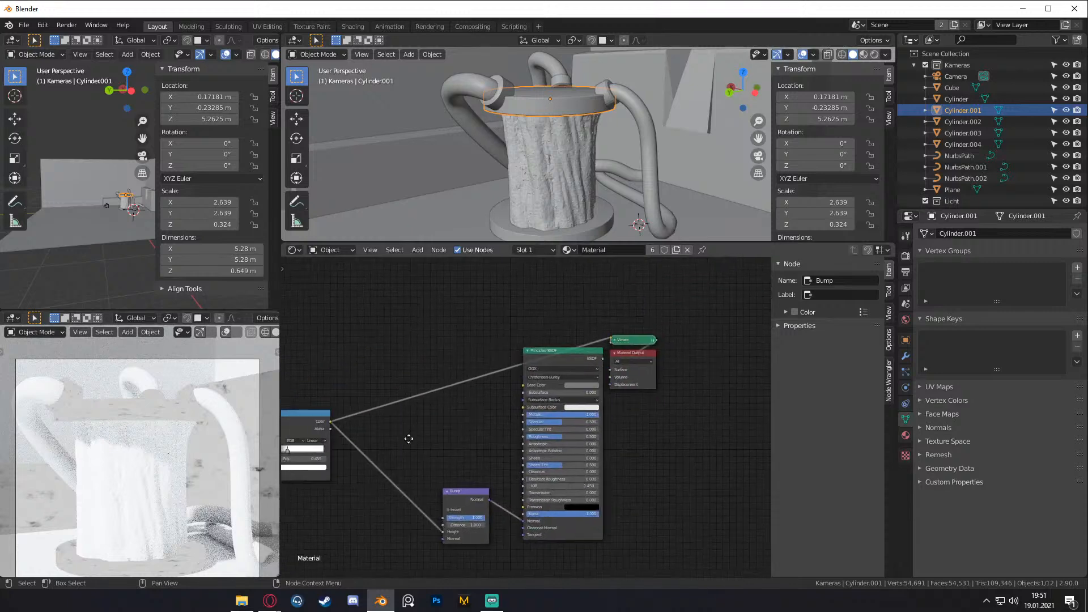
pyautogui.click(631, 344)
pyautogui.press('x')
pyautogui.moveTo(598, 360); pyautogui.dragTo(626, 372)
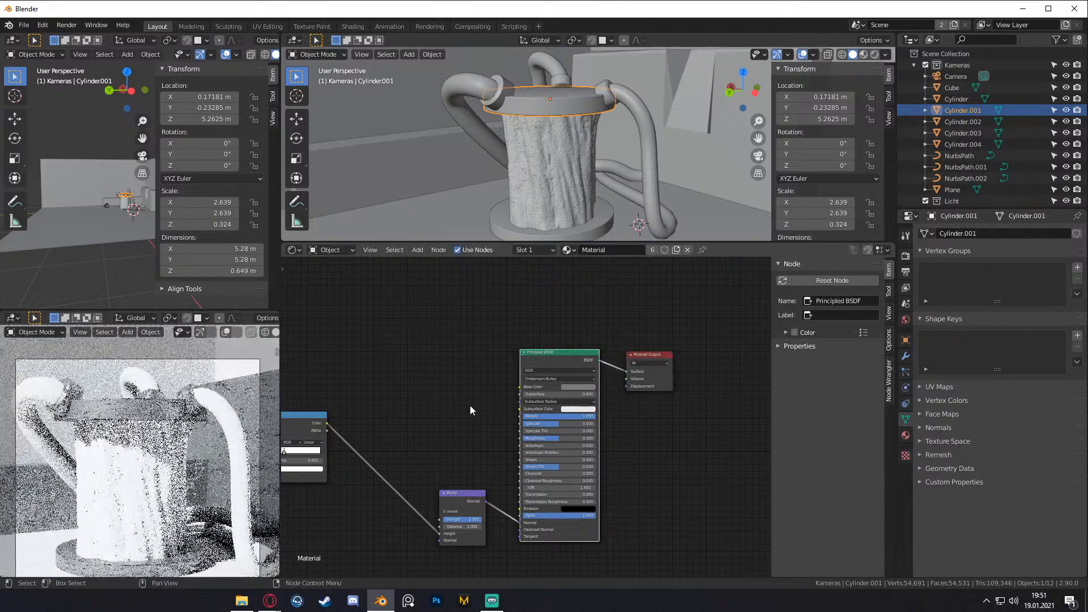
# - Set the Bump node's distance to 0.200 and its strength to 0.200
pyautogui.scroll(1, 433, 406)
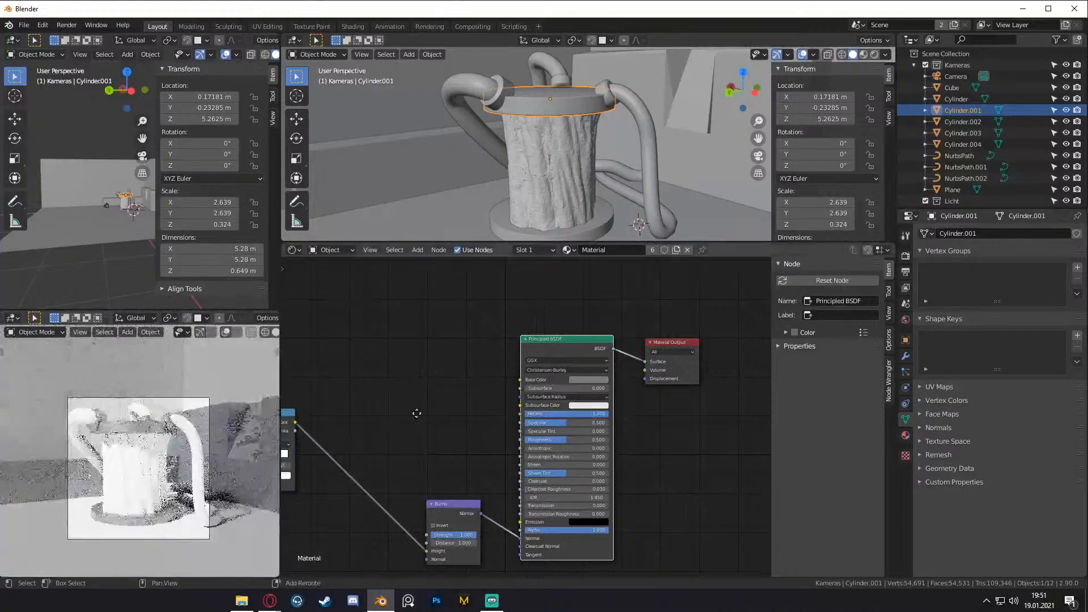
pyautogui.scroll(4, 480, 380)
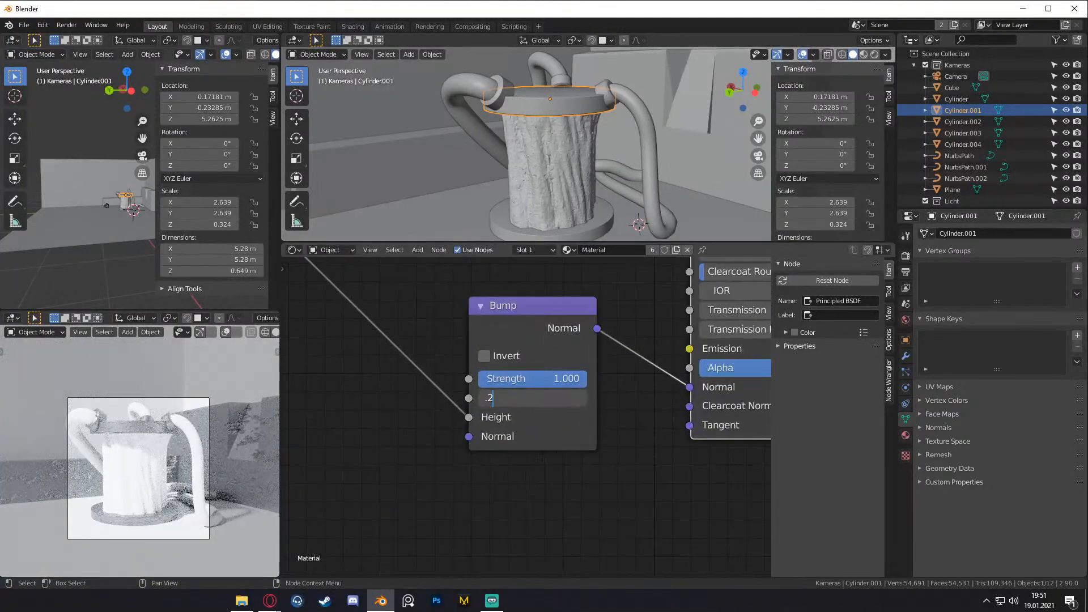
pyautogui.press('Return')
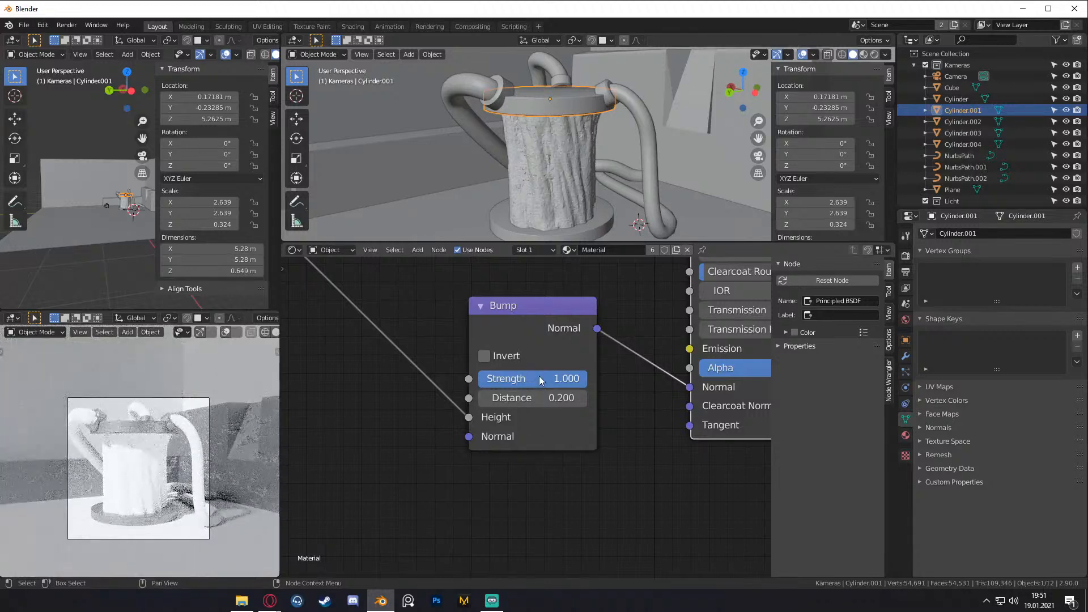
pyautogui.click(540, 379)
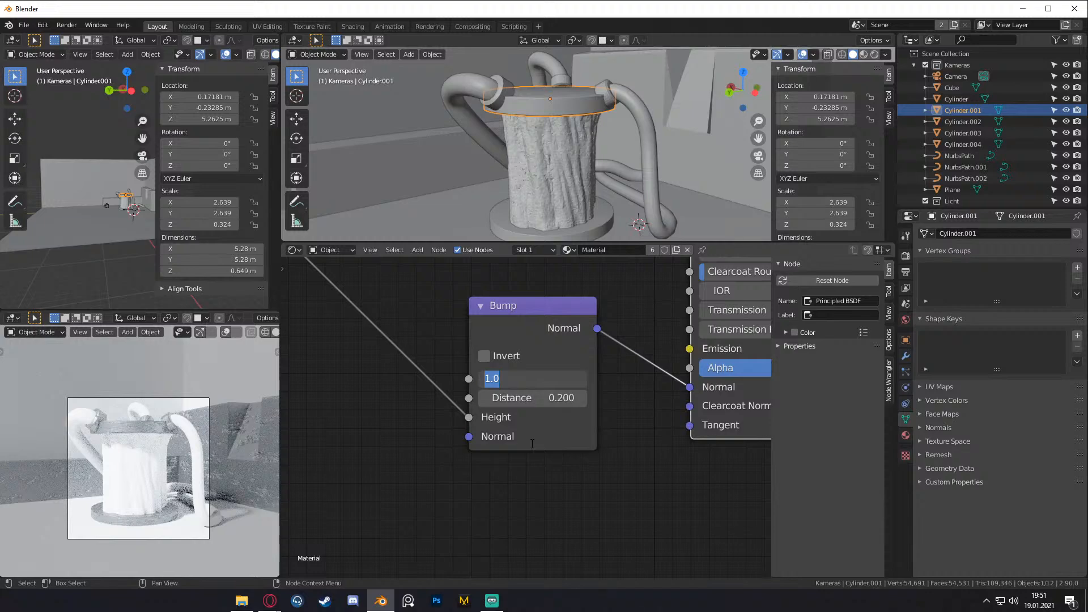
pyautogui.write('.2')
pyautogui.press('Return')
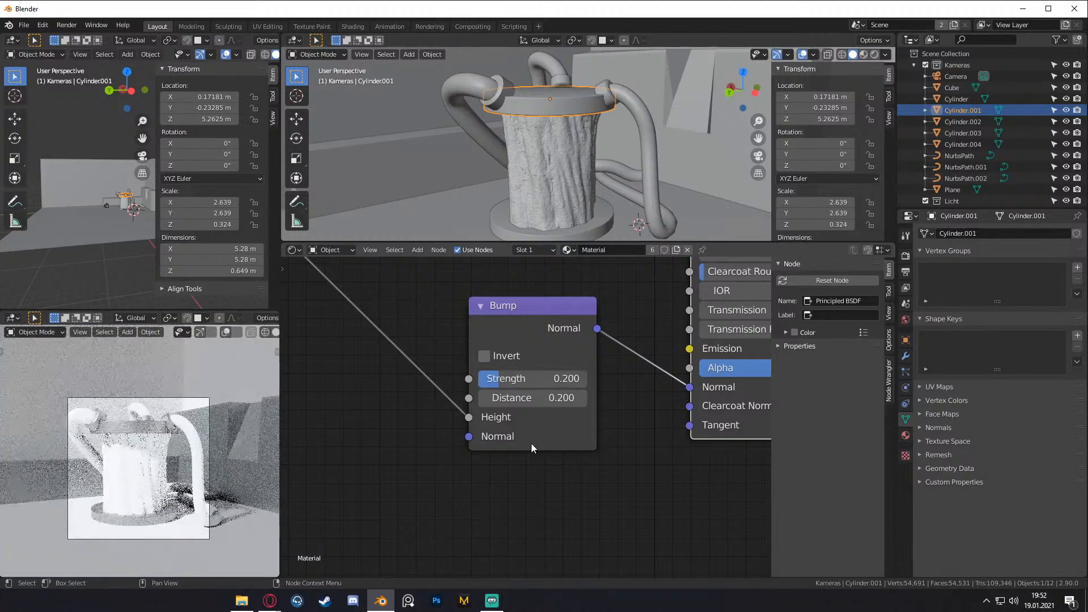
# - Create a new material on the bent pipe nearest the camera, leaving the wooden spool's material as it is
pyautogui.scroll(4, 67, 459)
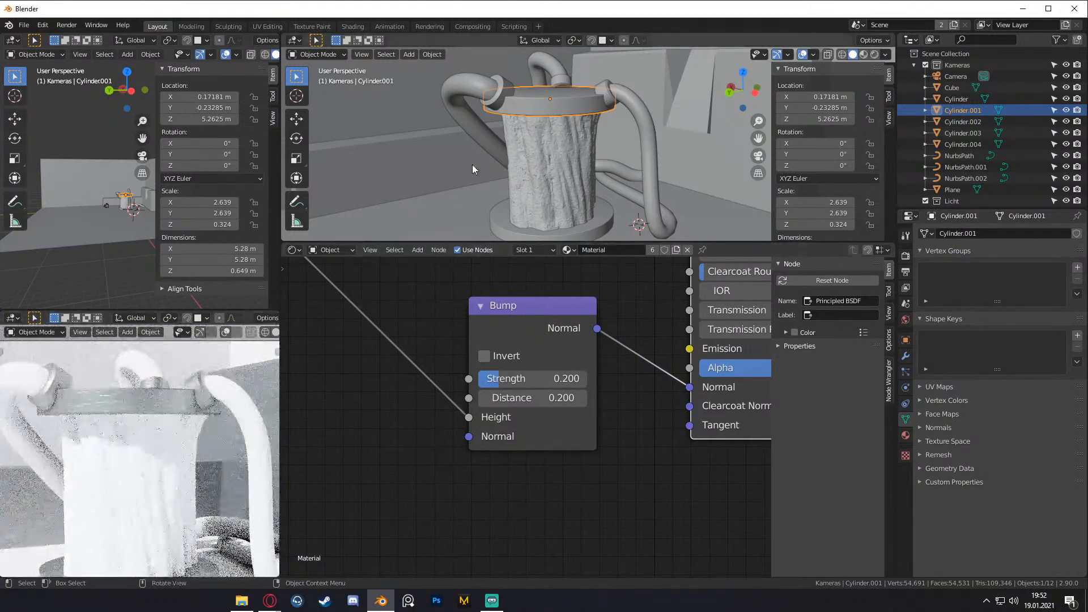
pyautogui.scroll(-5, 472, 164)
pyautogui.scroll(3, 551, 153)
pyautogui.keyDown('shift'); pyautogui.moveTo(551, 153); pyautogui.dragTo(594, 139, button='middle'); pyautogui.keyUp('shift')
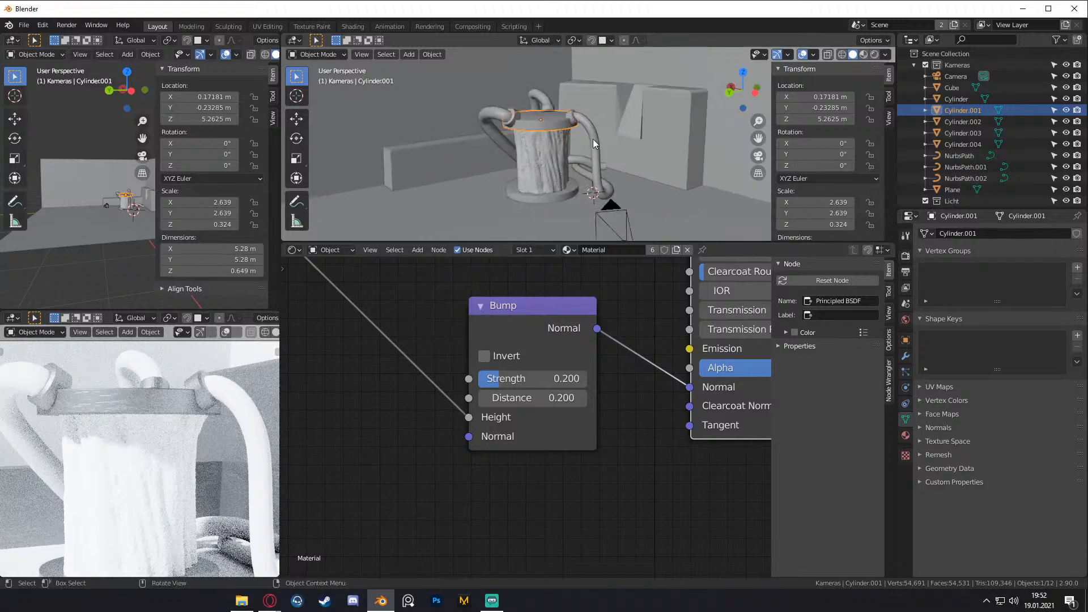
pyautogui.scroll(-4, 587, 152)
pyautogui.scroll(-3, 206, 467)
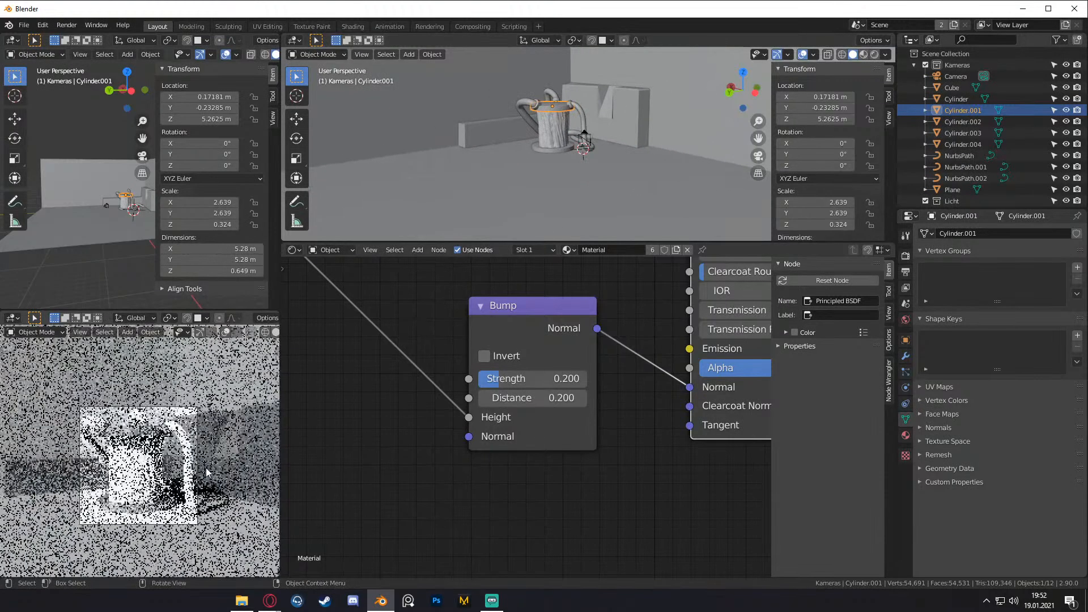
pyautogui.scroll(3, 206, 468)
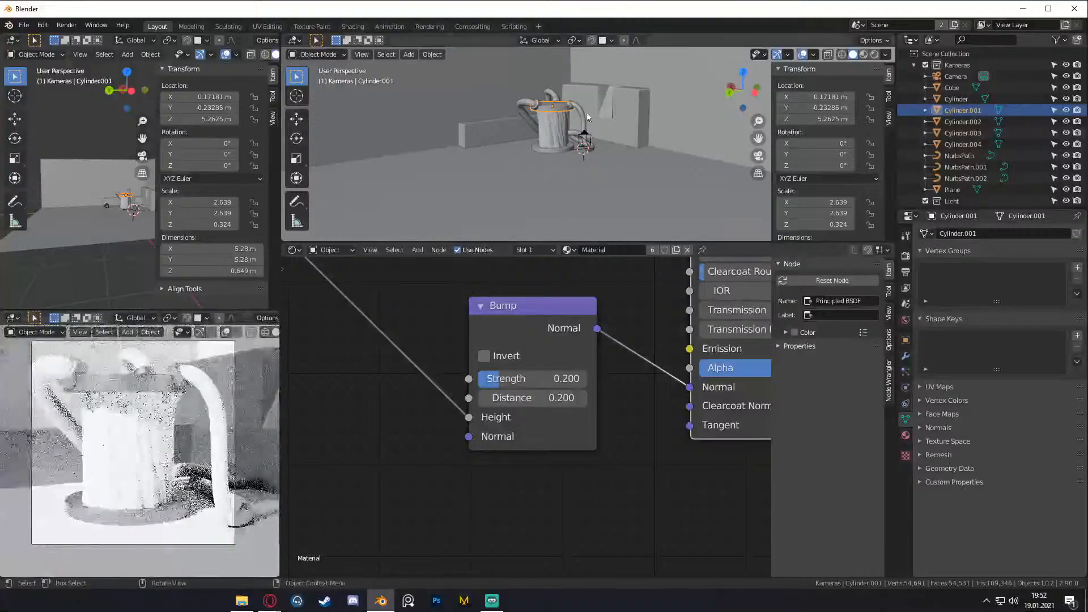
pyautogui.click(585, 113)
pyautogui.scroll(5, 604, 144)
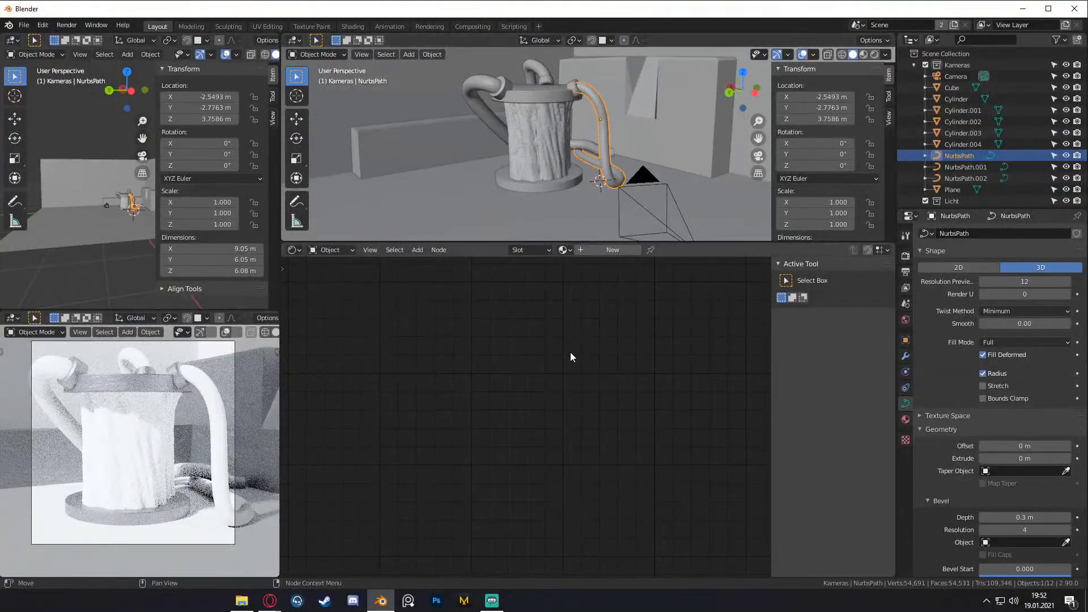
pyautogui.click(602, 249)
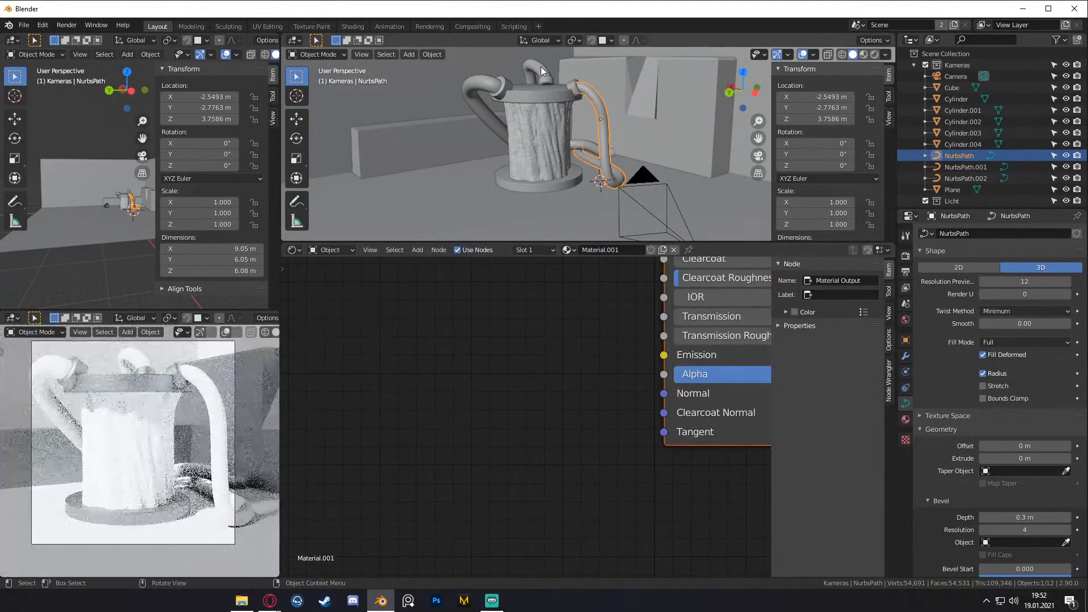
# - Link the new pipe material to the other two bent pipes
pyautogui.keyDown('shift'); pyautogui.click(541, 66); pyautogui.keyUp('shift')
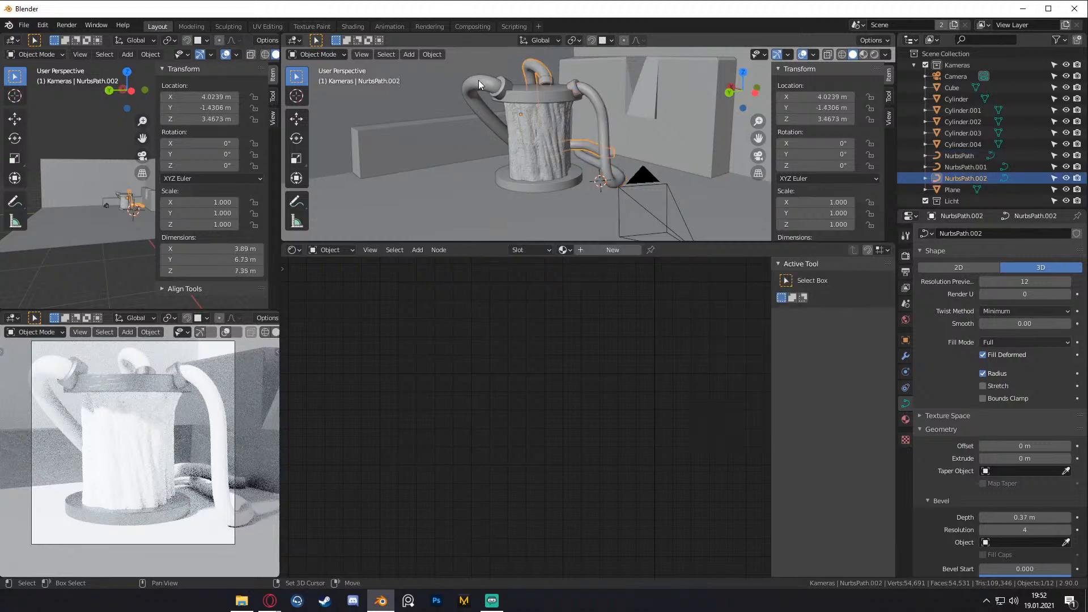
pyautogui.keyDown('shift'); pyautogui.click(478, 80); pyautogui.keyUp('shift')
pyautogui.keyDown('shift'); pyautogui.click(600, 122); pyautogui.keyUp('shift')
pyautogui.hotkey('ctrl', 'l')
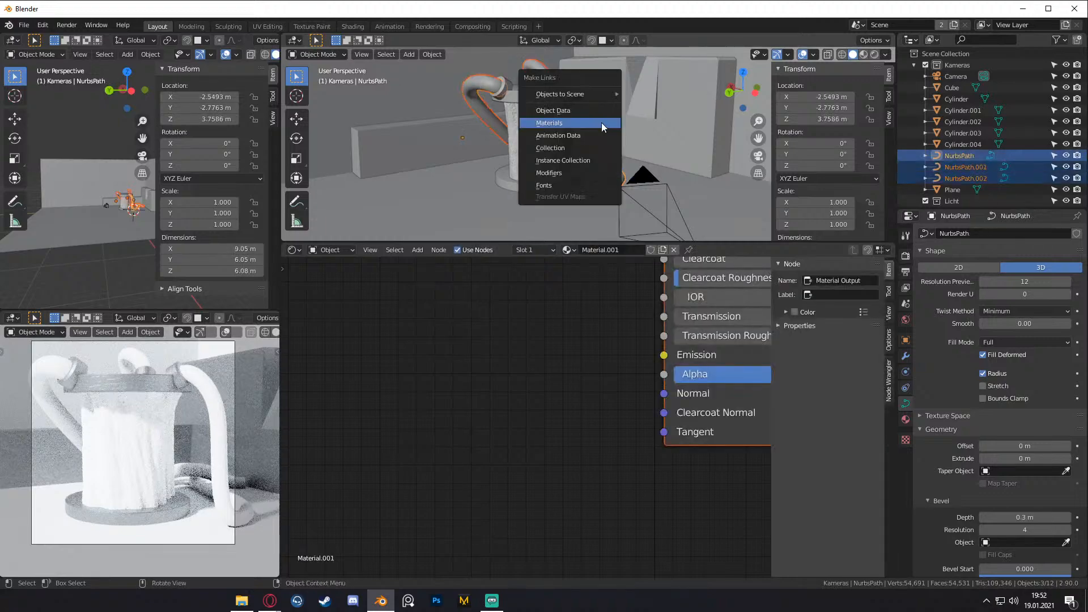
pyautogui.click(563, 121)
# - Raise the pipe material's roughness to about 0.84 and darken its base color to near black
pyautogui.scroll(-4, 545, 379)
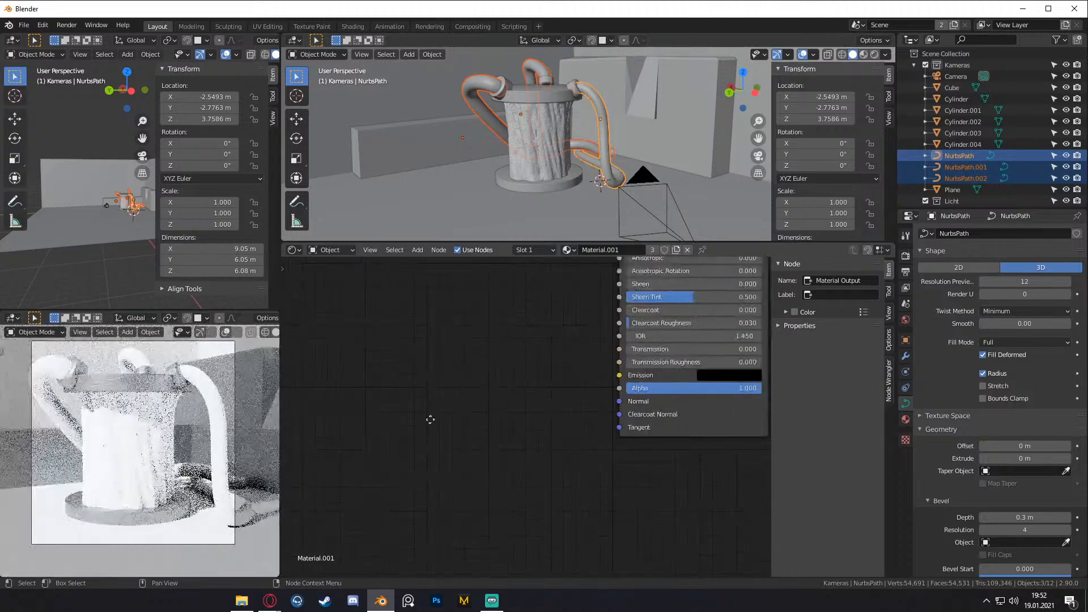
pyautogui.moveTo(625, 397); pyautogui.dragTo(601, 441, button='middle')
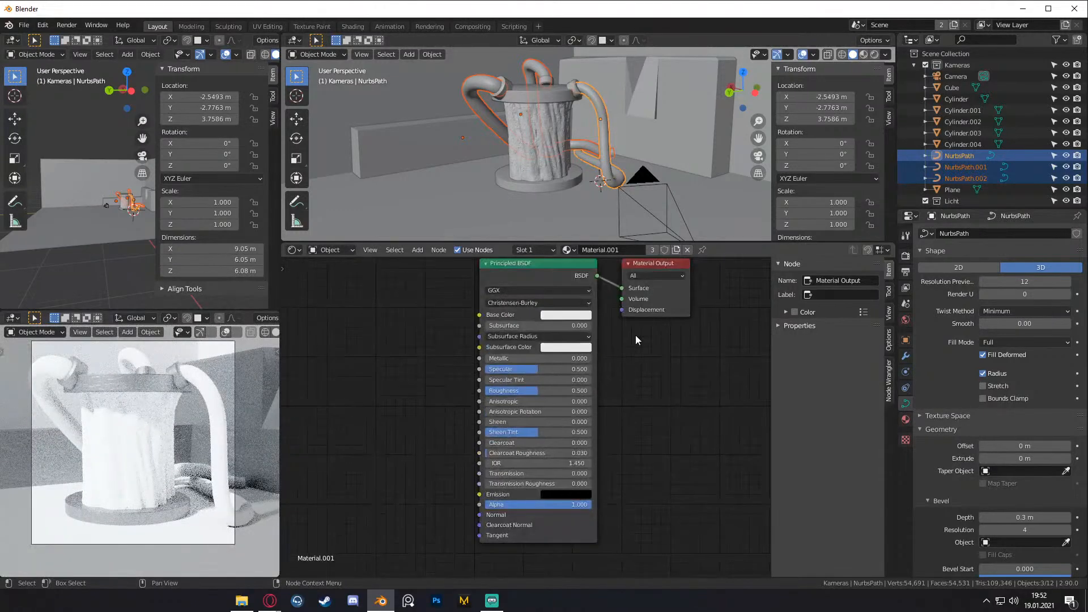
pyautogui.moveTo(644, 363); pyautogui.dragTo(648, 384, button='middle')
pyautogui.scroll(2, 649, 383)
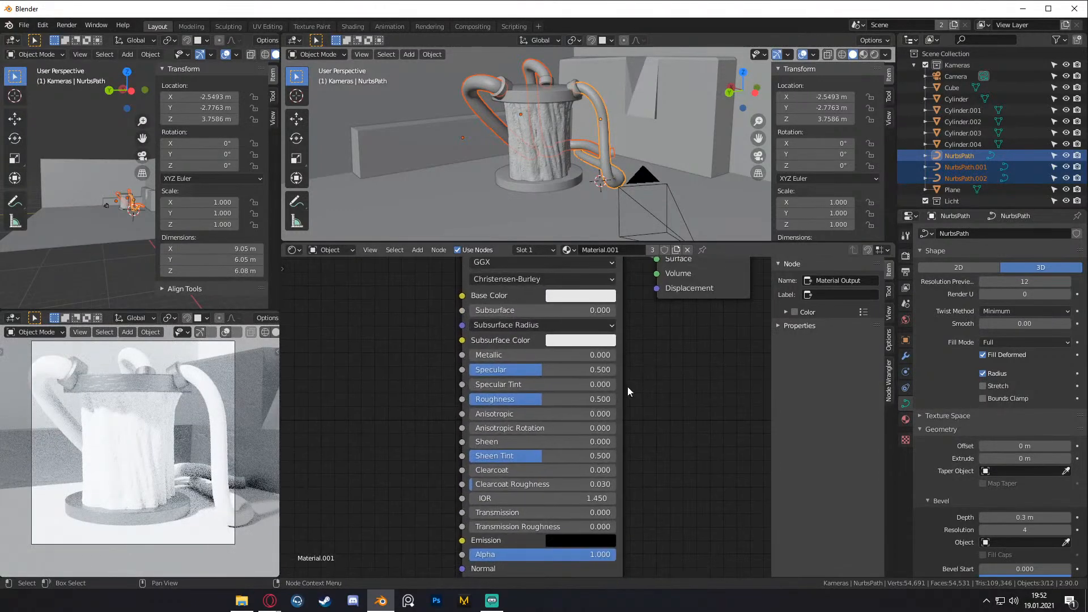
pyautogui.moveTo(550, 399); pyautogui.dragTo(599, 400)
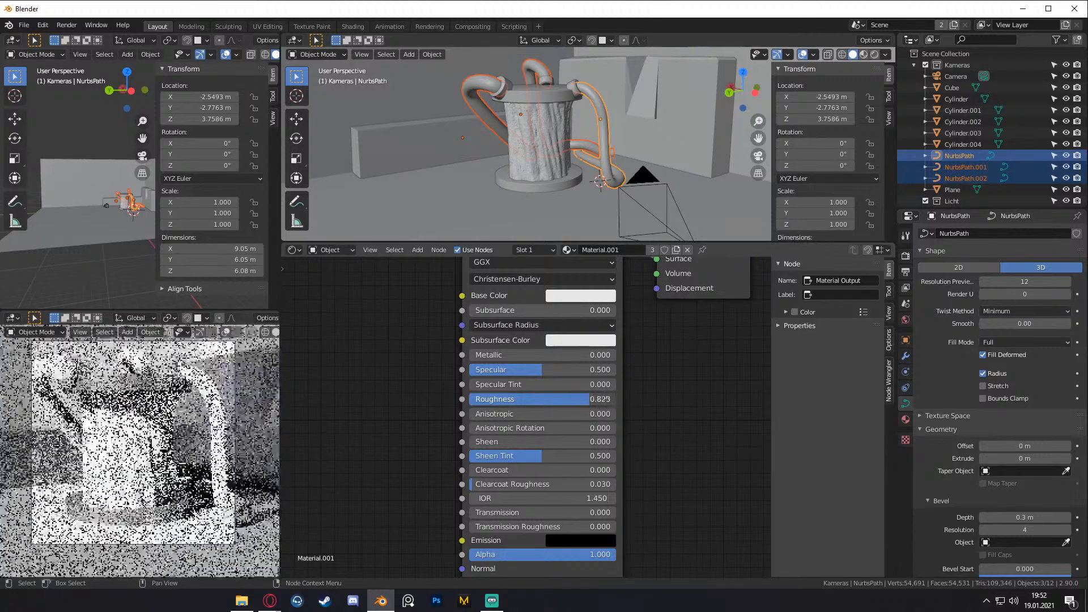
pyautogui.click(590, 298)
pyautogui.moveTo(662, 113); pyautogui.dragTo(662, 191)
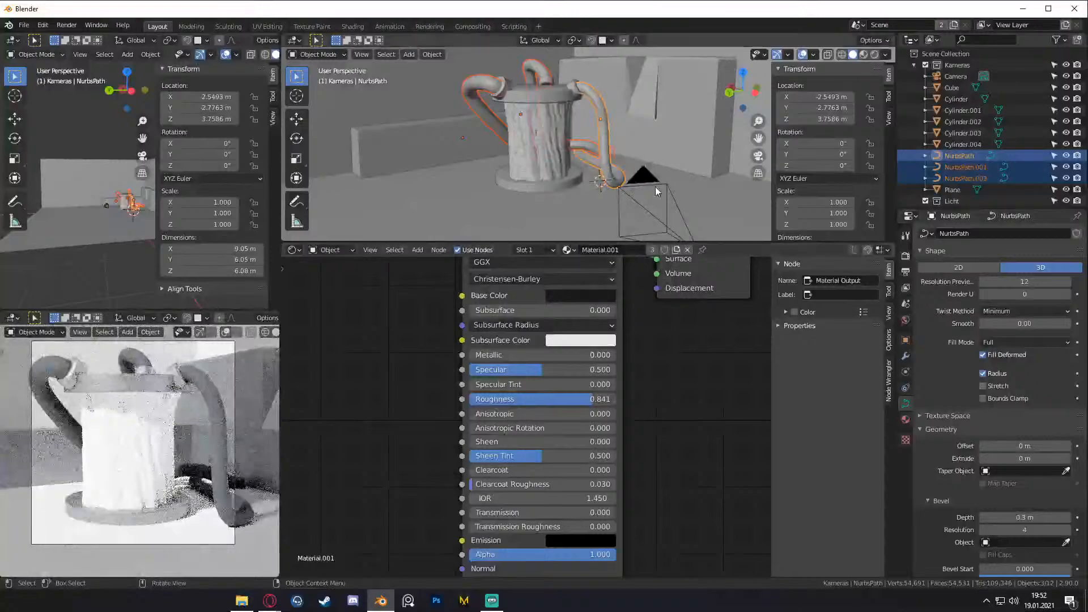
# - Lower the pipe material's specular to about 0.214 and fine-tune the near-black base color
pyautogui.moveTo(542, 369); pyautogui.dragTo(501, 369)
pyautogui.click(579, 294)
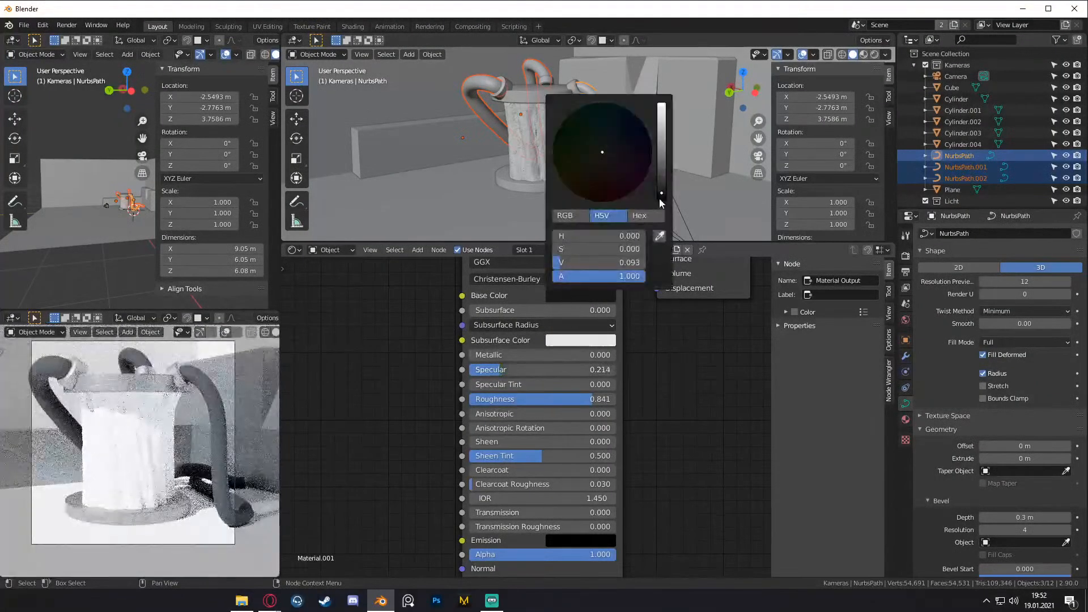
pyautogui.moveTo(660, 198); pyautogui.dragTo(661, 194)
# - Set the pipe material's subsurface amount to 0.200
pyautogui.moveTo(554, 317); pyautogui.dragTo(552, 334, button='middle')
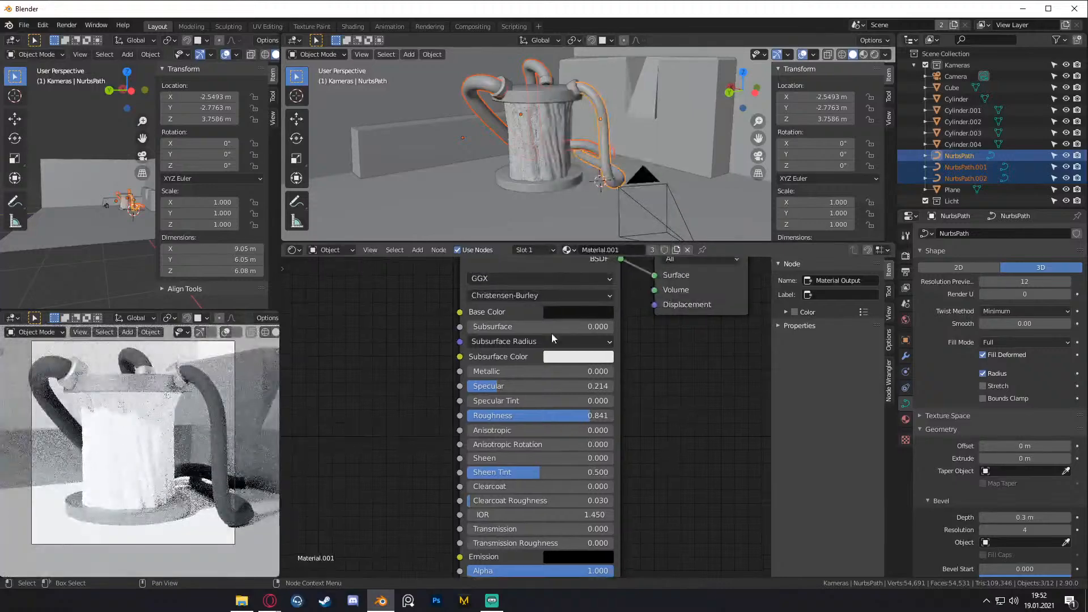
pyautogui.click(523, 325)
pyautogui.write('.')
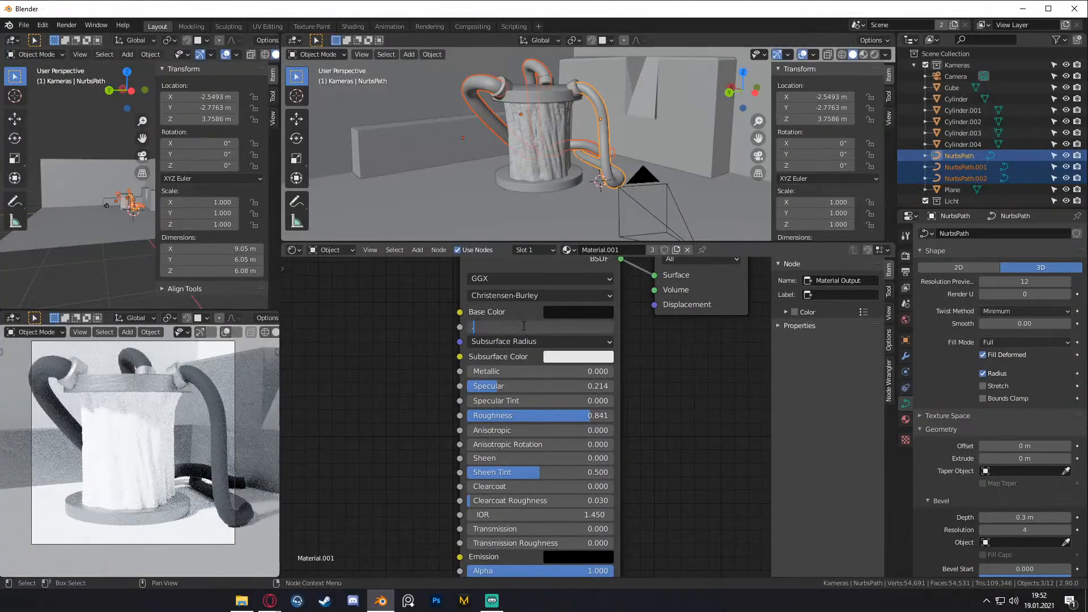
pyautogui.write('2')
pyautogui.press('Return')
# - Make the pipe material's subsurface color black and raise its roughness to about 0.936
pyautogui.click(570, 357)
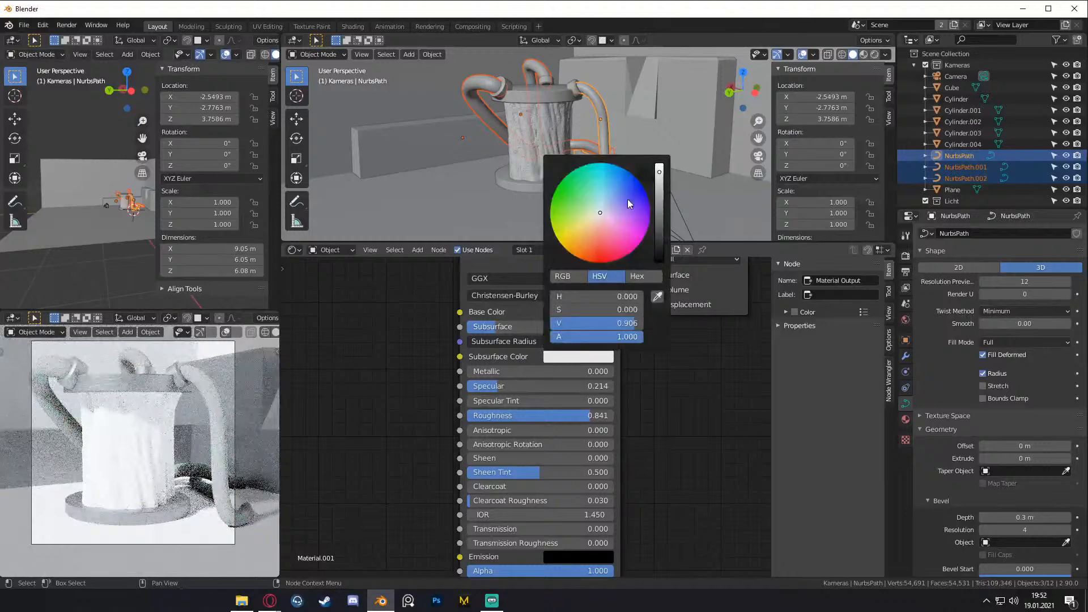
pyautogui.moveTo(659, 172); pyautogui.dragTo(697, 286)
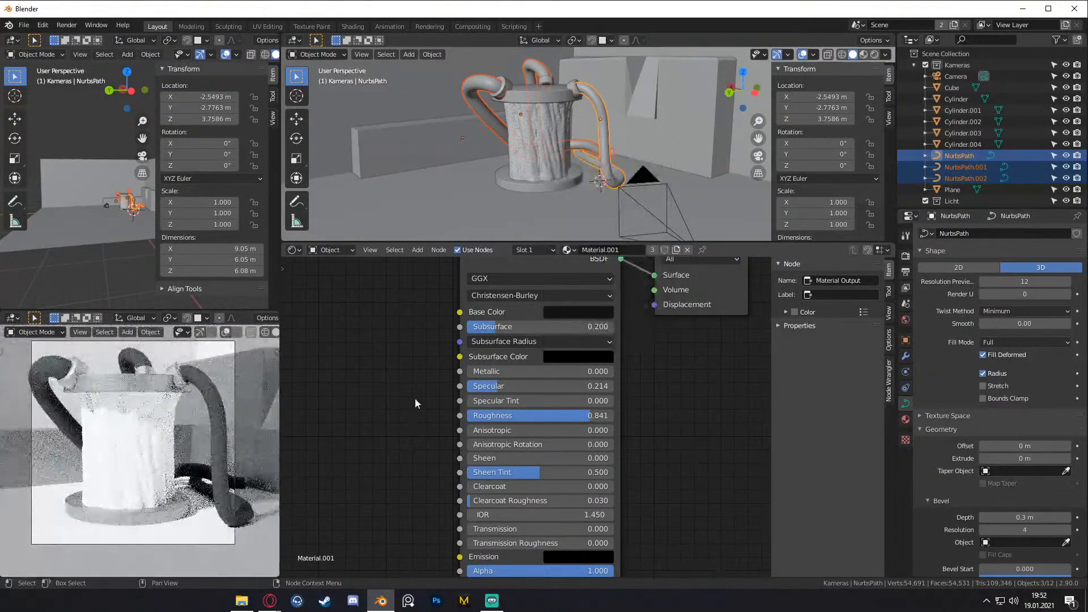
pyautogui.moveTo(593, 417); pyautogui.dragTo(657, 411)
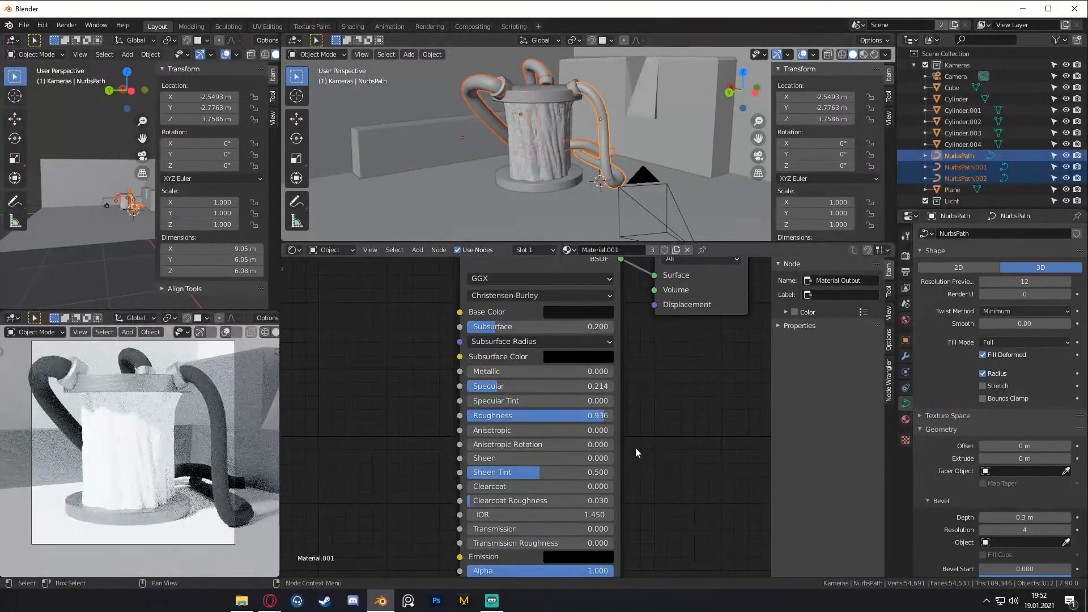
# - Add a Wave Texture node and place it well before the Principled BSDF, leaving space between them
pyautogui.scroll(-2, 637, 446)
pyautogui.keyDown('ctrl'); pyautogui.hscroll(-2, 472, 433); pyautogui.keyUp('ctrl')
pyautogui.hotkey('shift', 'a')
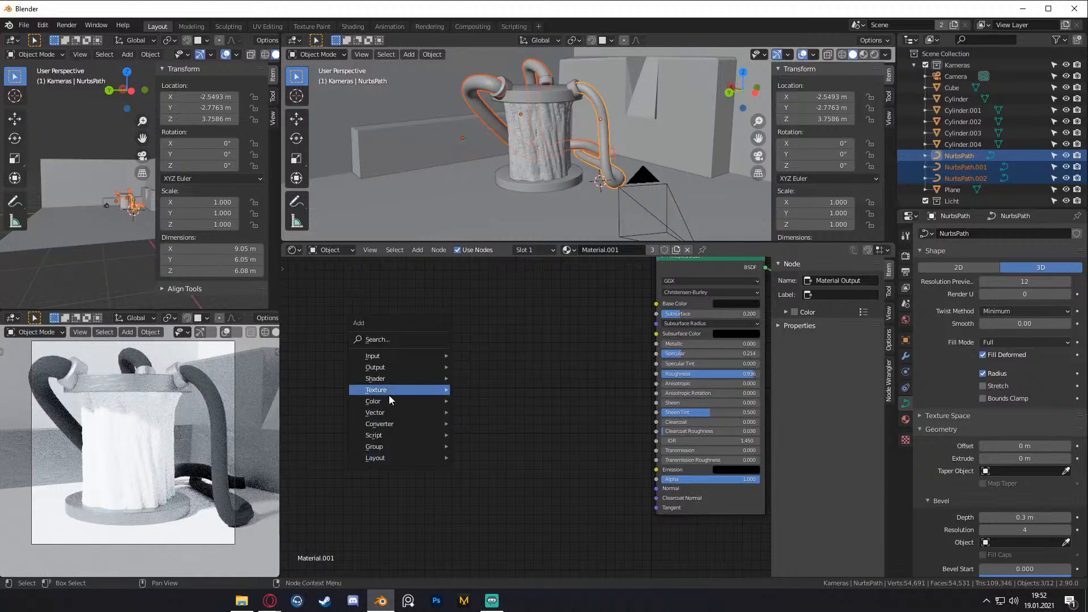
pyautogui.moveTo(389, 395)
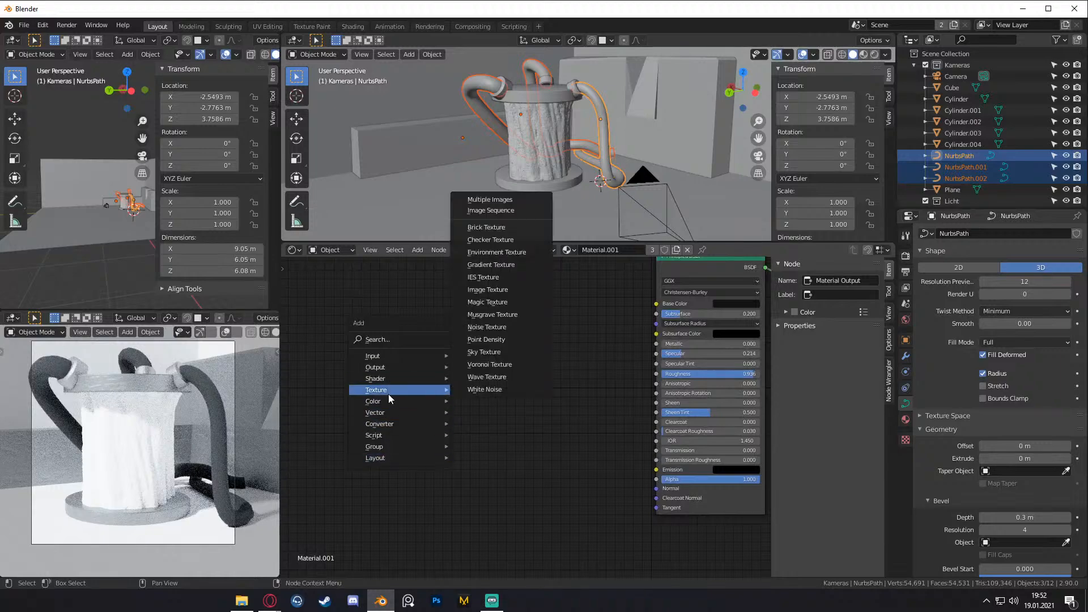
pyautogui.click(485, 377)
pyautogui.click(437, 381)
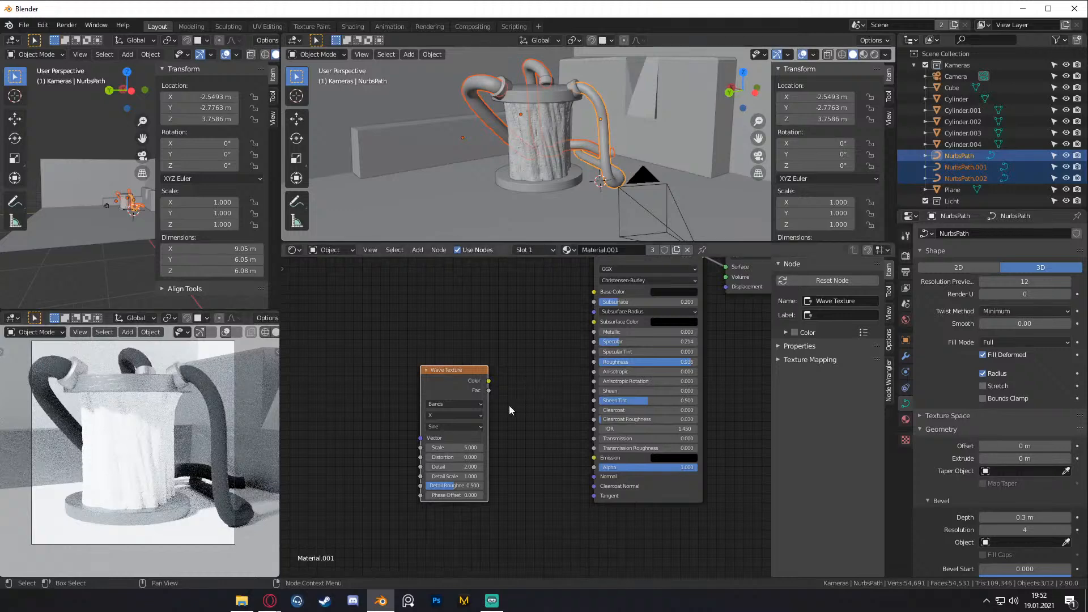
pyautogui.moveTo(483, 376); pyautogui.dragTo(433, 327)
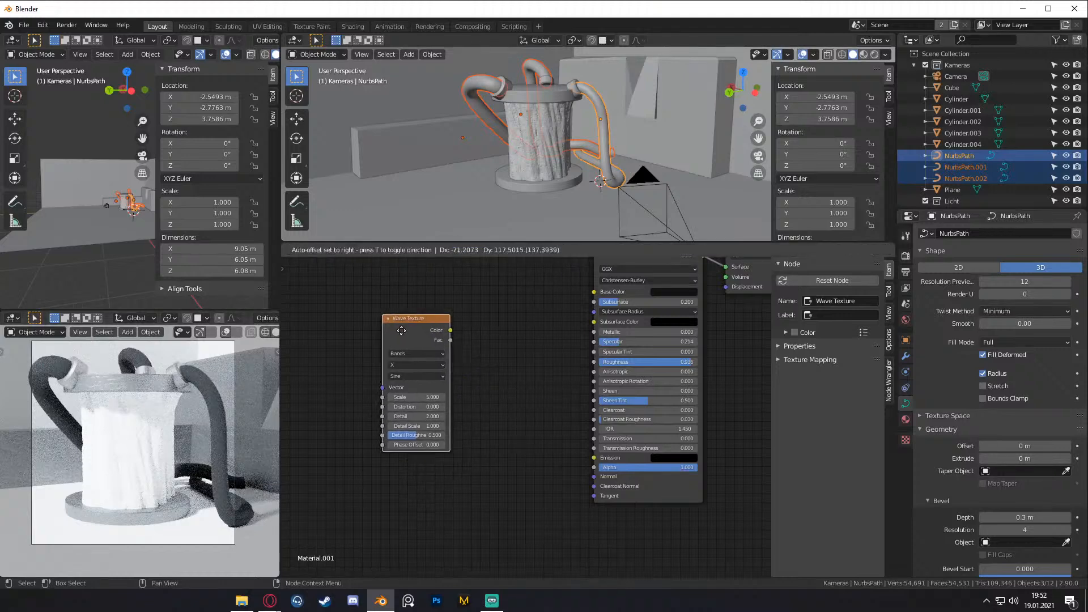
pyautogui.moveTo(487, 350); pyautogui.dragTo(495, 390, button='middle')
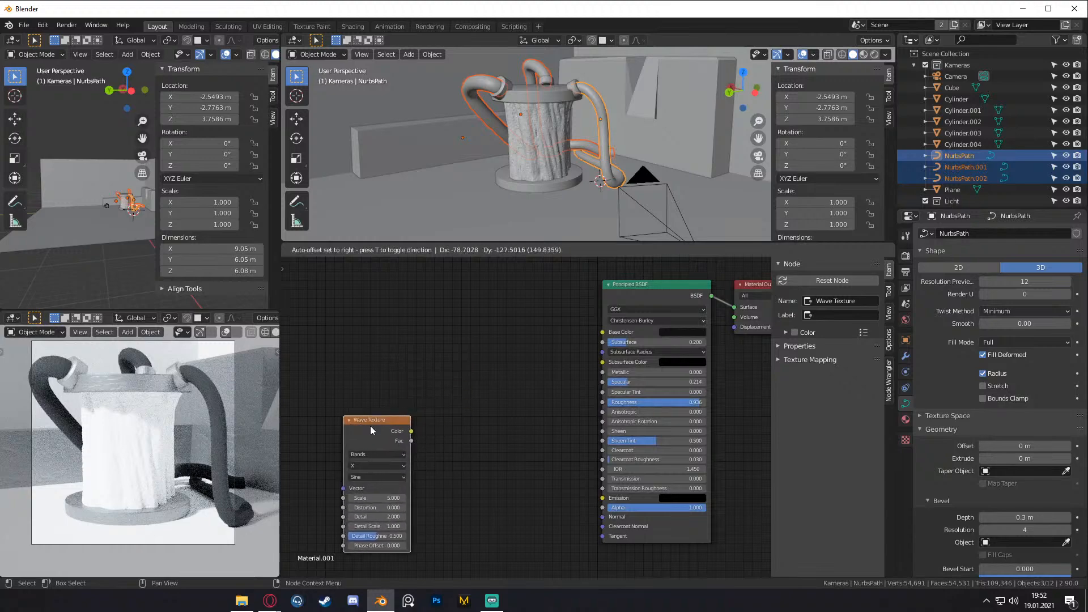
pyautogui.click(370, 427)
# - Connect the Wave Texture's Color output to the Principled BSDF's Base Color and move the texture node farther away
pyautogui.moveTo(380, 432); pyautogui.dragTo(444, 365, button='middle')
pyautogui.moveTo(431, 359); pyautogui.dragTo(417, 356)
pyautogui.keyDown('ctrl'); pyautogui.keyDown('shift'); pyautogui.click(418, 357); pyautogui.keyUp('shift'); pyautogui.keyUp('ctrl')
pyautogui.moveTo(538, 367); pyautogui.dragTo(607, 362, button='middle')
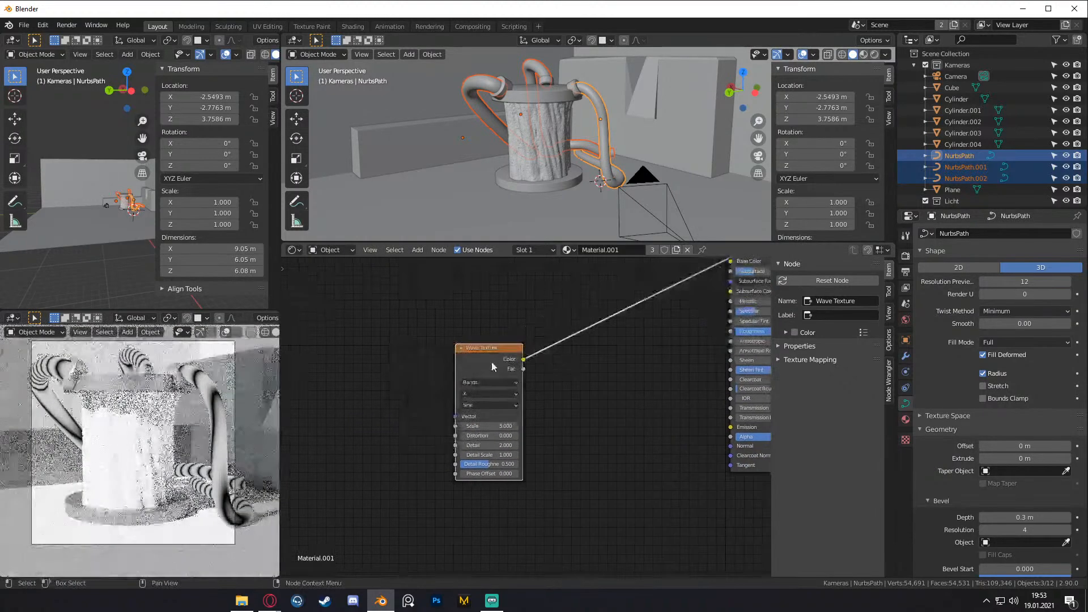
pyautogui.moveTo(489, 360); pyautogui.dragTo(420, 359)
# - Add Mapping and Texture Coordinate nodes to the Wave Texture and feed the mapping from the UV output
pyautogui.moveTo(477, 368); pyautogui.dragTo(581, 364, button='middle')
pyautogui.hotkey('ctrl', 't')
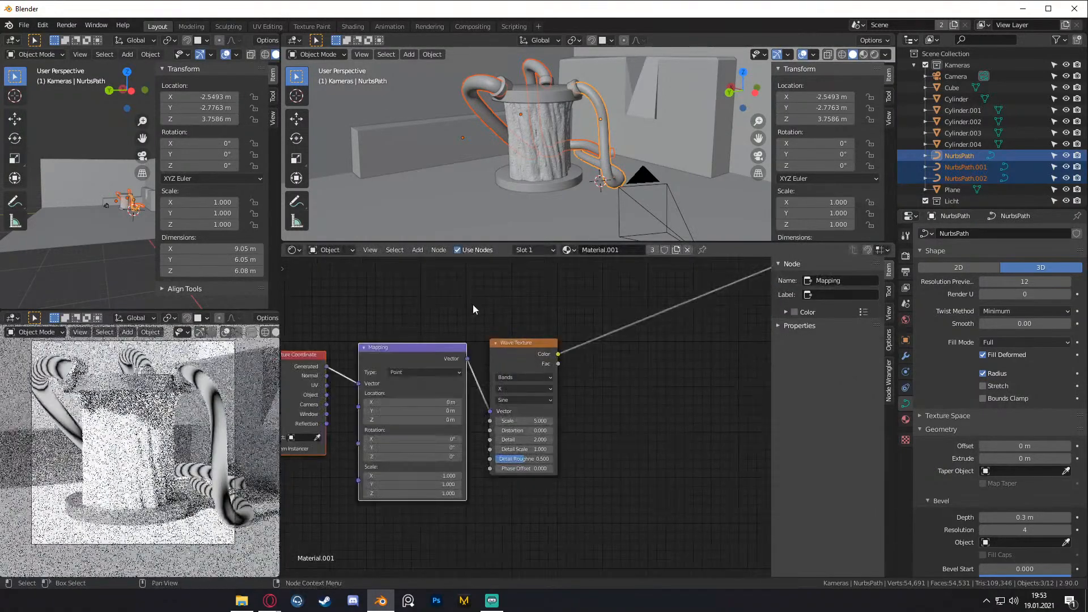
pyautogui.moveTo(474, 308); pyautogui.dragTo(559, 318, button='middle')
pyautogui.moveTo(459, 395); pyautogui.dragTo(484, 393, button='middle')
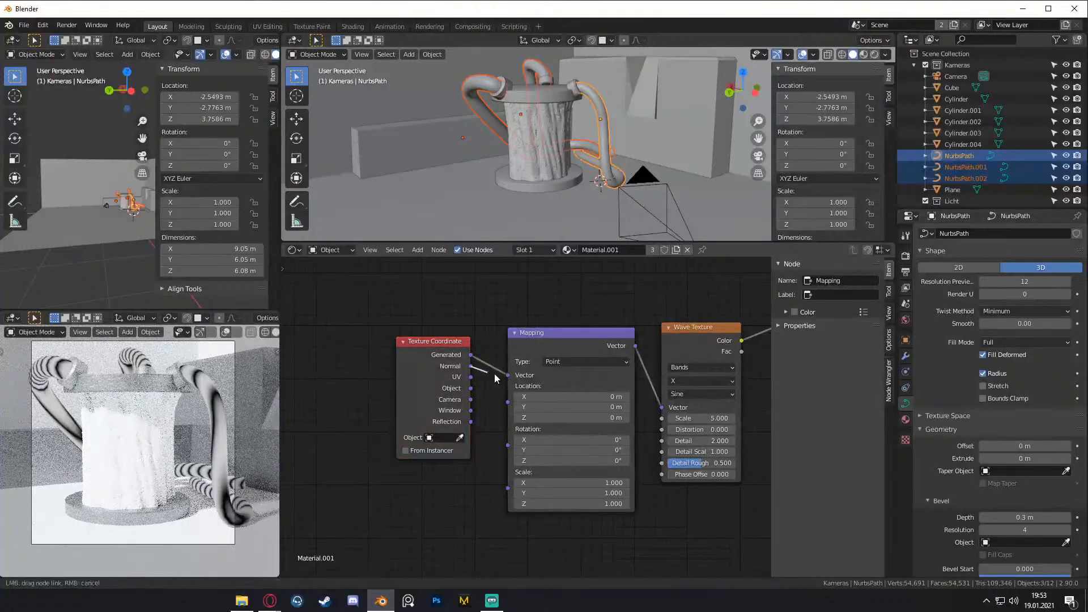
pyautogui.moveTo(495, 378); pyautogui.dragTo(508, 375)
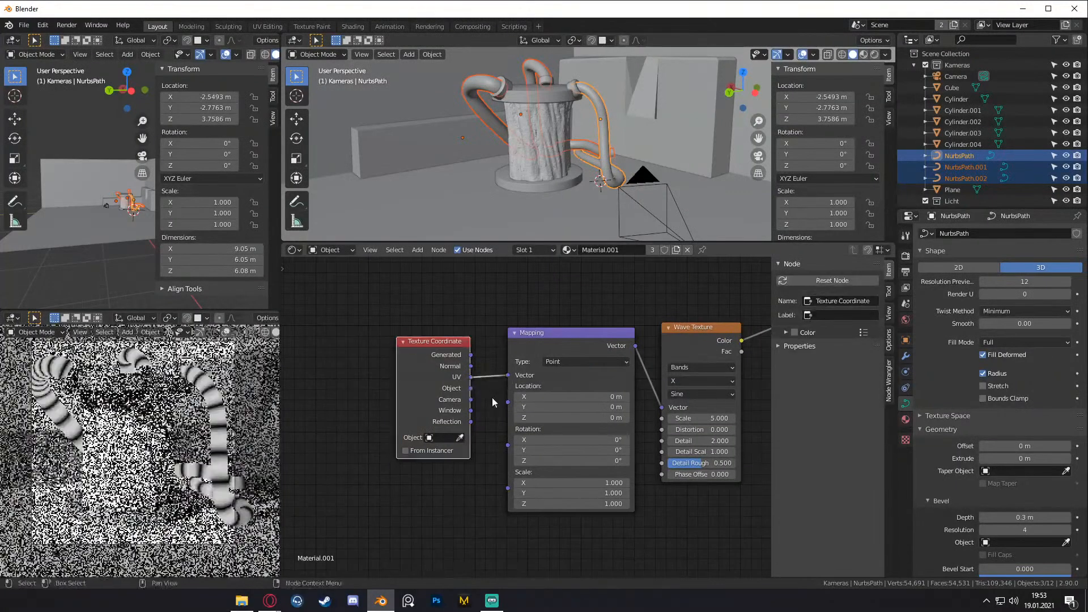
# - Increase the Mapping node's X scale to make the wave bands along the pipes much narrower
pyautogui.moveTo(492, 402); pyautogui.dragTo(327, 403, button='middle')
pyautogui.scroll(-3, 603, 401)
pyautogui.moveTo(603, 400); pyautogui.dragTo(554, 369, button='middle')
pyautogui.scroll(4, 557, 386)
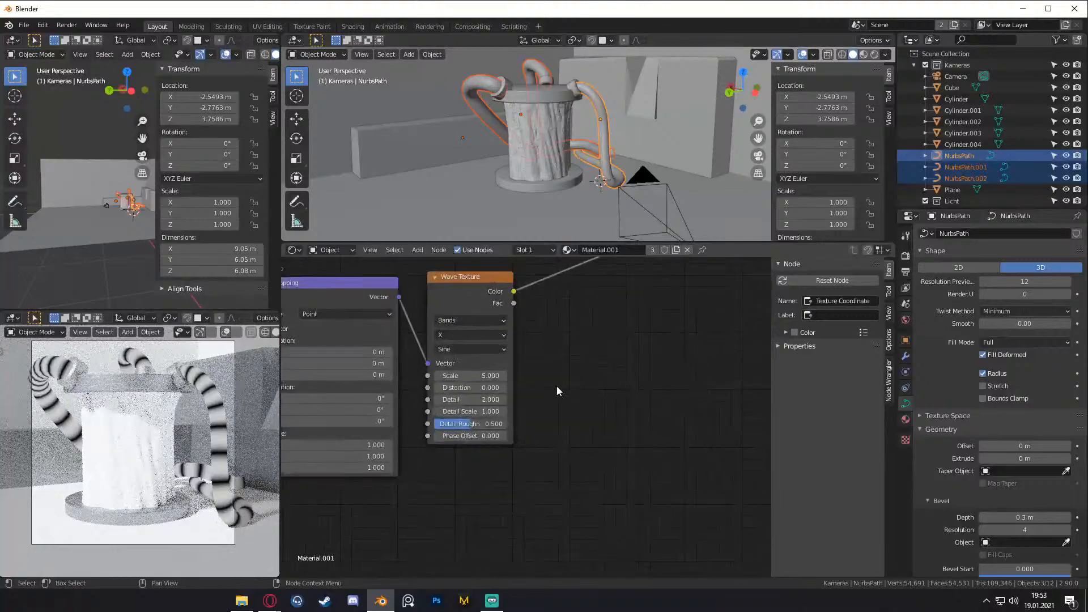
pyautogui.keyDown('ctrl'); pyautogui.hscroll(-3, 555, 469); pyautogui.keyUp('ctrl')
pyautogui.scroll(4, 643, 477)
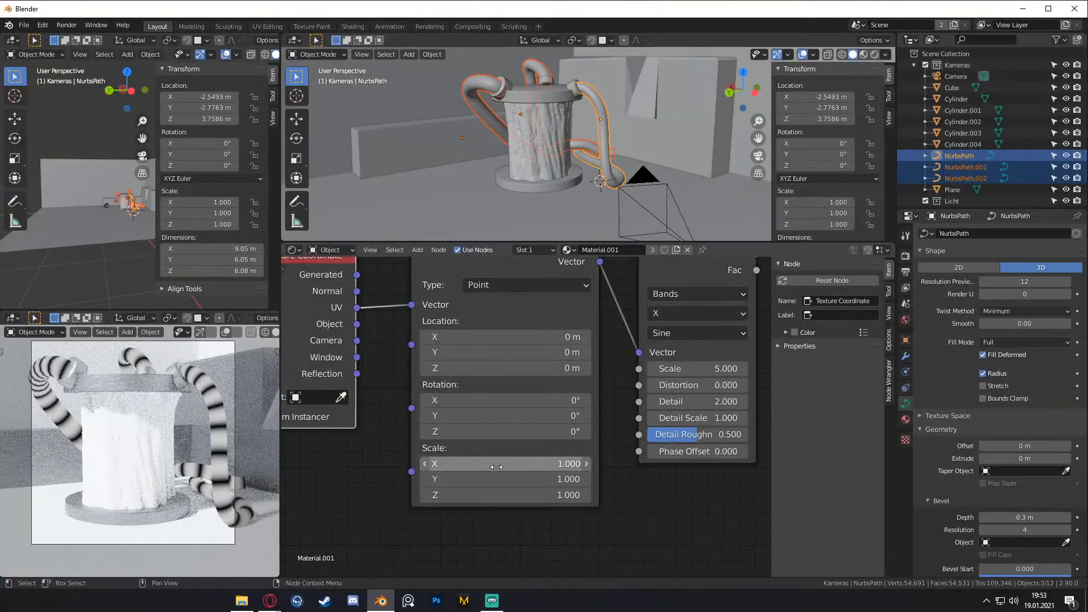
pyautogui.moveTo(496, 467); pyautogui.dragTo(564, 466)
pyautogui.scroll(-7, 632, 484)
pyautogui.moveTo(687, 447); pyautogui.dragTo(535, 464, button='middle')
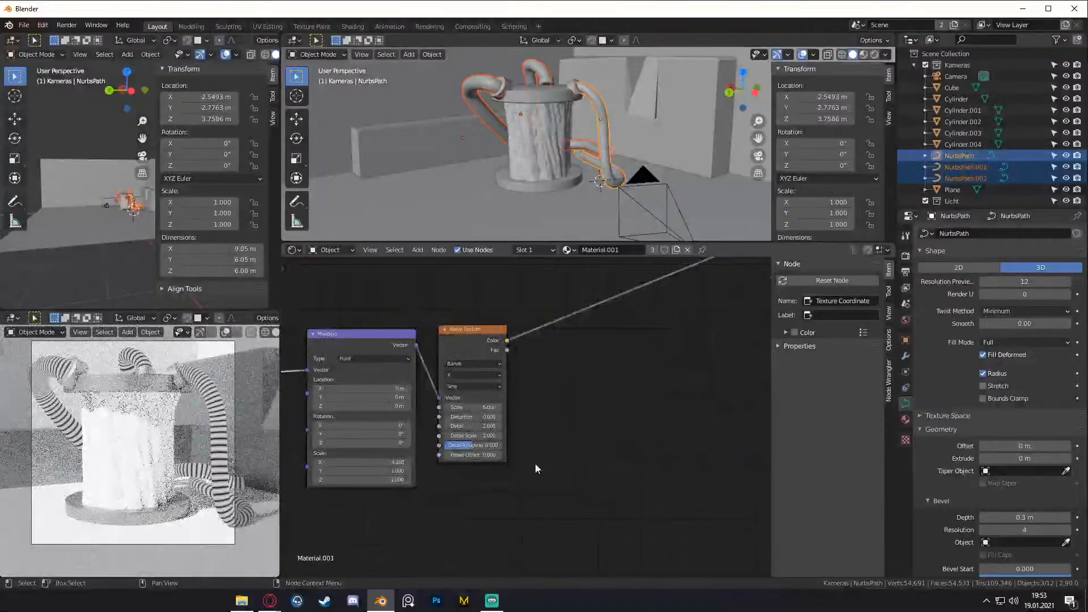
pyautogui.scroll(-2, 495, 410)
pyautogui.scroll(2, 493, 408)
pyautogui.hotkey('shift', 'a')
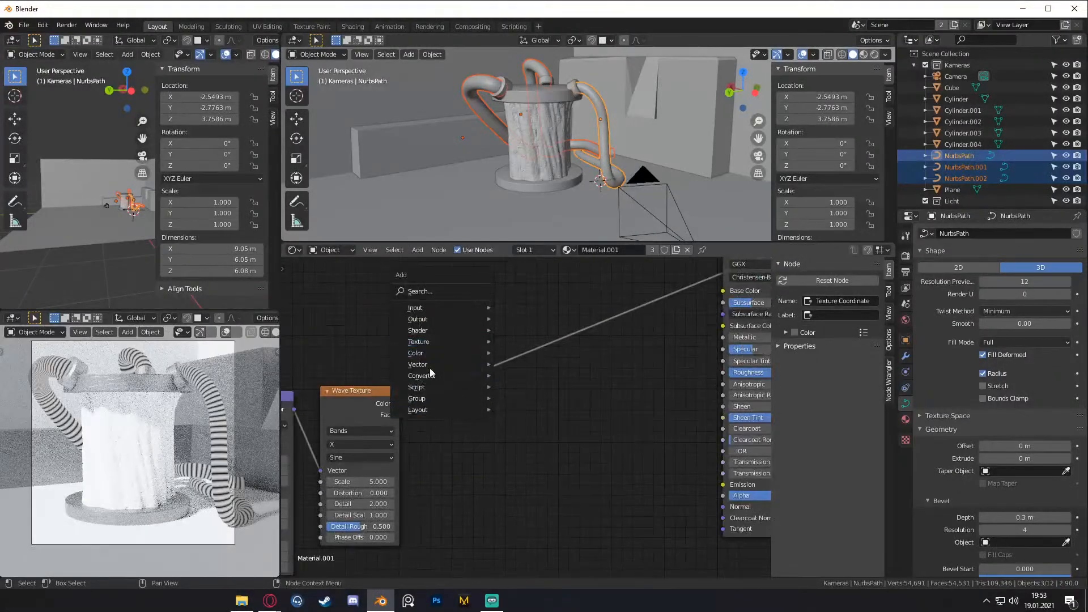
pyautogui.moveTo(421, 376)
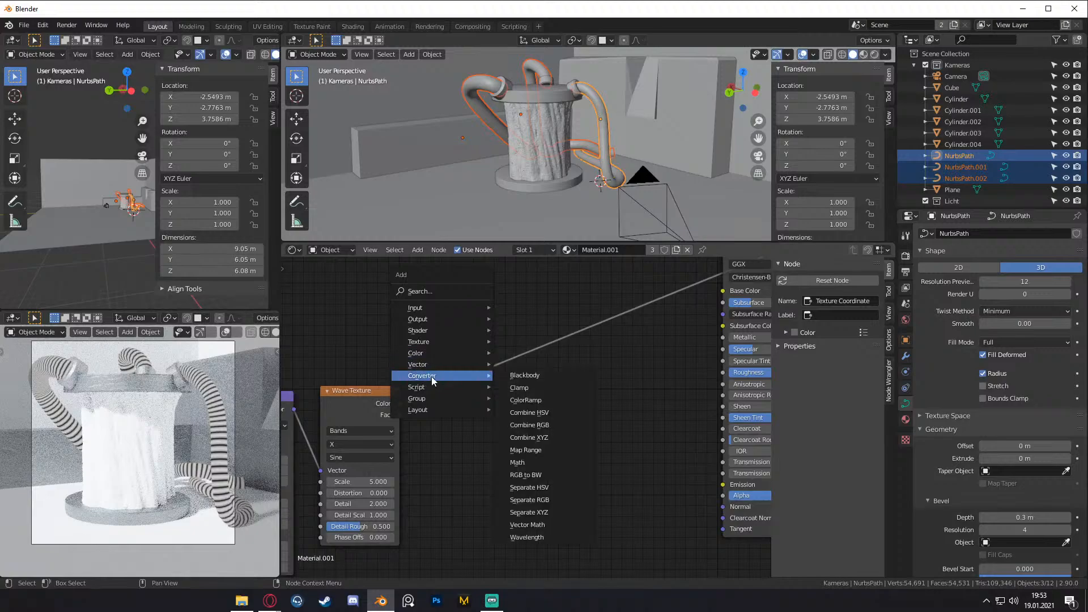
pyautogui.click(525, 389)
pyautogui.press('Escape')
# - Insert a ColorRamp node on the link between the Wave Texture and the Principled BSDF's Base Color
pyautogui.hotkey('shift', 'a')
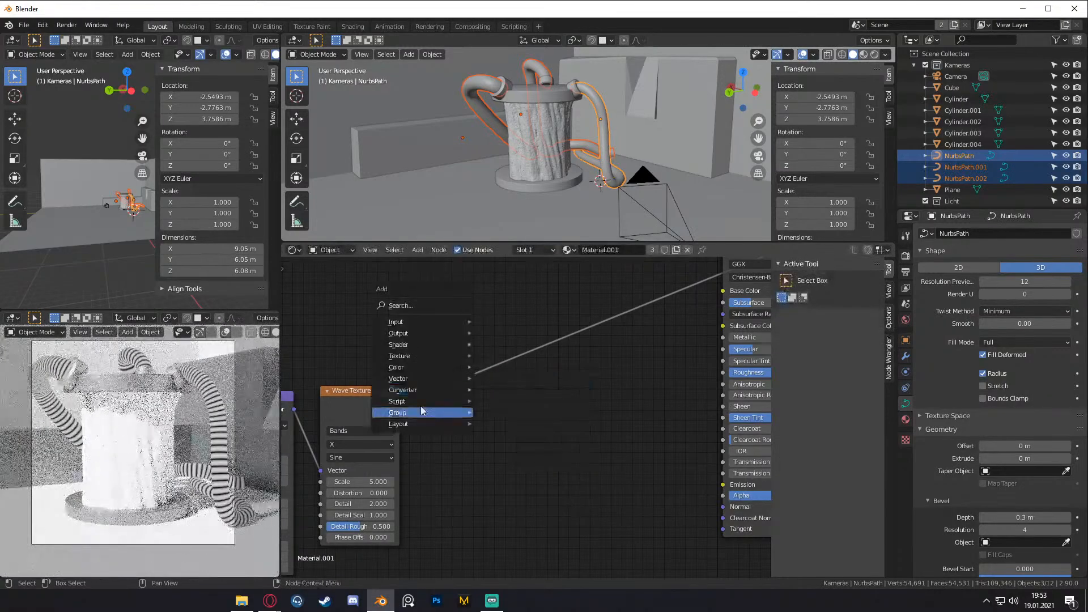
pyautogui.click(510, 414)
pyautogui.click(529, 427)
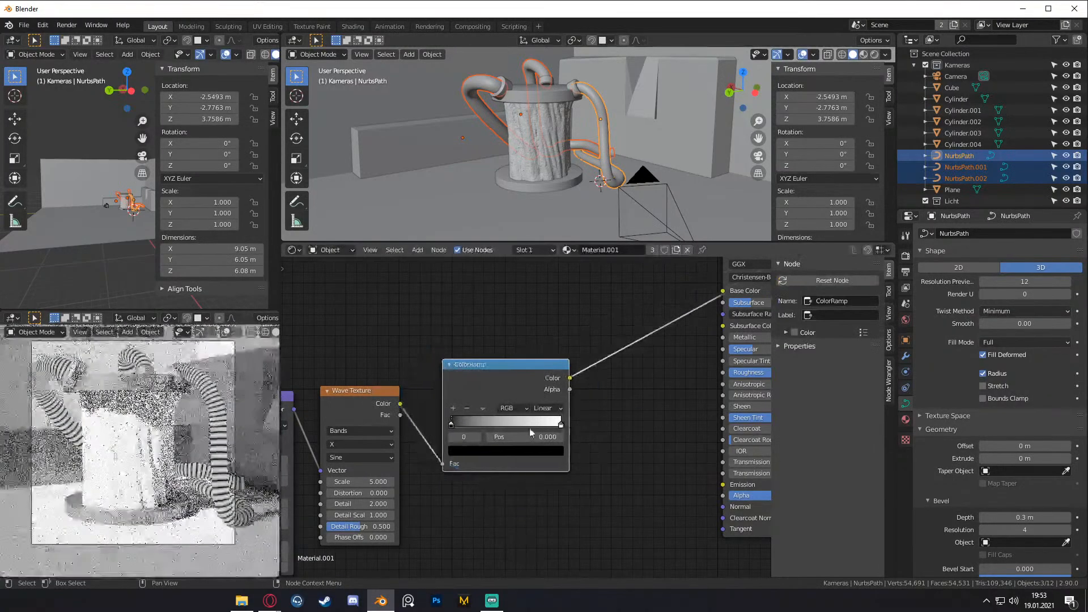
# - Bring the ColorRamp's black and white stops closer together for sharper bands, with the white stop at position 0.341
pyautogui.click(453, 426)
pyautogui.moveTo(450, 425); pyautogui.dragTo(485, 425)
pyautogui.moveTo(562, 426); pyautogui.dragTo(489, 425)
pyautogui.scroll(-7, 601, 431)
pyautogui.moveTo(601, 430); pyautogui.dragTo(549, 431, button='middle')
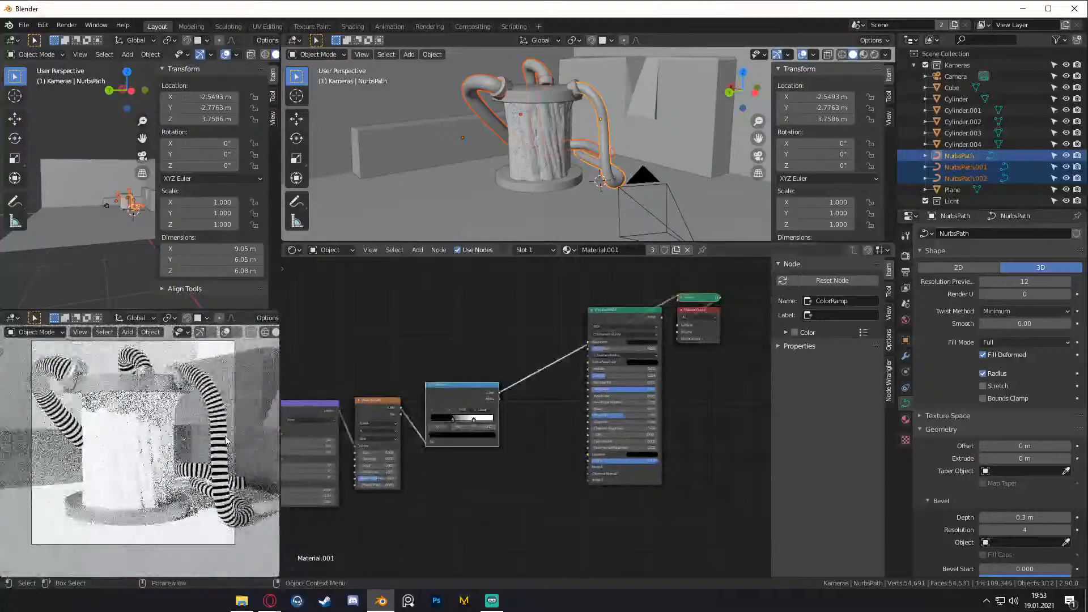
# - Remove the ColorRamp's viewer preview so the Principled BSDF feeds the Material Output again
pyautogui.scroll(4, 549, 431)
pyautogui.moveTo(507, 399); pyautogui.dragTo(497, 383, button='middle')
pyautogui.scroll(-1, 497, 382)
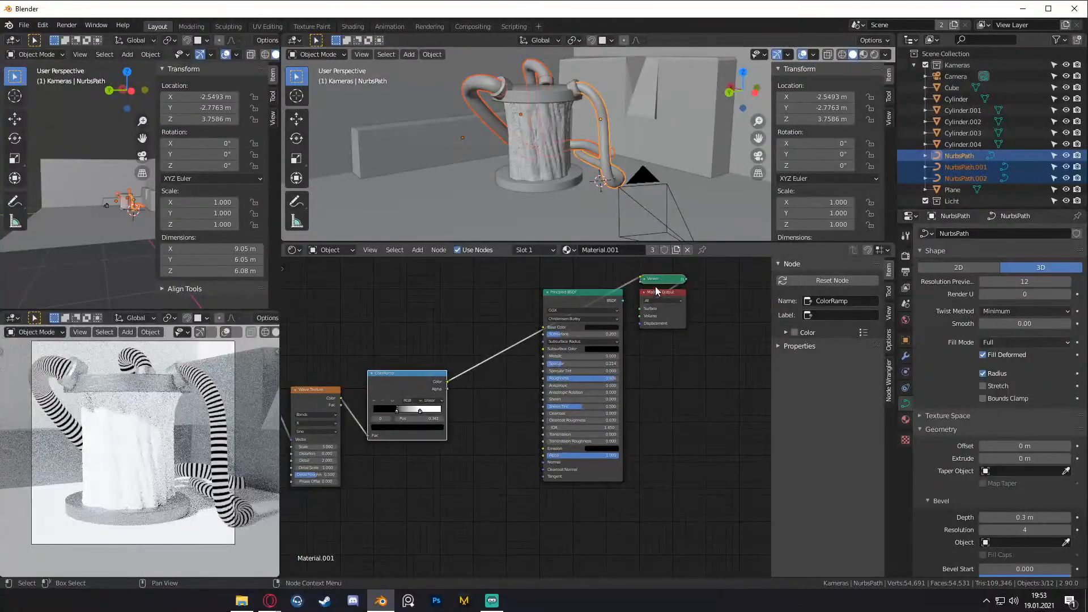
pyautogui.click(661, 340)
pyautogui.scroll(2, 661, 341)
pyautogui.moveTo(648, 363); pyautogui.dragTo(621, 388, button='middle')
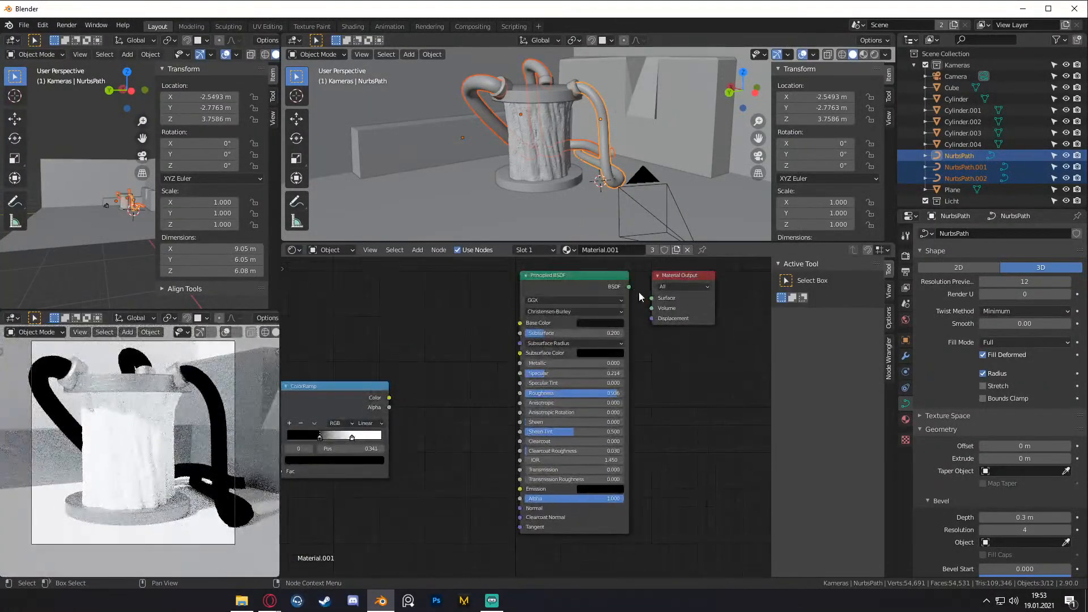
# - Add a Bump node between the ColorRamp and the Principled BSDF
pyautogui.scroll(-1, 467, 402)
pyautogui.moveTo(467, 402); pyautogui.dragTo(584, 336, button='middle')
pyautogui.hotkey('shift', 'a')
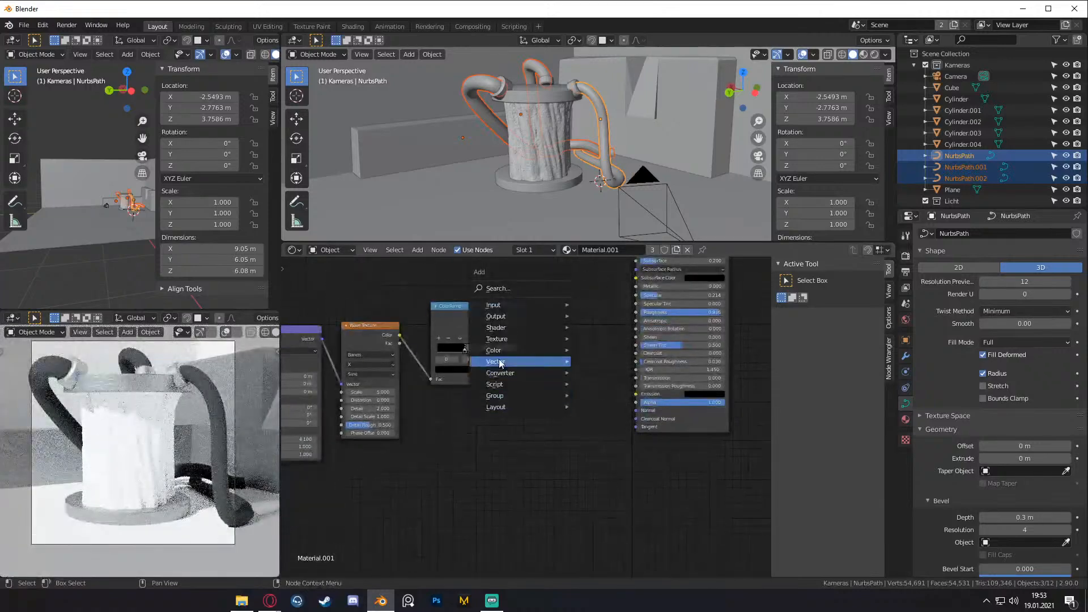
pyautogui.moveTo(501, 365)
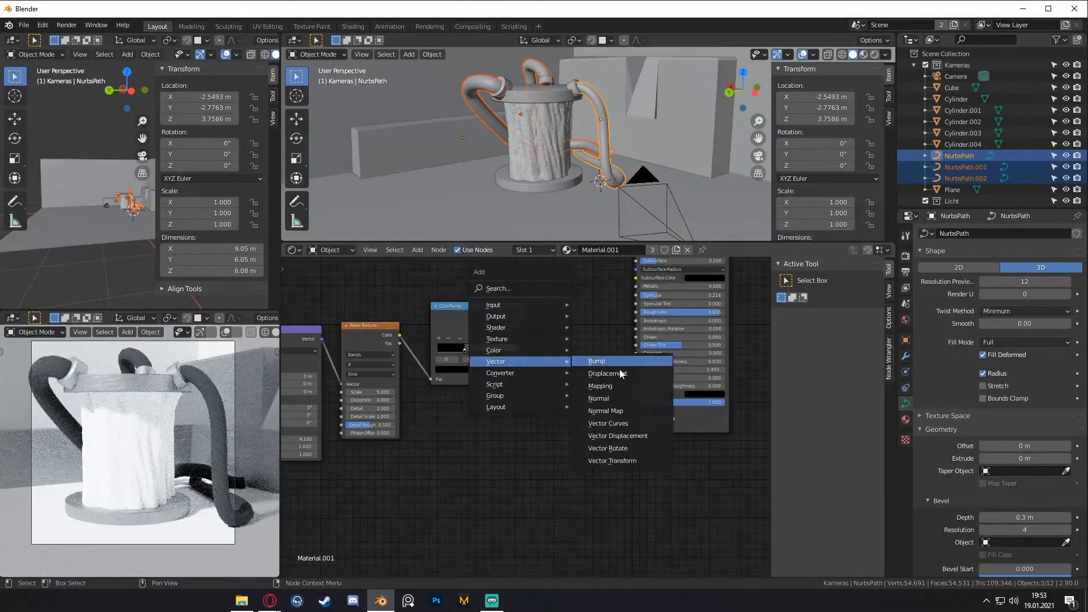
pyautogui.click(621, 369)
pyautogui.click(586, 350)
# - Select the texture coordinate, mapping, wave and ColorRamp nodes together and move them down beside the Bump node
pyautogui.moveTo(536, 298); pyautogui.dragTo(570, 308, button='middle')
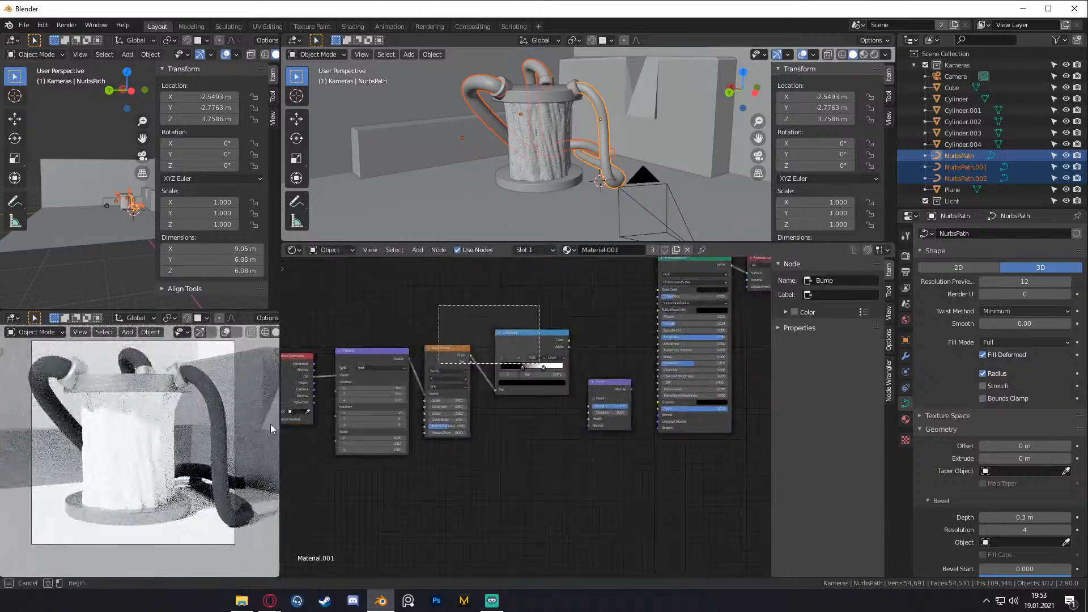
pyautogui.scroll(-1, 537, 306)
pyautogui.moveTo(539, 367); pyautogui.dragTo(476, 429)
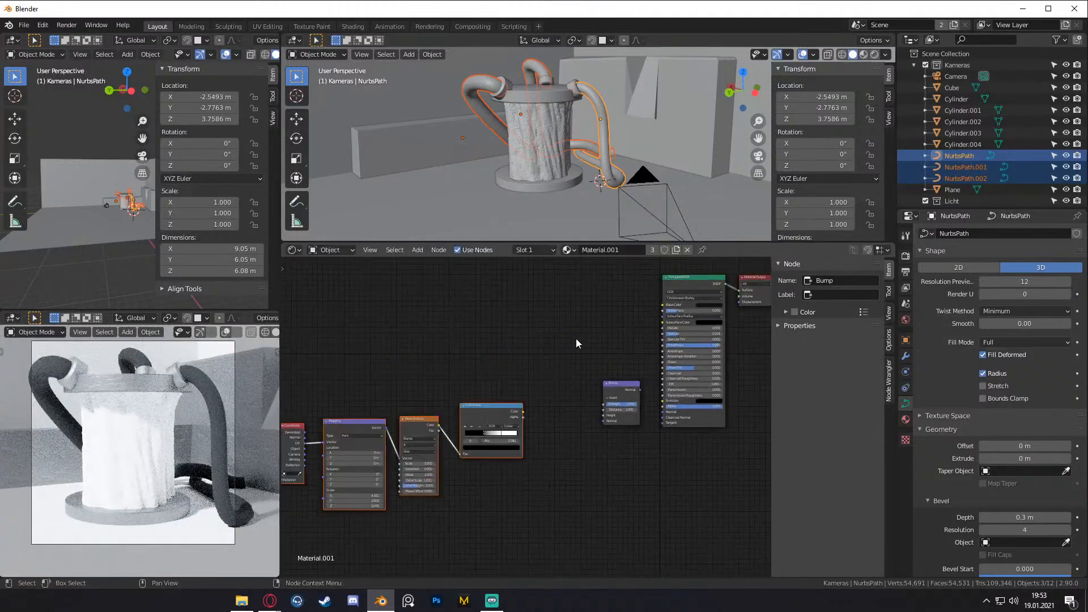
pyautogui.scroll(1, 495, 400)
pyautogui.moveTo(486, 384); pyautogui.dragTo(320, 507)
pyautogui.moveTo(499, 424); pyautogui.dragTo(560, 393)
# - Connect the ColorRamp's Color to the Bump node's Height, and the Bump's Normal to the Principled BSDF's Normal
pyautogui.scroll(5, 577, 331)
pyautogui.moveTo(616, 335); pyautogui.dragTo(470, 353, button='middle')
pyautogui.scroll(1, 469, 357)
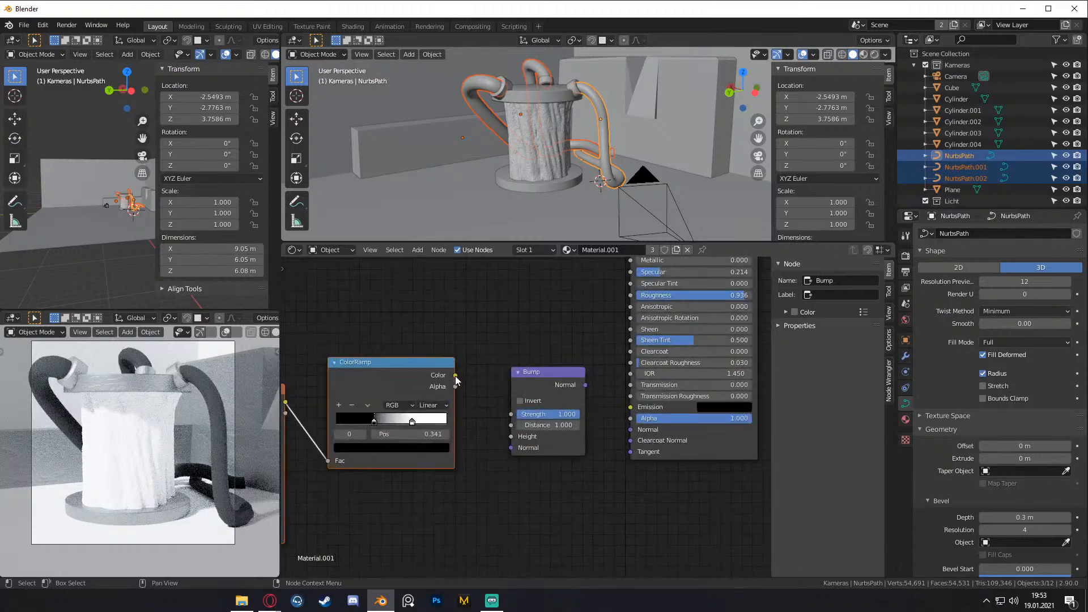
pyautogui.moveTo(455, 375); pyautogui.dragTo(511, 436)
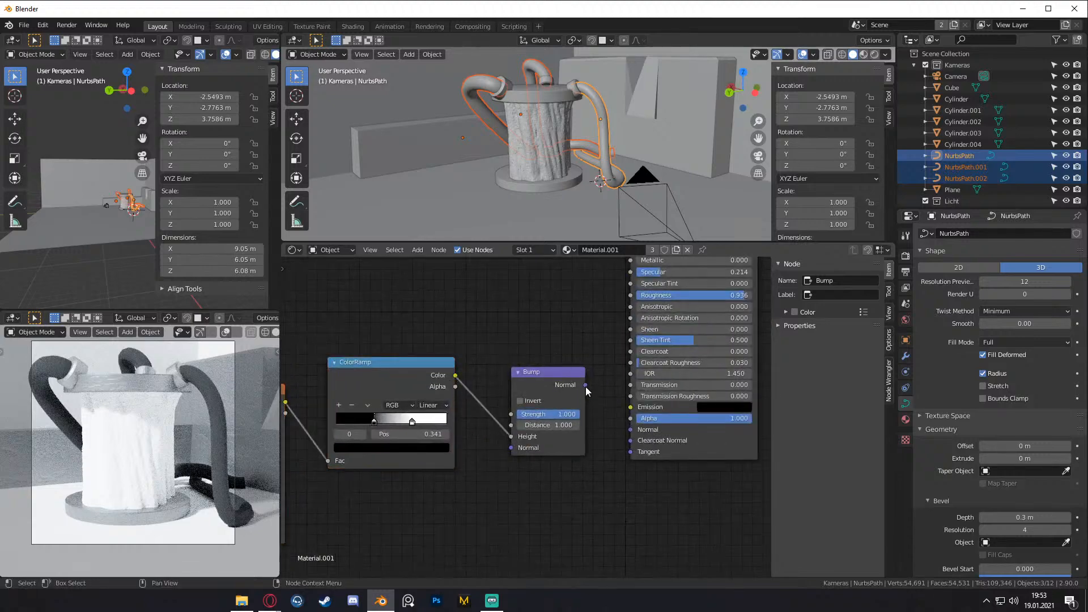
pyautogui.moveTo(628, 433); pyautogui.dragTo(630, 430)
pyautogui.moveTo(589, 461); pyautogui.dragTo(638, 449, button='middle')
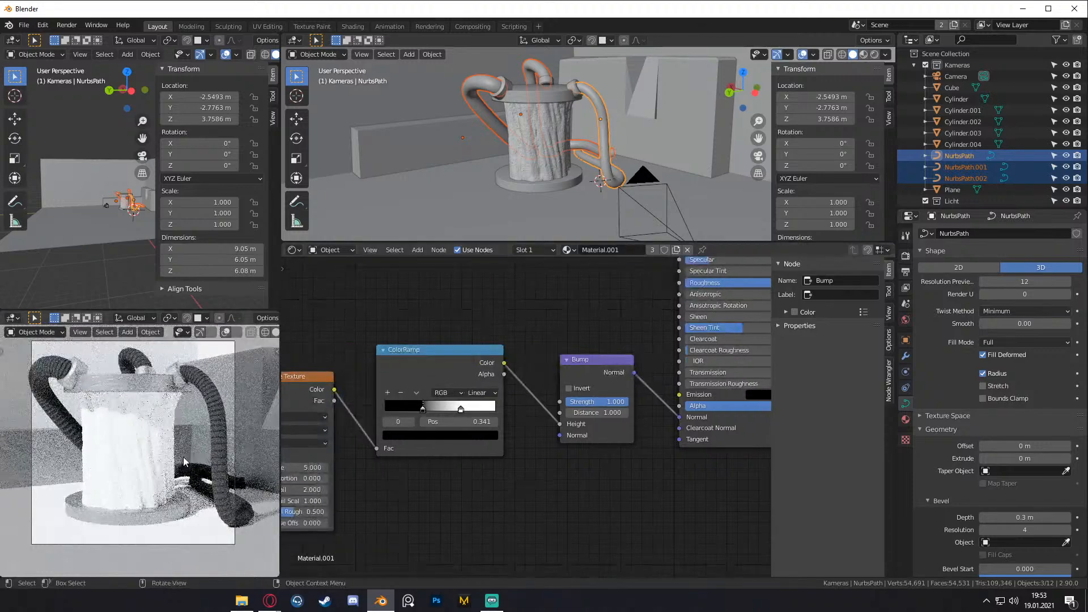
pyautogui.moveTo(535, 448); pyautogui.dragTo(597, 447, button='middle')
pyautogui.scroll(2, 597, 447)
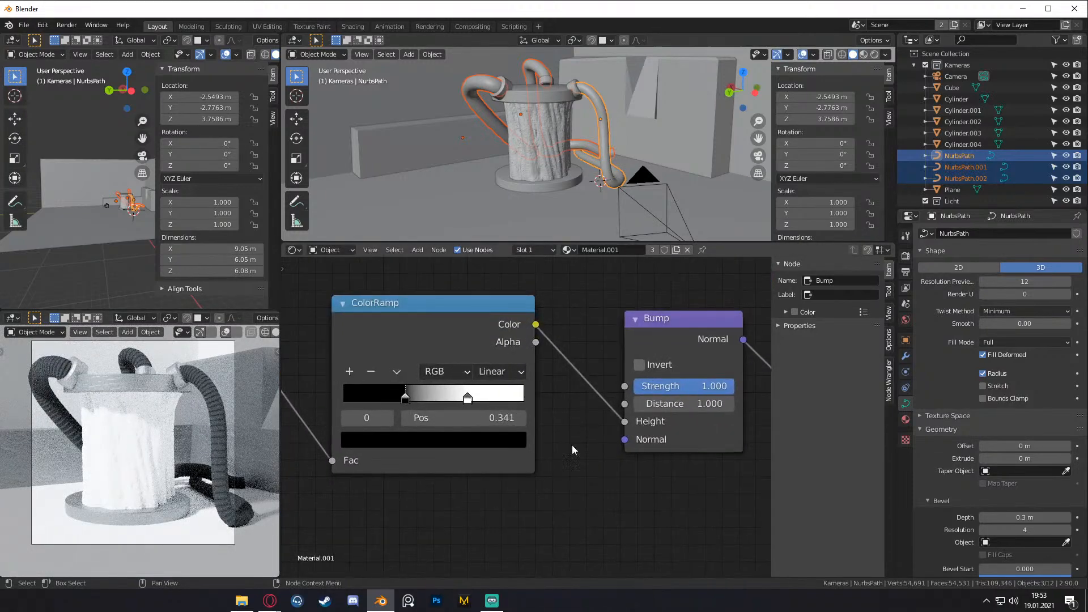
pyautogui.scroll(5, 223, 434)
pyautogui.scroll(-5, 223, 434)
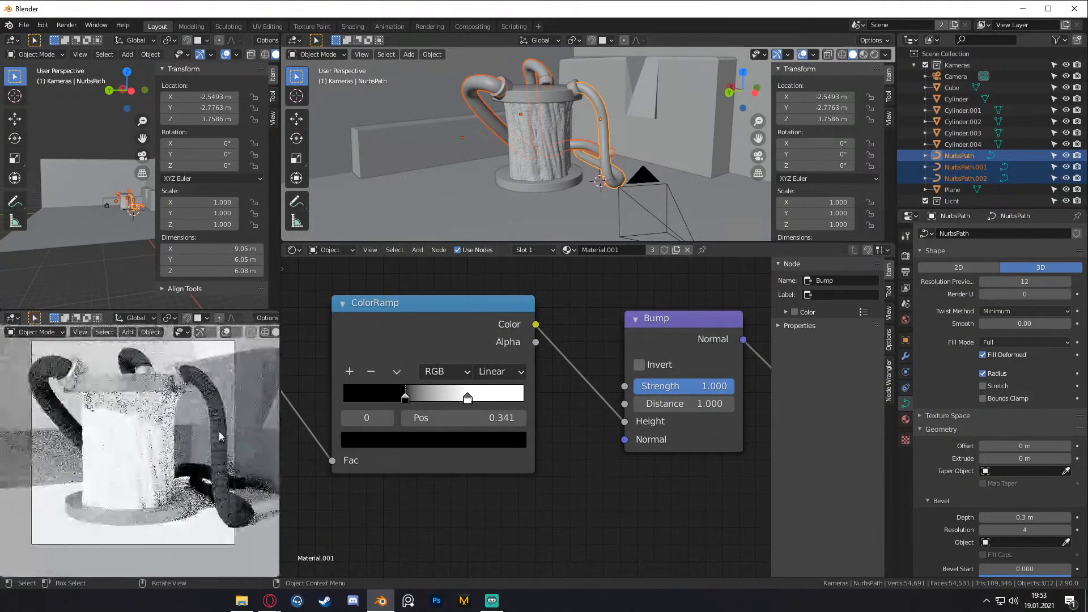
pyautogui.scroll(-3, 576, 443)
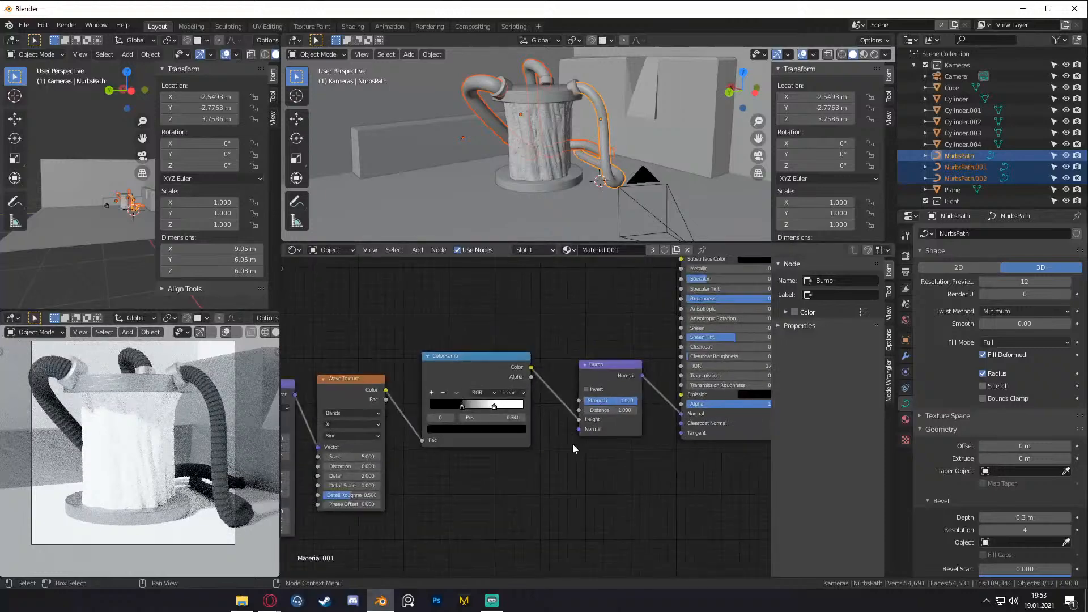
pyautogui.scroll(-2, 573, 444)
pyautogui.moveTo(593, 457); pyautogui.dragTo(509, 345, button='middle')
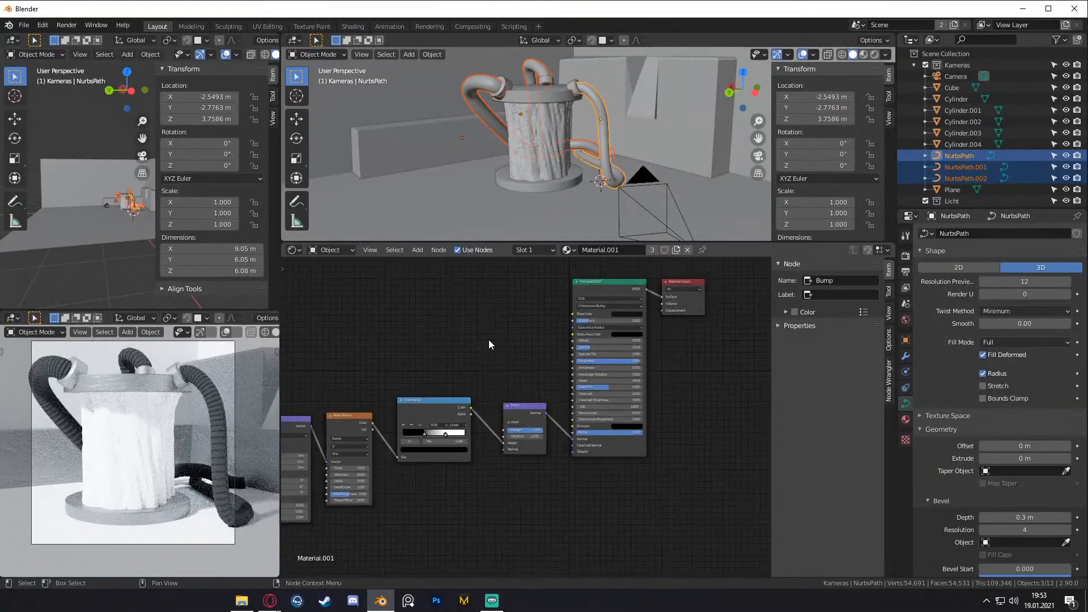
# - Make a single-user copy of the shared material on the pipe collar Cylinder.002
pyautogui.scroll(3, 617, 188)
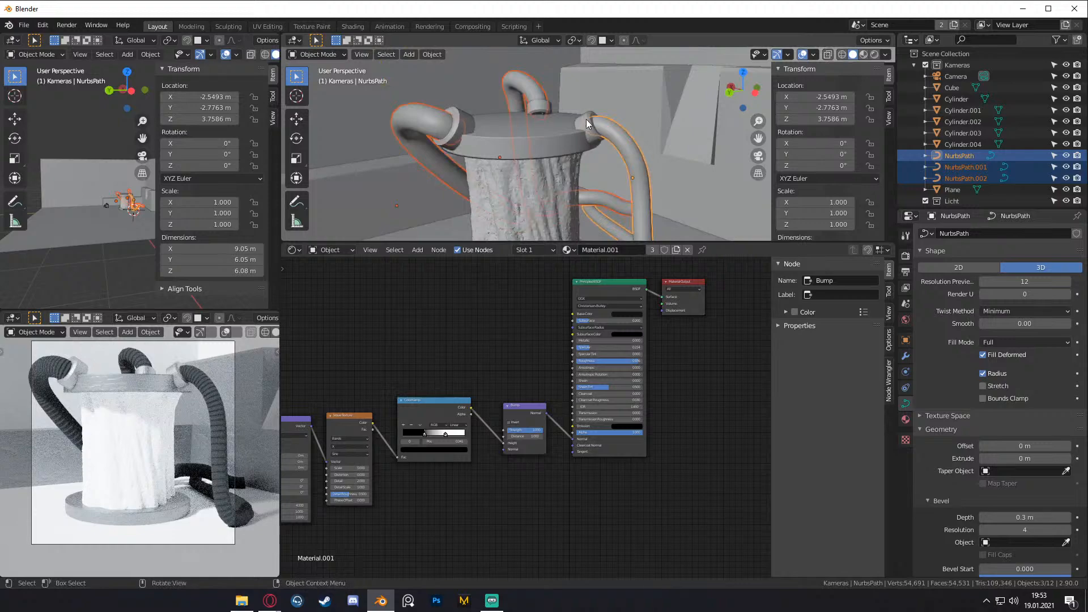
pyautogui.click(587, 119)
pyautogui.scroll(2, 718, 347)
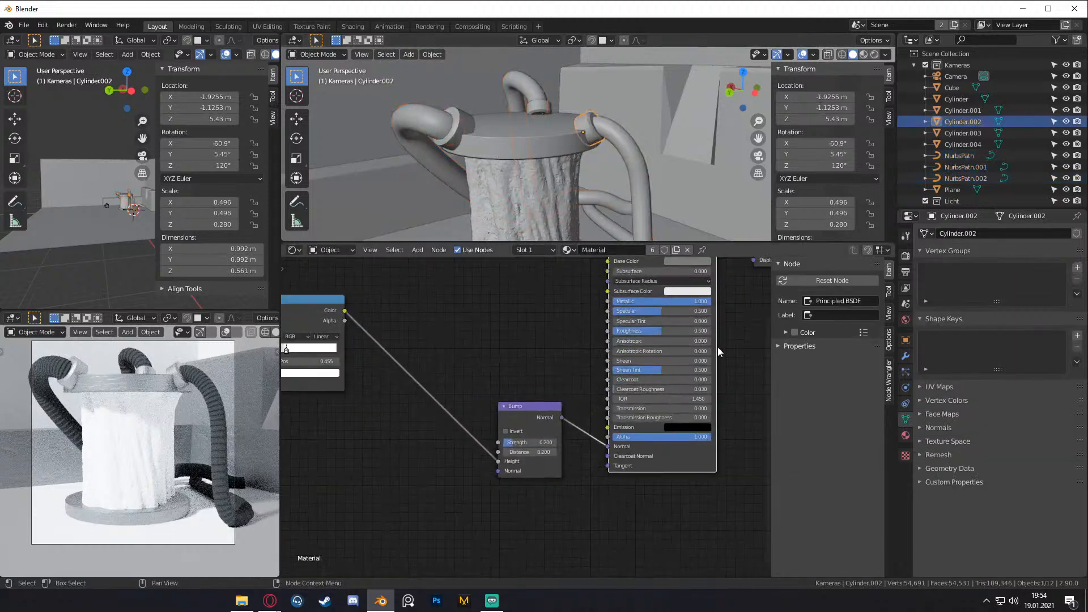
pyautogui.click(653, 250)
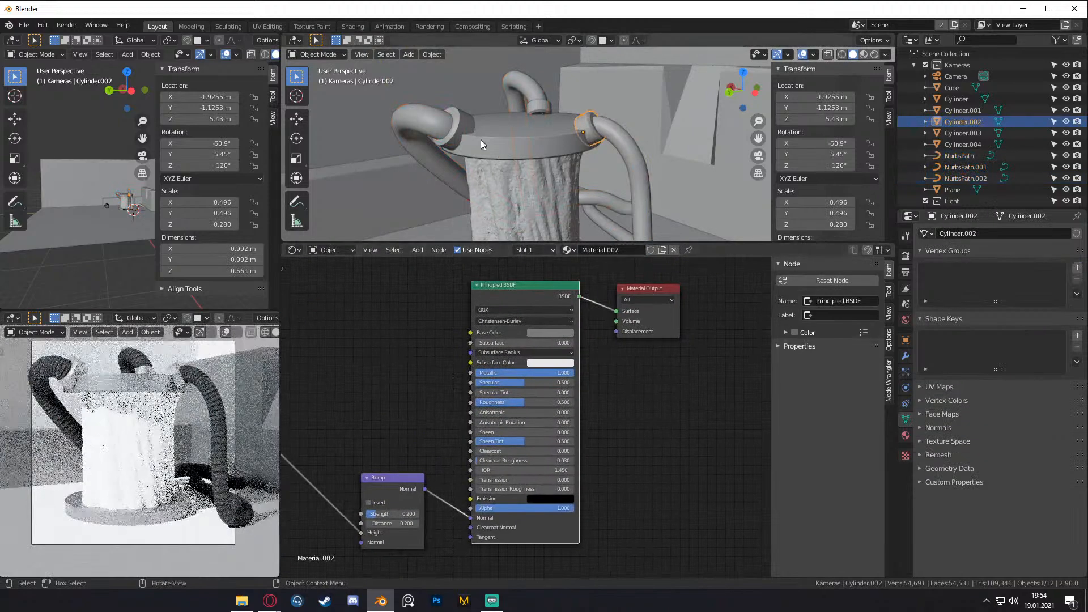
# - Link the material of collar Cylinder.002 to the other two pipe collars
pyautogui.click(466, 125)
pyautogui.keyDown('shift'); pyautogui.click(543, 108); pyautogui.keyUp('shift')
pyautogui.keyDown('shift'); pyautogui.click(584, 122); pyautogui.keyUp('shift')
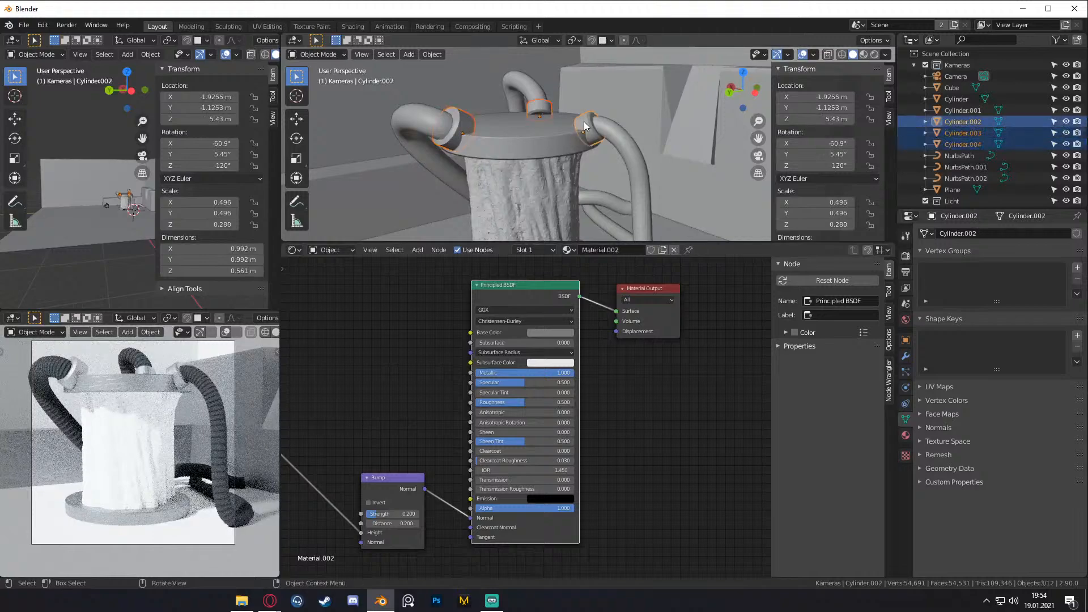
pyautogui.hotkey('ctrl', 'l')
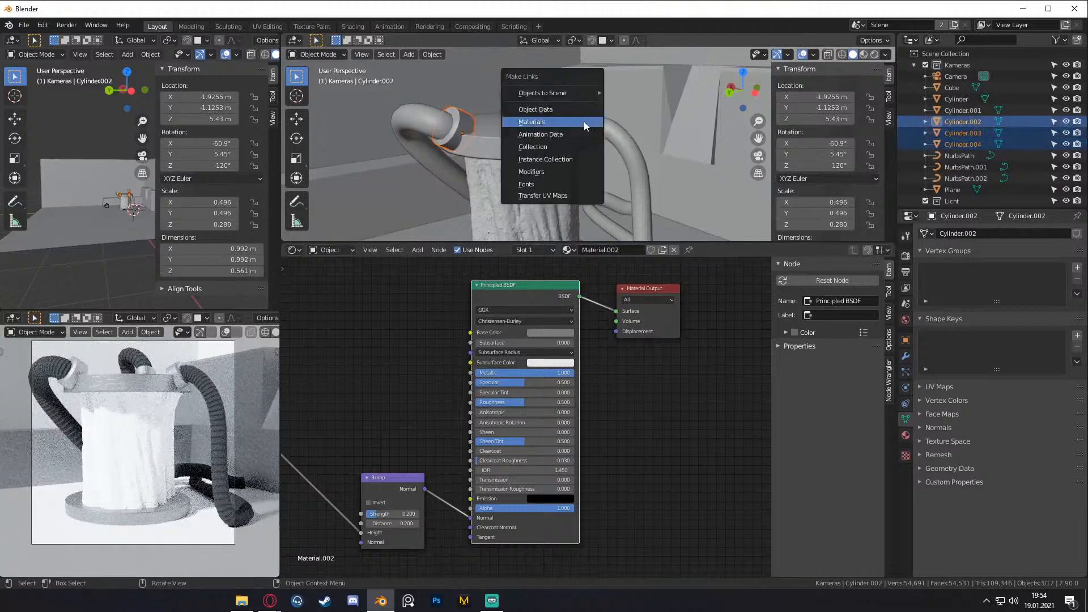
pyautogui.click(540, 123)
# - Darken the collar material's Base Color to a very dark grey
pyautogui.click(566, 333)
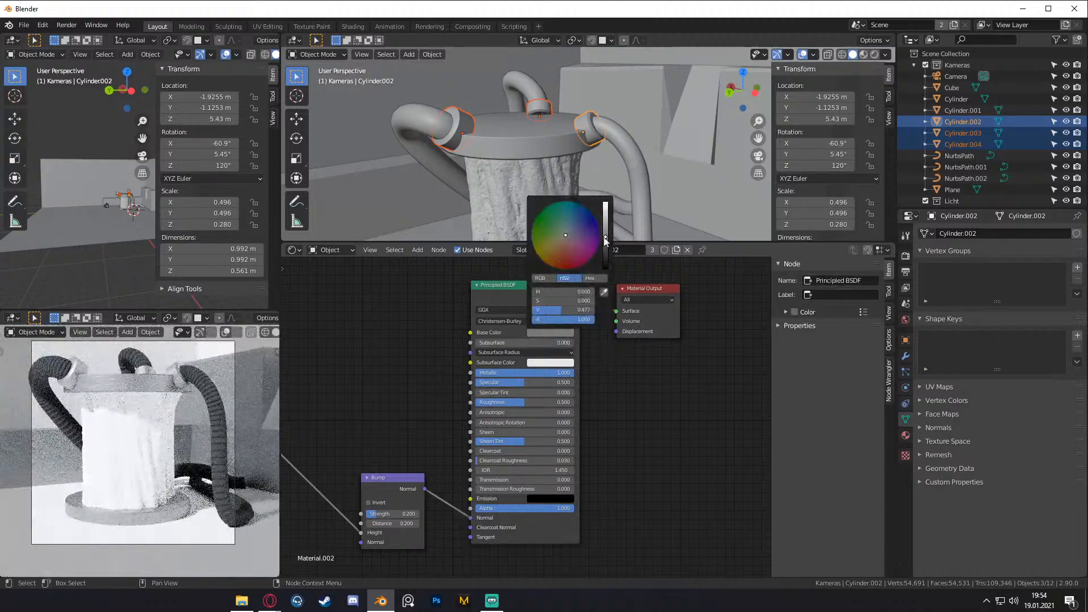
pyautogui.moveTo(605, 241); pyautogui.dragTo(606, 250)
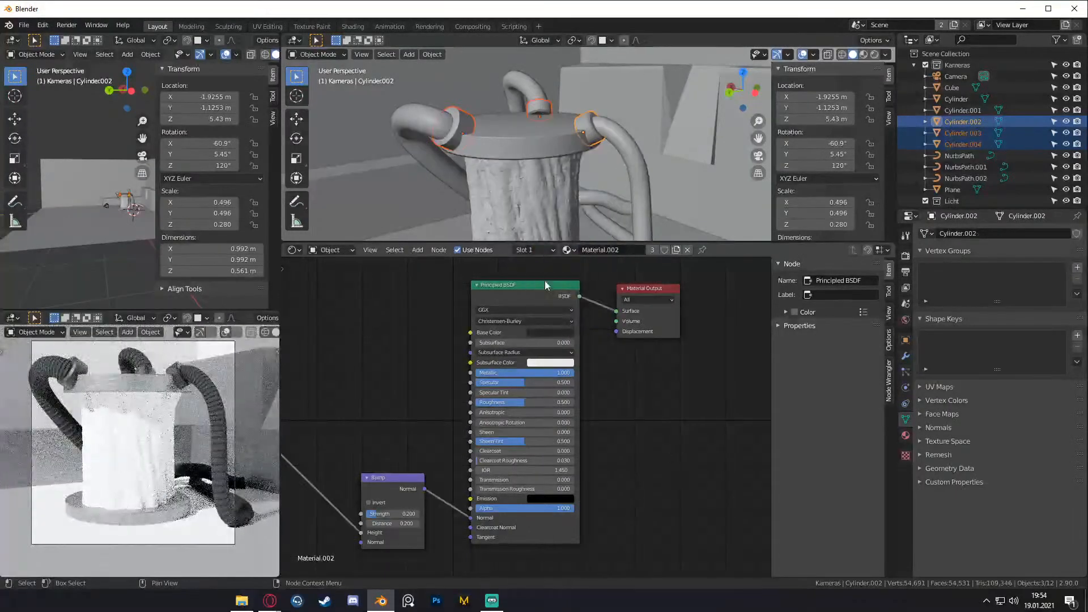
pyautogui.scroll(-6, 583, 181)
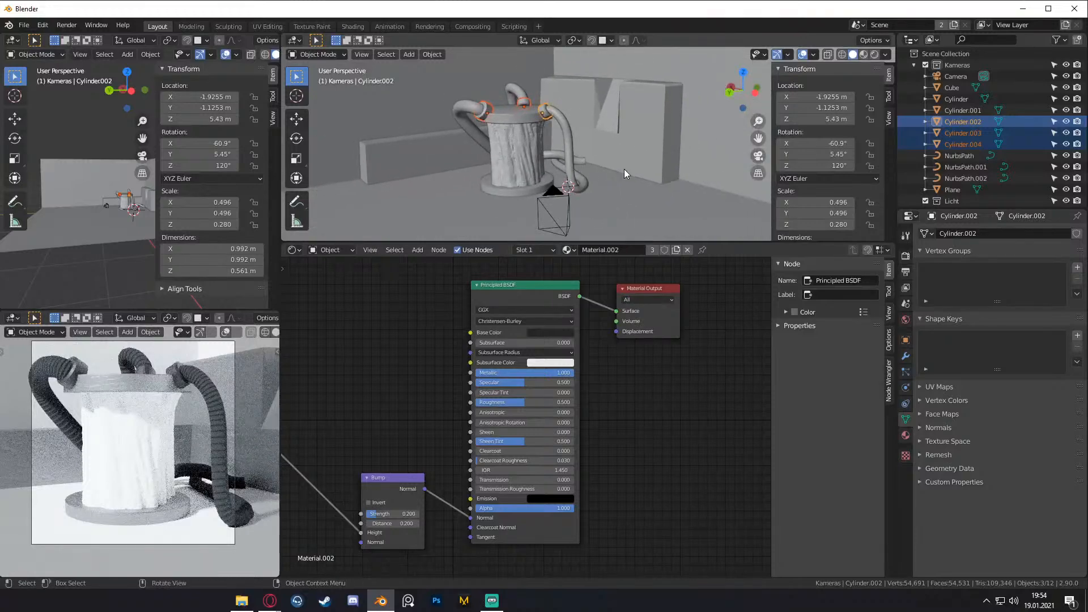
pyautogui.click(630, 145)
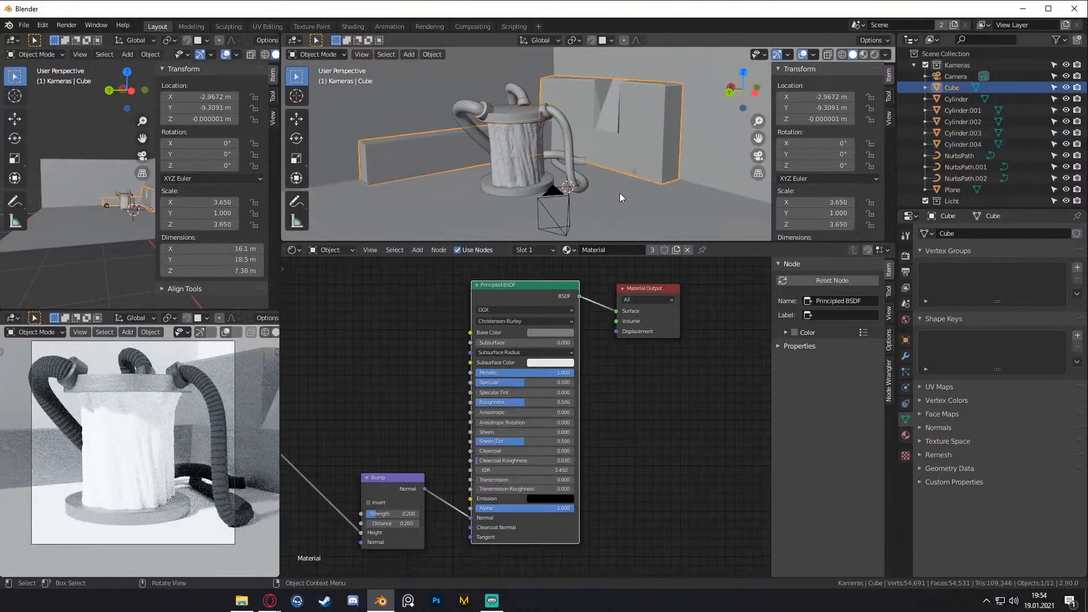
pyautogui.scroll(-3, 612, 174)
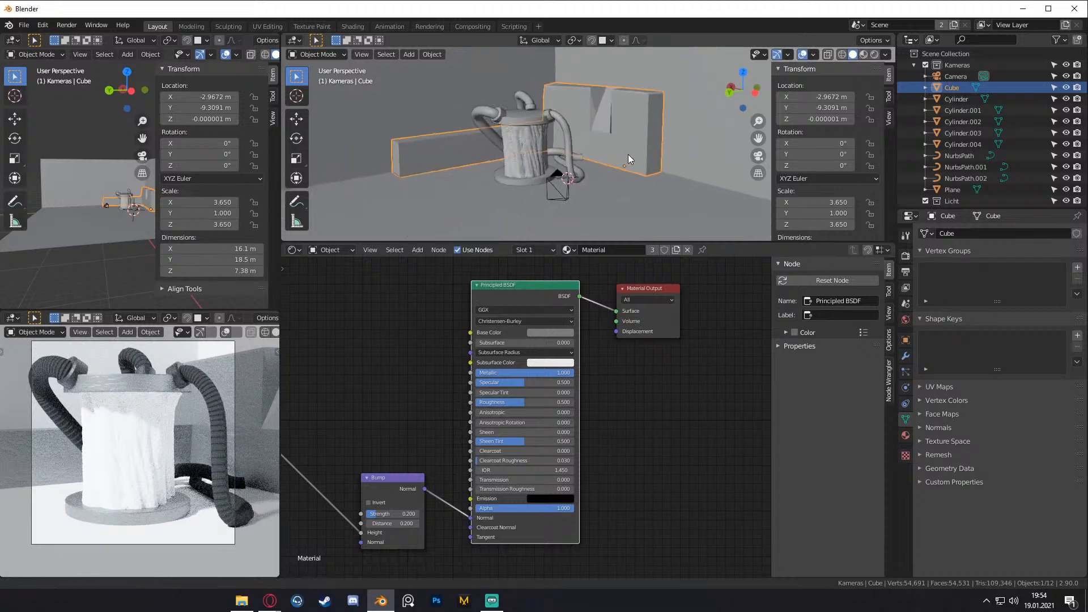
pyautogui.moveTo(628, 154); pyautogui.dragTo(640, 178, button='middle')
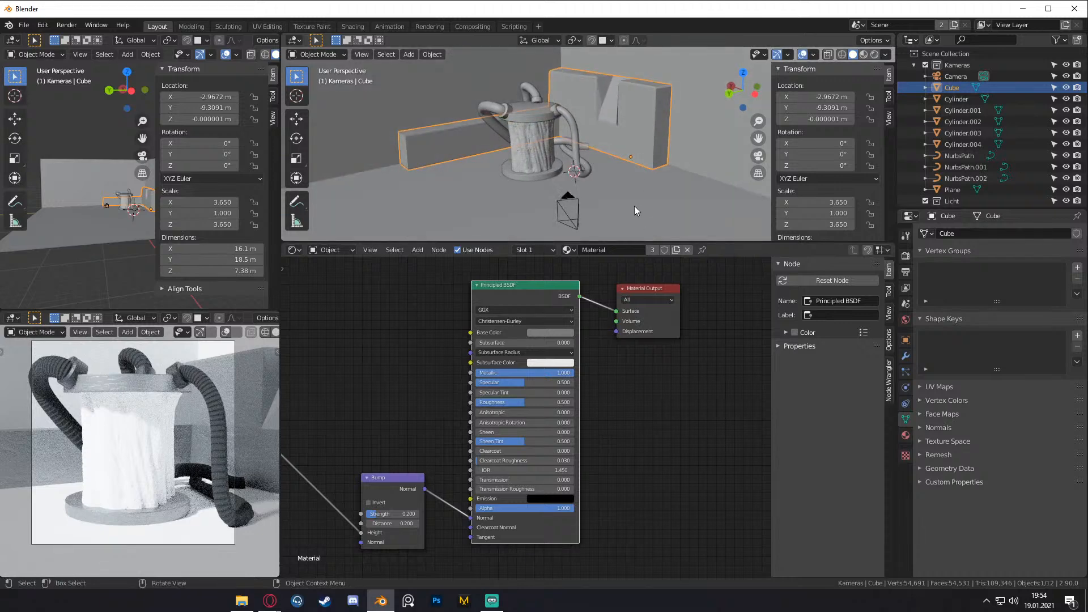
pyautogui.scroll(4, 618, 219)
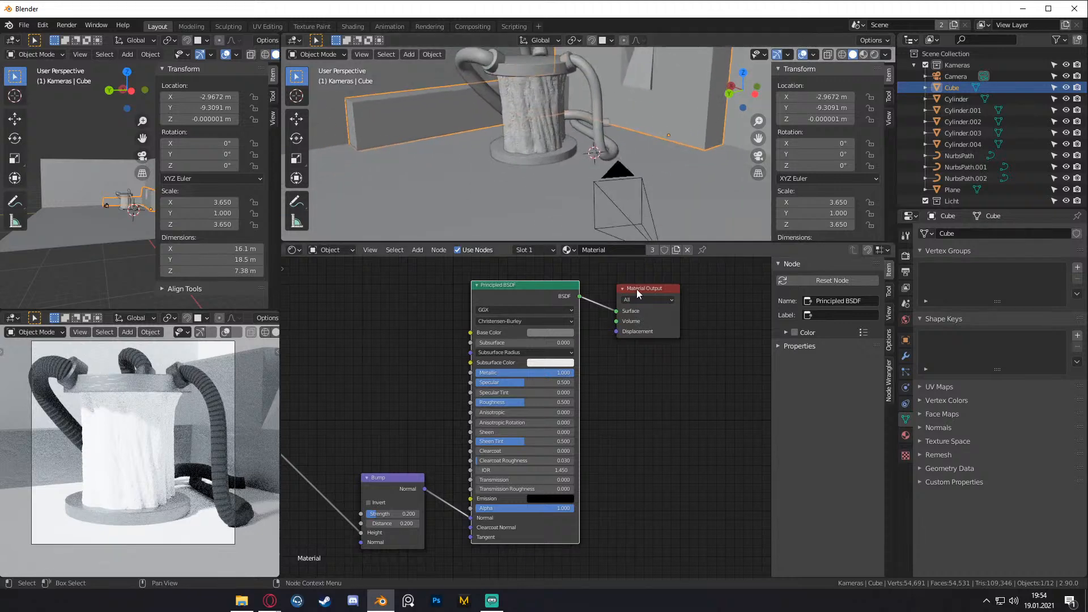
pyautogui.scroll(-2, 615, 369)
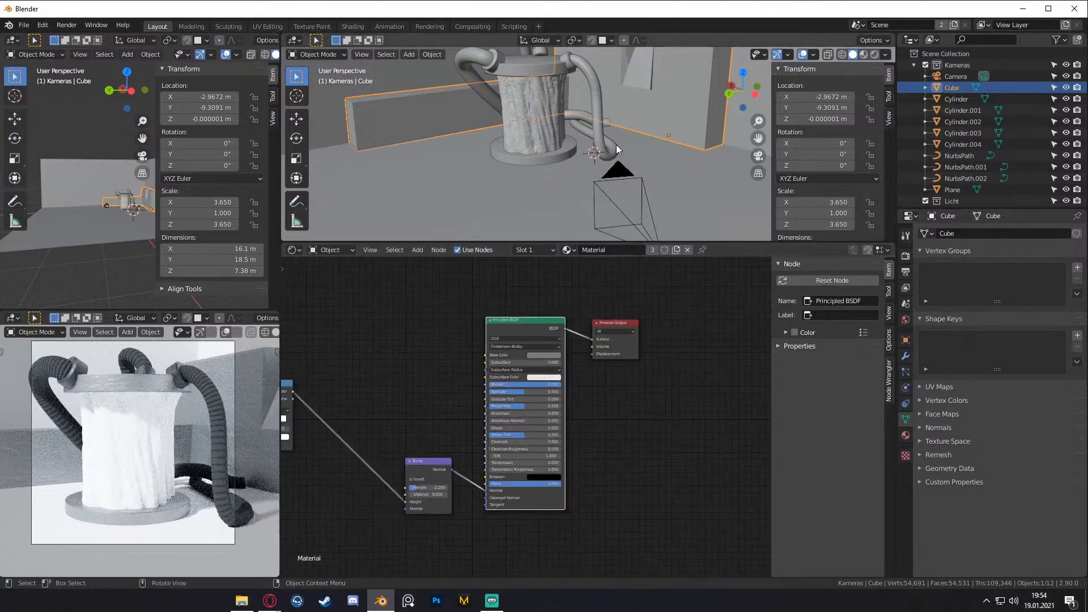
# - Rotate the end control point of the NurbsPath.002 pipe slightly about the Z axis
pyautogui.scroll(3, 616, 146)
pyautogui.click(575, 153)
pyautogui.press('Tab')
pyautogui.moveTo(607, 162); pyautogui.dragTo(661, 190, button='middle')
pyautogui.press('r')
pyautogui.press('z')
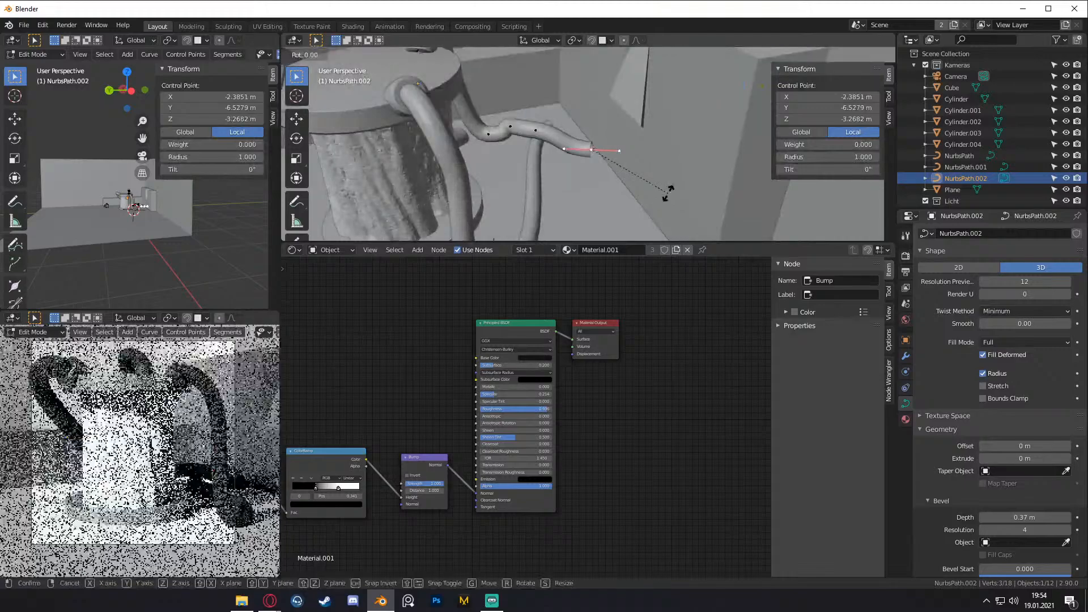
pyautogui.click(675, 160)
# - Move the NurbsPath.002 pipe's end point horizontally toward the notched wall, keeping its height, and leave Edit Mode
pyautogui.press('g')
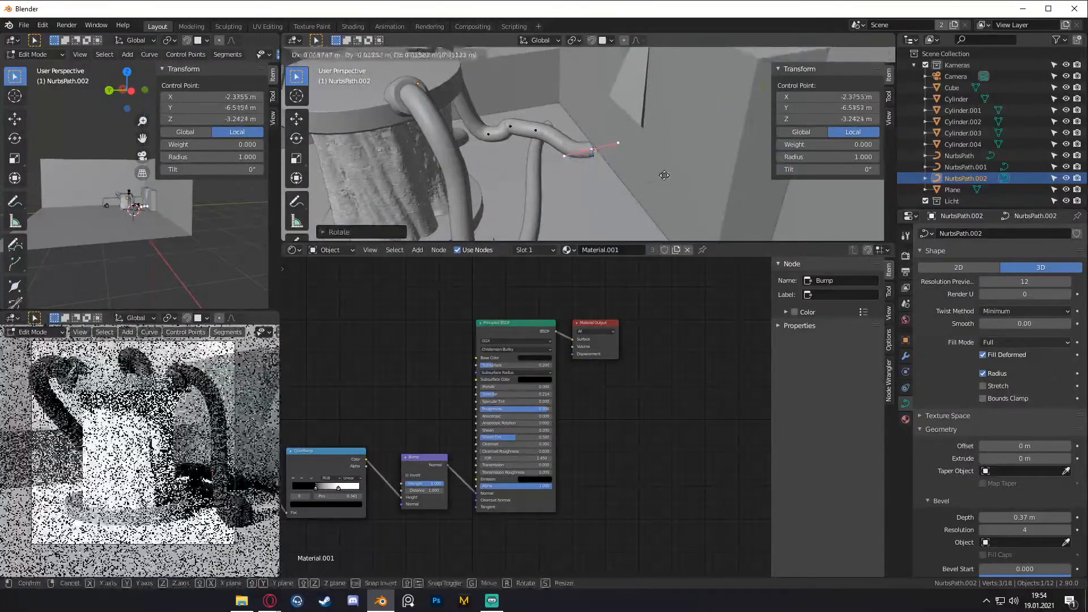
pyautogui.hotkey('shift', 'z')
pyautogui.click(663, 168)
pyautogui.moveTo(663, 167); pyautogui.dragTo(590, 160, button='middle')
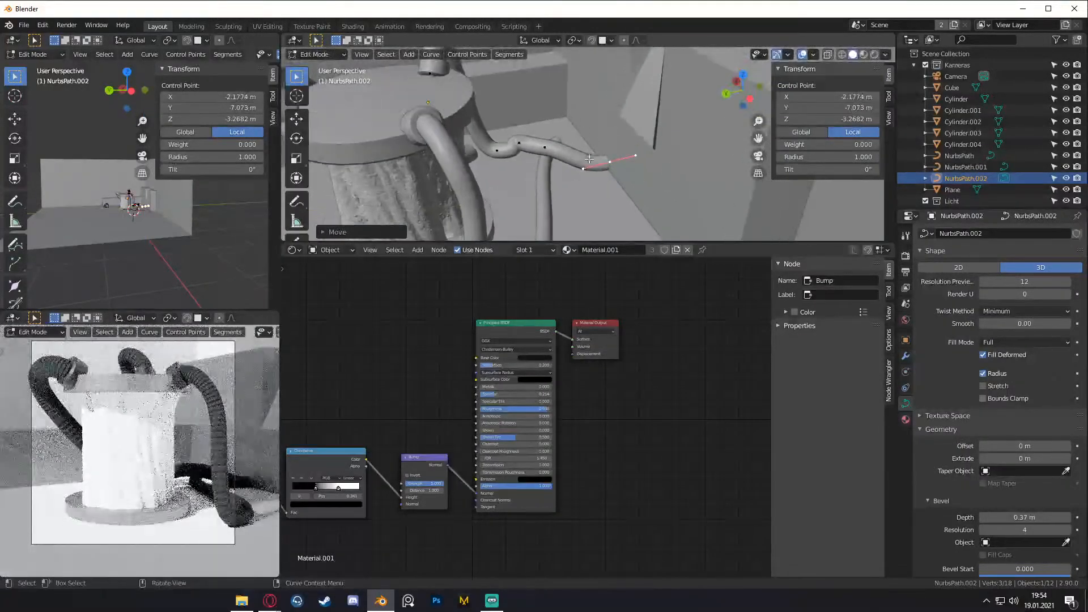
pyautogui.press('Tab')
pyautogui.click(559, 138)
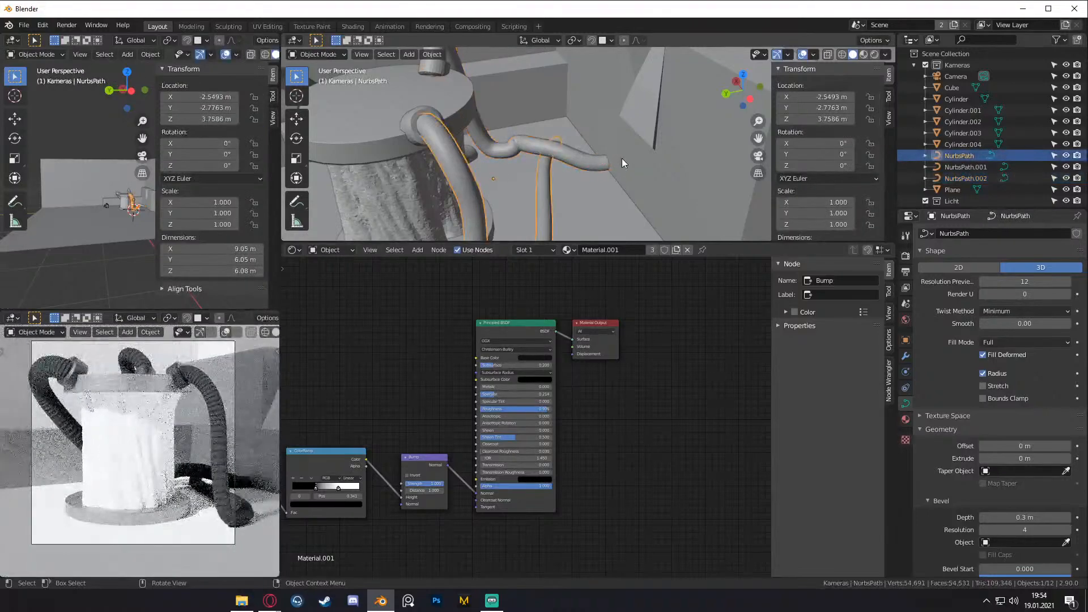
pyautogui.scroll(-4, 622, 158)
pyautogui.scroll(-4, 651, 117)
pyautogui.moveTo(634, 138); pyautogui.dragTo(604, 171, button='middle')
pyautogui.scroll(4, 590, 191)
pyautogui.click(554, 147)
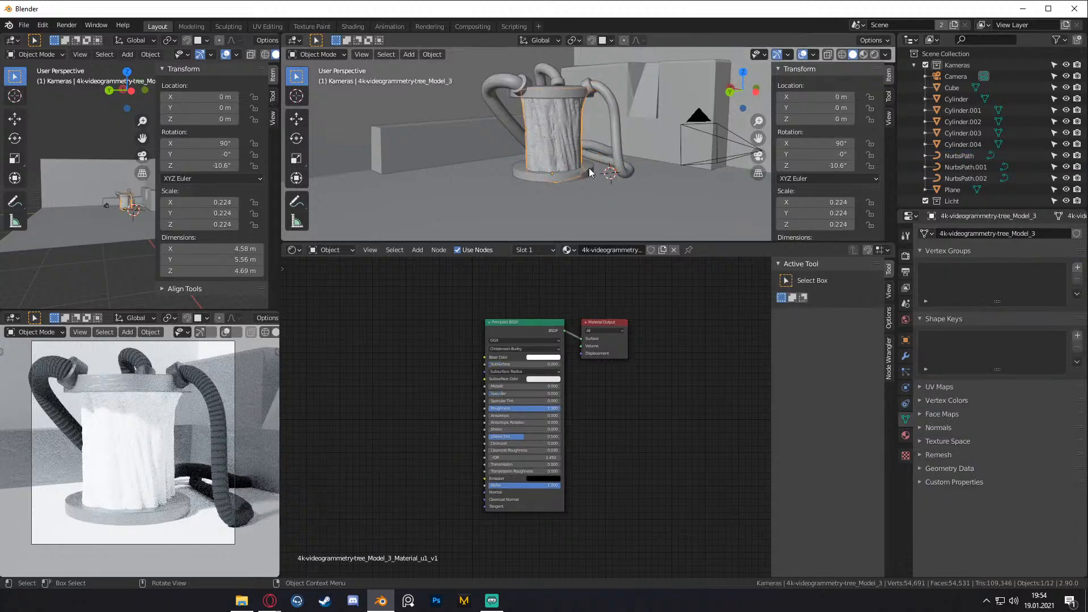
pyautogui.scroll(2, 597, 403)
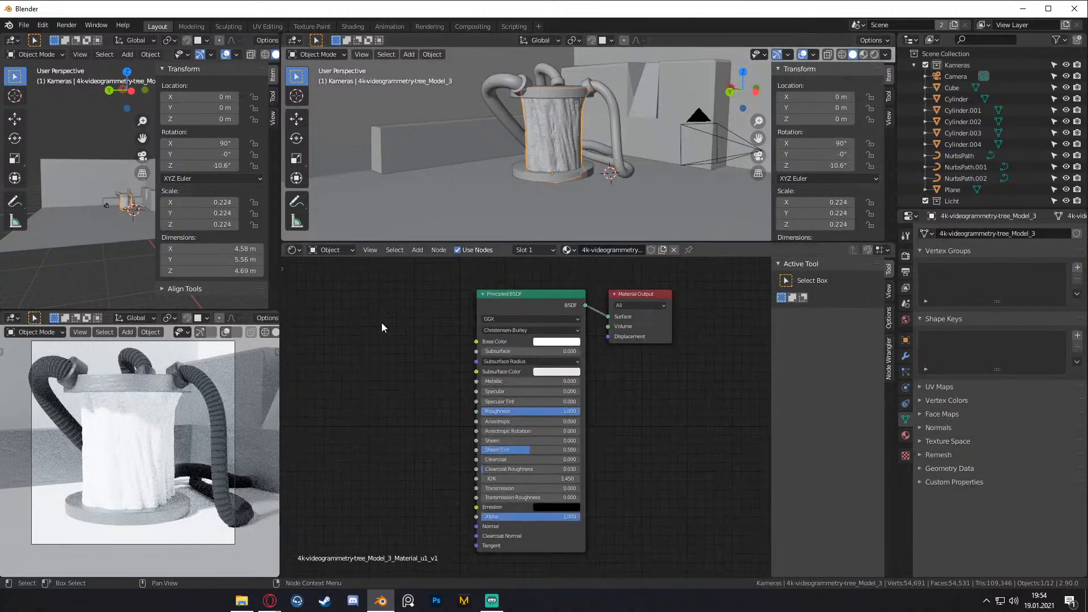
# - Switch the node editor to the World shader and set the Background strength to 0.8
pyautogui.click(332, 253)
pyautogui.click(330, 284)
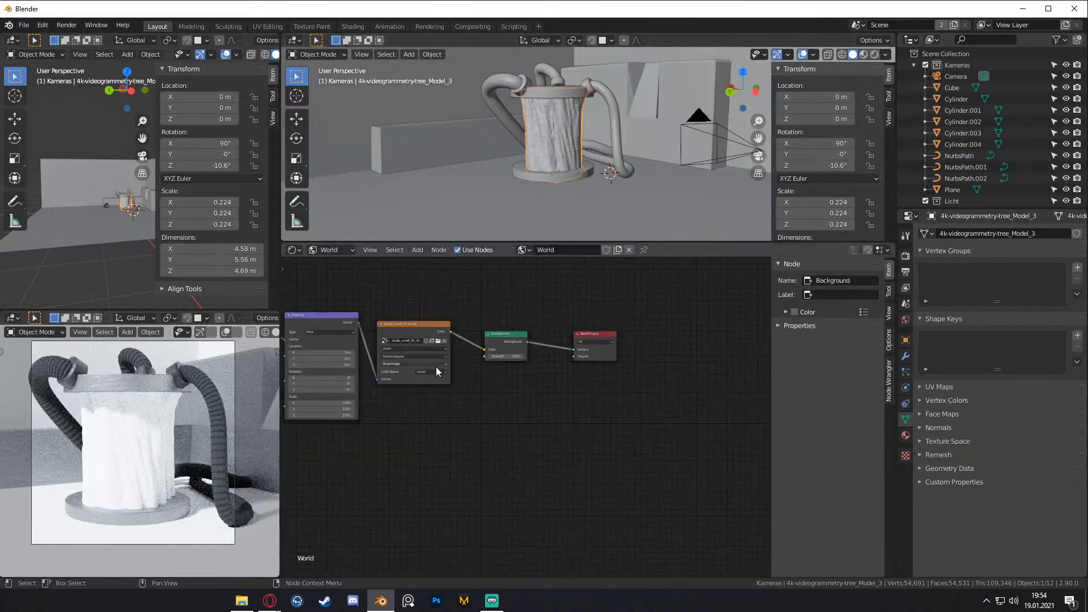
pyautogui.scroll(3, 539, 436)
pyautogui.moveTo(531, 396); pyautogui.dragTo(520, 396)
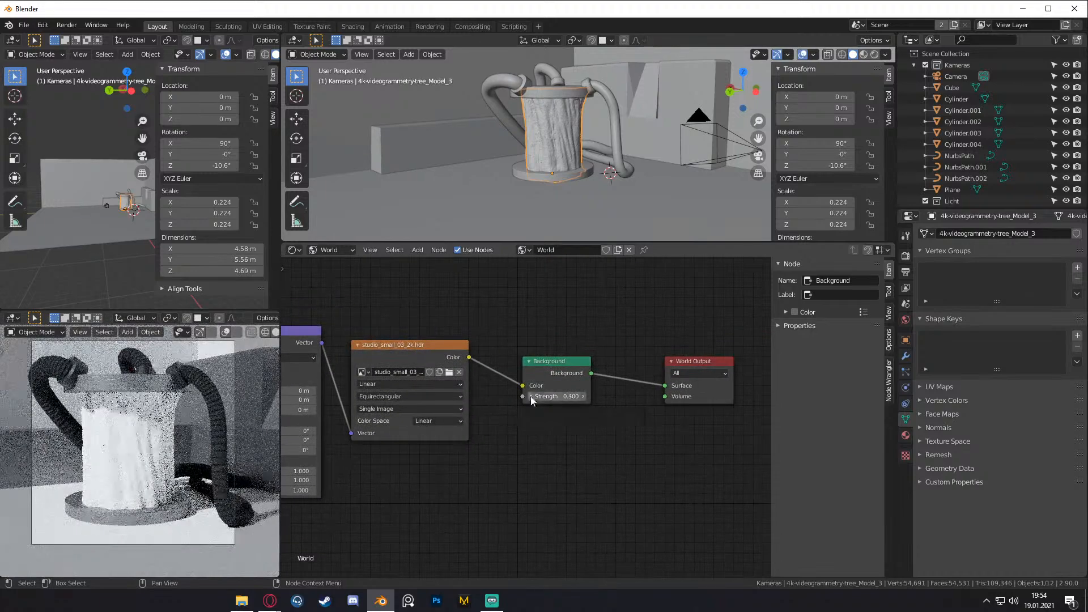
# - Set the World Background strength to 0.05
pyautogui.press('BackSpace')
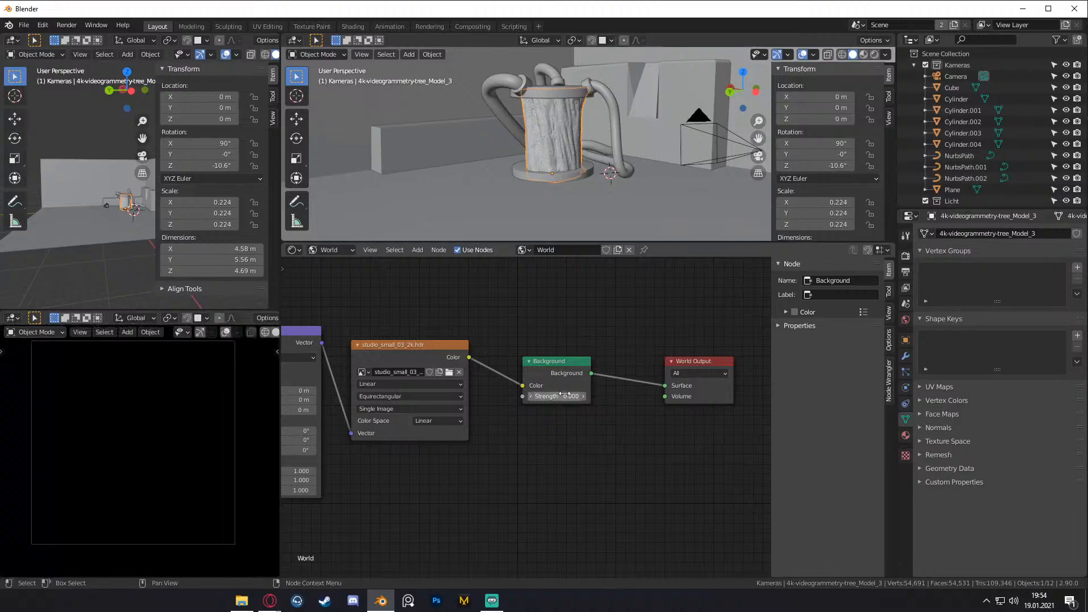
pyautogui.click(582, 396)
pyautogui.click(559, 396)
pyautogui.press('BackSpace')
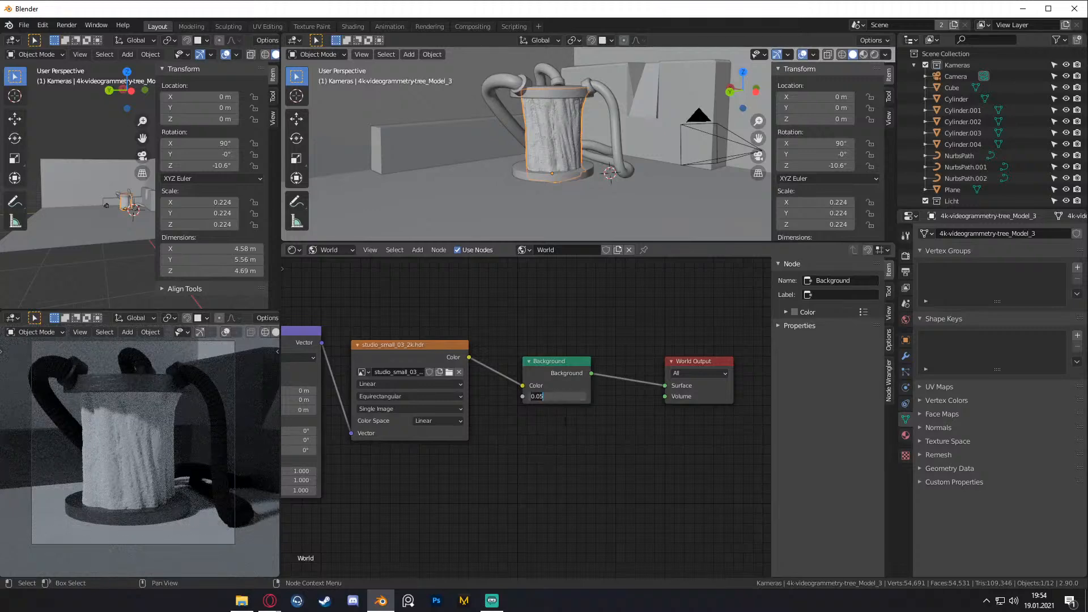
pyautogui.click(565, 421)
# - Rotate the HDRI environment to 49.6° about Z in the World Mapping node
pyautogui.moveTo(581, 351); pyautogui.dragTo(808, 351, button='middle')
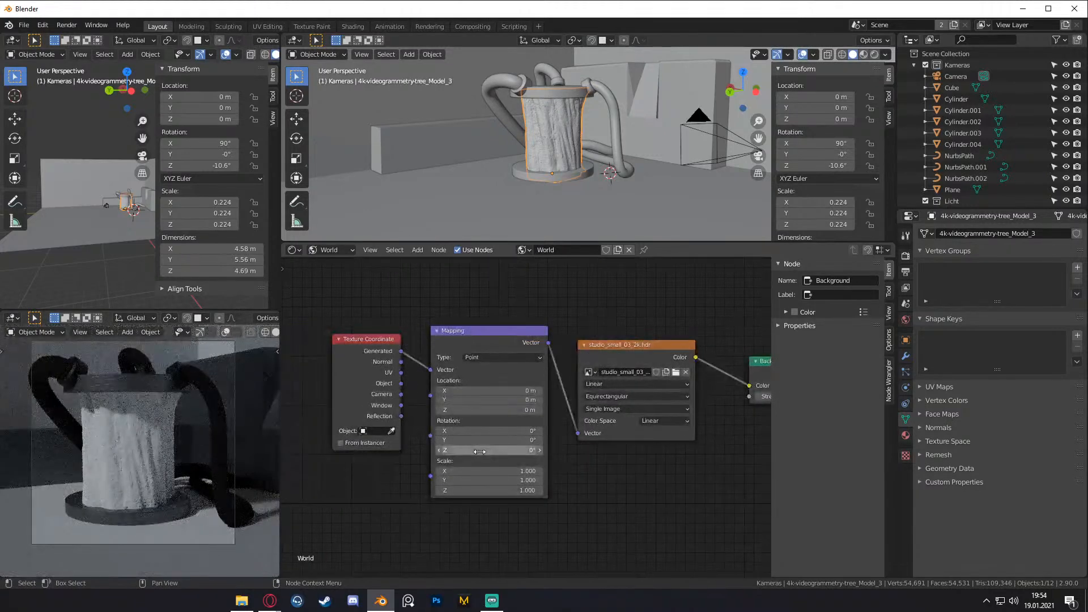
pyautogui.moveTo(489, 451); pyautogui.dragTo(511, 450)
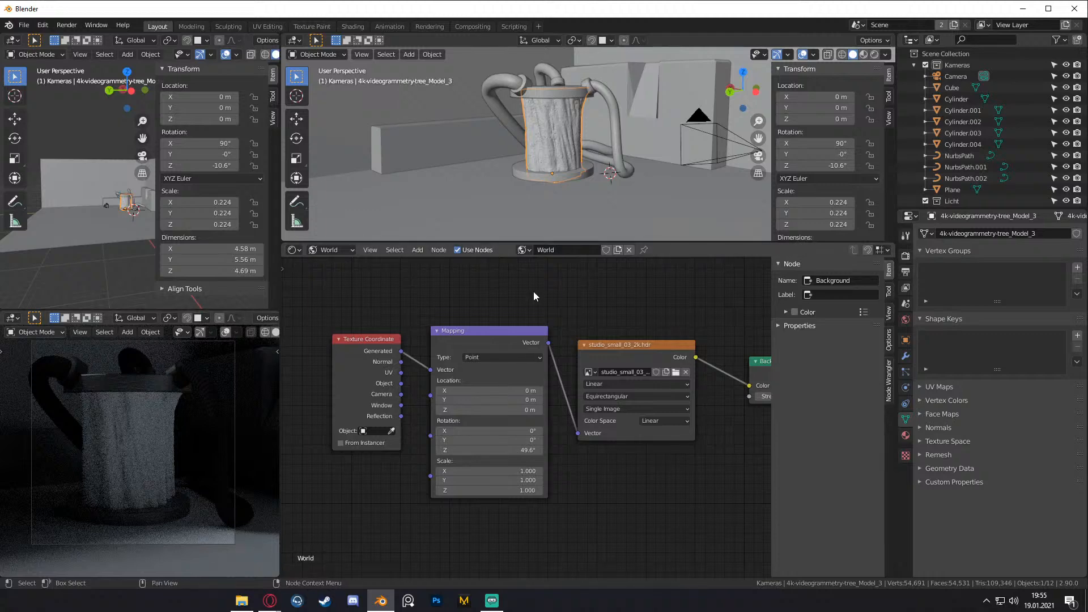
# - Examine the spool, pipes and surrounding walls in the viewport from several angles and distances
pyautogui.moveTo(631, 186)
pyautogui.mouseDown(button='middle')
pyautogui.moveTo(617, 168)
pyautogui.moveTo(622, 157)
pyautogui.moveTo(627, 200)
pyautogui.mouseUp(button='middle')
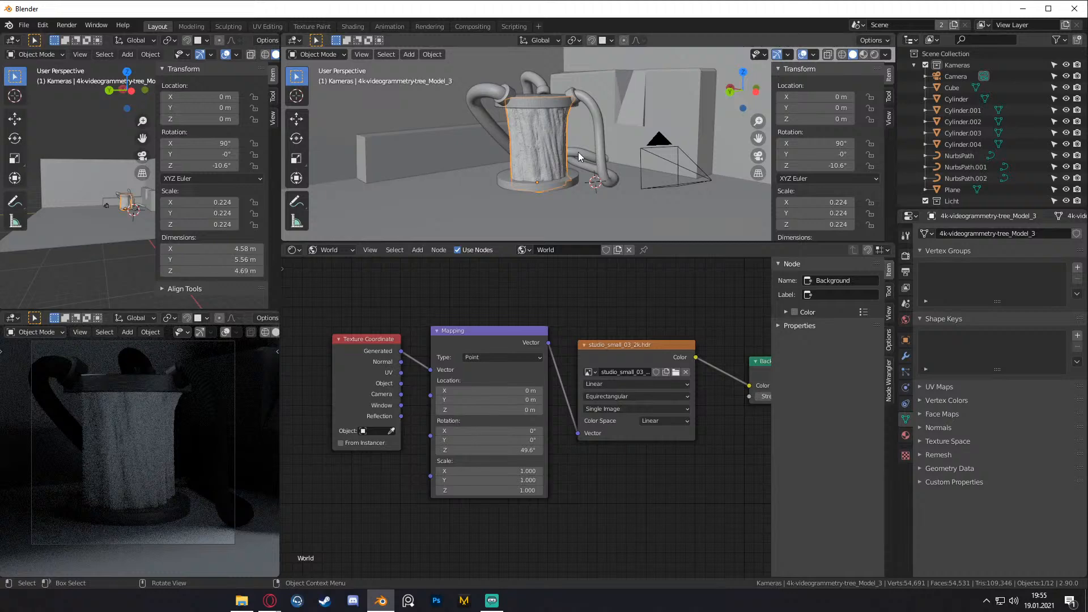
pyautogui.scroll(-5, 612, 181)
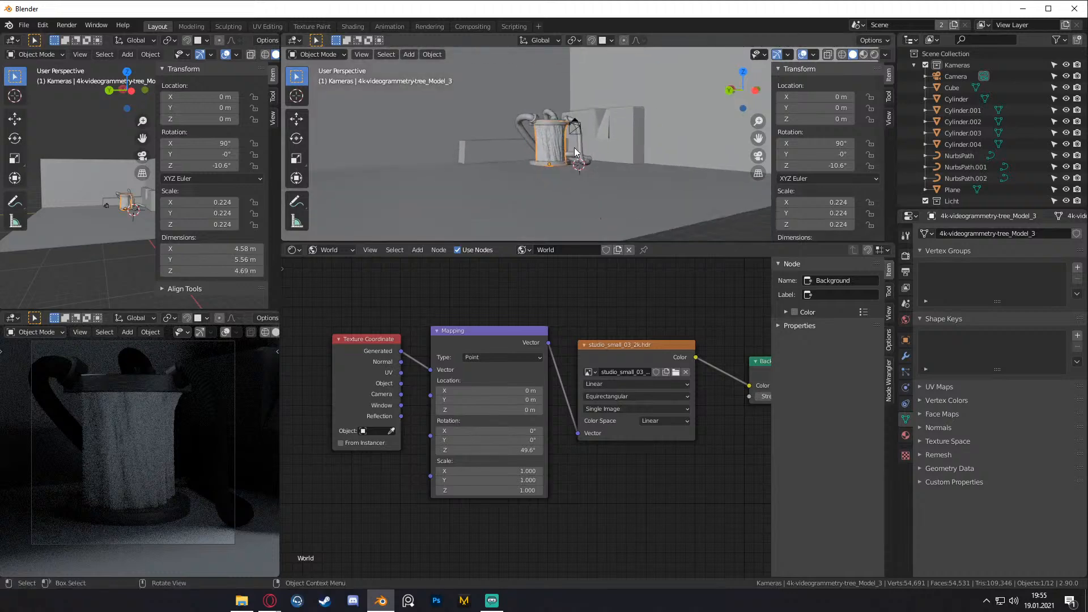
pyautogui.scroll(-1, 594, 368)
pyautogui.keyDown('ctrl'); pyautogui.scroll(-2, 513, 333); pyautogui.keyUp('ctrl')
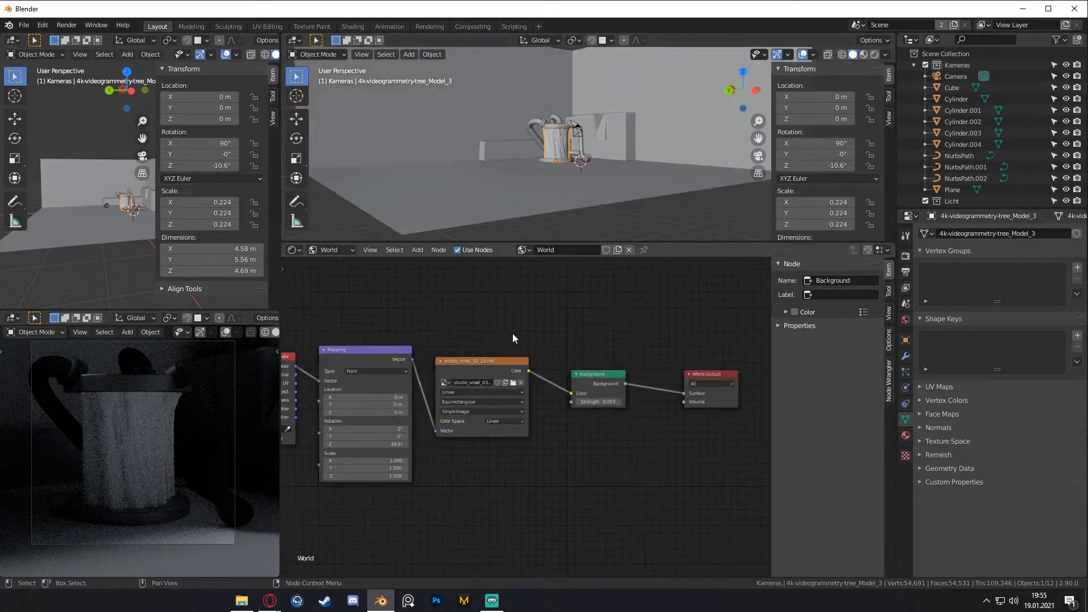
pyautogui.scroll(4, 600, 158)
pyautogui.moveTo(599, 158); pyautogui.dragTo(618, 170, button='middle')
pyautogui.click(549, 168)
pyautogui.click(534, 152)
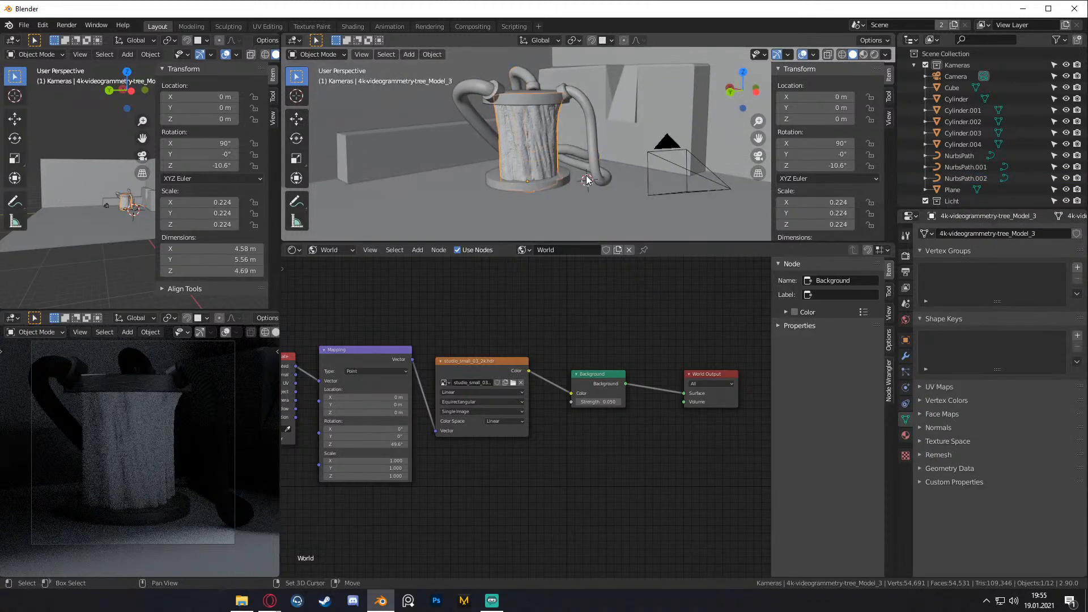
pyautogui.moveTo(533, 152); pyautogui.dragTo(558, 142, button='middle')
pyautogui.scroll(-1, 533, 407)
pyautogui.scroll(-1, 533, 405)
# - Switch the node editor back to the Object shader and set the tree trunk's Principled BSDF Roughness to 0
pyautogui.click(332, 263)
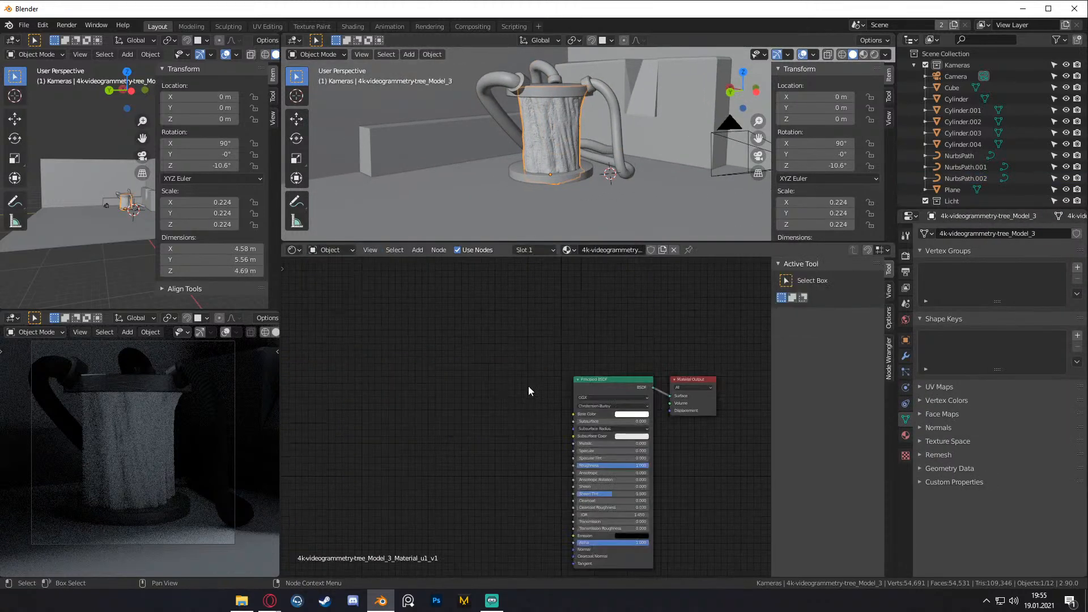
pyautogui.scroll(5, 529, 386)
pyautogui.moveTo(495, 427); pyautogui.dragTo(381, 364, button='middle')
pyautogui.moveTo(530, 312); pyautogui.dragTo(465, 300)
pyautogui.keyDown('shift'); pyautogui.scroll(-2, 539, 361); pyautogui.keyUp('shift')
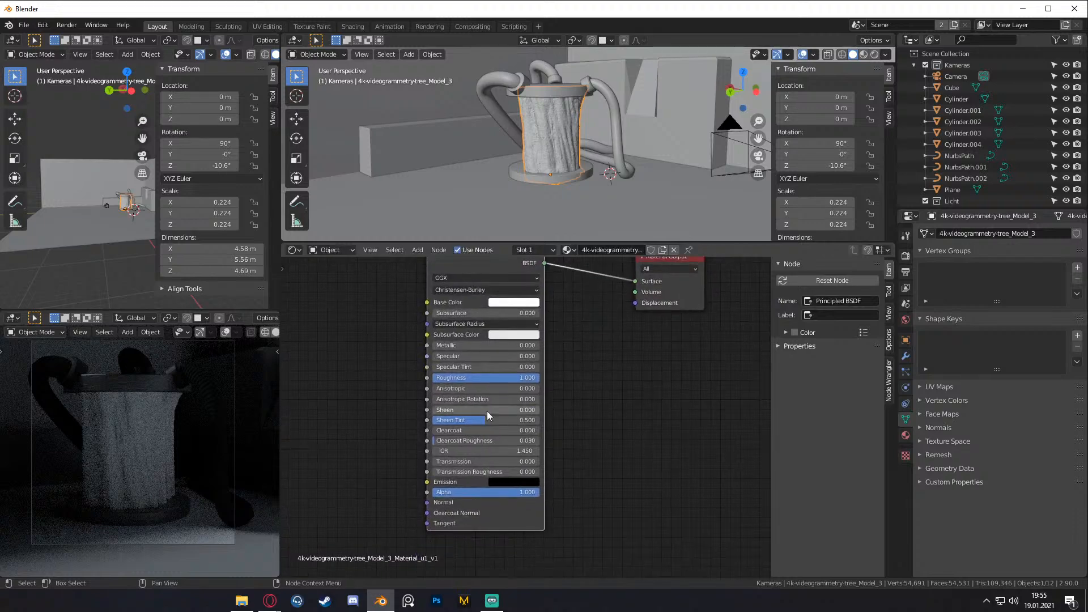
pyautogui.moveTo(514, 373); pyautogui.dragTo(482, 374)
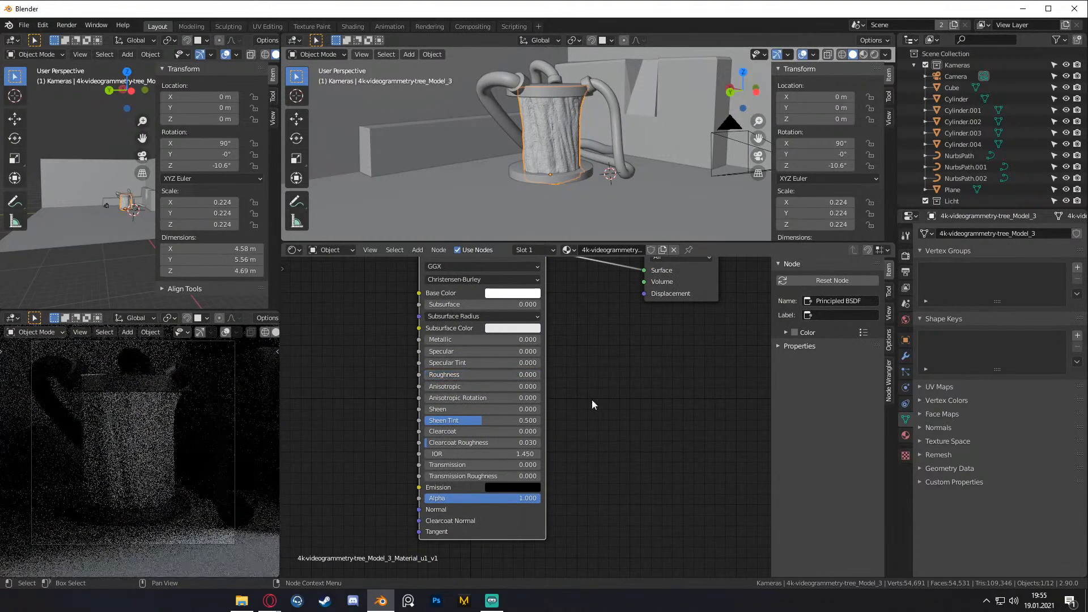
# - Raise the Transmission of the trunk's Principled BSDF to 1
pyautogui.moveTo(597, 392); pyautogui.dragTo(640, 383, button='middle')
pyautogui.scroll(3, 641, 407)
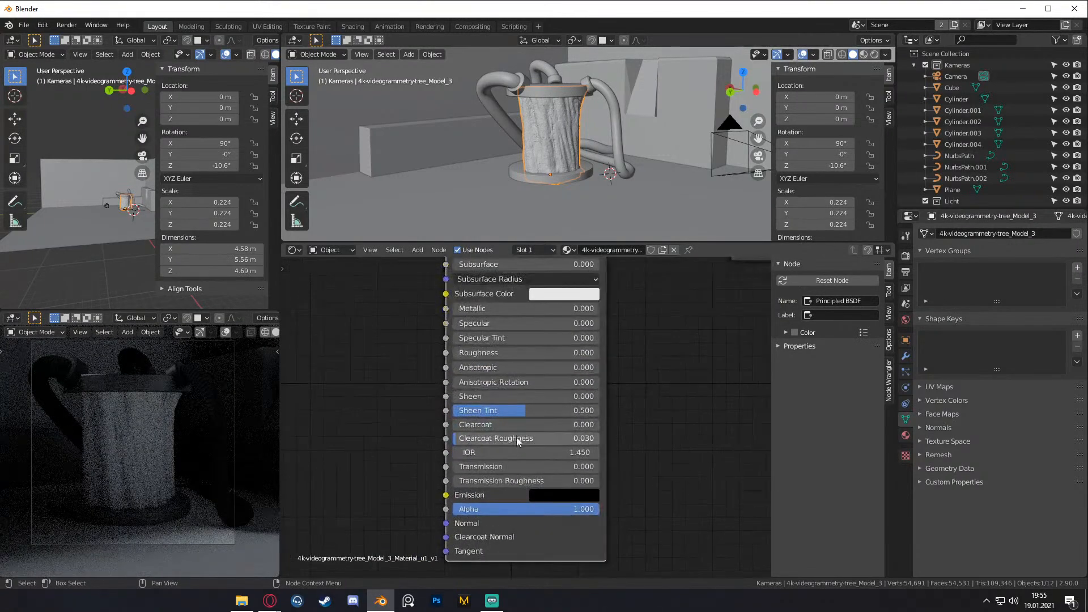
pyautogui.moveTo(485, 464); pyautogui.dragTo(569, 465)
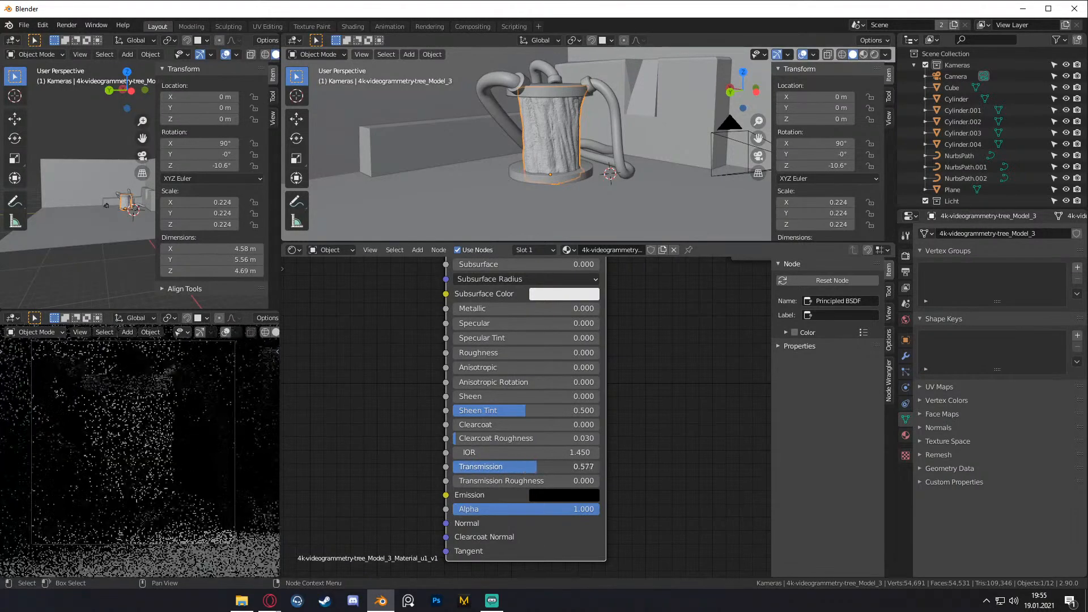
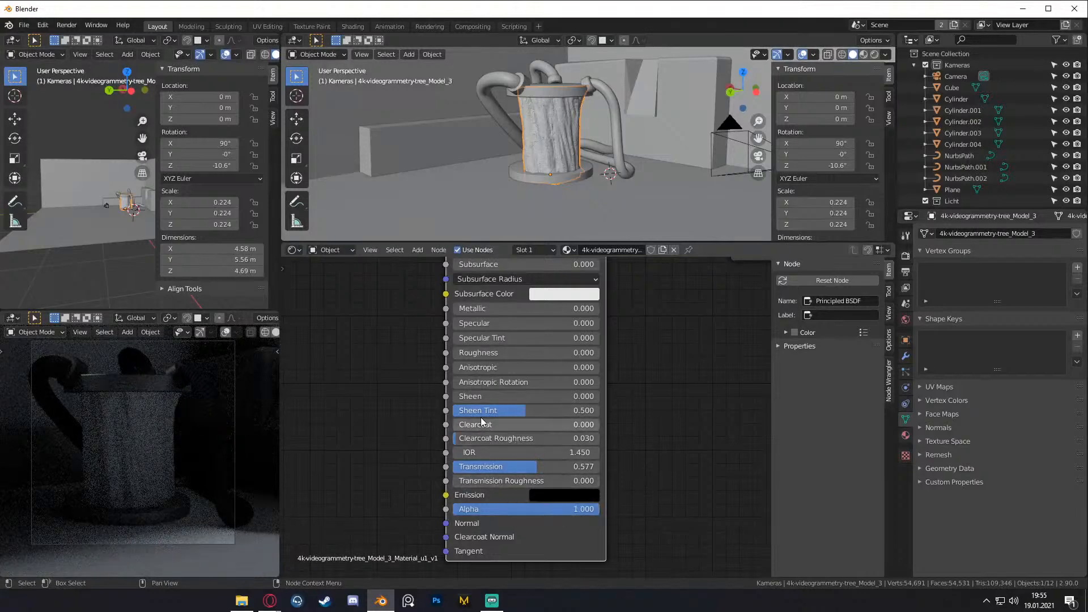
pyautogui.moveTo(540, 467); pyautogui.dragTo(622, 476)
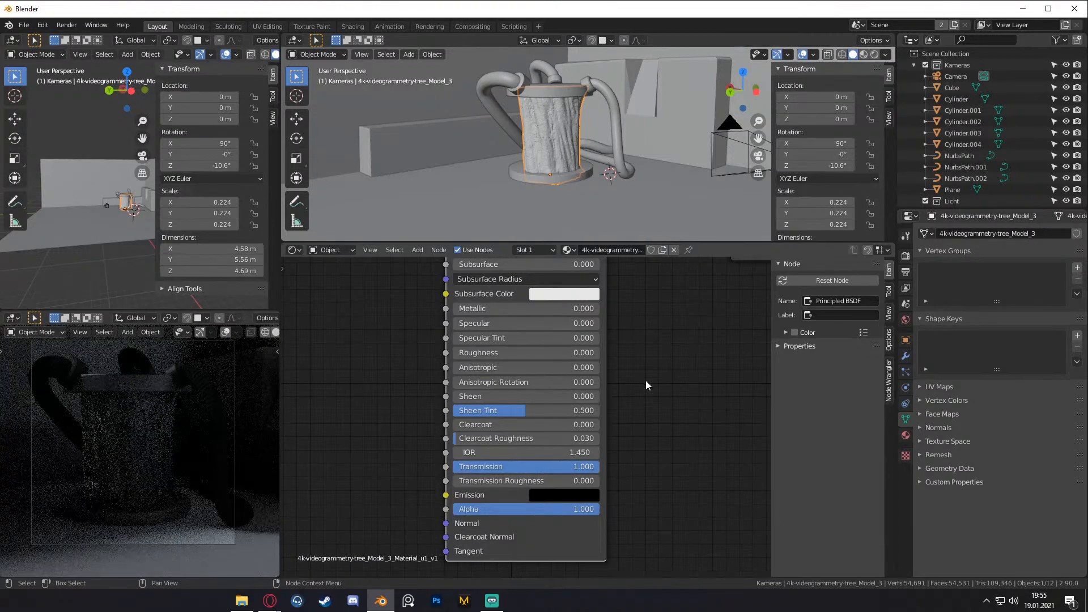
# - Move the Material Output node farther from the Principled BSDF and apply smooth shading to the tree trunk mesh
pyautogui.scroll(-3, 645, 380)
pyautogui.moveTo(673, 315); pyautogui.dragTo(721, 314)
pyautogui.hotkey('shift', 'a')
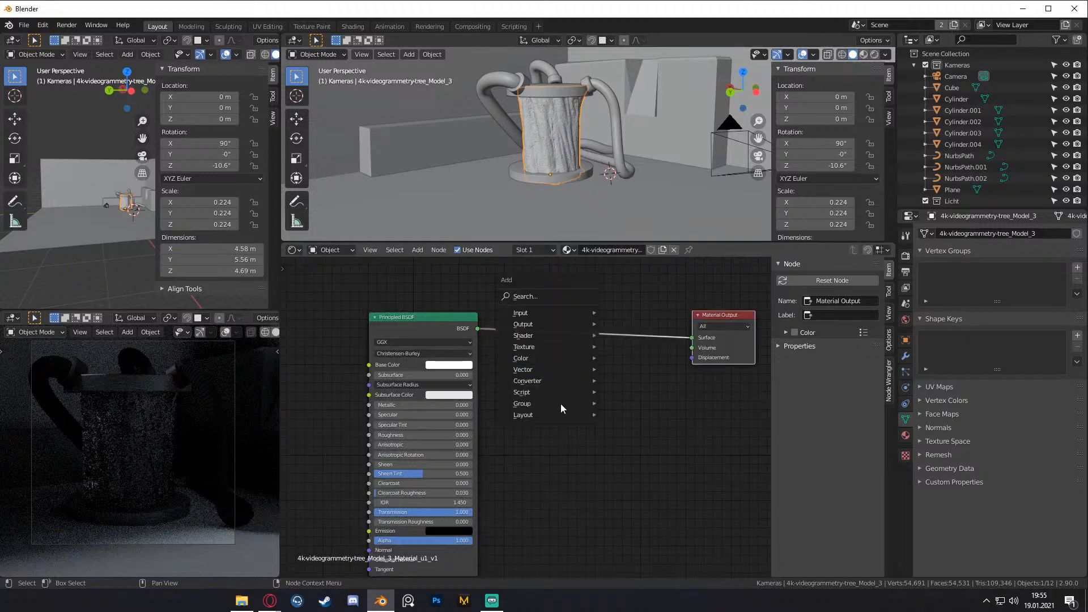
pyautogui.moveTo(533, 336)
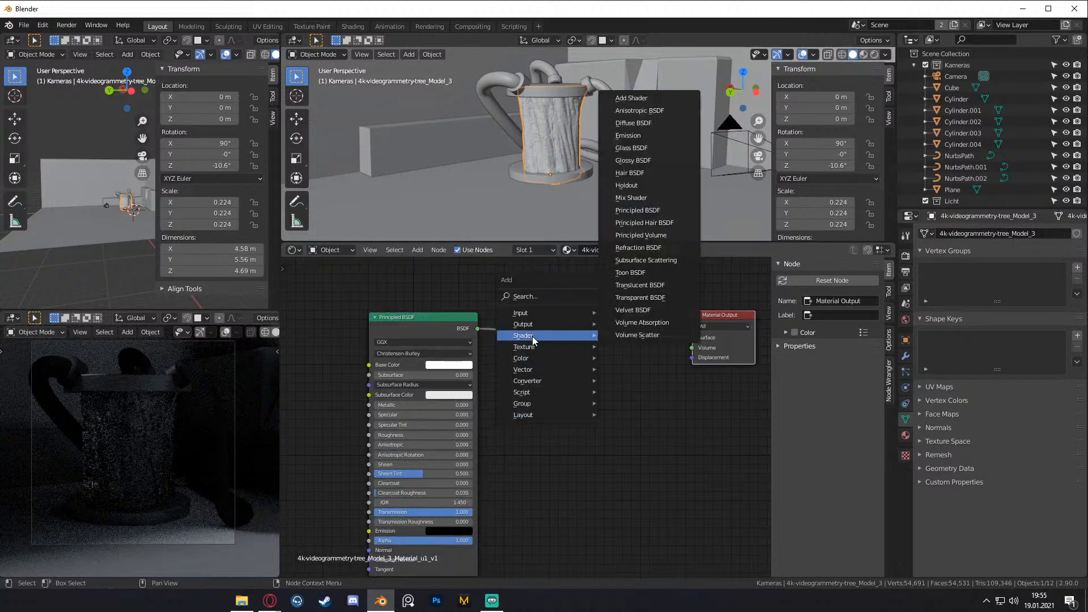
pyautogui.scroll(1, 515, 526)
pyautogui.rightClick(552, 143)
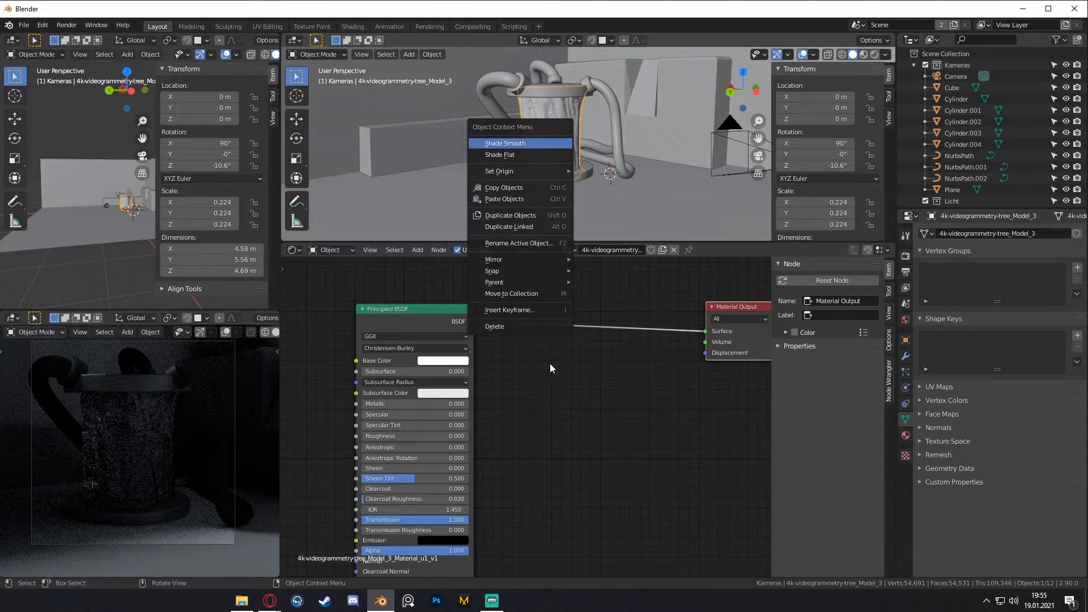
pyautogui.press('Return')
# - Add a Principled Volume shader and connect it to the Volume input of the Material Output
pyautogui.hotkey('shift', 'a')
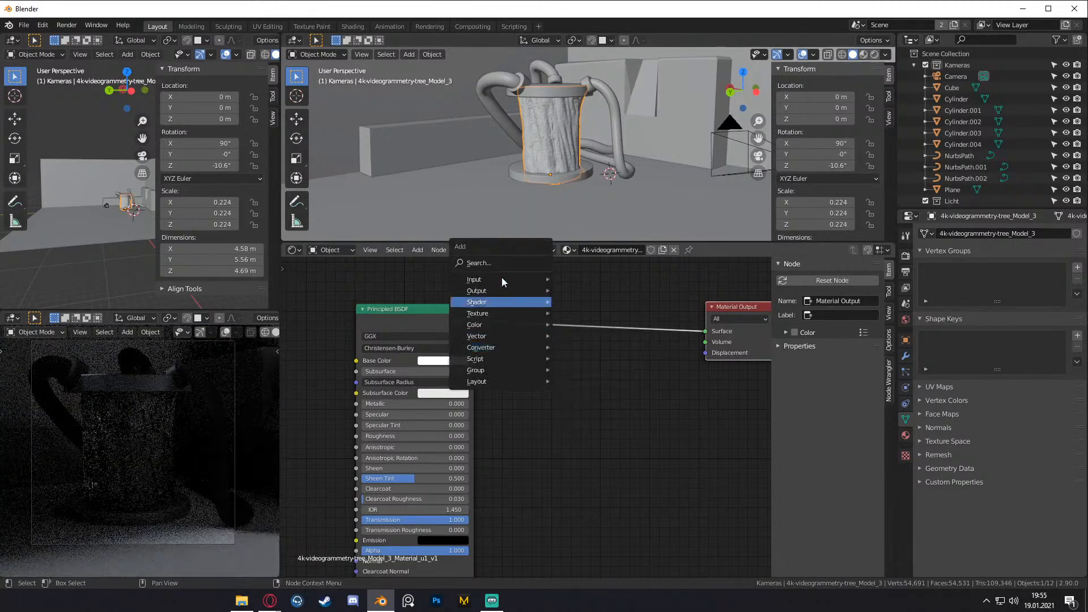
pyautogui.moveTo(485, 303)
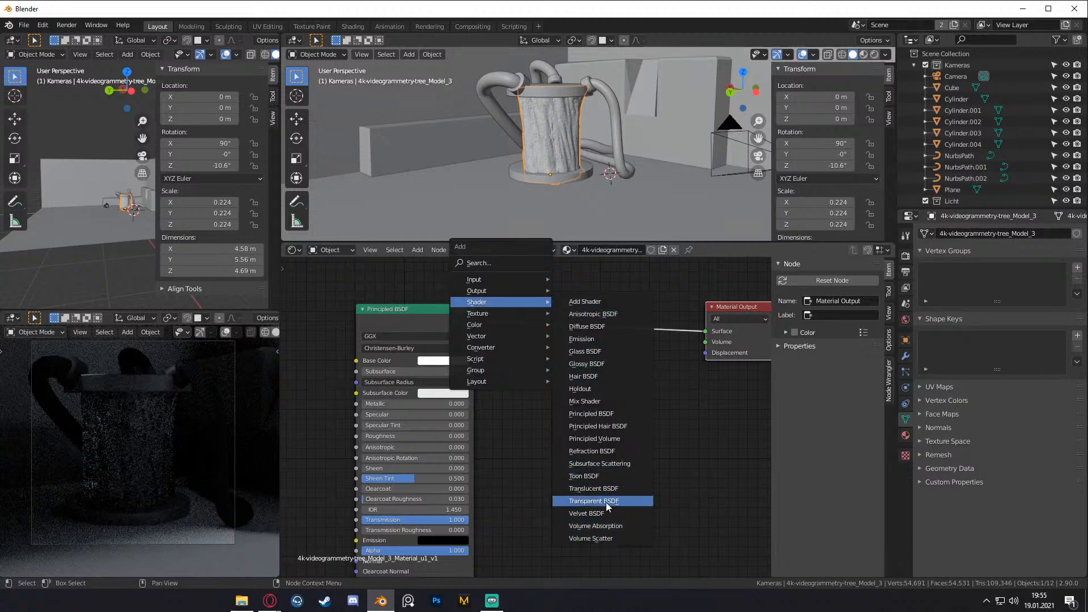
pyautogui.click(606, 438)
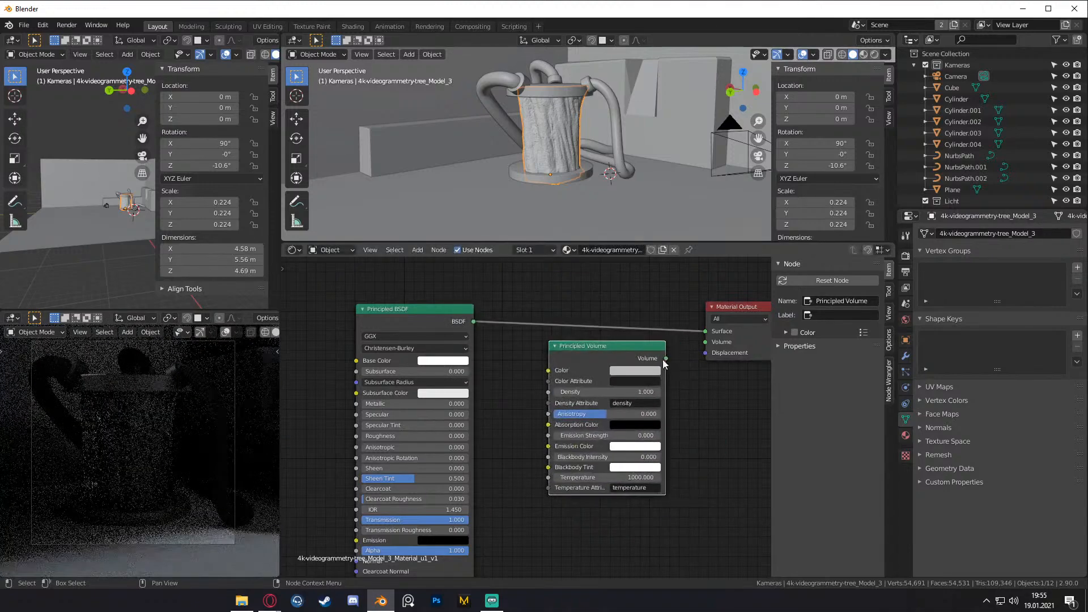
pyautogui.moveTo(703, 346); pyautogui.dragTo(705, 342)
pyautogui.moveTo(689, 409); pyautogui.dragTo(641, 401, button='middle')
pyautogui.scroll(-1, 641, 401)
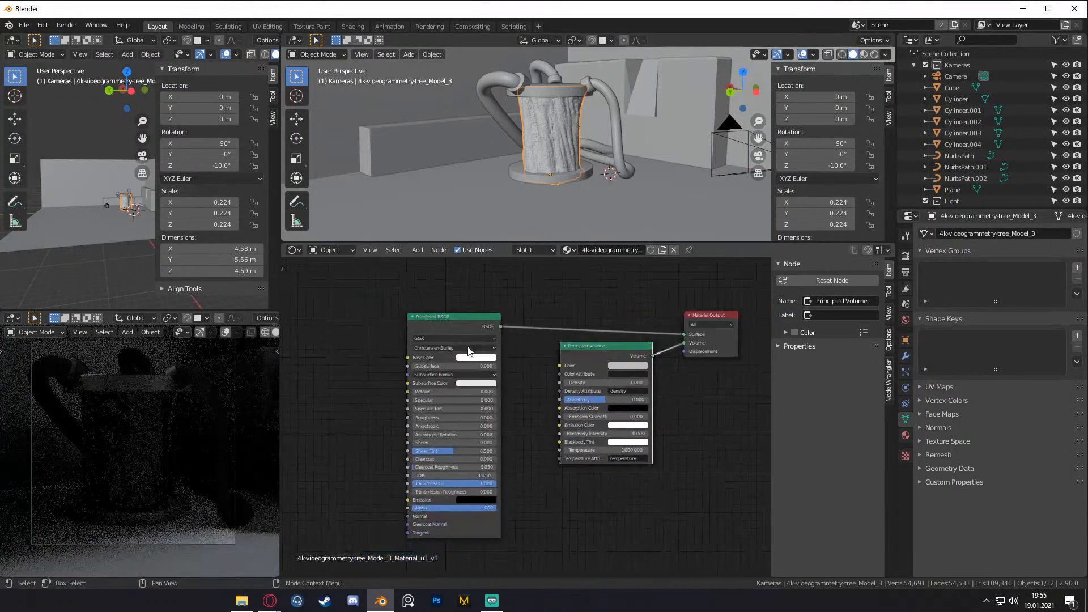
# - Space out the Principled BSDF and Principled Volume nodes and set the volume's Density to 0.2
pyautogui.moveTo(469, 320); pyautogui.dragTo(384, 320)
pyautogui.scroll(4, 445, 392)
pyautogui.moveTo(444, 391); pyautogui.dragTo(381, 402, button='middle')
pyautogui.moveTo(520, 342); pyautogui.dragTo(472, 346)
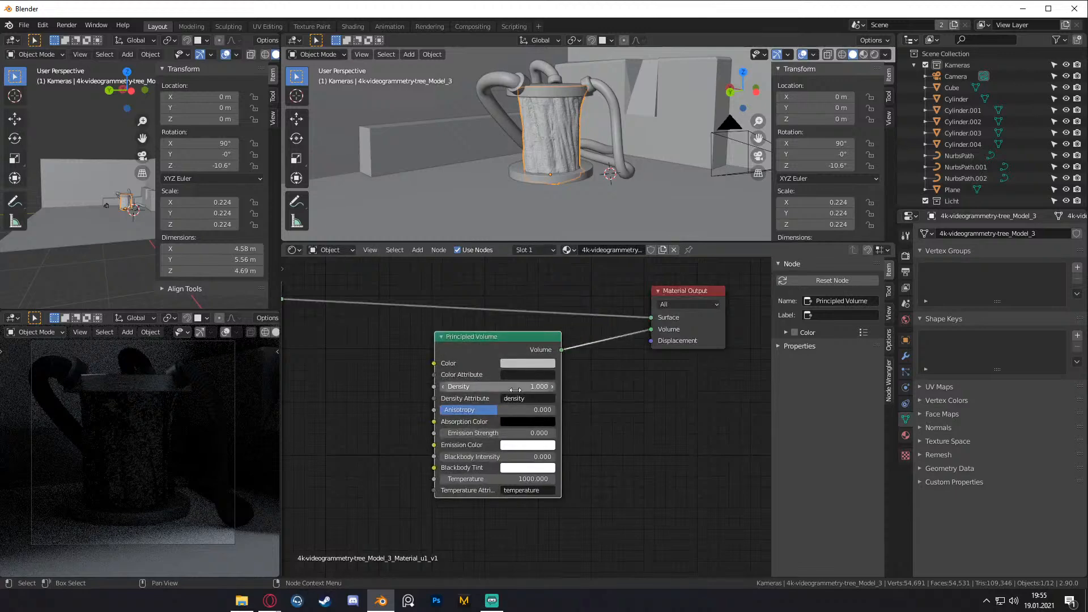
pyautogui.write('0.2')
pyautogui.press('Return')
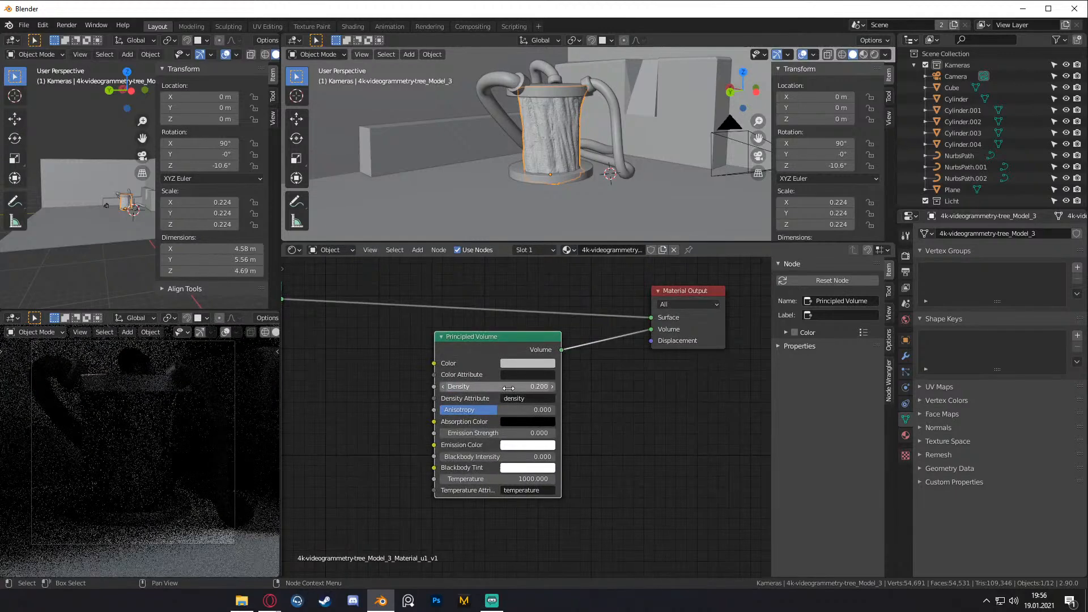
# - Set the Principled Volume's Emission Strength to 1
pyautogui.moveTo(411, 416); pyautogui.dragTo(523, 414, button='middle')
pyautogui.scroll(2, 530, 418)
pyautogui.hotkey('shift', 'a')
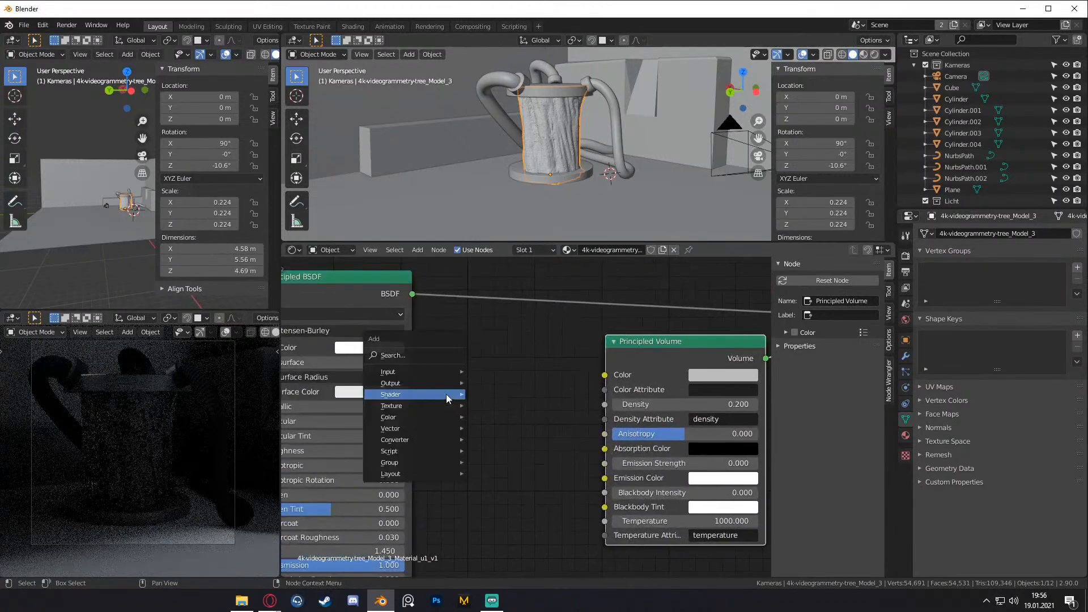
pyautogui.moveTo(416, 367)
pyautogui.moveTo(563, 453); pyautogui.dragTo(500, 444, button='middle')
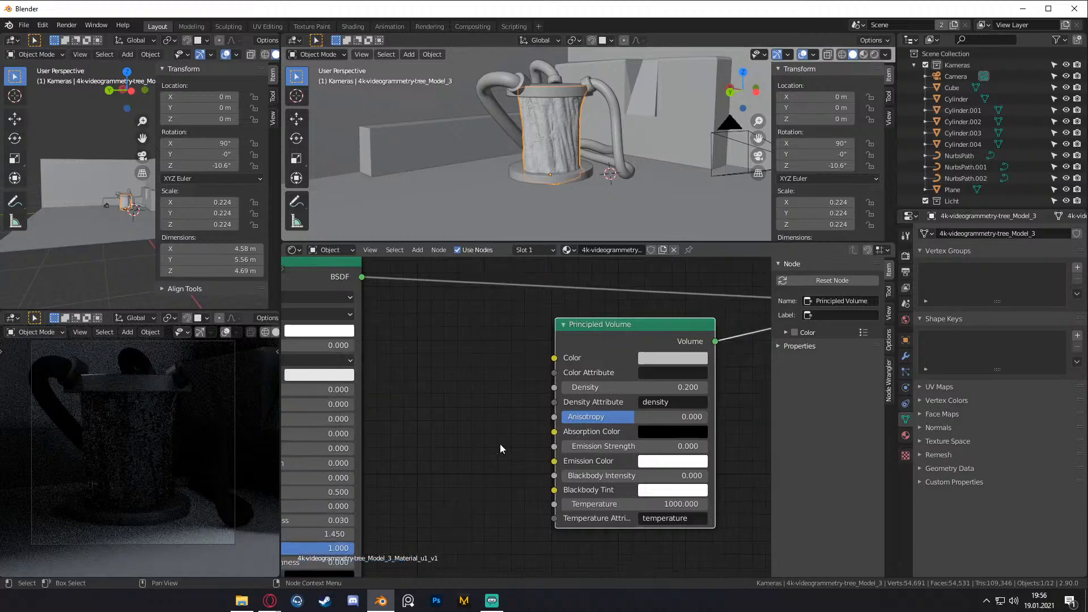
pyautogui.press('Return')
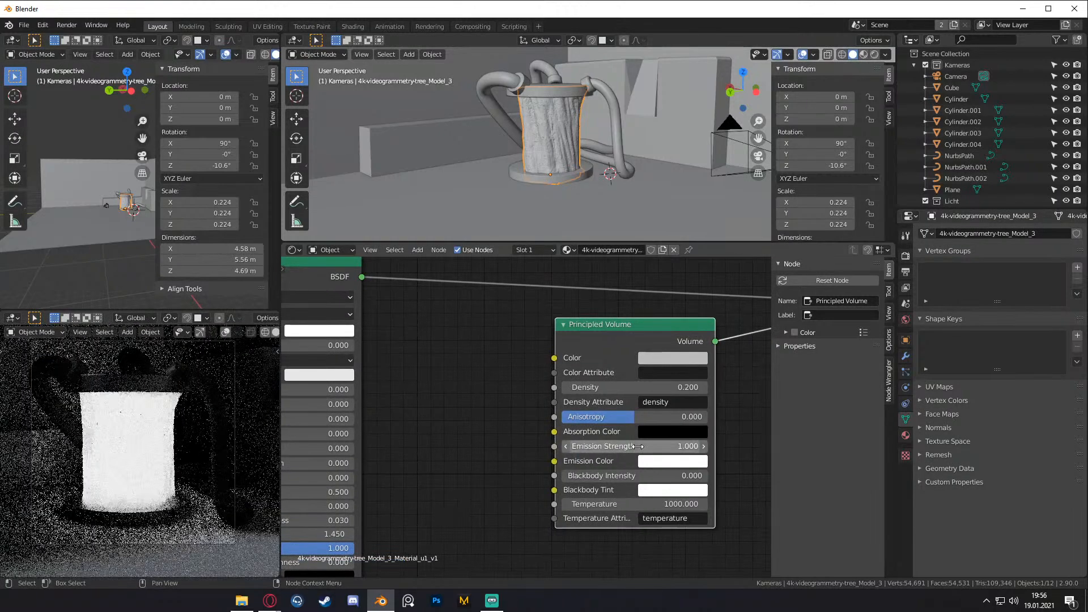
# - Change the Principled Volume's Emission Color to bright green, with hue about 0.327 and saturation about 0.824
pyautogui.click(675, 461)
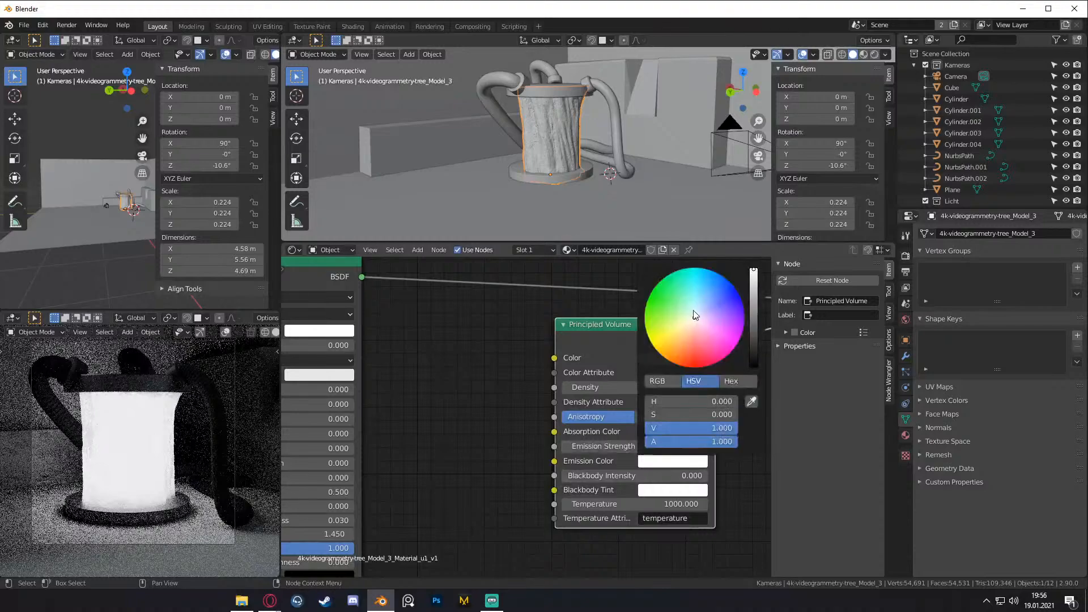
pyautogui.click(661, 298)
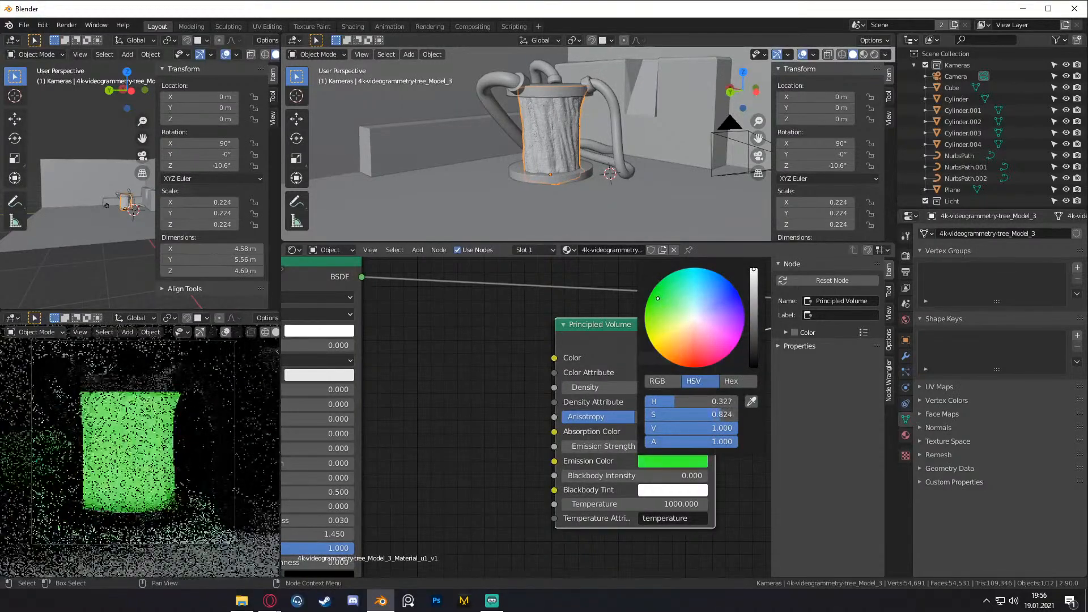
pyautogui.scroll(-5, 470, 420)
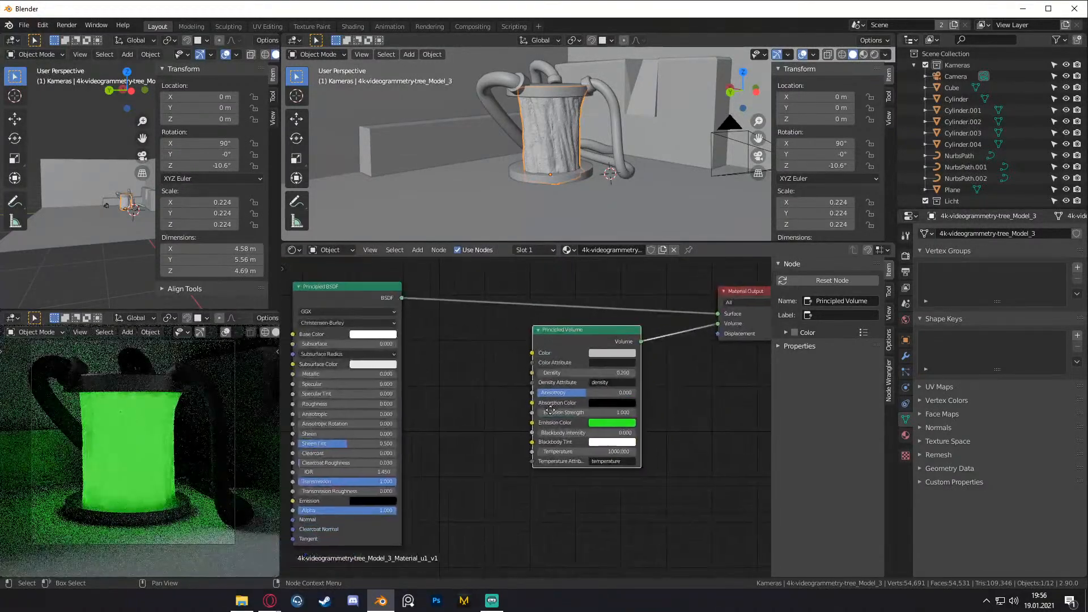
# - Try the Principled Volume's Density at 0.1 and 0.001, and set it back to 0.2
pyautogui.moveTo(448, 393); pyautogui.dragTo(543, 376, button='middle')
pyautogui.scroll(2, 569, 380)
pyautogui.scroll(-3, 436, 391)
pyautogui.scroll(1, 520, 361)
pyautogui.scroll(1, 520, 360)
pyautogui.click(530, 372)
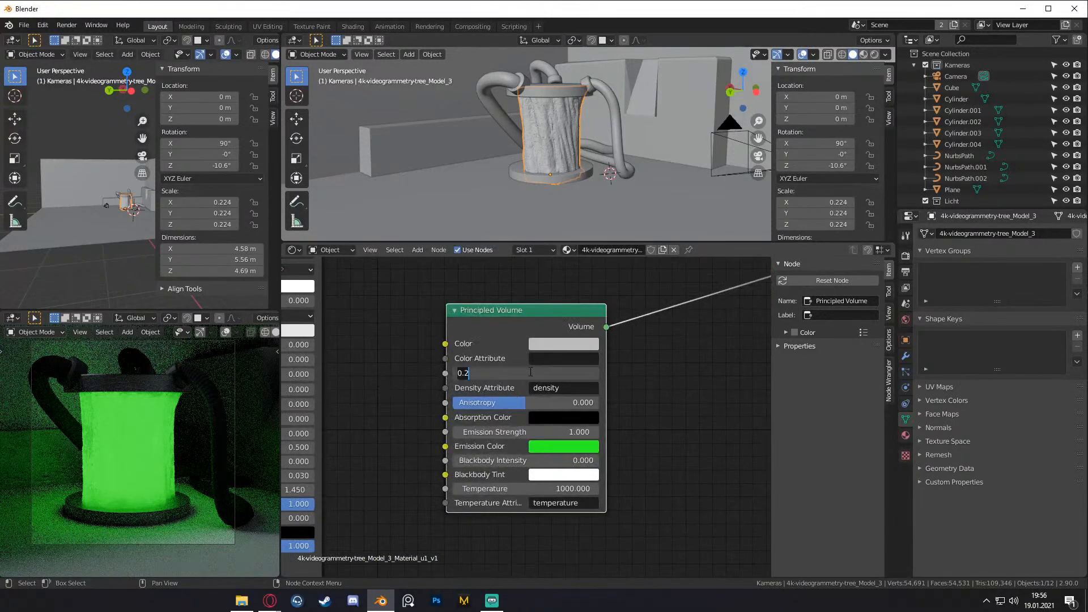
pyautogui.press('Return')
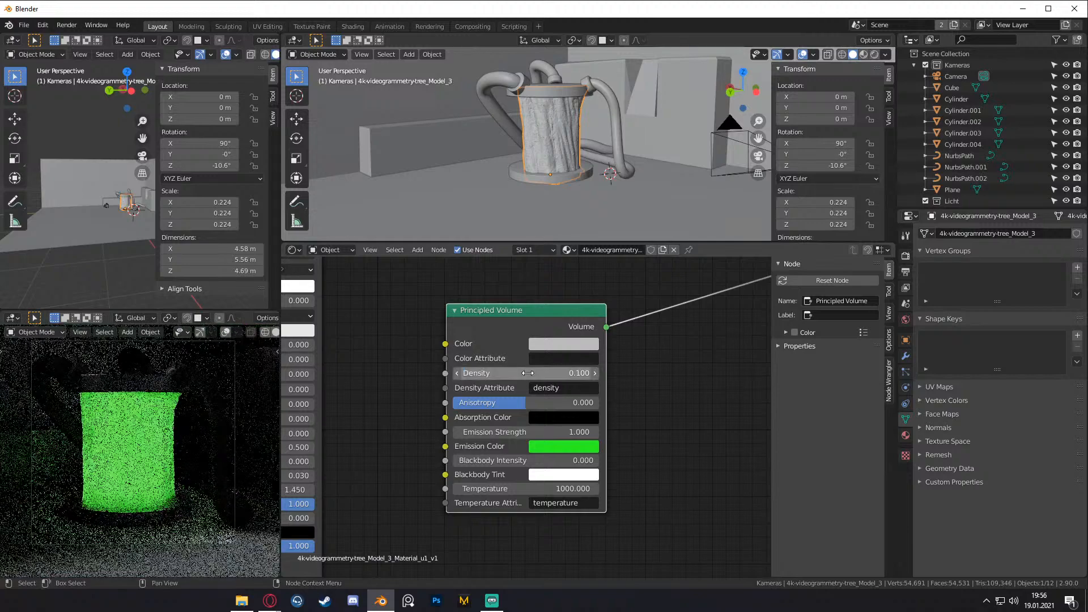
pyautogui.click(522, 374)
pyautogui.write('.00')
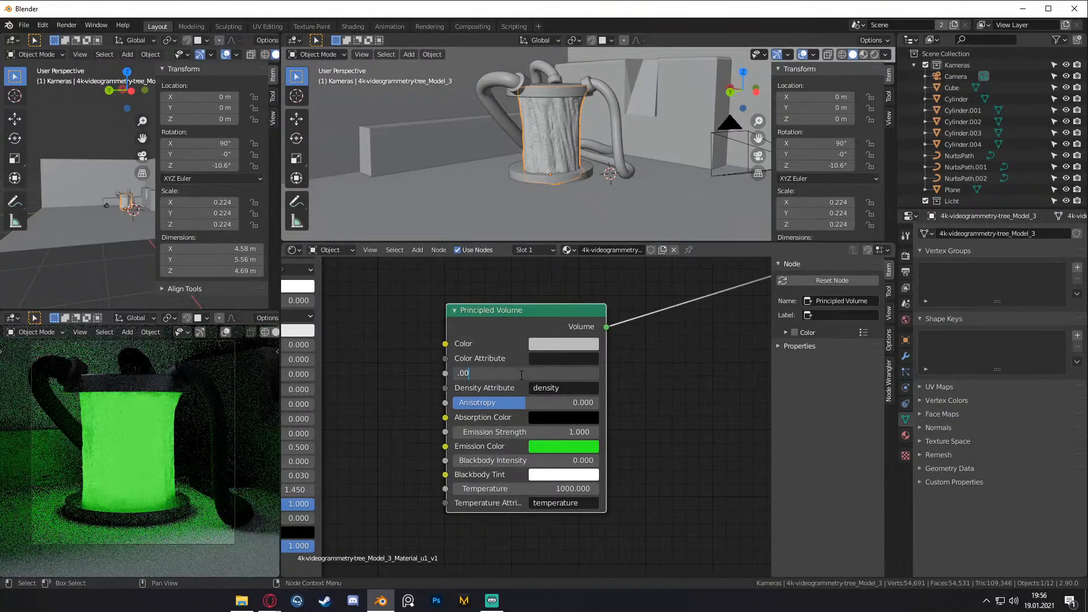
pyautogui.write('1')
pyautogui.press('Return')
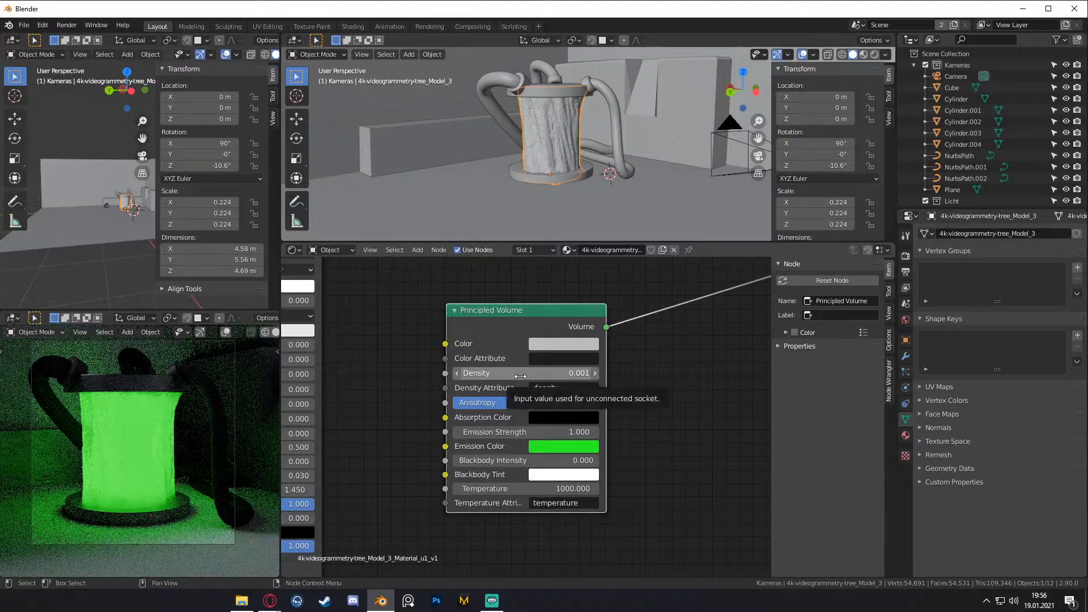
pyautogui.click(521, 374)
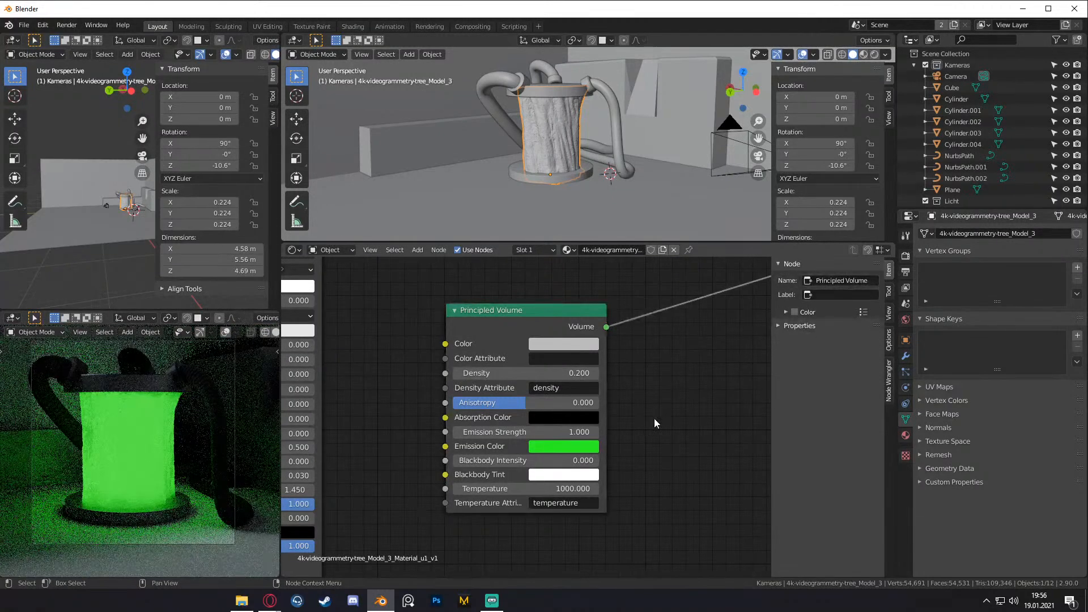
# - Move the Principled BSDF node further away from the Principled Volume node and set the volume's Density to 0.2
pyautogui.scroll(-3, 643, 389)
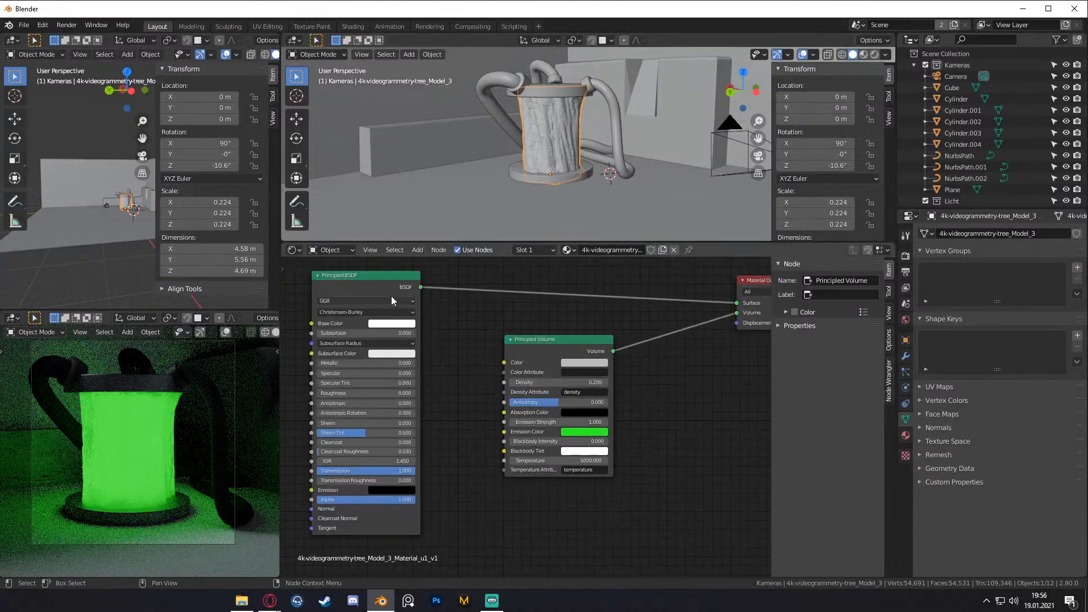
pyautogui.moveTo(391, 295); pyautogui.dragTo(286, 301)
pyautogui.scroll(1, 451, 359)
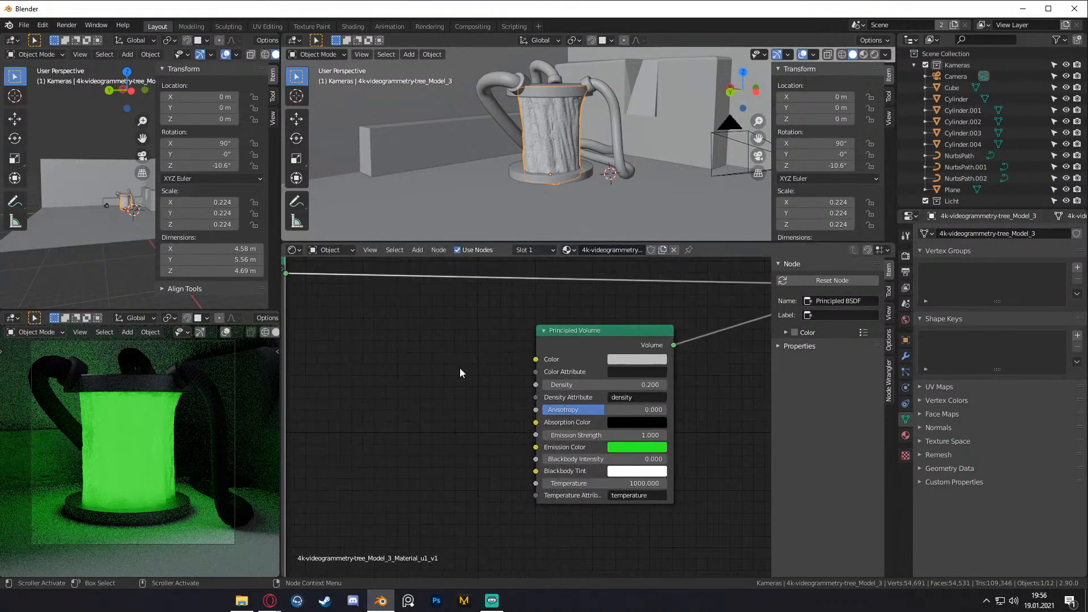
pyautogui.click(597, 385)
pyautogui.write('0.0')
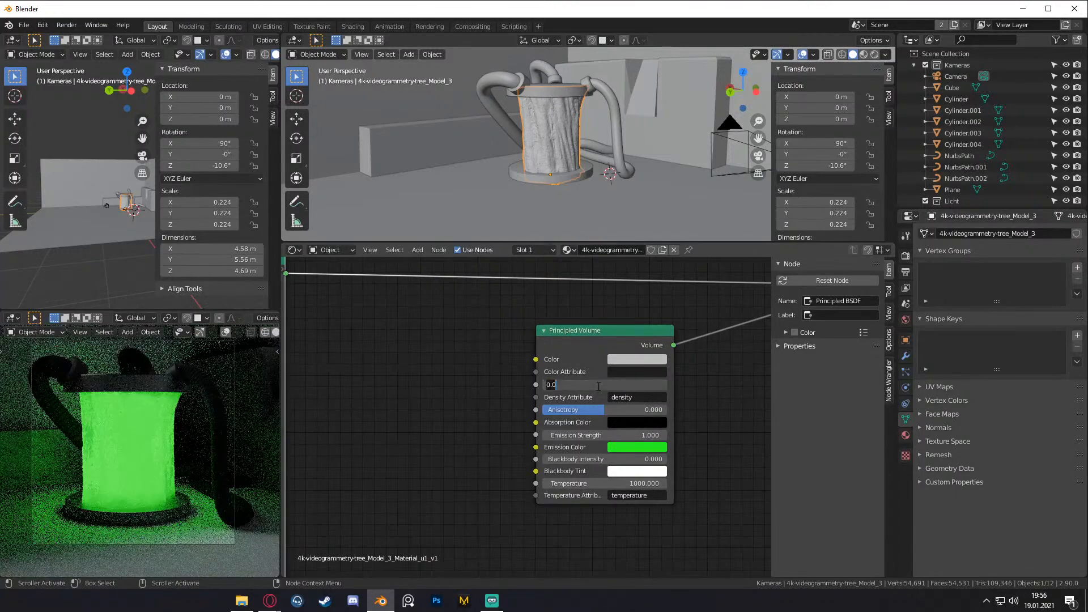
pyautogui.write('2')
pyautogui.press('Return')
pyautogui.click(732, 408)
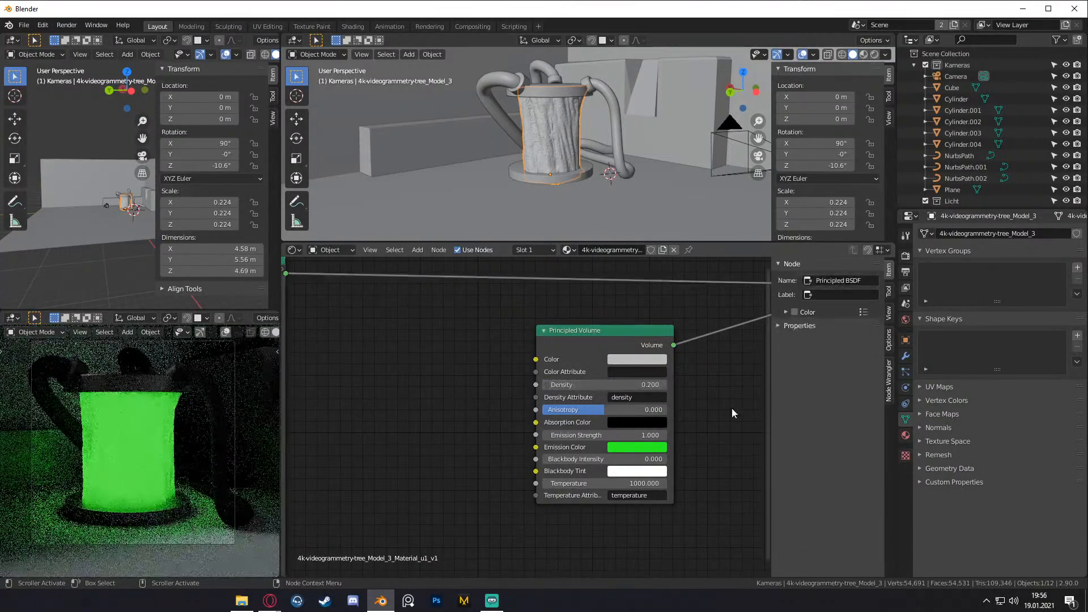
pyautogui.moveTo(736, 418); pyautogui.dragTo(699, 391, button='middle')
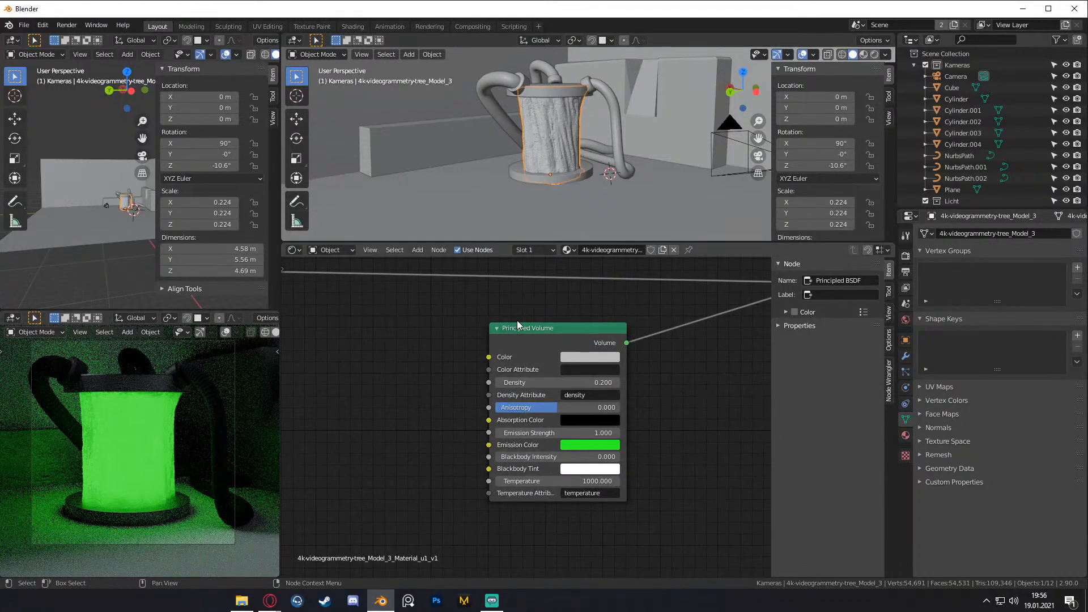
pyautogui.moveTo(688, 362); pyautogui.dragTo(651, 397, button='middle')
pyautogui.scroll(-2, 649, 398)
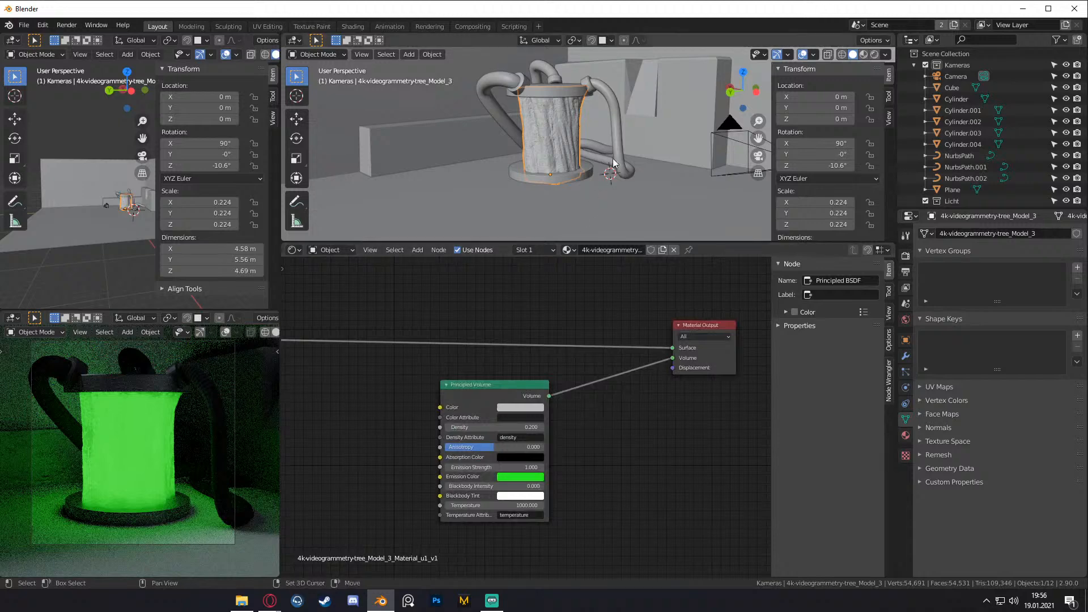
# - Snap the 3D cursor to the selected tree trunk
pyautogui.scroll(2, 608, 200)
pyautogui.moveTo(609, 199); pyautogui.dragTo(559, 170, button='middle')
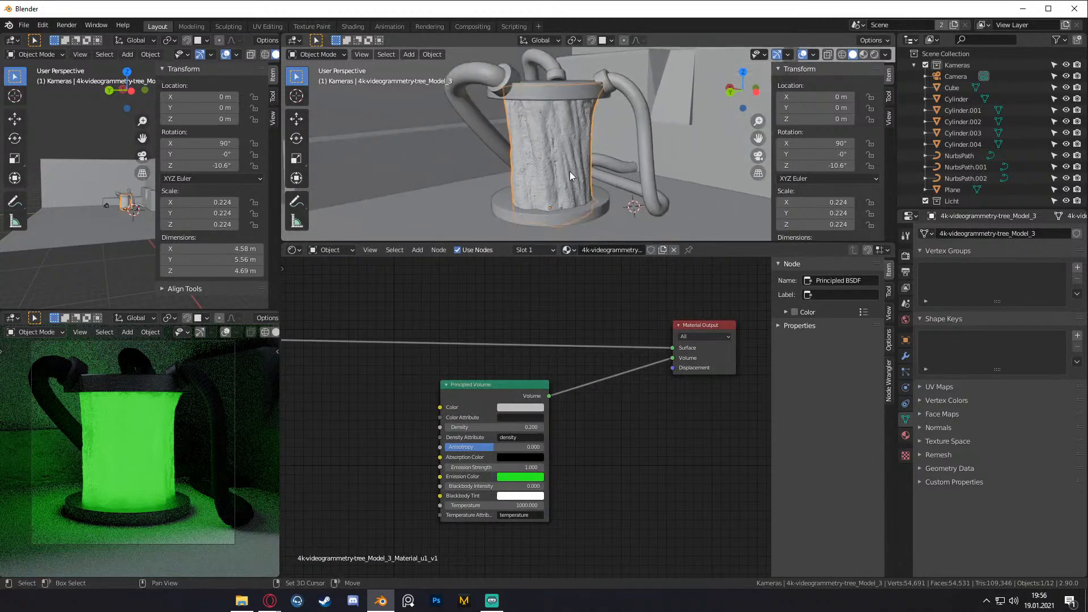
pyautogui.hotkey('shift', 's')
pyautogui.click(561, 233)
# - Try a cube inside the trunk, raised about 2.67 m along Z and scaled to about 0.75
pyautogui.hotkey('shift', 'a')
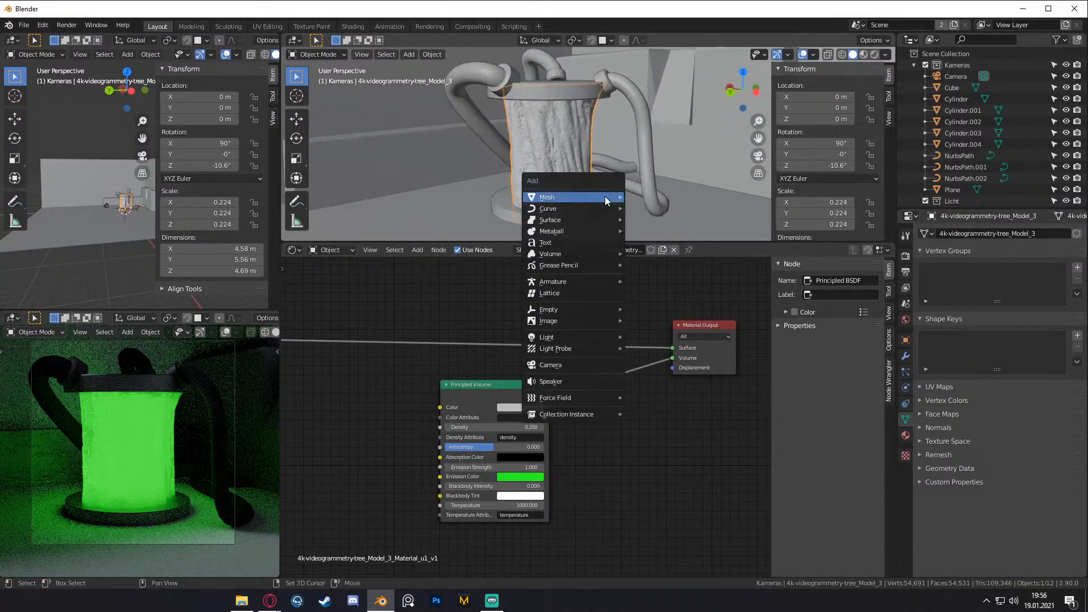
pyautogui.moveTo(604, 196)
pyautogui.click(647, 206)
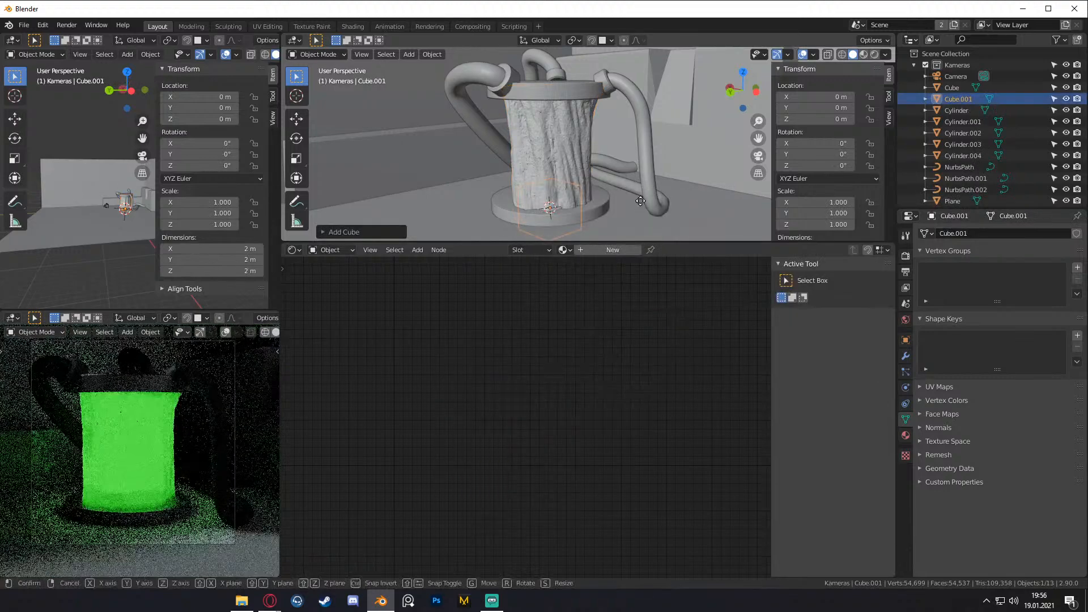
pyautogui.press('g')
pyautogui.press('z')
pyautogui.click(642, 141)
pyautogui.press('s')
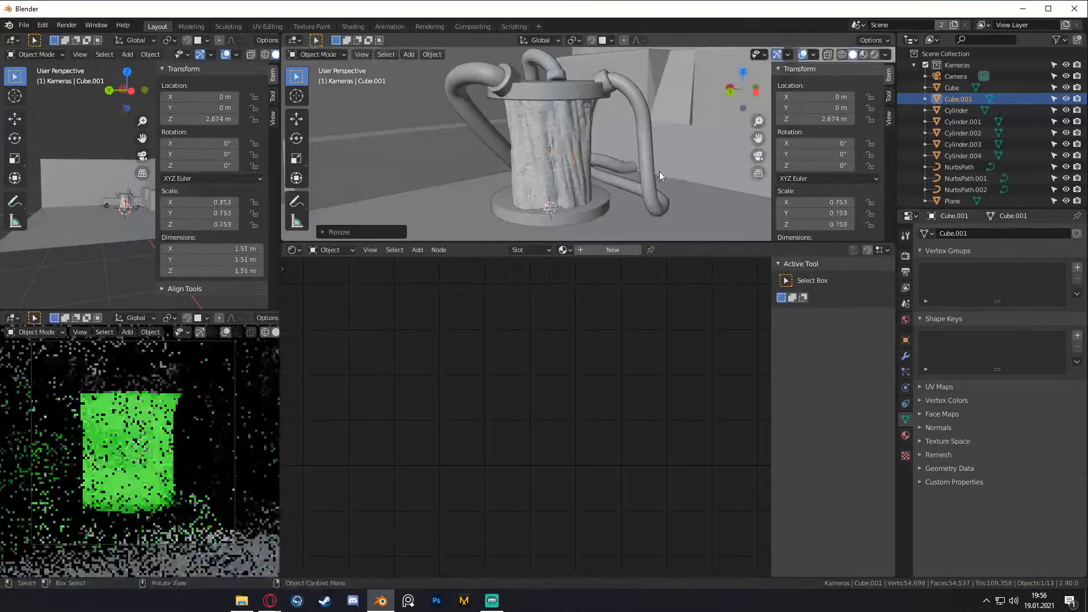
pyautogui.click(658, 171)
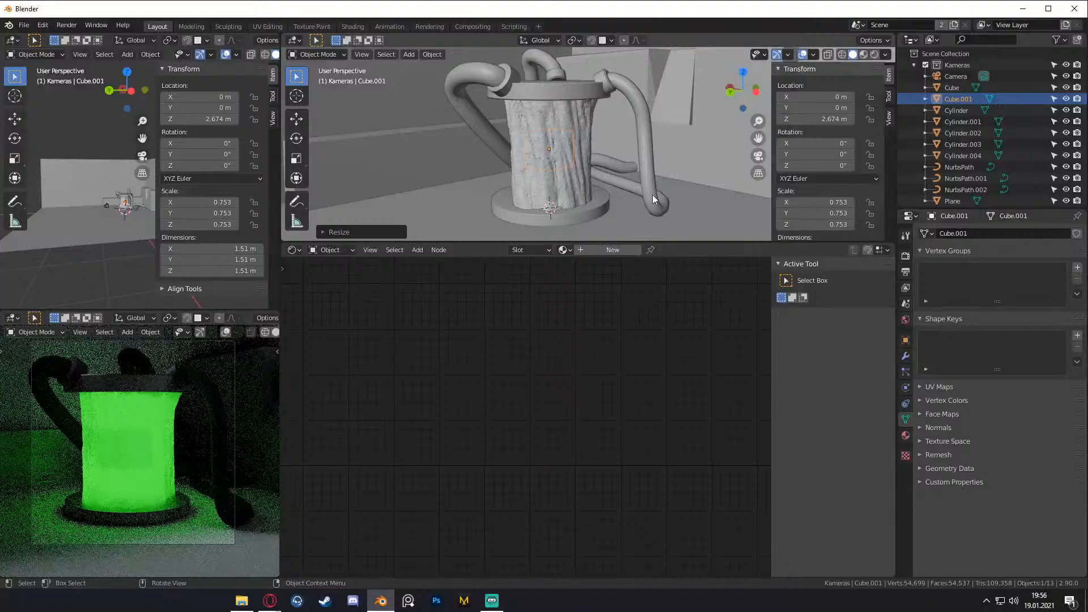
# - Give the cube inside the trunk a new material with a black Base Color, and delete the cube
pyautogui.click(607, 250)
pyautogui.click(482, 382)
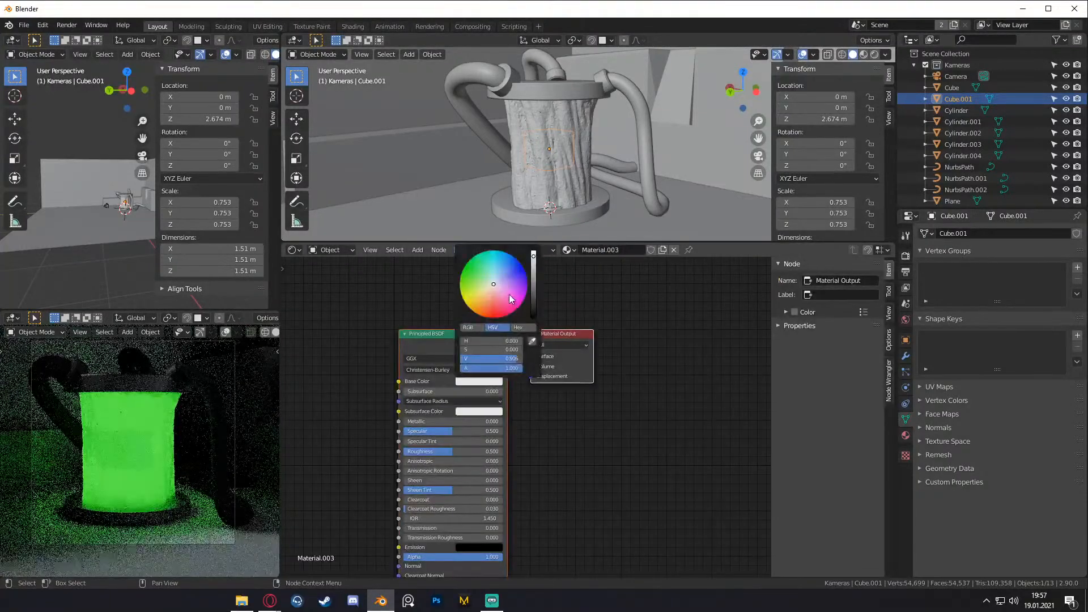
pyautogui.moveTo(535, 255); pyautogui.dragTo(536, 320)
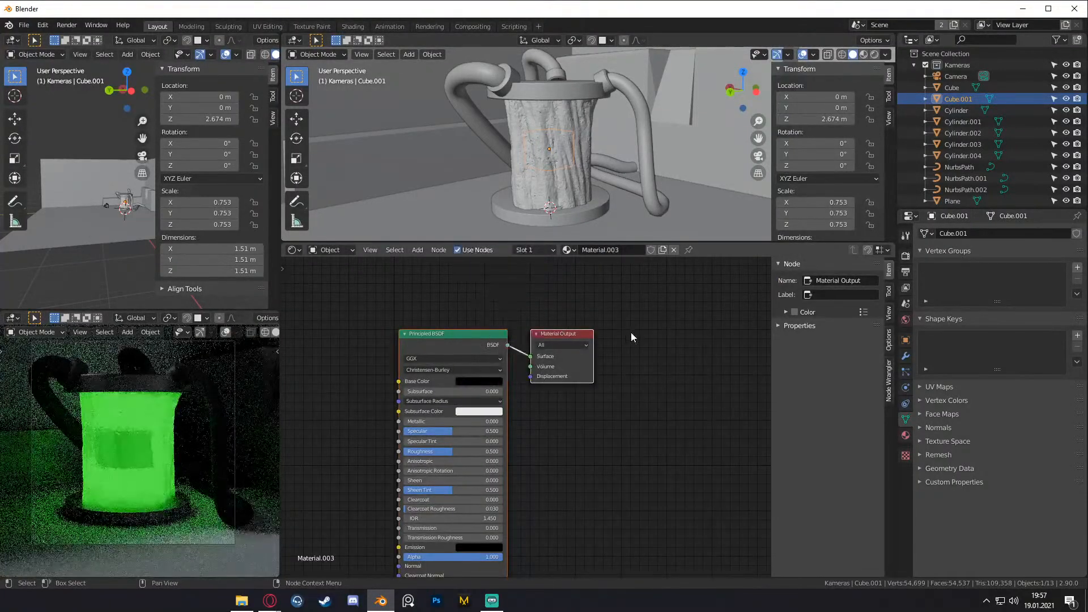
pyautogui.press('Delete')
# - Add a monkey head at the 3D cursor, rotate it about -139° around Z and raise it about 2.95 m inside the trunk
pyautogui.scroll(3, 618, 142)
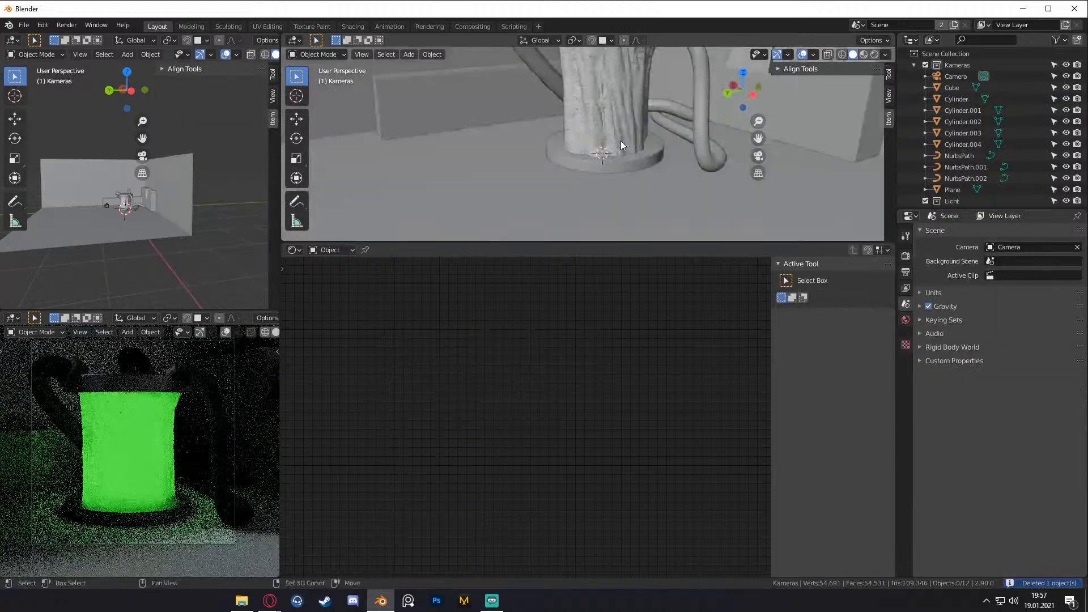
pyautogui.hotkey('shift', 'a')
pyautogui.moveTo(587, 143)
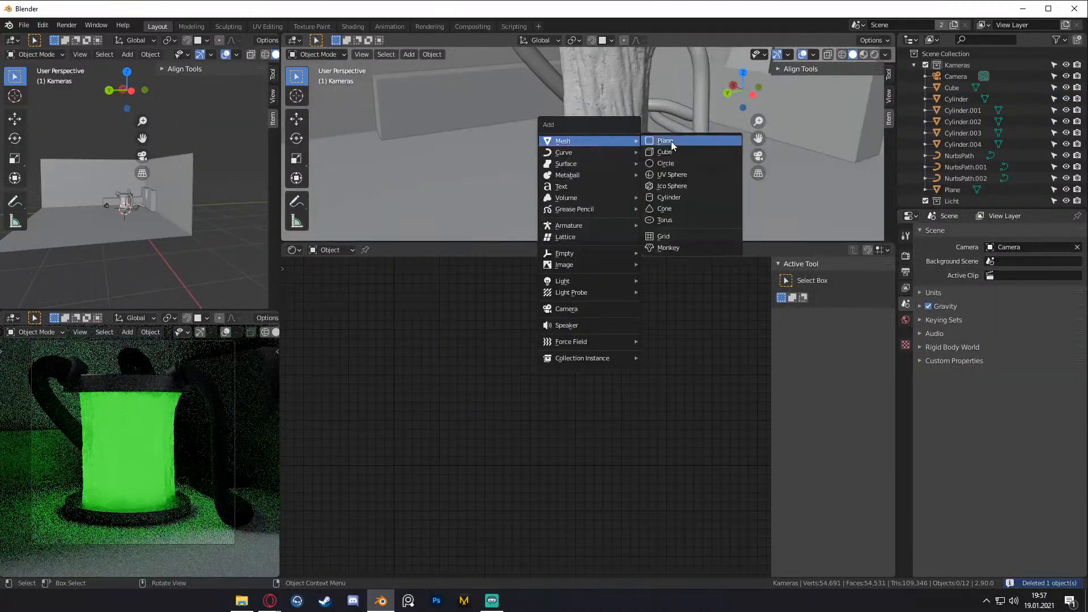
pyautogui.click(668, 248)
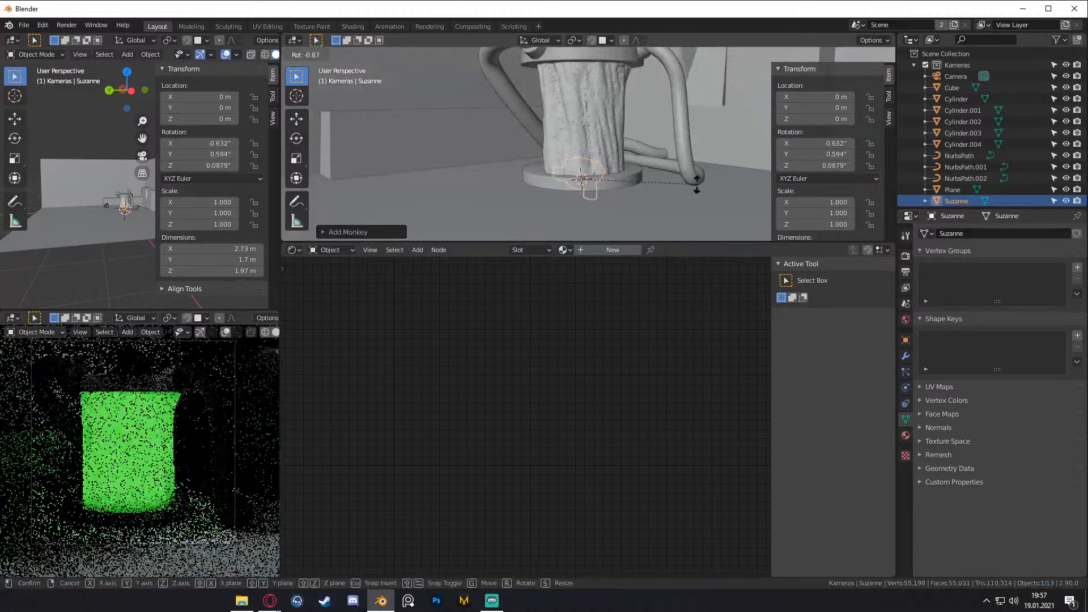
pyautogui.press('r')
pyautogui.press('z')
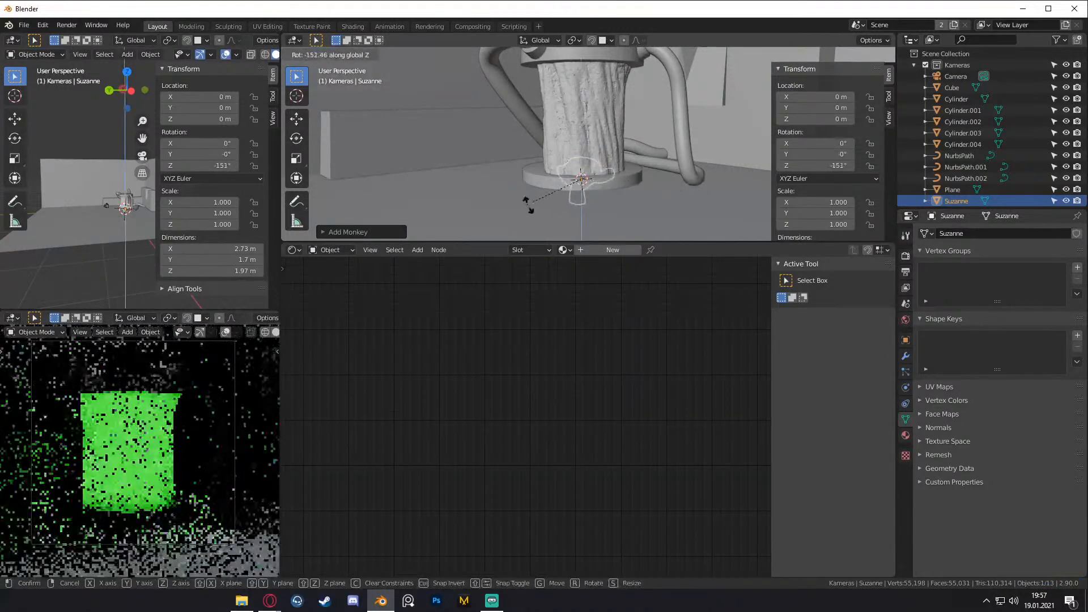
pyautogui.click(543, 209)
pyautogui.press('g')
pyautogui.press('z')
pyautogui.click(658, 139)
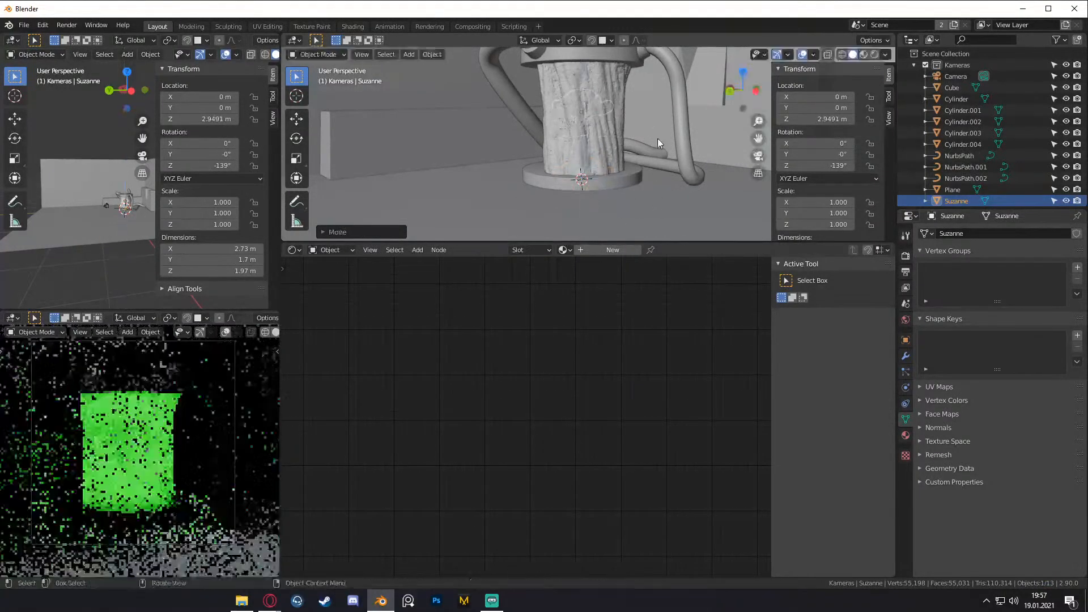
# - Tilt the monkey head to about -19° X, 4° Y and -141° Z, and add a Subdivision modifier with viewport level 3
pyautogui.scroll(6, 668, 153)
pyautogui.press('r')
pyautogui.press('r')
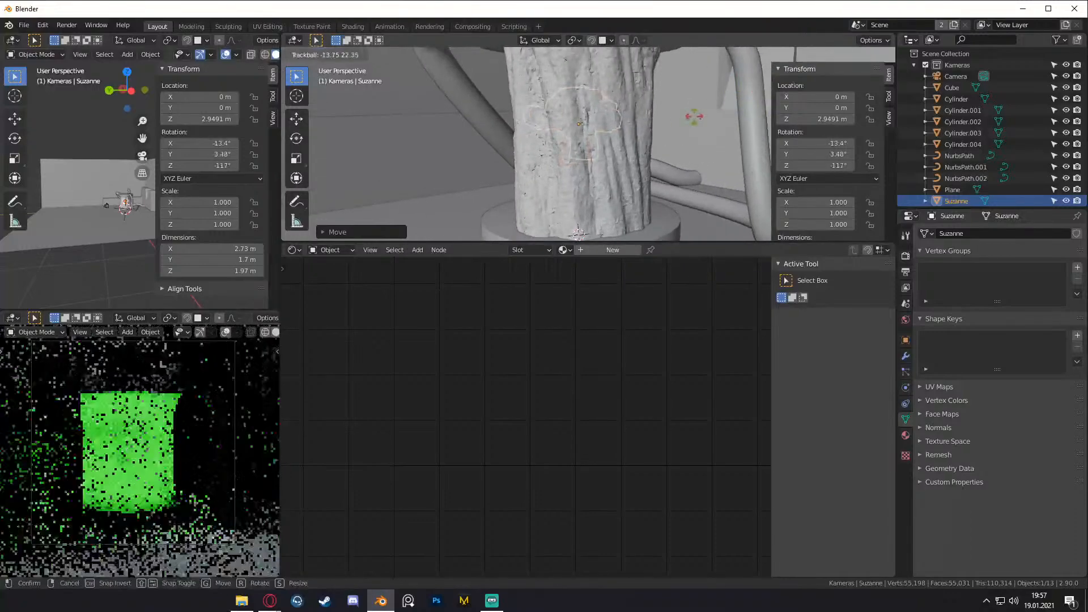
pyautogui.click(698, 125)
pyautogui.press('r')
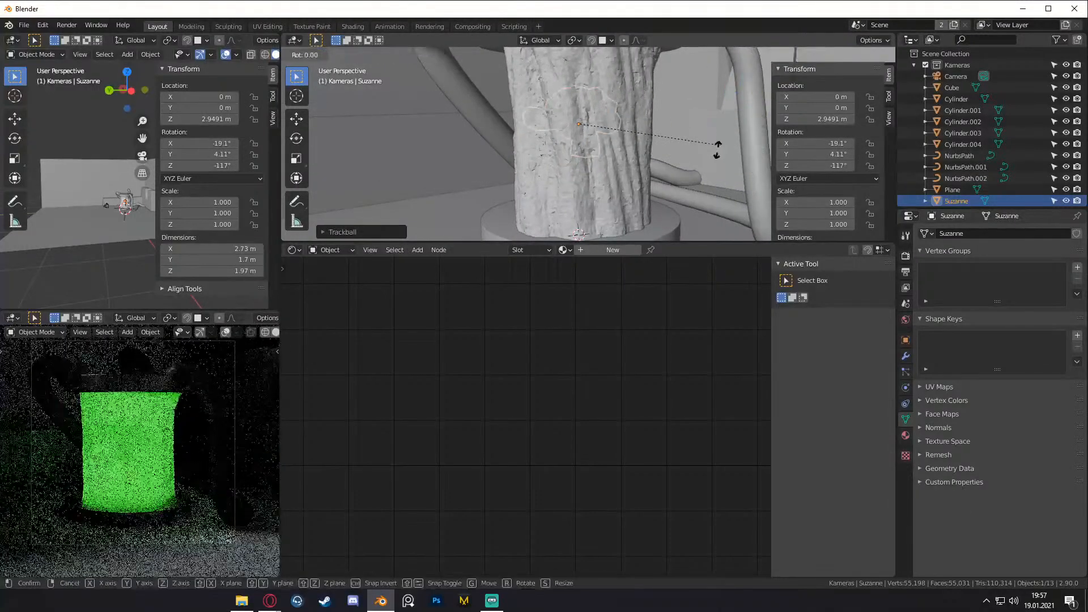
pyautogui.click(683, 179)
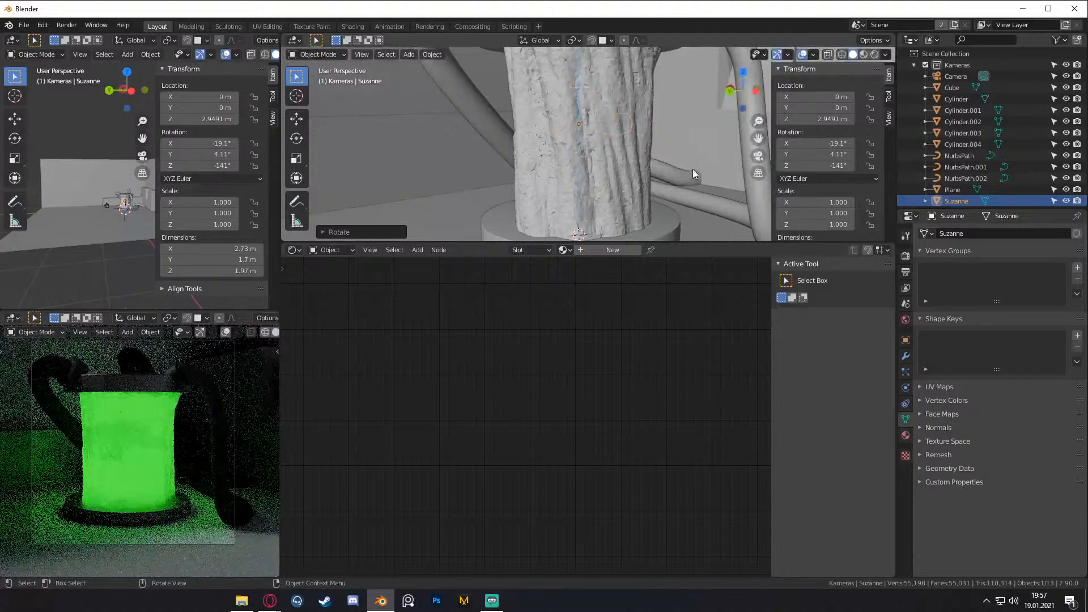
pyautogui.hotkey('ctrl', '1')
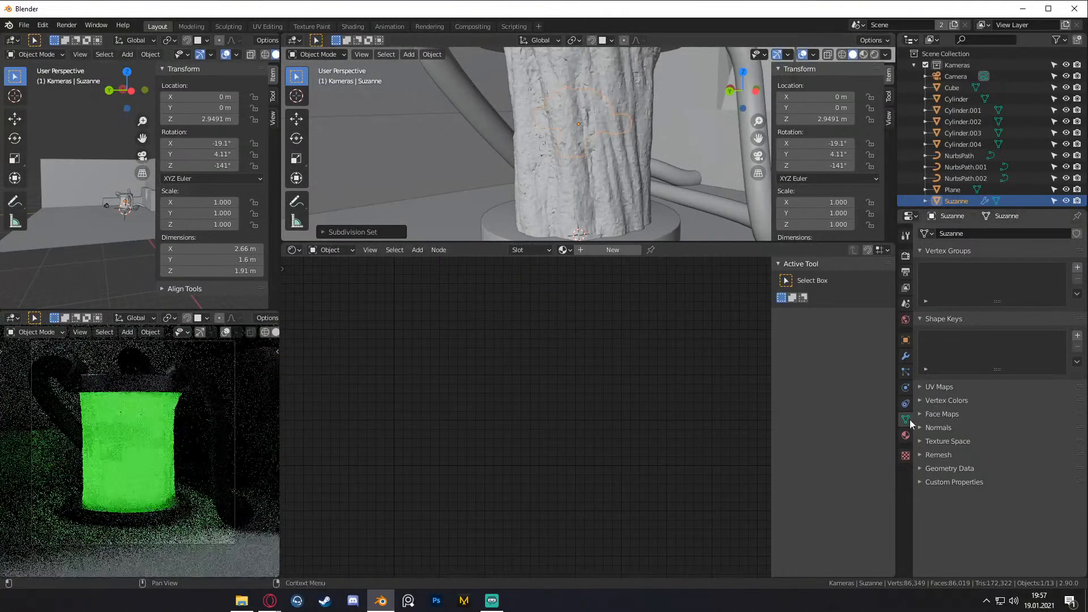
# - Hide the tree trunk in the viewport, select the monkey head and open its modifier settings
pyautogui.click(628, 172)
pyautogui.scroll(-3, 1020, 145)
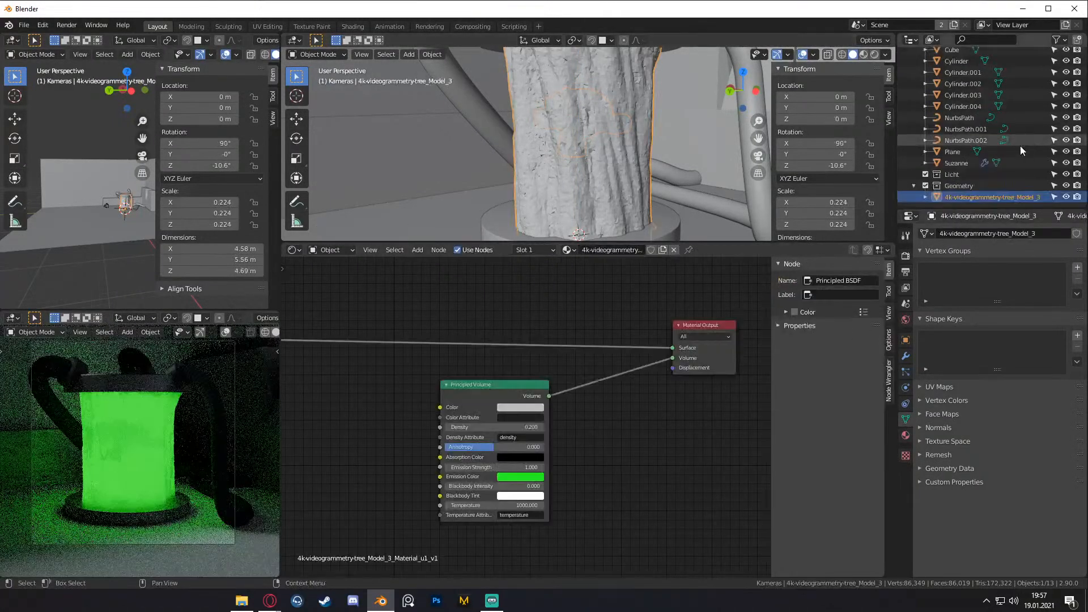
pyautogui.click(1066, 197)
pyautogui.click(575, 124)
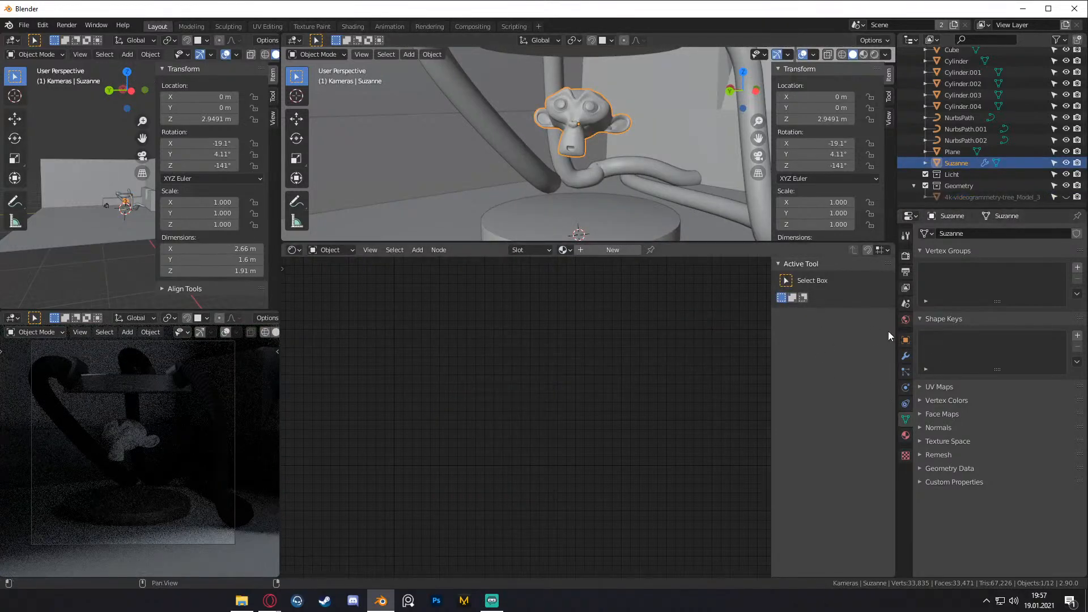
pyautogui.click(905, 357)
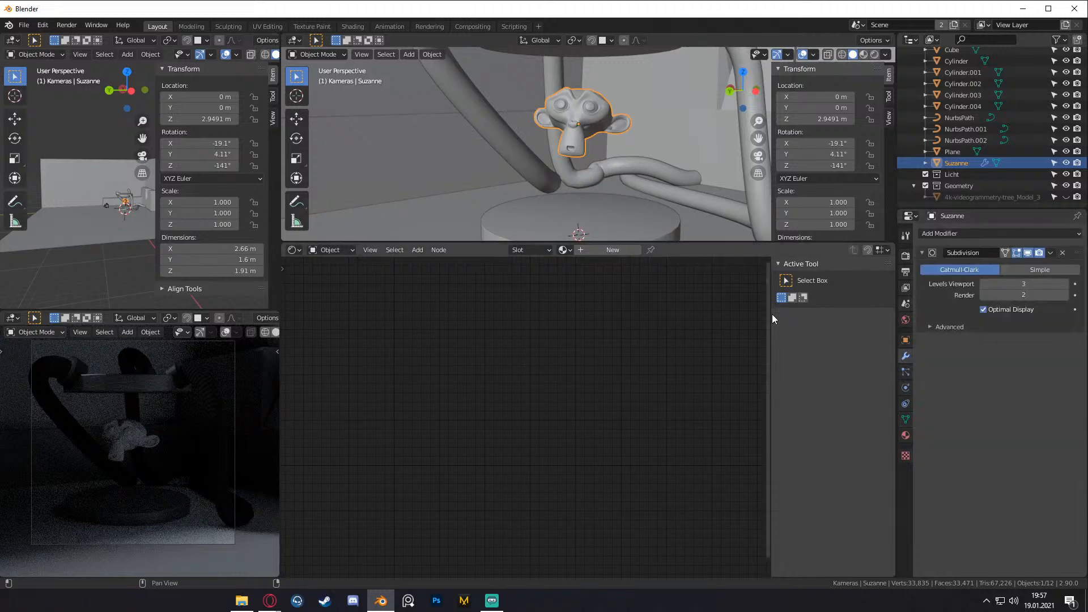
# - In Edit Mode, extrude two faces beneath the back of the monkey's head downward and scale the extruded end down
pyautogui.scroll(5, 624, 135)
pyautogui.press('Tab')
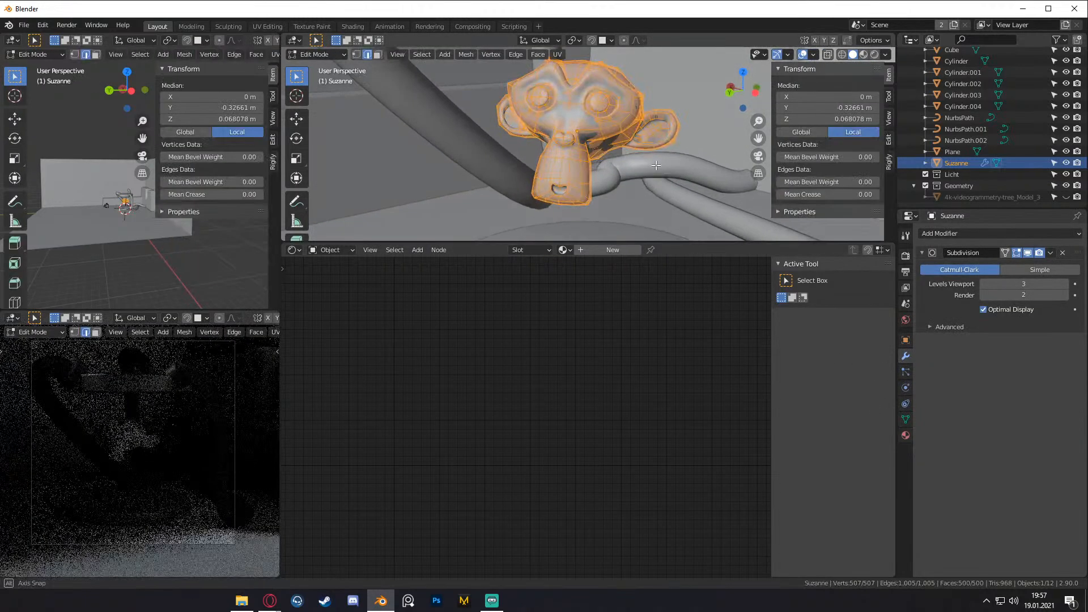
pyautogui.moveTo(640, 172); pyautogui.dragTo(708, 169, button='middle')
pyautogui.press('3')
pyautogui.click(632, 130)
pyautogui.keyDown('shift'); pyautogui.click(658, 126); pyautogui.keyUp('shift')
pyautogui.press('e')
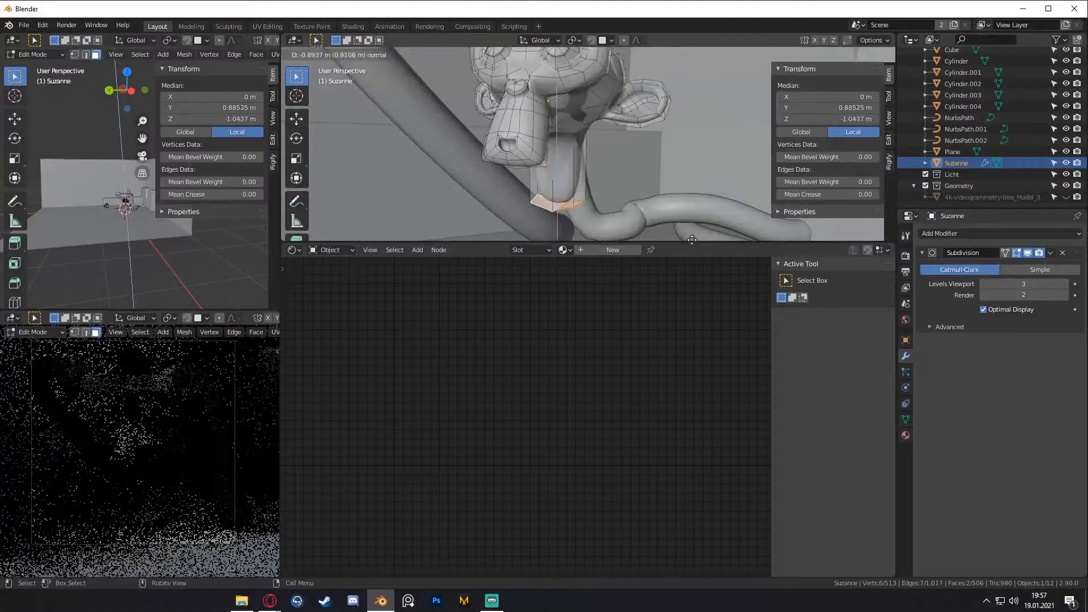
pyautogui.click(695, 113)
pyautogui.press('s')
pyautogui.click(628, 155)
# - Raise the extruded end of the monkey's body along Z and shift it horizontally to bend the body
pyautogui.keyDown('shift'); pyautogui.moveTo(628, 155); pyautogui.dragTo(676, 99, button='middle'); pyautogui.keyUp('shift')
pyautogui.press('g')
pyautogui.press('z')
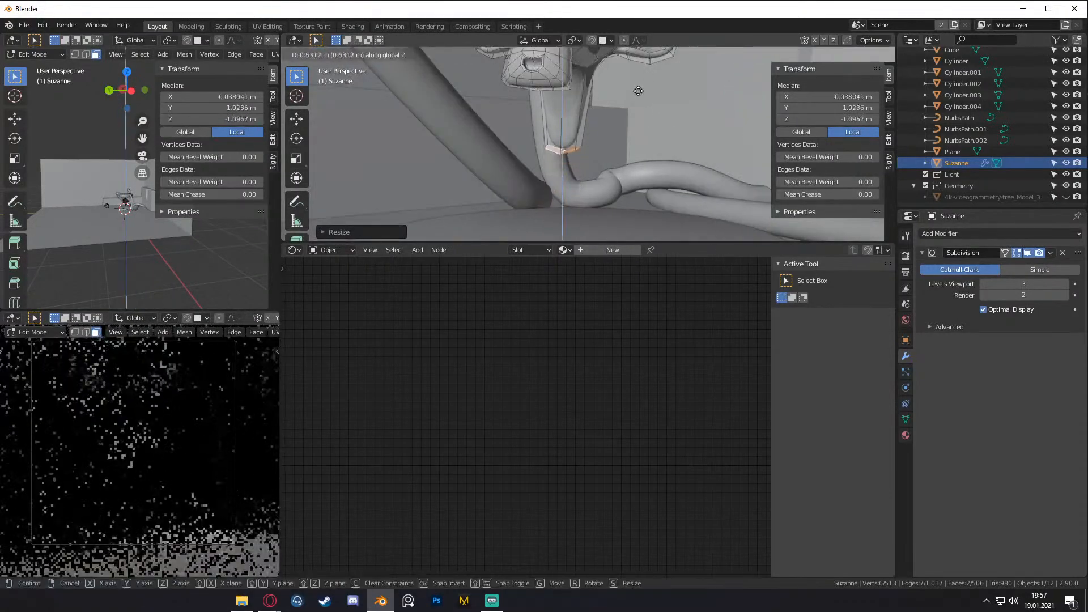
pyautogui.click(633, 86)
pyautogui.press('g')
pyautogui.hotkey('shift', 'z')
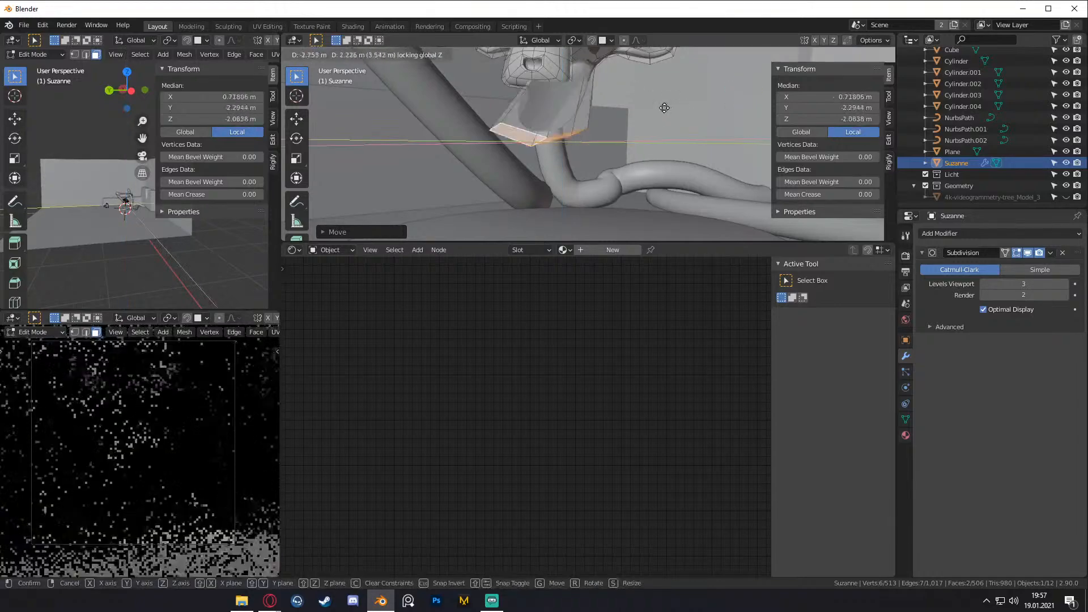
pyautogui.rightClick(670, 112)
pyautogui.moveTo(670, 111); pyautogui.dragTo(620, 157, button='middle')
pyautogui.press('g')
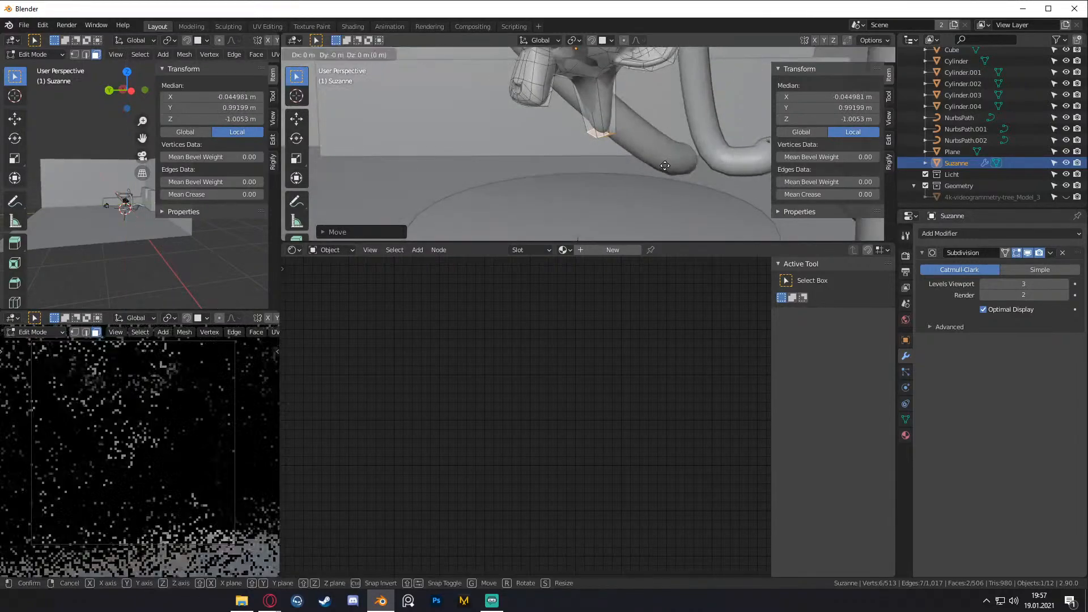
pyautogui.hotkey('shift', 'z')
pyautogui.click(634, 152)
pyautogui.moveTo(538, 145); pyautogui.dragTo(612, 140, button='middle')
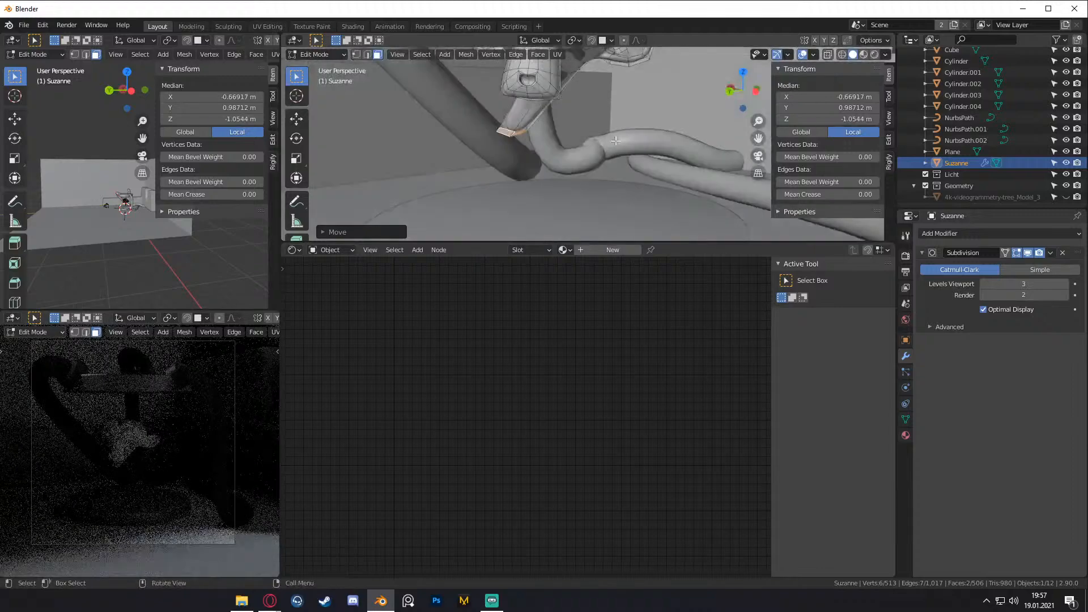
# - Extrude the end of the monkey's body once more and shift the new end horizontally to curve it
pyautogui.press('e')
pyautogui.click(646, 171)
pyautogui.press('g')
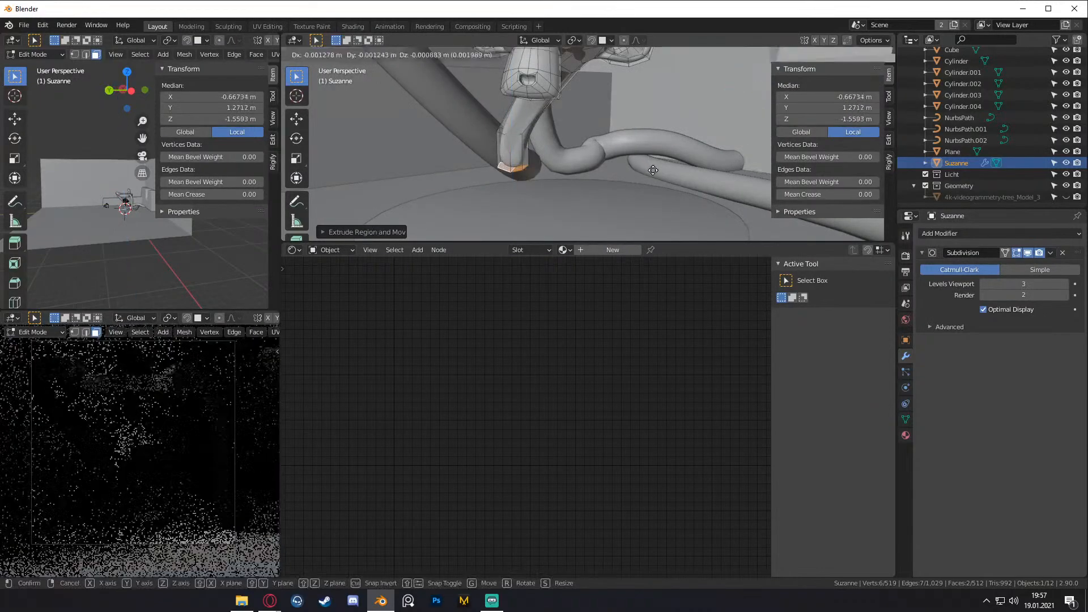
pyautogui.hotkey('shift', 'z')
pyautogui.click(717, 189)
# - Enlarge the end faces of the monkey's curved body about 1.73 times and rotate them
pyautogui.scroll(-4, 680, 181)
pyautogui.moveTo(645, 172); pyautogui.dragTo(615, 164, button='middle')
pyautogui.scroll(2, 714, 166)
pyautogui.scroll(2, 615, 164)
pyautogui.press('s')
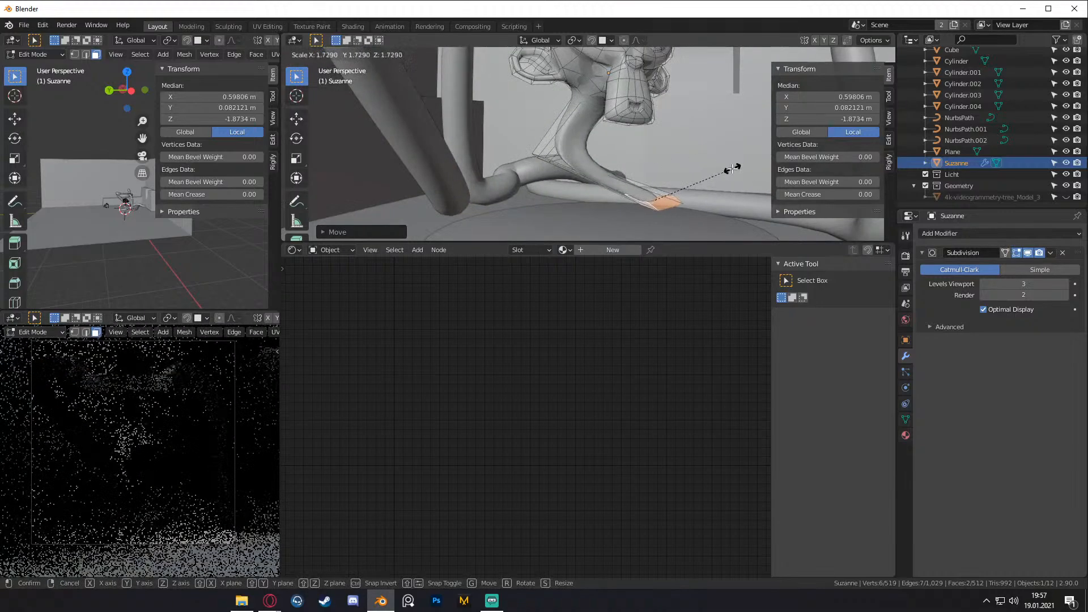
pyautogui.click(729, 168)
pyautogui.press('r')
pyautogui.click(663, 112)
# - Rescale the tip of the monkey's curved body and return to Object Mode
pyautogui.scroll(-4, 664, 122)
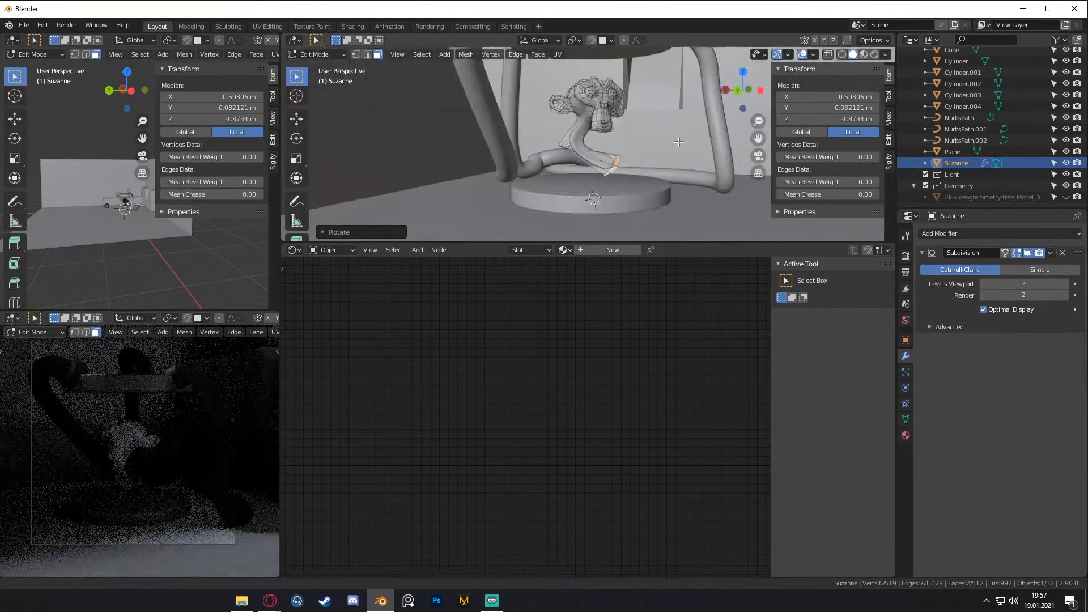
pyautogui.moveTo(718, 149); pyautogui.dragTo(607, 151, button='middle')
pyautogui.press('s')
pyautogui.click(647, 156)
pyautogui.press('Tab')
# - Make the hidden tree trunk visible again in the viewport
pyautogui.scroll(2, 647, 156)
pyautogui.scroll(-3, 601, 153)
pyautogui.scroll(3, 617, 151)
pyautogui.scroll(-2, 628, 138)
pyautogui.scroll(3, 627, 147)
pyautogui.scroll(-3, 638, 151)
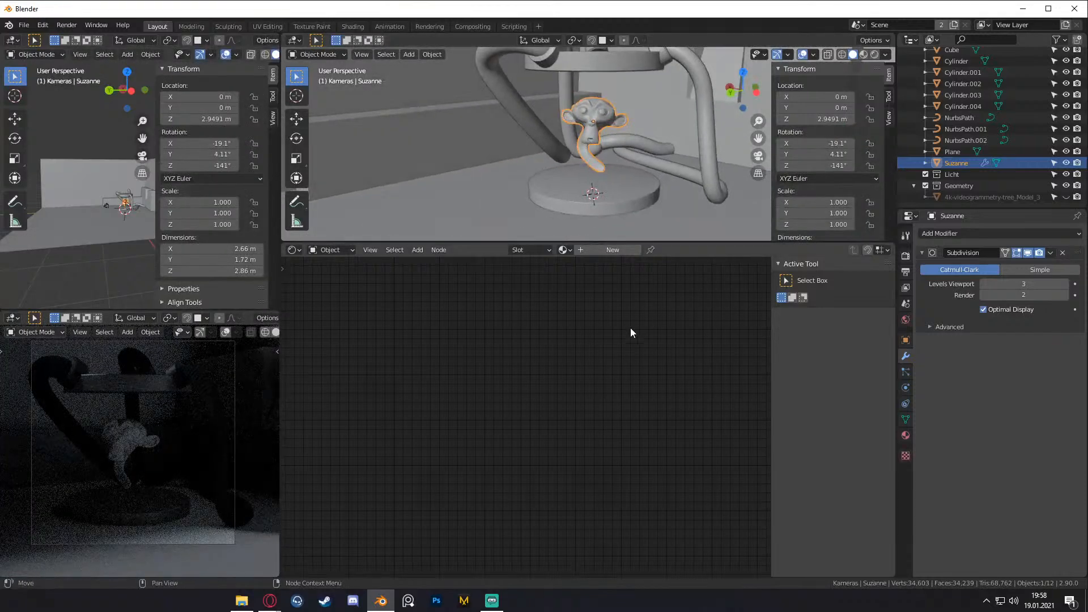
pyautogui.click(1066, 197)
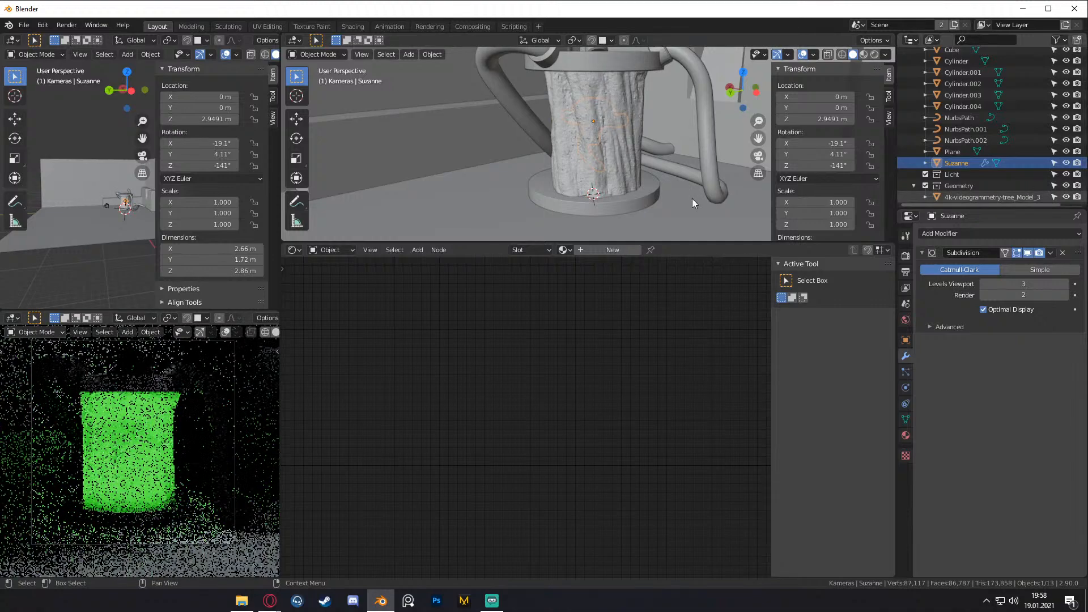
# - Create a new material for the monkey and name it Mokey
pyautogui.click(599, 249)
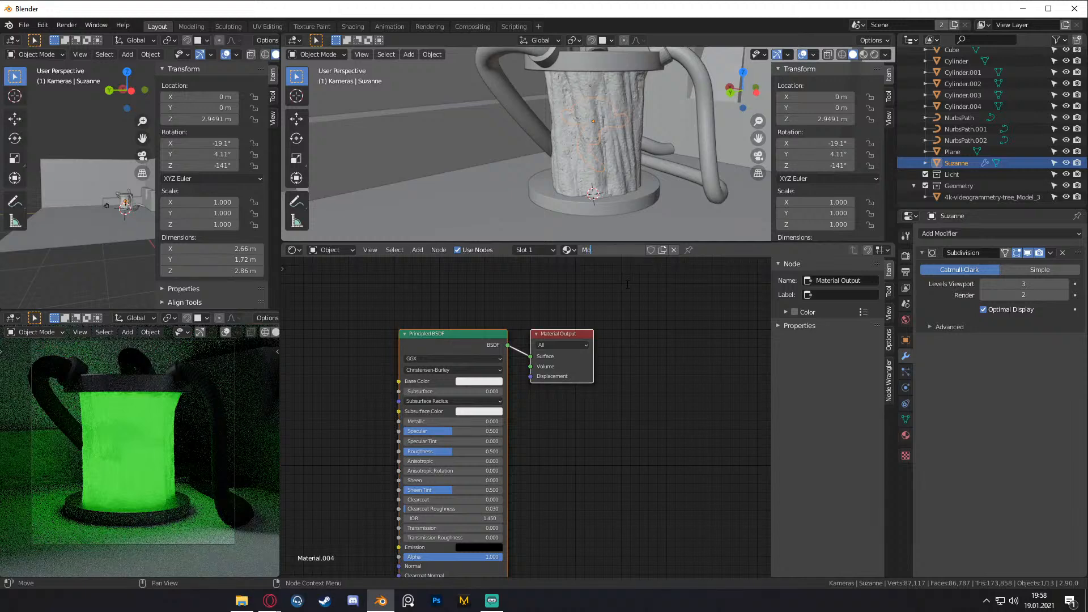
pyautogui.press('Return')
pyautogui.scroll(2, 580, 424)
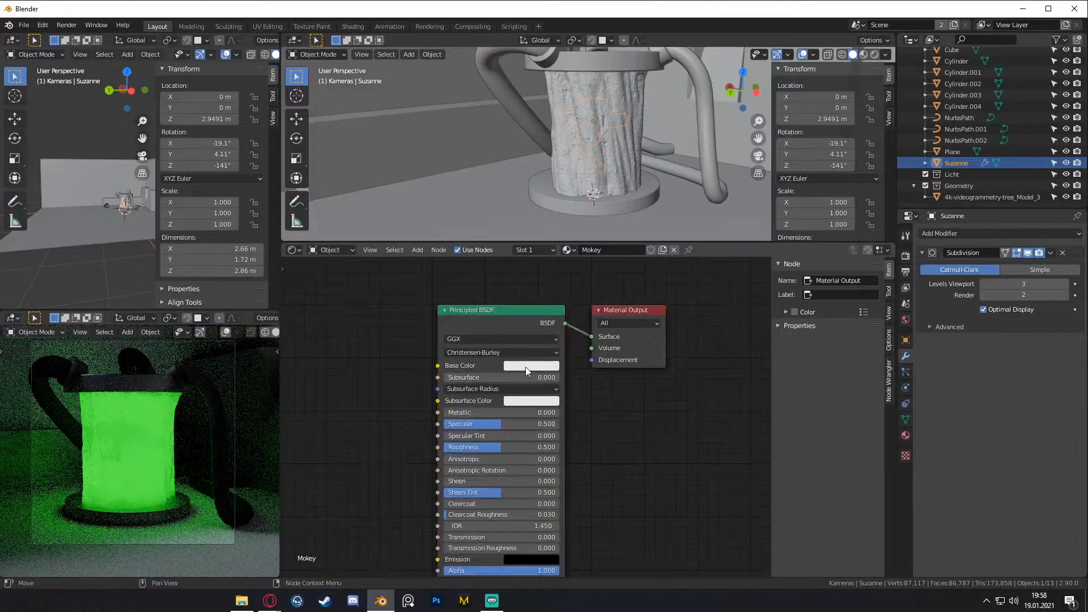
# - Set the Mokey material's base color to black and its roughness to 1.000 on the Principled BSDF node
pyautogui.click(526, 366)
pyautogui.moveTo(595, 244); pyautogui.dragTo(595, 291)
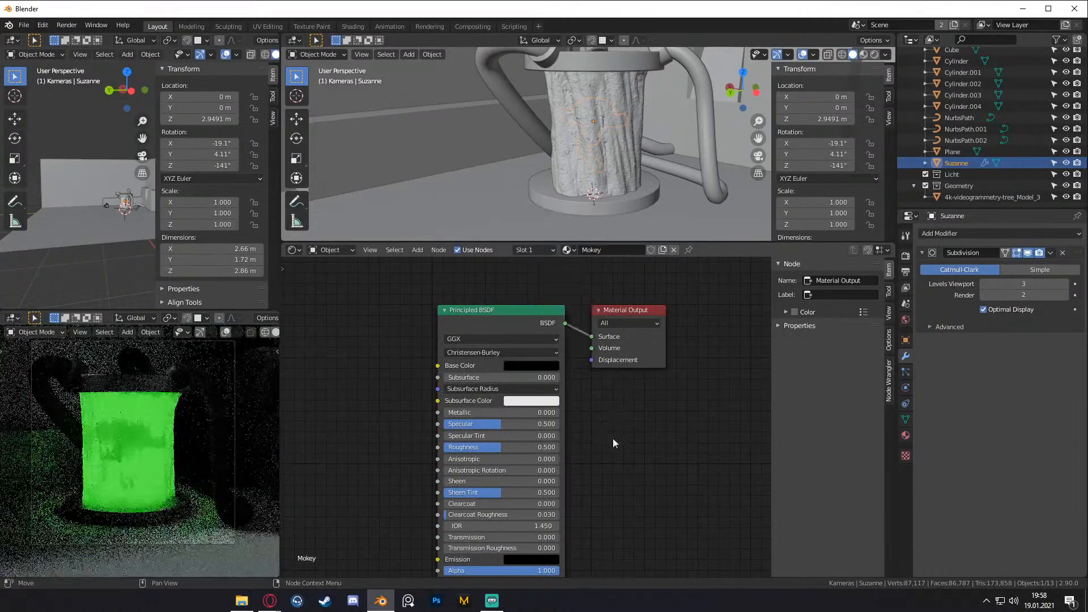
pyautogui.moveTo(500, 345); pyautogui.dragTo(457, 332)
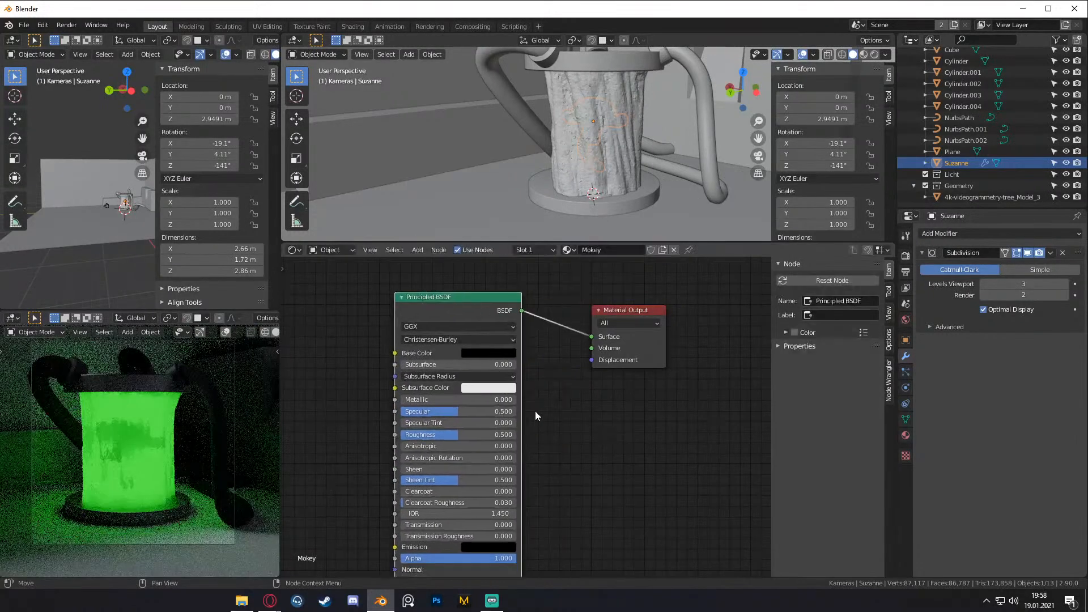
pyautogui.moveTo(456, 433); pyautogui.dragTo(487, 410, button='middle')
pyautogui.moveTo(486, 412); pyautogui.dragTo(547, 412)
pyautogui.scroll(-1, 573, 418)
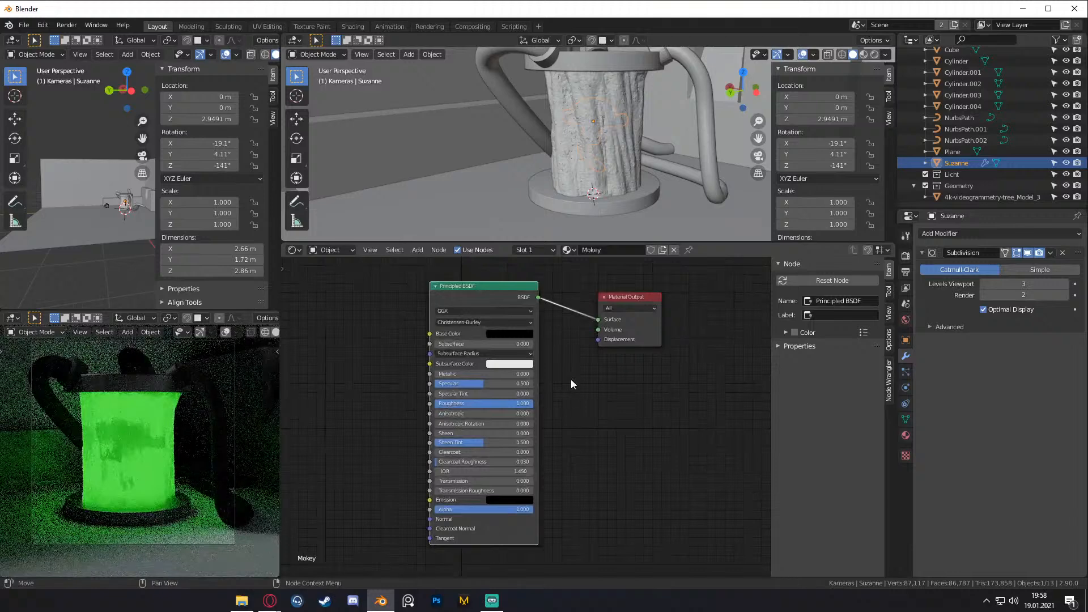
pyautogui.scroll(3, 563, 412)
pyautogui.scroll(-2, 598, 428)
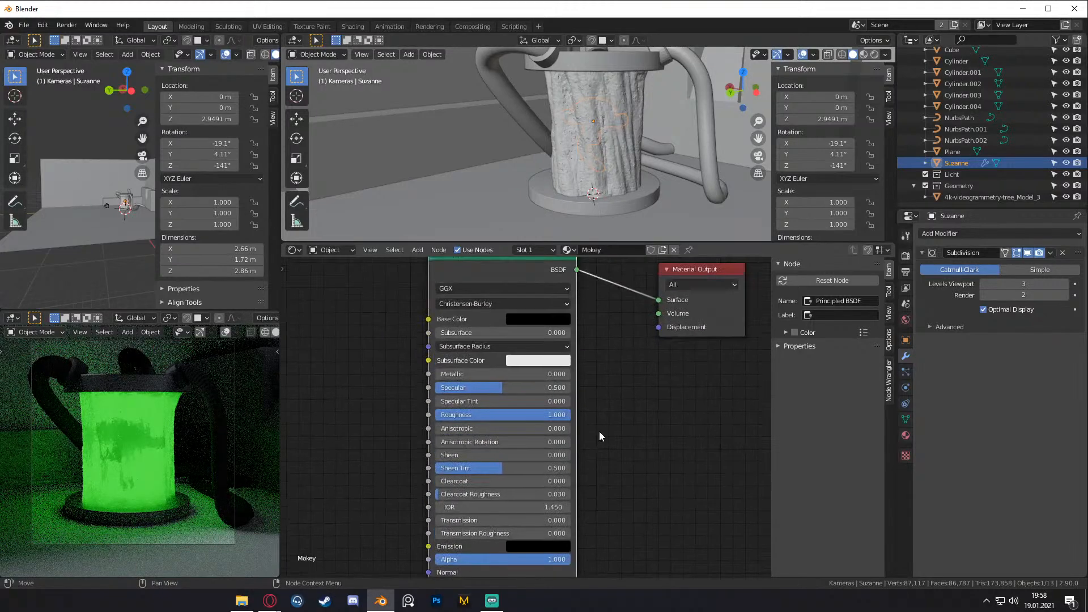
pyautogui.scroll(1, 607, 404)
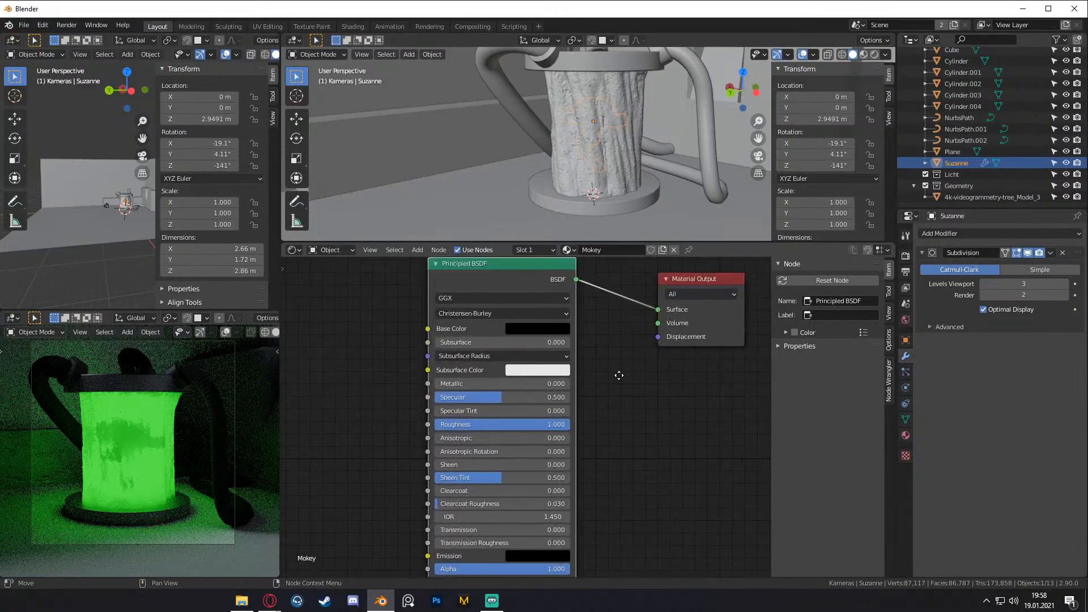
pyautogui.click(542, 375)
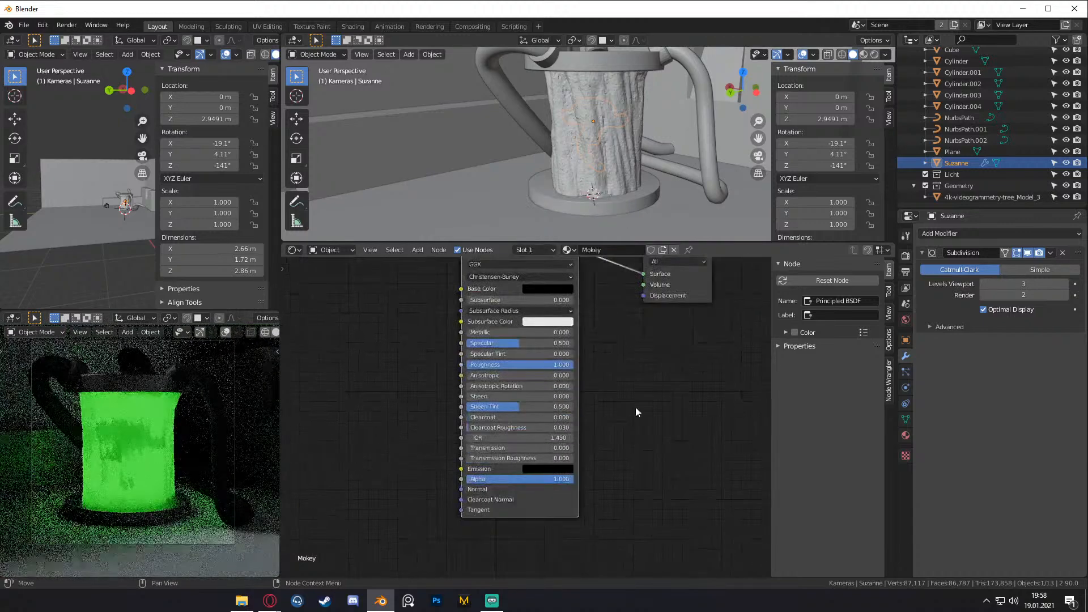
# - On the tree model's Principled Volume node, try emission strengths of 0.2 and 0.3, and settle on 0.7
pyautogui.click(626, 195)
pyautogui.scroll(2, 686, 407)
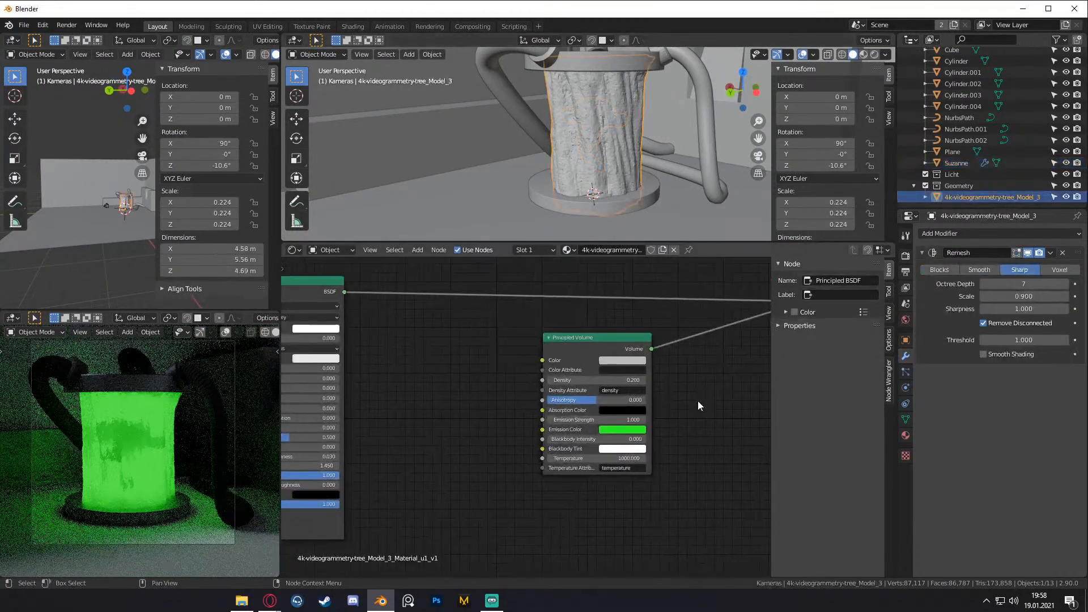
pyautogui.click(548, 425)
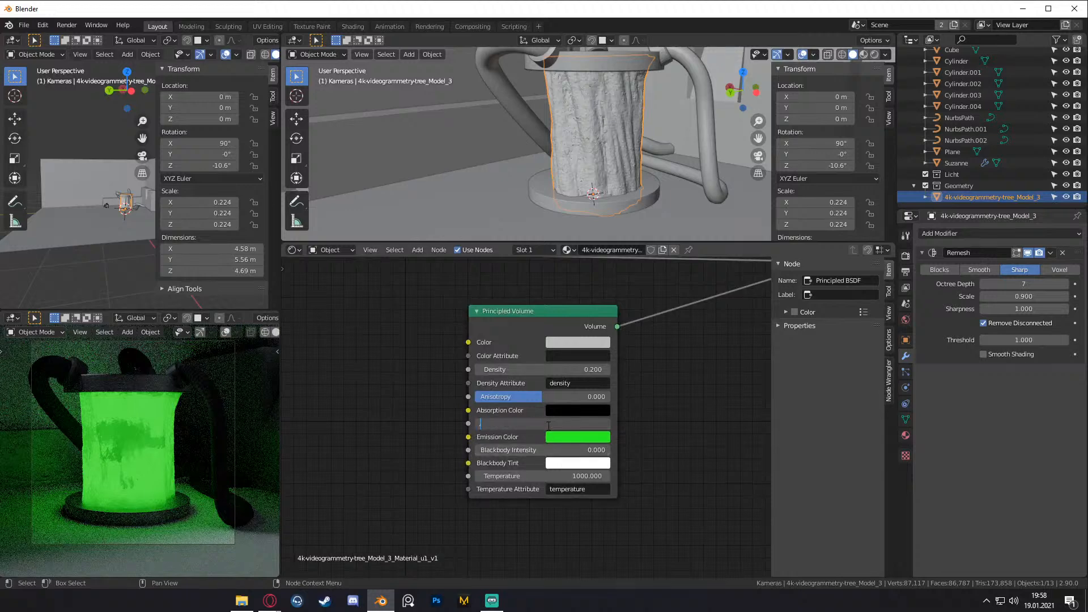
pyautogui.write('0.2')
pyautogui.press('Return')
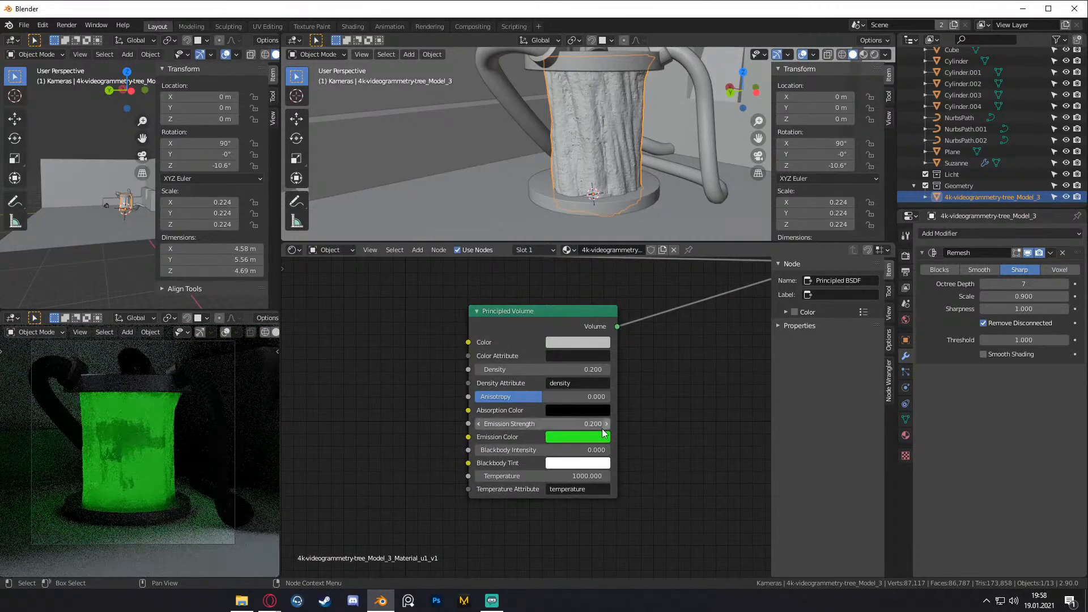
pyautogui.click(569, 437)
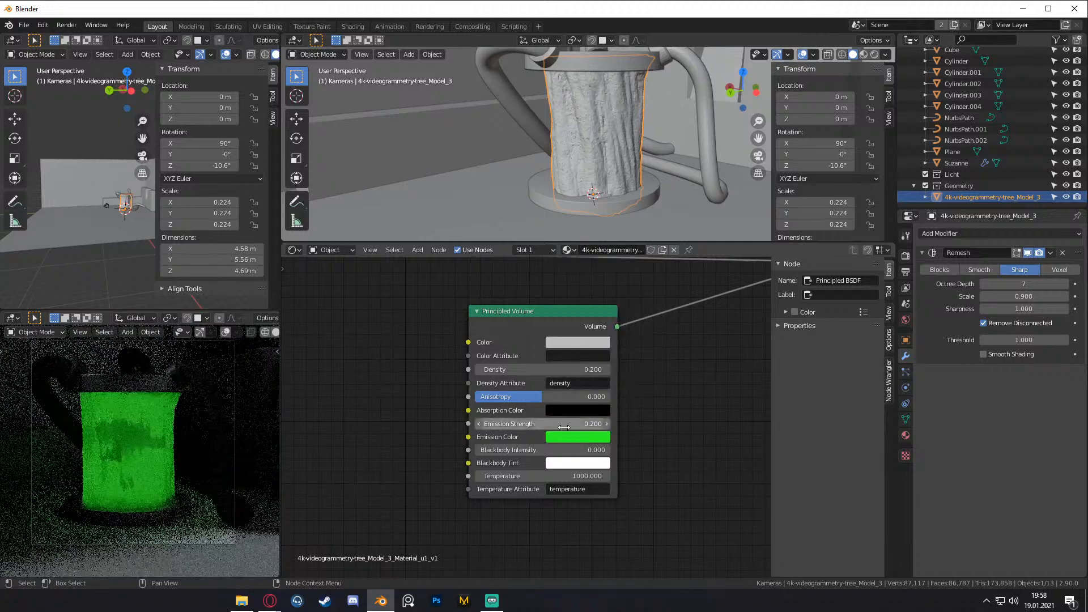
pyautogui.click(561, 425)
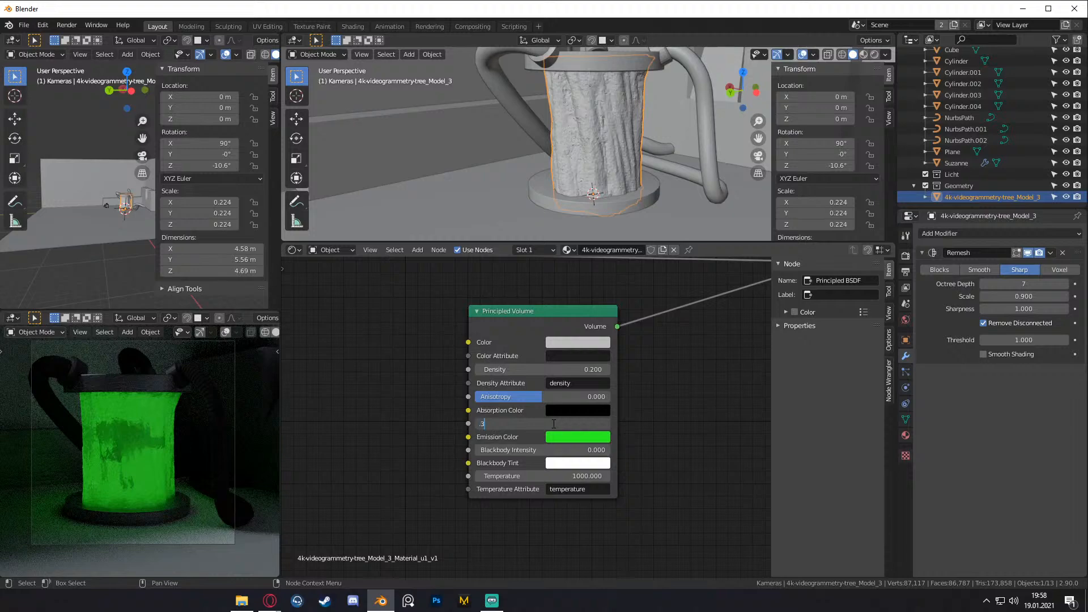
pyautogui.press('Return')
pyautogui.click(554, 424)
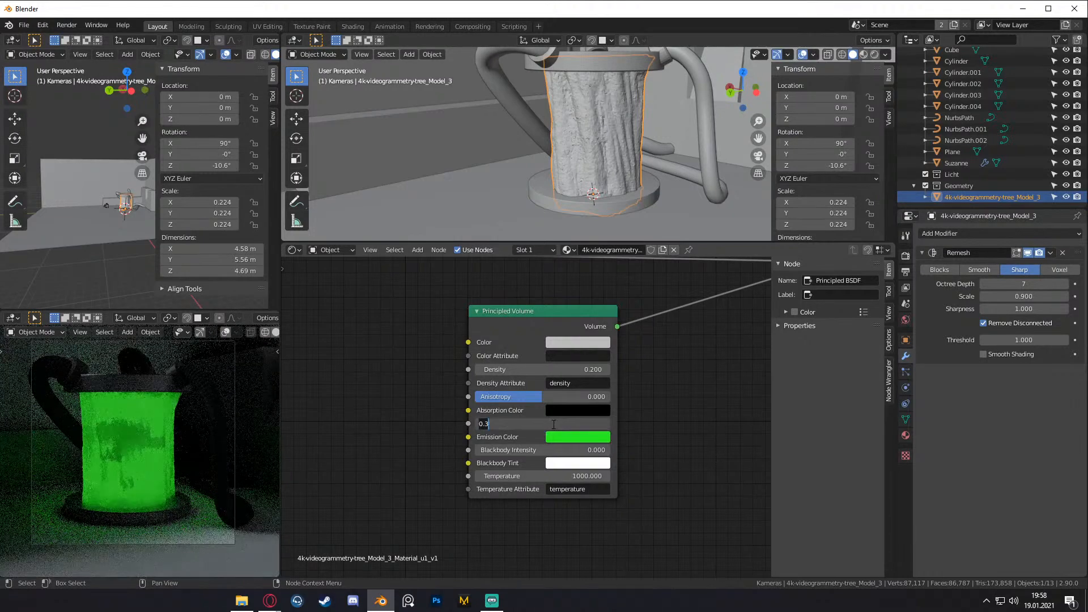
pyautogui.write('0.5')
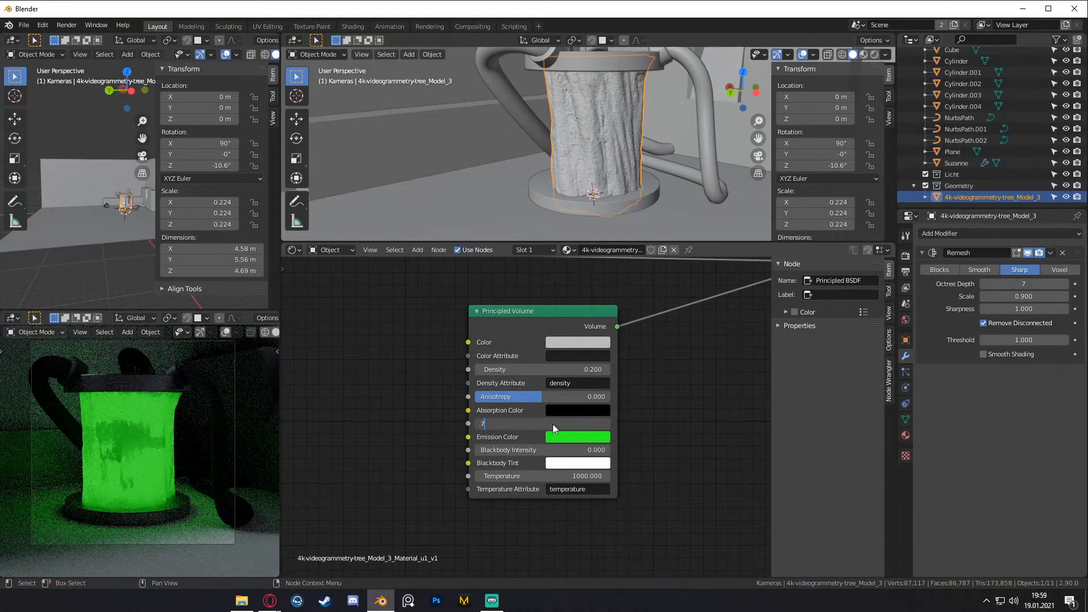
pyautogui.press('Return')
pyautogui.scroll(-2, 672, 426)
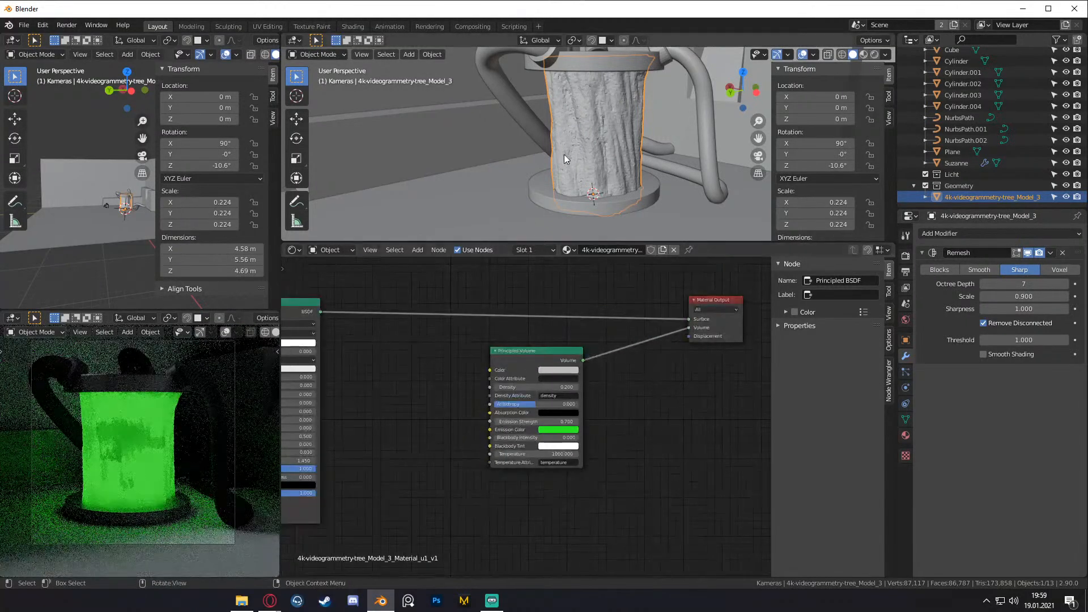
# - Place the 3D cursor on top of the container and add a spot light there
pyautogui.scroll(-6, 564, 154)
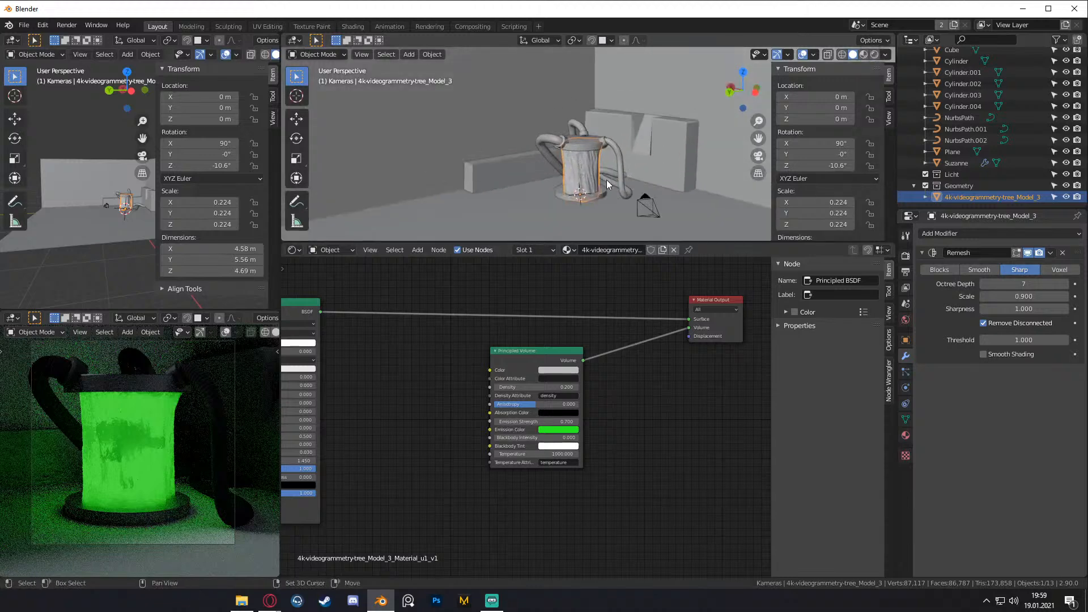
pyautogui.scroll(-5, 607, 179)
pyautogui.click(709, 222)
pyautogui.scroll(6, 607, 162)
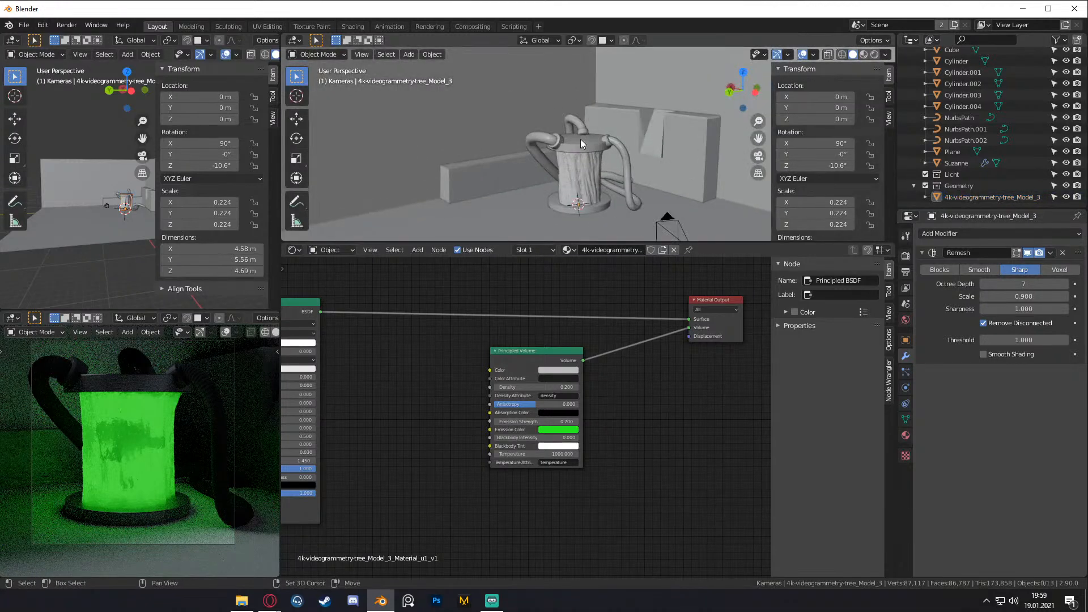
pyautogui.hotkey('shift', 'a')
pyautogui.moveTo(540, 285)
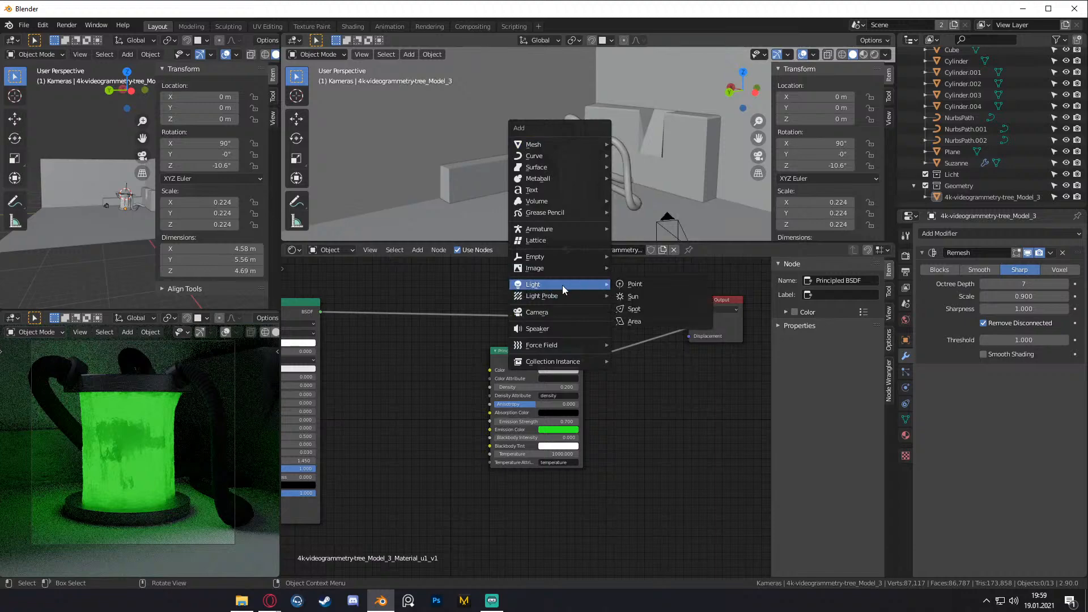
pyautogui.click(633, 311)
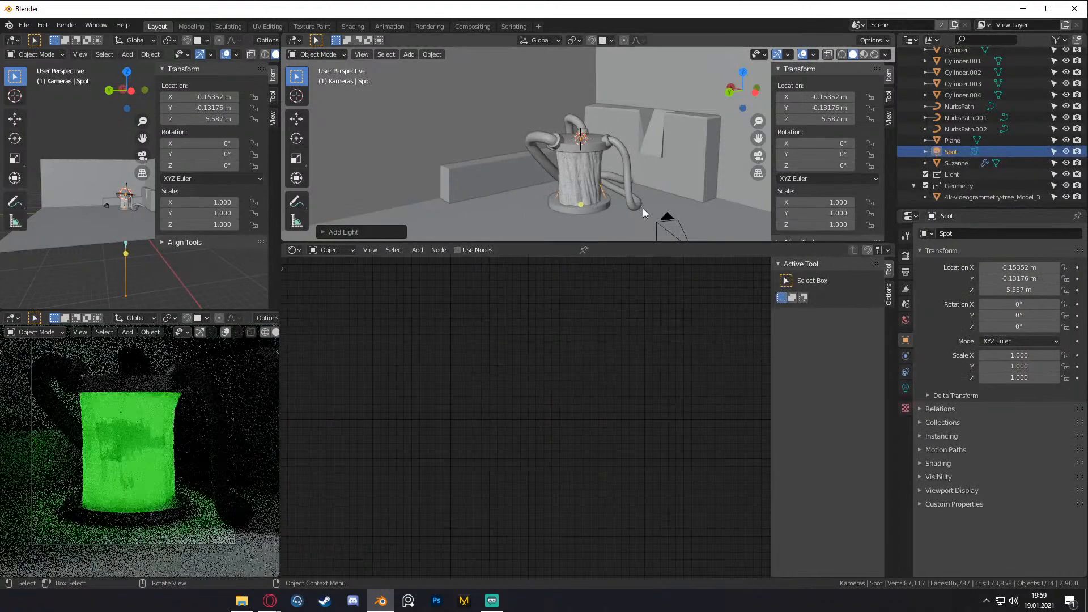
# - Raise the spot light about 7.4 m along the global Z axis above the container
pyautogui.press('g')
pyautogui.press('z')
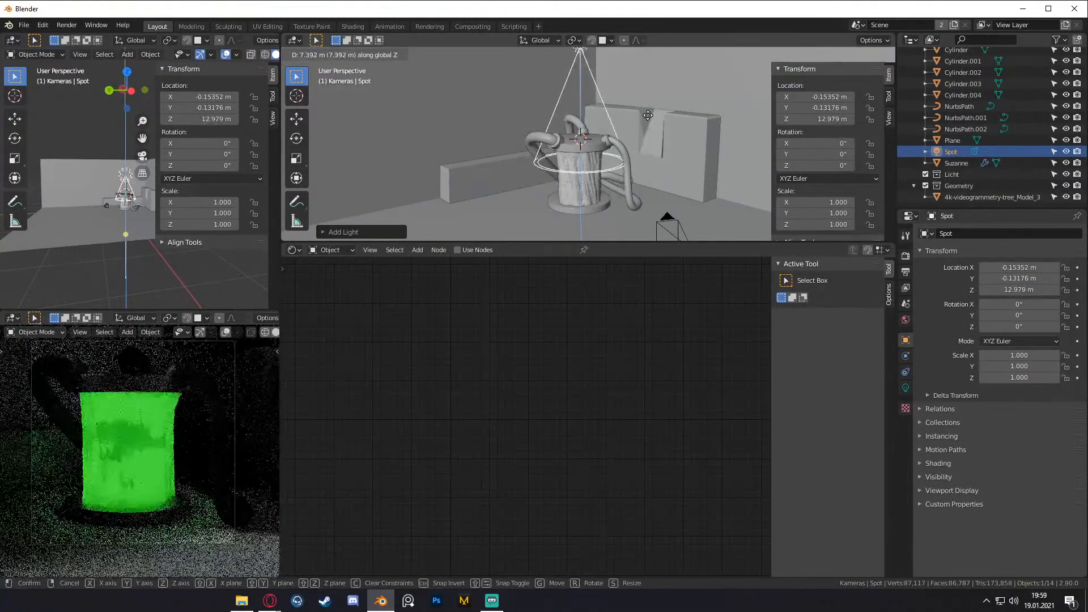
pyautogui.click(648, 115)
pyautogui.moveTo(645, 104); pyautogui.dragTo(661, 191, button='middle')
# - Show the spot light's cone and set its size to 49.6° and its blend to 0.480
pyautogui.click(906, 388)
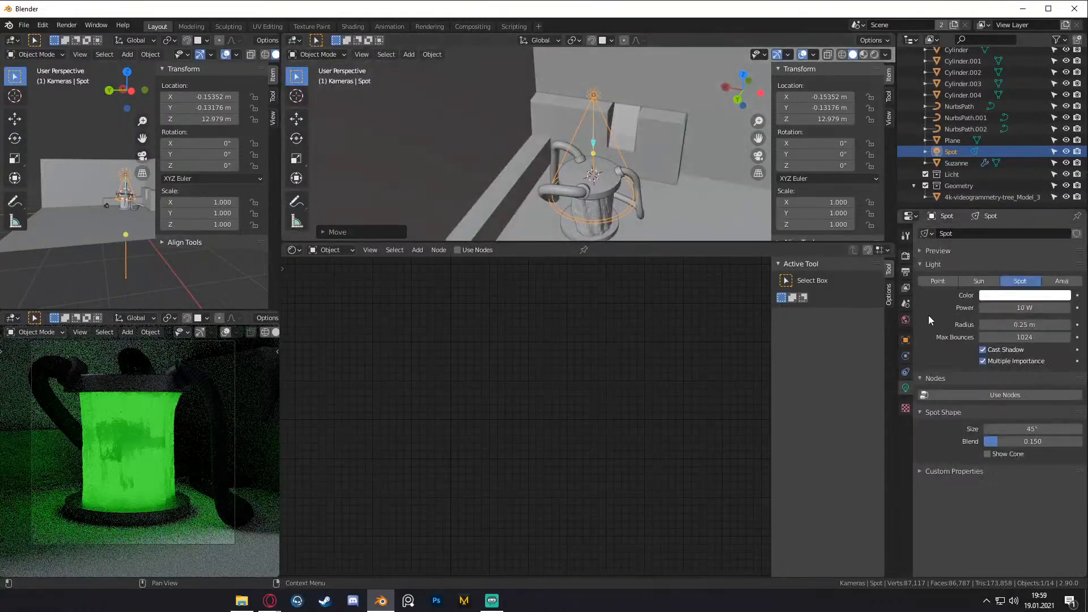
pyautogui.click(987, 454)
pyautogui.moveTo(618, 148); pyautogui.dragTo(652, 136, button='middle')
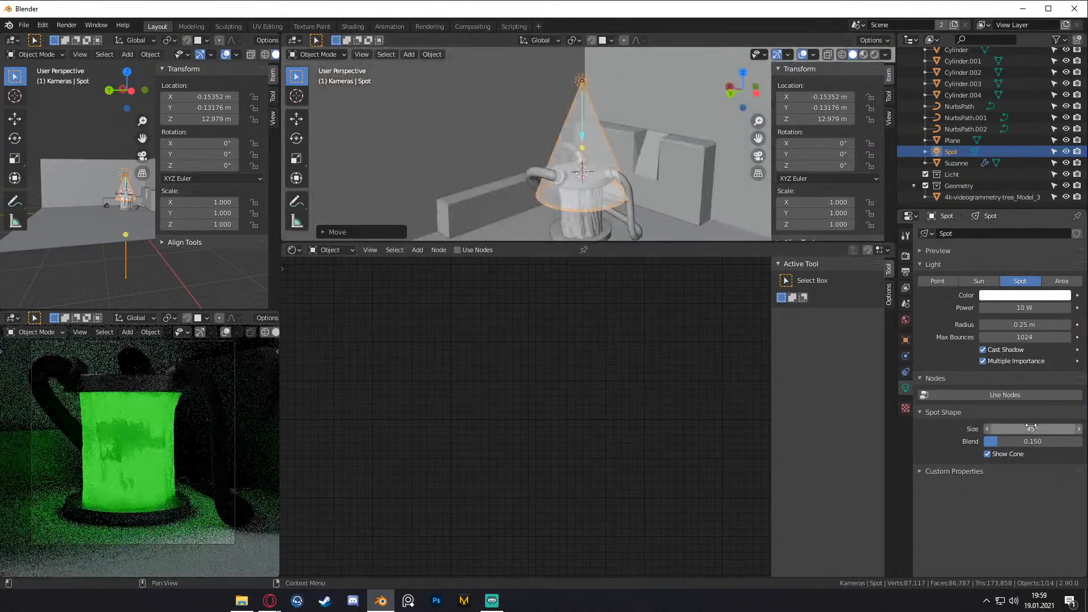
pyautogui.moveTo(1031, 427)
pyautogui.mouseDown()
pyautogui.moveTo(1068, 445)
pyautogui.moveTo(1037, 429)
pyautogui.mouseUp()
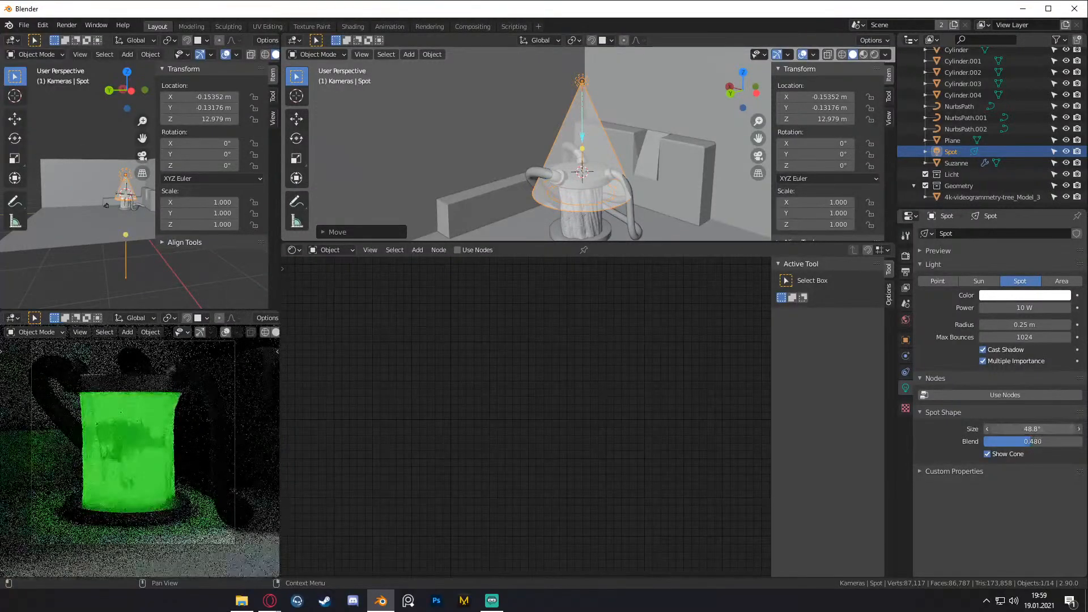
# - Set the spot light's power to 500 W
pyautogui.moveTo(1020, 308); pyautogui.dragTo(1037, 308)
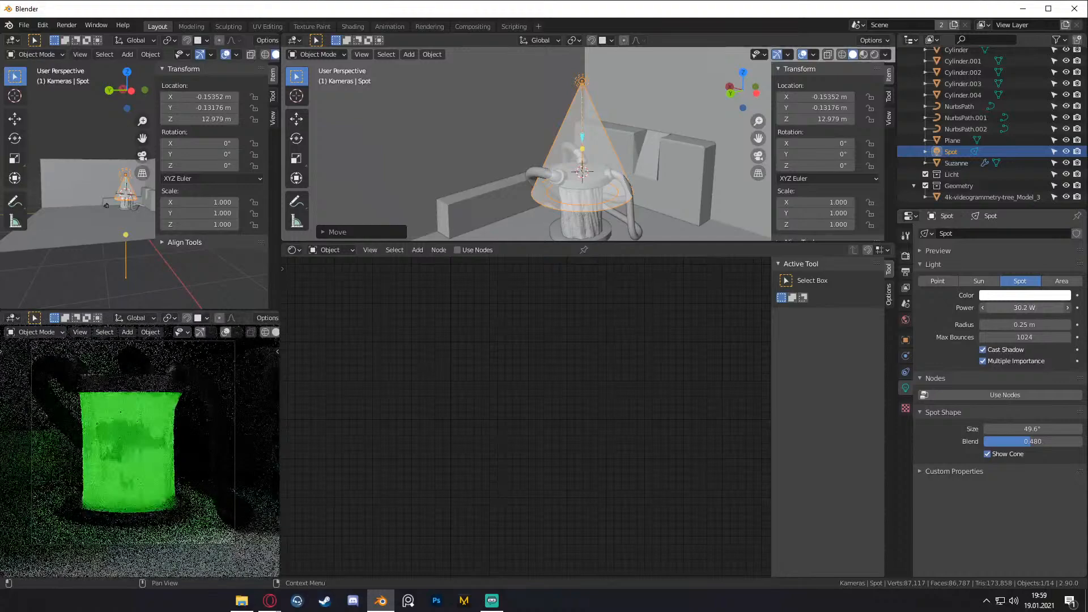
pyautogui.click(1023, 307)
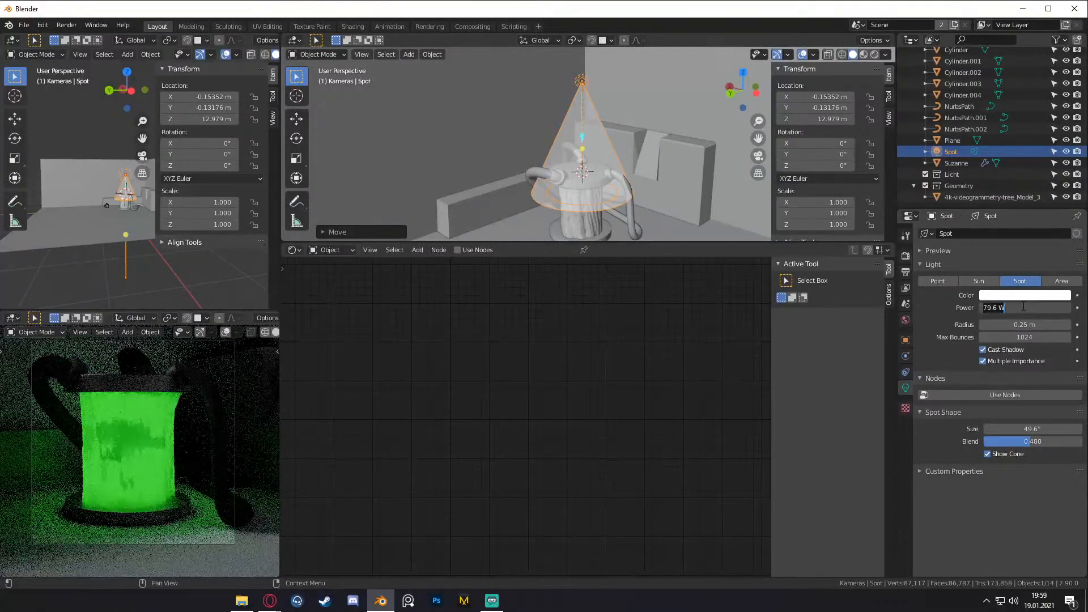
pyautogui.press('Return')
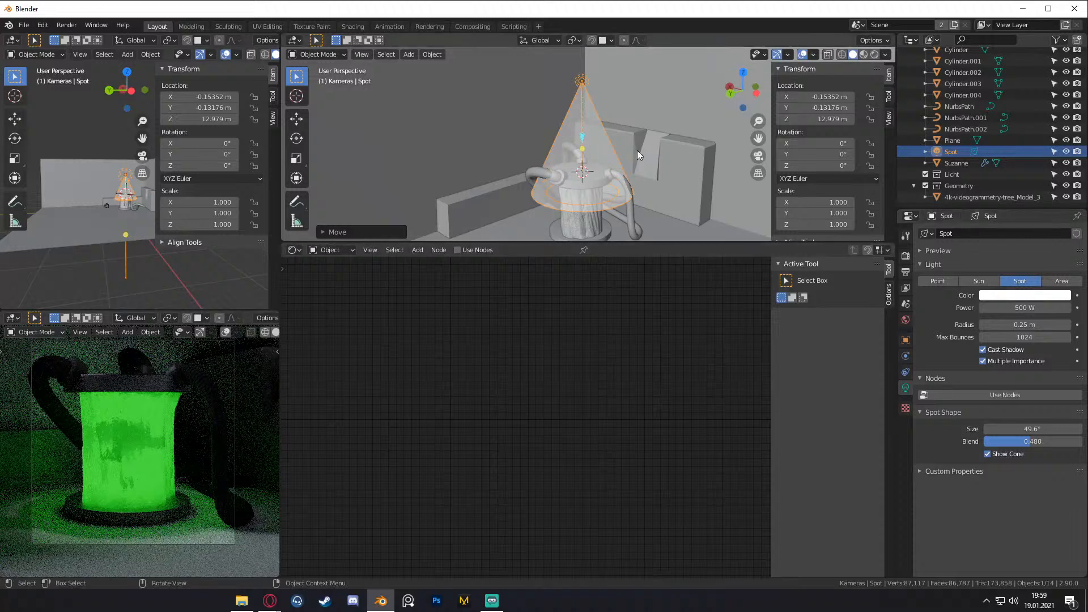
# - Try shifting the spot light about 4.9 m horizontally at constant height and rotating it to aim at the container
pyautogui.moveTo(637, 151); pyautogui.dragTo(573, 59, button='middle')
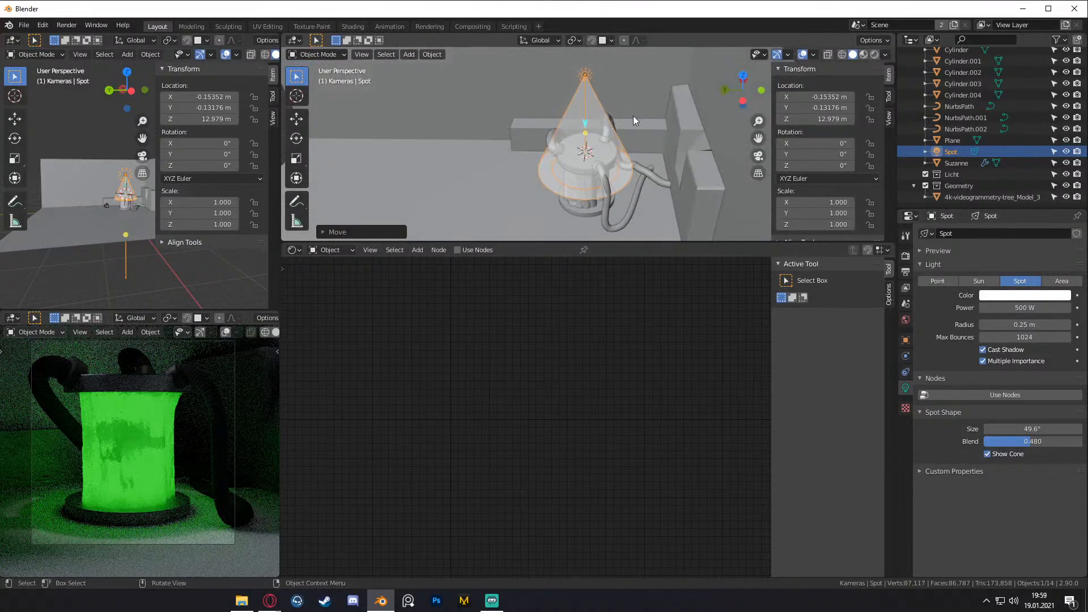
pyautogui.press('g')
pyautogui.hotkey('shift', 'z')
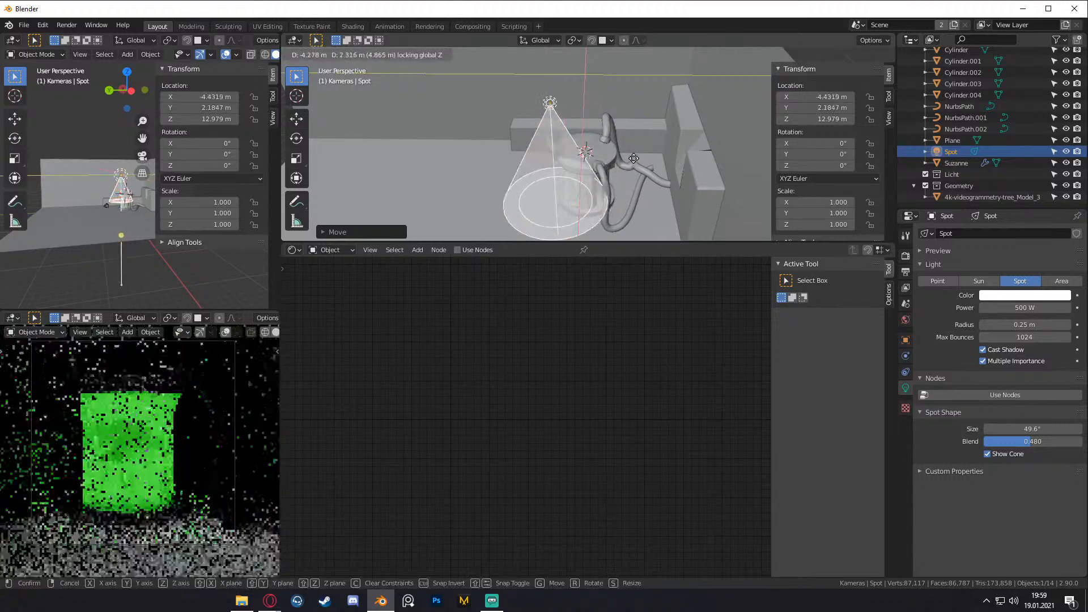
pyautogui.click(543, 156)
pyautogui.moveTo(543, 156); pyautogui.dragTo(716, 130, button='middle')
pyautogui.press('r')
pyautogui.click(689, 187)
pyautogui.moveTo(690, 187); pyautogui.dragTo(655, 161, button='middle')
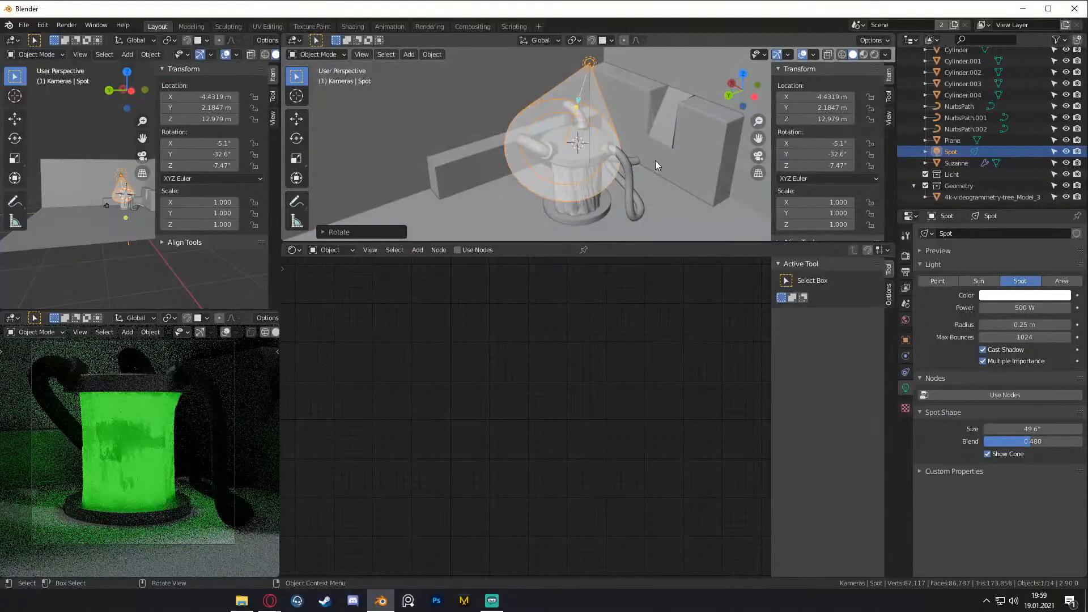
pyautogui.press('r')
pyautogui.press('z')
pyautogui.click(644, 177)
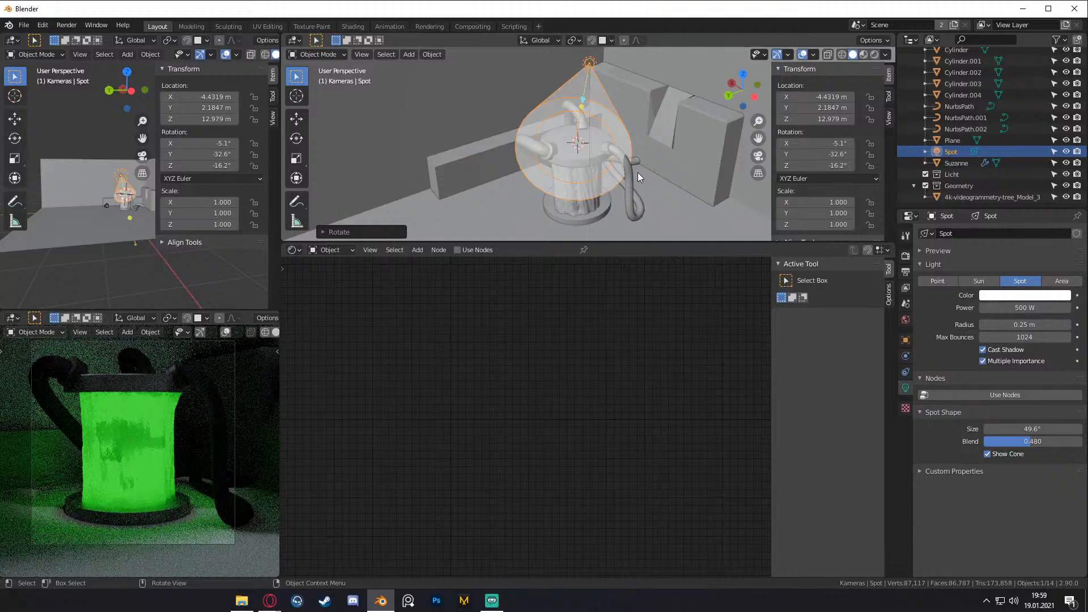
# - Undo the spot light's horizontal move and its rotations
pyautogui.hotkey('ctrl', 'z')
pyautogui.hotkey('ctrl', 'z')
pyautogui.hotkey('ctrl', 'z')
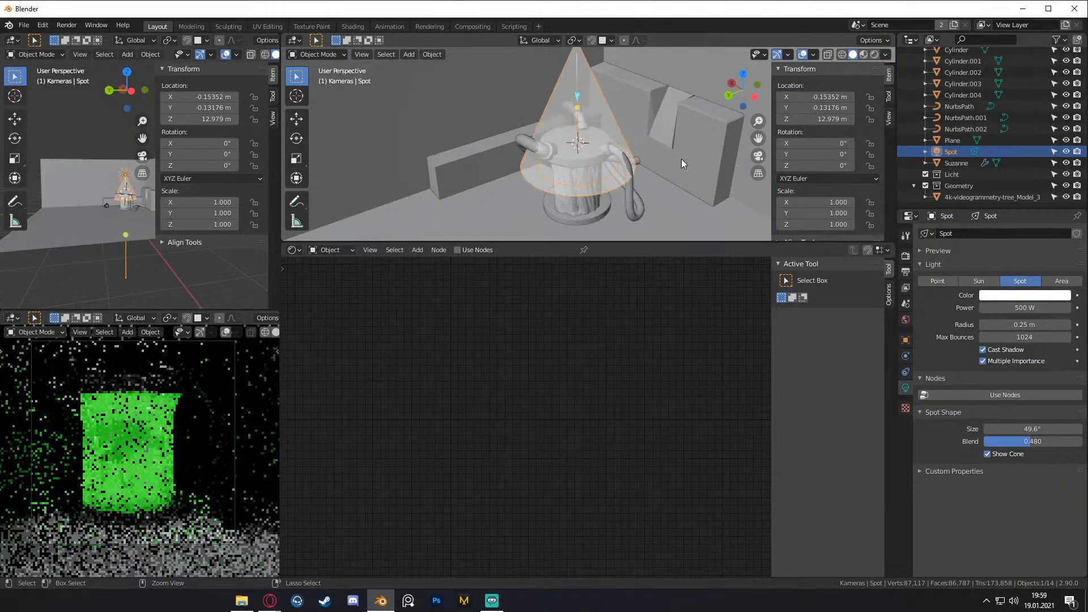
pyautogui.scroll(-3, 568, 182)
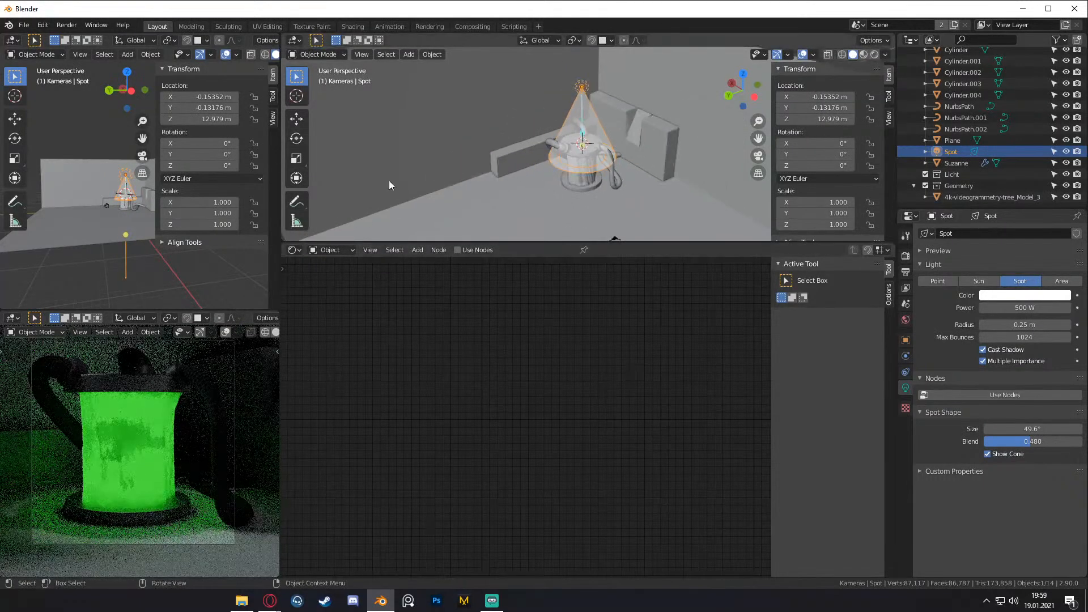
# - Switch the shader editor to the World nodes and move World Output farther from the Background node
pyautogui.click(326, 250)
pyautogui.click(331, 278)
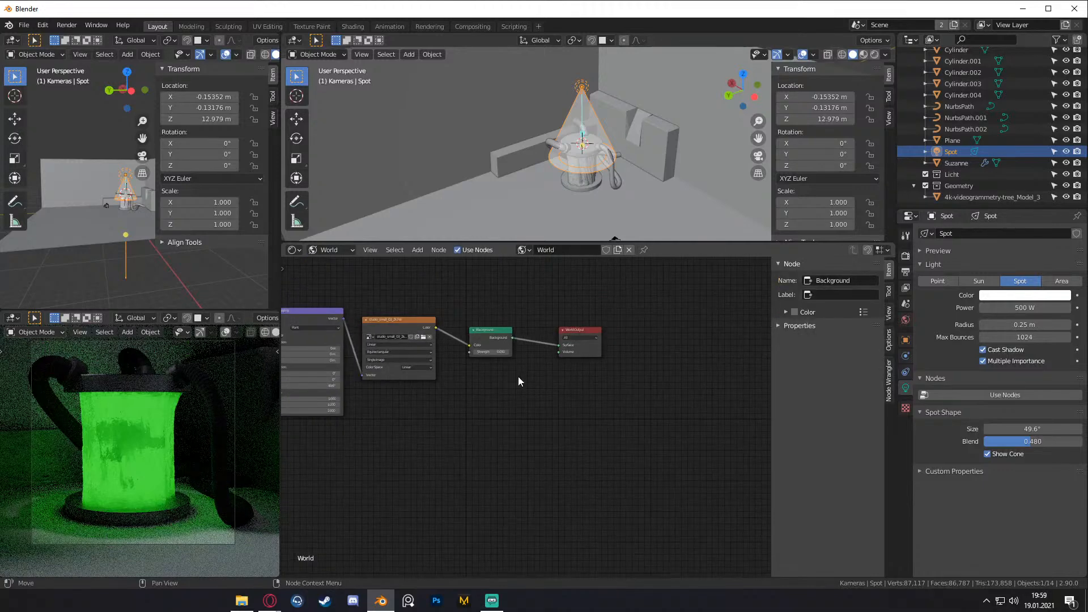
pyautogui.scroll(2, 524, 384)
pyautogui.moveTo(624, 292); pyautogui.dragTo(676, 293)
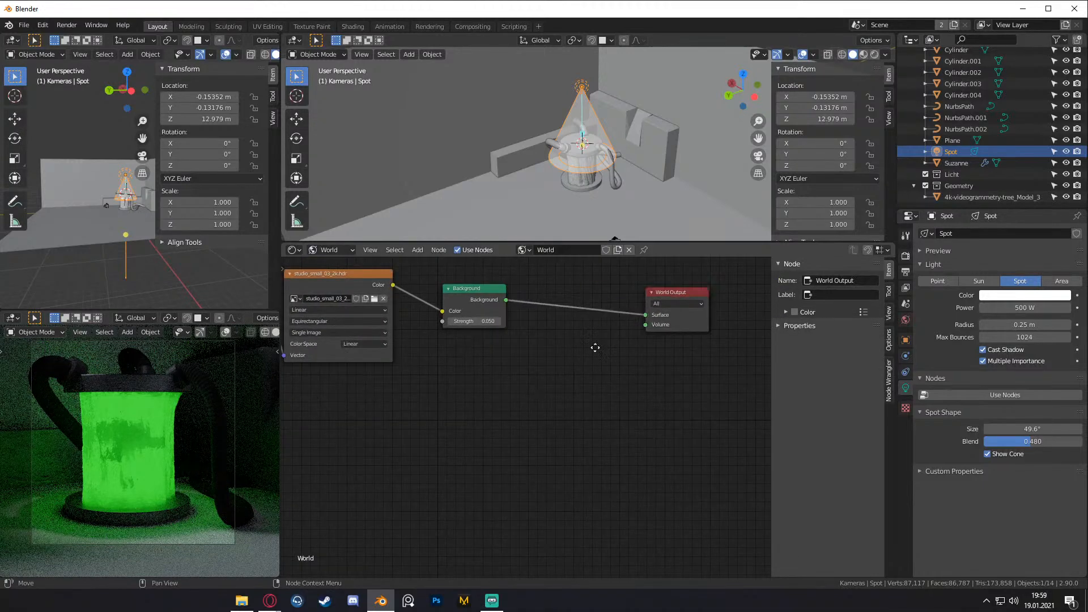
# - Add a Principled Volume node to the World nodes and connect it to the World Output's Volume input
pyautogui.moveTo(593, 342); pyautogui.dragTo(544, 379, button='middle')
pyautogui.hotkey('shift', 'a')
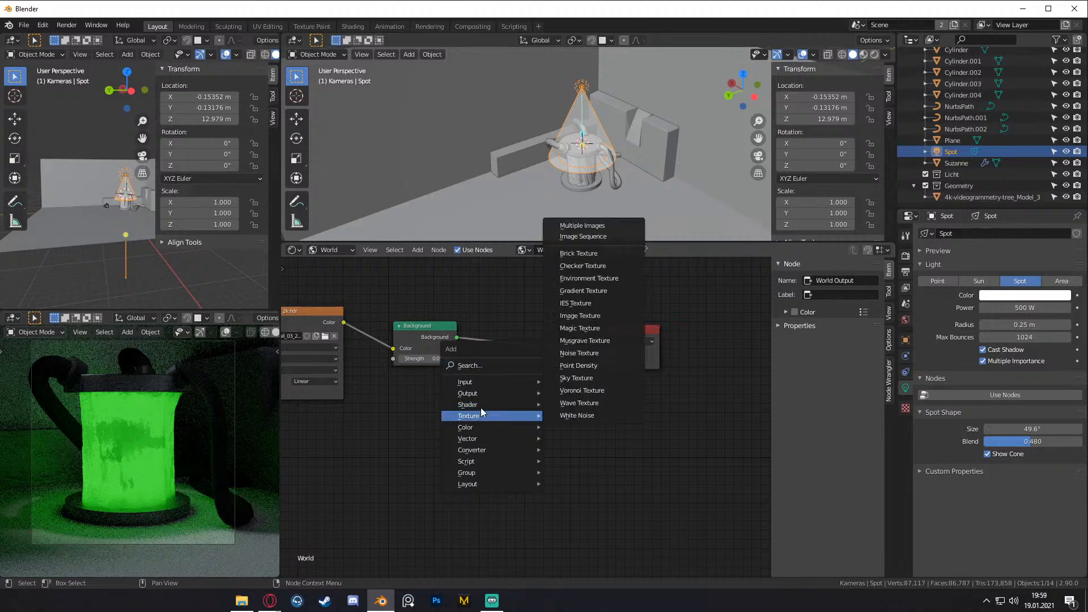
pyautogui.moveTo(477, 404)
pyautogui.click(584, 454)
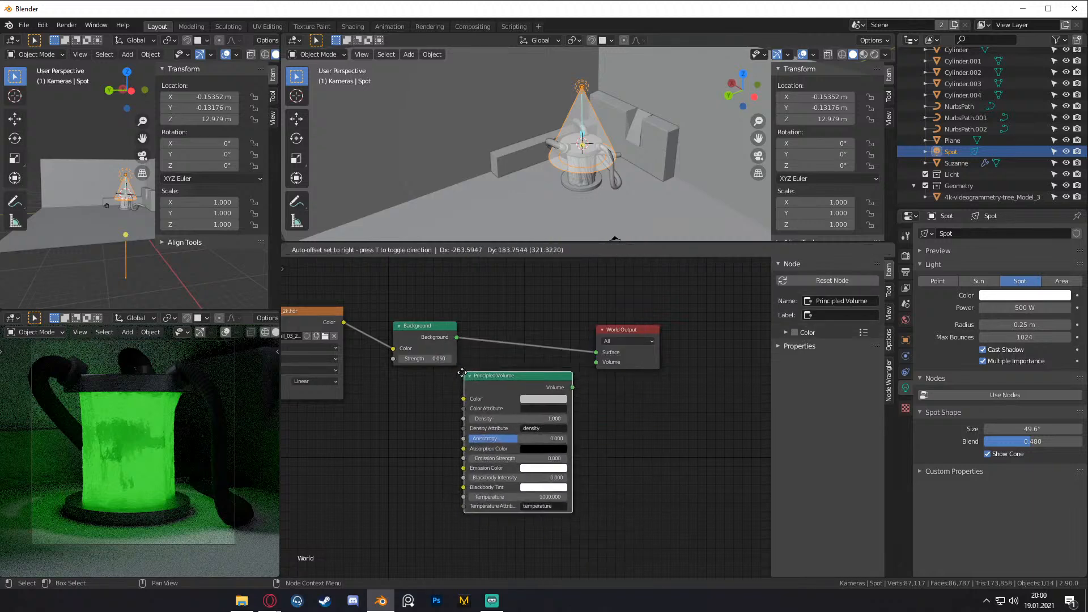
pyautogui.click(516, 409)
pyautogui.moveTo(514, 407); pyautogui.dragTo(596, 362)
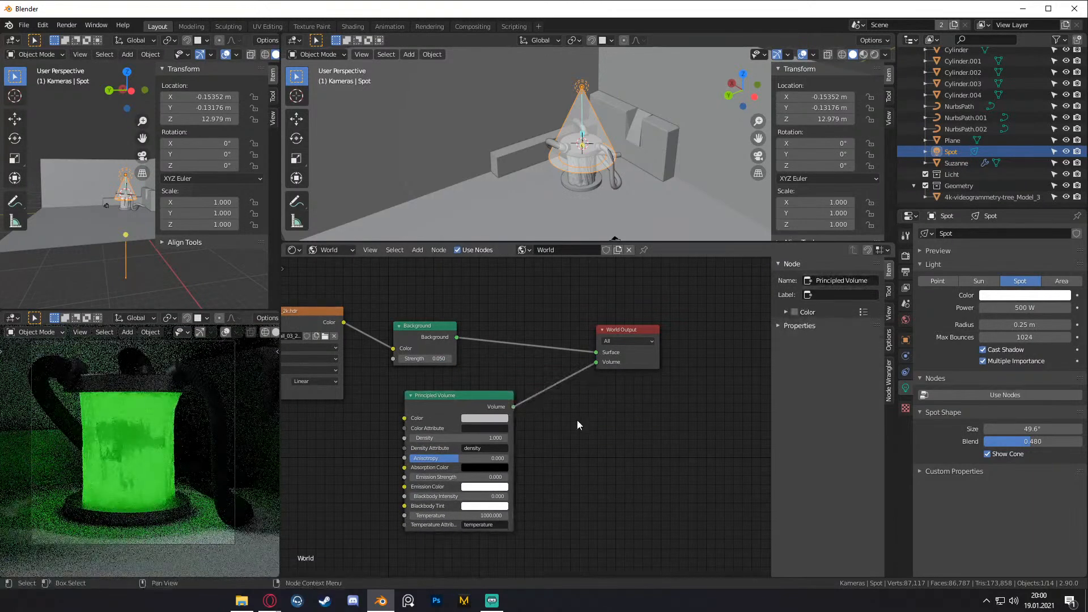
# - Try Principled Volume densities of 0.25, 0.025 and 0.01 for the world
pyautogui.click(491, 439)
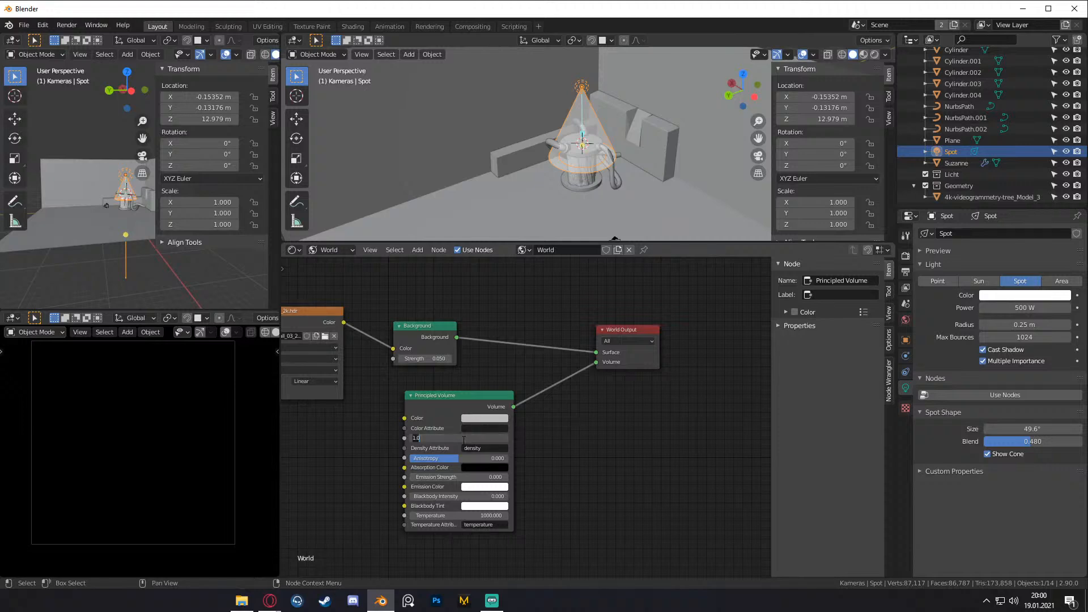
pyautogui.write('.25')
pyautogui.press('Return')
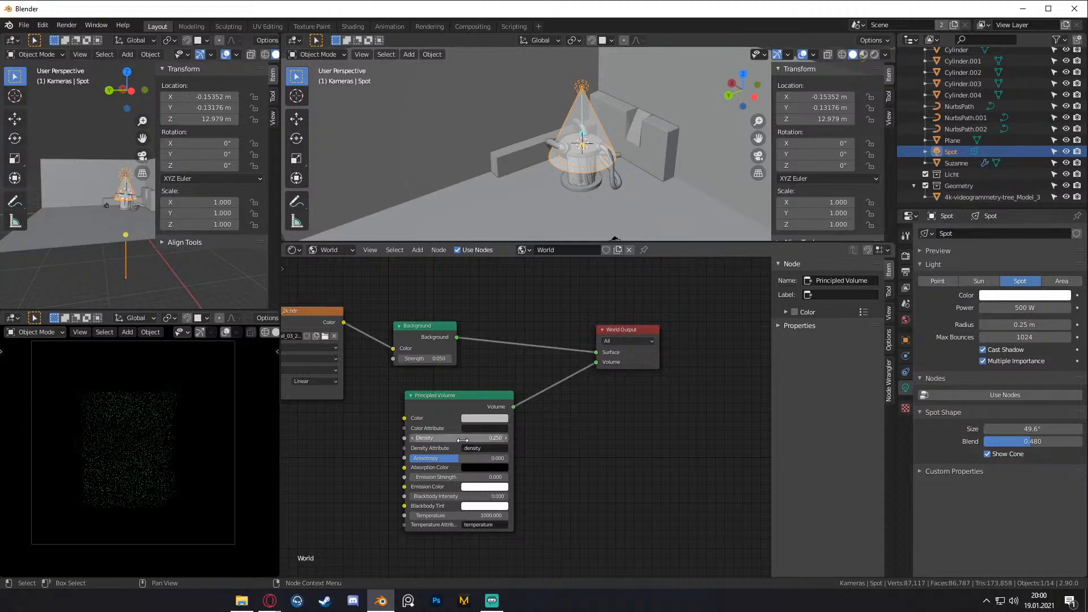
pyautogui.click(464, 440)
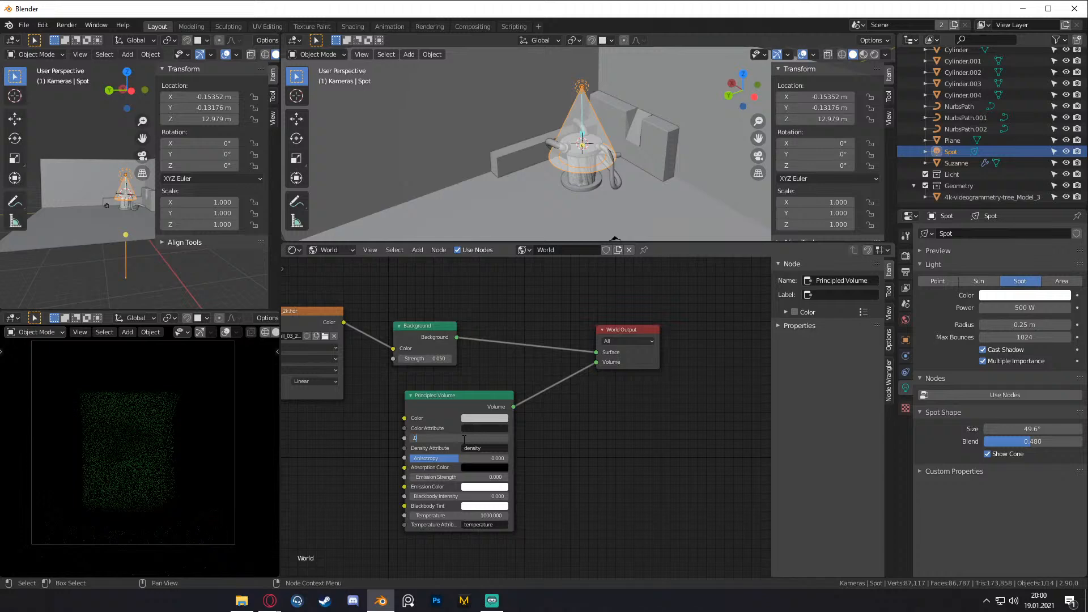
pyautogui.write('.025')
pyautogui.press('Return')
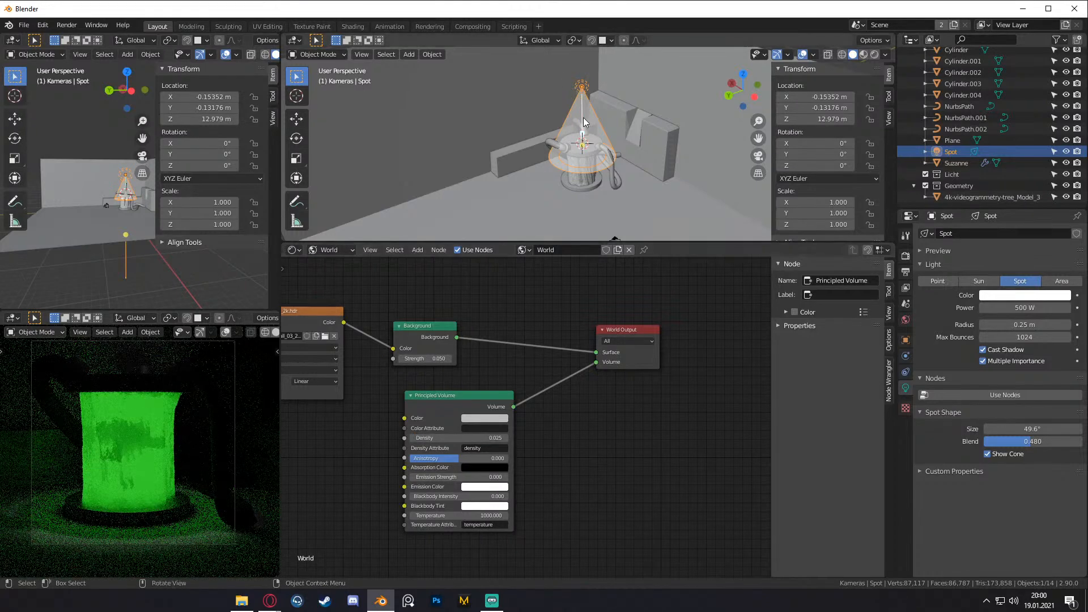
pyautogui.click(579, 97)
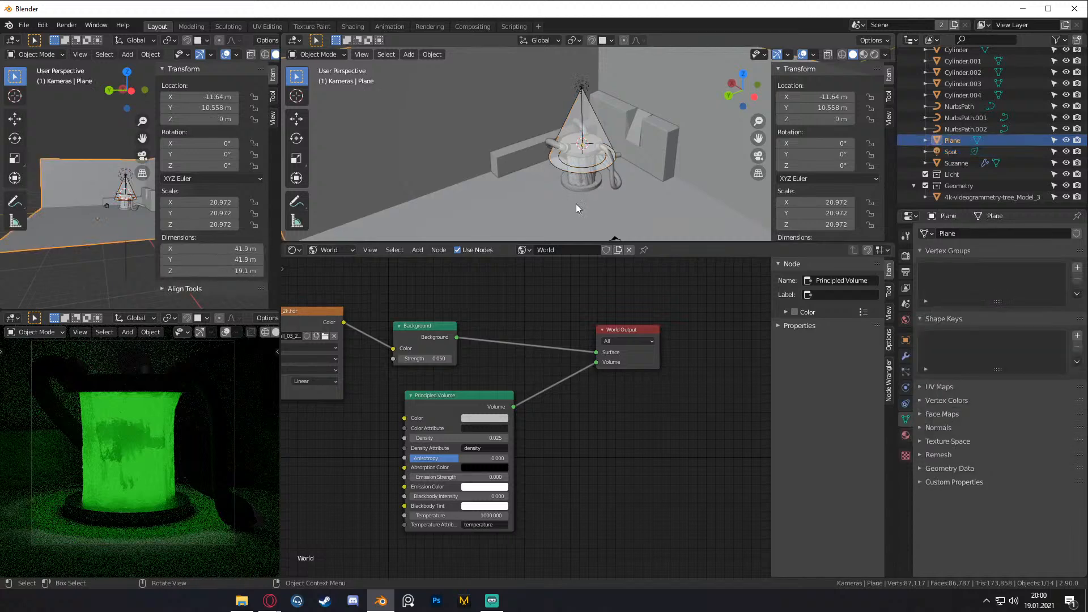
pyautogui.click(445, 437)
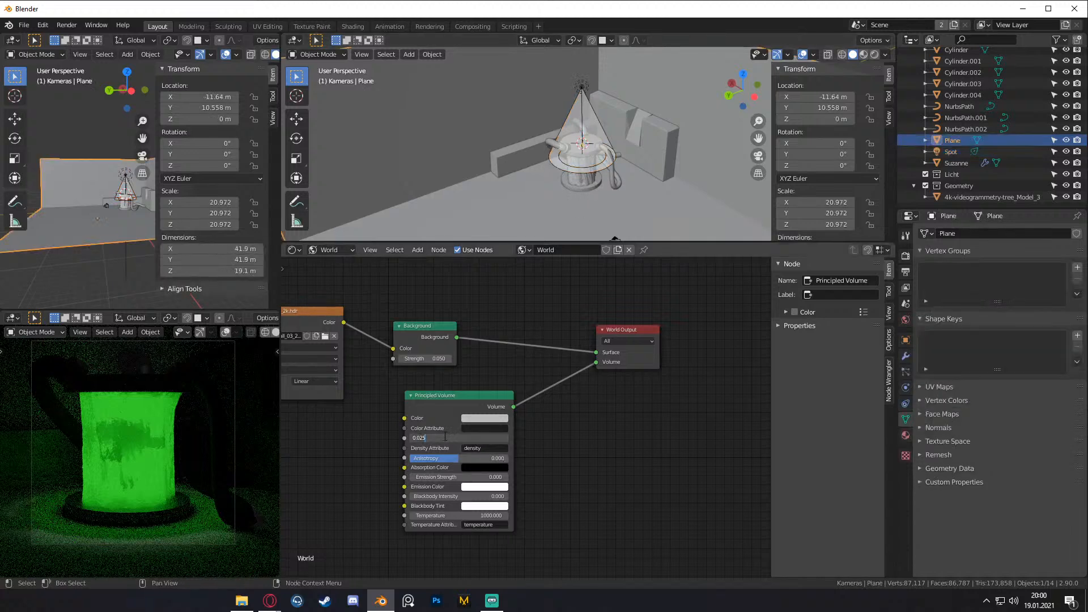
pyautogui.write('0.01')
pyautogui.press('Return')
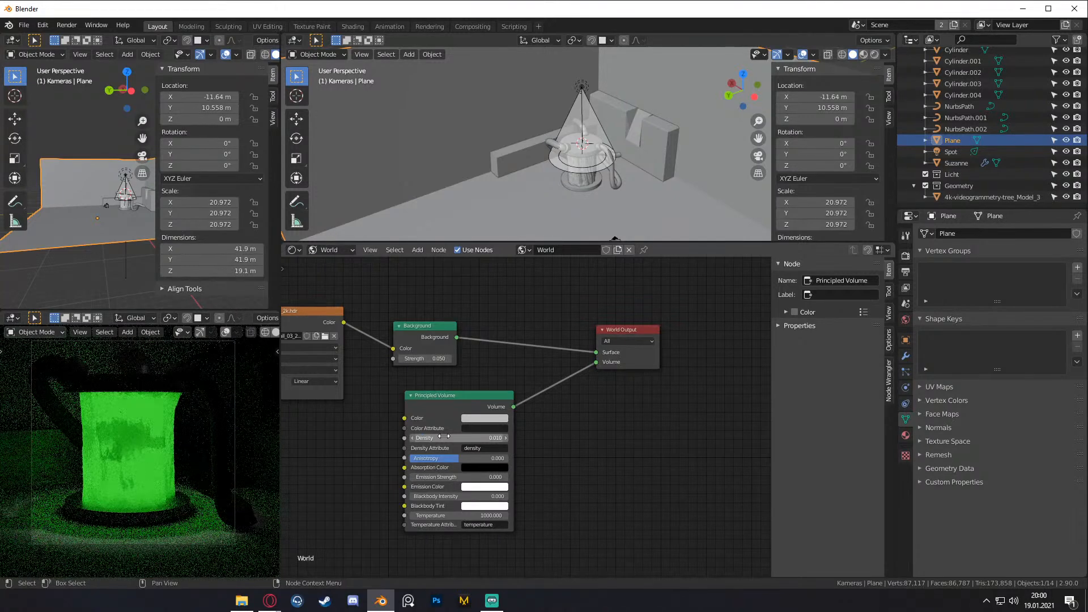
# - Delete the spot light above the container
pyautogui.click(584, 94)
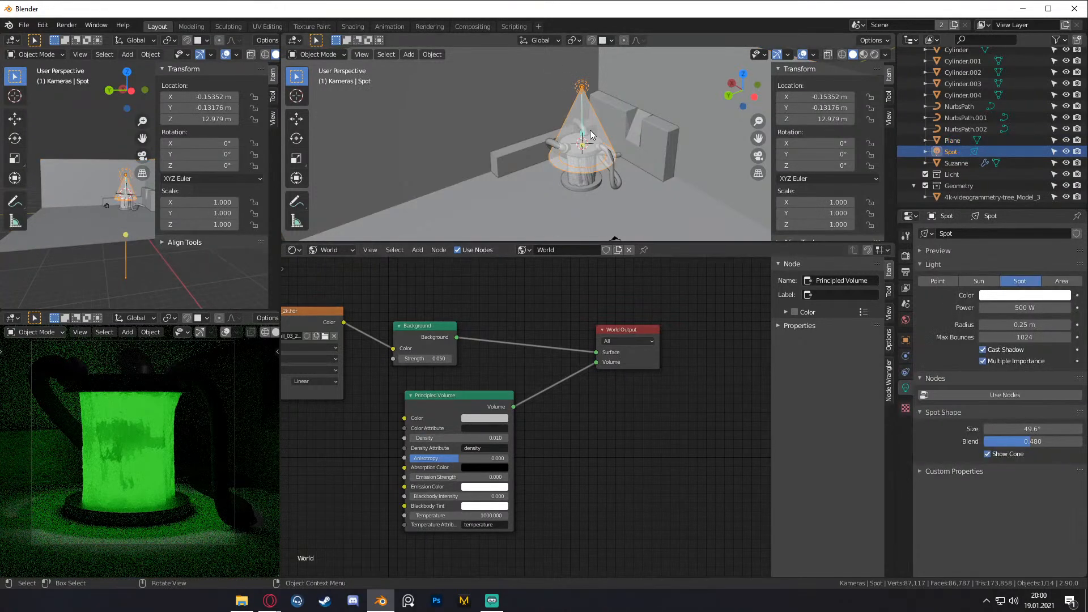
pyautogui.press('Delete')
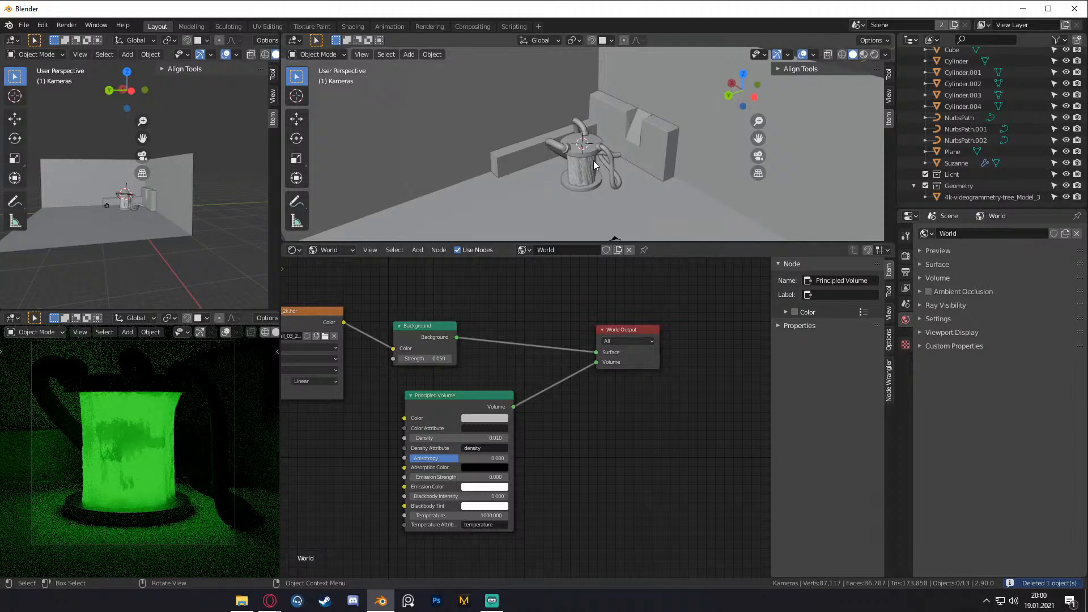
# - Set the Principled Volume's density to 0.001 and brighten its color to white
pyautogui.click(486, 438)
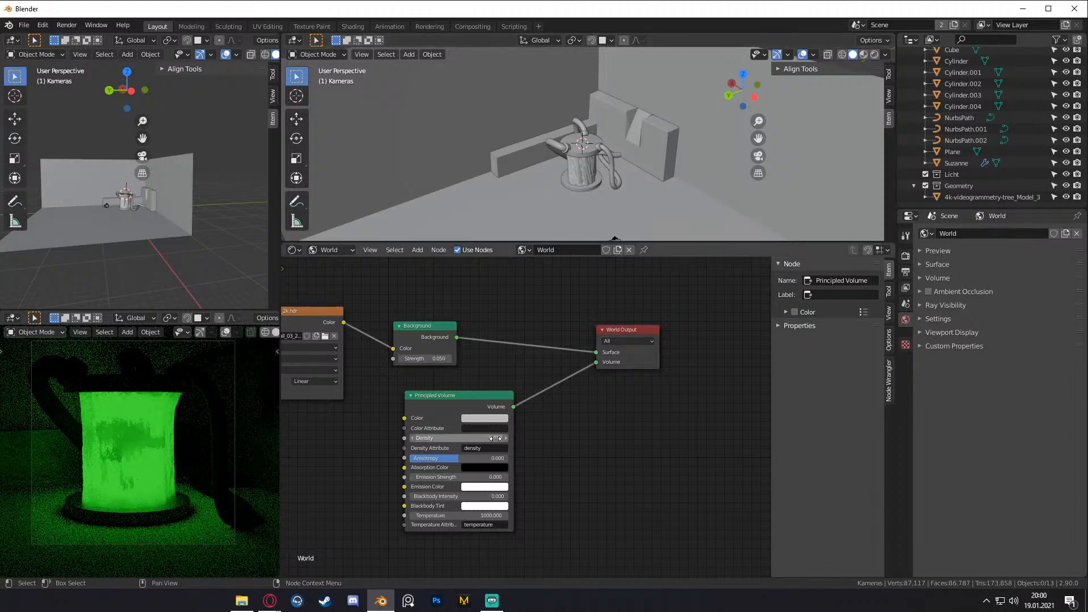
pyautogui.press('Return')
pyautogui.click(434, 439)
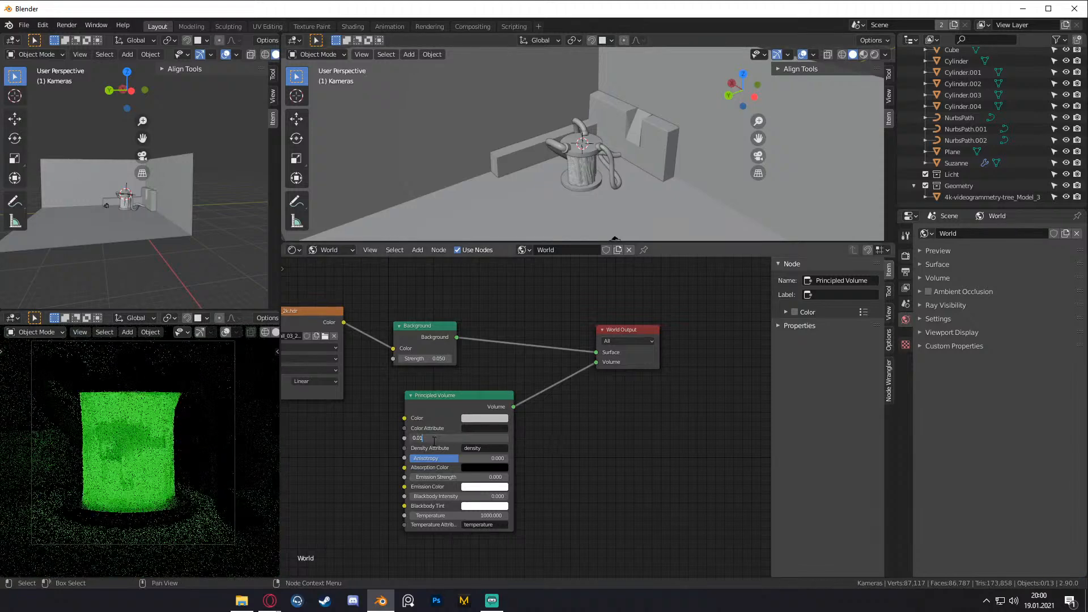
pyautogui.write('0.001')
pyautogui.press('Return')
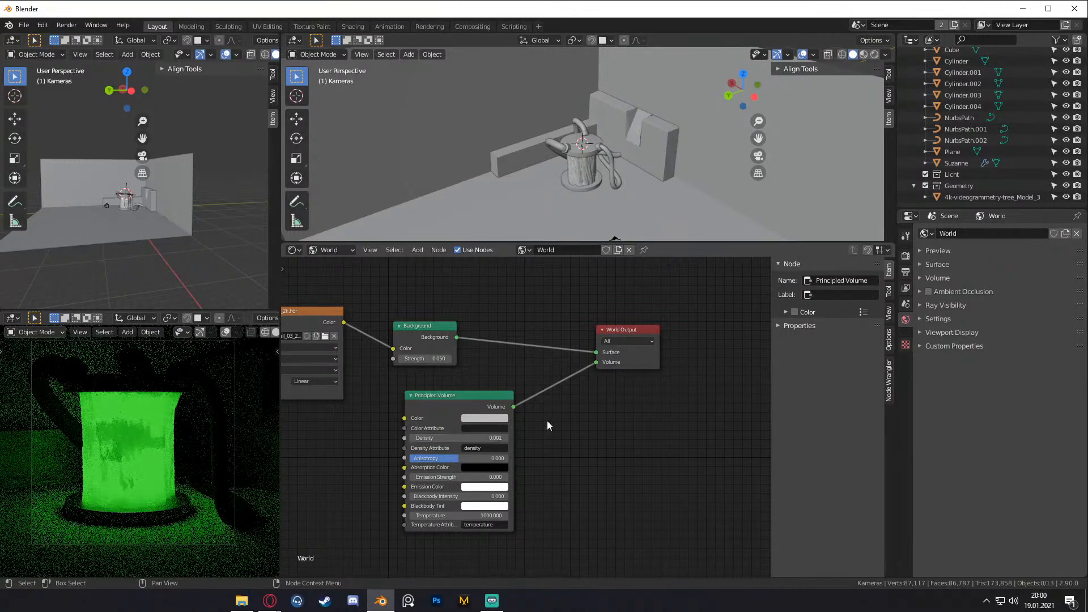
pyautogui.click(485, 420)
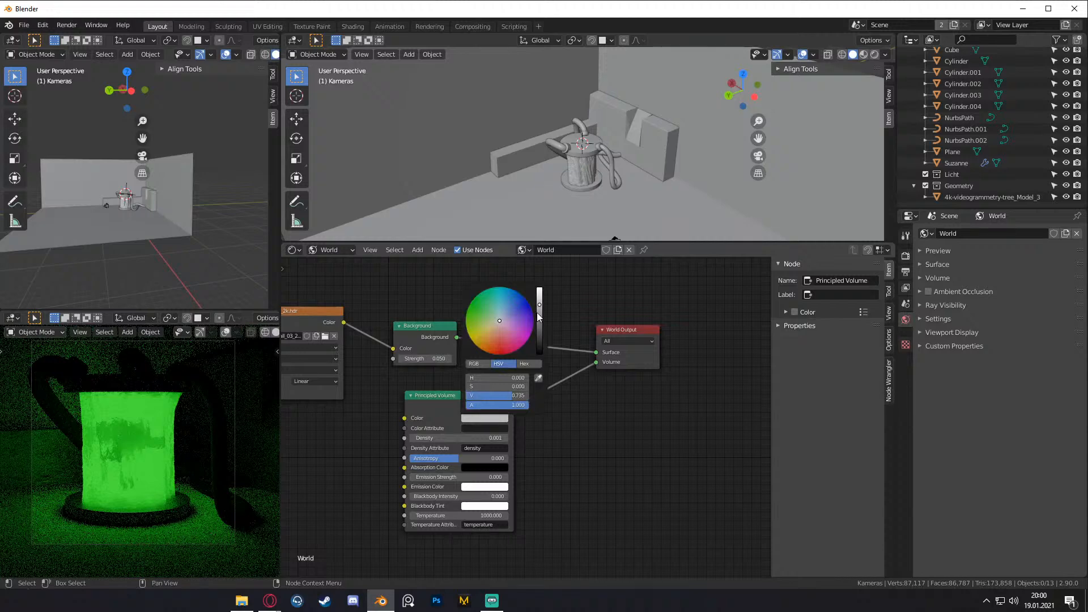
pyautogui.moveTo(539, 317); pyautogui.dragTo(539, 288)
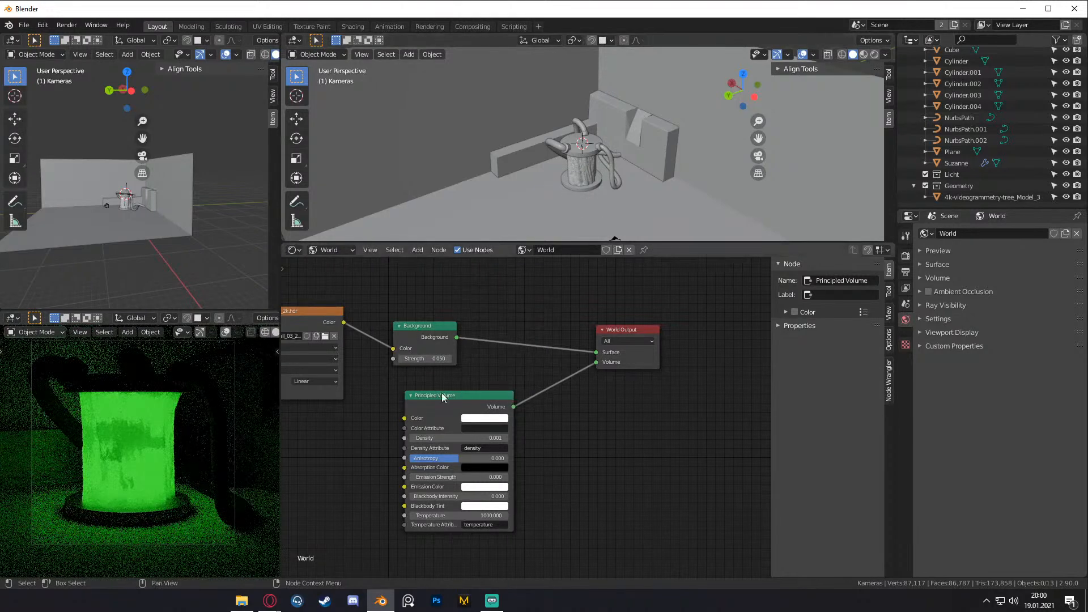
# - Disconnect the Principled Volume from the World Output and delete the node
pyautogui.moveTo(589, 366); pyautogui.dragTo(548, 403)
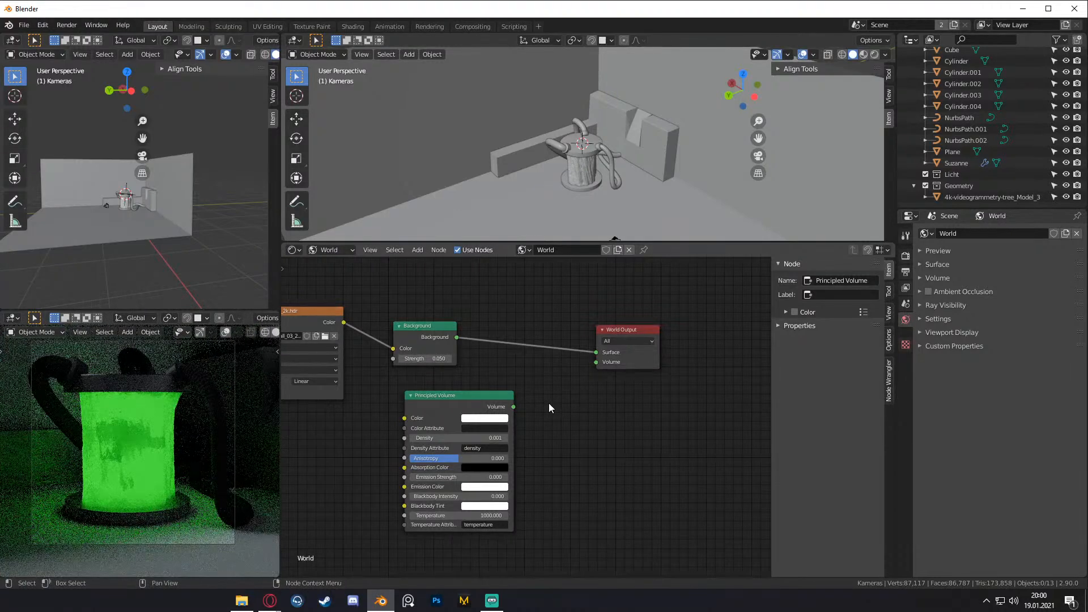
pyautogui.moveTo(458, 402)
pyautogui.mouseDown()
pyautogui.moveTo(439, 400)
pyautogui.moveTo(459, 404)
pyautogui.mouseUp()
pyautogui.press('Delete')
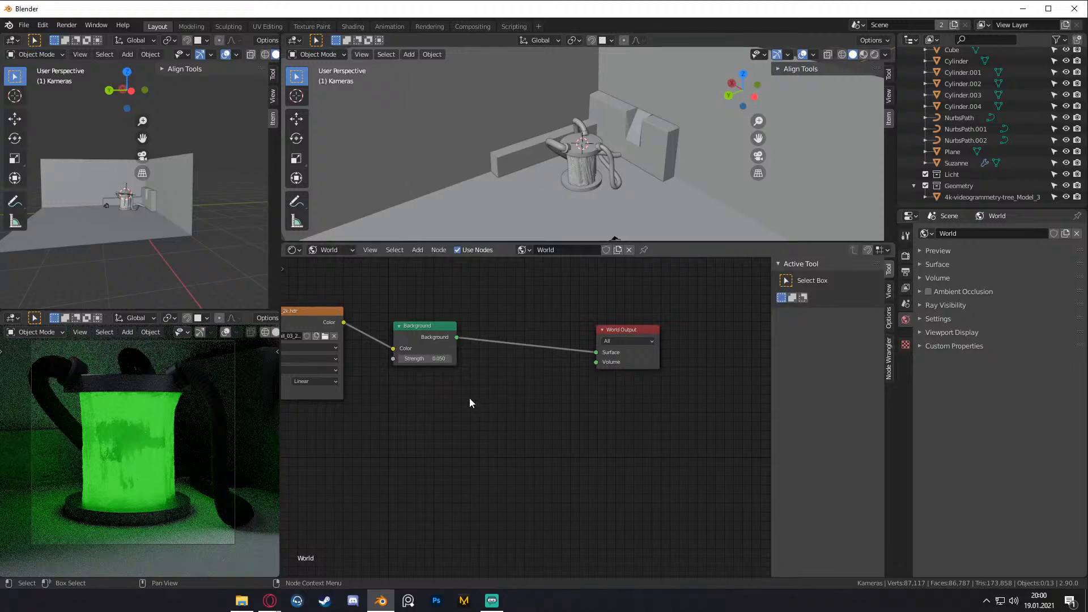
# - Select the room's floor plane, show the large 3D view in Material Preview and the camera view in Solid shading
pyautogui.scroll(-1, 178, 447)
pyautogui.scroll(3, 600, 204)
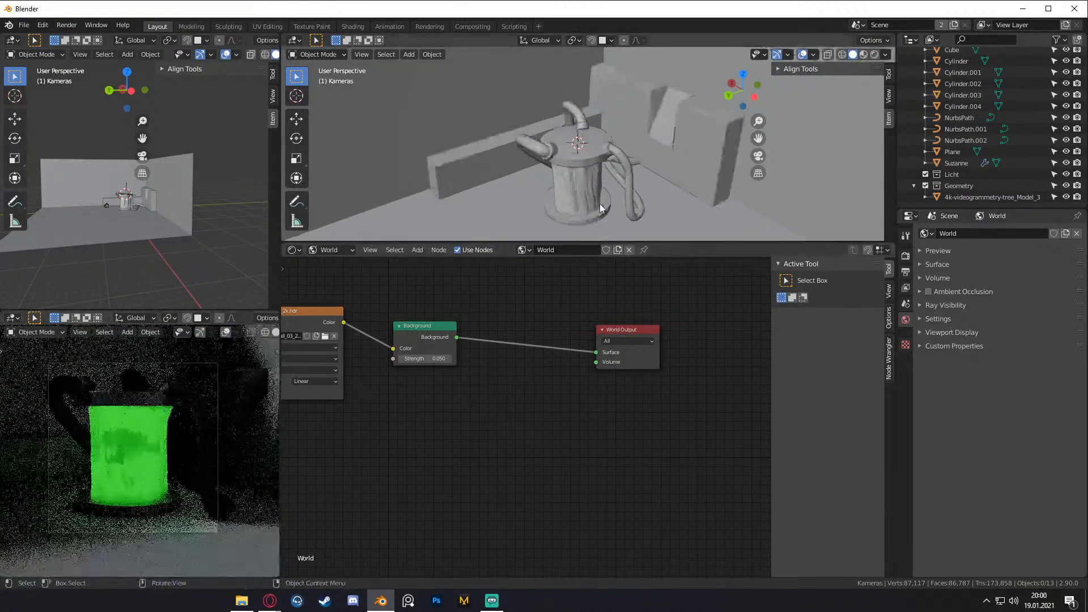
pyautogui.scroll(-3, 600, 208)
pyautogui.click(665, 157)
pyautogui.scroll(2, 618, 178)
pyautogui.press('z')
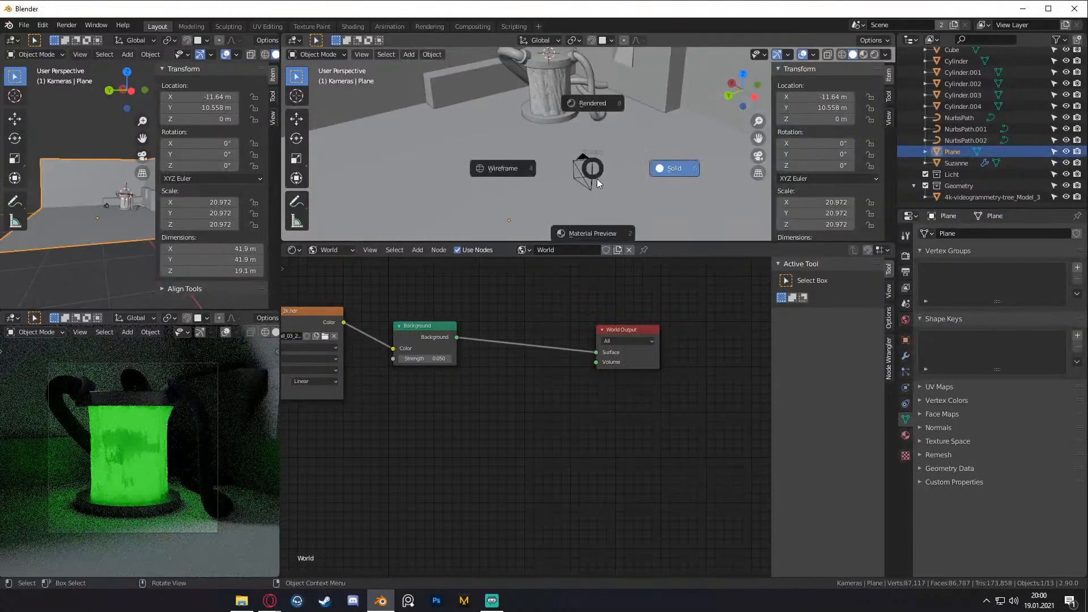
pyautogui.click(597, 206)
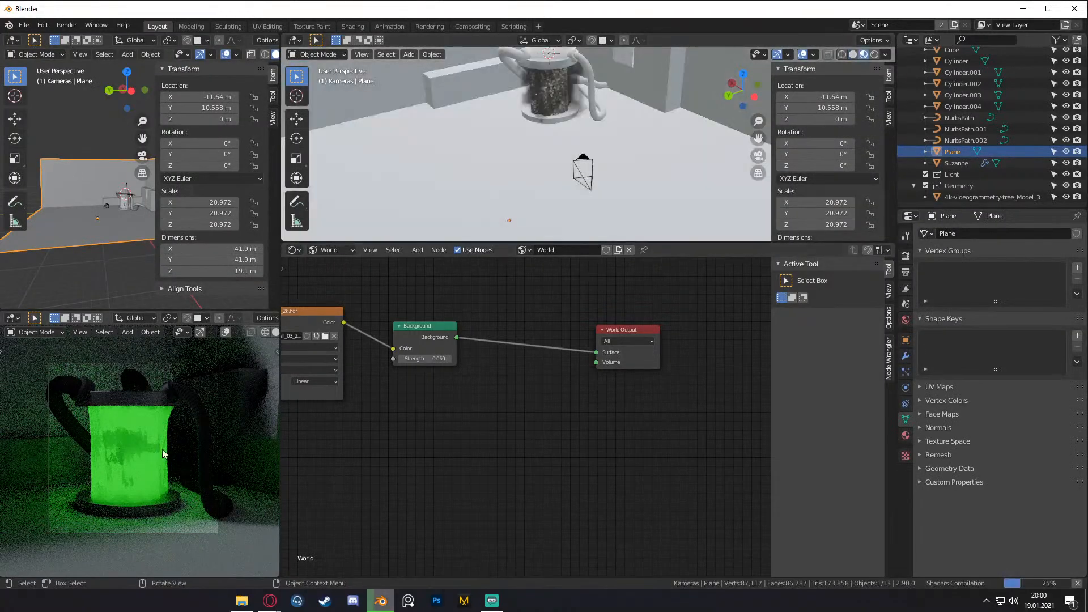
pyautogui.press('z')
pyautogui.click(223, 447)
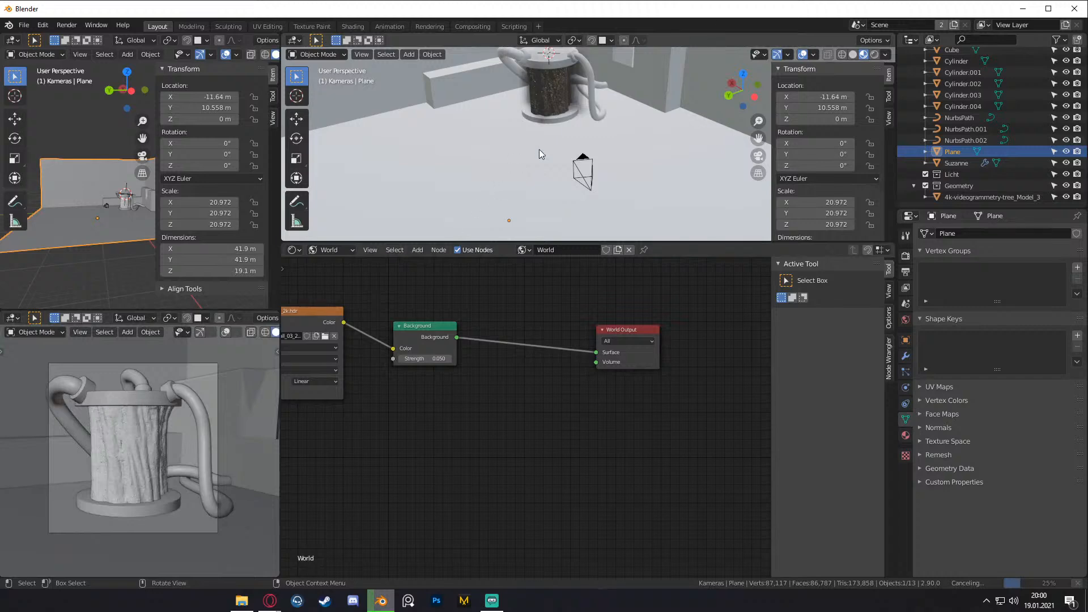
# - Switch the shader editor to Object nodes and create a new material for the Plane
pyautogui.moveTo(624, 156); pyautogui.dragTo(566, 114, button='middle')
pyautogui.moveTo(556, 168); pyautogui.dragTo(630, 158, button='middle')
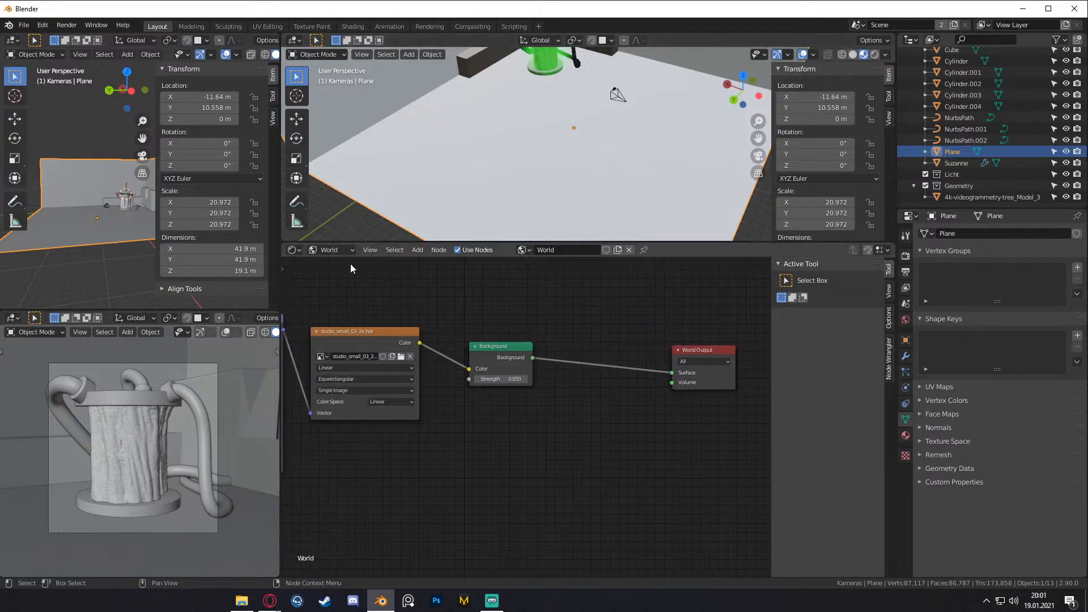
pyautogui.click(331, 250)
pyautogui.click(334, 271)
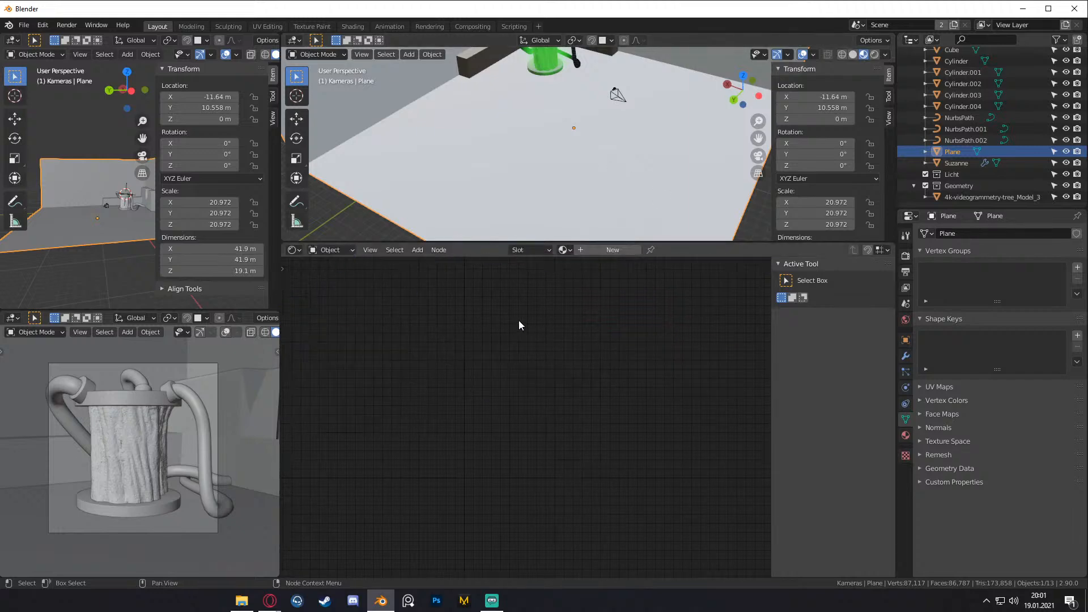
pyautogui.click(603, 250)
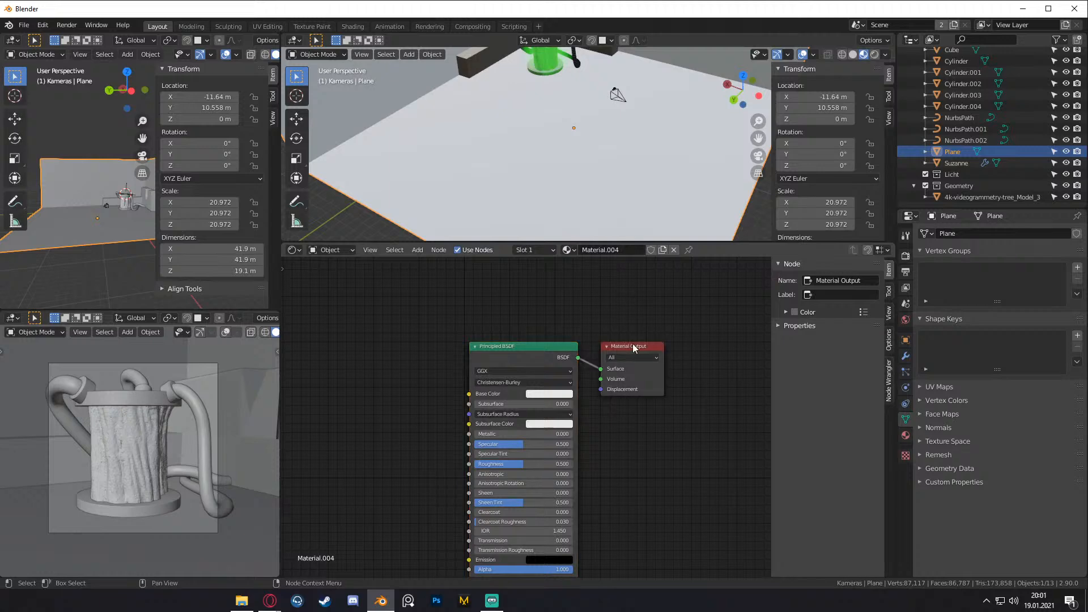
# - Add a Brick Texture node and connect its Color output to the Principled BSDF's Base Color
pyautogui.moveTo(563, 331); pyautogui.dragTo(703, 271, button='middle')
pyautogui.scroll(7, 623, 307)
pyautogui.hotkey('shift', 'a')
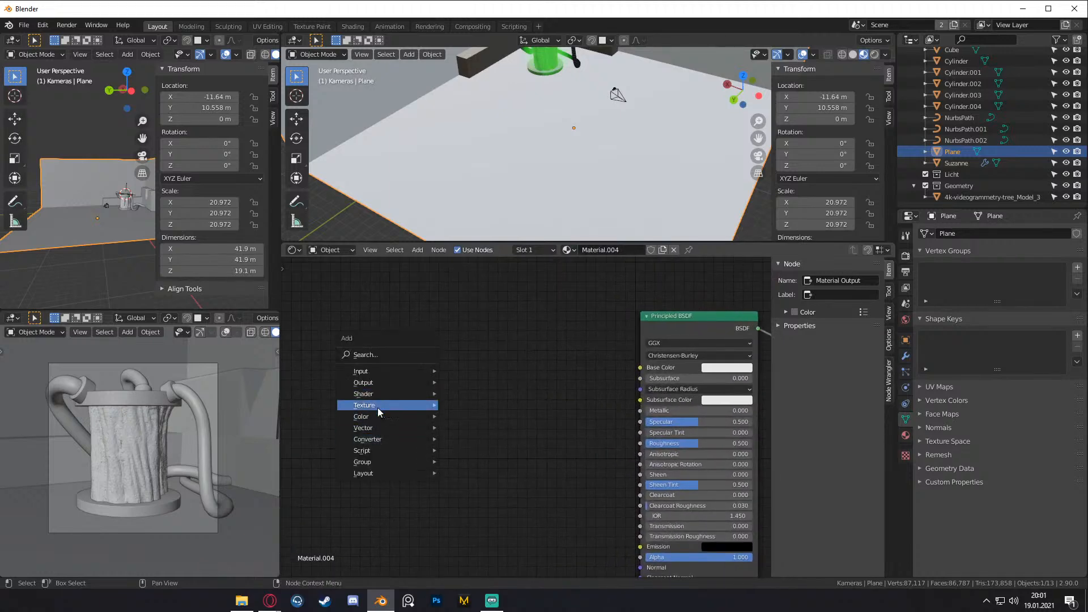
pyautogui.moveTo(377, 407)
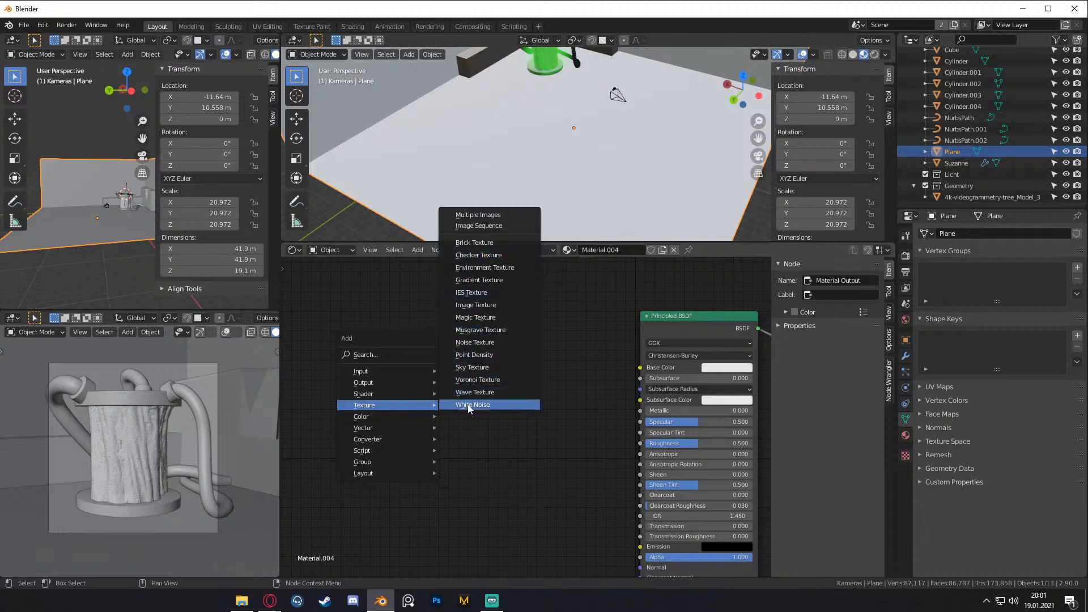
pyautogui.click(473, 242)
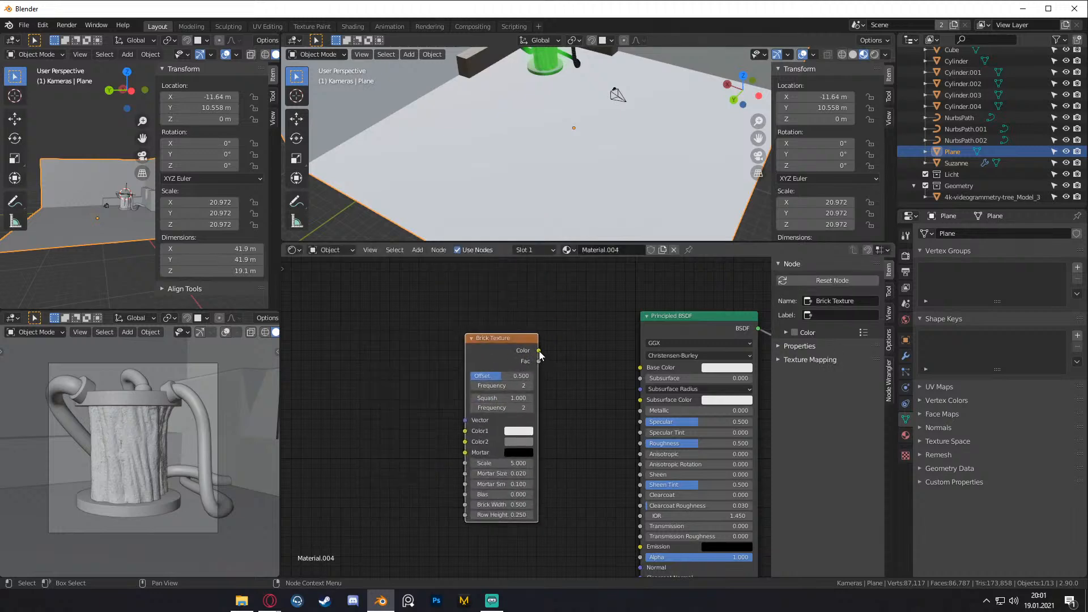
pyautogui.moveTo(539, 351); pyautogui.dragTo(640, 367)
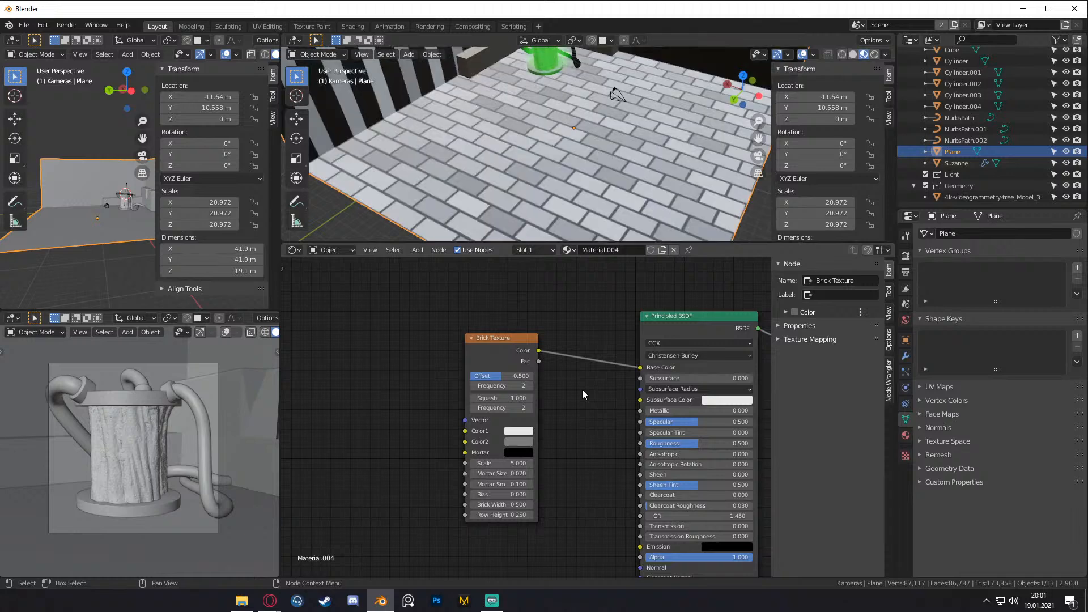
# - Set the Brick Texture's Scale to 4.3 and its Mortar Size to 0.001
pyautogui.scroll(1, 565, 407)
pyautogui.moveTo(565, 408); pyautogui.dragTo(593, 404, button='middle')
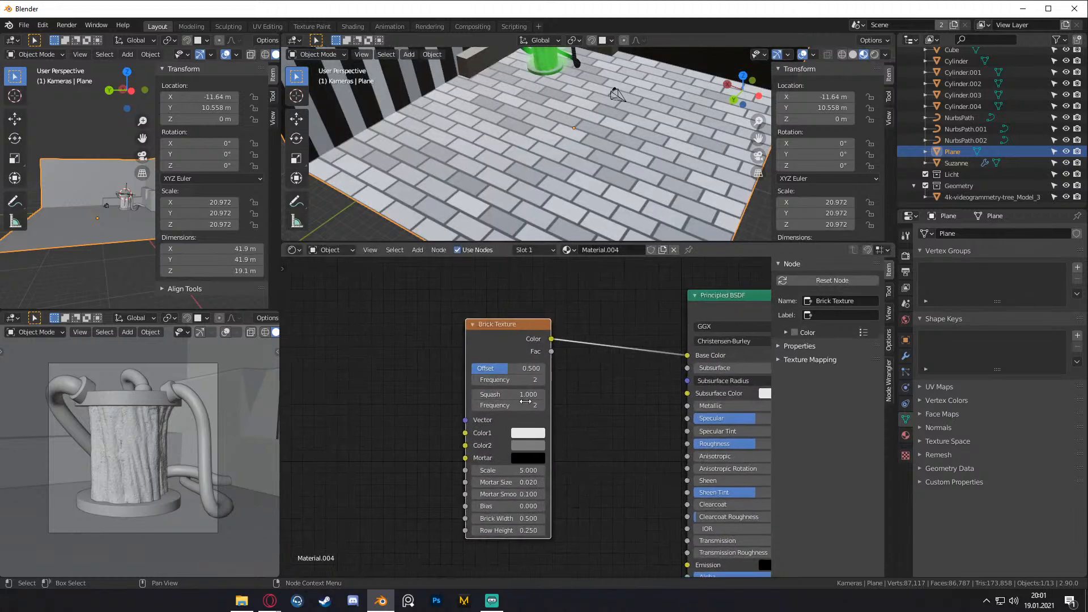
pyautogui.moveTo(498, 468)
pyautogui.mouseDown()
pyautogui.moveTo(461, 468)
pyautogui.moveTo(541, 482)
pyautogui.moveTo(498, 482)
pyautogui.mouseUp()
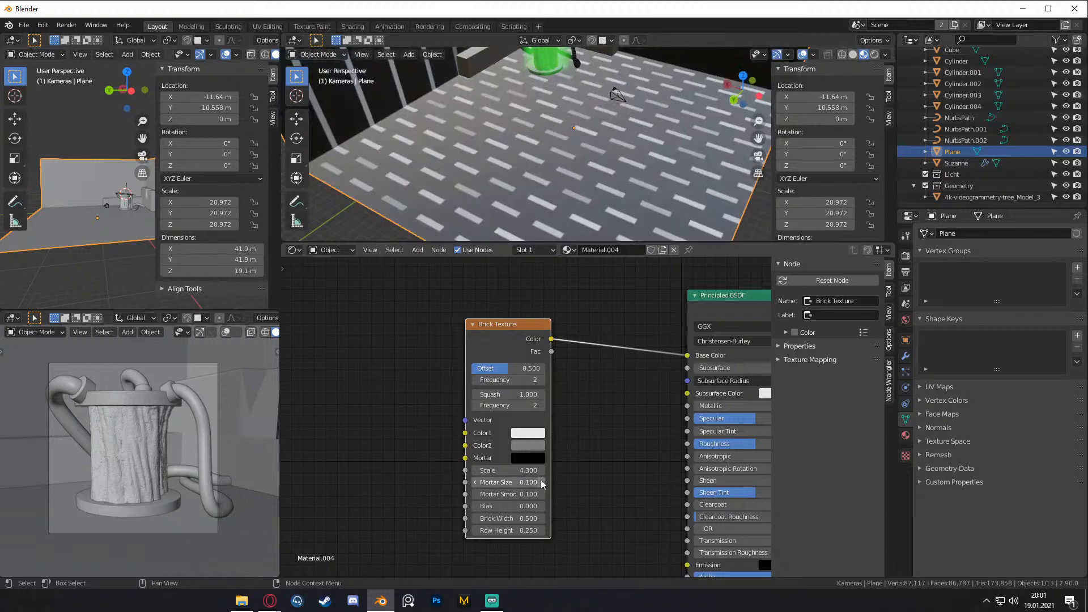
pyautogui.click(498, 483)
pyautogui.write('0.1001')
pyautogui.press('Return')
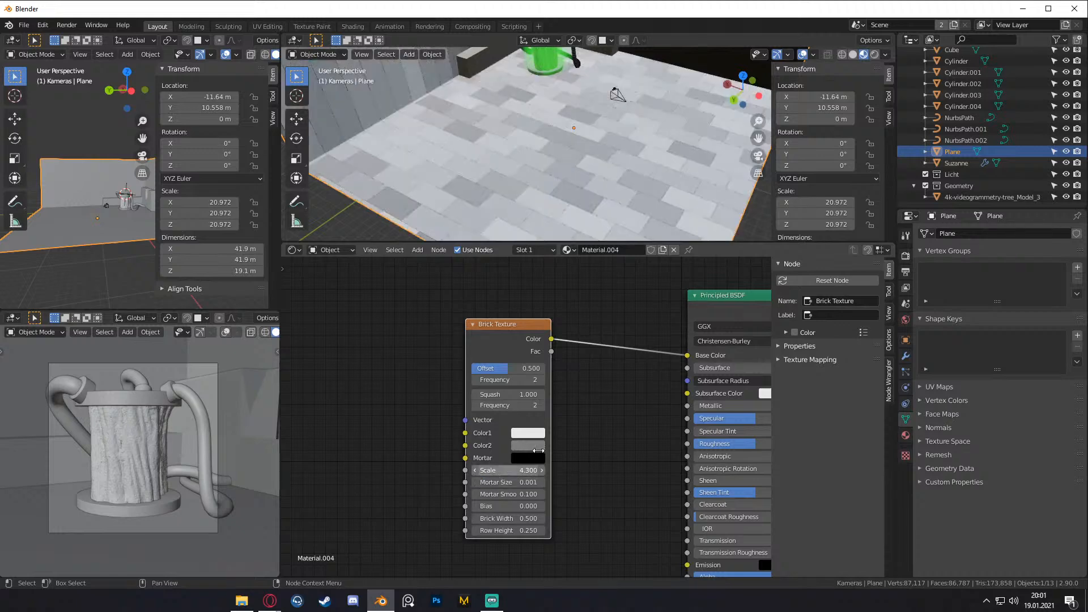
# - Set the Brick Texture's Bias to 1 so the floor tiles share a single colour
pyautogui.scroll(5, 629, 201)
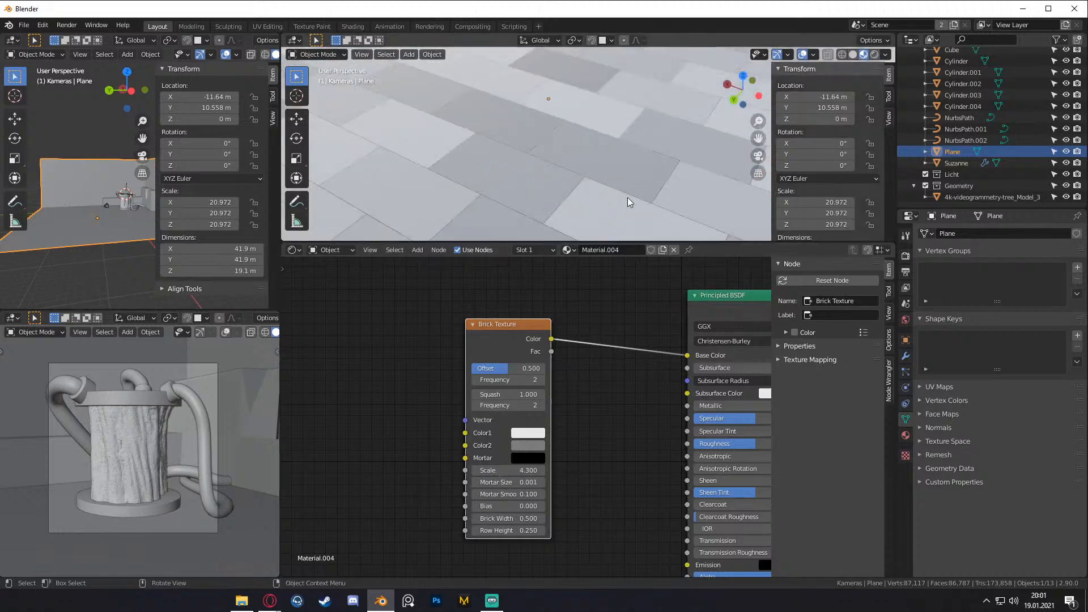
pyautogui.click(511, 506)
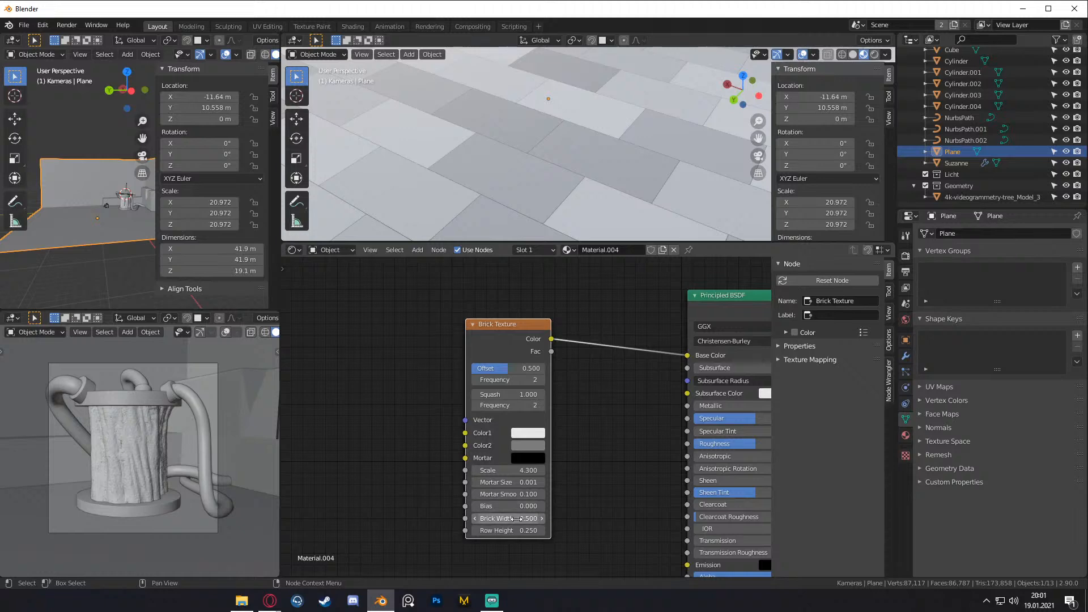
pyautogui.write('1')
pyautogui.press('Return')
pyautogui.scroll(-6, 563, 148)
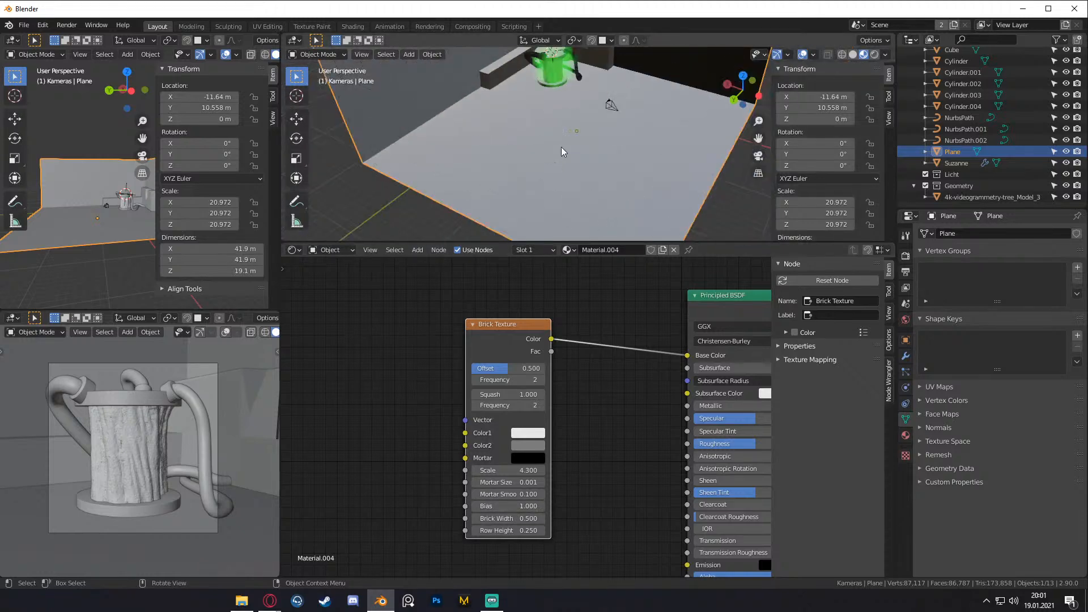
pyautogui.scroll(1, 575, 159)
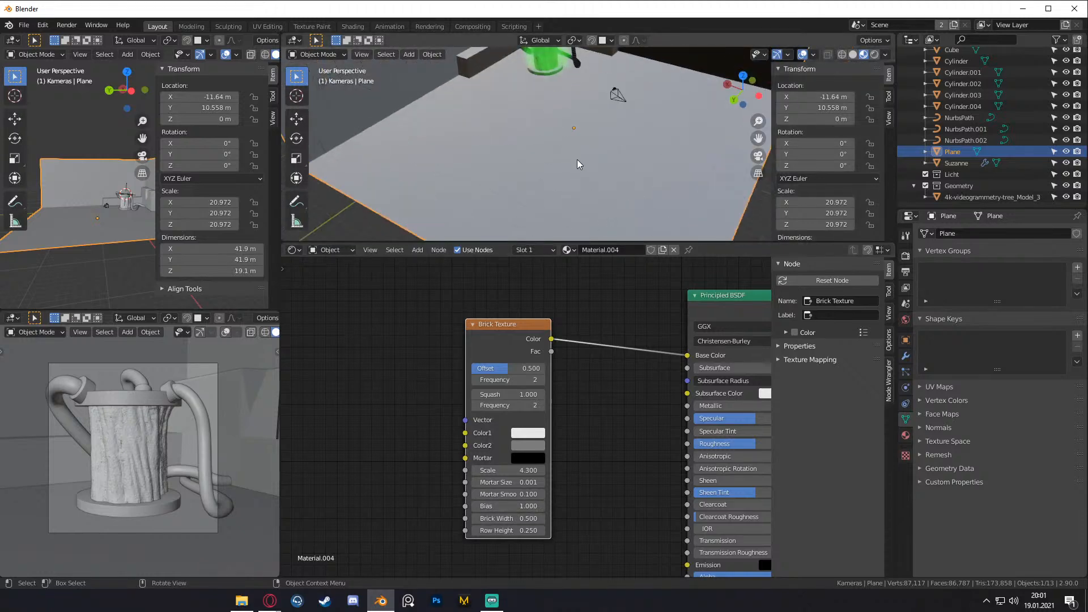
# - Set the Brick Texture's Brick Width and Row Height to 1
pyautogui.moveTo(504, 518); pyautogui.dragTo(510, 518)
pyautogui.click(511, 518)
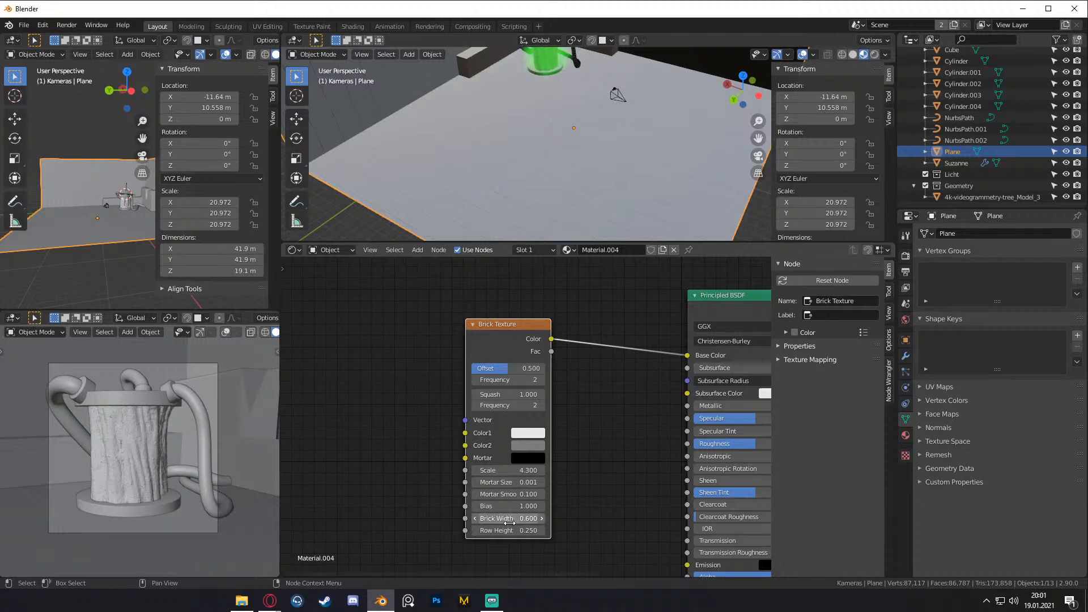
pyautogui.write('1')
pyautogui.press('Return')
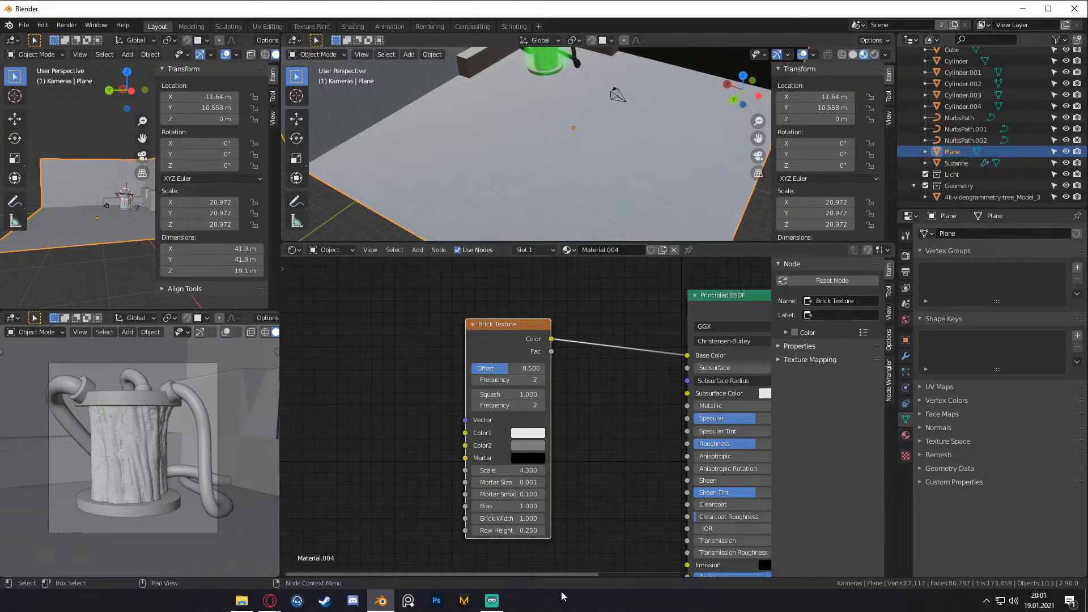
pyautogui.click(515, 530)
pyautogui.write('1')
pyautogui.press('Return')
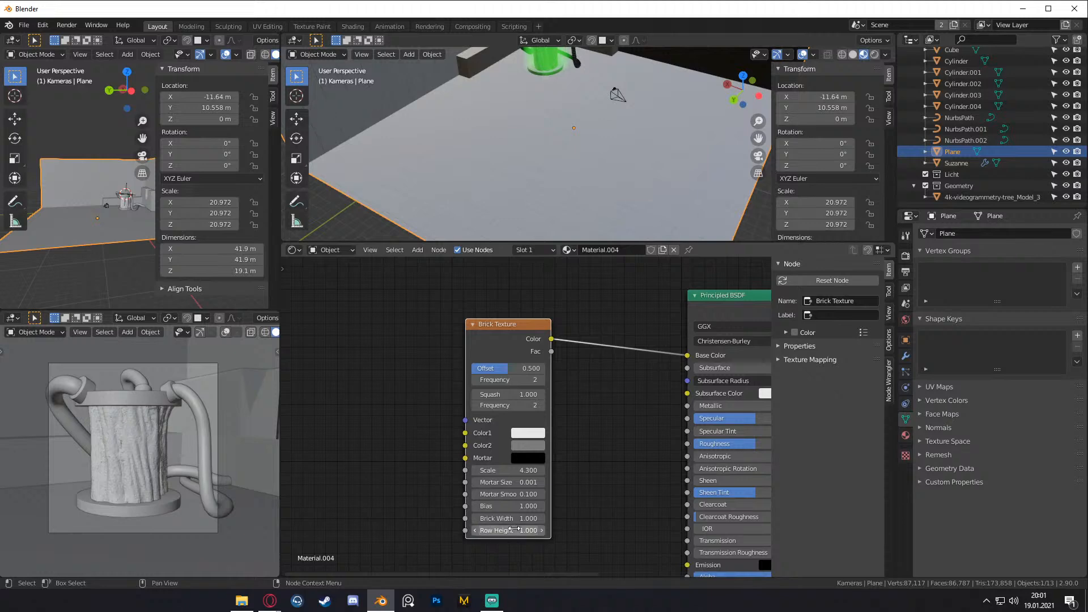
# - Set the Brick Texture's Row Height to 0.3, keeping the Brick Width at 1
pyautogui.click(509, 519)
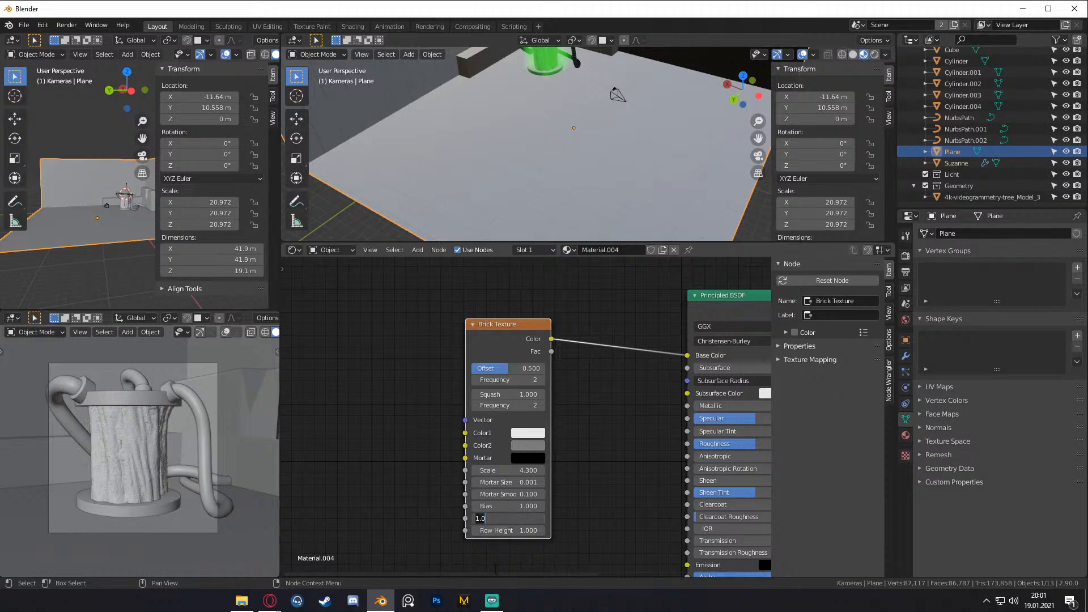
pyautogui.press('Return')
pyautogui.click(506, 531)
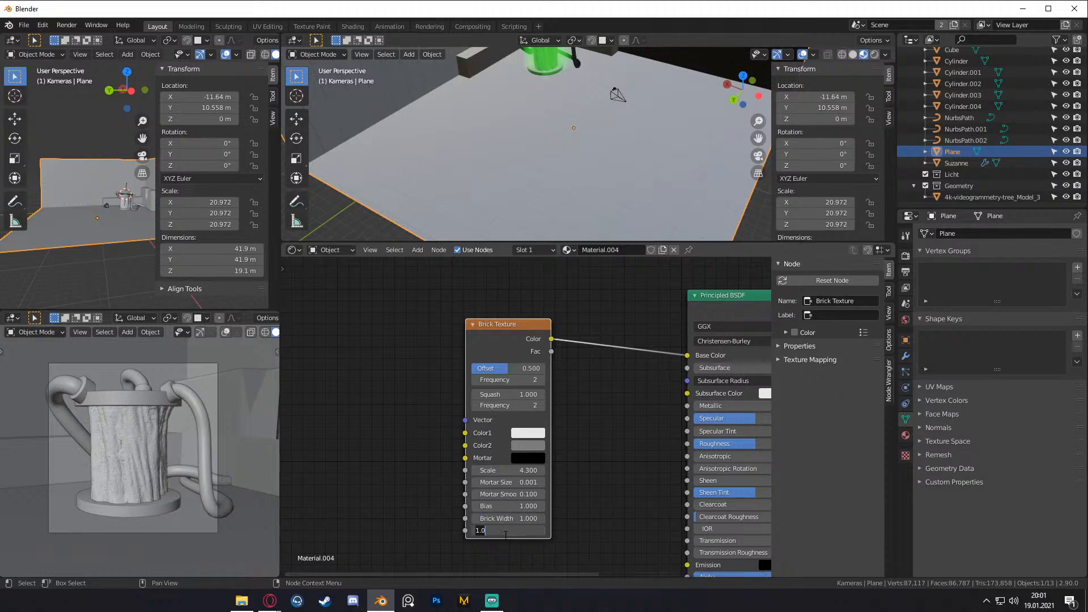
pyautogui.write('.3')
pyautogui.press('Return')
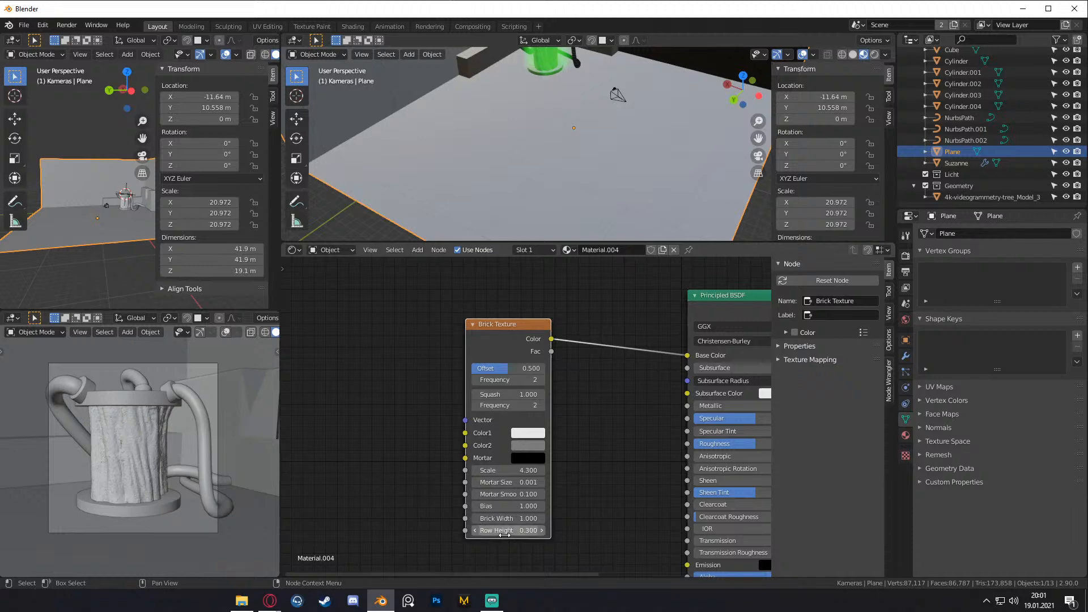
pyautogui.moveTo(498, 204); pyautogui.dragTo(607, 175, button='middle')
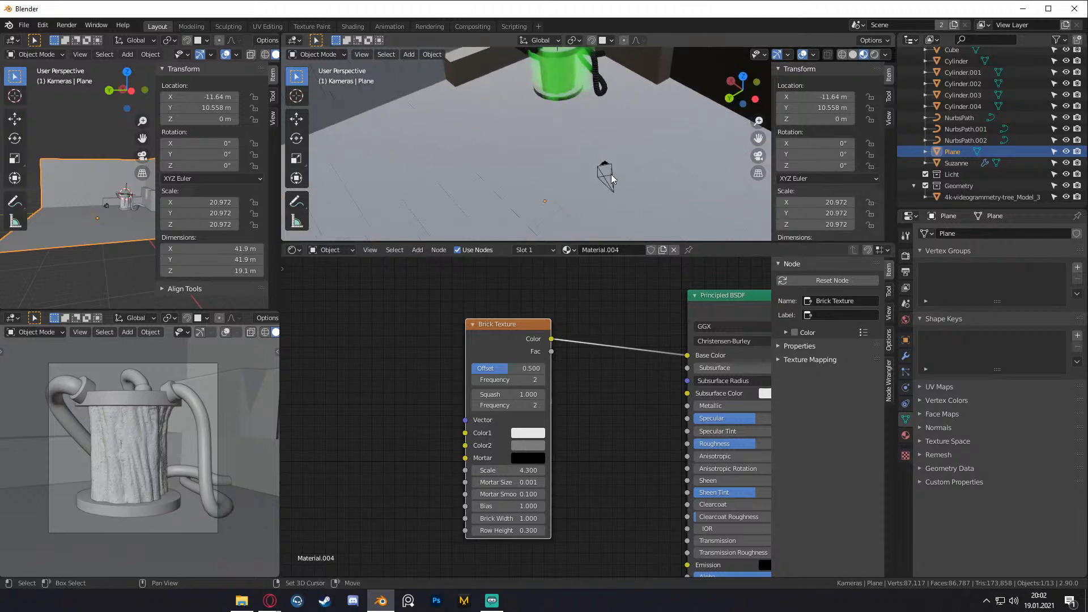
# - Set the Brick Texture's Brick Width and Row Height to 0.25 for square tiles
pyautogui.click(510, 519)
pyautogui.write('0.25')
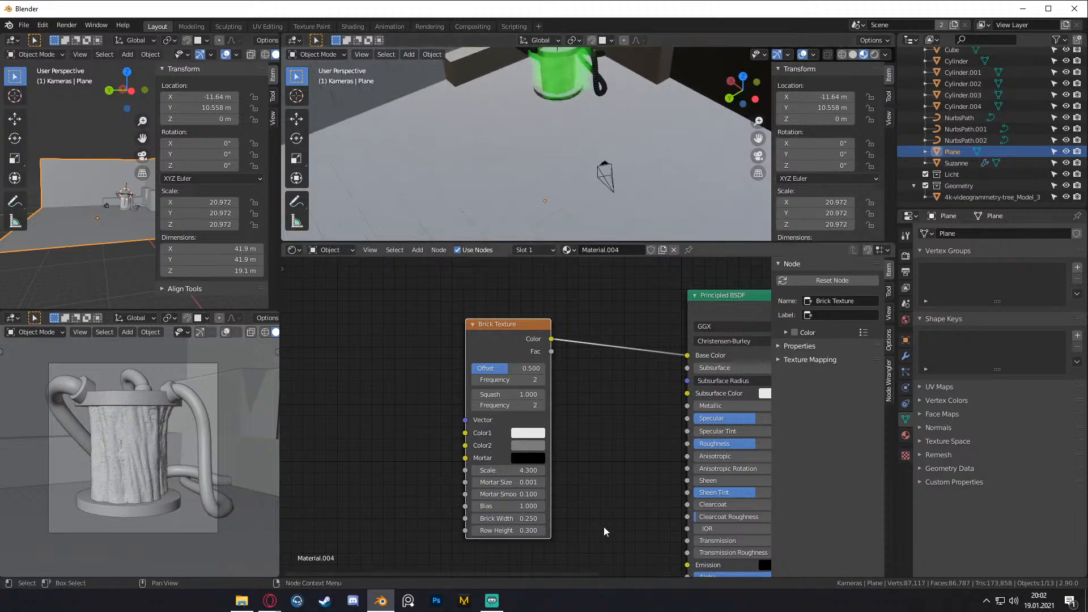
pyautogui.click(504, 530)
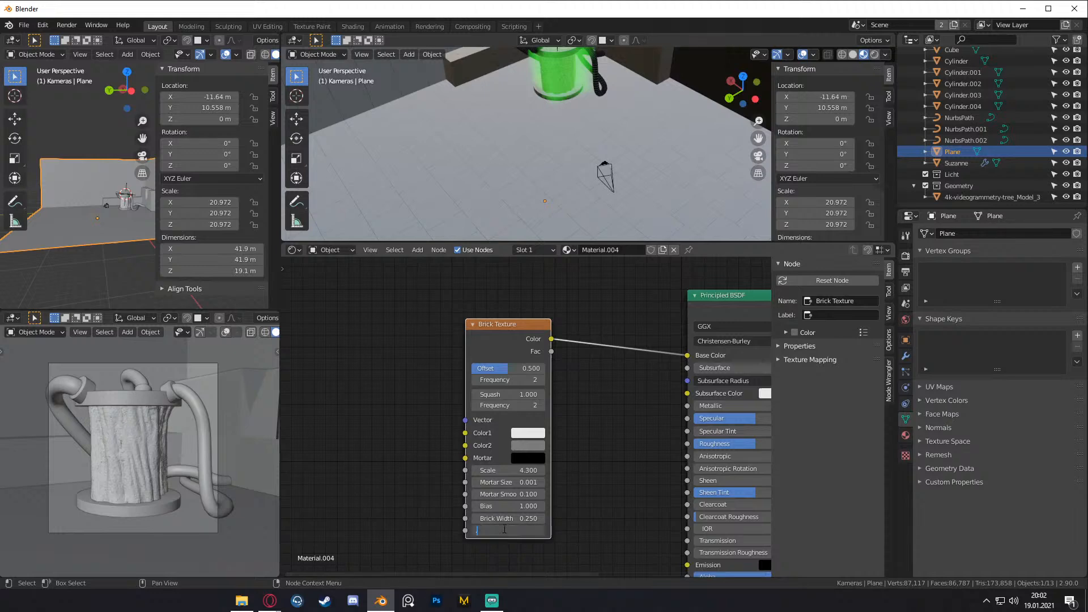
pyautogui.write('.25')
pyautogui.press('Return')
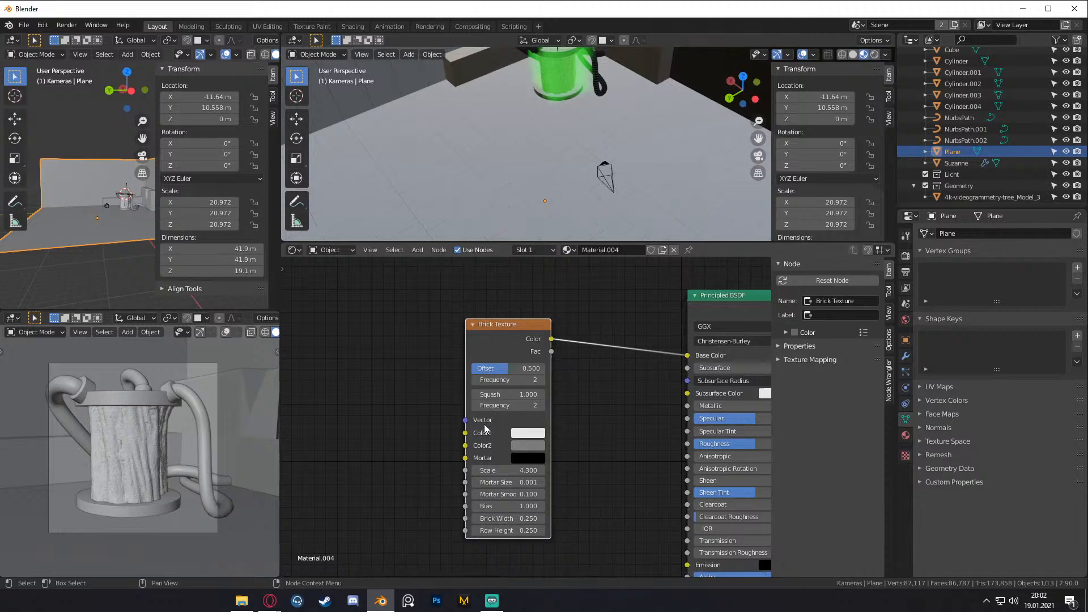
# - Set the Brick Texture's Offset to 0 so the tile rows line up
pyautogui.moveTo(556, 185); pyautogui.dragTo(608, 235, button='middle')
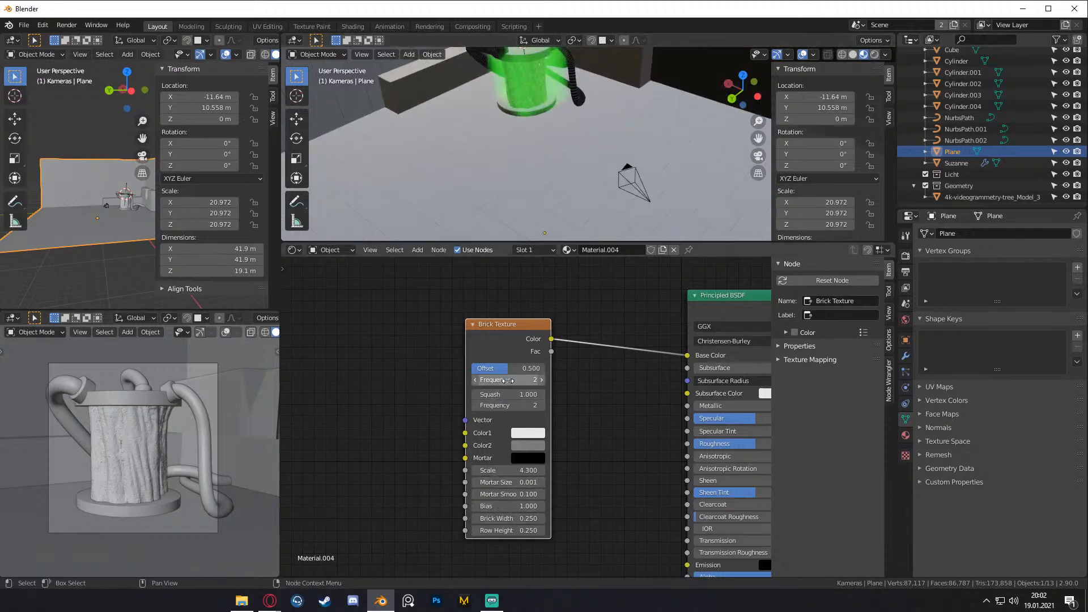
pyautogui.moveTo(513, 372); pyautogui.dragTo(472, 371)
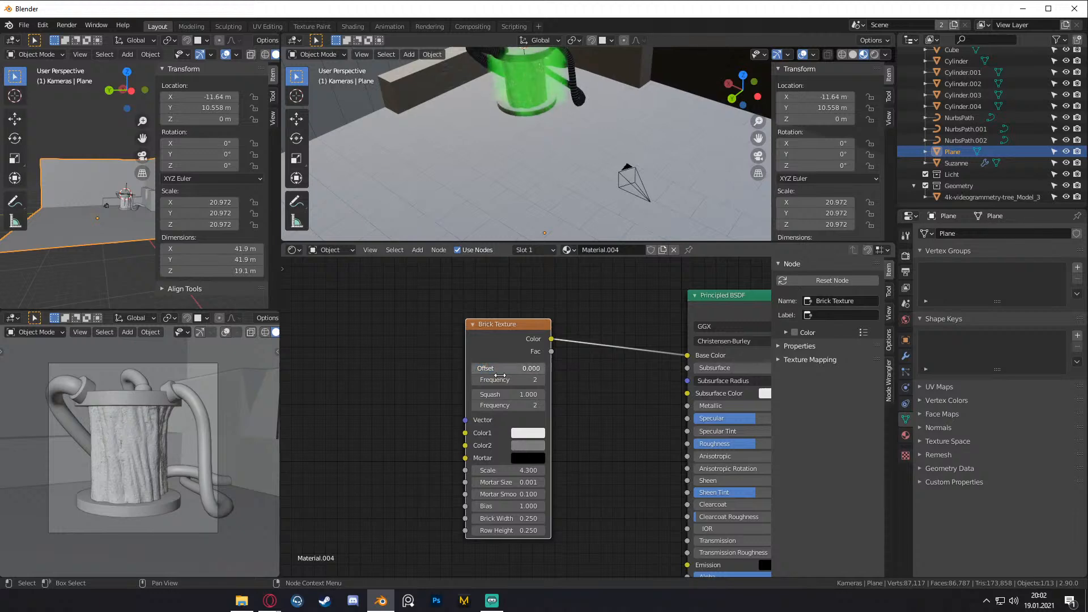
pyautogui.moveTo(538, 170); pyautogui.dragTo(602, 179, button='middle')
# - Show the camera view in Rendered shading and the large 3D view in Solid shading
pyautogui.moveTo(765, 423); pyautogui.dragTo(617, 427, button='middle')
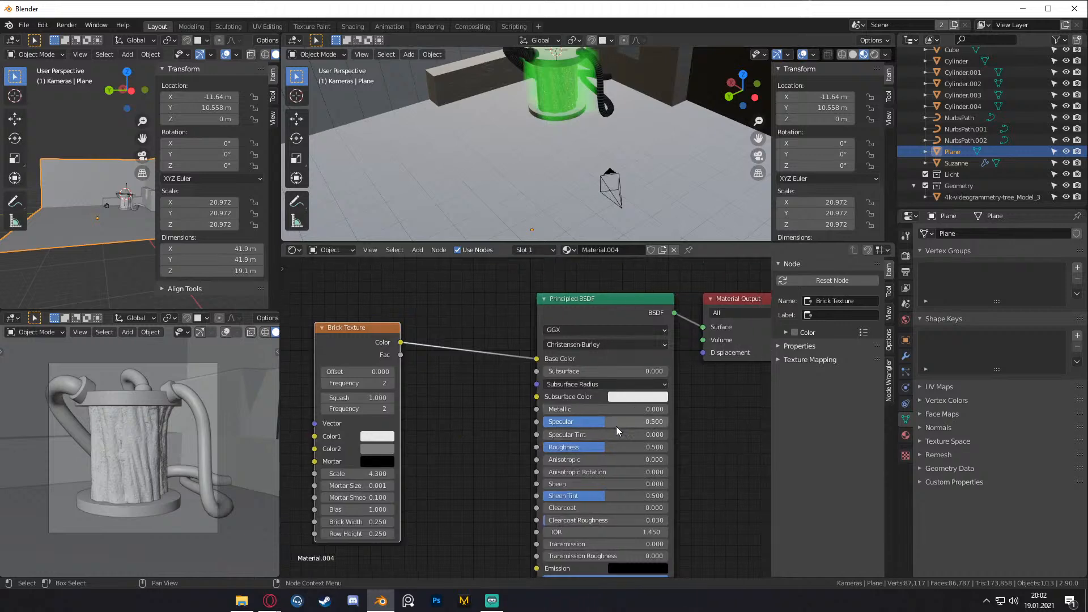
pyautogui.press('z')
pyautogui.click(243, 343)
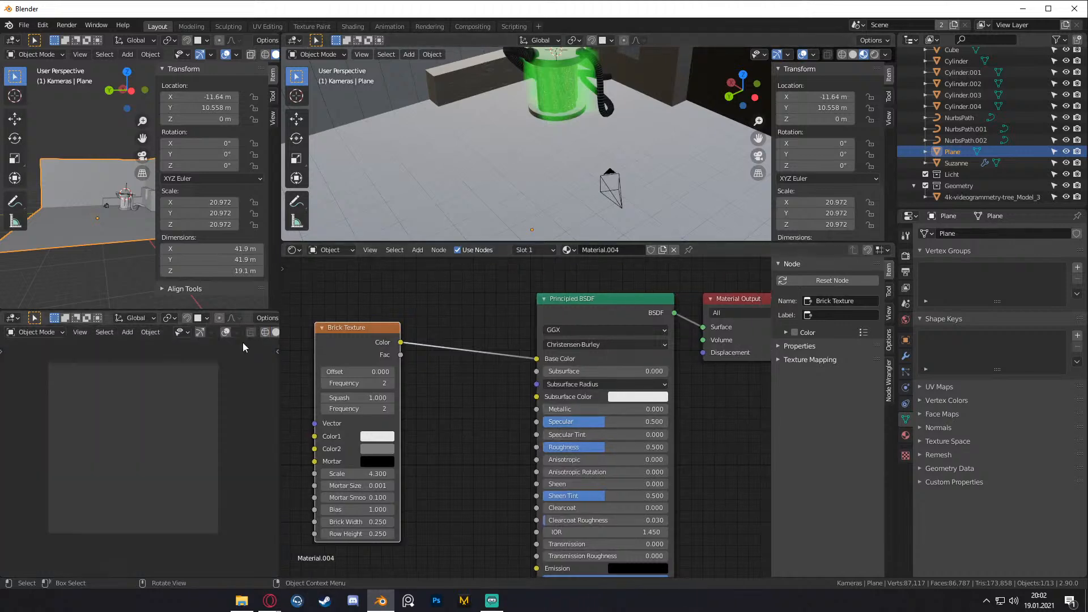
pyautogui.press('z')
pyautogui.click(675, 168)
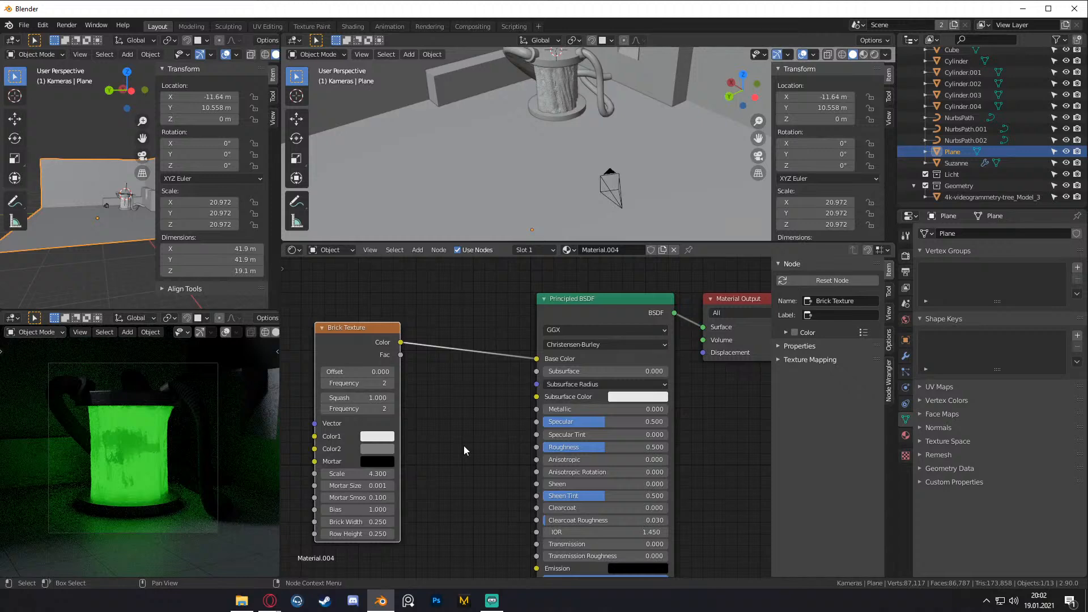
# - Move the Brick Texture node farther from the Principled BSDF to make room for more nodes
pyautogui.scroll(-4, 487, 437)
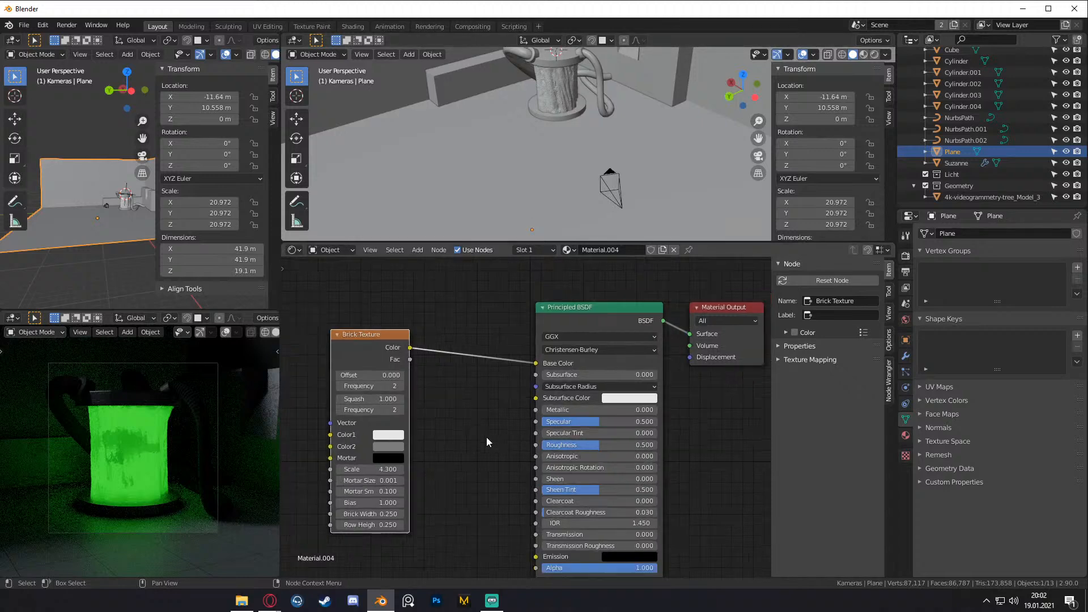
pyautogui.moveTo(489, 444); pyautogui.dragTo(582, 417, button='middle')
pyautogui.scroll(4, 493, 371)
pyautogui.moveTo(433, 278); pyautogui.dragTo(316, 293)
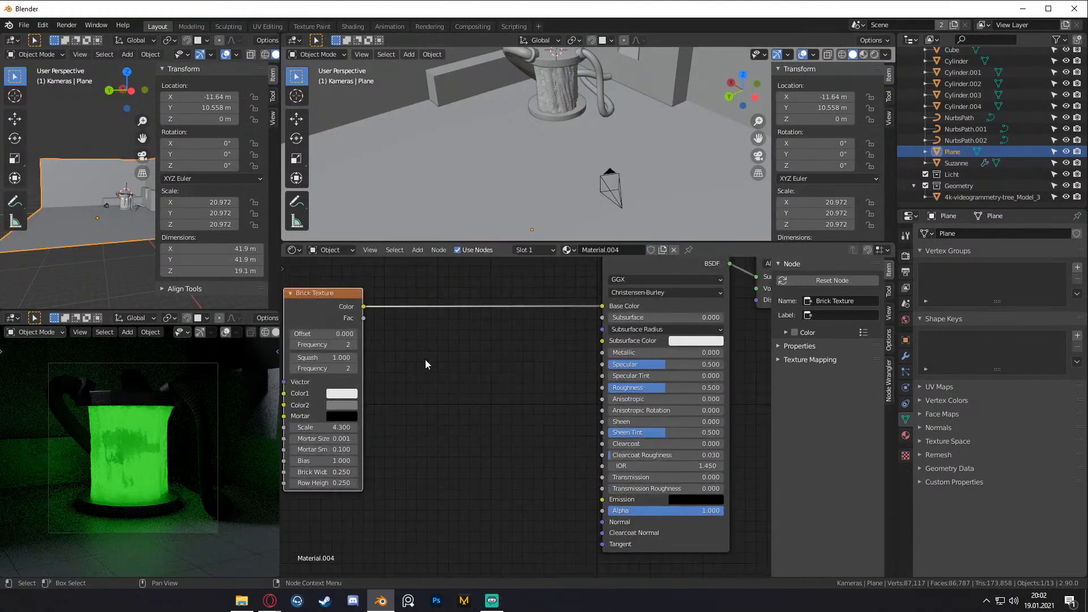
pyautogui.moveTo(453, 399); pyautogui.dragTo(546, 345, button='middle')
pyautogui.scroll(-1, 533, 348)
pyautogui.hotkey('shift', 'a')
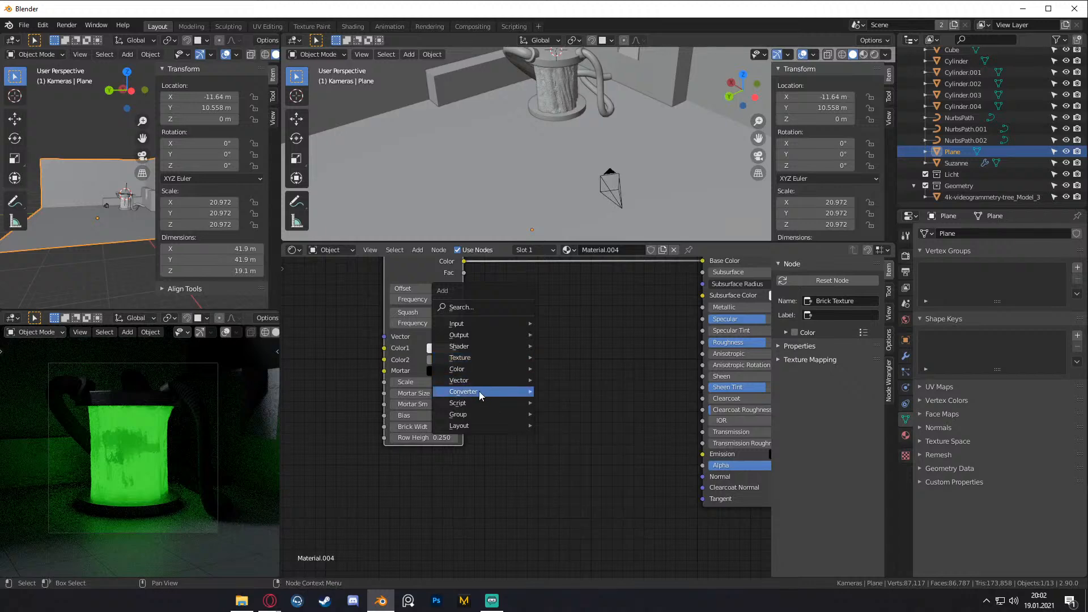
pyautogui.moveTo(480, 371)
pyautogui.moveTo(499, 392)
pyautogui.click(564, 404)
pyautogui.click(524, 349)
pyautogui.hotkey('ctrl', 'z')
# - Add a ColorRamp node between the Brick Texture and the Principled BSDF
pyautogui.hotkey('shift', 'a')
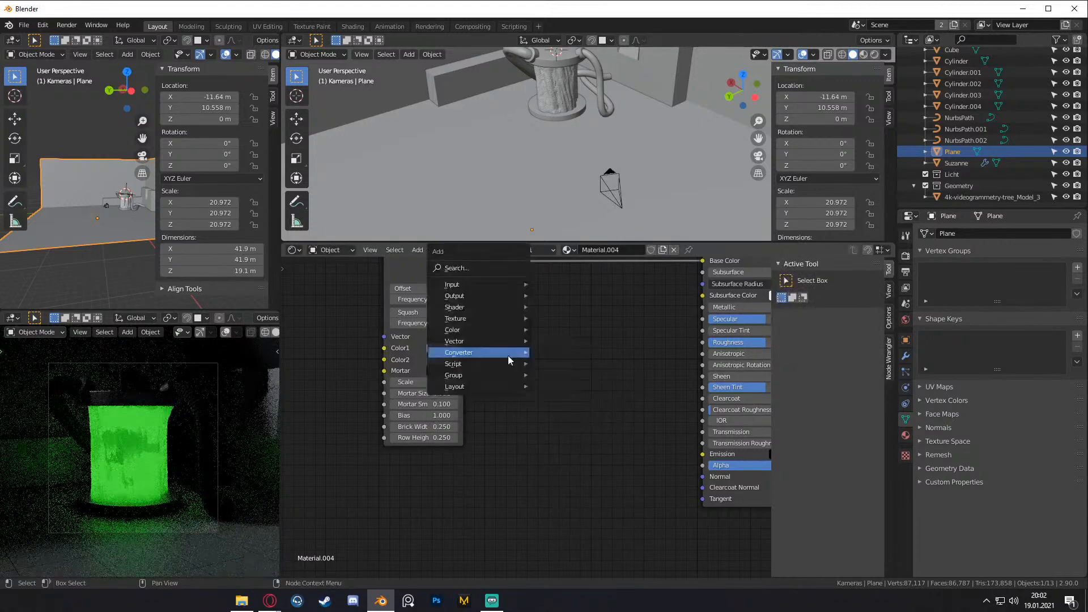
pyautogui.moveTo(507, 355)
pyautogui.click(562, 366)
pyautogui.click(553, 294)
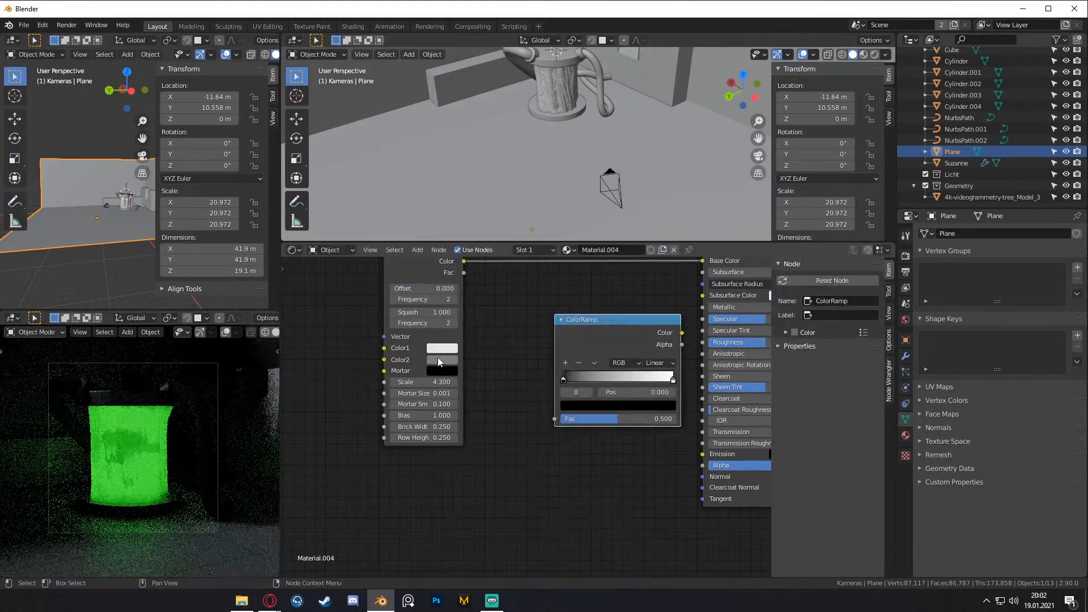
# - Set both Color1 and Color2 of the Brick Texture to white
pyautogui.click(437, 358)
pyautogui.moveTo(516, 244); pyautogui.dragTo(516, 201)
pyautogui.click(437, 350)
pyautogui.click(446, 342)
# - Rearrange the Brick Texture and ColorRamp nodes and connect the Brick Texture's Fac output to the ColorRamp's Fac input
pyautogui.moveTo(509, 337); pyautogui.dragTo(516, 421, button='middle')
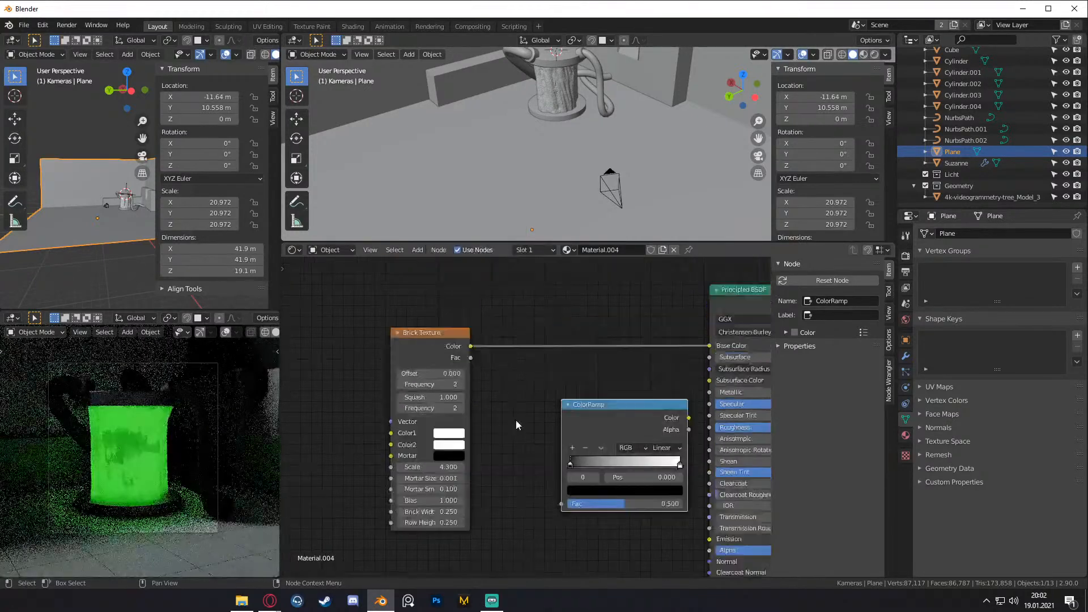
pyautogui.scroll(-2, 515, 421)
pyautogui.moveTo(423, 370); pyautogui.dragTo(324, 338)
pyautogui.moveTo(626, 421); pyautogui.dragTo(593, 397, button='middle')
pyautogui.moveTo(593, 403); pyautogui.dragTo(462, 377)
pyautogui.moveTo(349, 295); pyautogui.dragTo(394, 441)
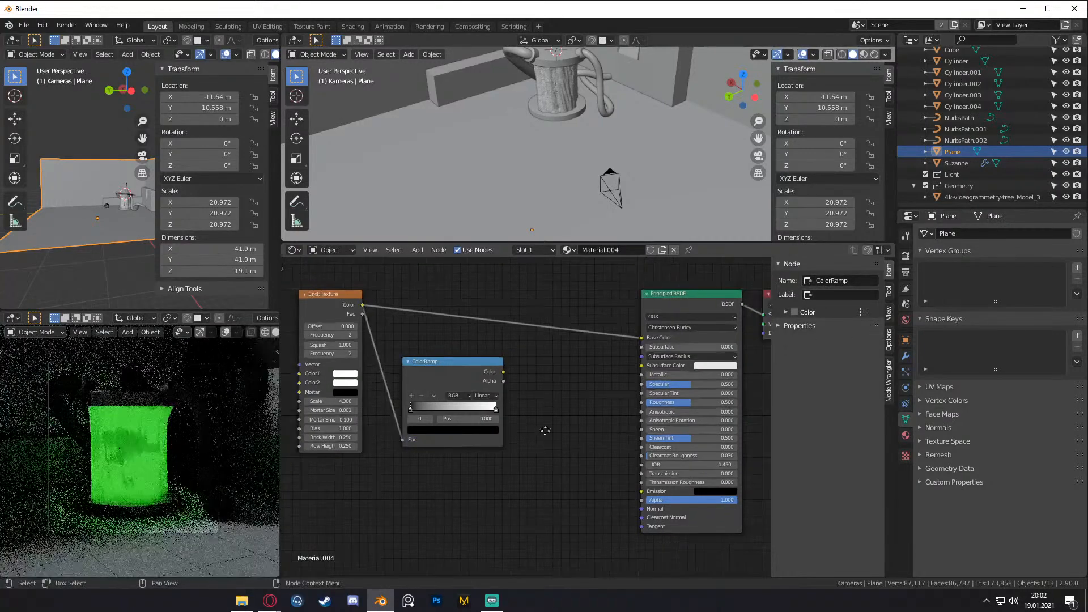
# - Add a Bump node, feeding the ColorRamp's Color into its Height and its Normal output into the Principled BSDF's Normal
pyautogui.moveTo(544, 430); pyautogui.dragTo(522, 402, button='middle')
pyautogui.hotkey('shift', 'a')
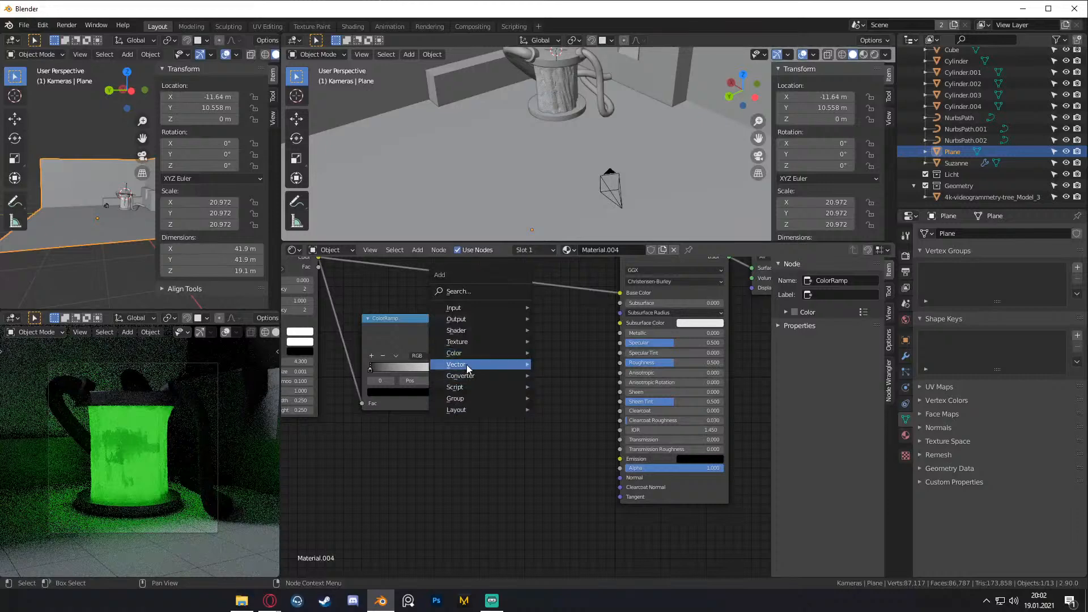
pyautogui.click(560, 367)
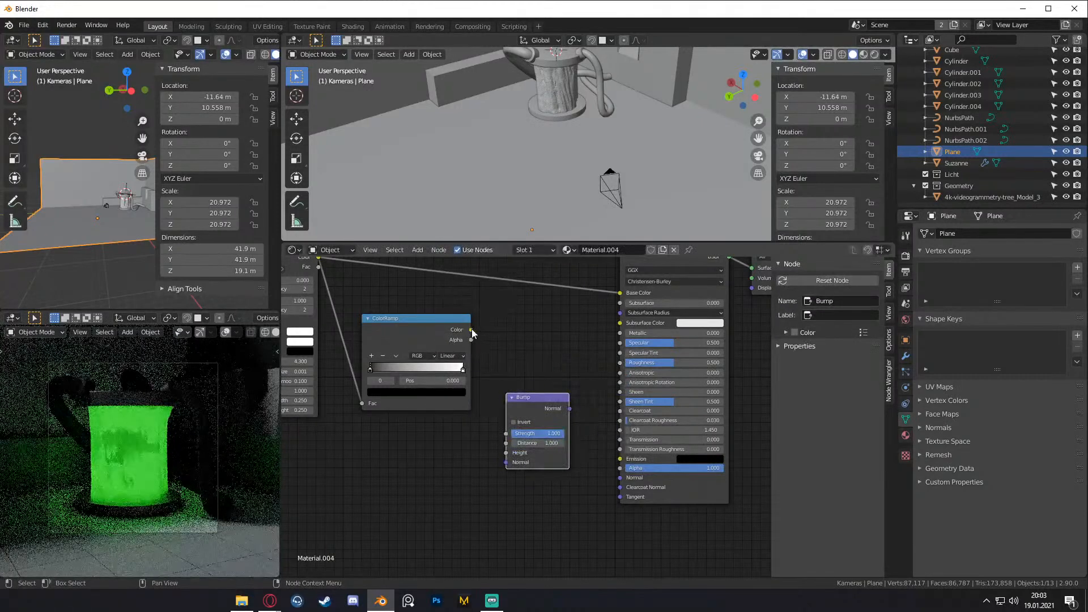
pyautogui.click(522, 404)
pyautogui.moveTo(471, 330); pyautogui.dragTo(506, 452)
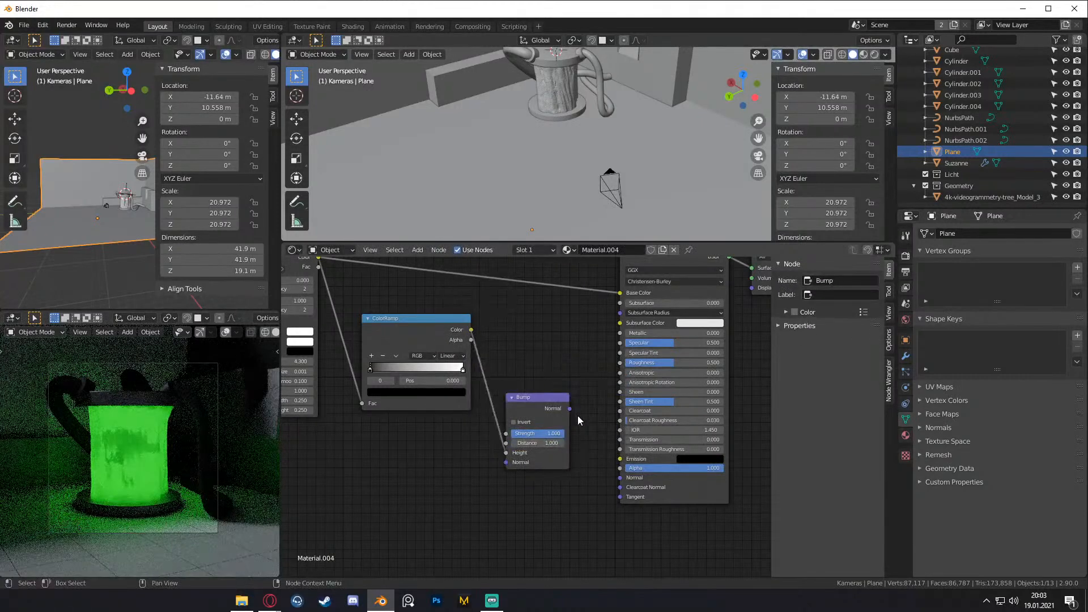
pyautogui.moveTo(570, 409); pyautogui.dragTo(620, 477)
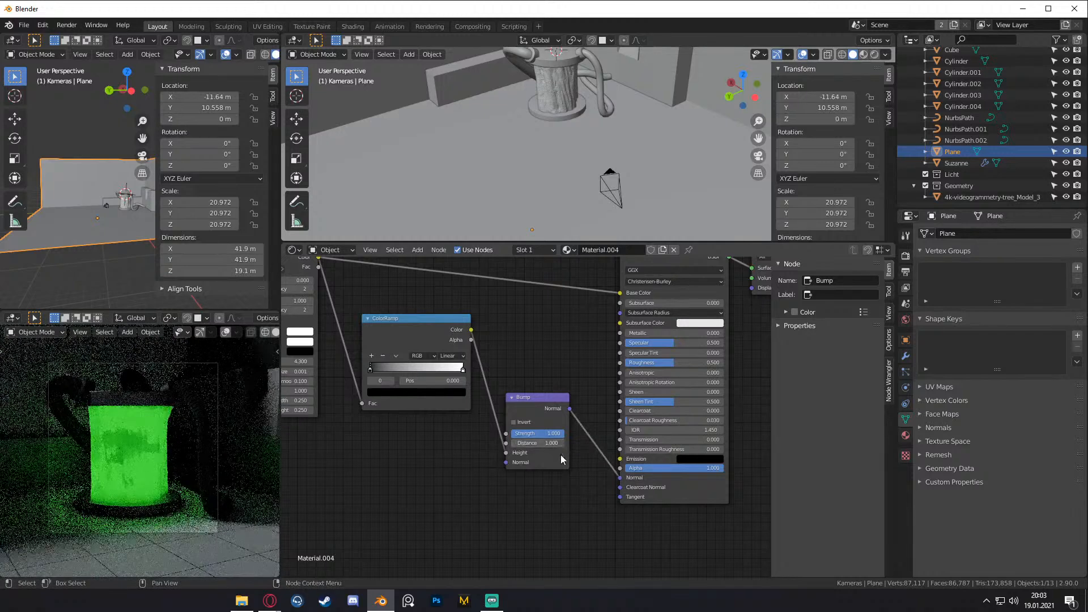
pyautogui.moveTo(561, 398); pyautogui.dragTo(580, 400, button='middle')
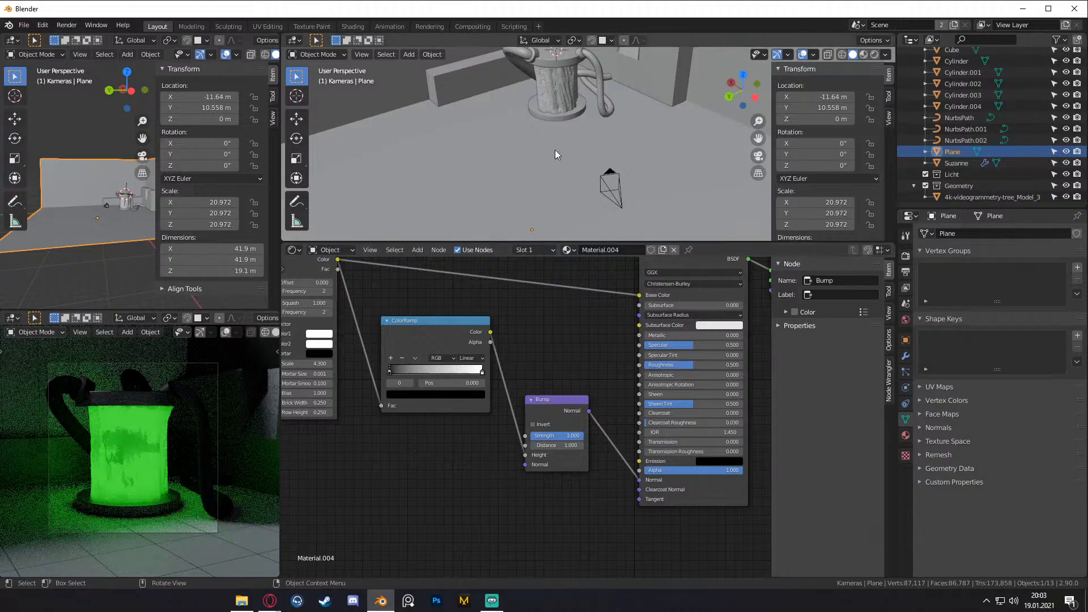
# - In Edit Mode on the container's base Cylinder, move the rim's upper edge loop down along Z to a local height of about 0.322 m
pyautogui.scroll(5, 556, 150)
pyautogui.click(573, 135)
pyautogui.press('Tab')
pyautogui.scroll(3, 588, 174)
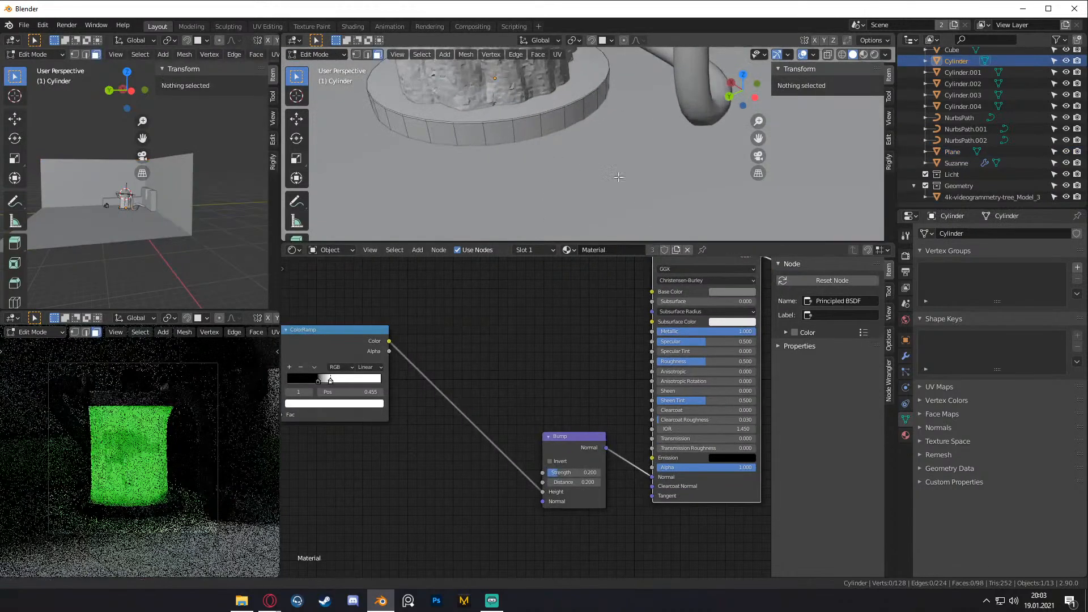
pyautogui.click(587, 151)
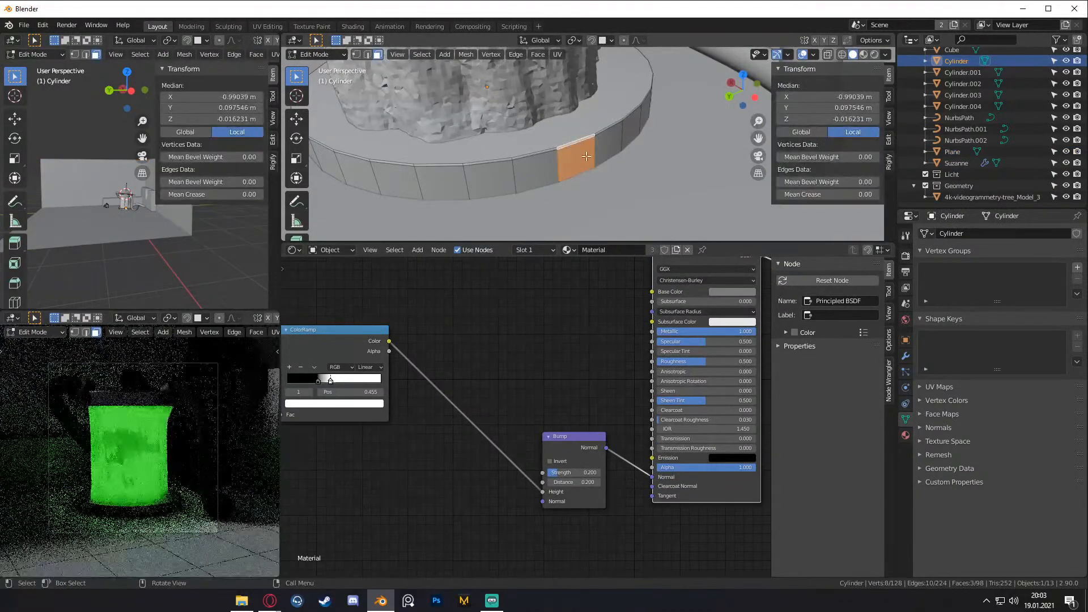
pyautogui.press('2')
pyautogui.keyDown('alt'); pyautogui.click(589, 141); pyautogui.keyUp('alt')
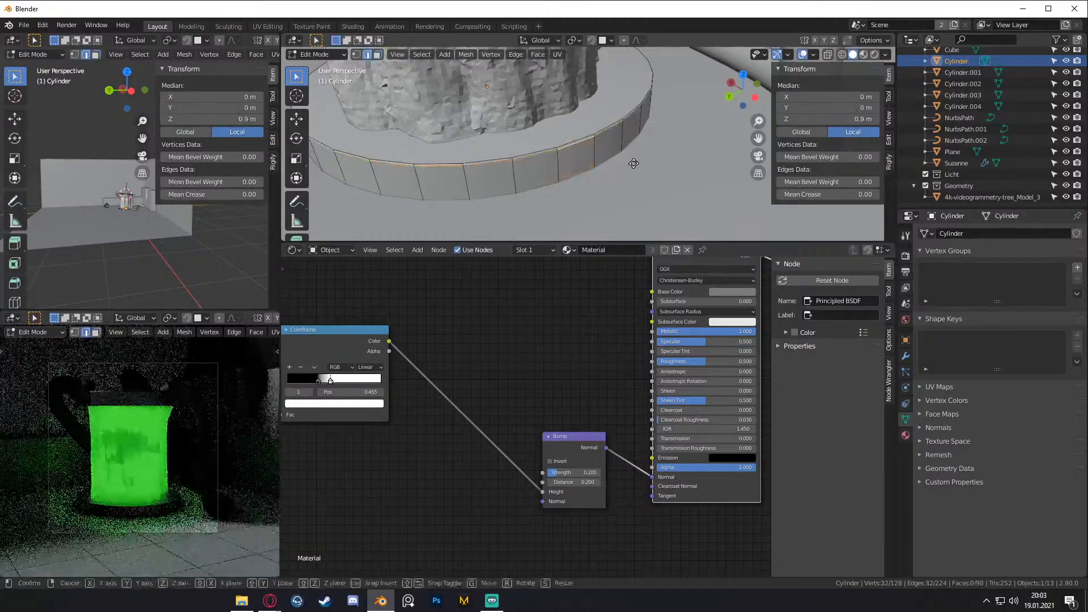
pyautogui.press('g')
pyautogui.press('z')
pyautogui.click(631, 176)
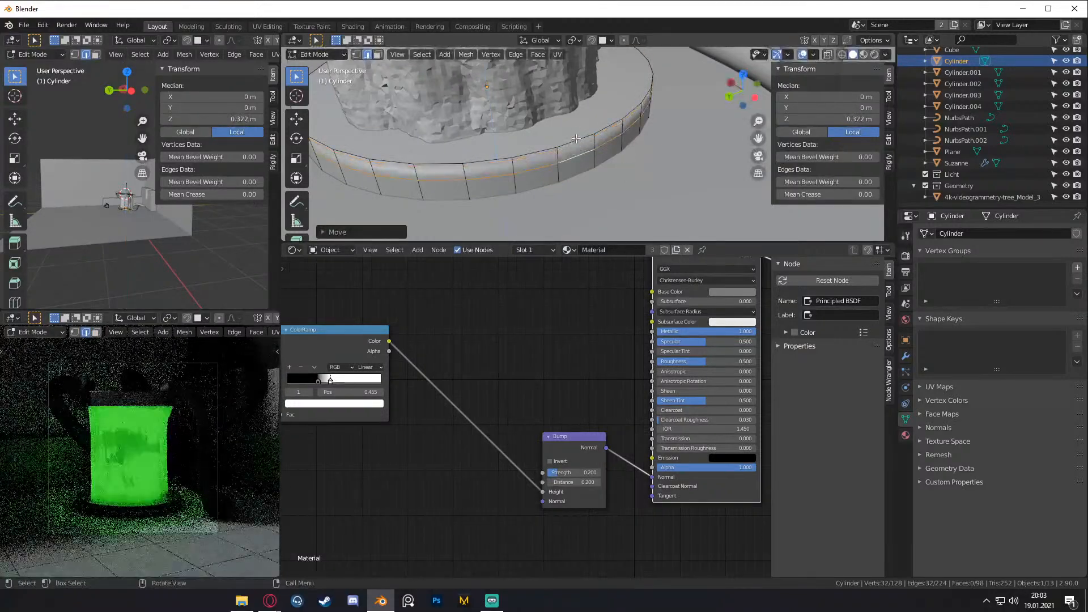
# - Undo the last move of the rim's edge loop and inset the base Cylinder's top face
pyautogui.hotkey('ctrl', 'z')
pyautogui.hotkey('ctrl', 'b')
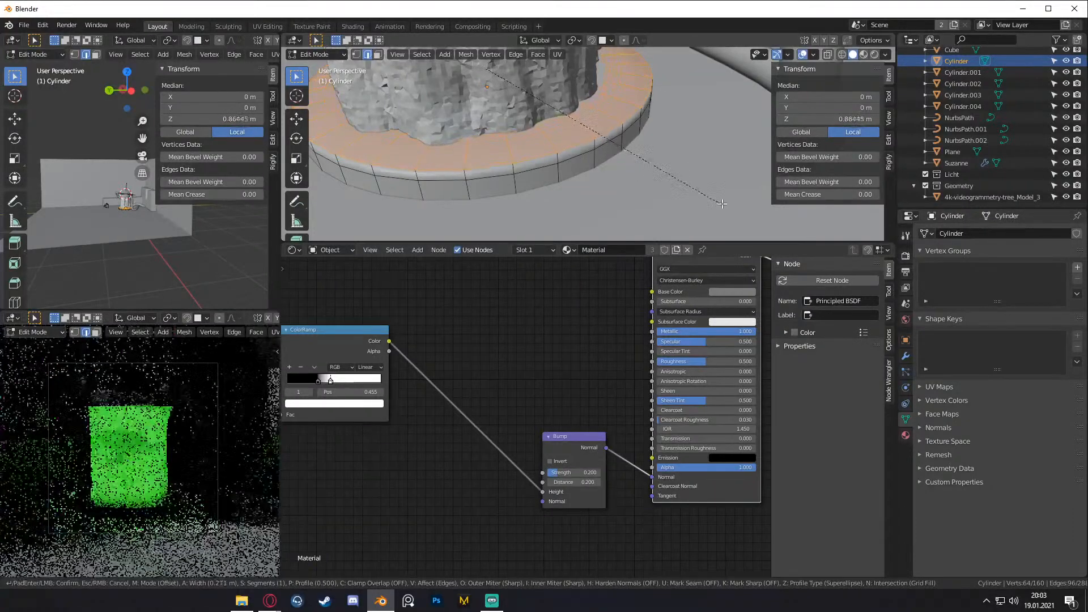
pyautogui.press('Escape')
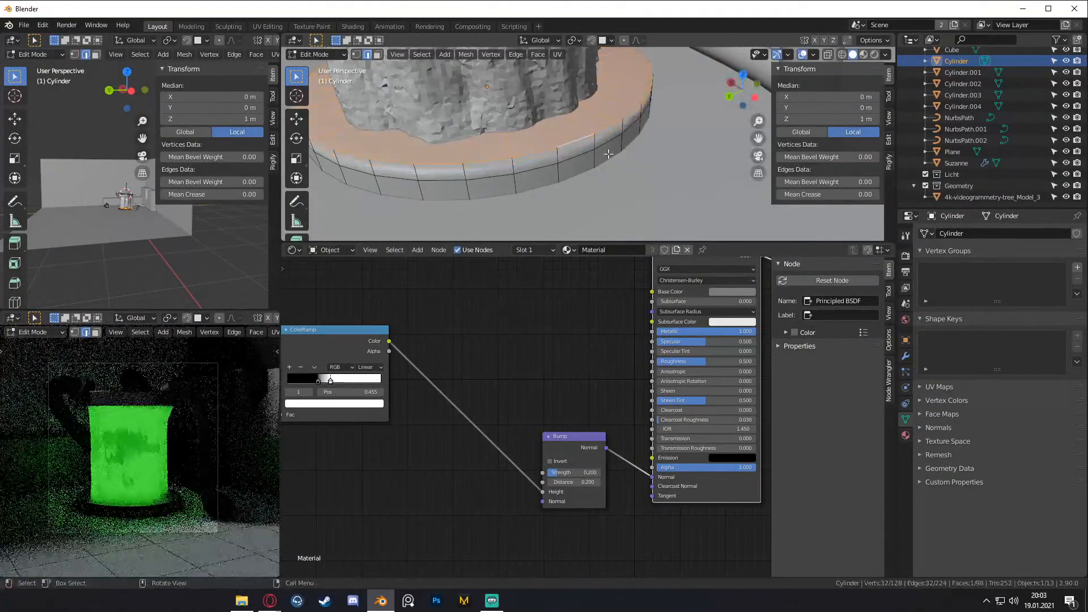
pyautogui.press('i')
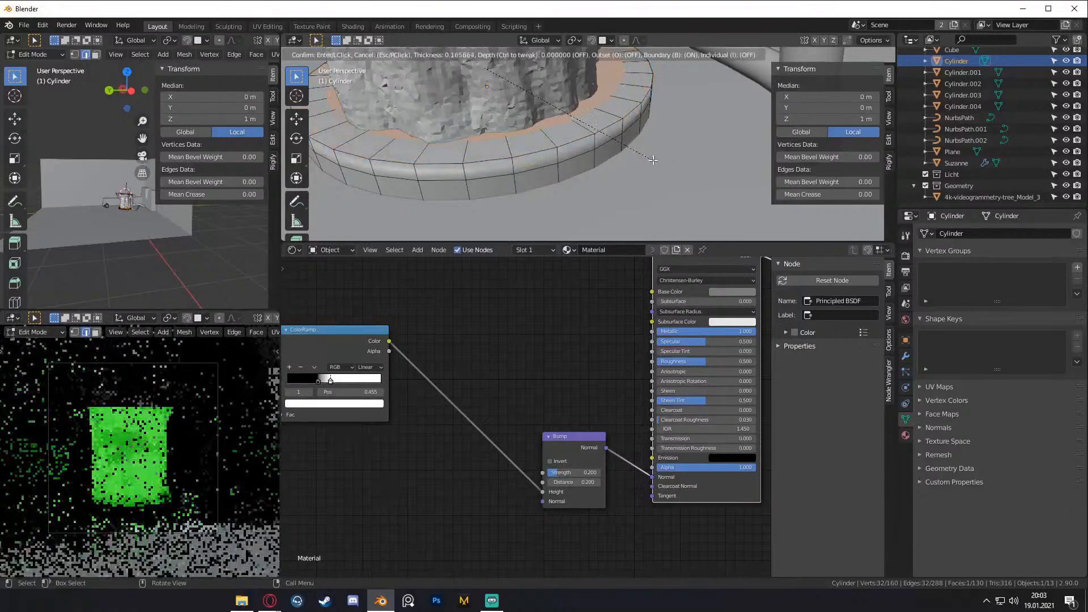
pyautogui.click(615, 150)
# - Bevel the outer edge loop on top of the base Cylinder's rim with a single narrow segment
pyautogui.hotkey('ctrl', 'b')
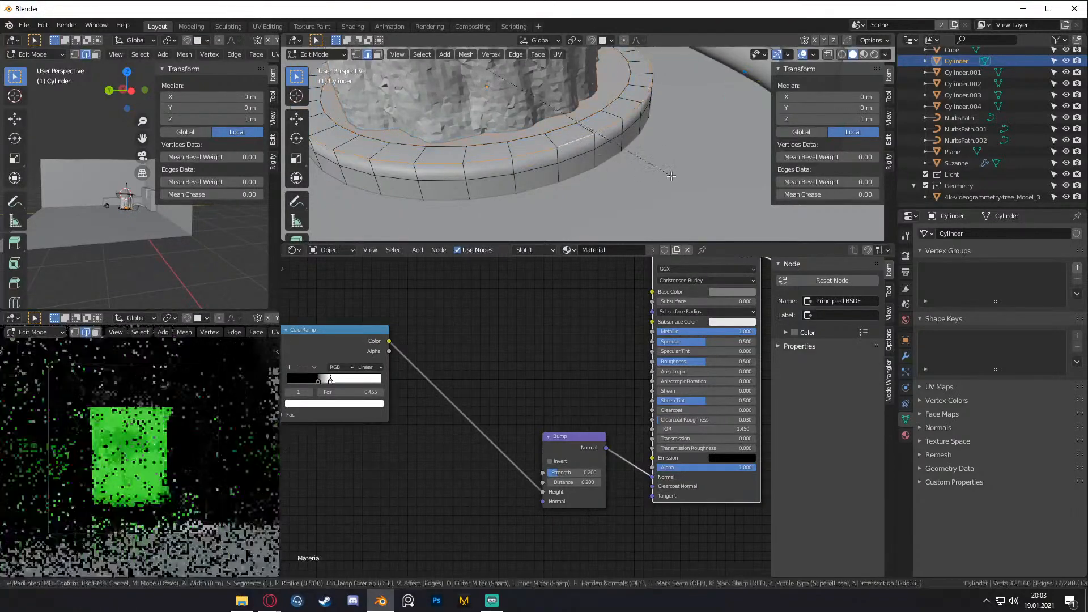
pyautogui.press('Escape')
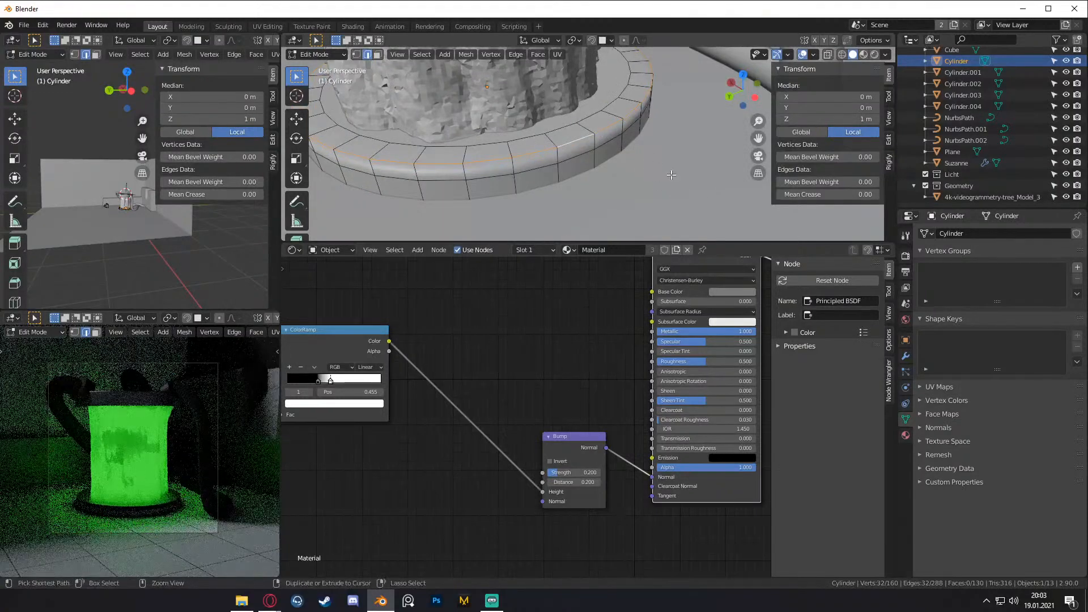
pyautogui.hotkey('ctrl', 'b')
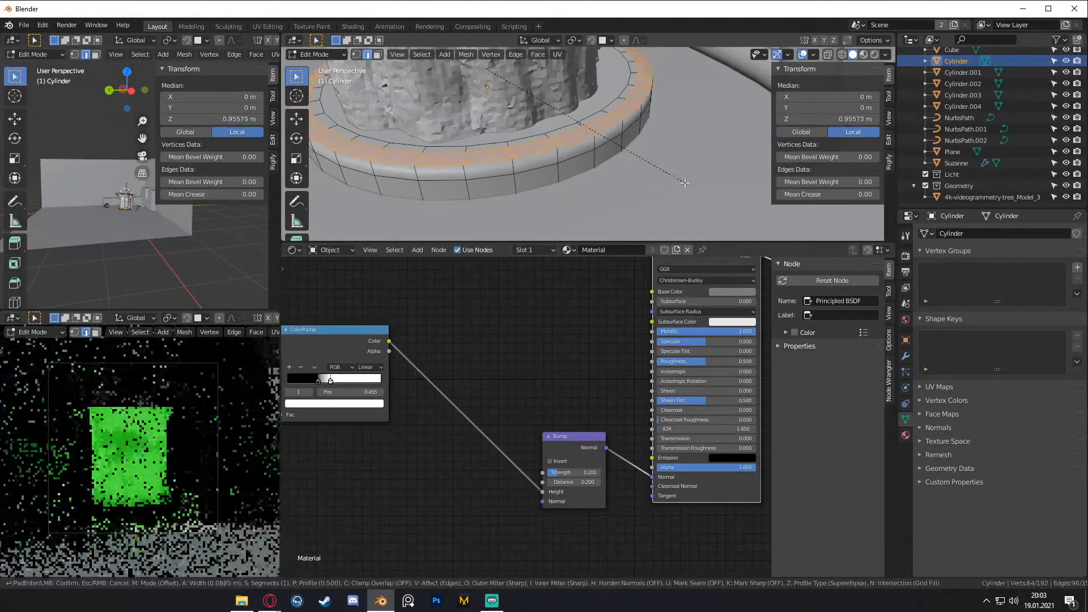
pyautogui.click(577, 136)
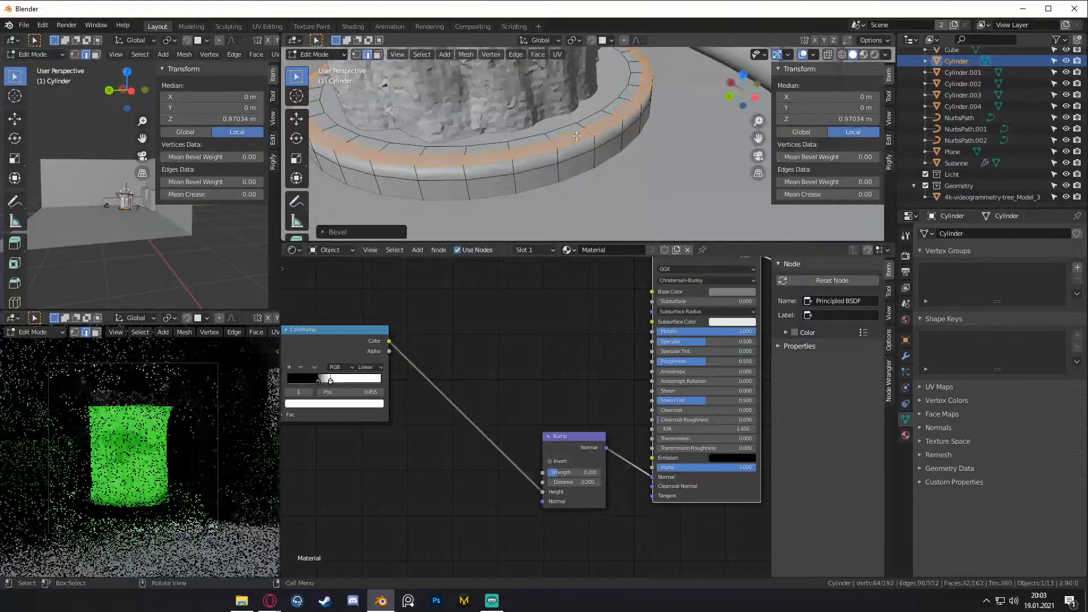
# - Nudge the outer edge loop of the rim's bevel along Z and return to Object Mode
pyautogui.keyDown('alt'); pyautogui.click(572, 145); pyautogui.keyUp('alt')
pyautogui.press('g')
pyautogui.press('z')
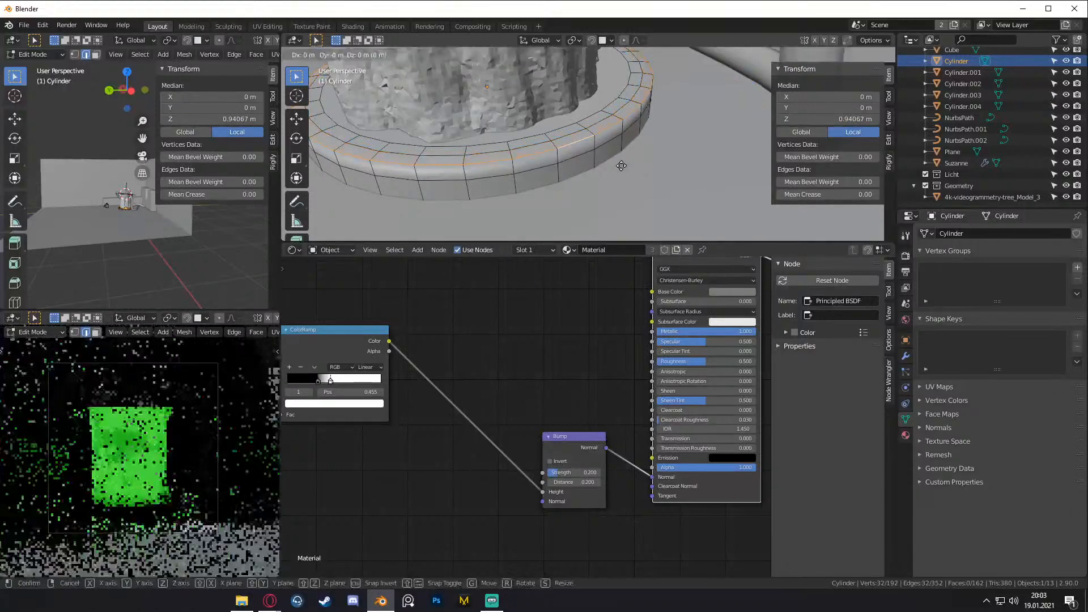
pyautogui.click(621, 169)
pyautogui.press('Tab')
# - Apply Shade Smooth to the container's base Cylinder
pyautogui.scroll(-3, 617, 170)
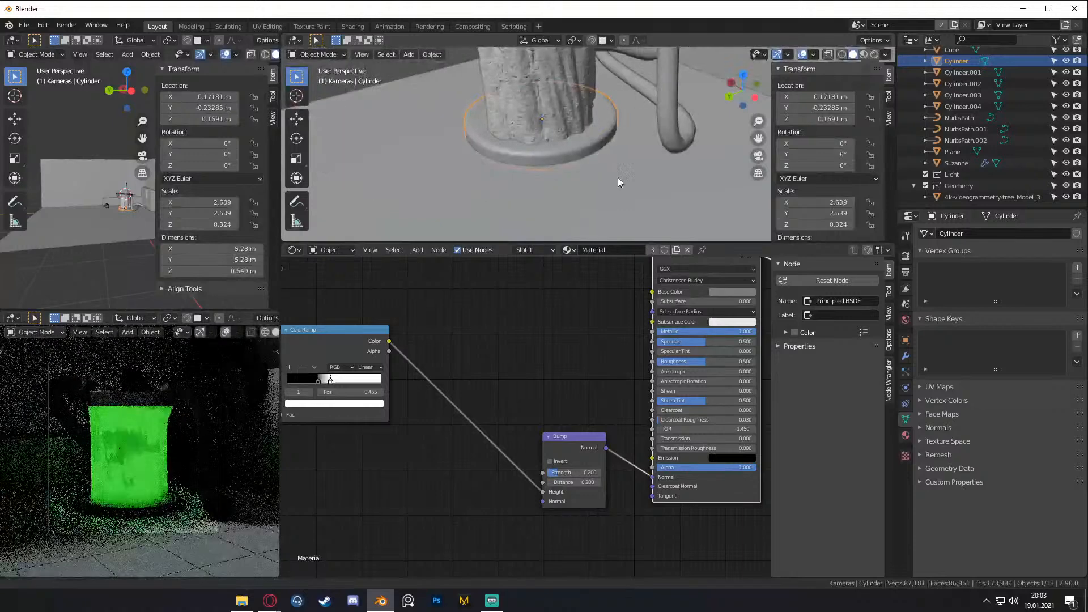
pyautogui.moveTo(617, 178); pyautogui.dragTo(604, 148, button='middle')
pyautogui.rightClick(601, 147)
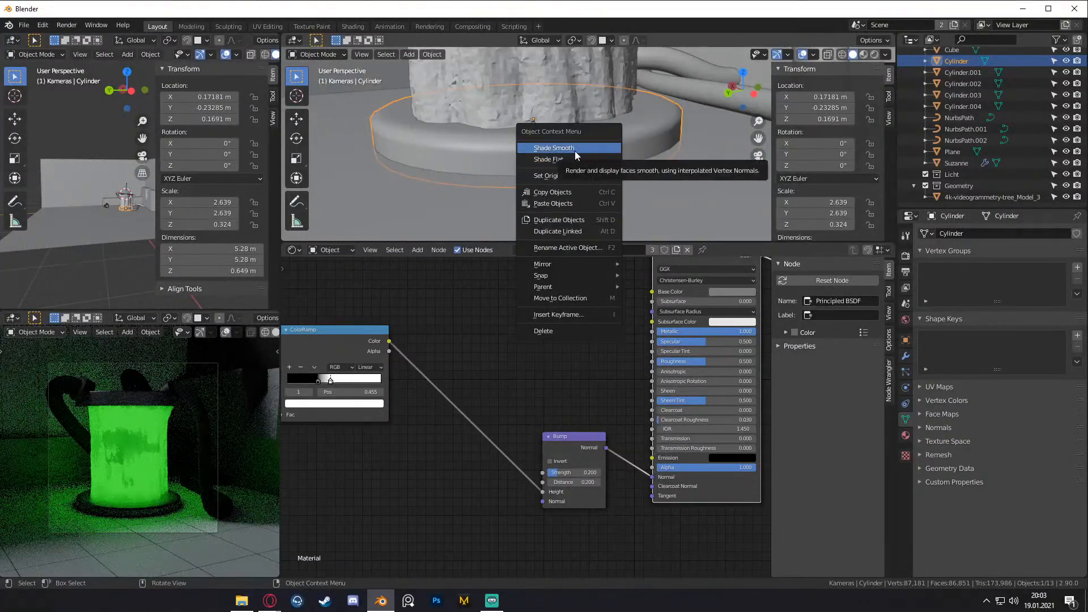
pyautogui.click(576, 149)
# - Set the Density of the Principled Volume in the container's tree model material to 0.1
pyautogui.scroll(-6, 608, 174)
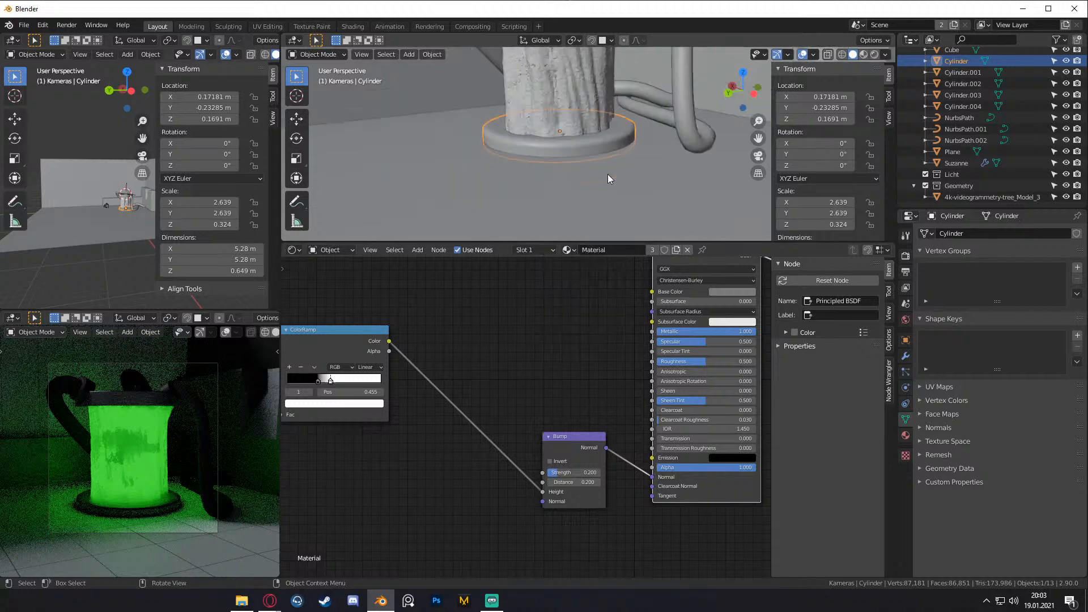
pyautogui.moveTo(595, 169)
pyautogui.mouseDown(button='middle')
pyautogui.moveTo(600, 144)
pyautogui.moveTo(611, 167)
pyautogui.mouseUp(button='middle')
pyautogui.scroll(5, 603, 149)
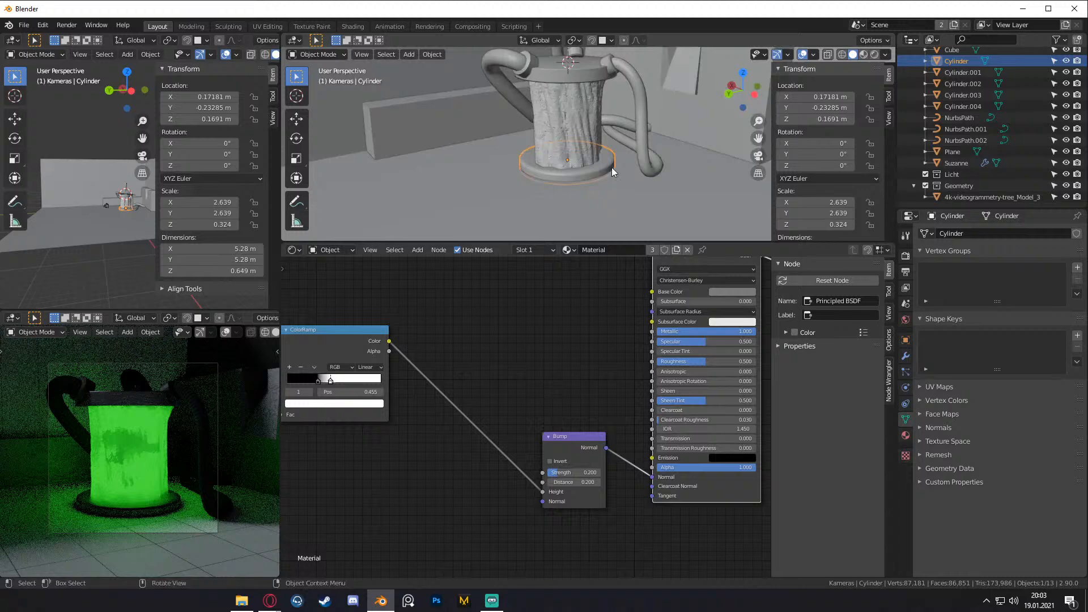
pyautogui.click(588, 111)
pyautogui.moveTo(579, 363); pyautogui.dragTo(419, 416, button='middle')
pyautogui.scroll(2, 448, 397)
pyautogui.click(578, 368)
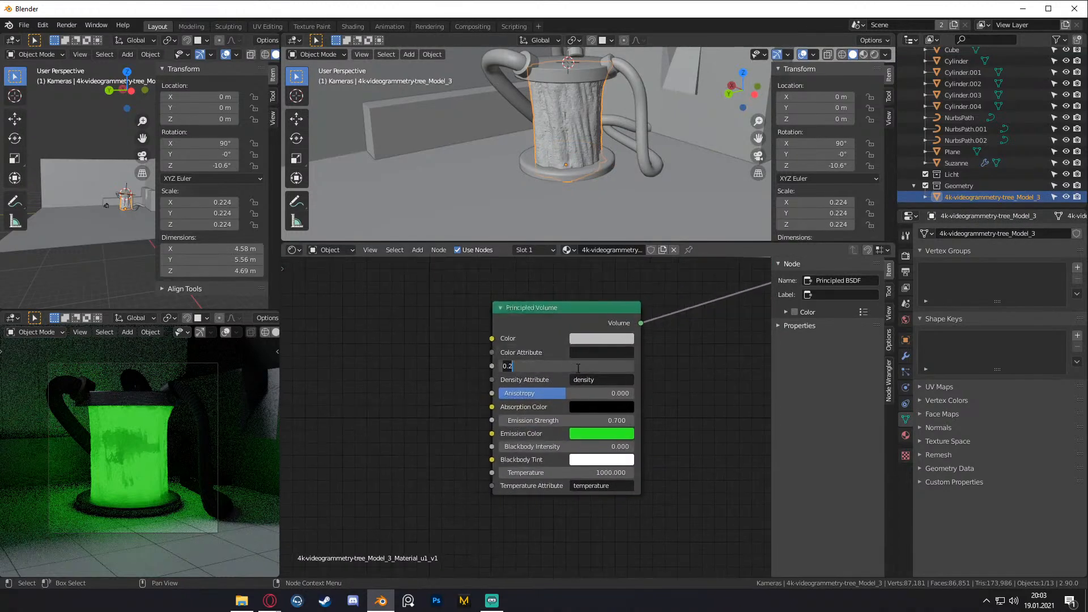
pyautogui.write('.1')
pyautogui.press('Return')
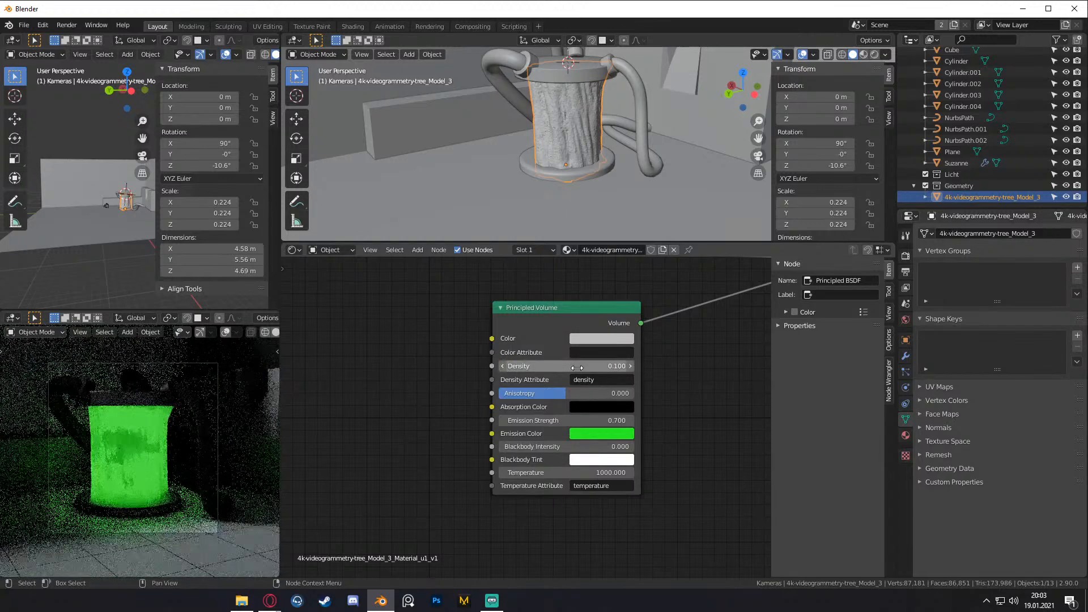
# - Select Suzanne inside the container and examine all nodes of its Mokey material
pyautogui.click(563, 123)
pyautogui.press('Home')
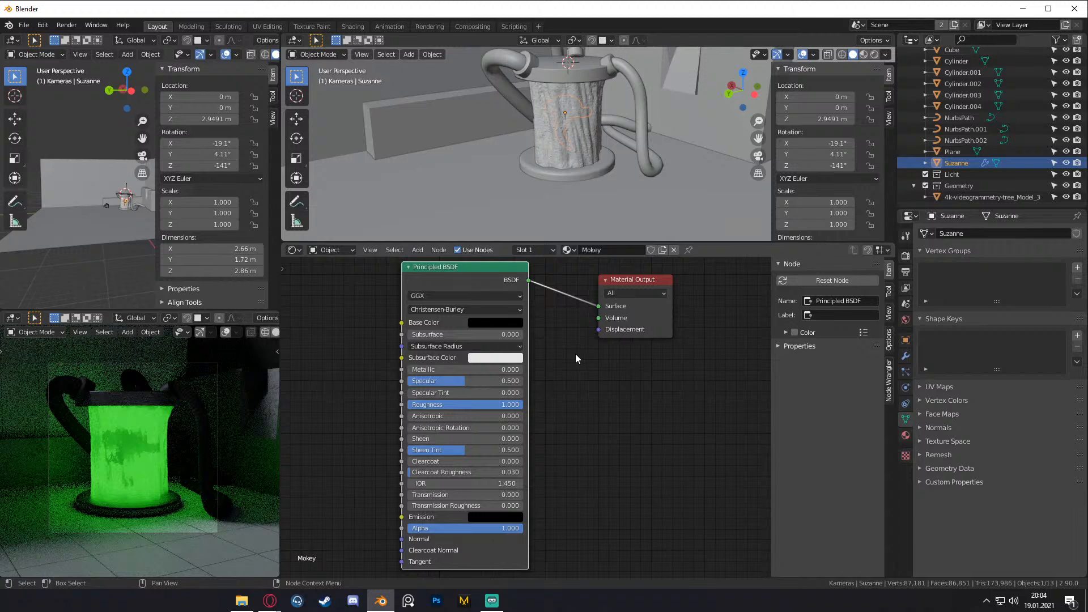
pyautogui.scroll(-2, 582, 391)
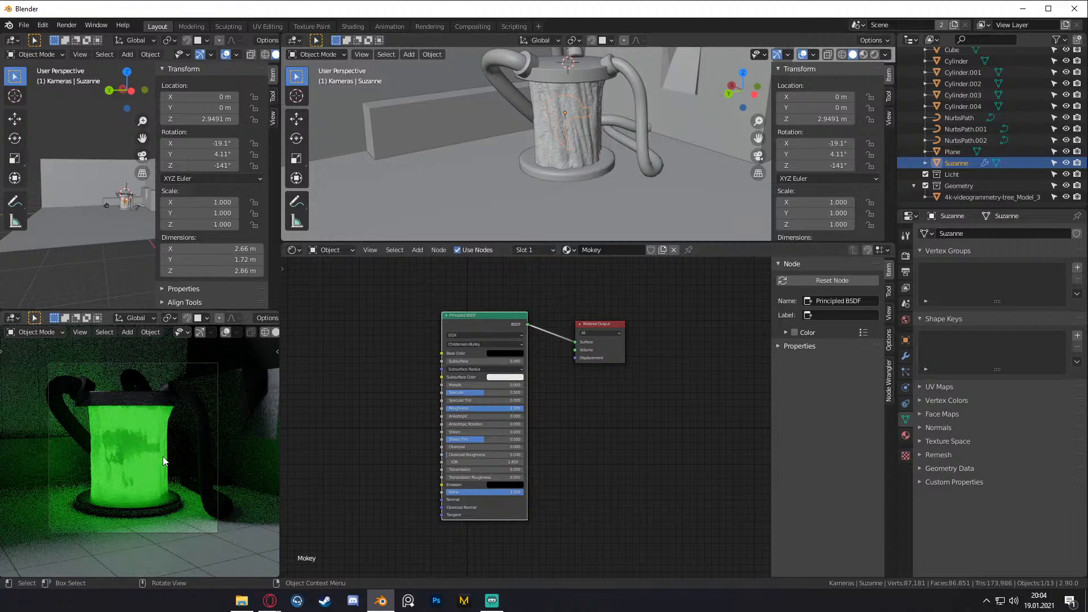
# - While saving the project under a new name, create a folder named Quick_Sketch_4 in the 2021_01 project directory
pyautogui.click(24, 27)
pyautogui.click(43, 112)
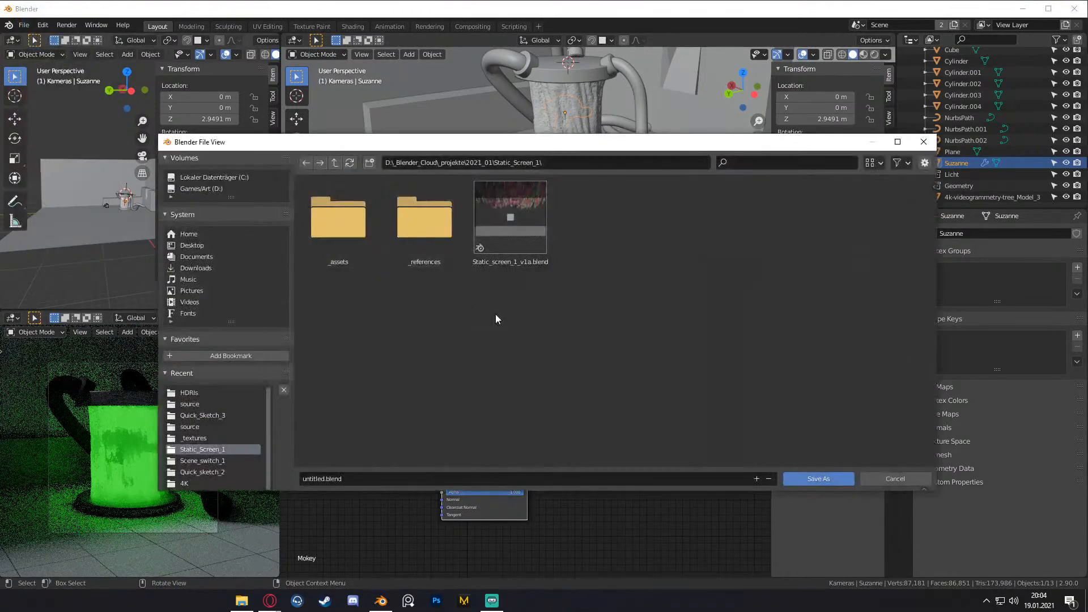
pyautogui.click(335, 163)
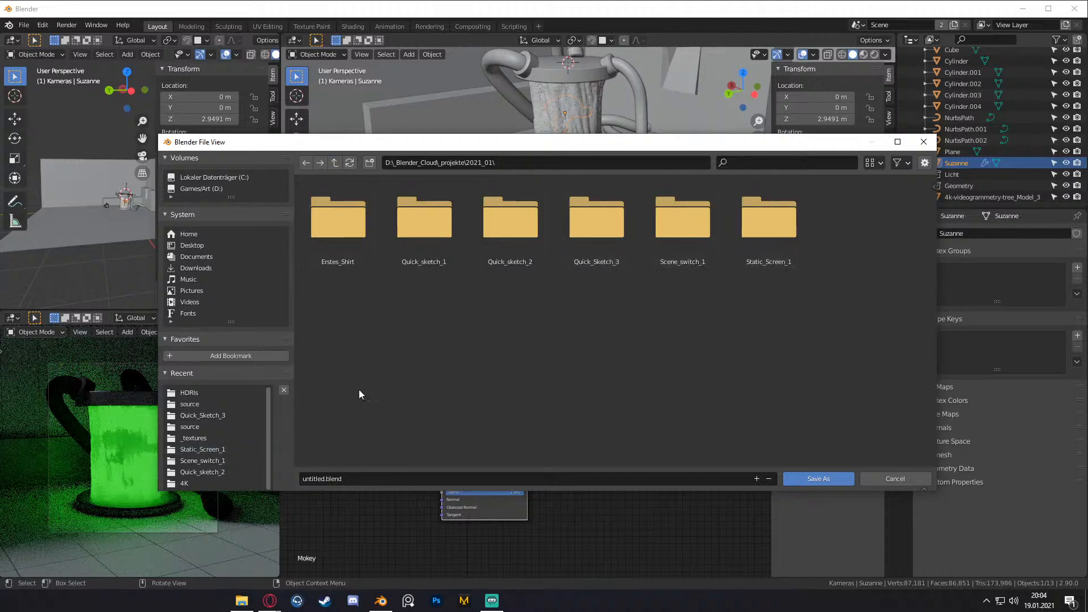
pyautogui.click(369, 162)
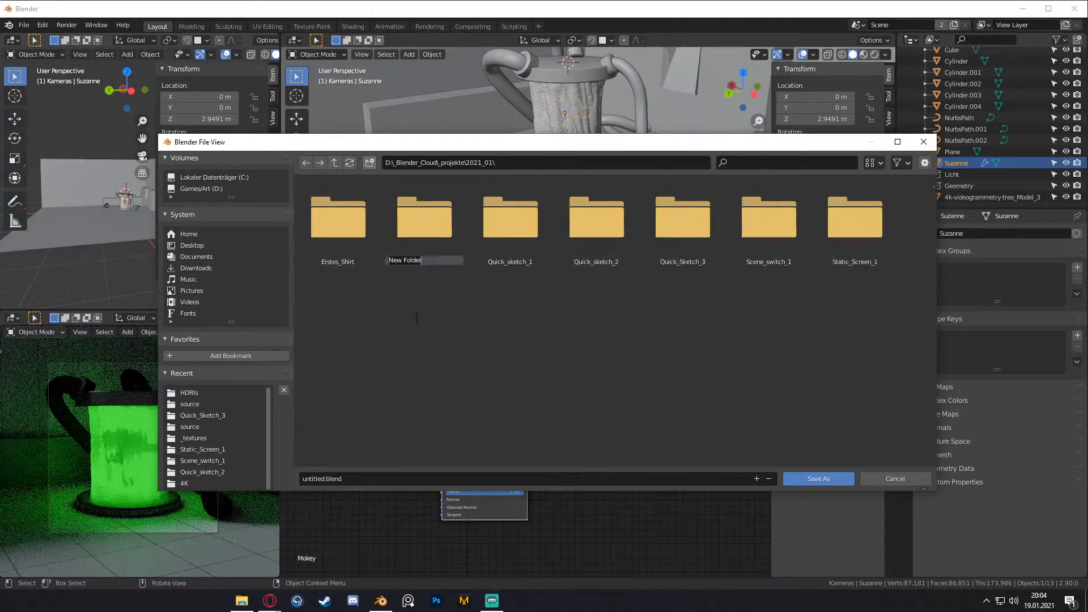
pyautogui.write('/Quick_Sketch_4')
pyautogui.click(390, 260)
pyautogui.press('BackSpace')
pyautogui.press('Return')
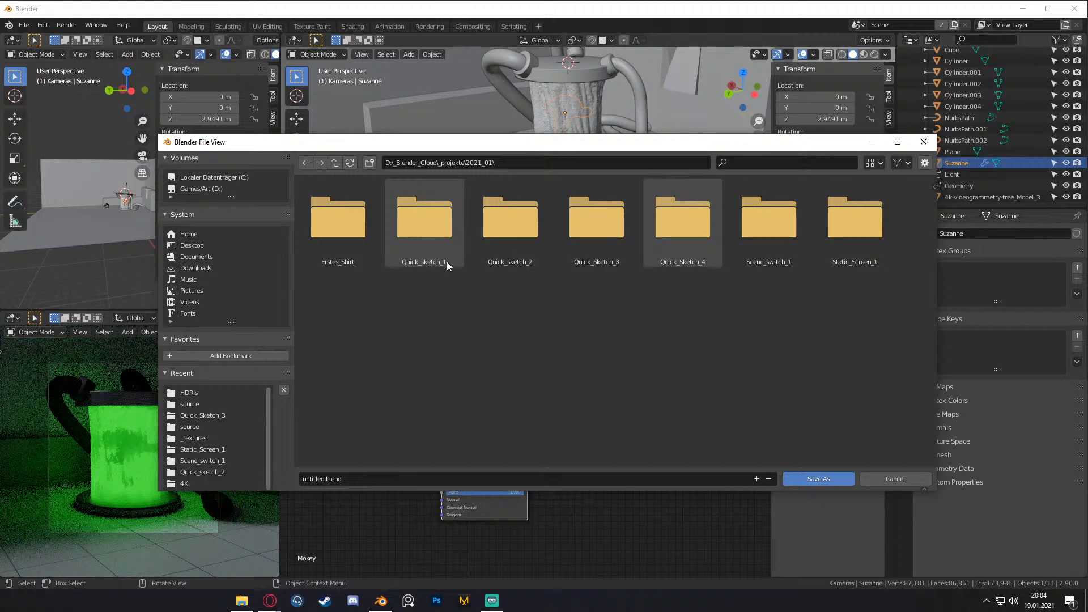
# - Save the scene as quick_sketch_4.blend inside the Quick_Sketch_4 folder
pyautogui.doubleClick(674, 249)
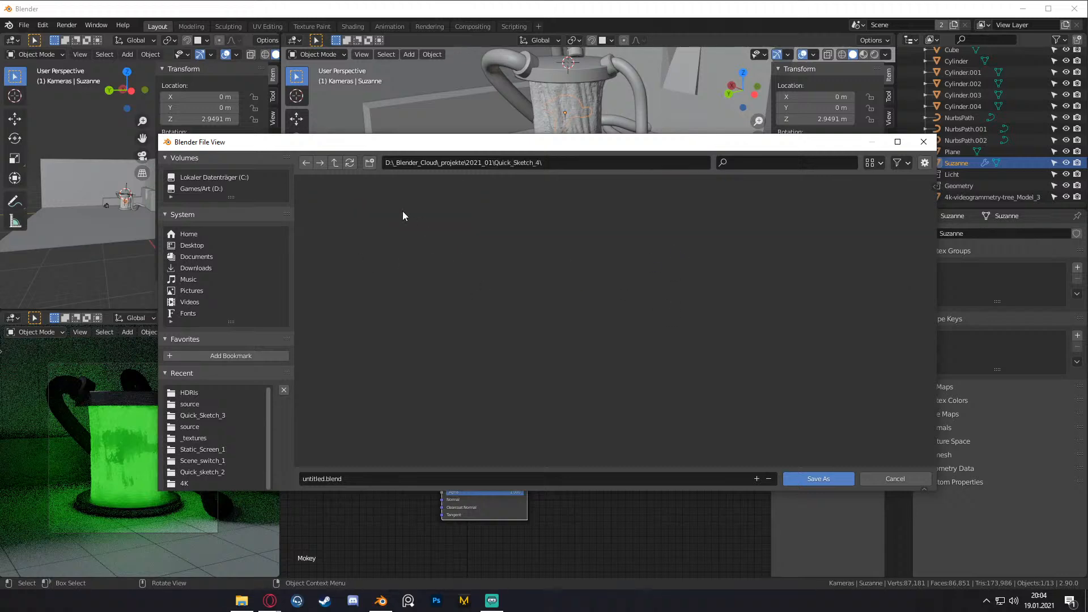
pyautogui.click(324, 478)
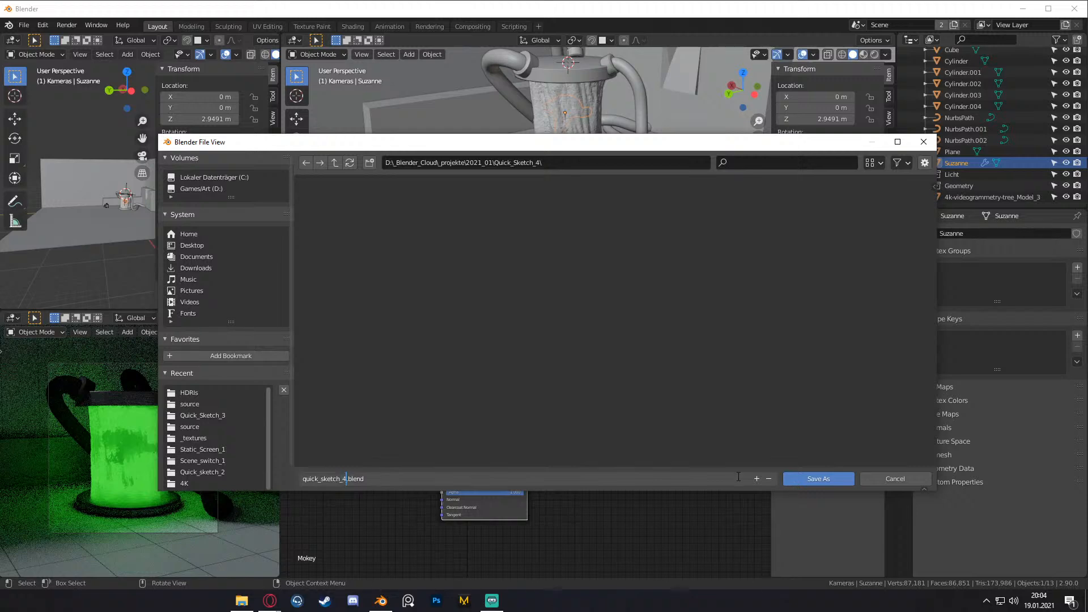
pyautogui.click(835, 478)
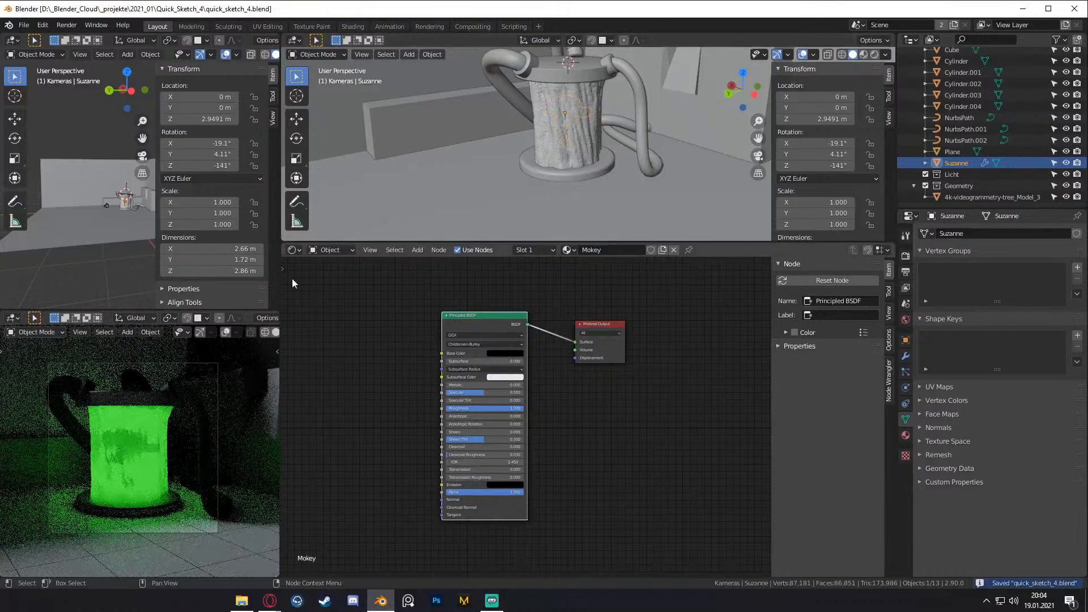
# - Switch the node editor to the Compositor and delete the group of D-NOISE nodes
pyautogui.click(292, 250)
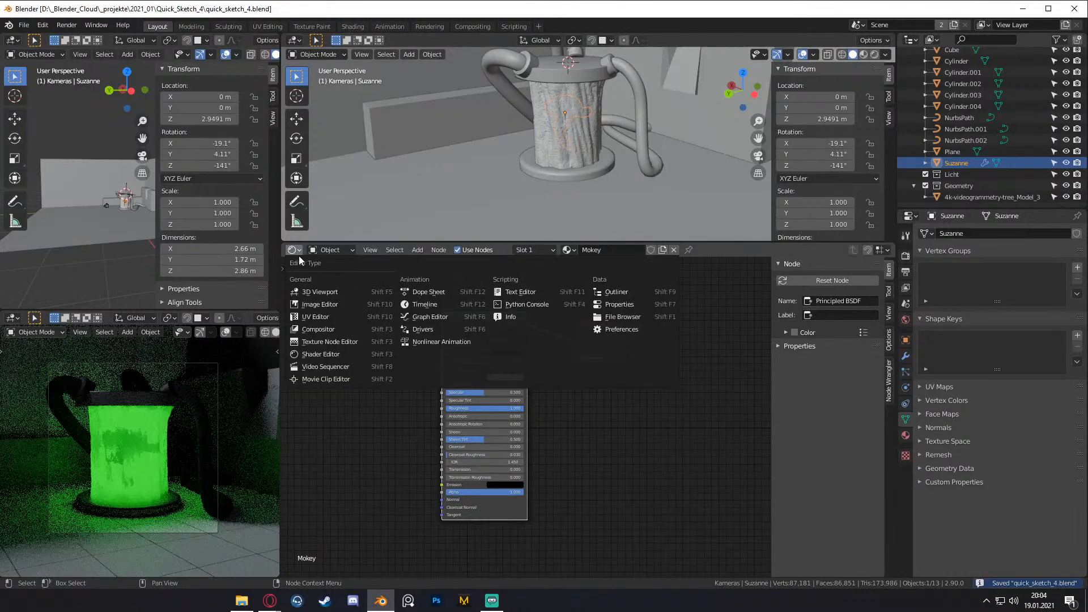
pyautogui.click(322, 330)
pyautogui.moveTo(408, 493); pyautogui.dragTo(685, 416)
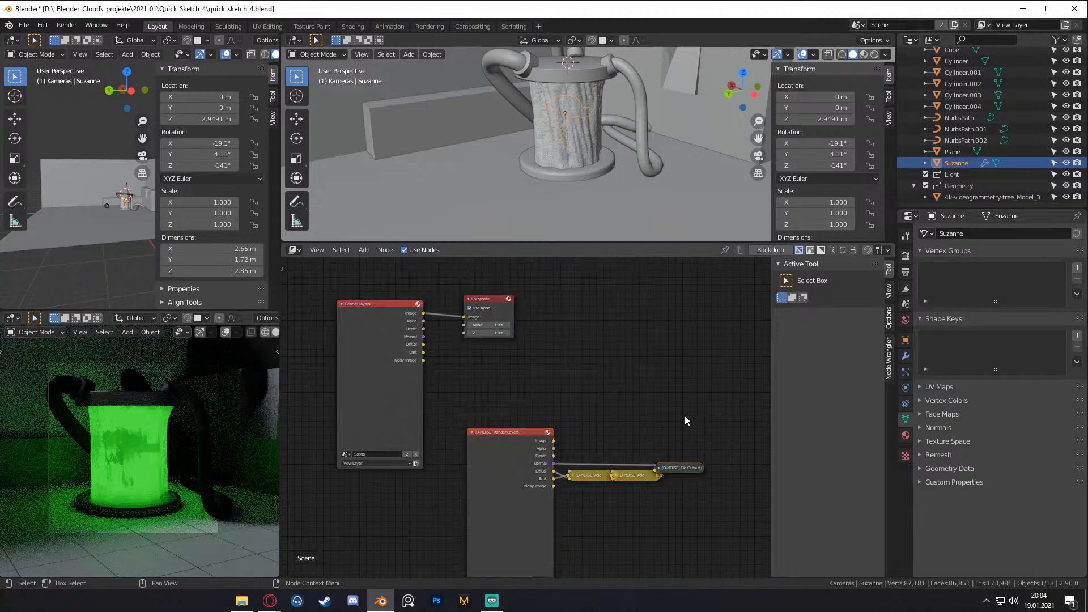
pyautogui.press('x')
# - Open the scene's render settings and expand Color Management
pyautogui.click(906, 436)
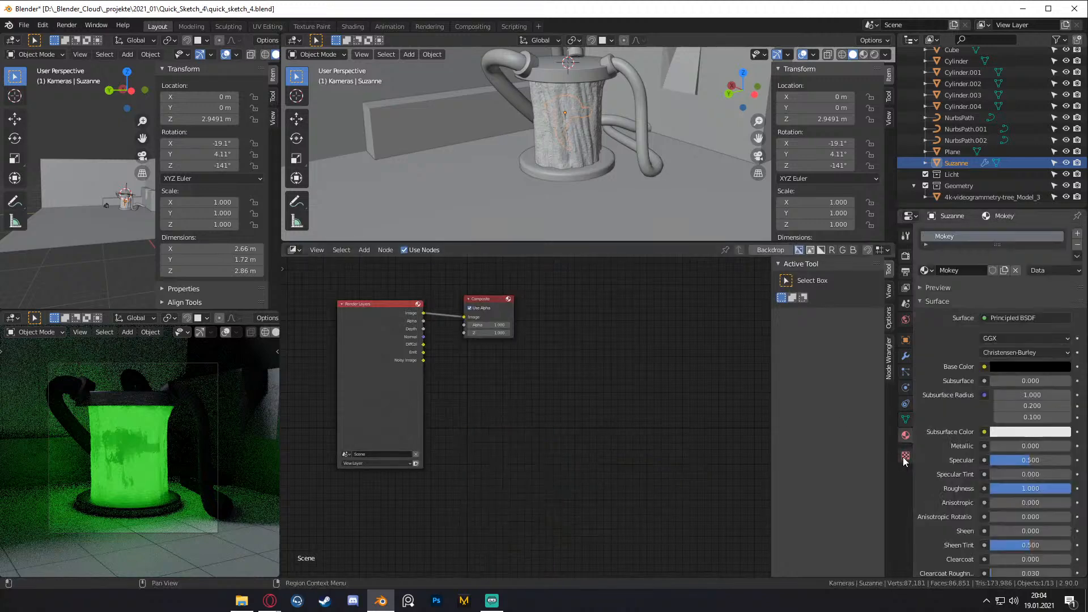
pyautogui.scroll(-5, 944, 363)
pyautogui.scroll(6, 938, 379)
pyautogui.scroll(-6, 933, 373)
pyautogui.scroll(5, 934, 373)
pyautogui.click(906, 255)
pyautogui.click(916, 427)
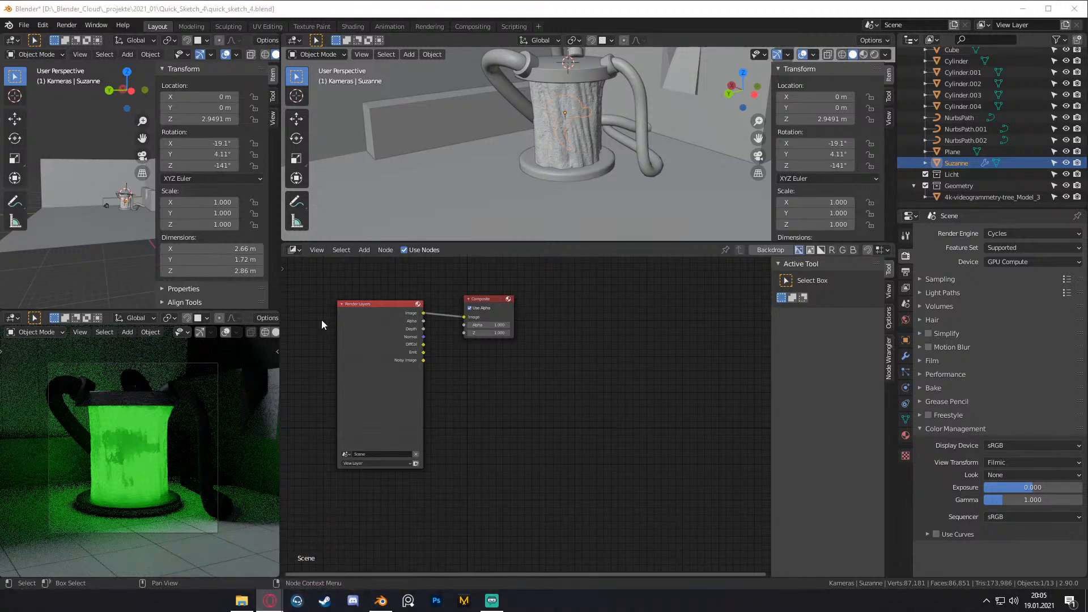
# - Switch to Opera, reload randomcolour.com for a new random colour, and return to Blender
pyautogui.moveTo(270, 601)
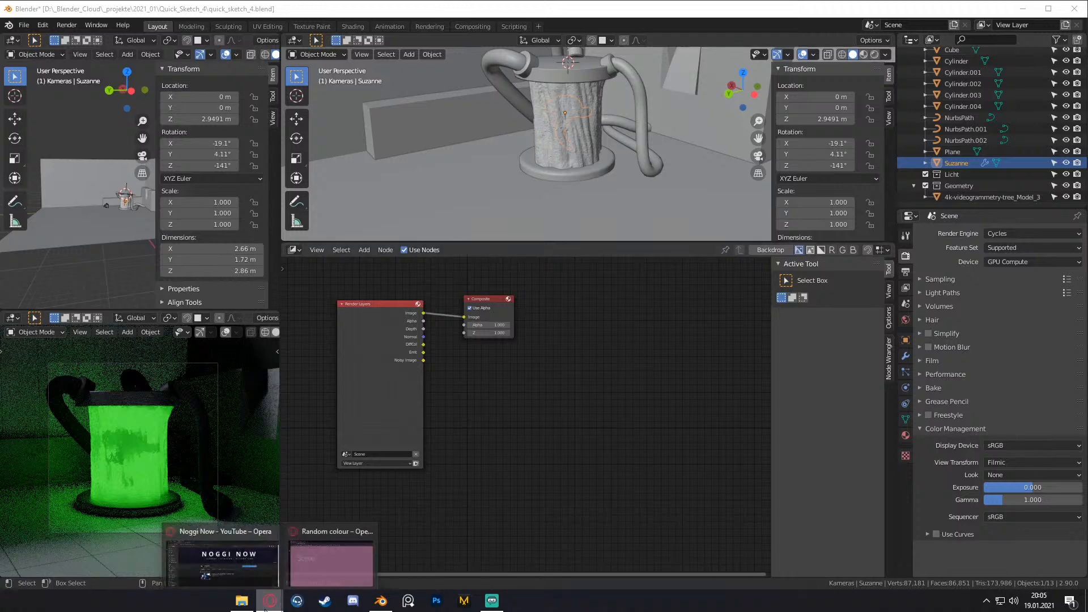
pyautogui.click(327, 553)
pyautogui.click(90, 63)
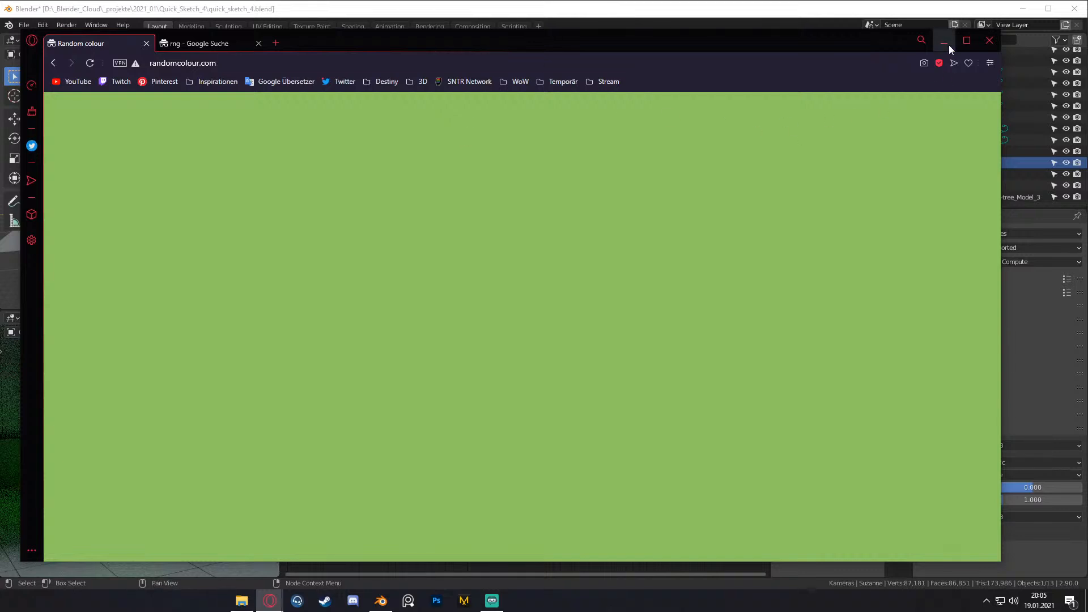
pyautogui.moveTo(570, 39); pyautogui.dragTo(540, 52)
pyautogui.click(921, 57)
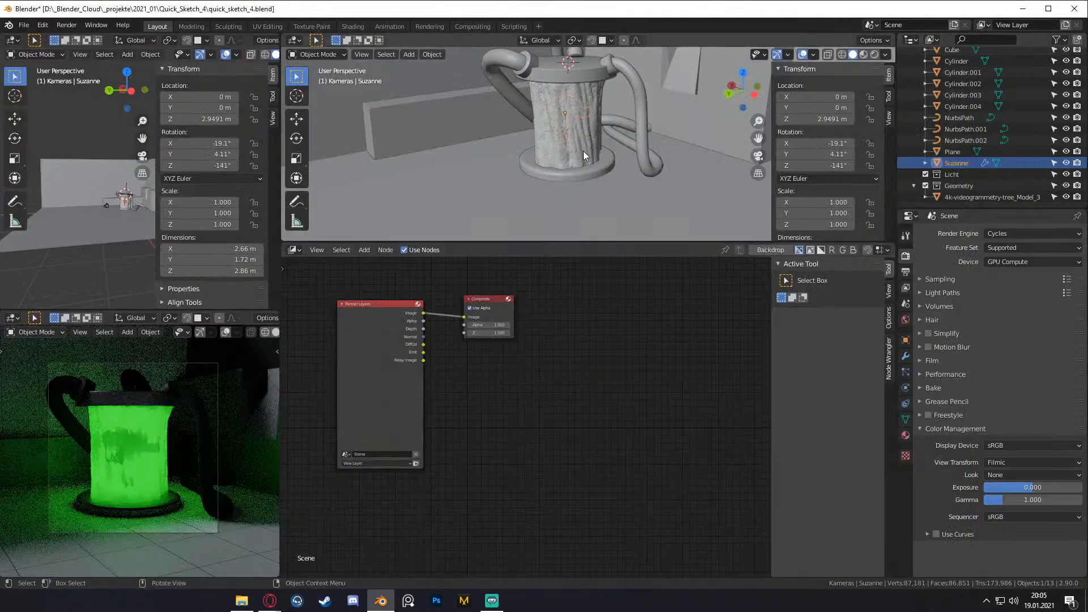
# - Spread the Render Layers and Composite nodes far apart, and save quick_sketch_4.blend
pyautogui.scroll(-1, 515, 350)
pyautogui.scroll(2, 510, 352)
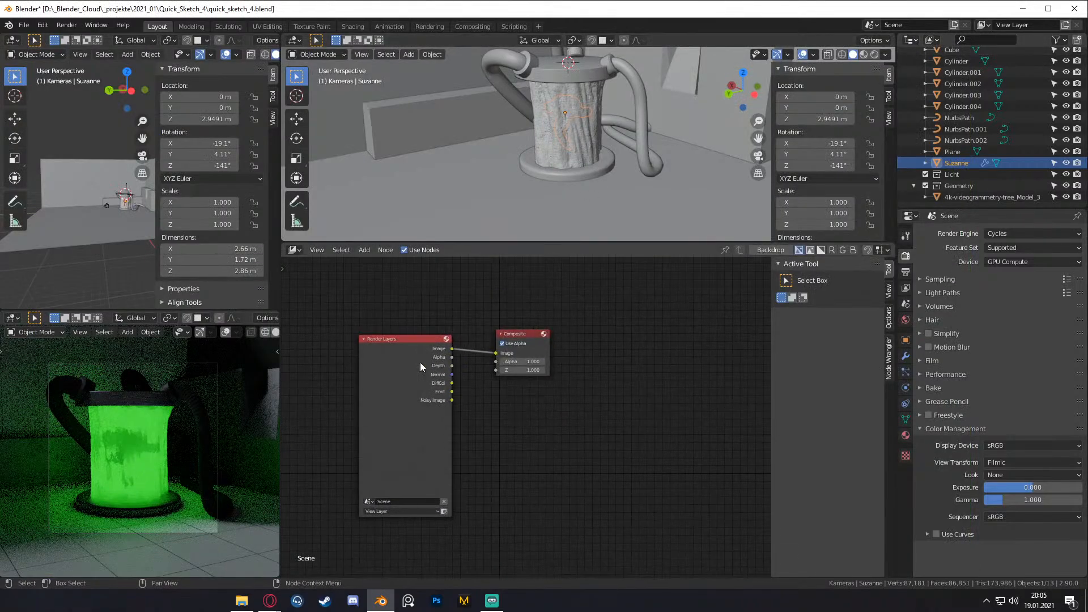
pyautogui.moveTo(420, 362); pyautogui.dragTo(342, 352)
pyautogui.moveTo(521, 339); pyautogui.dragTo(607, 333)
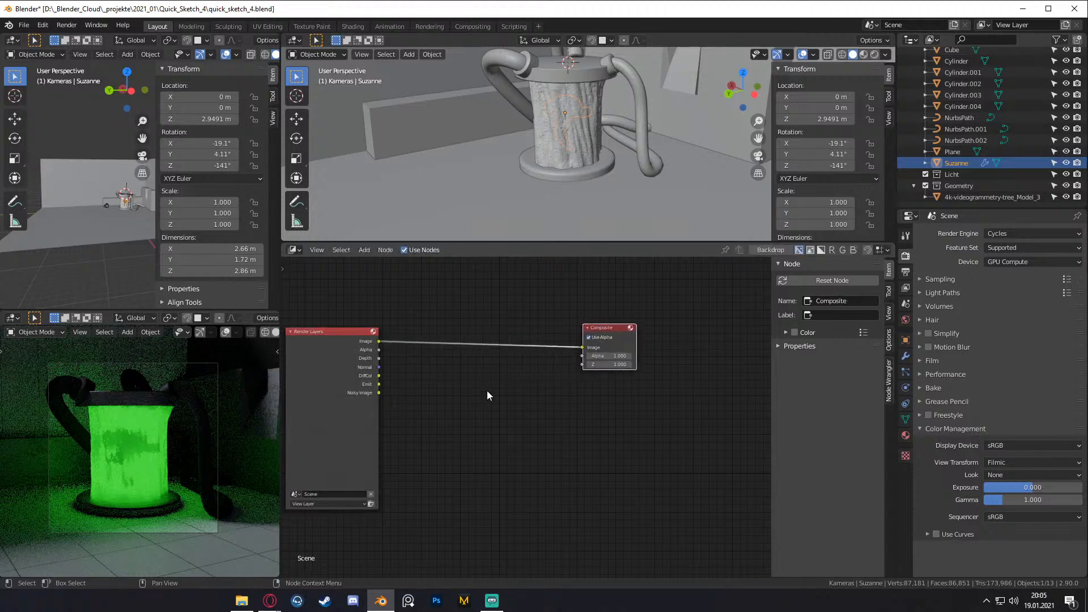
pyautogui.moveTo(503, 377); pyautogui.dragTo(569, 373, button='middle')
pyautogui.moveTo(676, 329); pyautogui.dragTo(735, 327)
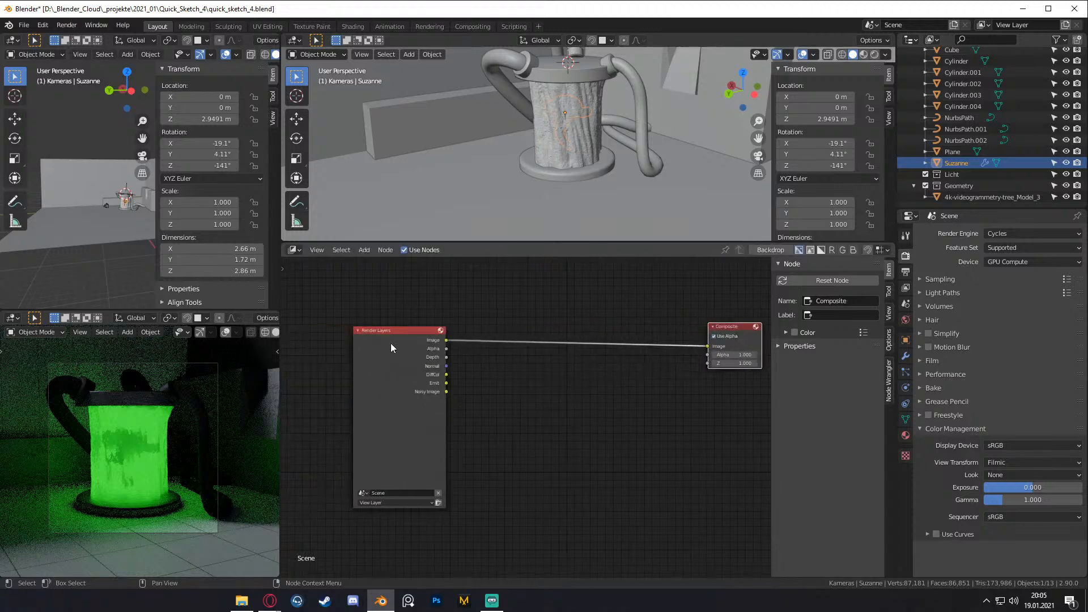
pyautogui.moveTo(390, 342); pyautogui.dragTo(325, 343)
pyautogui.moveTo(526, 360); pyautogui.dragTo(467, 371, button='middle')
pyautogui.click(24, 25)
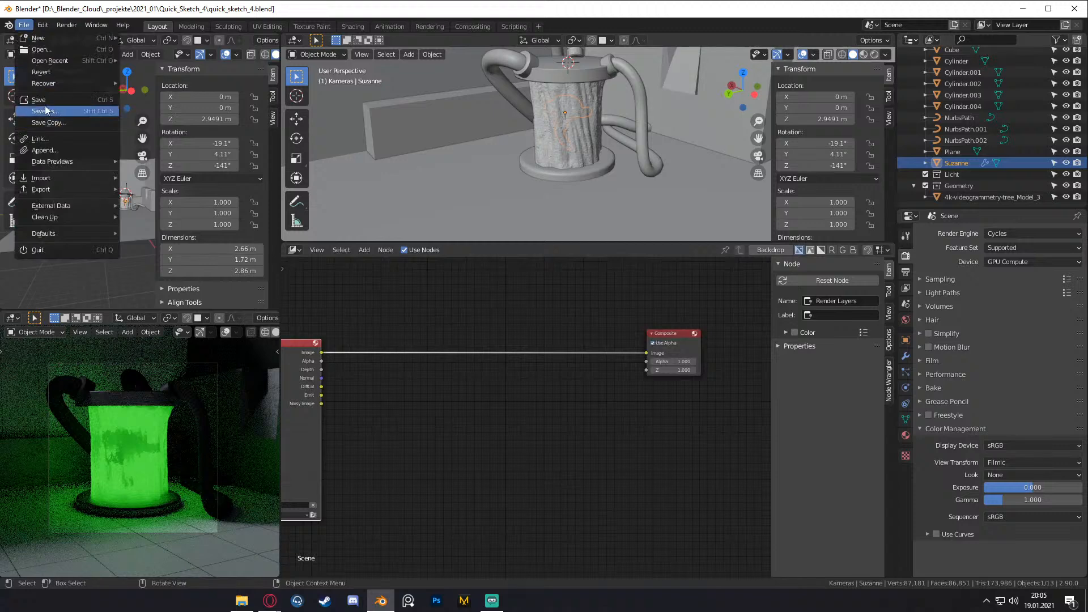
pyautogui.click(102, 112)
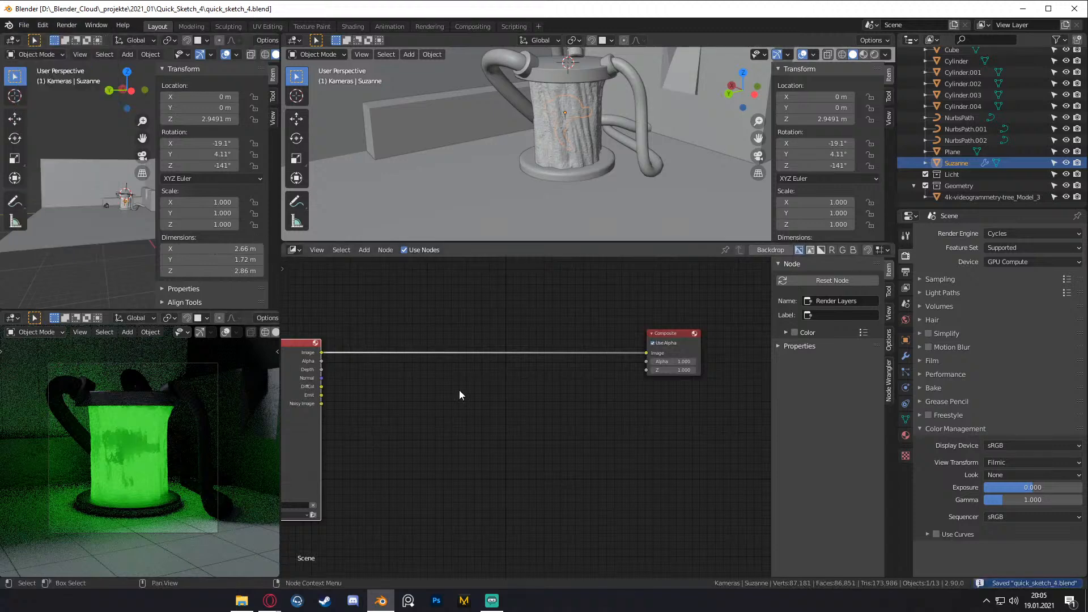
pyautogui.moveTo(459, 390); pyautogui.dragTo(525, 384, button='middle')
pyautogui.scroll(-1, 525, 385)
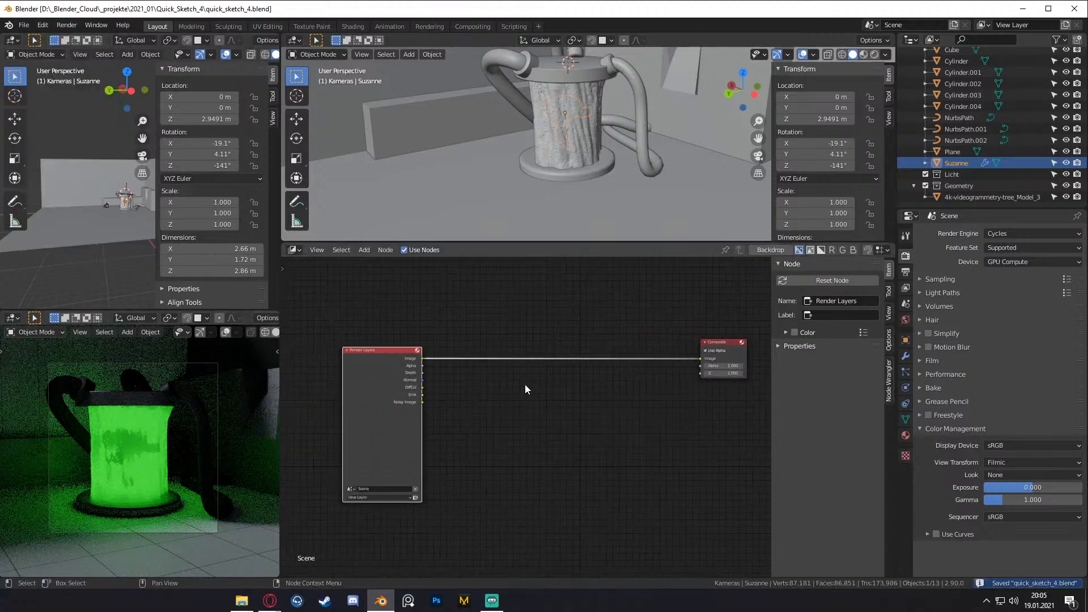
pyautogui.click(67, 25)
pyautogui.click(85, 33)
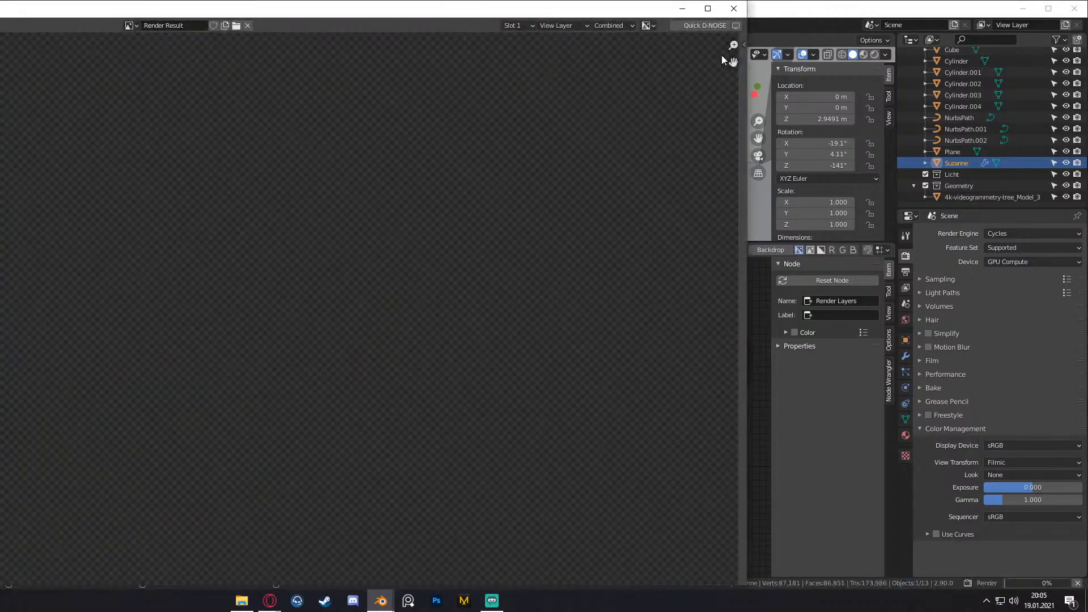
pyautogui.click(733, 8)
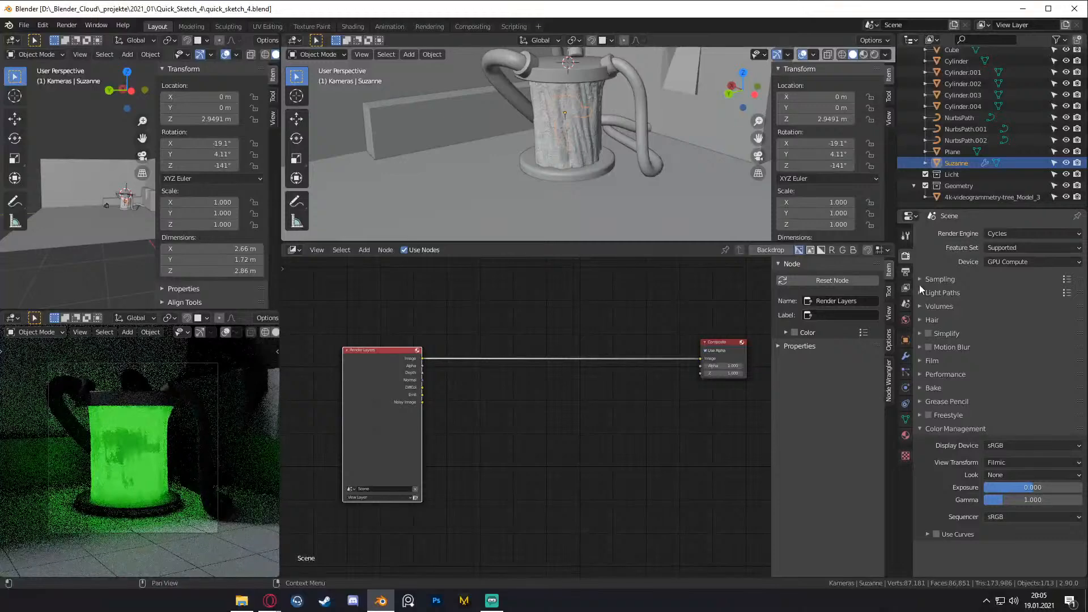
# - Set the Cycles render samples to 32 and enable Adaptive Sampling
pyautogui.click(920, 280)
pyautogui.click(1026, 309)
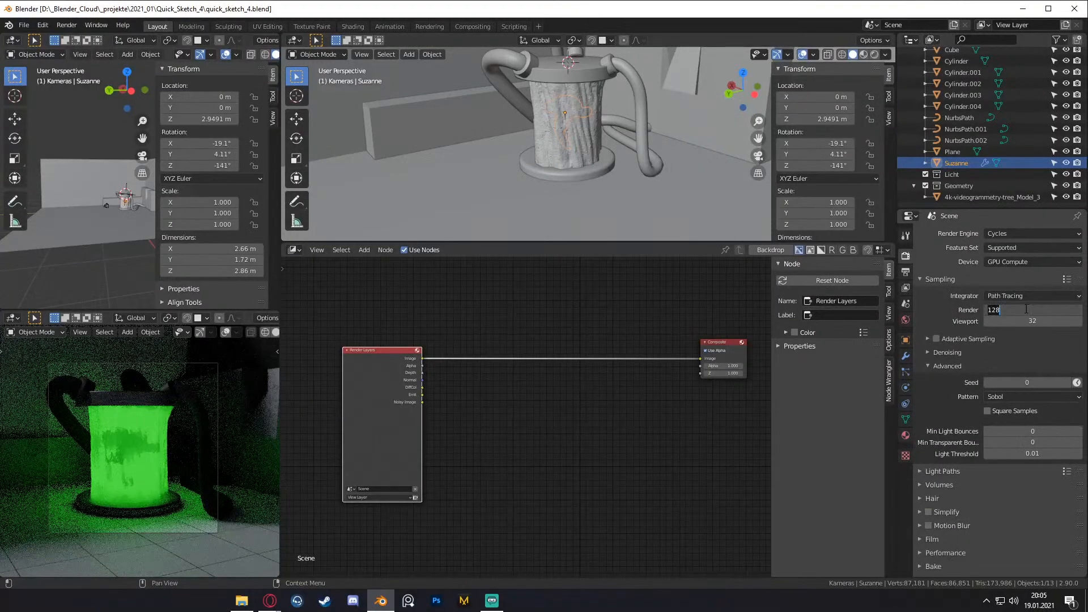
pyautogui.write('32')
pyautogui.press('Return')
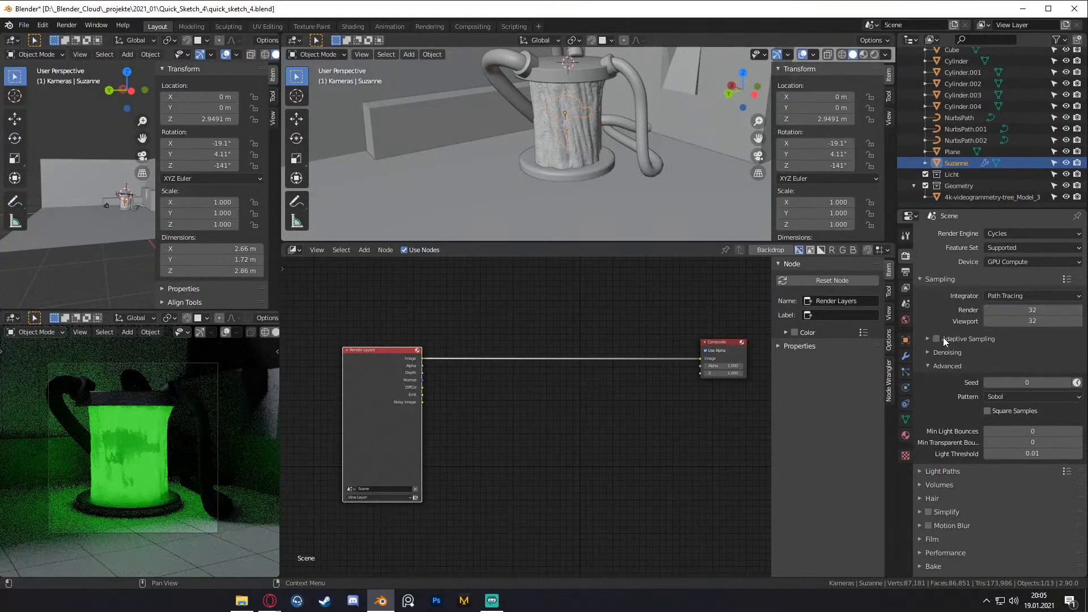
pyautogui.click(937, 339)
pyautogui.scroll(-3, 969, 346)
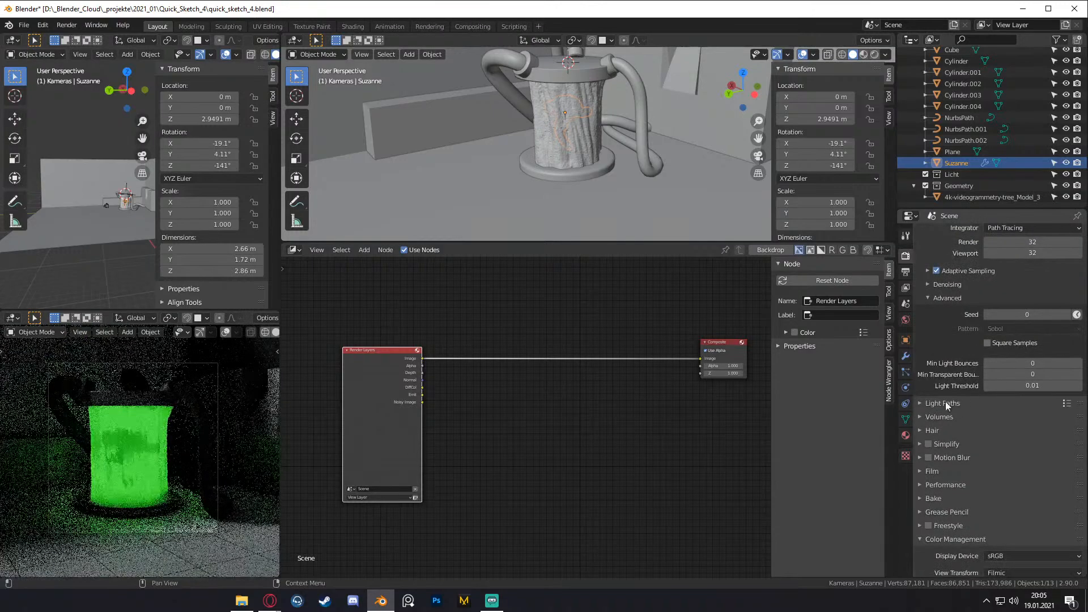
# - Enable the Denoising Data pass for the view layer
pyautogui.click(905, 287)
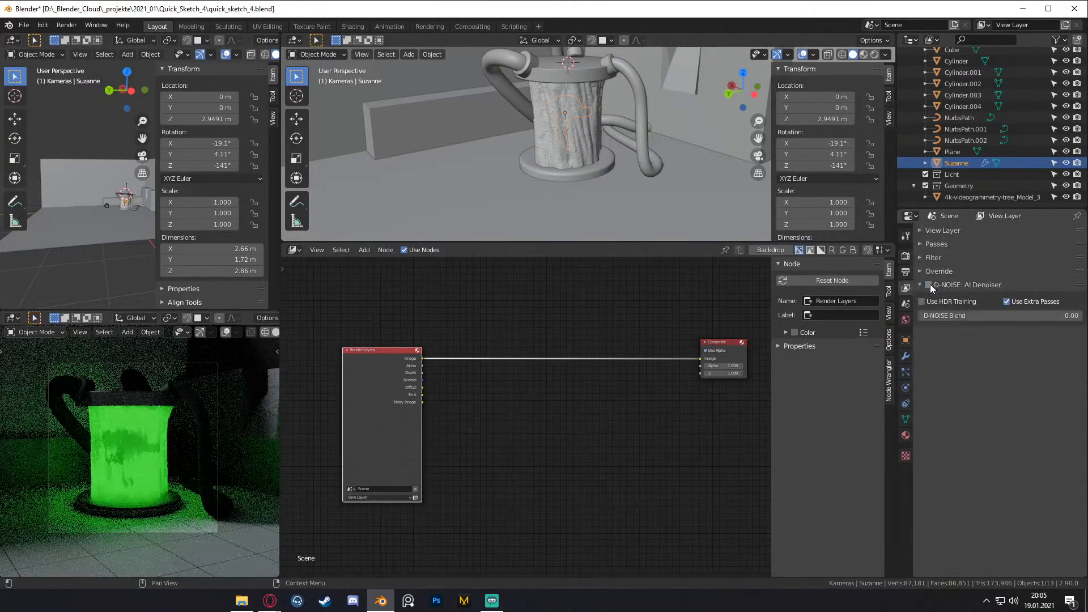
pyautogui.click(919, 229)
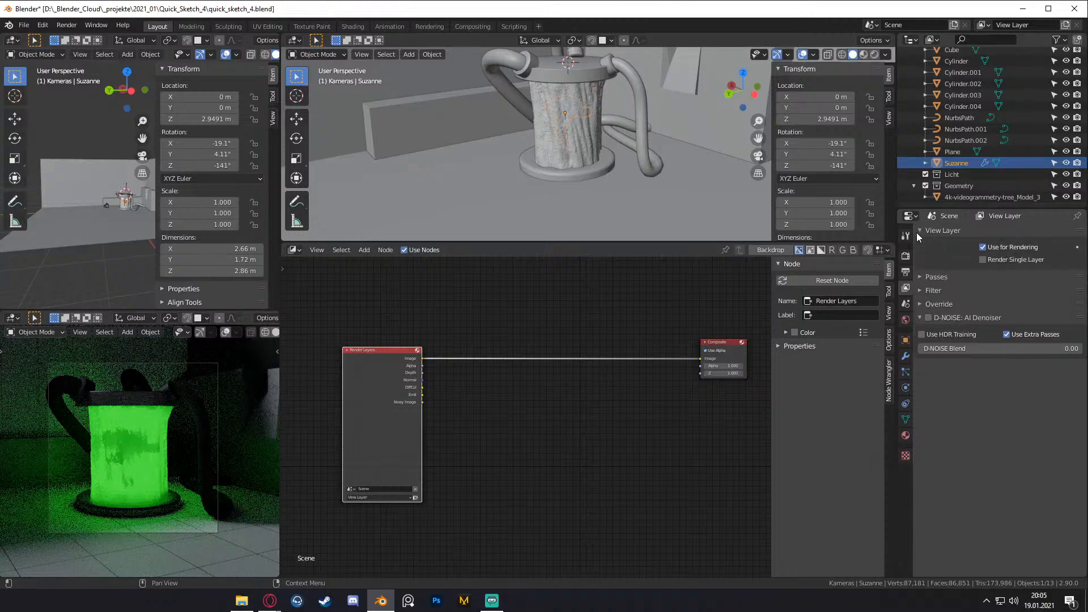
pyautogui.click(917, 232)
pyautogui.click(924, 244)
pyautogui.click(987, 342)
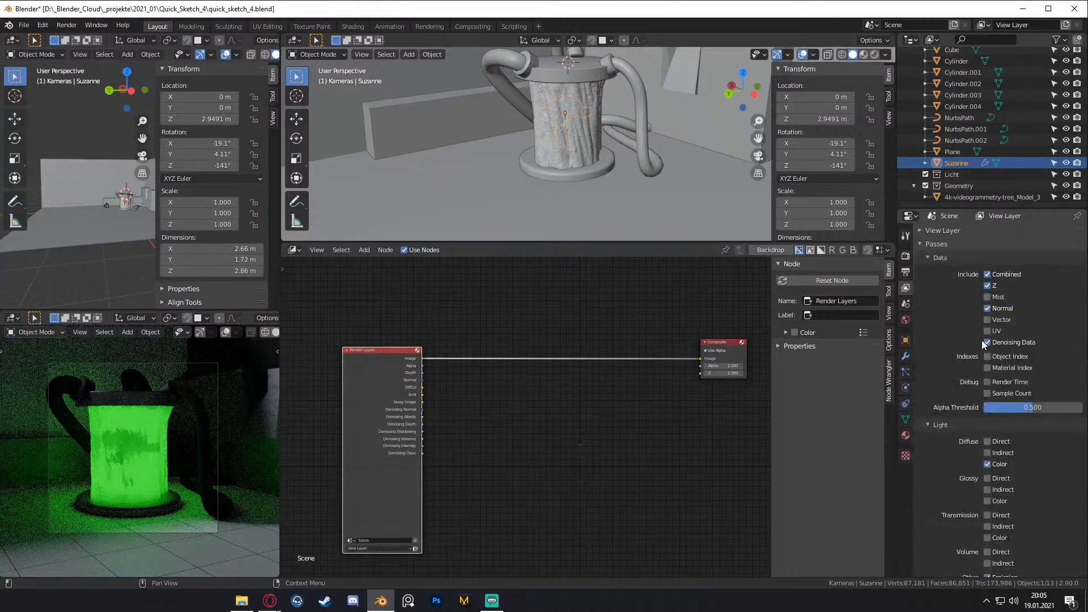
# - Set the Color Management look to Medium High Contrast and save the project file
pyautogui.click(907, 435)
pyautogui.scroll(-6, 953, 361)
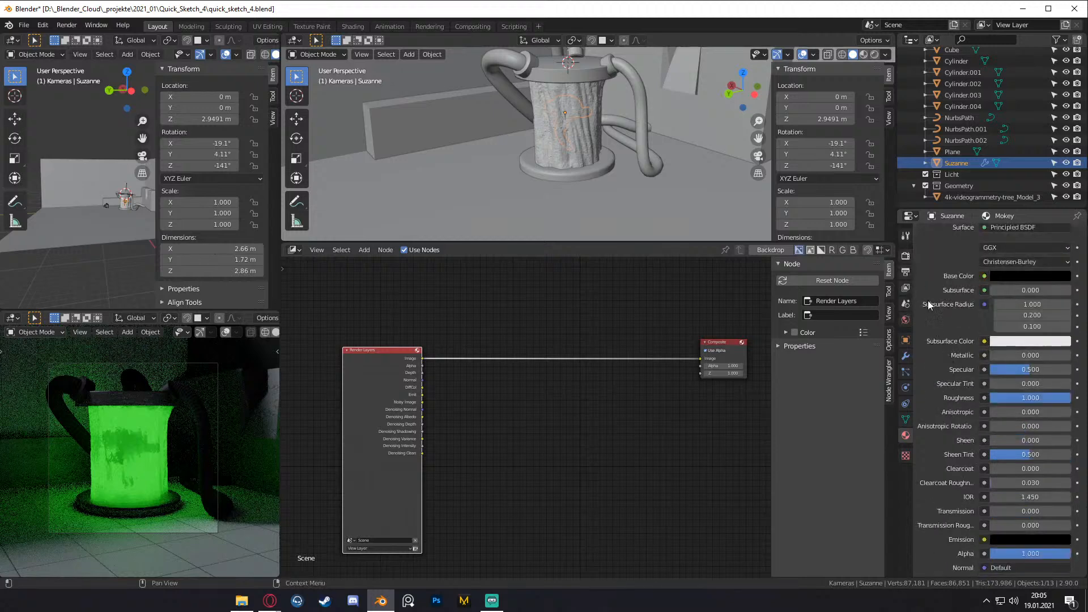
pyautogui.click(905, 255)
pyautogui.scroll(-5, 940, 378)
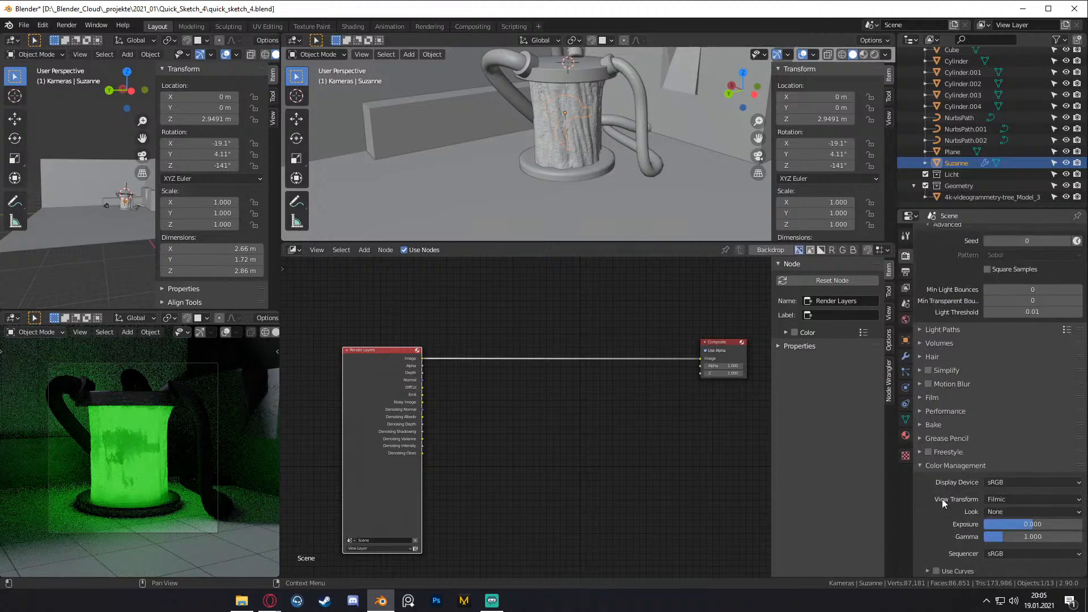
pyautogui.click(1005, 510)
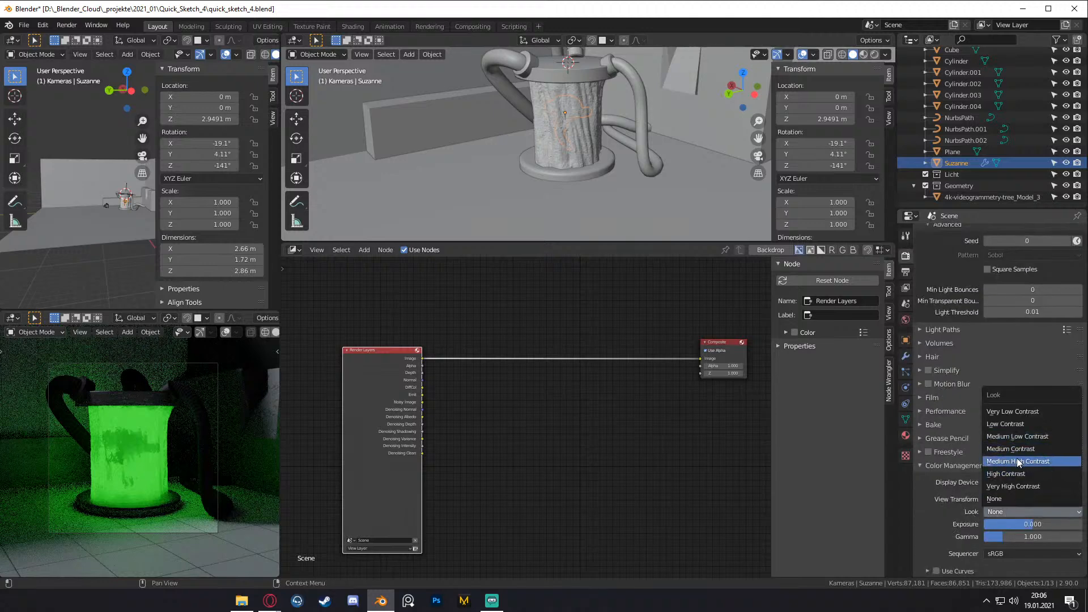
pyautogui.click(1015, 460)
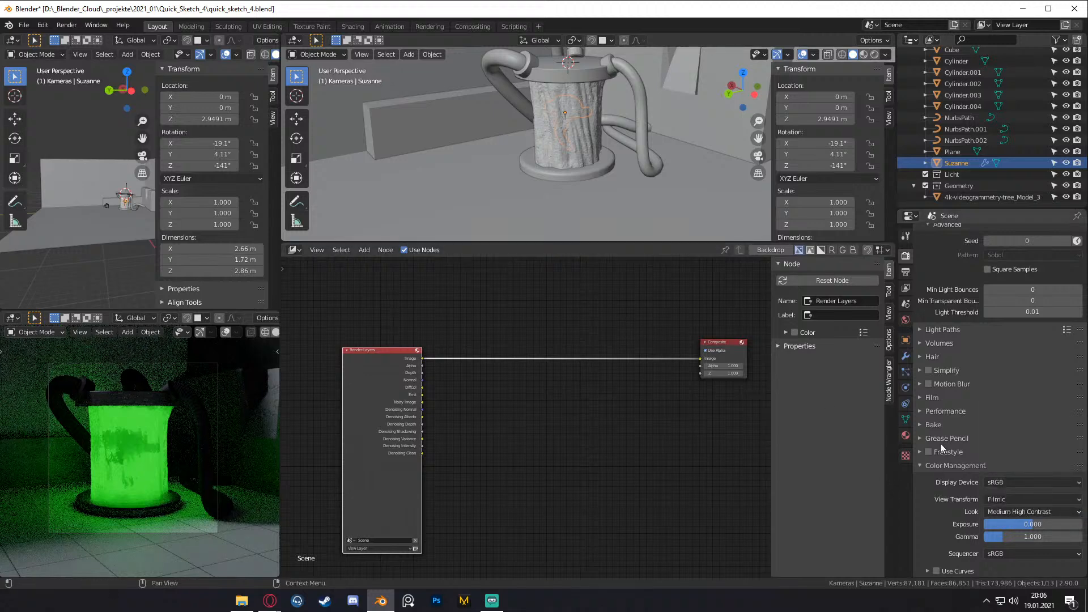
pyautogui.click(23, 25)
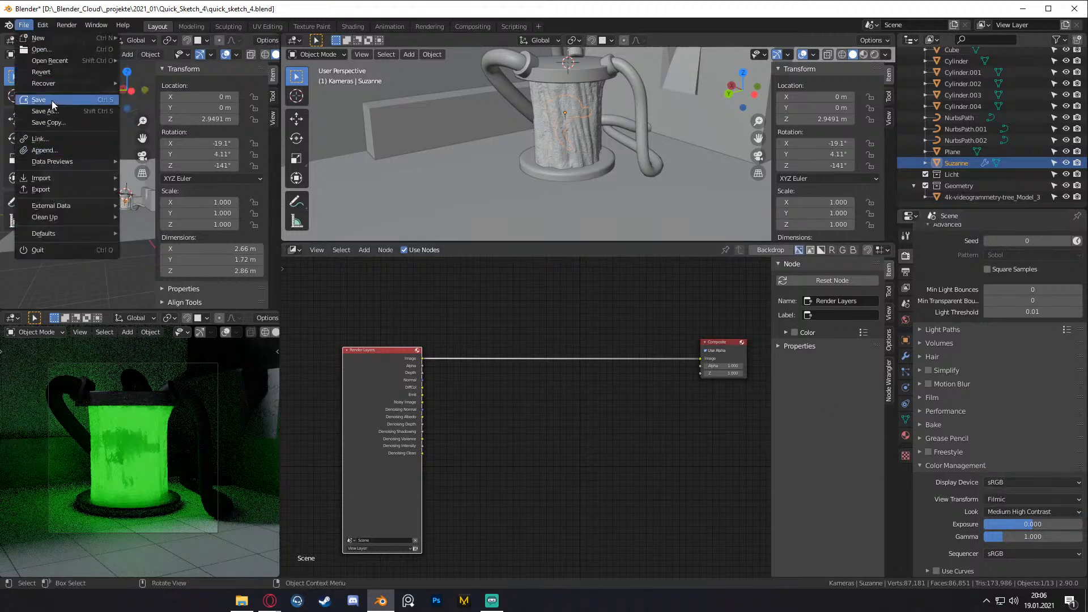
pyautogui.click(52, 101)
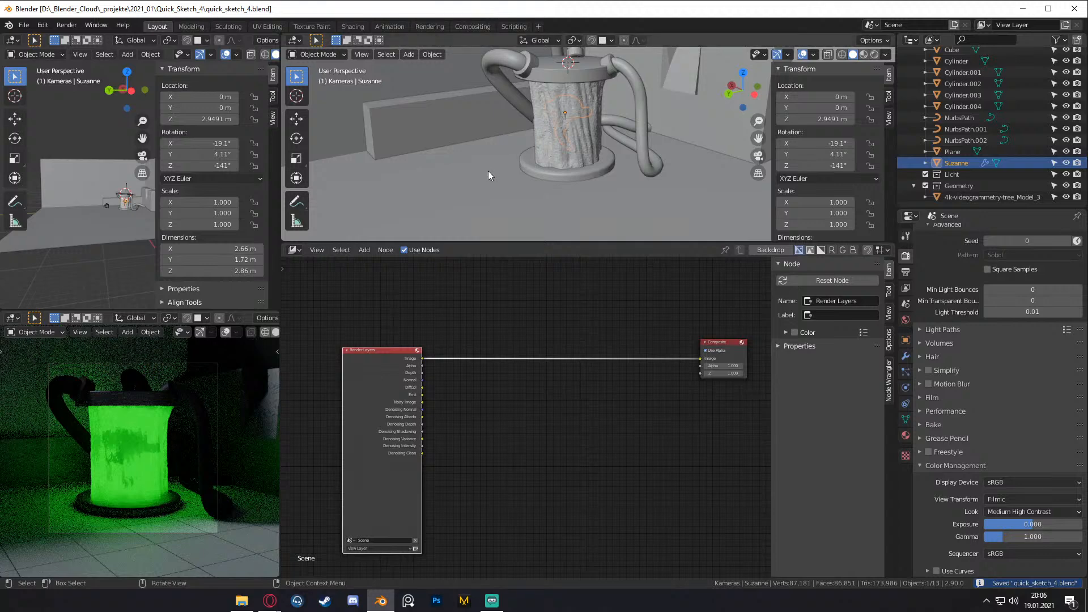
pyautogui.click(66, 25)
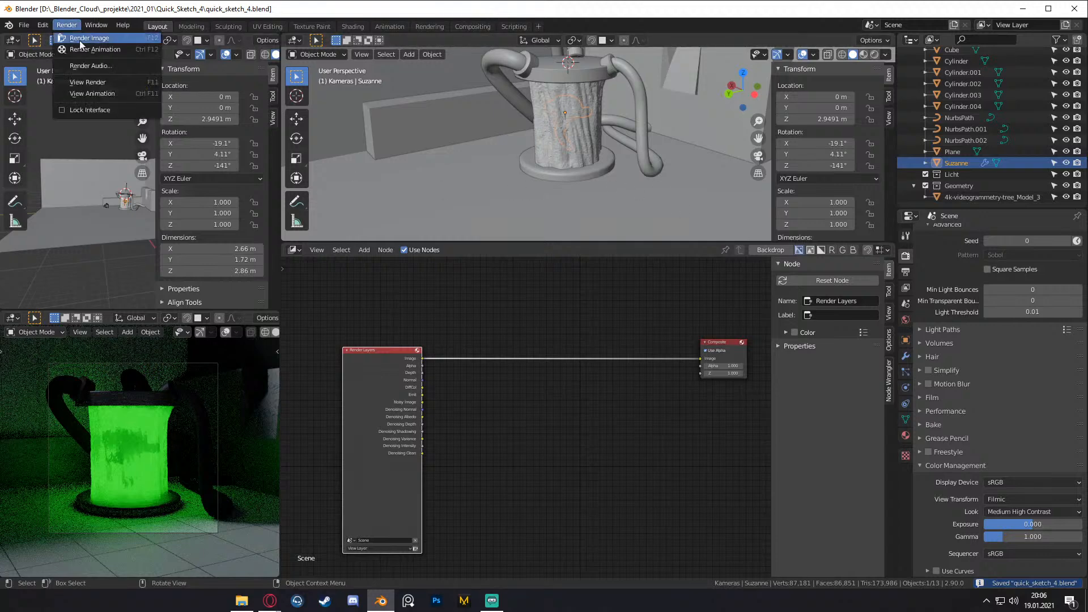
pyautogui.click(86, 38)
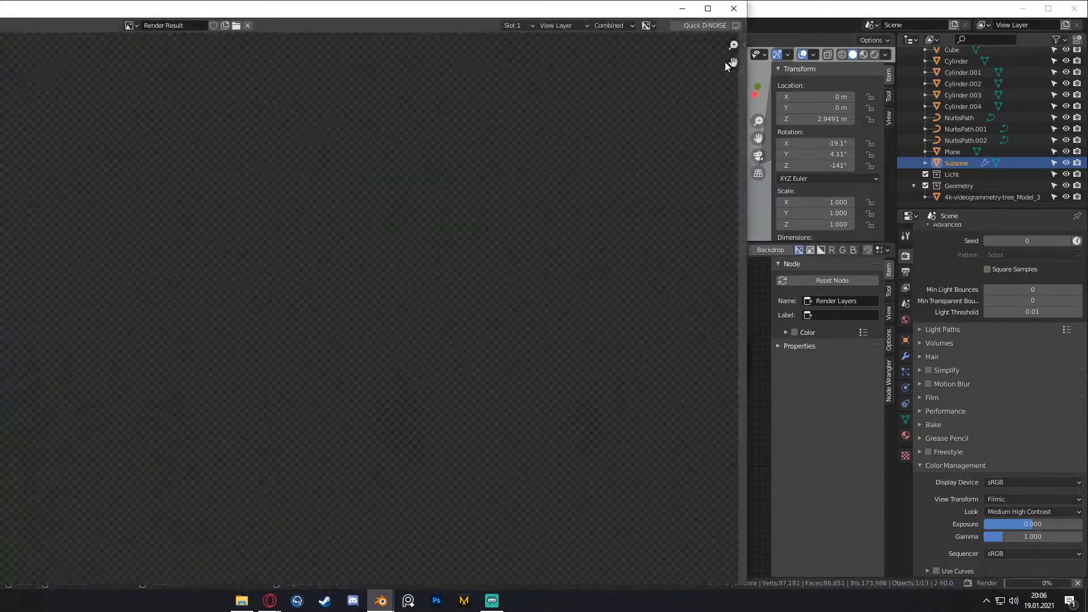
pyautogui.press('Escape')
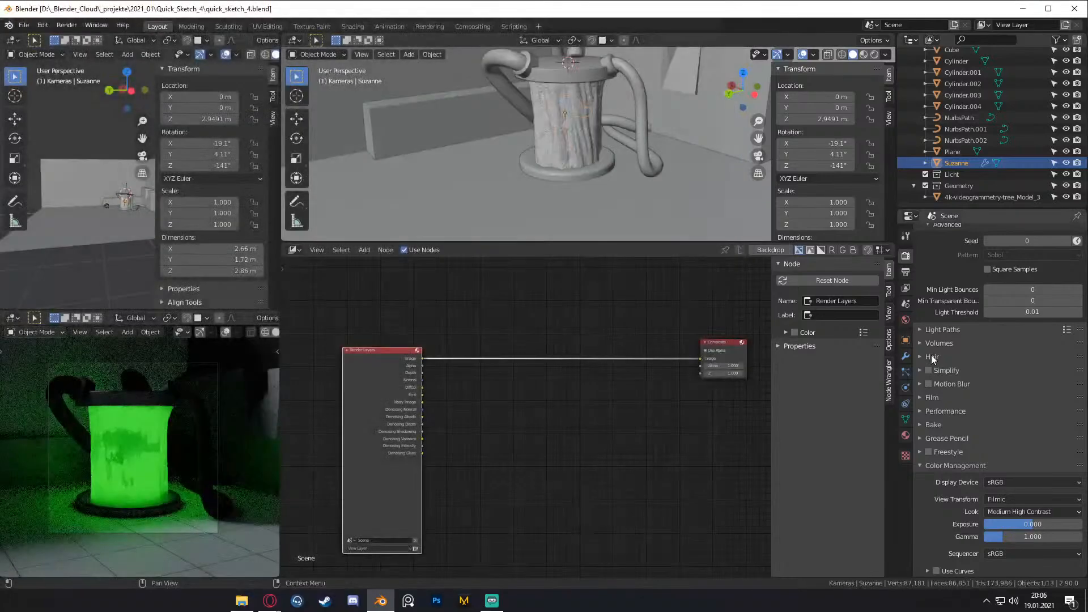
# - Set the scene's output file format to OpenEXR
pyautogui.scroll(5, 940, 346)
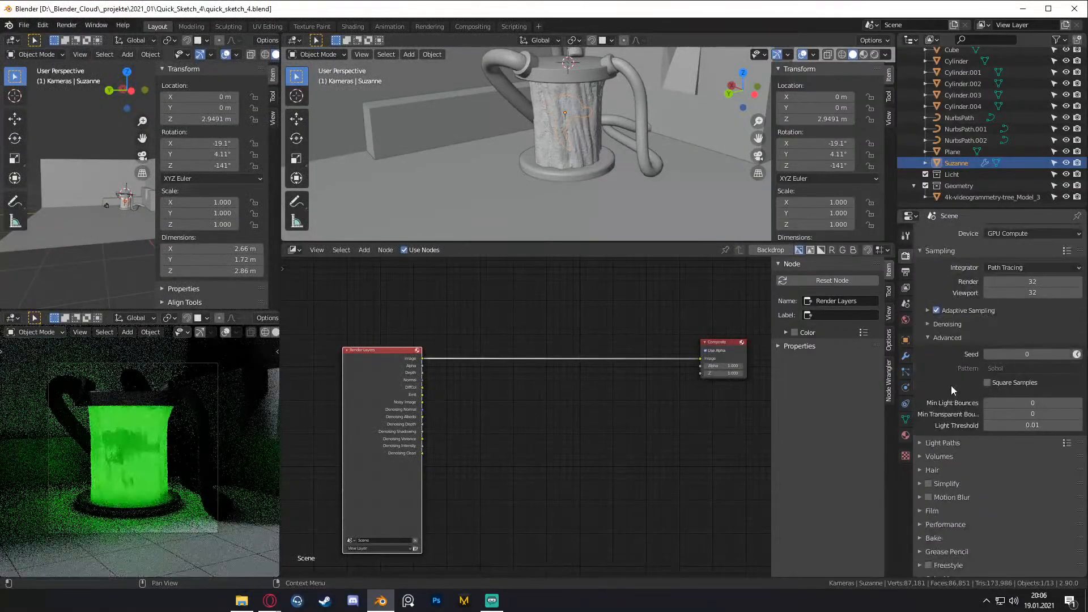
pyautogui.click(906, 288)
pyautogui.click(906, 272)
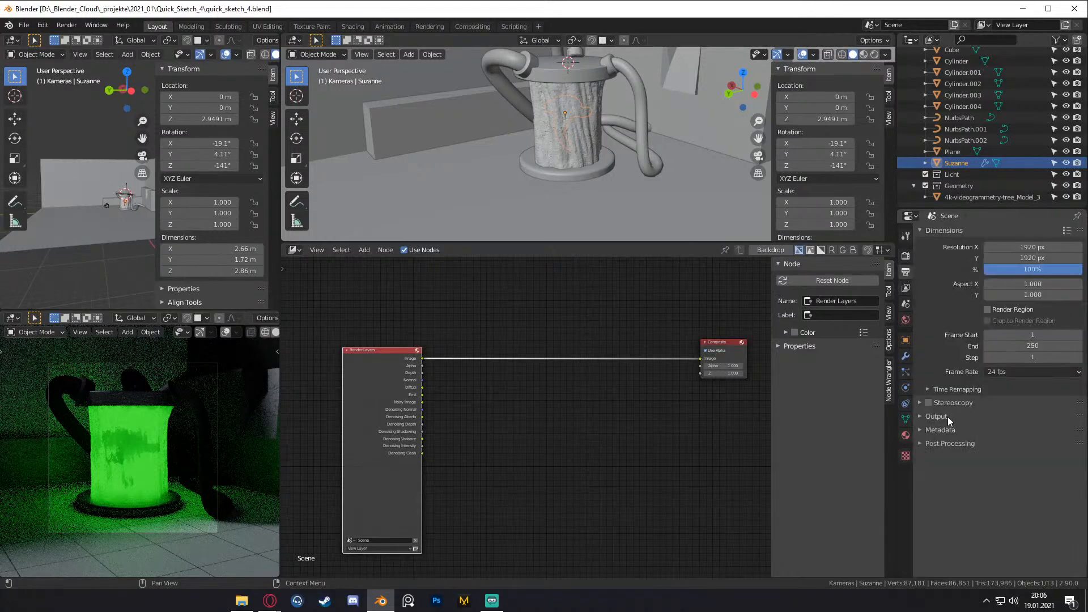
pyautogui.click(922, 417)
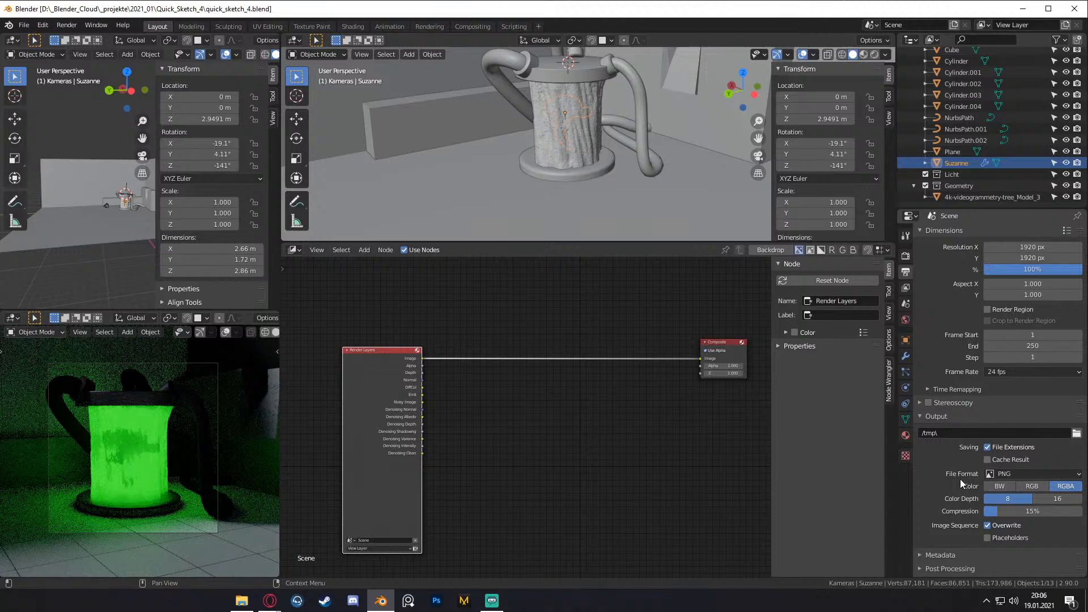
pyautogui.click(1015, 477)
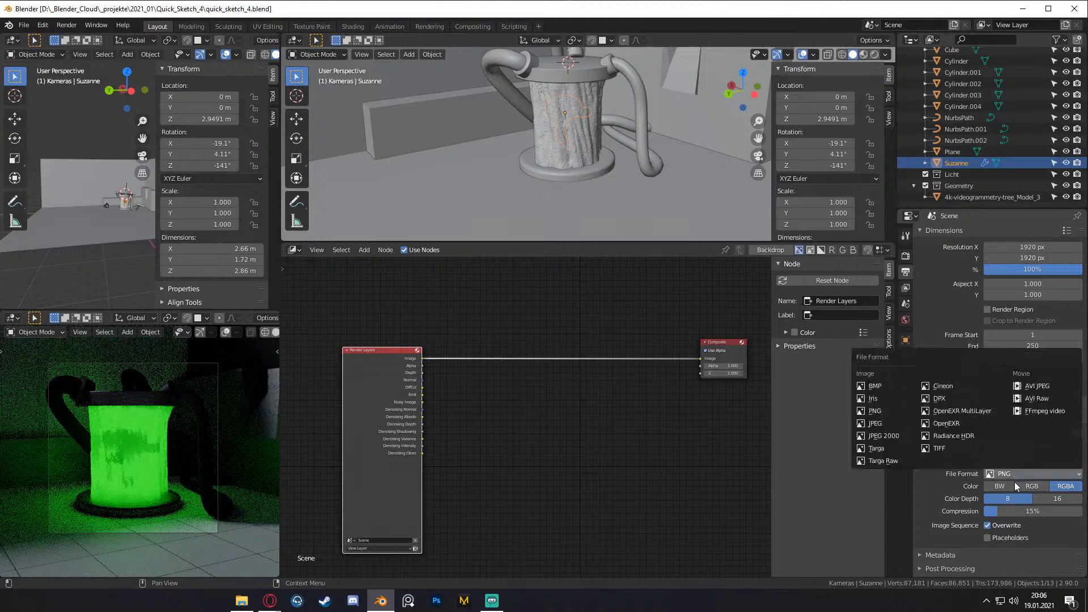
pyautogui.click(955, 423)
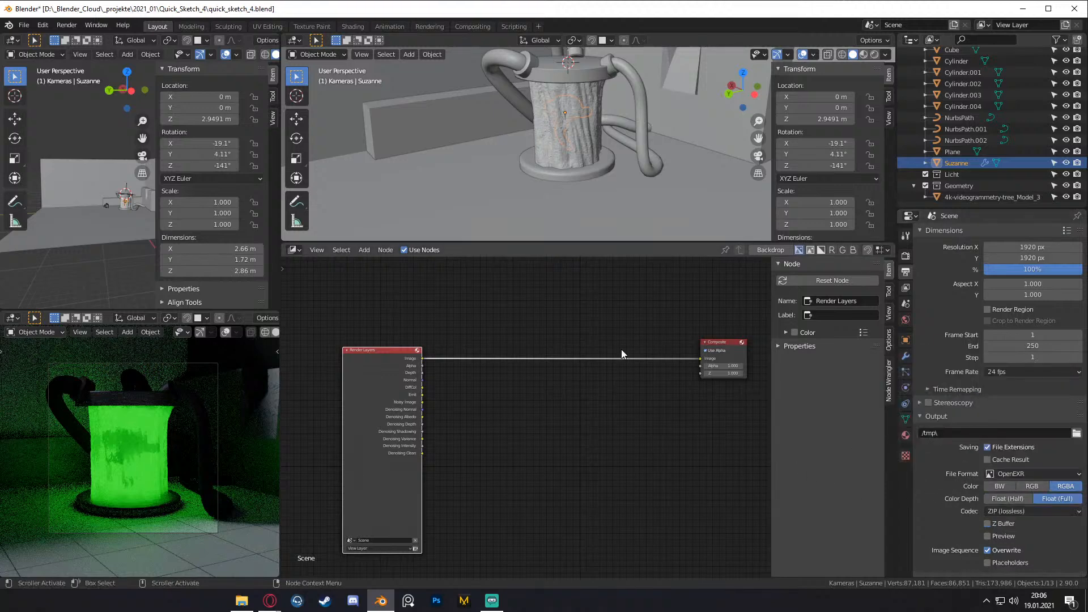
# - Enlarge the main 3D viewport by shrinking the compositor area below it, and save the project file
pyautogui.moveTo(590, 244); pyautogui.dragTo(623, 330)
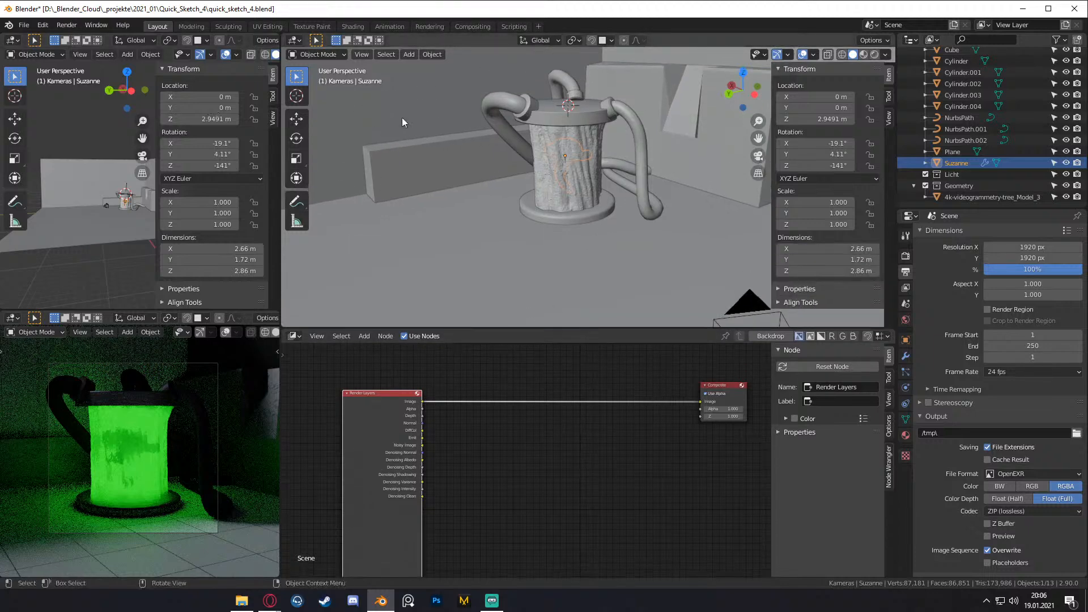
pyautogui.click(23, 25)
pyautogui.click(42, 100)
pyautogui.click(66, 25)
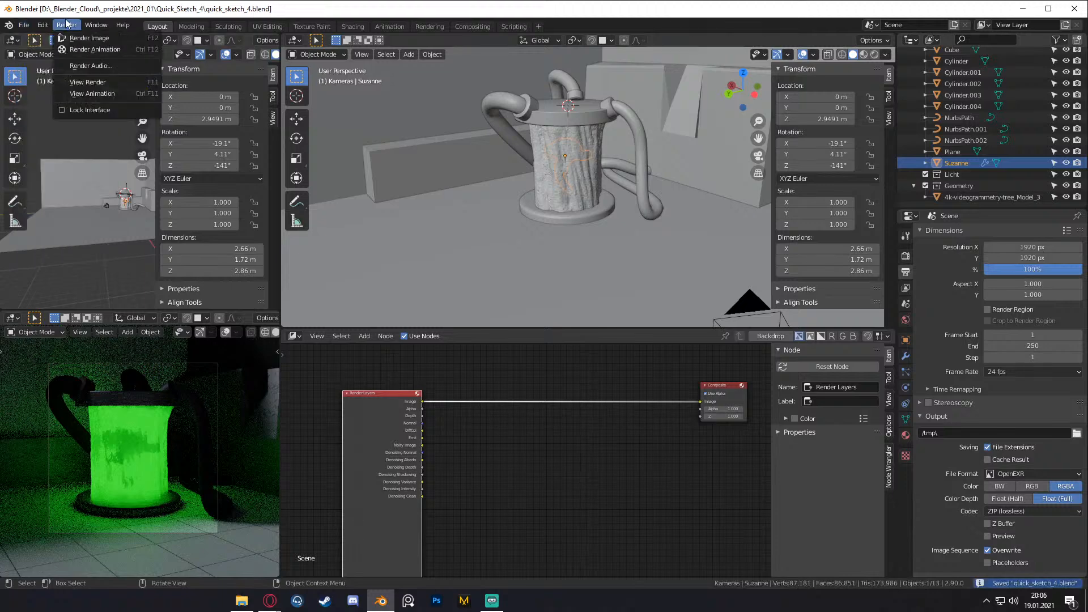
pyautogui.click(83, 38)
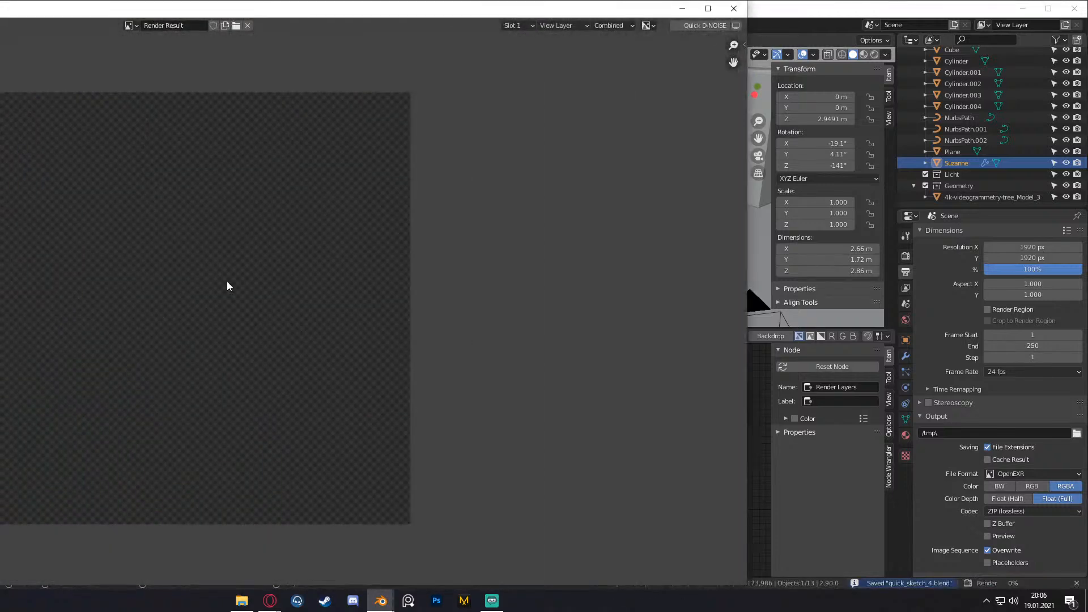
pyautogui.doubleClick(340, 8)
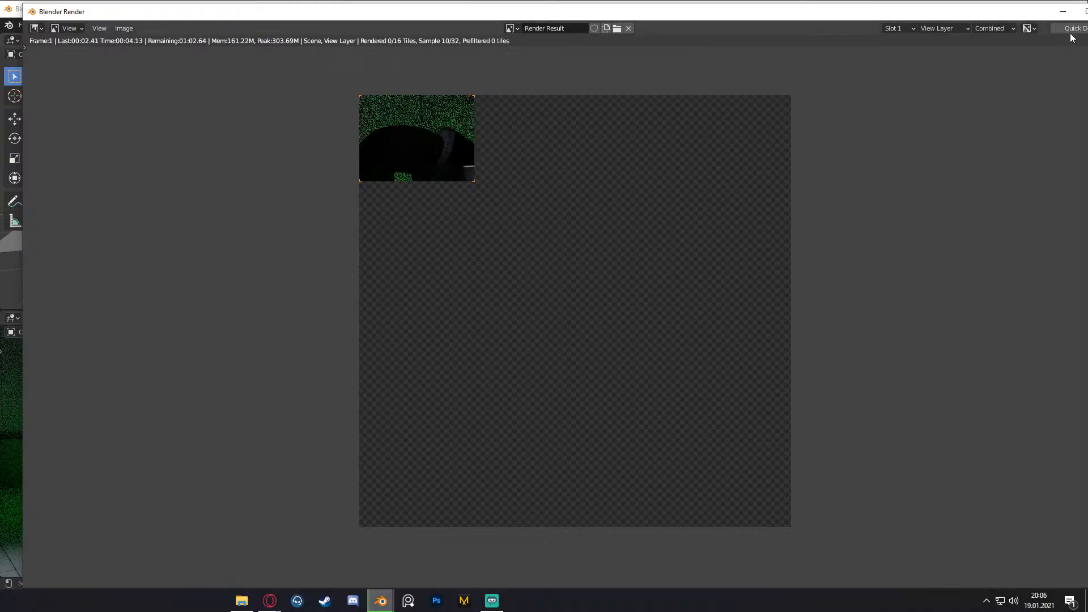
pyautogui.moveTo(1008, 14); pyautogui.dragTo(957, 14)
pyautogui.click(1063, 11)
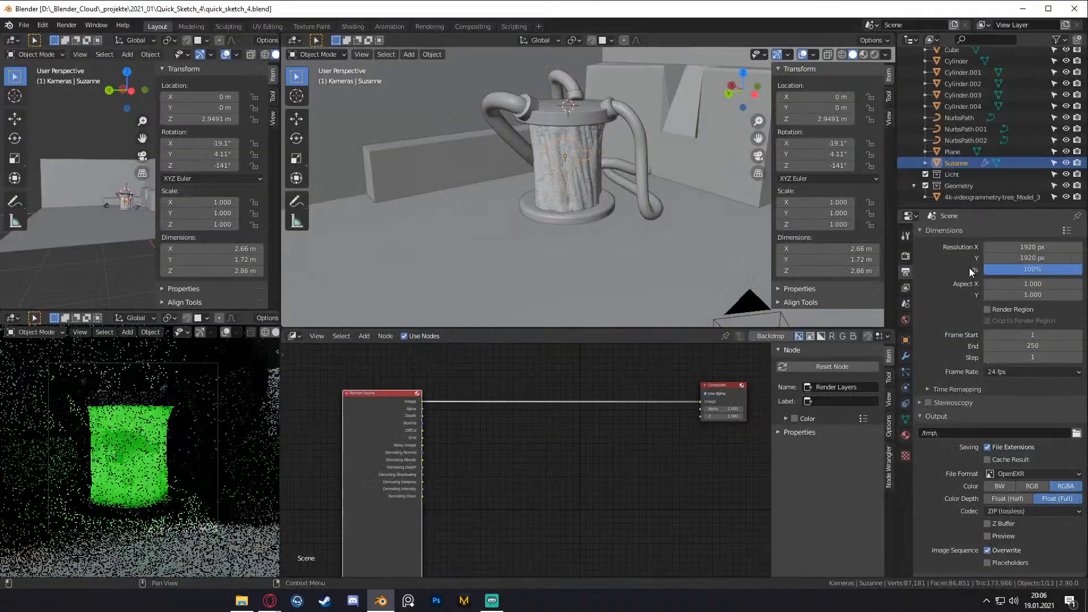
# - Set the output resolution percentage to 50% and save the project file
pyautogui.click(906, 256)
pyautogui.click(907, 271)
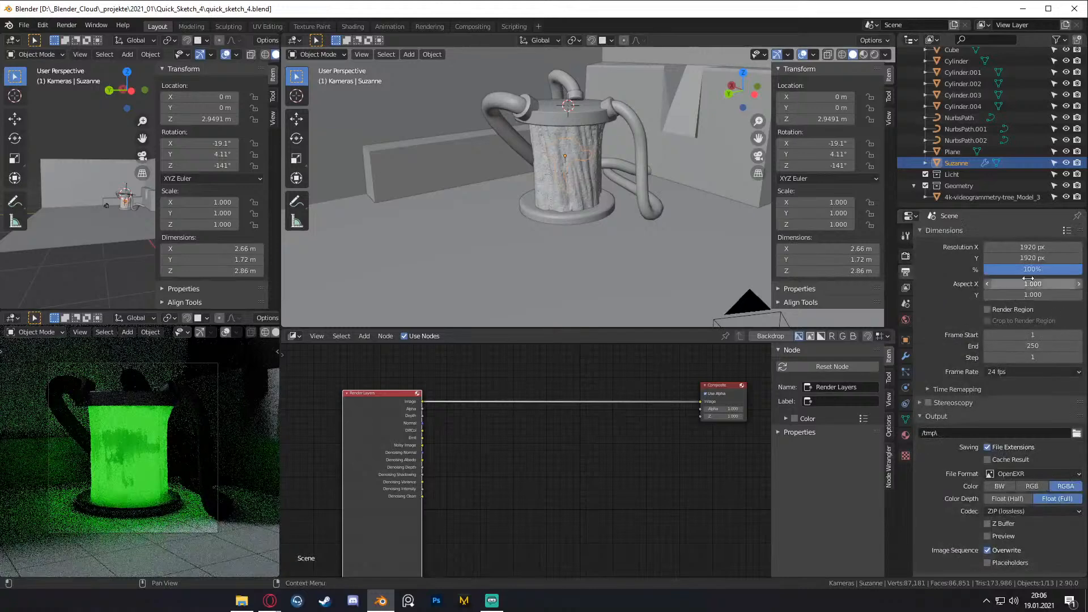
pyautogui.click(1032, 270)
pyautogui.write('50')
pyautogui.press('Return')
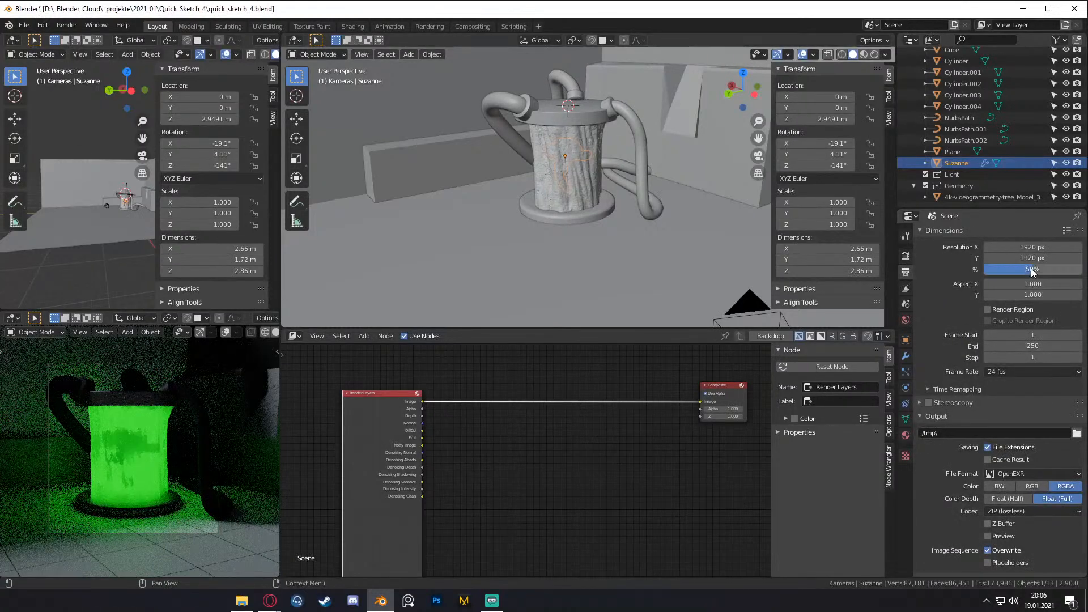
pyautogui.click(24, 25)
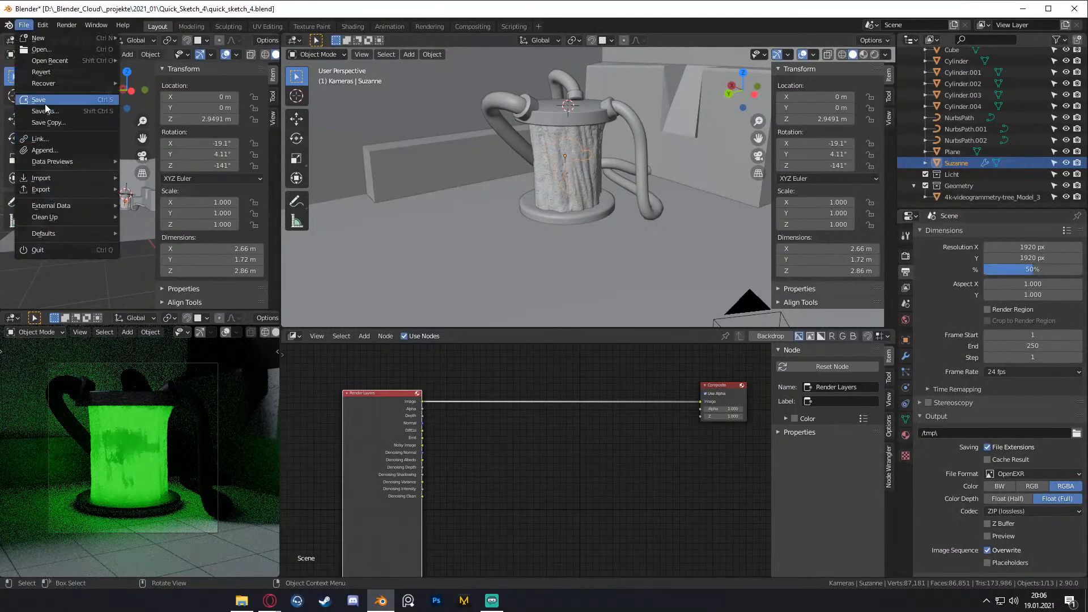
pyautogui.click(45, 101)
# - Render the image and move the render window so that the whole picture can be seen
pyautogui.click(67, 25)
pyautogui.click(62, 38)
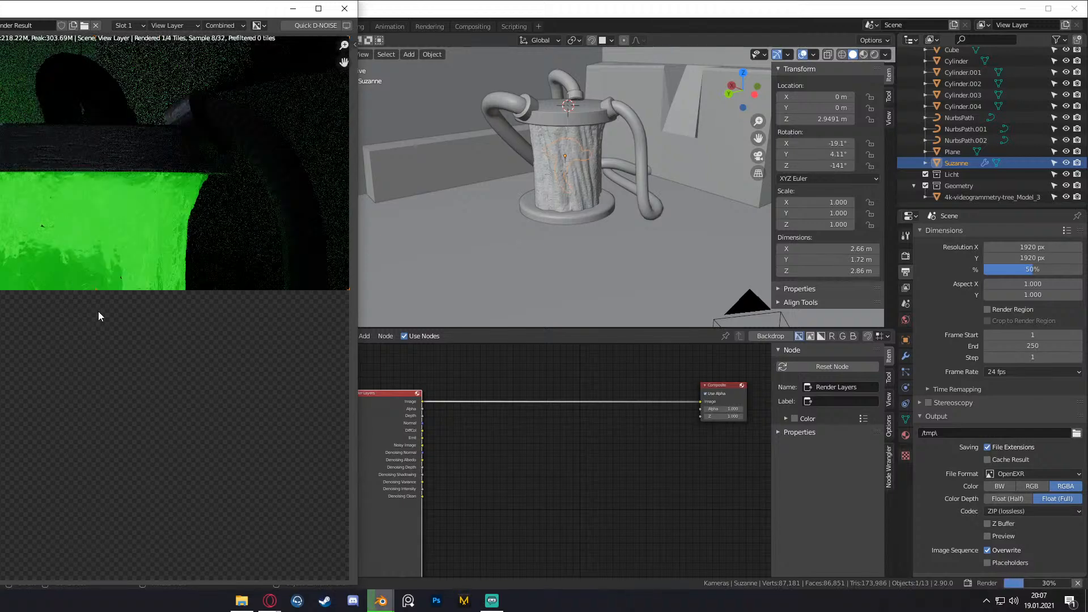
pyautogui.moveTo(165, 9); pyautogui.dragTo(609, 14)
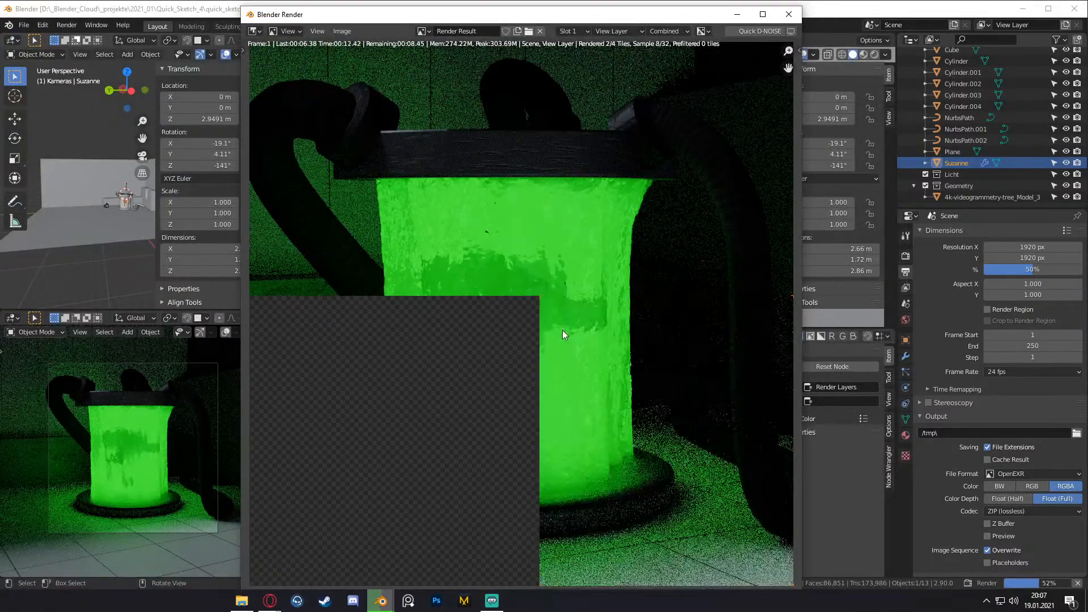
pyautogui.scroll(-2, 559, 314)
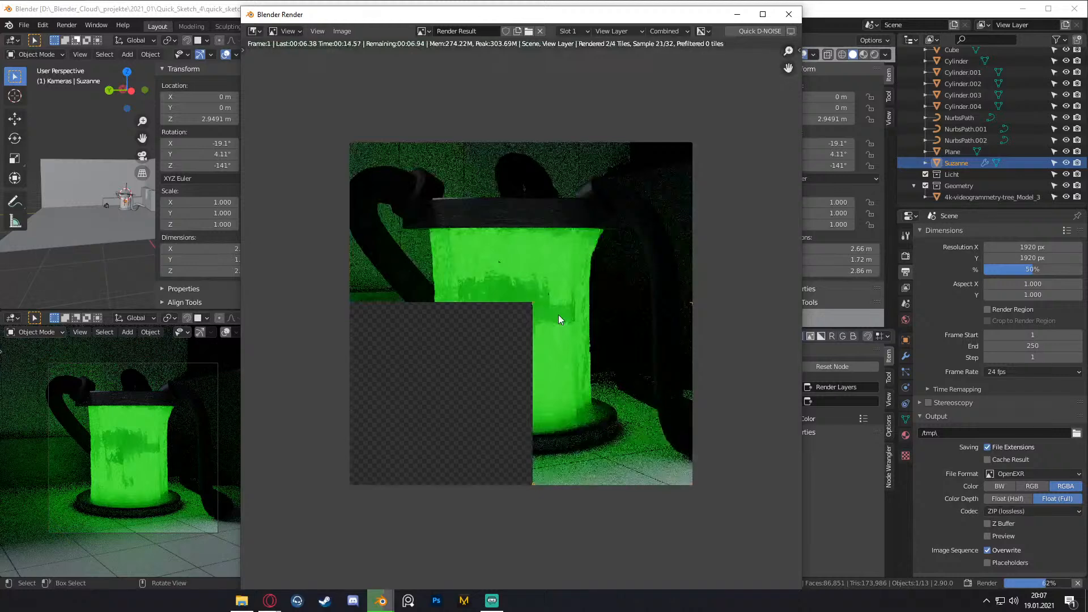
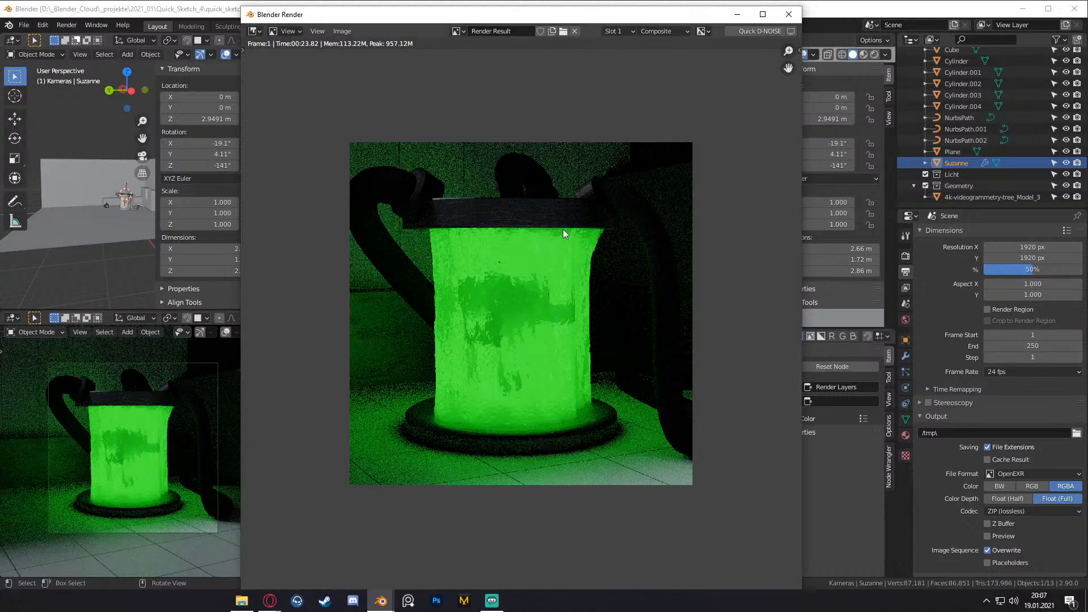
# - Close the render window and turn the lower-left rendered viewport into an Image Editor showing the Render Result
pyautogui.click(788, 14)
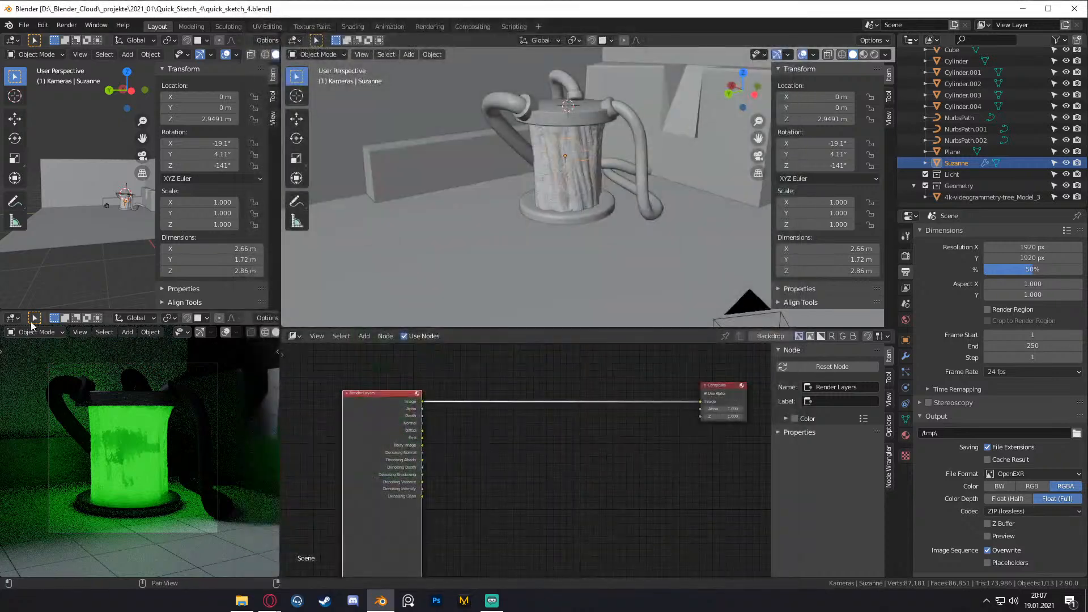
pyautogui.click(77, 331)
pyautogui.click(150, 332)
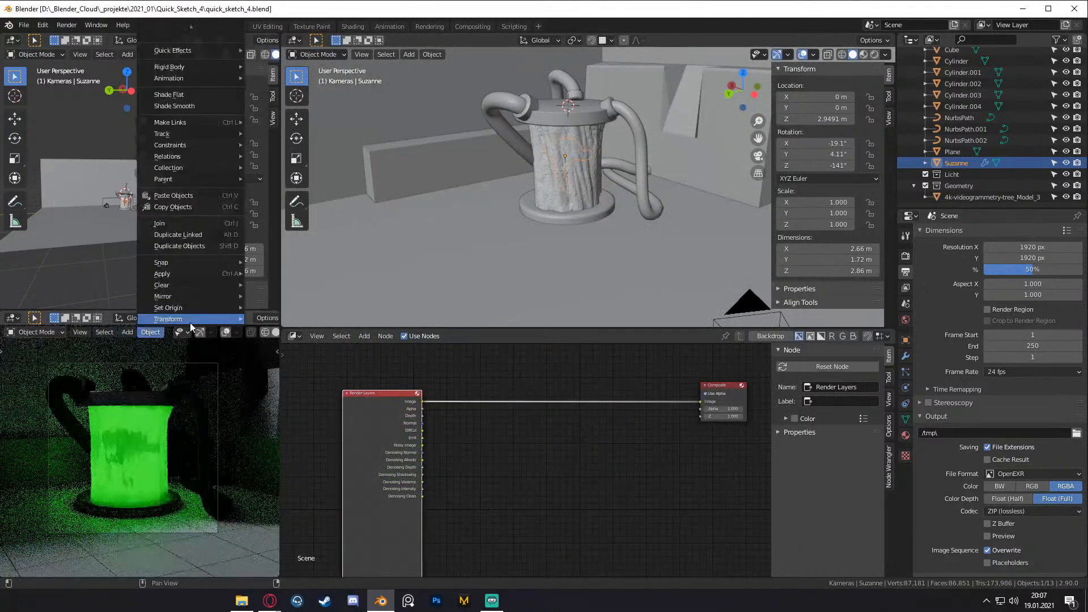
pyautogui.click(13, 318)
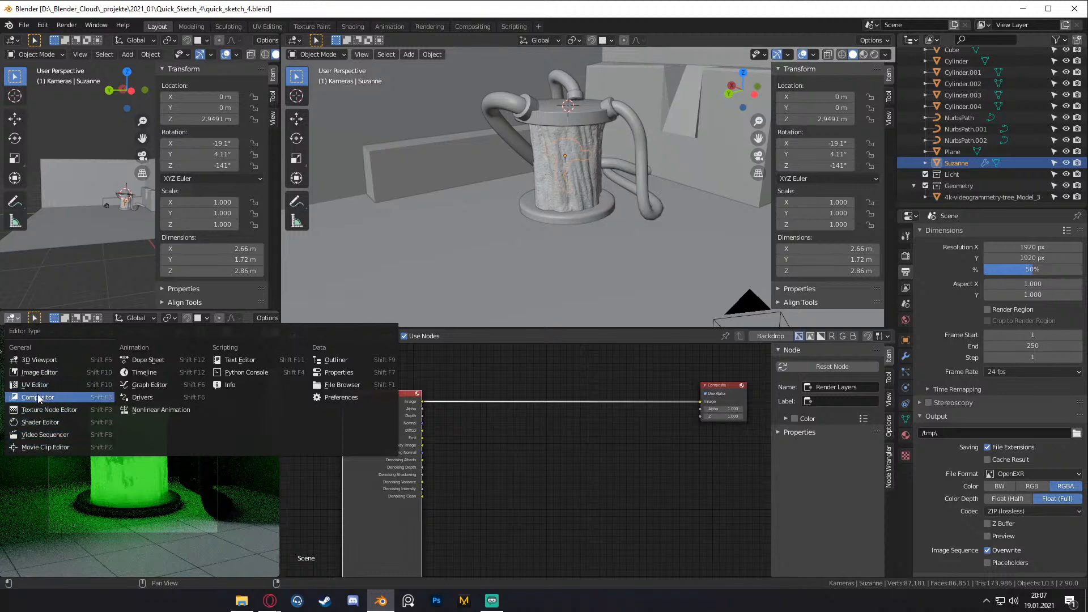
pyautogui.click(40, 373)
pyautogui.click(132, 318)
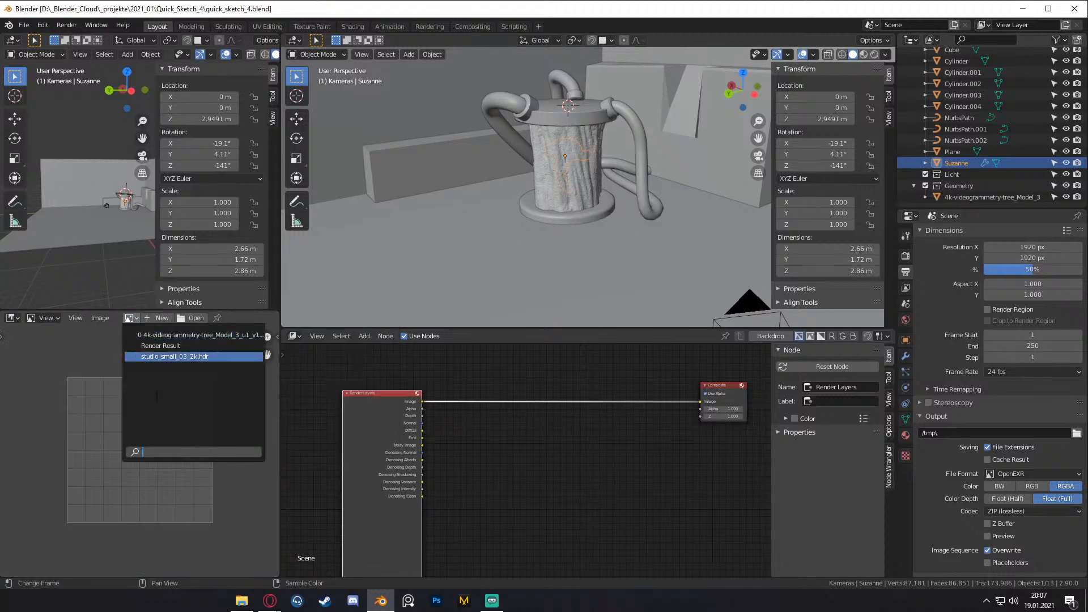
pyautogui.click(162, 349)
pyautogui.scroll(-1, 152, 416)
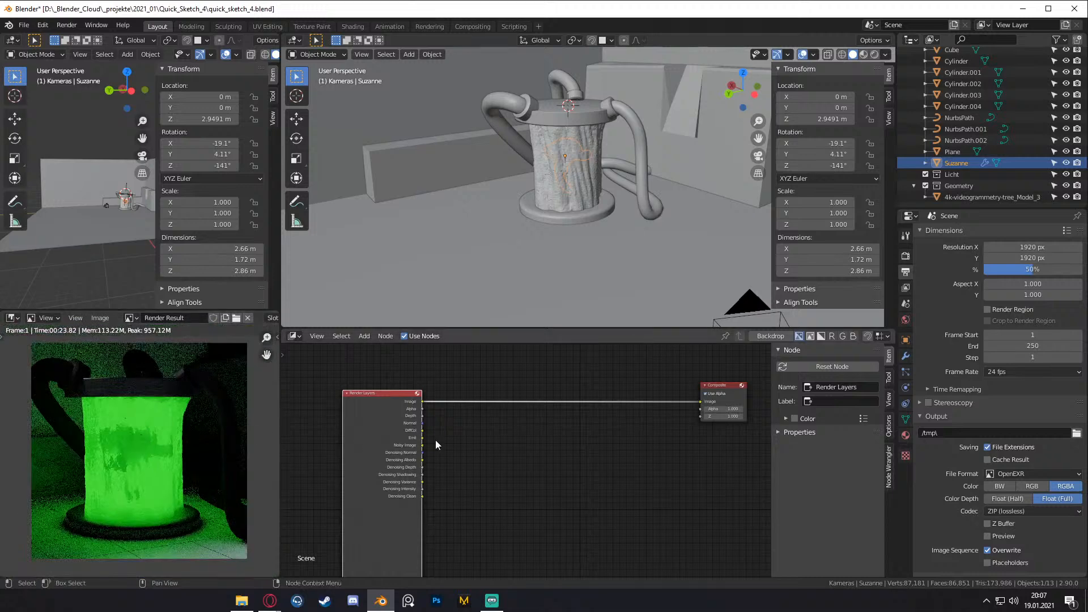
# - Add a Viewer node below the Composite node in the compositor
pyautogui.scroll(-4, 556, 447)
pyautogui.moveTo(556, 447); pyautogui.dragTo(466, 438, button='middle')
pyautogui.scroll(5, 510, 445)
pyautogui.hotkey('shift', 'a')
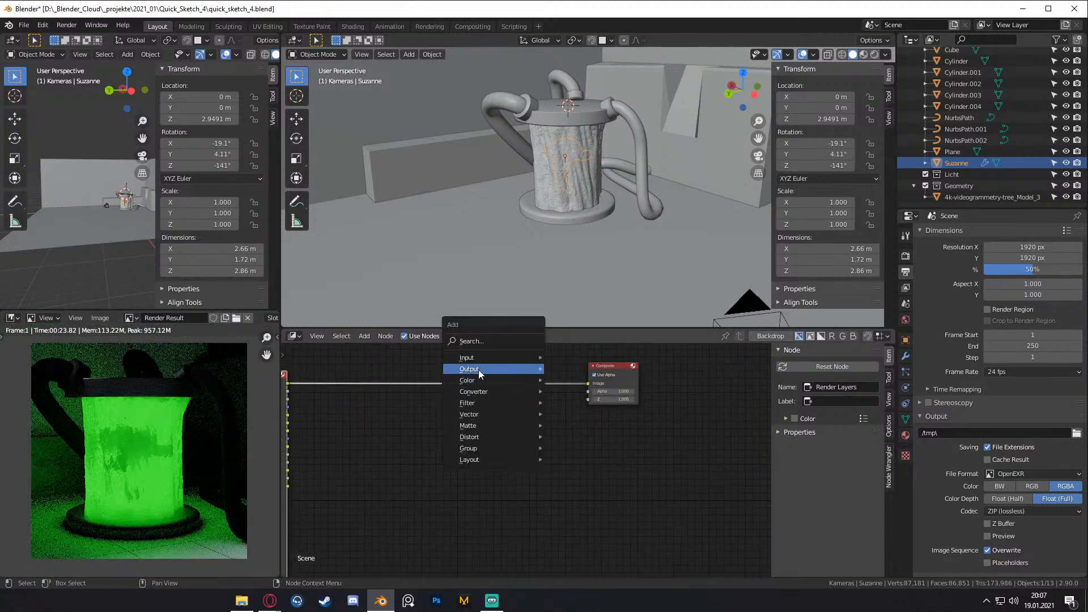
pyautogui.moveTo(478, 370)
pyautogui.click(576, 423)
pyautogui.click(591, 423)
# - Add a Reroute node near the output nodes and route the Render Layers image through it to both Composite and Viewer
pyautogui.hotkey('shift', 'a')
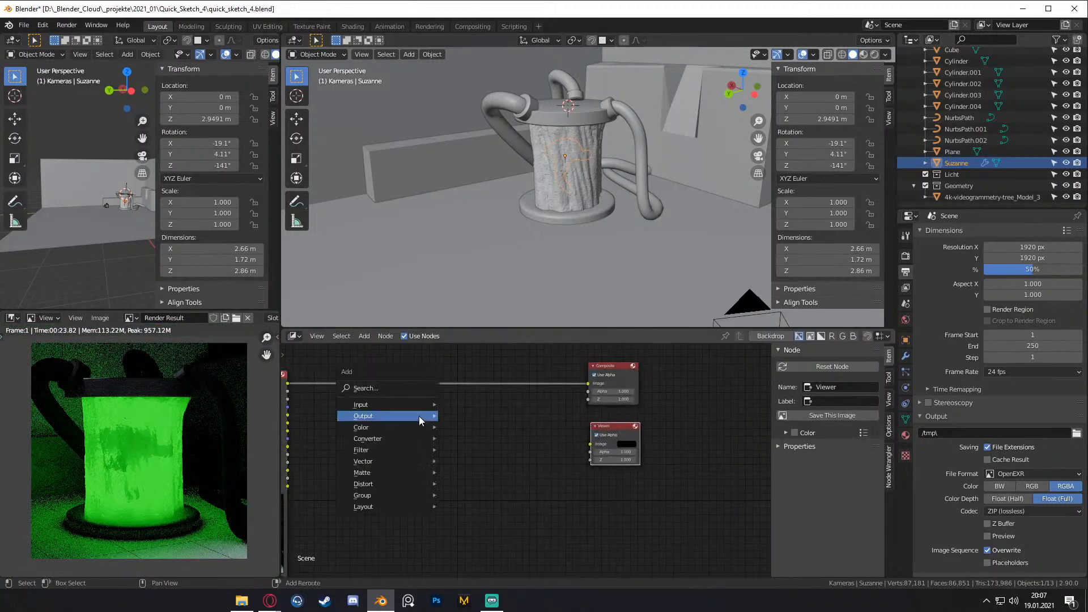
pyautogui.moveTo(374, 507)
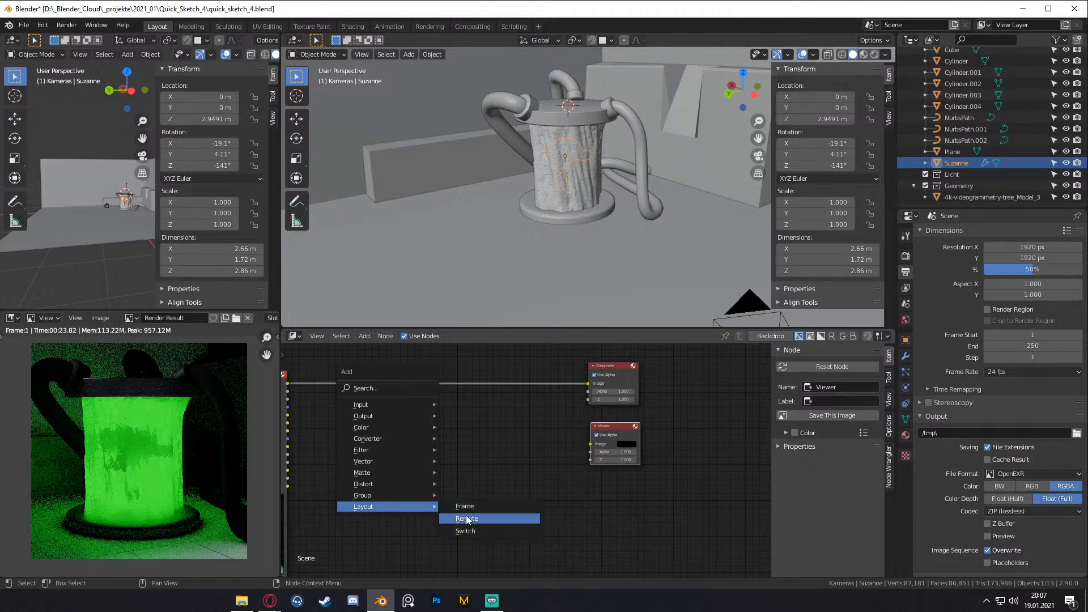
pyautogui.hotkey('shift', 'a')
pyautogui.moveTo(454, 549)
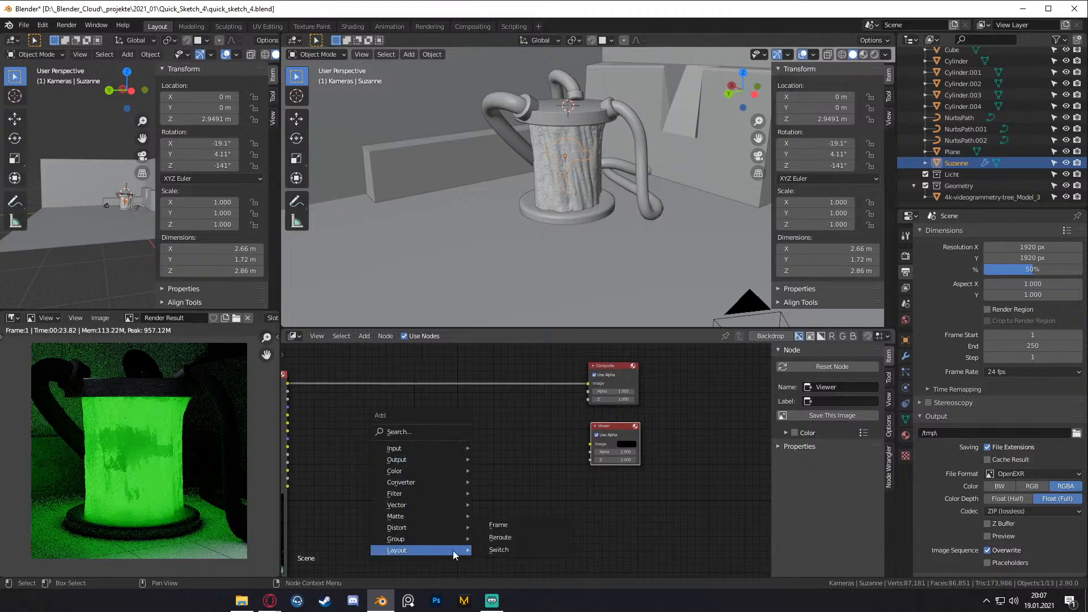
pyautogui.click(493, 539)
pyautogui.click(497, 392)
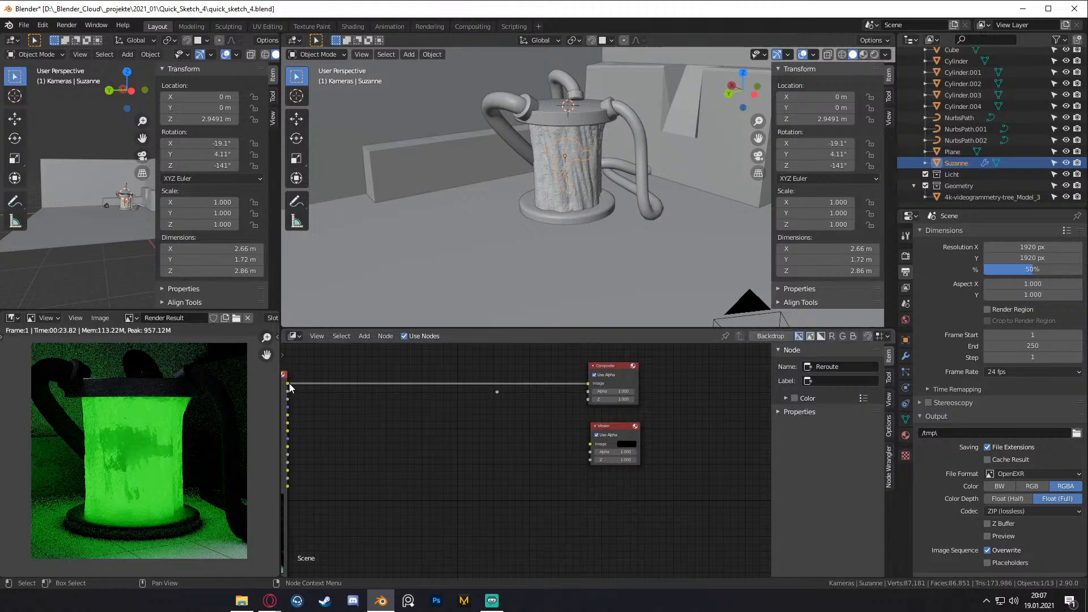
pyautogui.moveTo(289, 388); pyautogui.dragTo(590, 443)
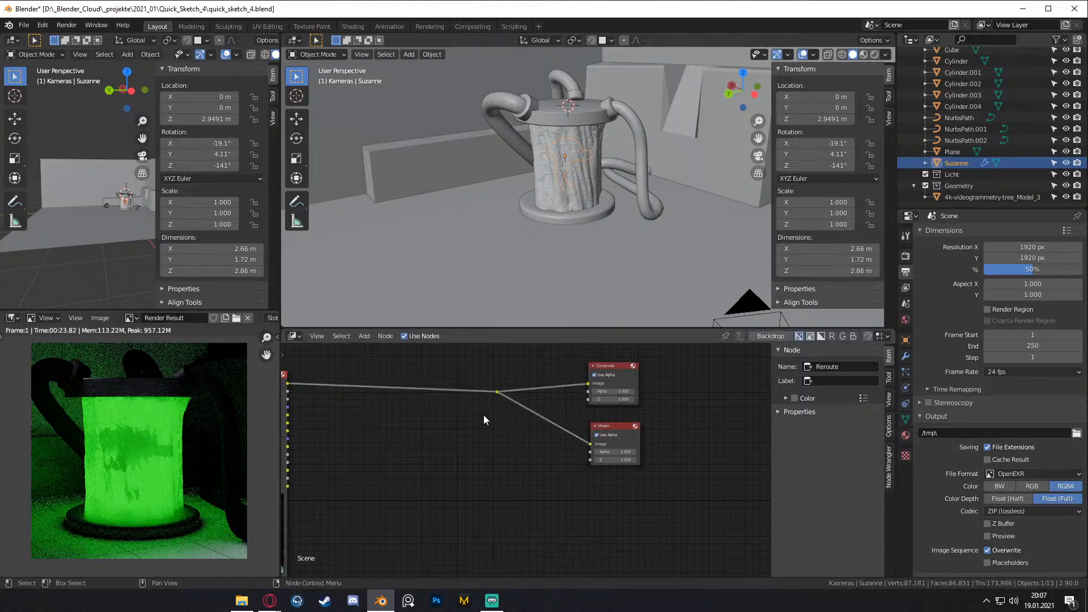
pyautogui.moveTo(510, 376); pyautogui.dragTo(488, 408)
pyautogui.press('g')
pyautogui.click(566, 420)
# - Insert a Denoise node into the image link between Render Layers and the reroute
pyautogui.scroll(-2, 518, 421)
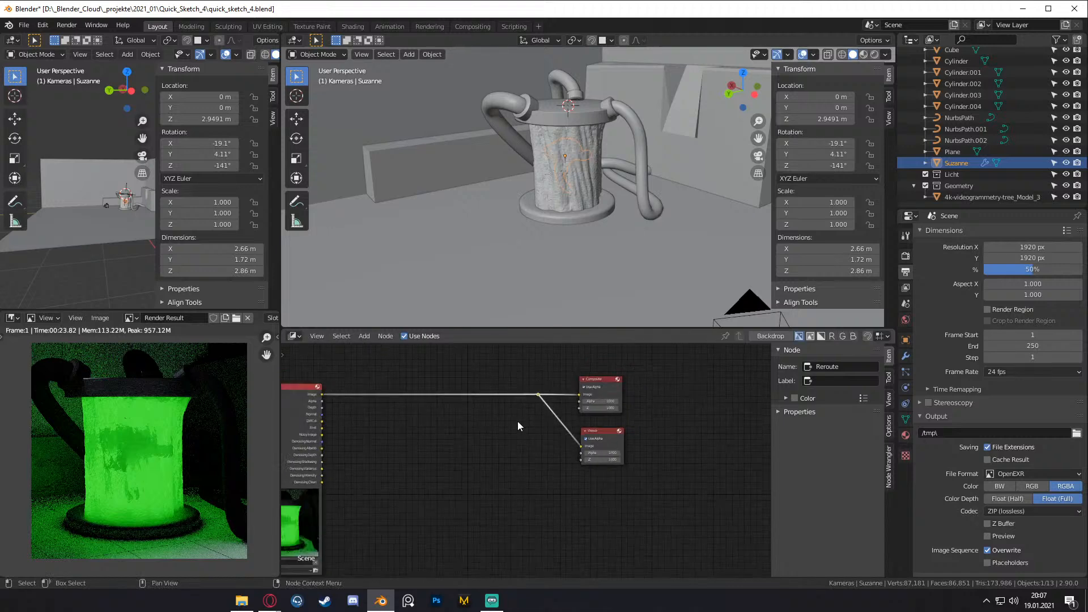
pyautogui.moveTo(518, 421); pyautogui.dragTo(607, 420, button='middle')
pyautogui.moveTo(363, 386); pyautogui.dragTo(342, 380)
pyautogui.hotkey('shift', 'a')
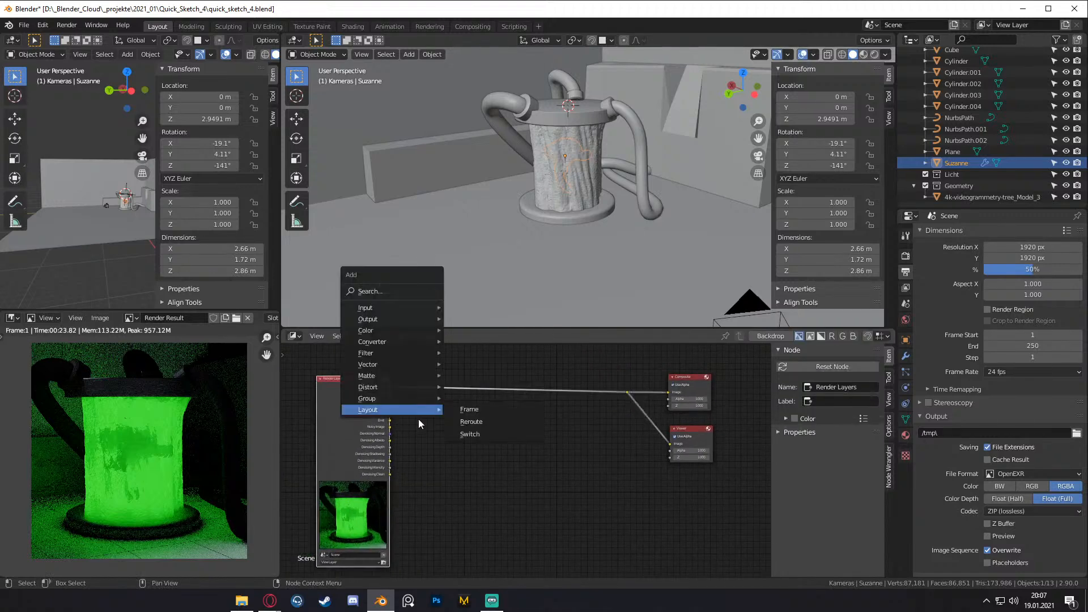
pyautogui.moveTo(380, 353)
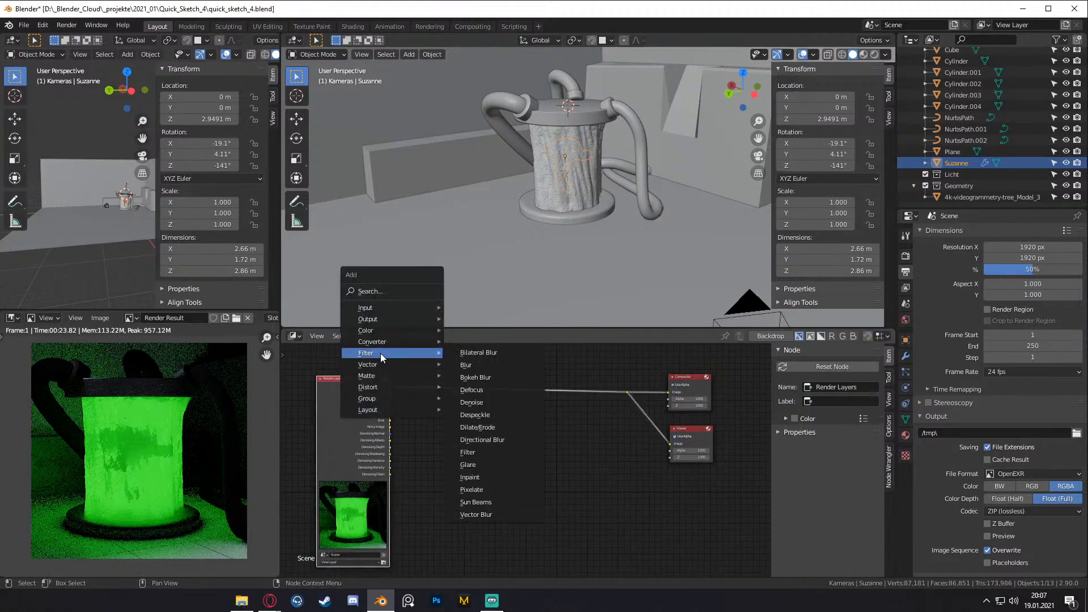
pyautogui.click(483, 402)
pyautogui.click(463, 426)
pyautogui.scroll(2, 565, 454)
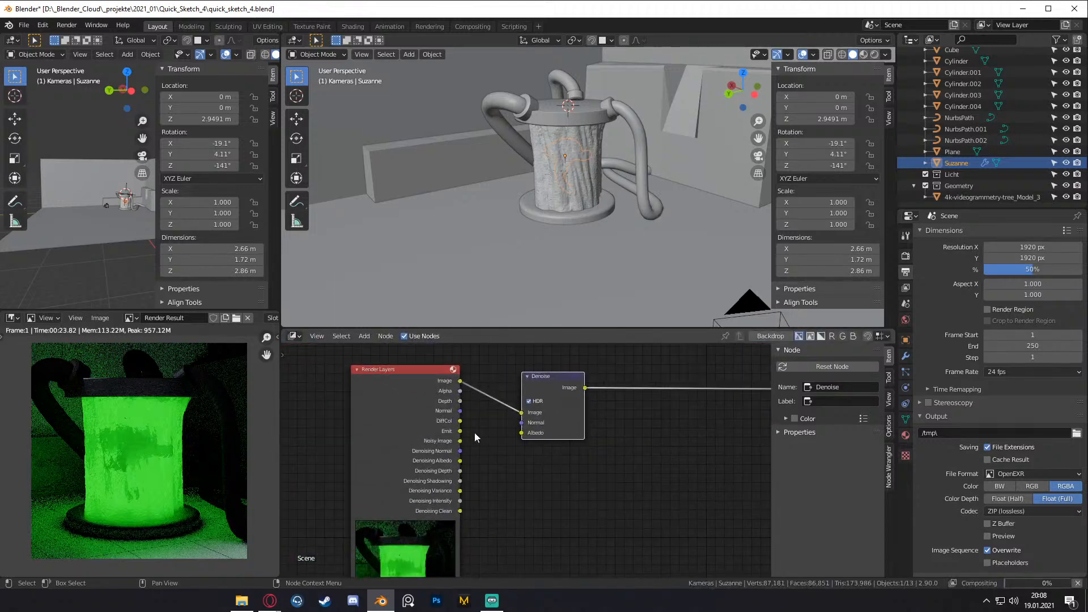
# - Connect Denoising Normal and Denoising Albedo from Render Layers to the Denoise node's Normal and Albedo inputs
pyautogui.moveTo(460, 451); pyautogui.dragTo(521, 423)
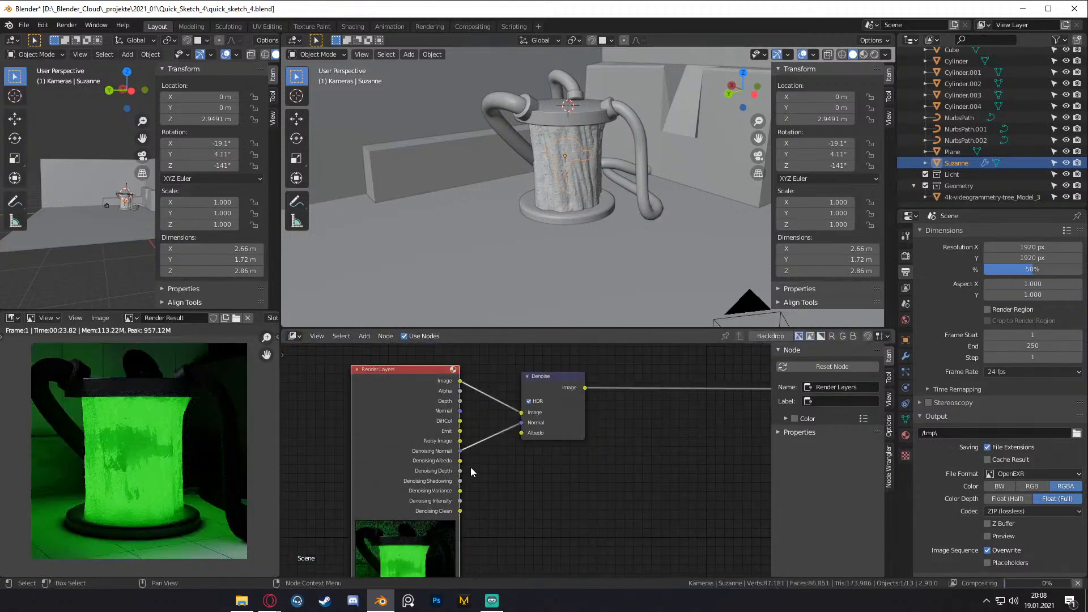
pyautogui.moveTo(460, 460); pyautogui.dragTo(522, 433)
pyautogui.scroll(-2, 553, 447)
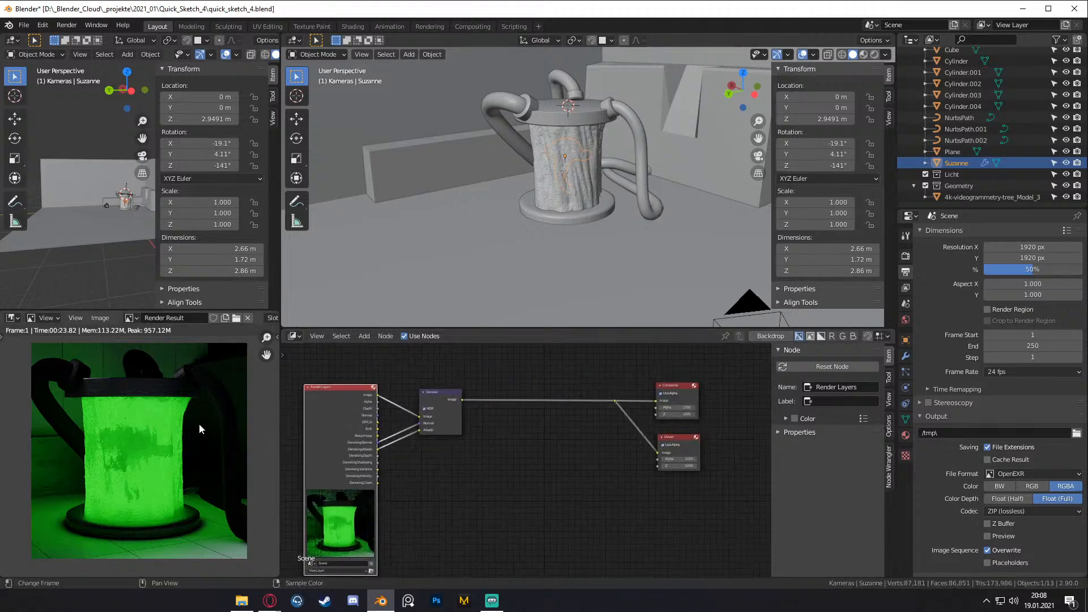
# - Place the Denoise node closer to Render Layers and examine the denoised render up close and as a whole
pyautogui.scroll(2, 475, 448)
pyautogui.moveTo(474, 447); pyautogui.dragTo(510, 441, button='middle')
pyautogui.scroll(-1, 344, 379)
pyautogui.moveTo(455, 375); pyautogui.dragTo(430, 372)
pyautogui.scroll(4, 76, 406)
pyautogui.scroll(-1, 74, 431)
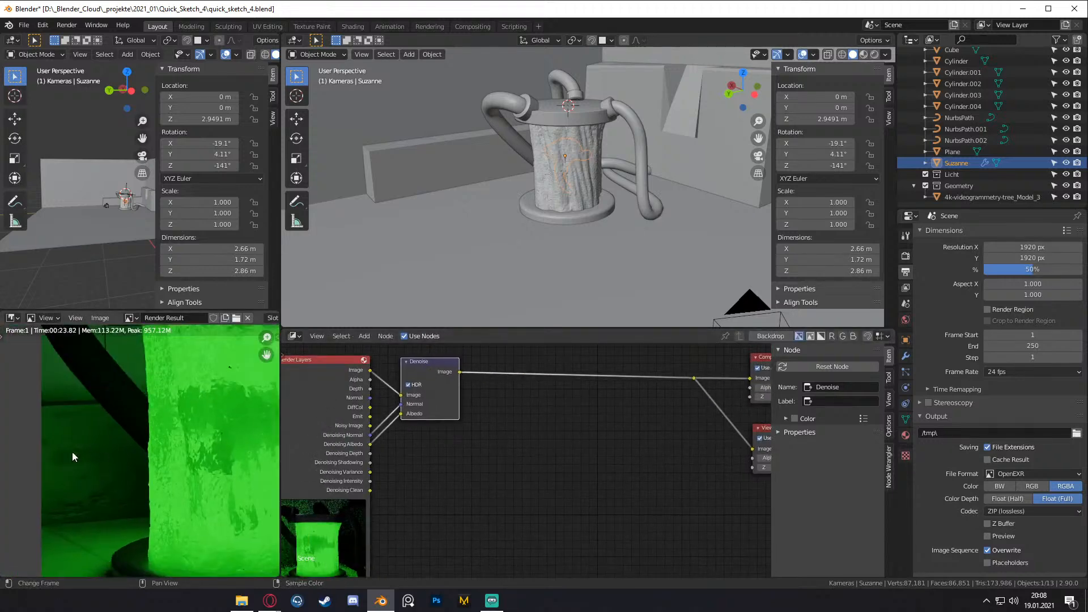
pyautogui.scroll(-4, 164, 408)
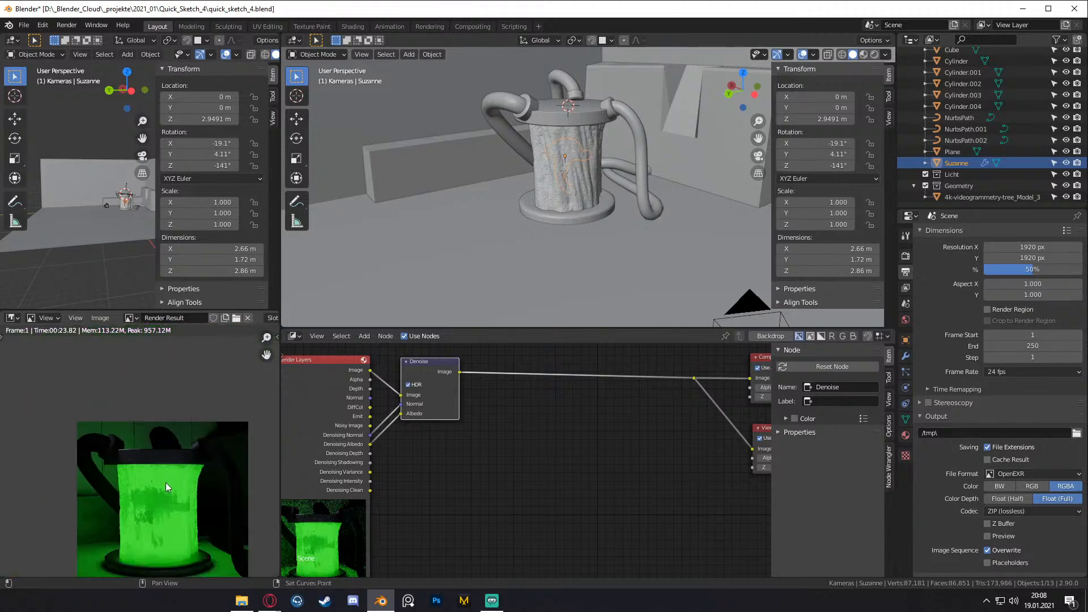
pyautogui.moveTo(165, 482); pyautogui.dragTo(136, 436, button='middle')
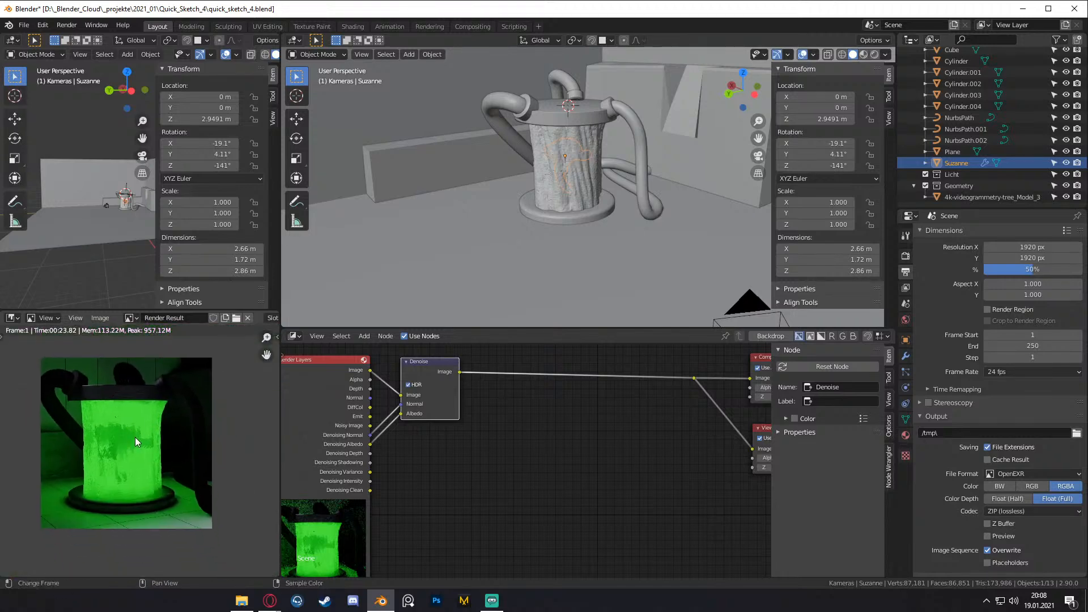
# - Insert a Defocus node into the link between the Denoise node and the reroute
pyautogui.scroll(-3, 485, 428)
pyautogui.moveTo(500, 427); pyautogui.dragTo(454, 442, button='middle')
pyautogui.scroll(3, 484, 433)
pyautogui.hotkey('shift', 'a')
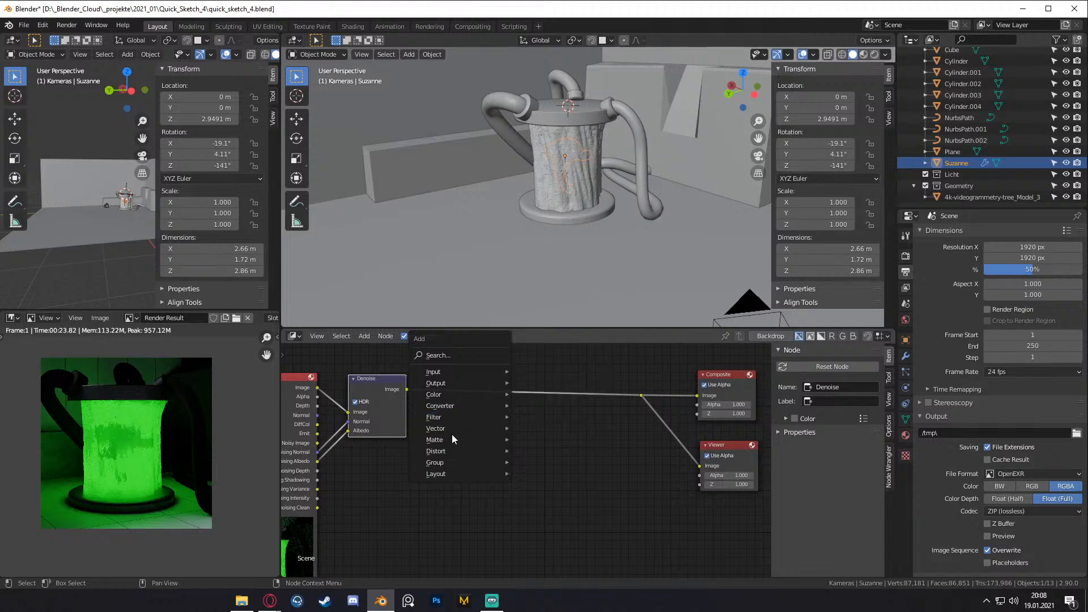
pyautogui.moveTo(445, 383)
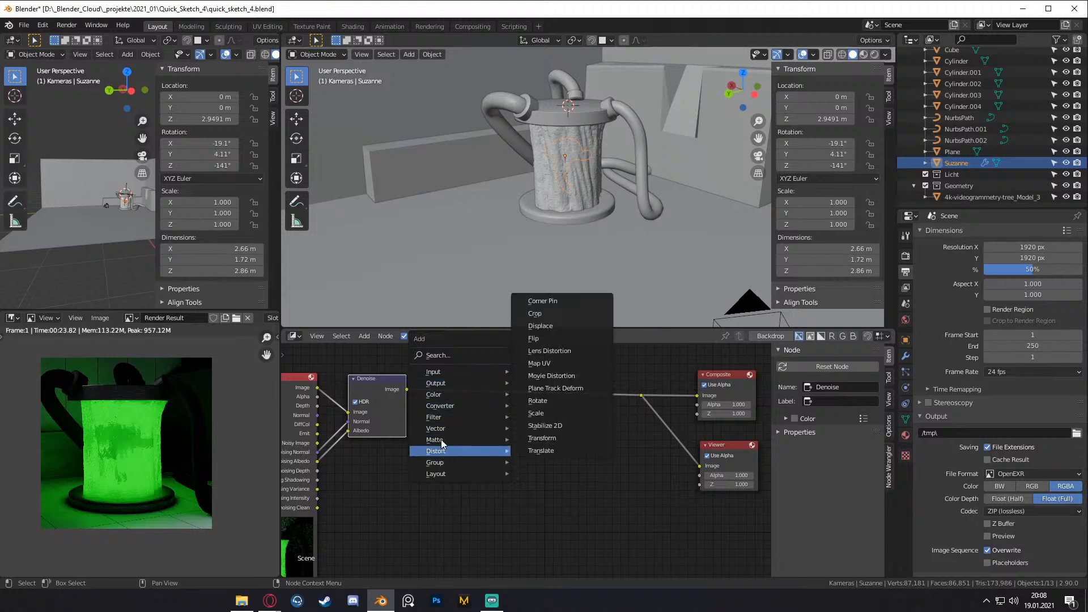
pyautogui.moveTo(445, 419)
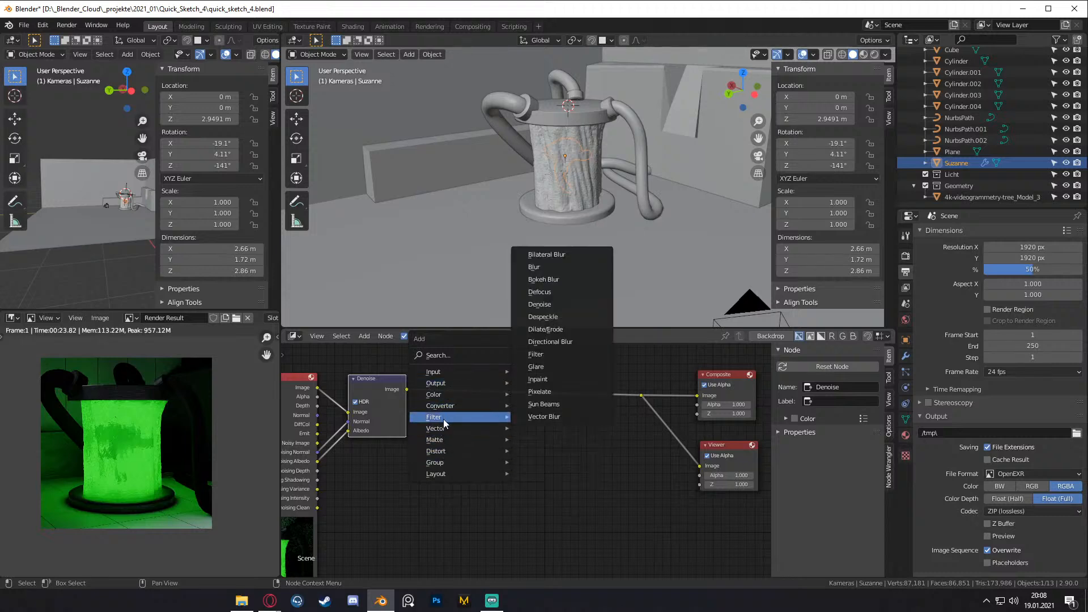
pyautogui.click(555, 291)
pyautogui.click(538, 448)
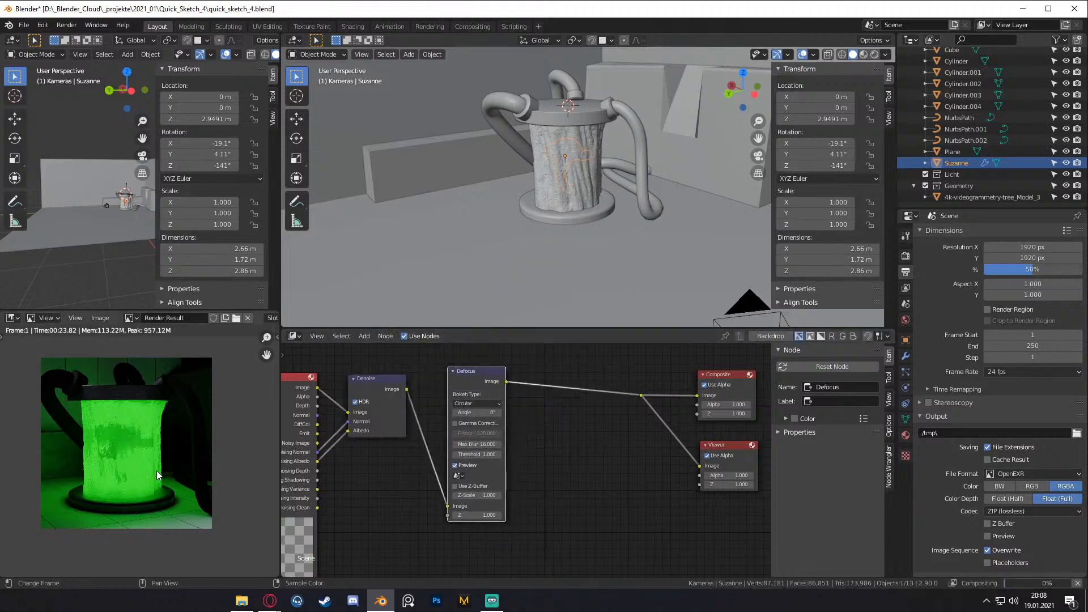
# - Examine the defocused render in detail and set the Defocus node's angle to 15.6°
pyautogui.scroll(2, 150, 459)
pyautogui.scroll(-1, 148, 458)
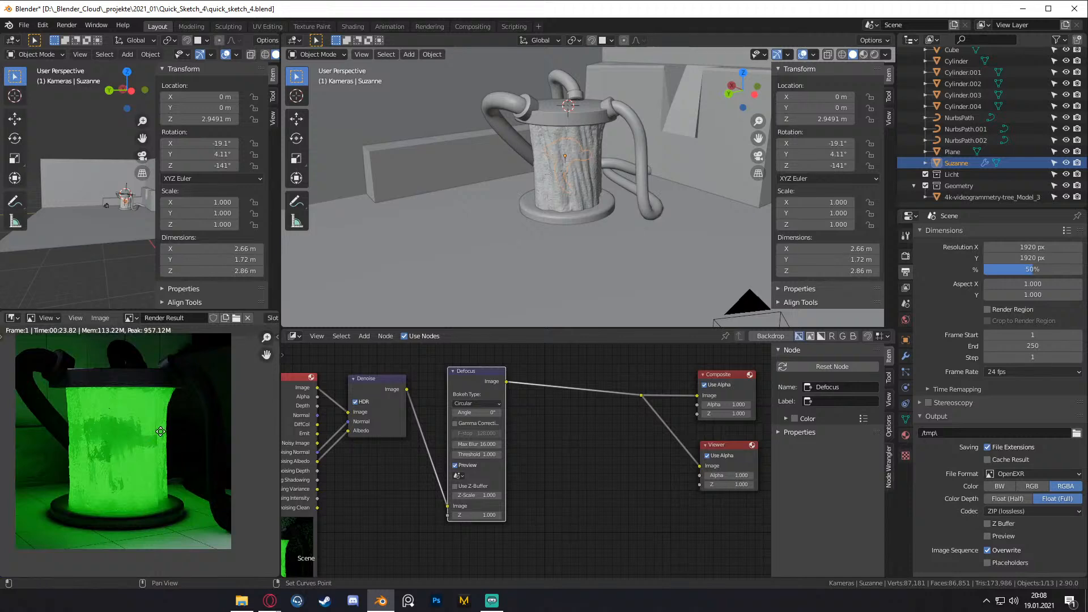
pyautogui.moveTo(149, 459); pyautogui.dragTo(161, 470, button='middle')
pyautogui.scroll(2, 542, 434)
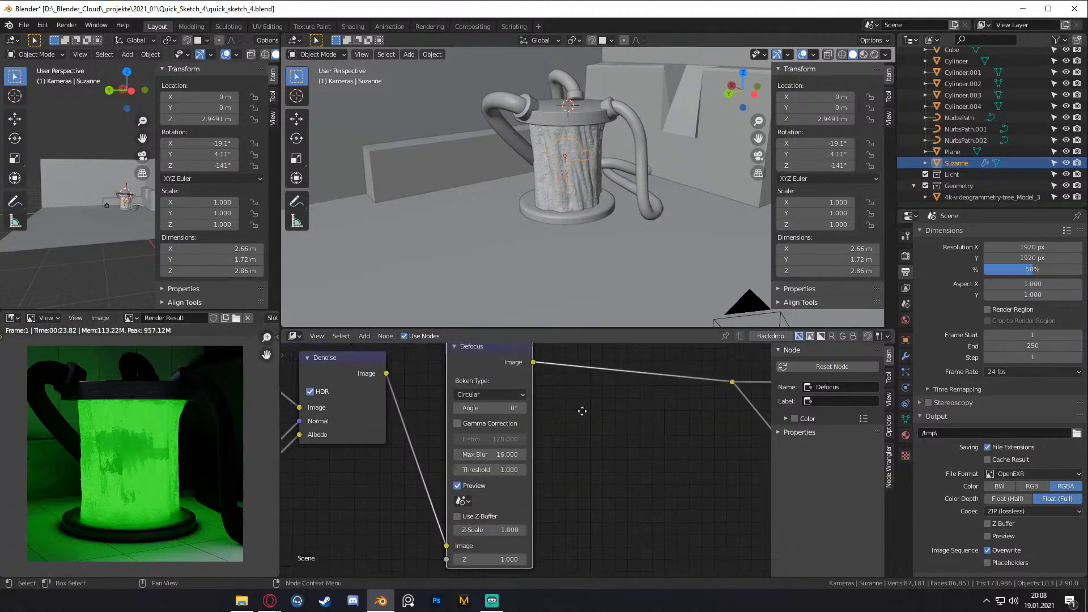
pyautogui.scroll(3, 106, 405)
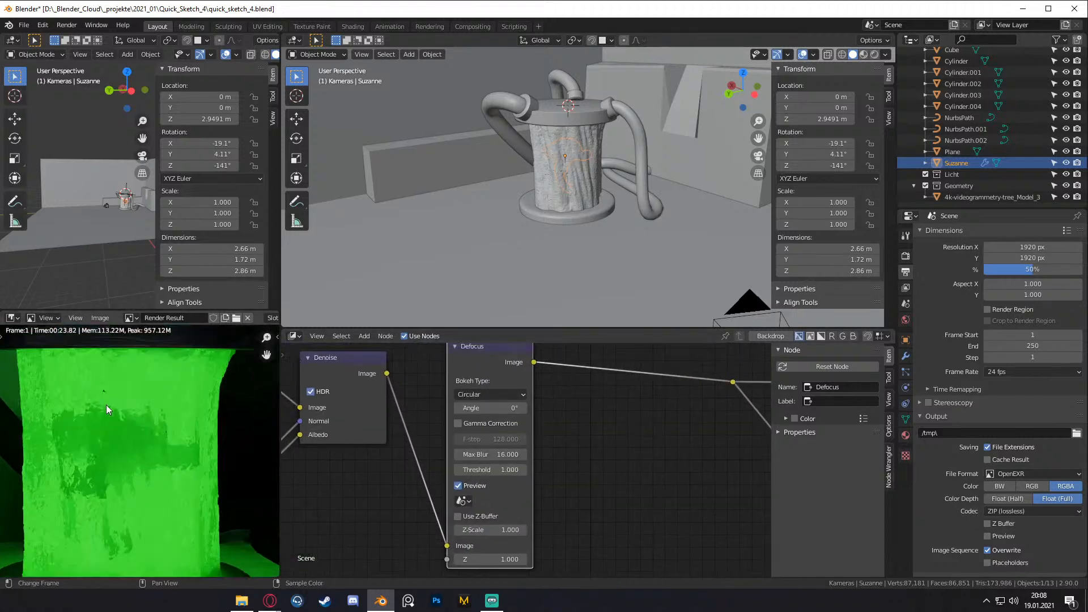
pyautogui.scroll(-1, 179, 473)
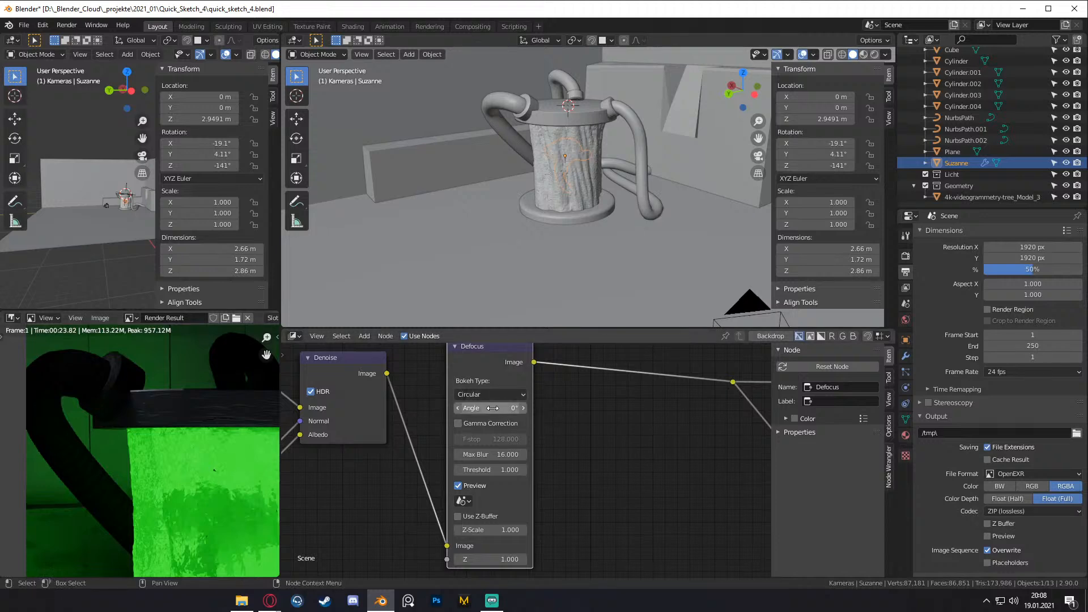
pyautogui.moveTo(496, 408); pyautogui.dragTo(543, 407)
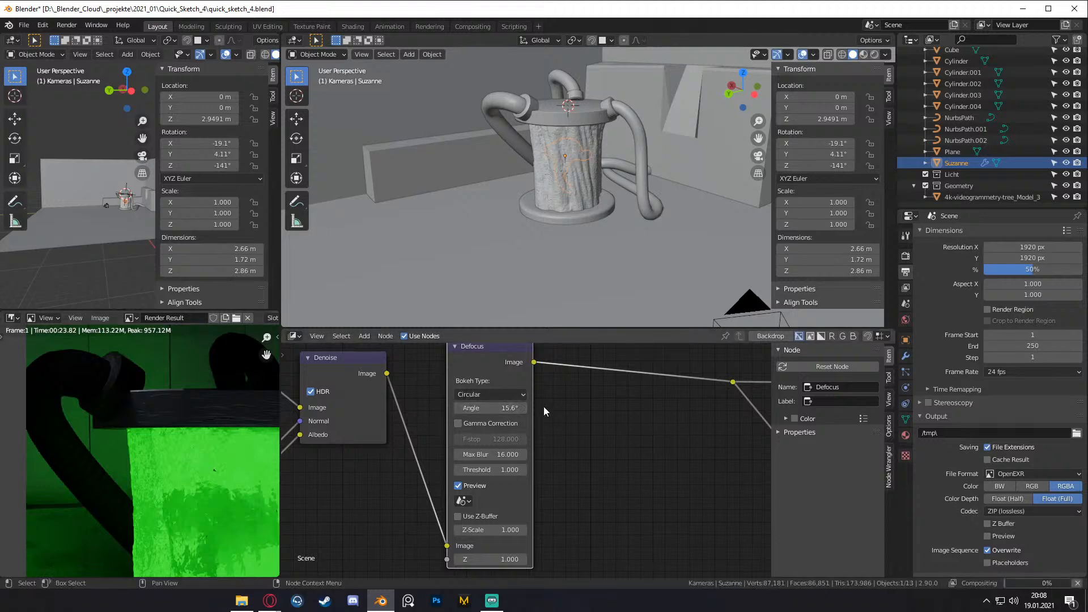
# - Inspect the render for the effect of the new defocus angle and delete the Defocus node
pyautogui.scroll(-1, 567, 430)
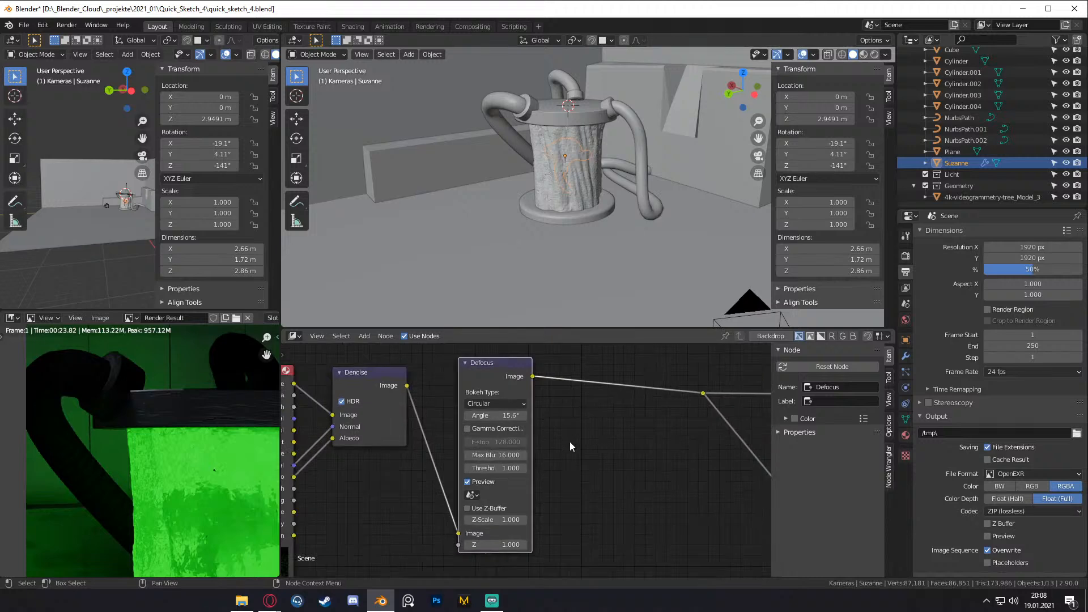
pyautogui.scroll(-3, 163, 439)
pyautogui.scroll(3, 149, 416)
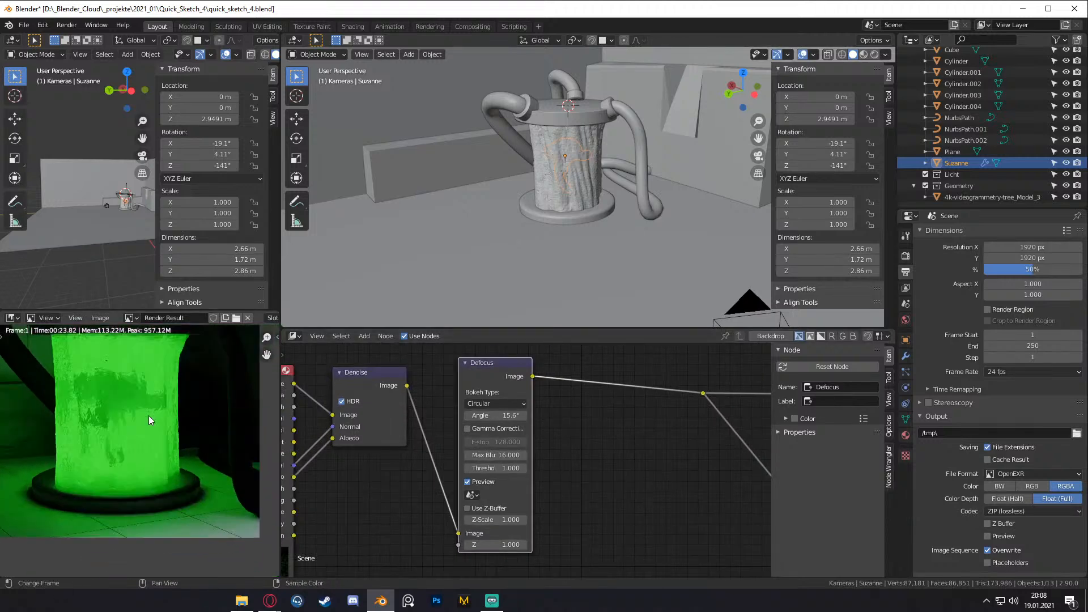
pyautogui.moveTo(148, 416); pyautogui.dragTo(255, 478, button='middle')
pyautogui.scroll(1, 223, 445)
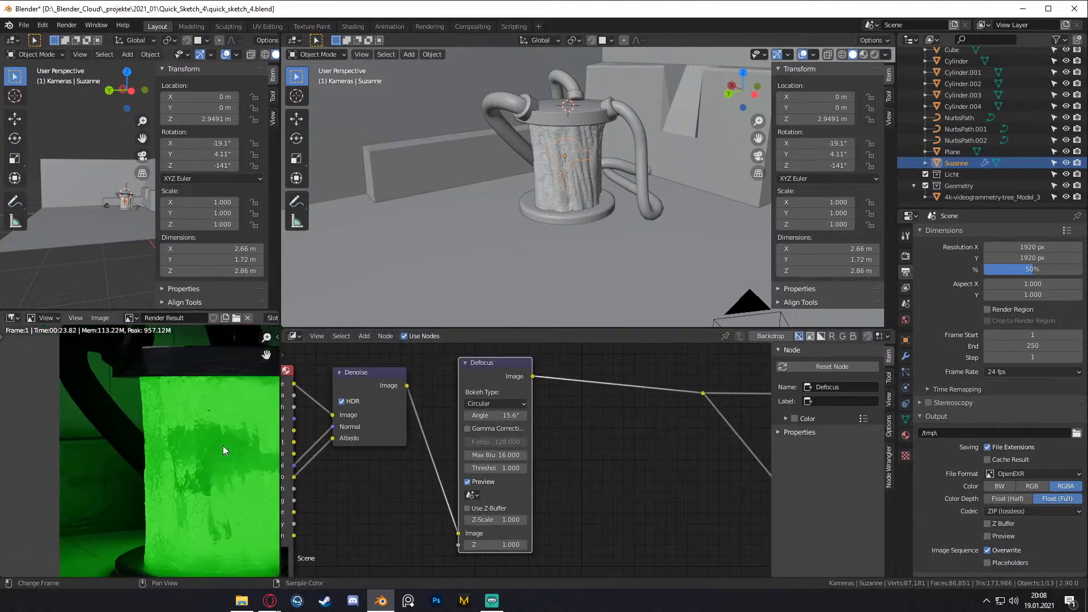
pyautogui.scroll(-2, 223, 446)
pyautogui.scroll(5, 111, 426)
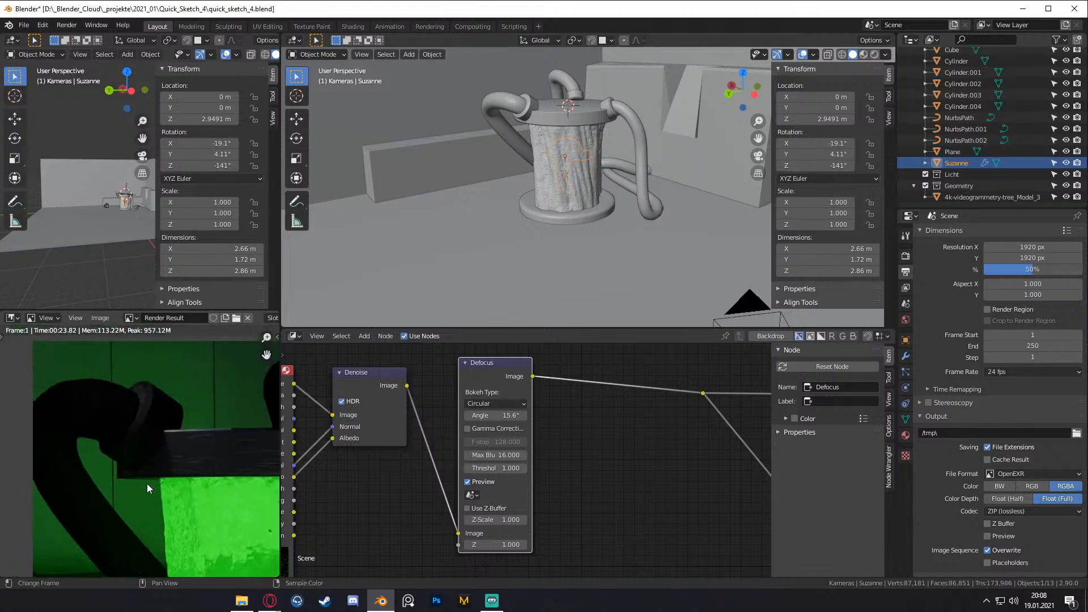
pyautogui.scroll(-5, 147, 484)
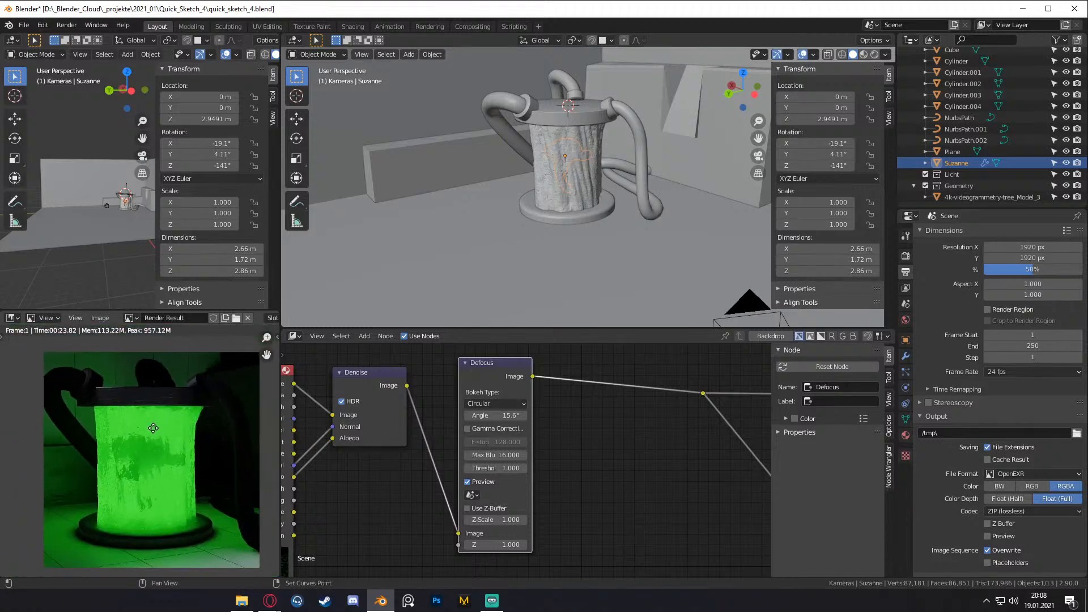
pyautogui.press('x')
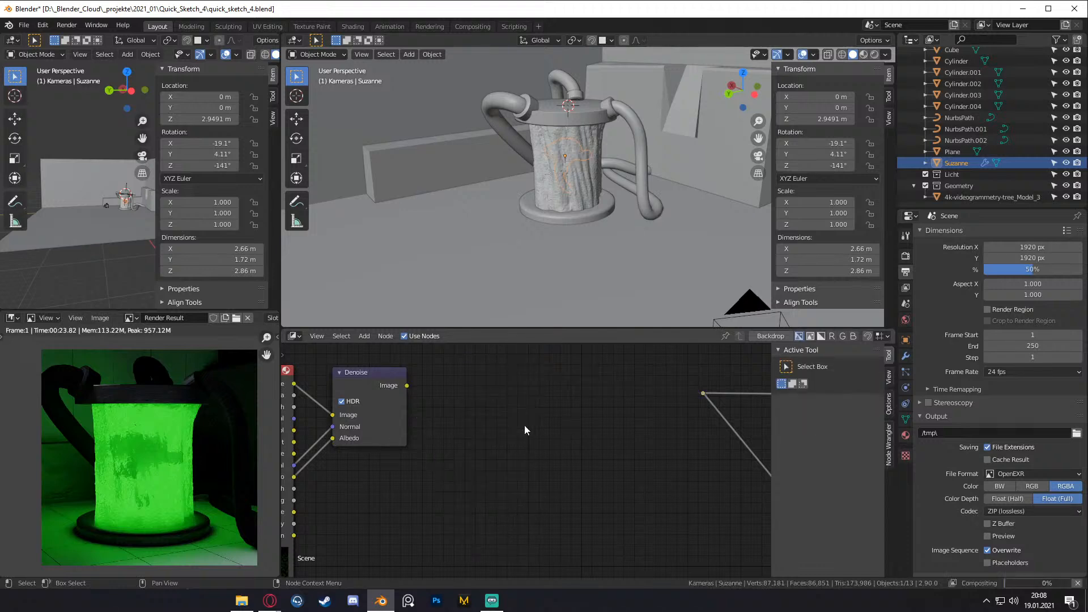
pyautogui.hotkey('shift', 'a')
pyautogui.moveTo(426, 402)
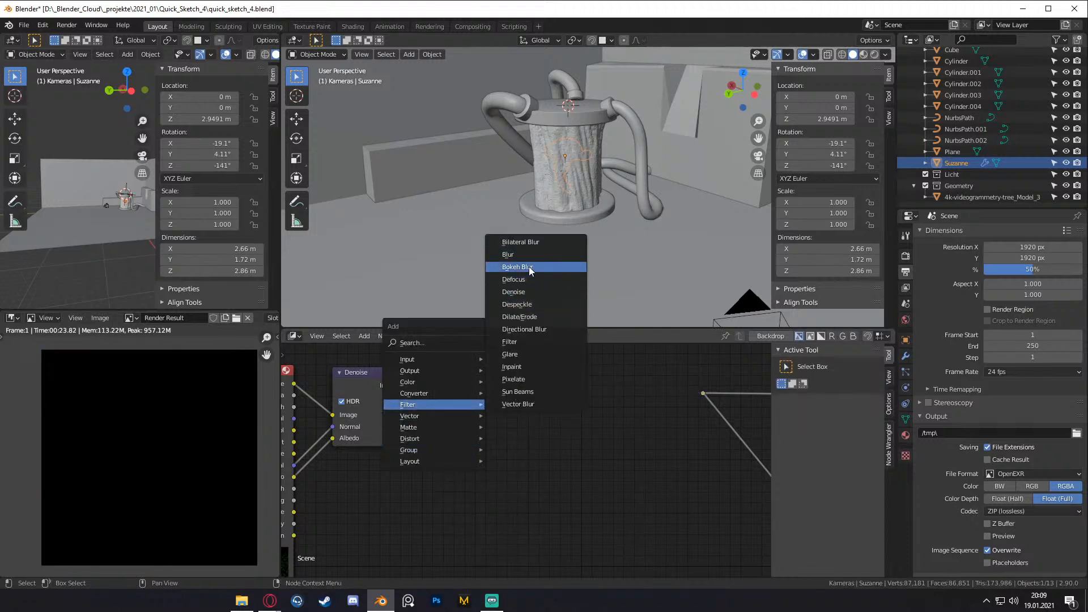
pyautogui.click(531, 243)
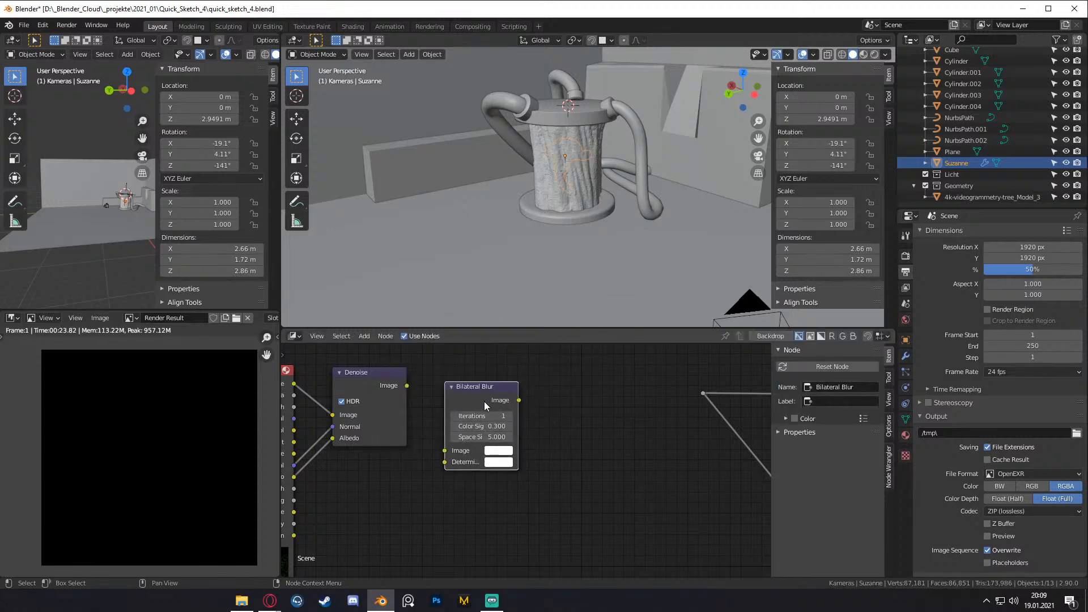
pyautogui.press('Escape')
pyautogui.hotkey('shift', 'a')
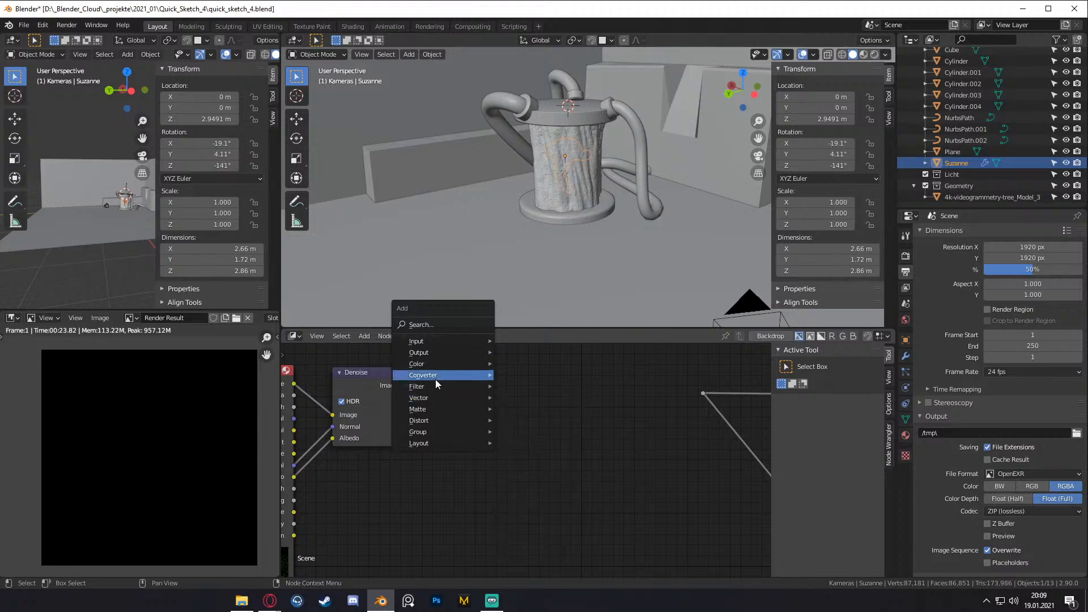
pyautogui.click(533, 414)
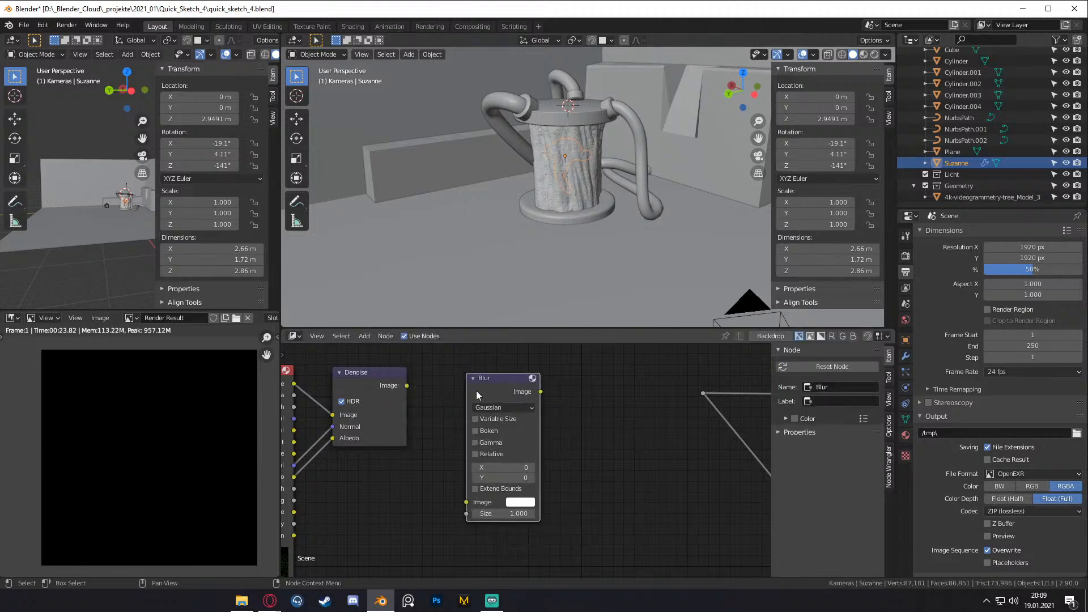
pyautogui.press('Escape')
# - Add a Bokeh Blur node after the Denoise node and link it between the Denoise output and the reroute
pyautogui.hotkey('shift', 'a')
pyautogui.moveTo(444, 393)
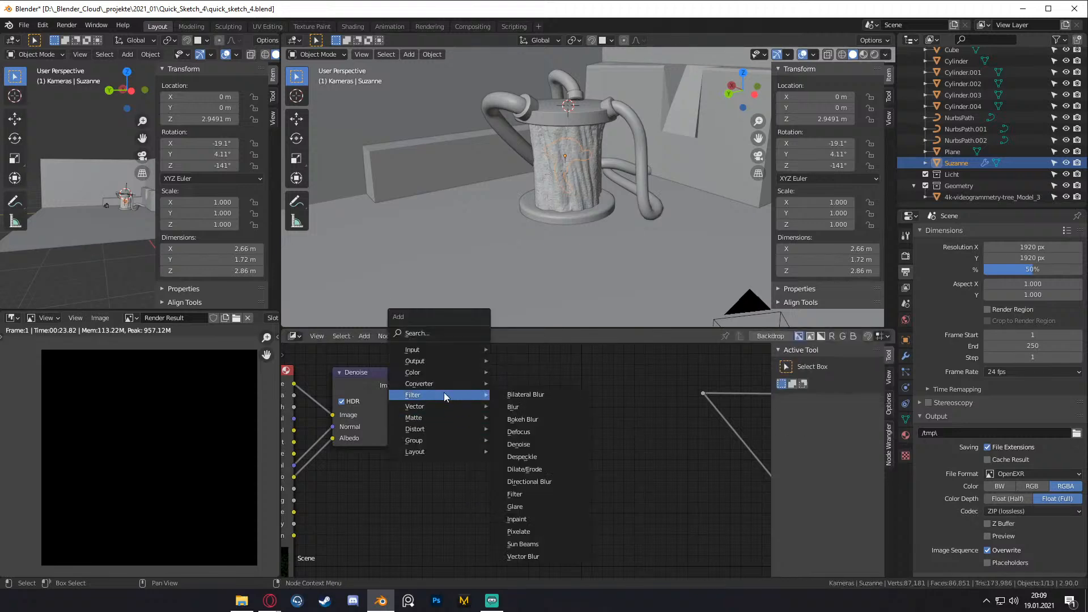
pyautogui.click(526, 420)
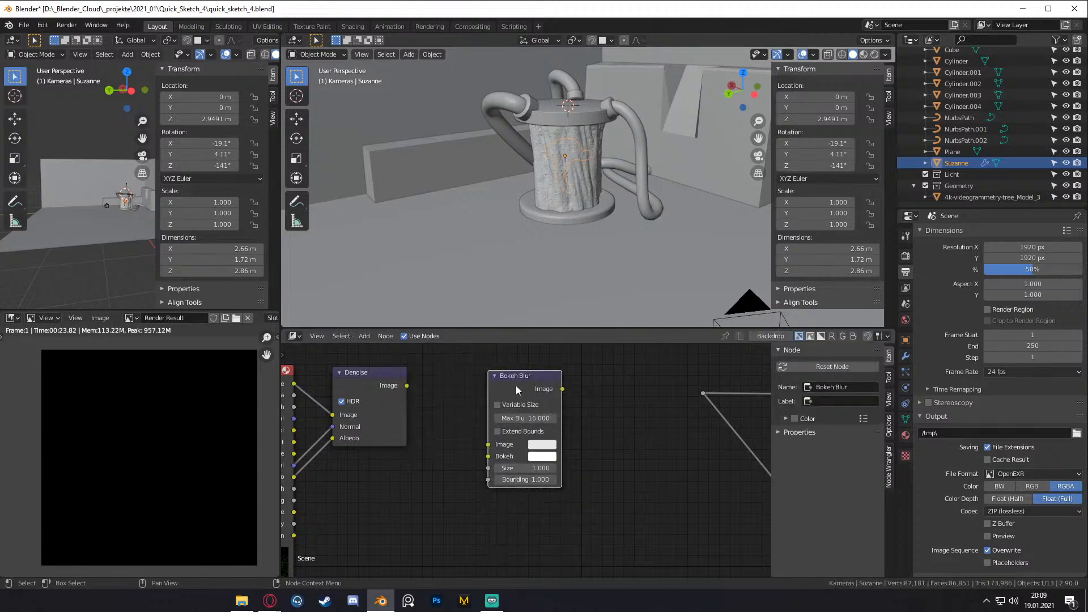
pyautogui.click(502, 396)
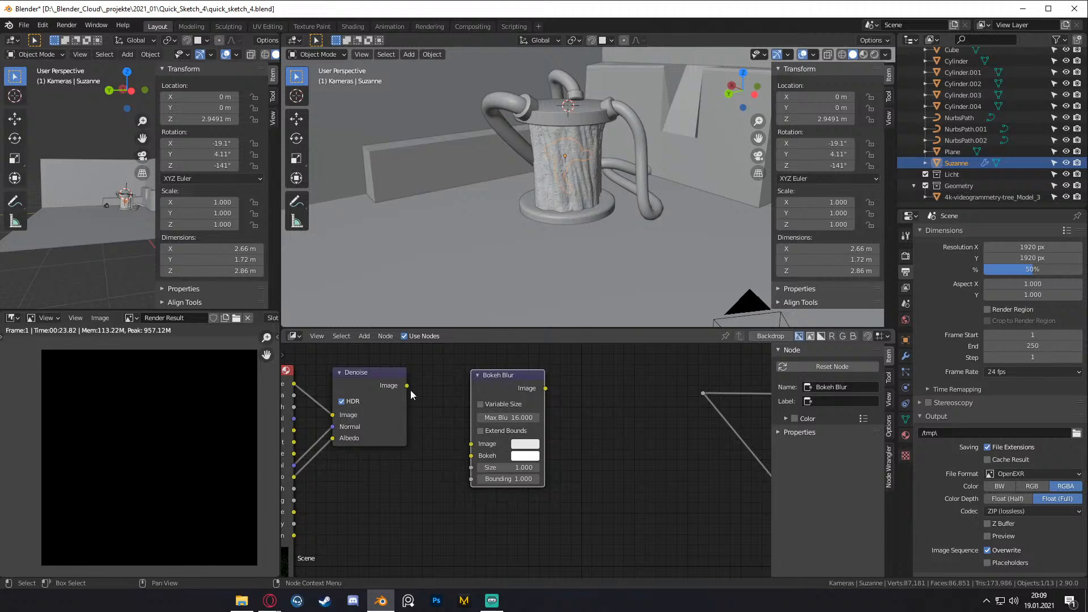
pyautogui.moveTo(407, 386); pyautogui.dragTo(474, 446)
pyautogui.moveTo(547, 430); pyautogui.dragTo(488, 432, button='middle')
pyautogui.moveTo(486, 390); pyautogui.dragTo(644, 395)
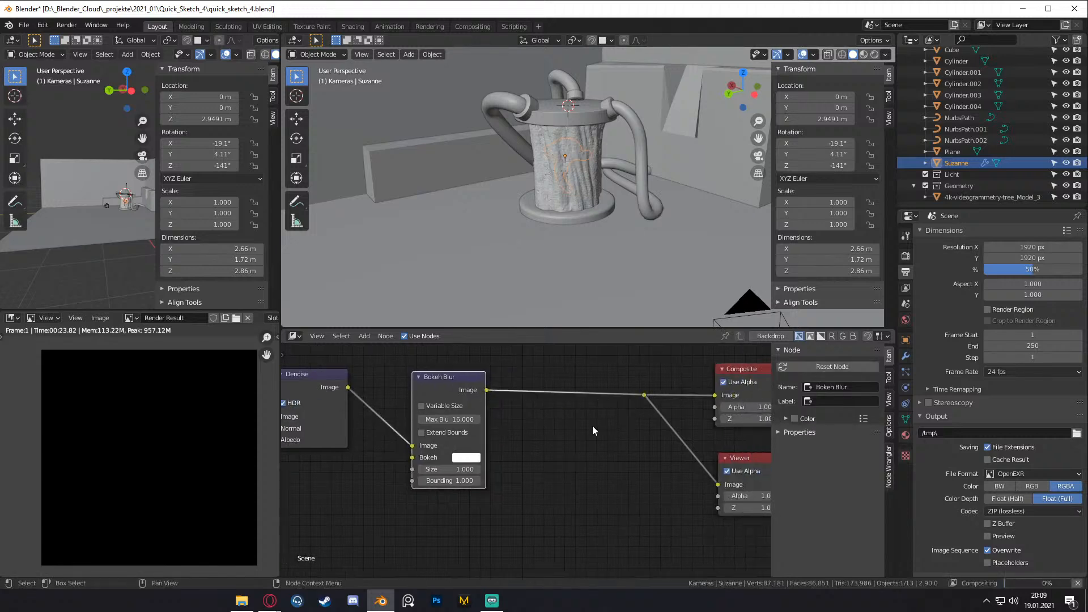
pyautogui.moveTo(559, 420); pyautogui.dragTo(650, 416, button='middle')
pyautogui.moveTo(467, 455); pyautogui.dragTo(462, 455, button='middle')
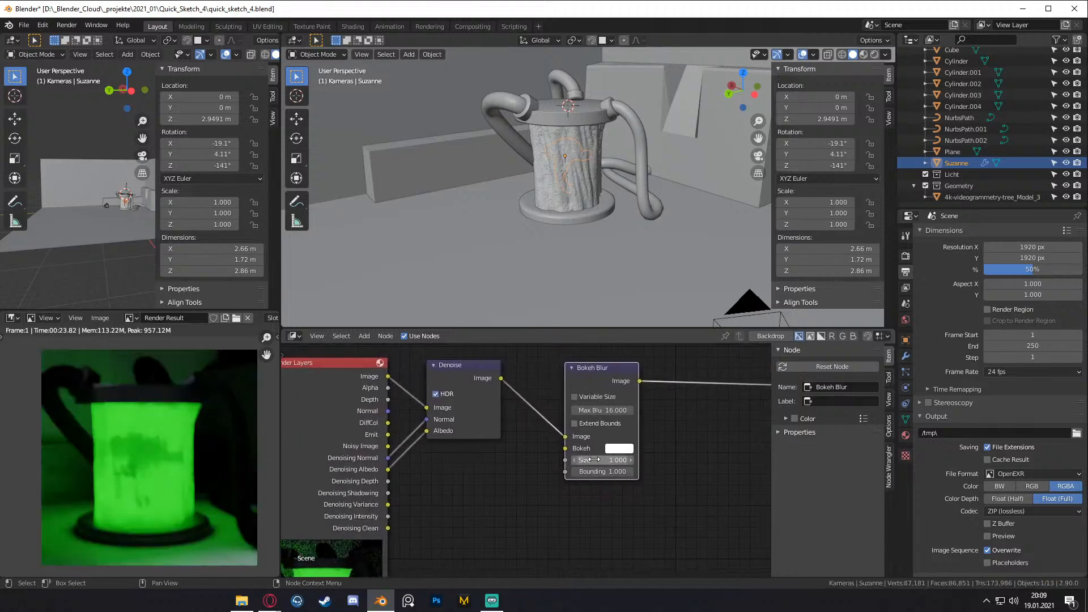
# - Set the Bokeh Blur node's size to 0.1 and examine the blurred render up close
pyautogui.moveTo(602, 463); pyautogui.dragTo(572, 463)
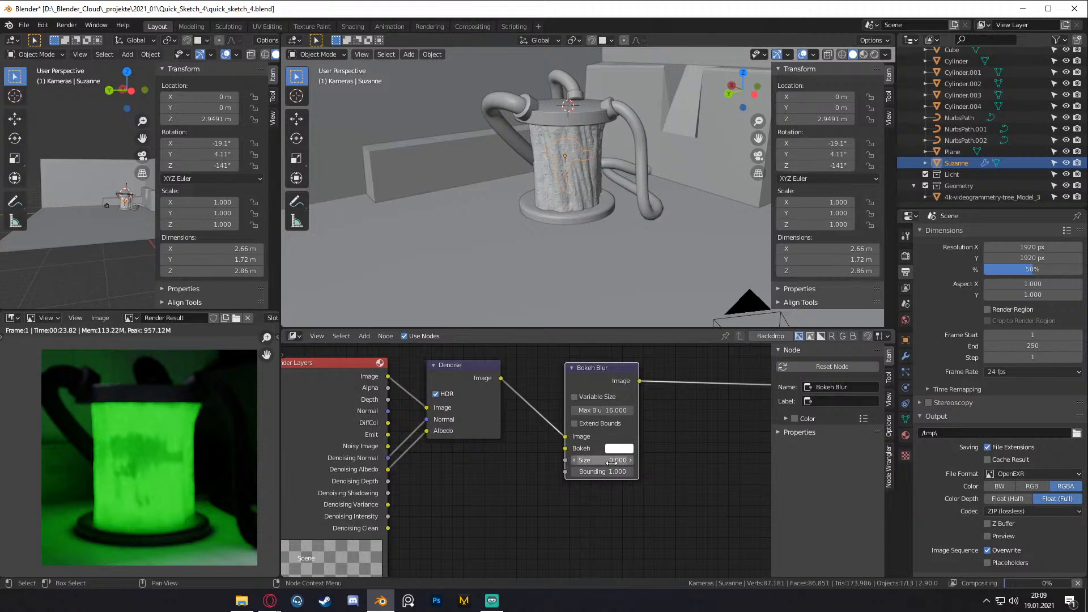
pyautogui.click(631, 461)
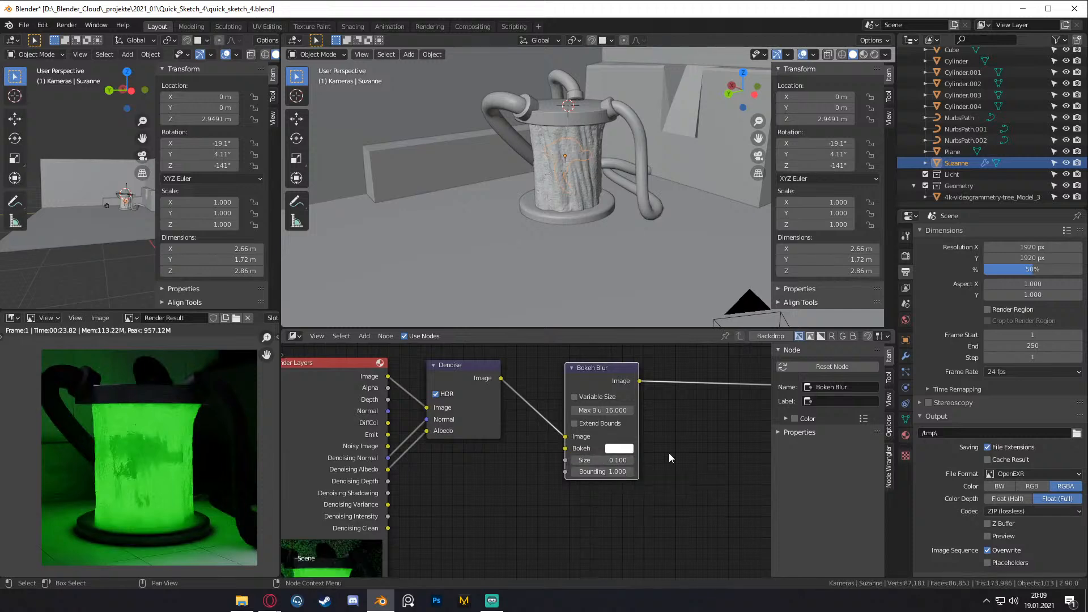
pyautogui.scroll(6, 132, 431)
pyautogui.scroll(-6, 132, 430)
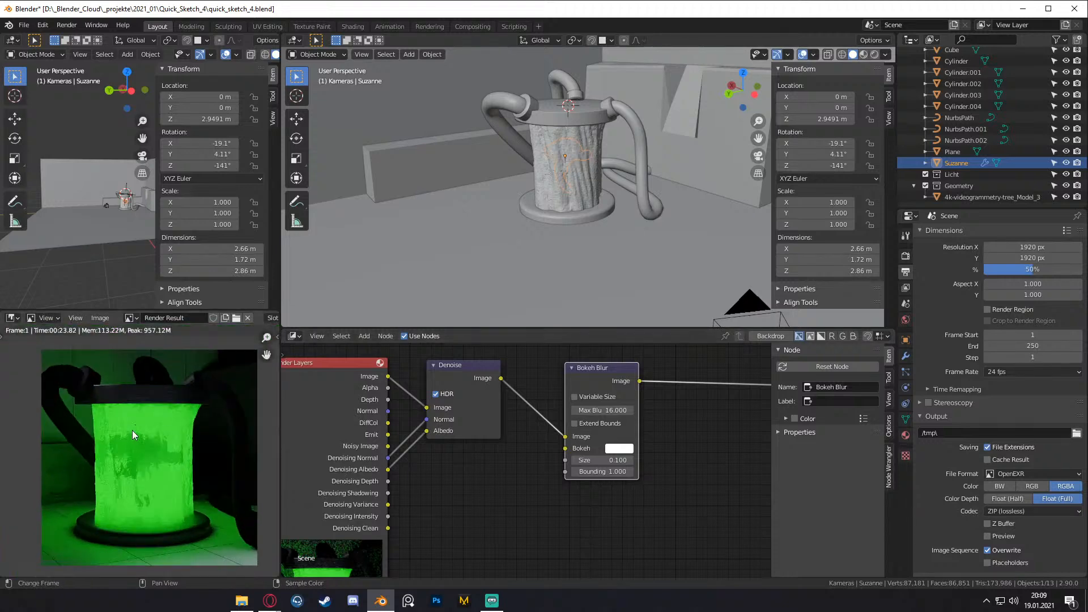
pyautogui.scroll(1, 132, 430)
# - Try a size of 0.4 on the Bokeh Blur node, then reduce it to 0
pyautogui.moveTo(631, 463); pyautogui.dragTo(656, 470)
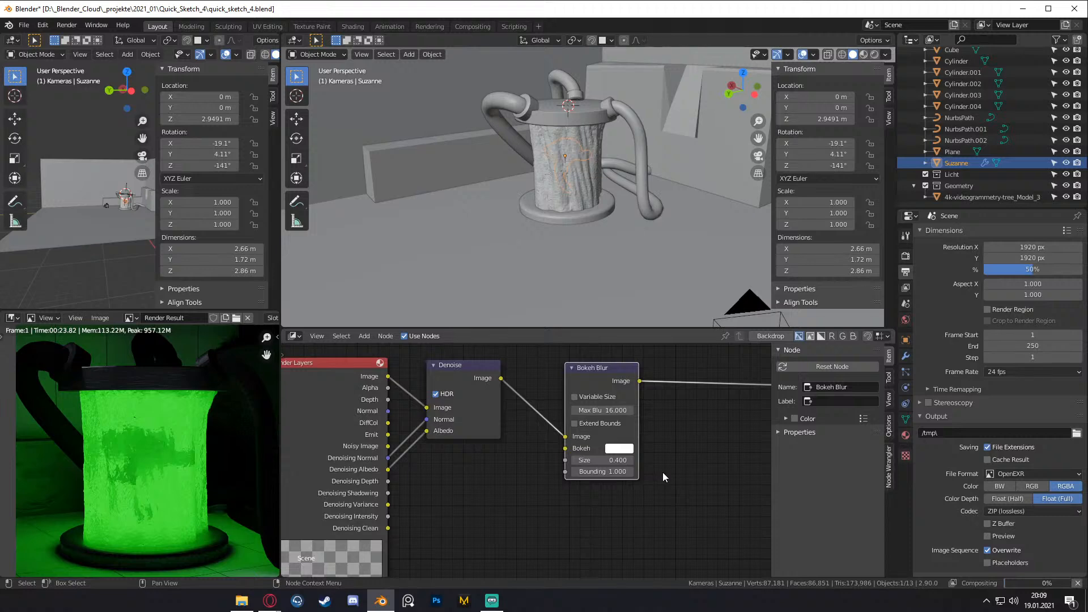
pyautogui.click(574, 460)
pyautogui.click(574, 460)
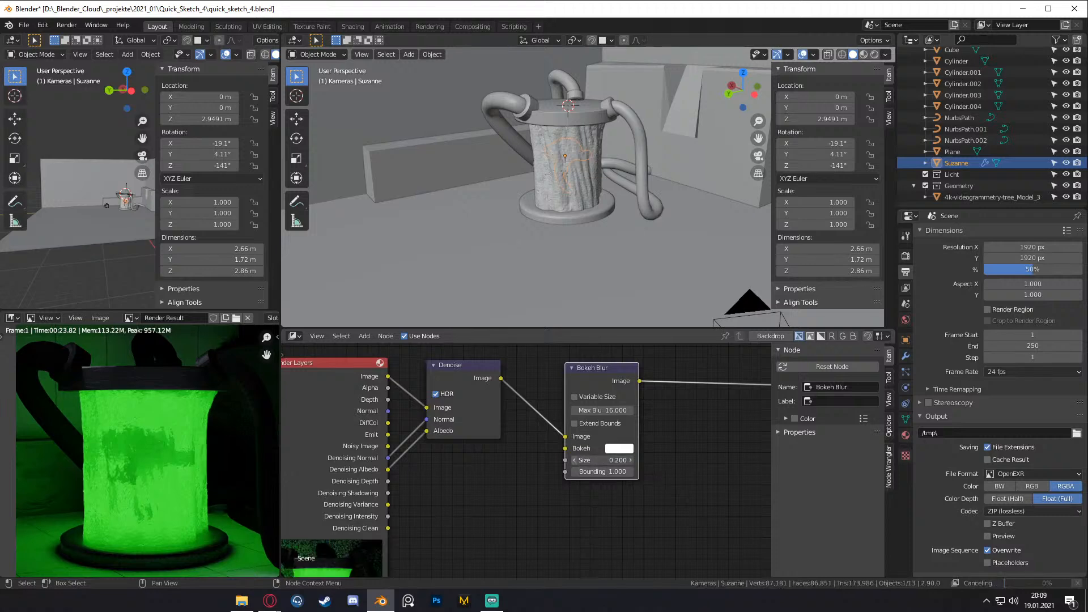
pyautogui.click(574, 460)
pyautogui.click(573, 459)
# - Delete the Bokeh Blur node and link the Denoise output directly to the reroute
pyautogui.moveTo(667, 428); pyautogui.dragTo(660, 429, button='middle')
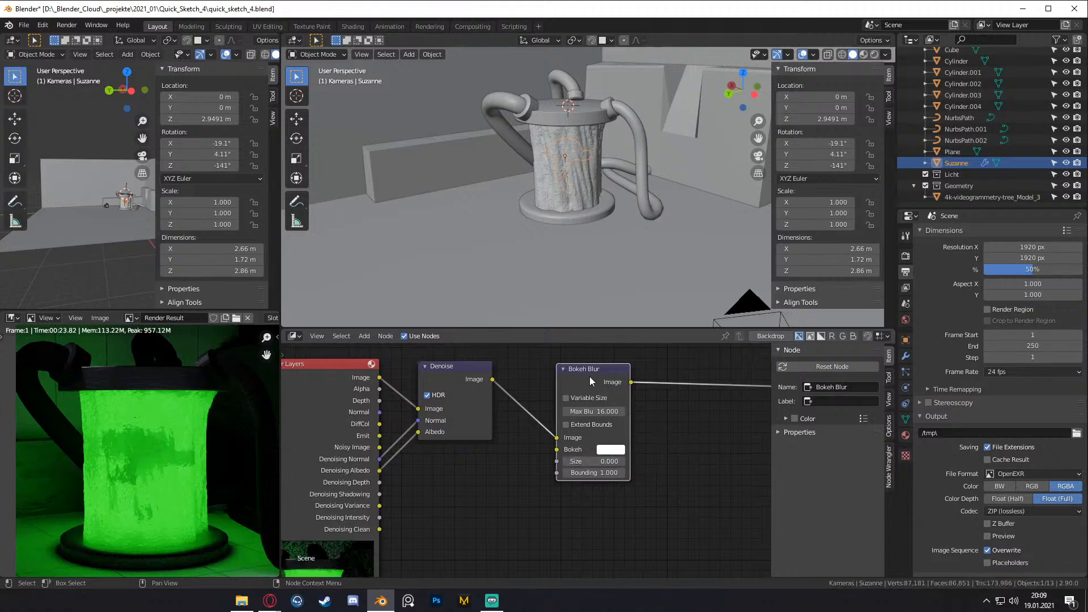
pyautogui.press('x')
pyautogui.scroll(-2, 668, 421)
pyautogui.moveTo(408, 392); pyautogui.dragTo(661, 398)
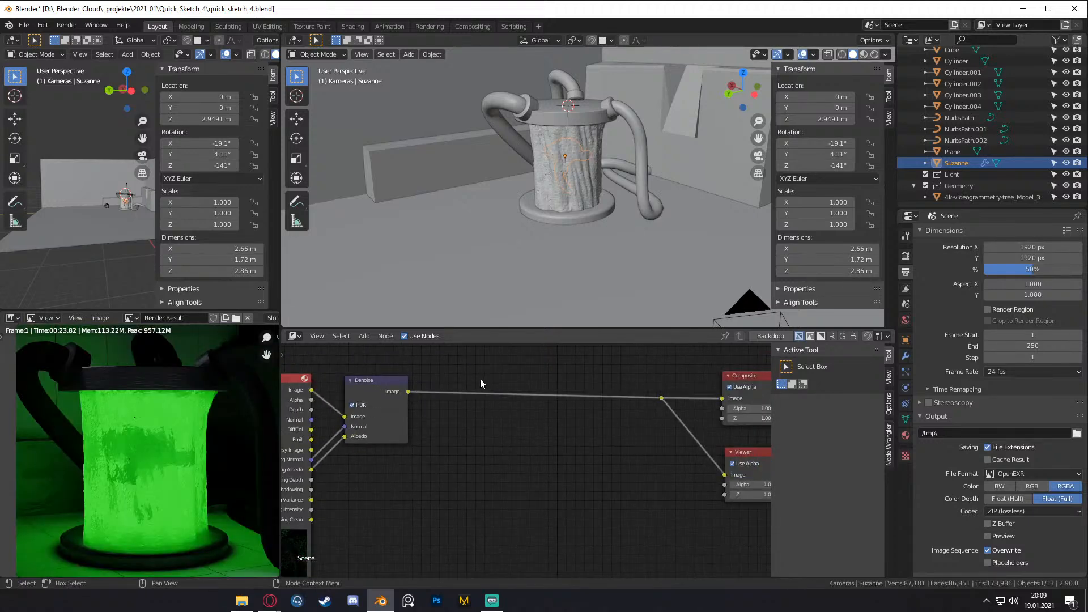
# - Insert a Bright/Contrast node into the link between the Denoise node and the reroute
pyautogui.scroll(-3, 170, 447)
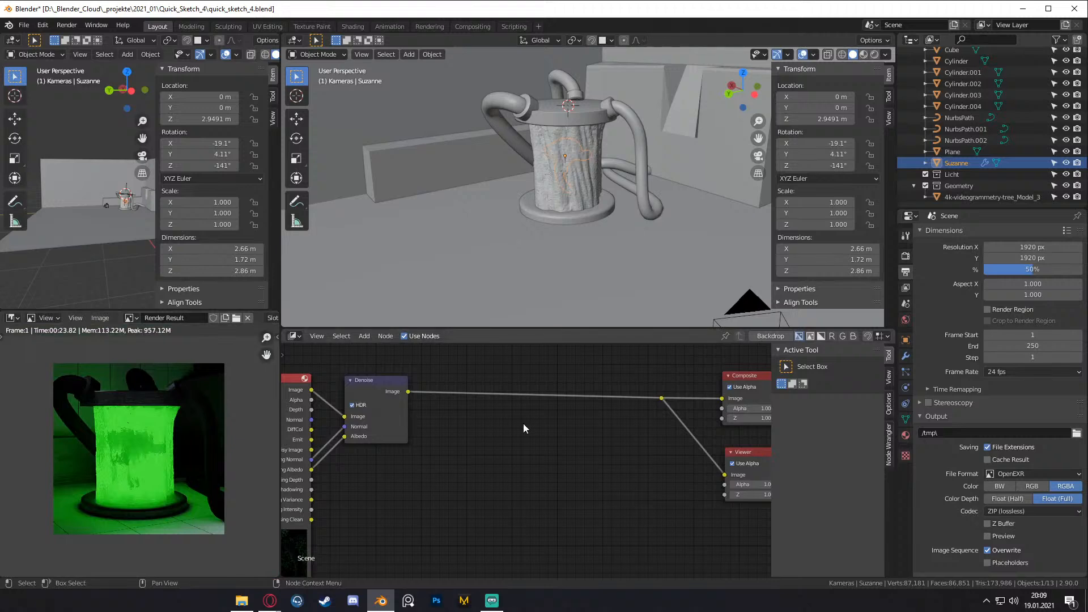
pyautogui.hotkey('shift', 'a')
pyautogui.moveTo(488, 441)
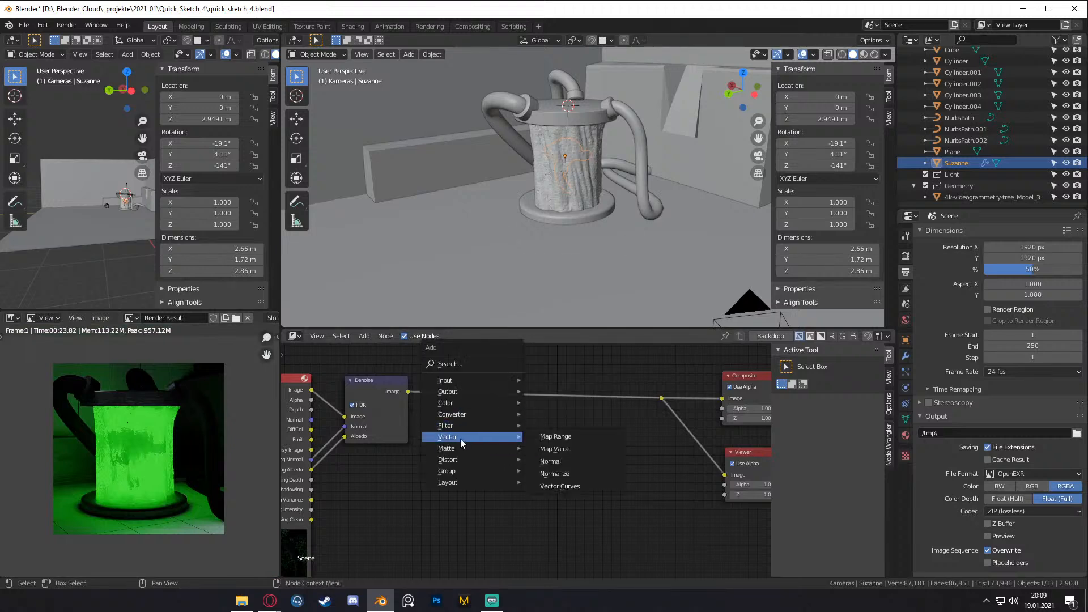
pyautogui.moveTo(460, 404)
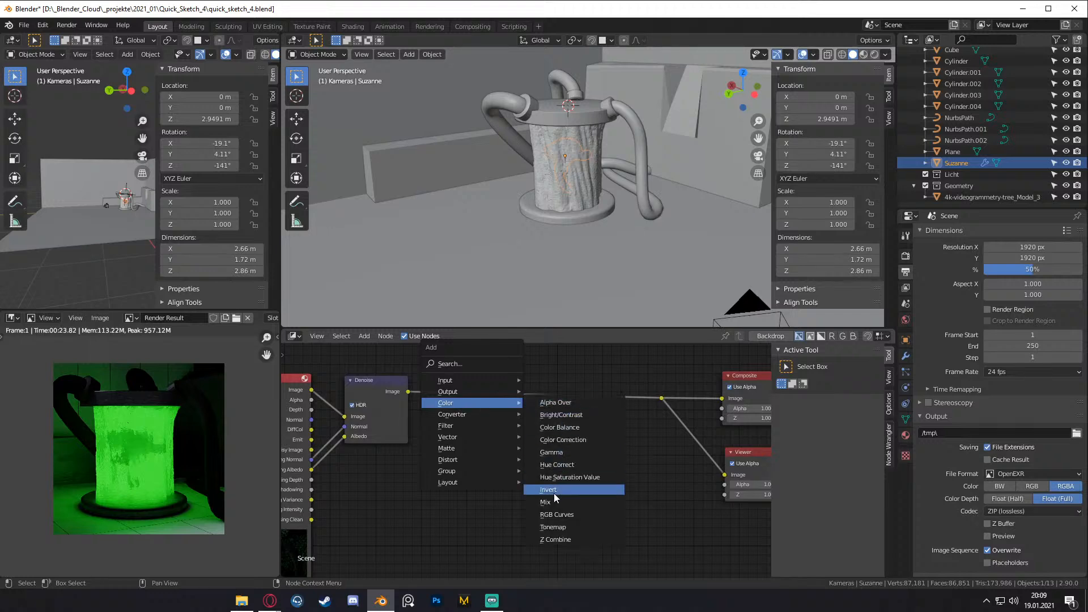
pyautogui.click(564, 414)
pyautogui.click(516, 433)
pyautogui.scroll(2, 516, 433)
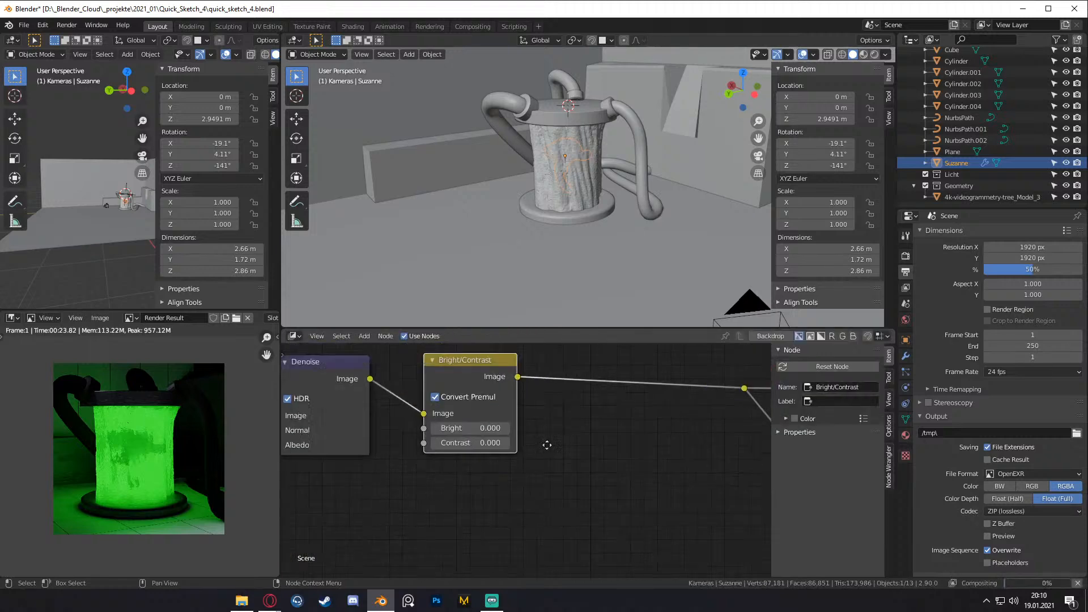
pyautogui.moveTo(547, 445); pyautogui.dragTo(544, 477, button='middle')
# - Set the Bright/Contrast node's contrast to 0.5, and mute and unmute the node to compare the render
pyautogui.click(544, 477)
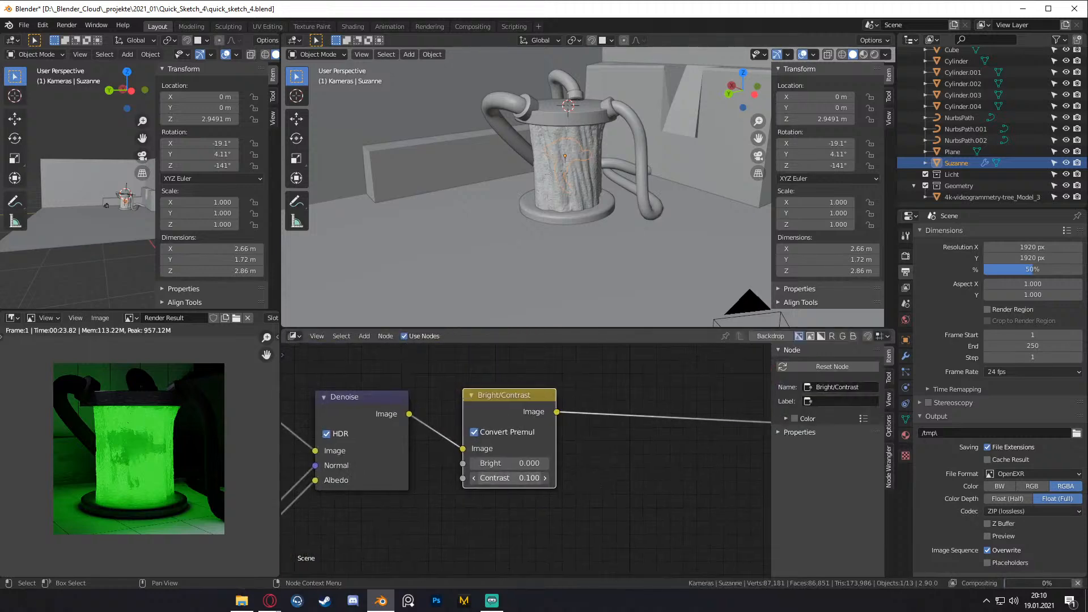
pyautogui.click(510, 478)
pyautogui.press('BackSpace')
pyautogui.write('5')
pyautogui.press('Return')
pyautogui.click(596, 480)
pyautogui.scroll(-2, 599, 469)
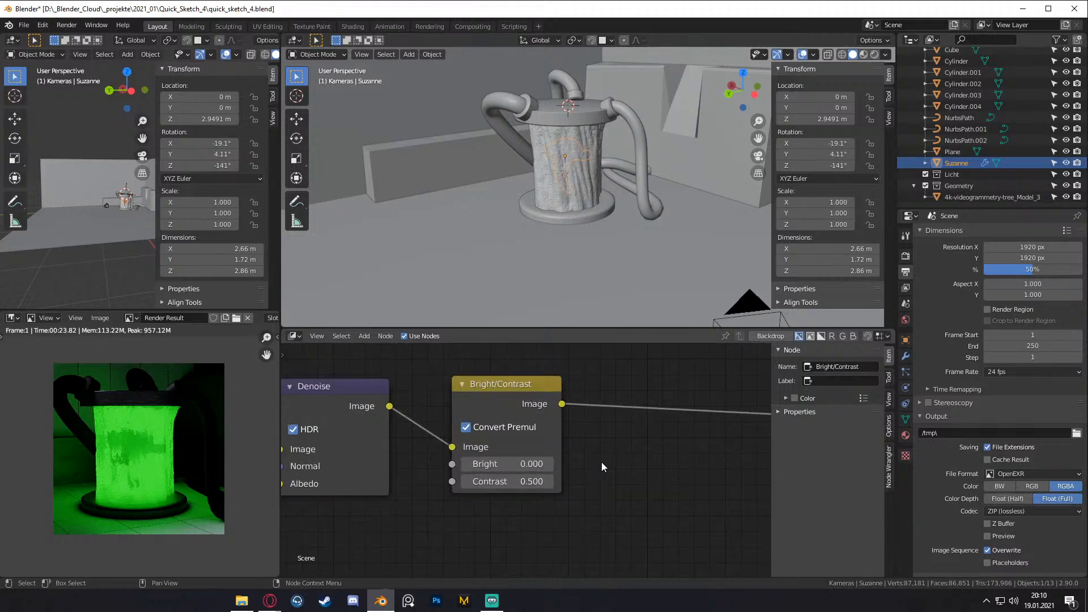
pyautogui.click(548, 433)
pyautogui.press('m')
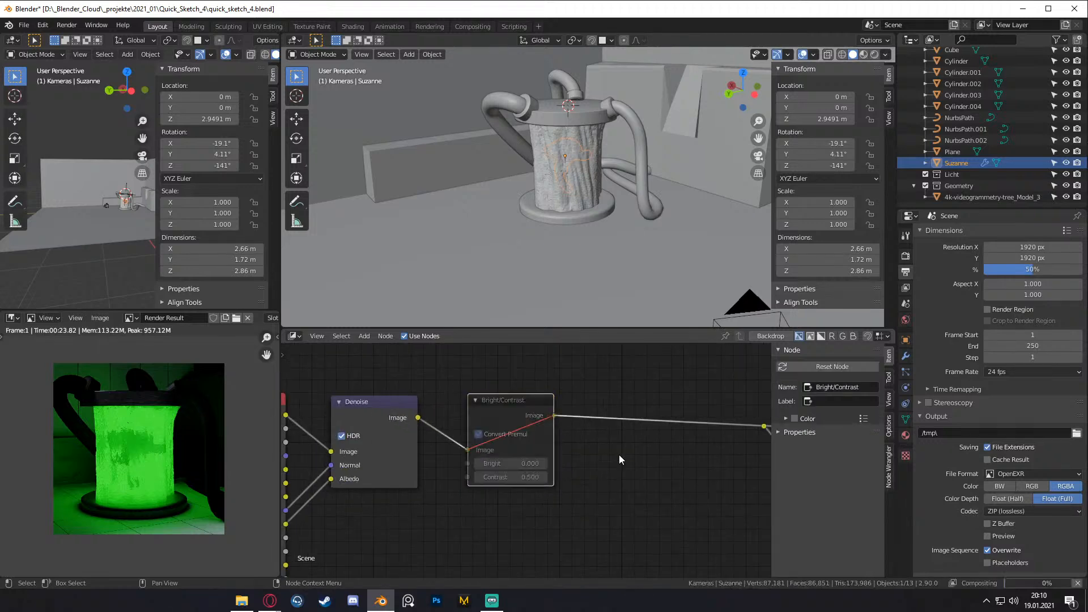
pyautogui.press('m')
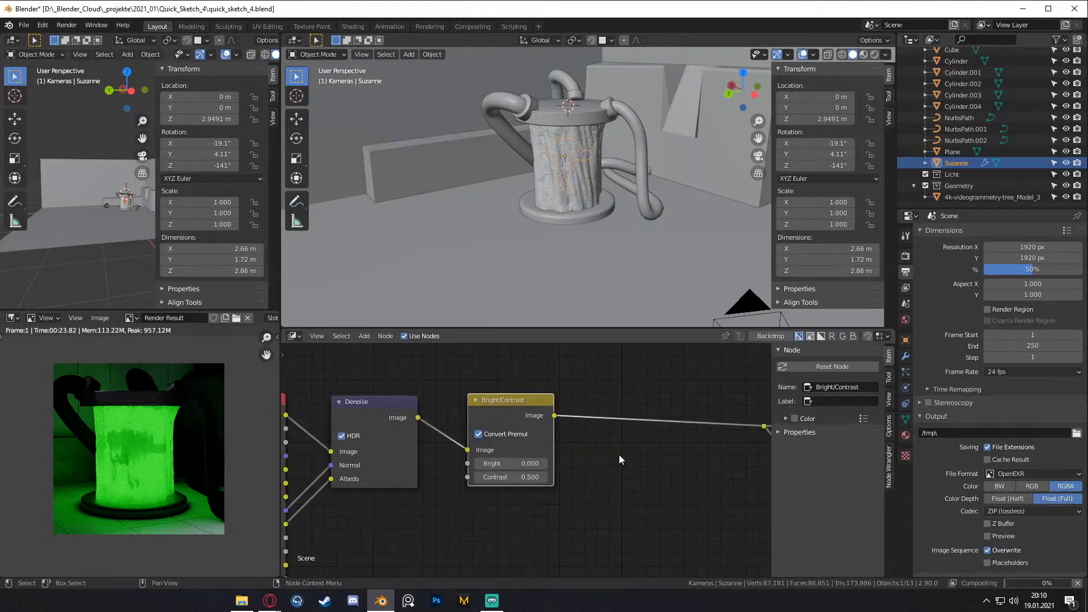
# - Set the Bright/Contrast node's contrast to 0.75
pyautogui.click(511, 476)
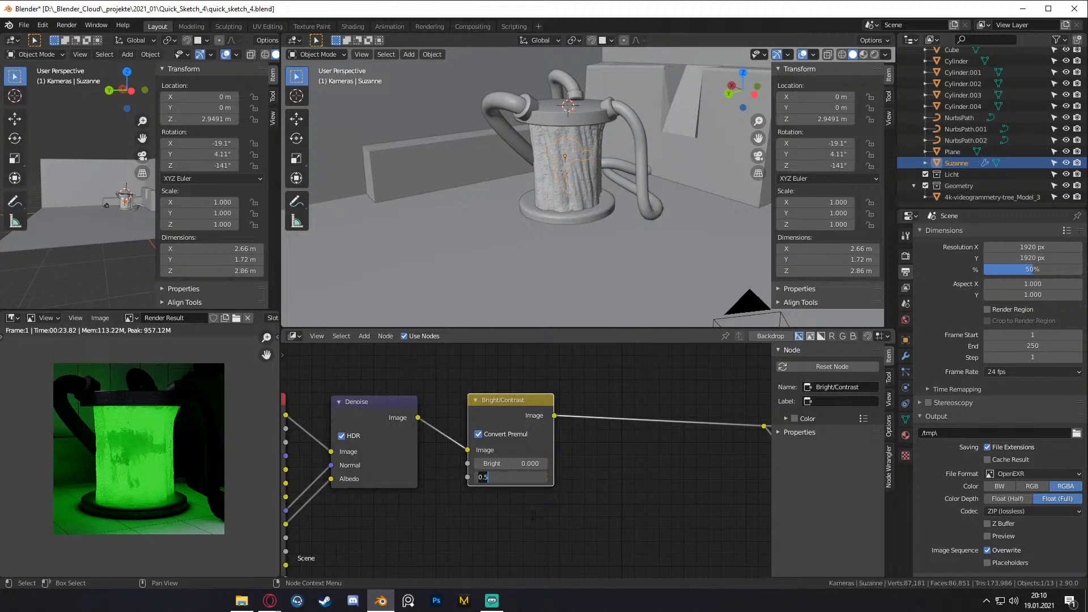
pyautogui.write('0.75')
pyautogui.press('Return')
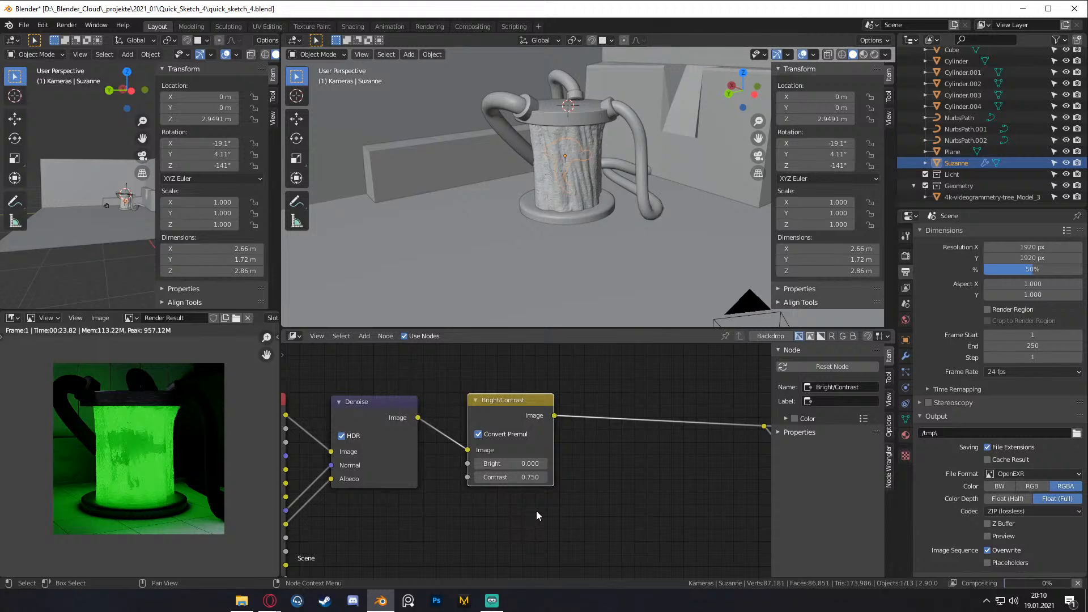
# - Move the reroute, Composite and Viewer nodes farther from the Bright/Contrast node to make room in the chain
pyautogui.moveTo(550, 495); pyautogui.dragTo(486, 444, button='middle')
pyautogui.scroll(-5, 695, 413)
pyautogui.moveTo(756, 393); pyautogui.dragTo(601, 527)
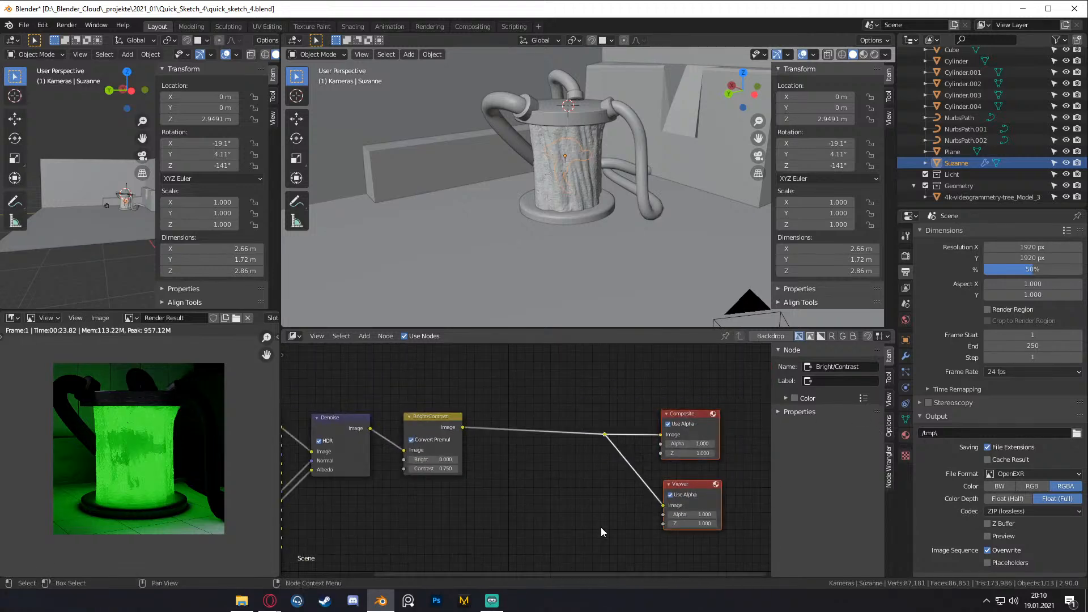
pyautogui.moveTo(683, 419); pyautogui.dragTo(719, 410)
pyautogui.click(634, 454)
# - Insert a Hue Saturation Value node into the link between the Bright/Contrast node and the reroute
pyautogui.scroll(3, 511, 444)
pyautogui.hotkey('shift', 'a')
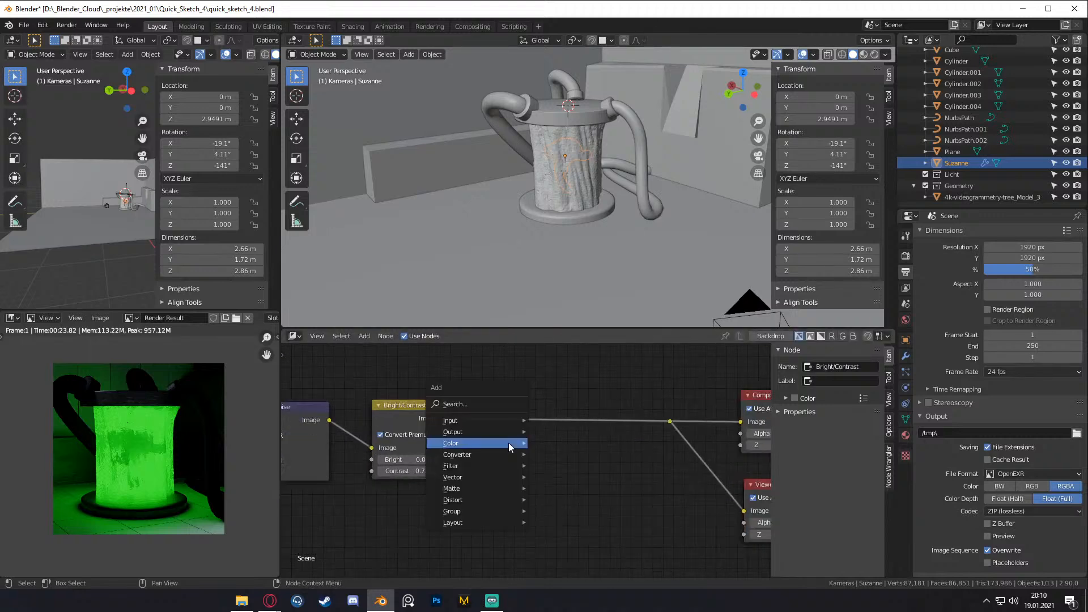
pyautogui.moveTo(469, 457)
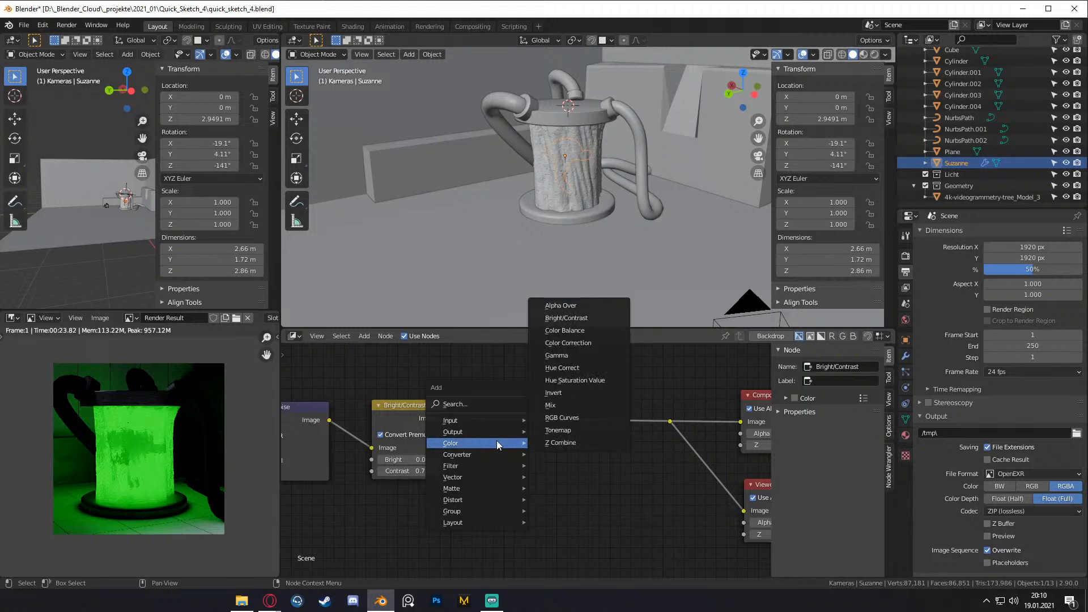
pyautogui.click(576, 381)
pyautogui.click(558, 442)
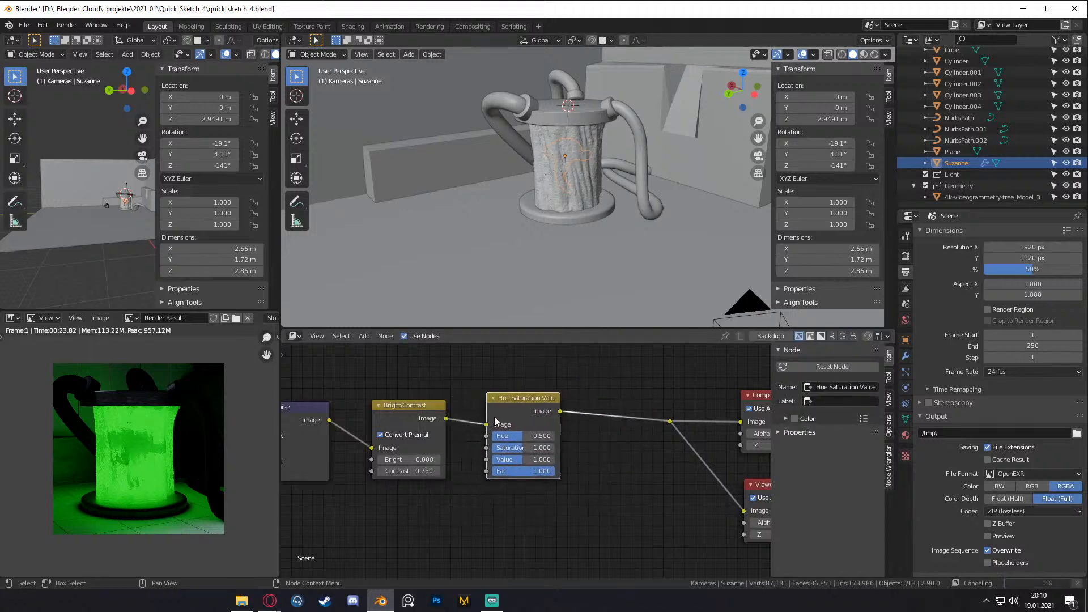
# - Try saturation values of 0.25 and 1.125 on the Hue Saturation Value node
pyautogui.scroll(1, 552, 442)
pyautogui.click(529, 444)
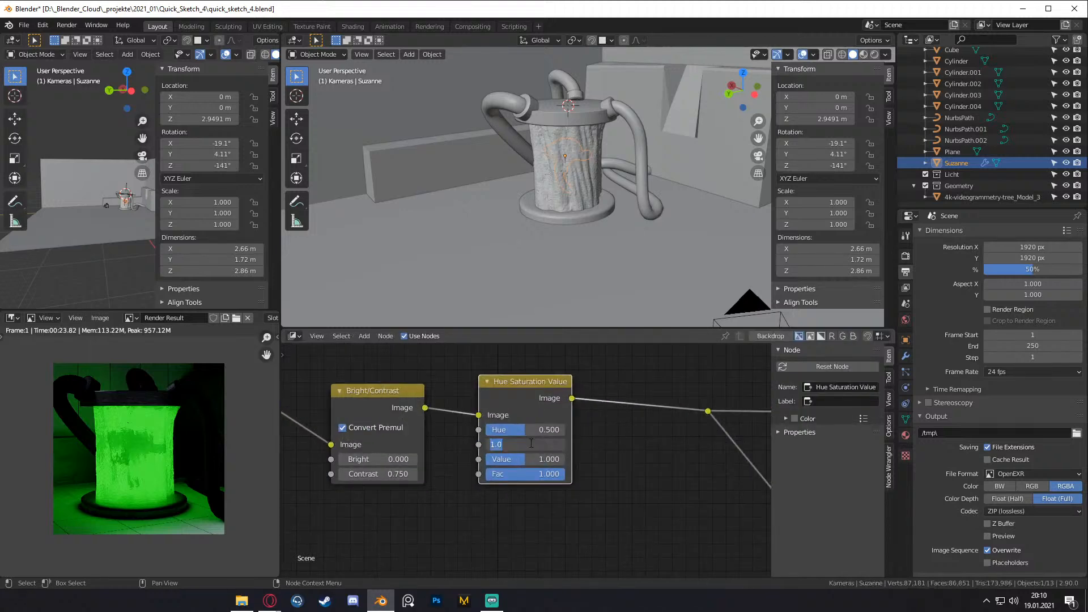
pyautogui.write('0.25')
pyautogui.press('Return')
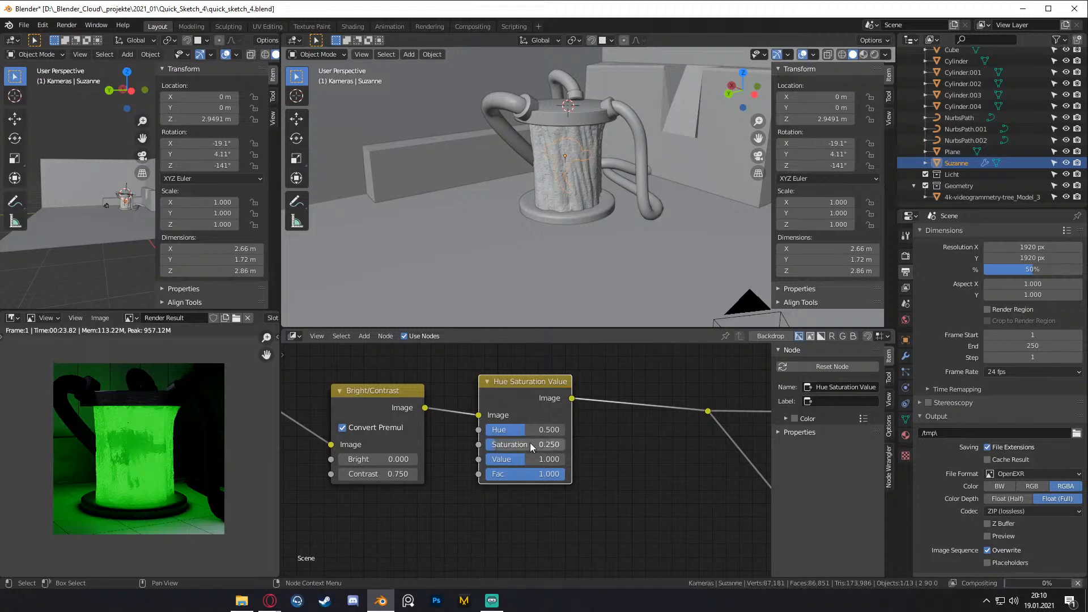
pyautogui.click(529, 445)
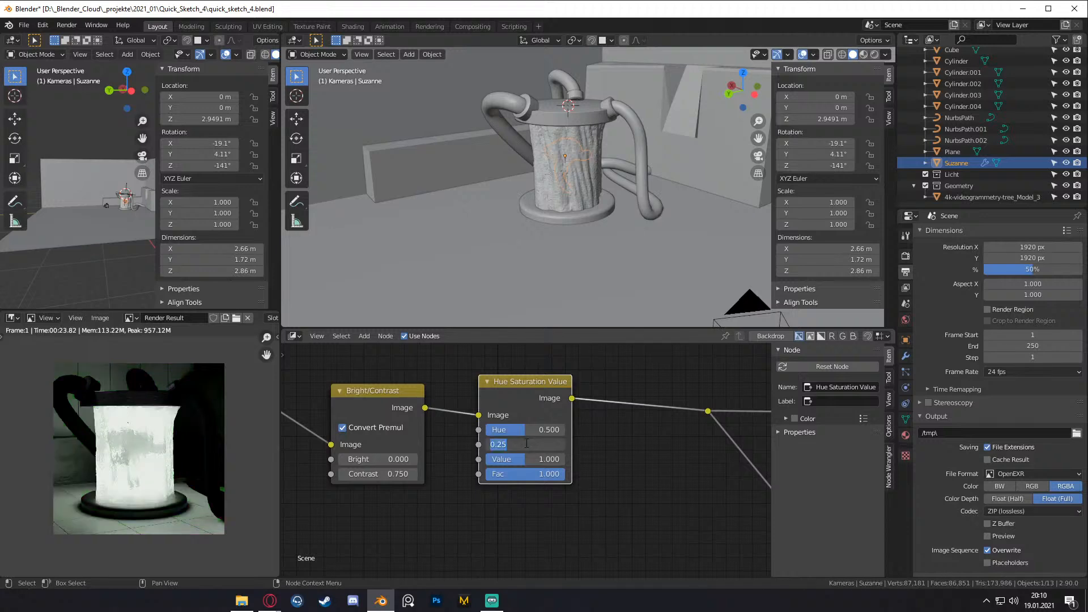
pyautogui.write('1.125')
pyautogui.press('Return')
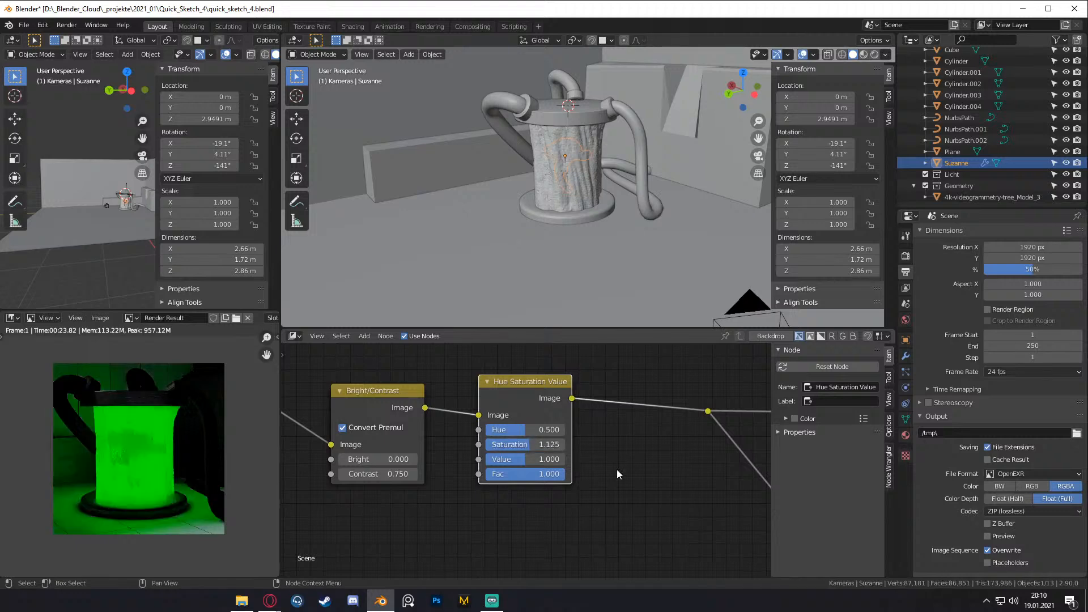
# - Try a saturation of 1.25 on the Hue Saturation Value node
pyautogui.click(538, 444)
pyautogui.press('BackSpace')
pyautogui.press('BackSpace')
pyautogui.press('BackSpace')
pyautogui.press('BackSpace')
pyautogui.press('BackSpace')
pyautogui.write('1.25')
pyautogui.press('Return')
# - Set the Hue Saturation Value node's saturation to 1.5
pyautogui.click(539, 444)
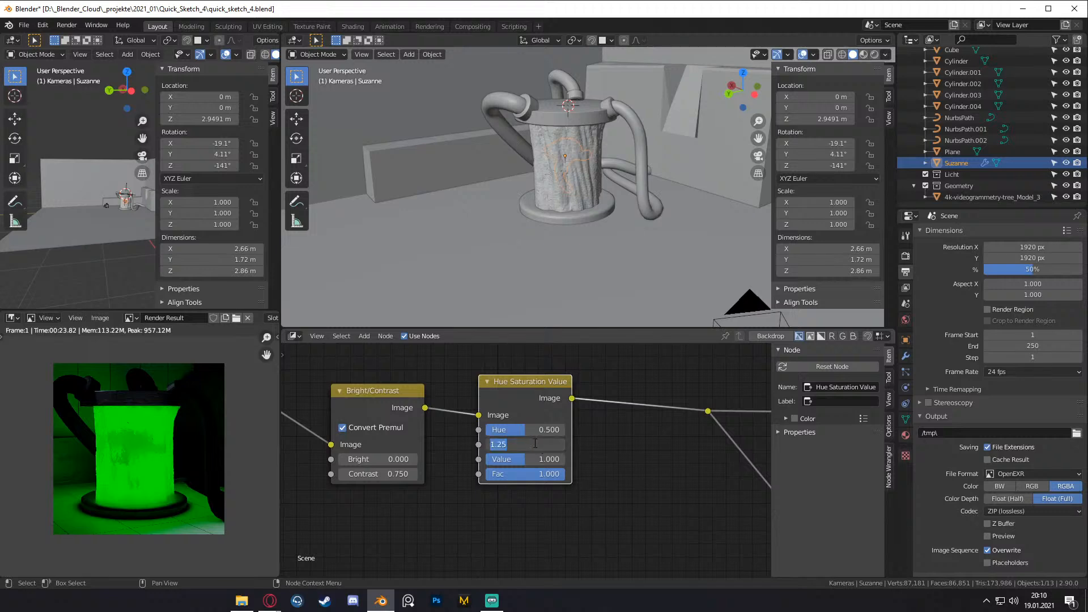
pyautogui.press('BackSpace')
pyautogui.press('BackSpace')
pyautogui.write('5')
pyautogui.press('Return')
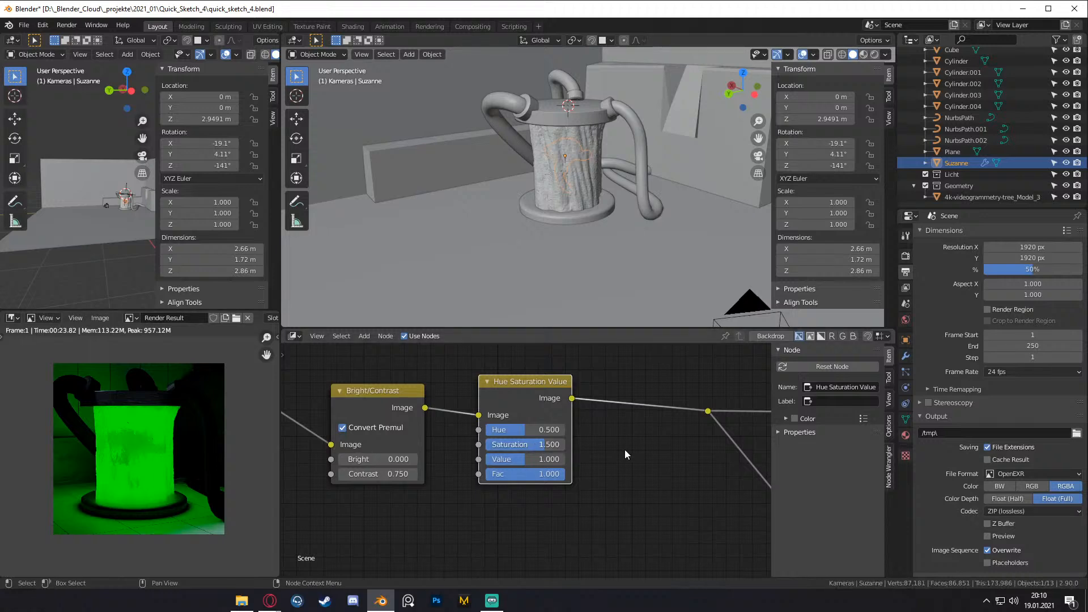
# - Mute and unmute the Hue Saturation Value node repeatedly to compare the render with and without its effect
pyautogui.press('m')
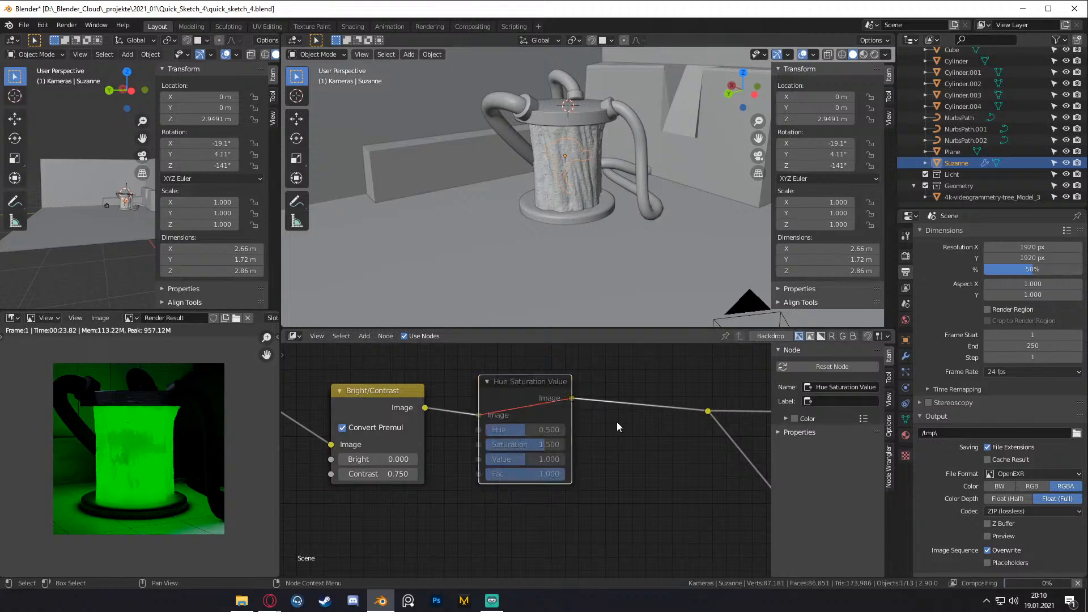
pyautogui.press('m')
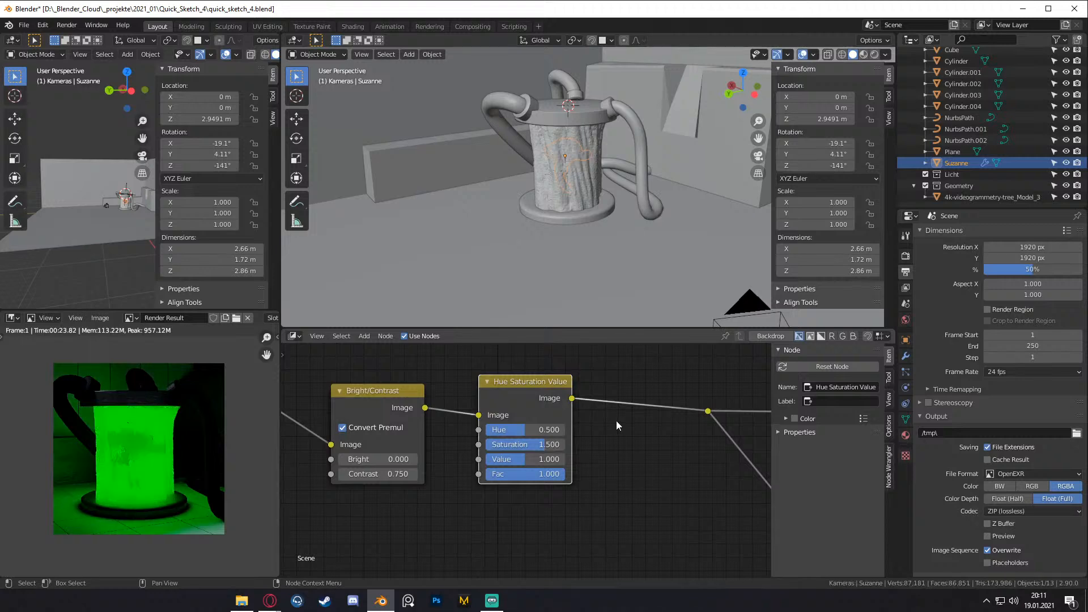
pyautogui.scroll(-2, 617, 430)
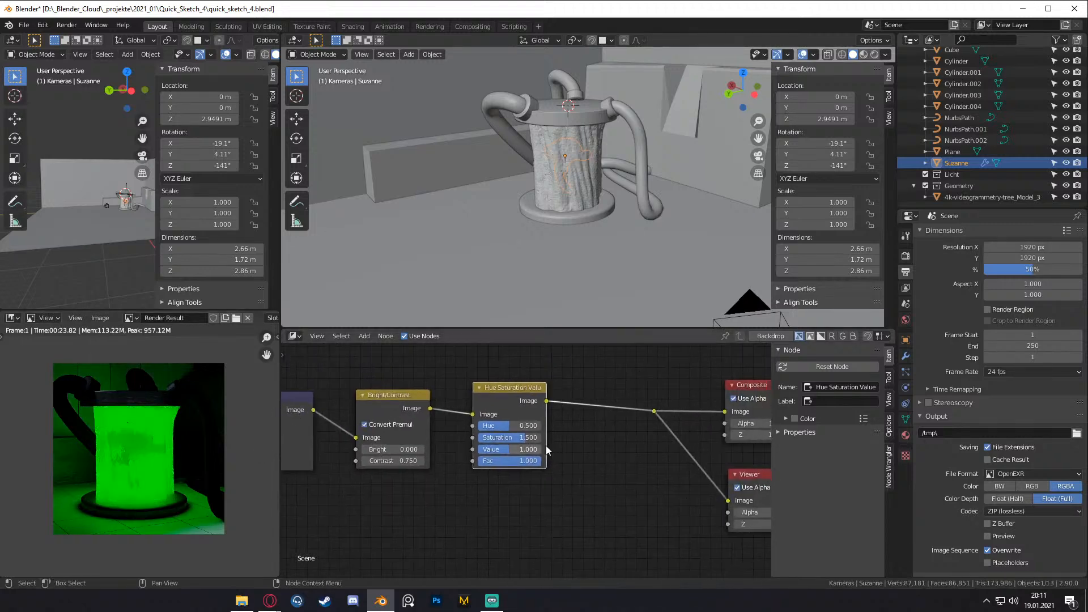
pyautogui.moveTo(545, 445); pyautogui.dragTo(539, 424, button='middle')
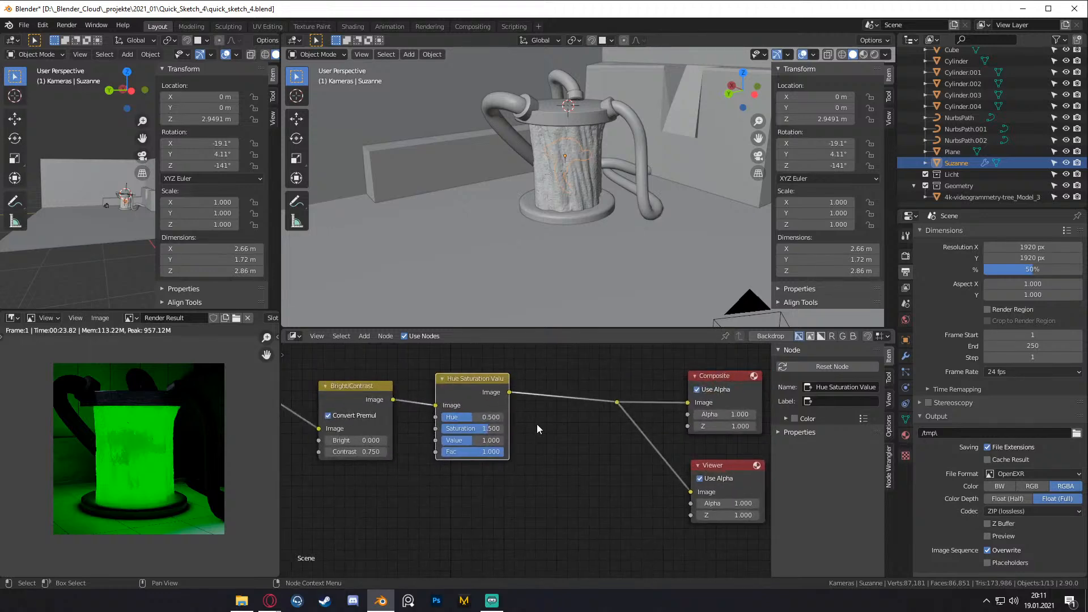
pyautogui.scroll(1, 536, 424)
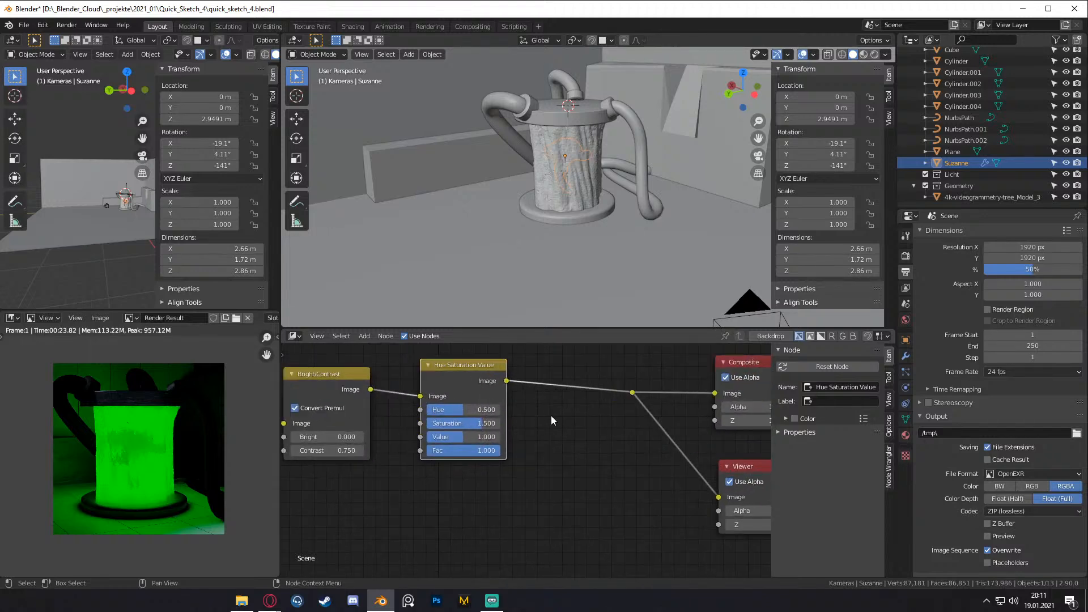
pyautogui.press('m')
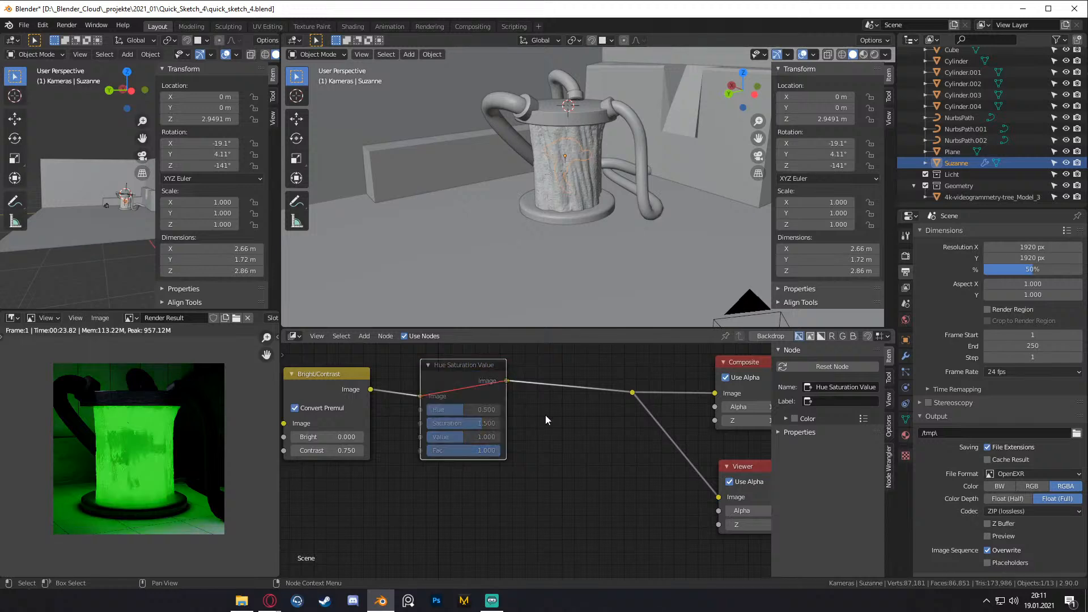
pyautogui.press('m')
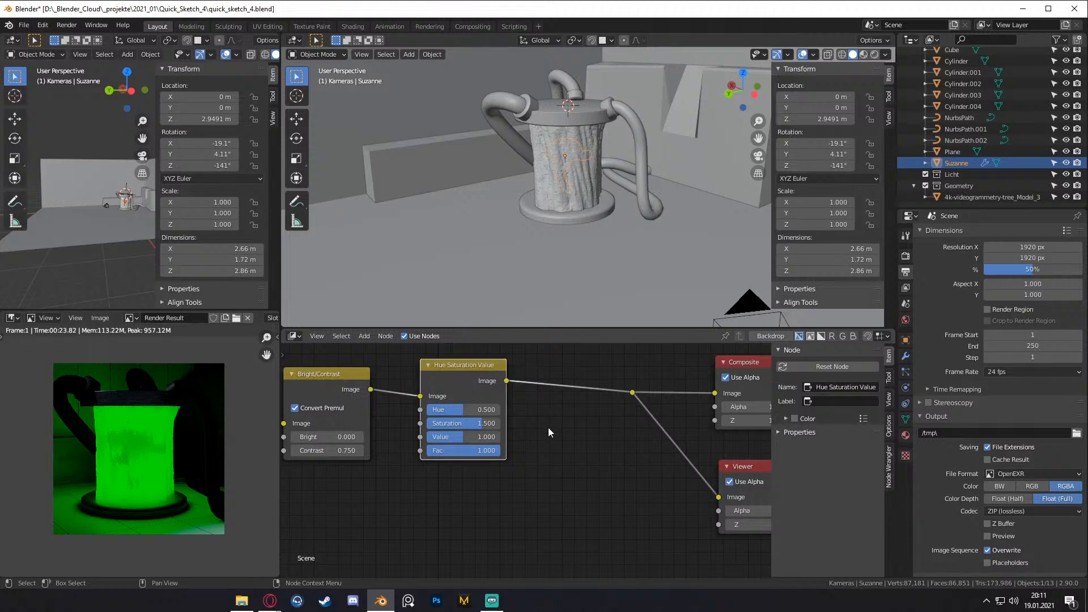
# - Set the Value setting of the Hue Saturation Value node to 1.25
pyautogui.click(466, 437)
pyautogui.write('1.25')
pyautogui.press('Return')
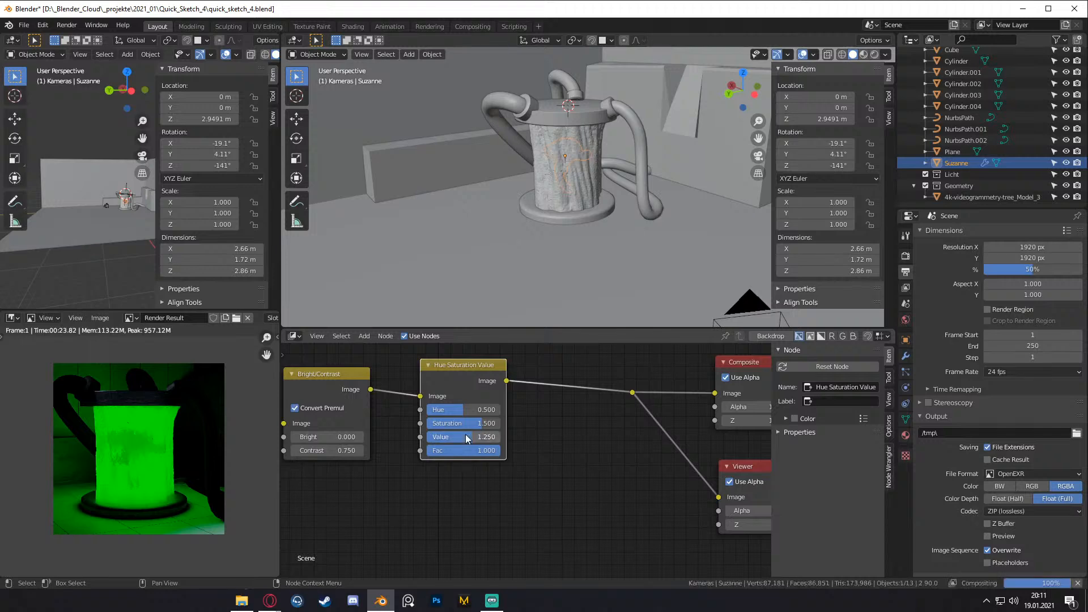
# - Move the reroute, Composite and Viewer nodes farther from the Hue Saturation Value node to make room for another node
pyautogui.scroll(-1, 525, 458)
pyautogui.moveTo(568, 439); pyautogui.dragTo(501, 441, button='middle')
pyautogui.scroll(1, 501, 441)
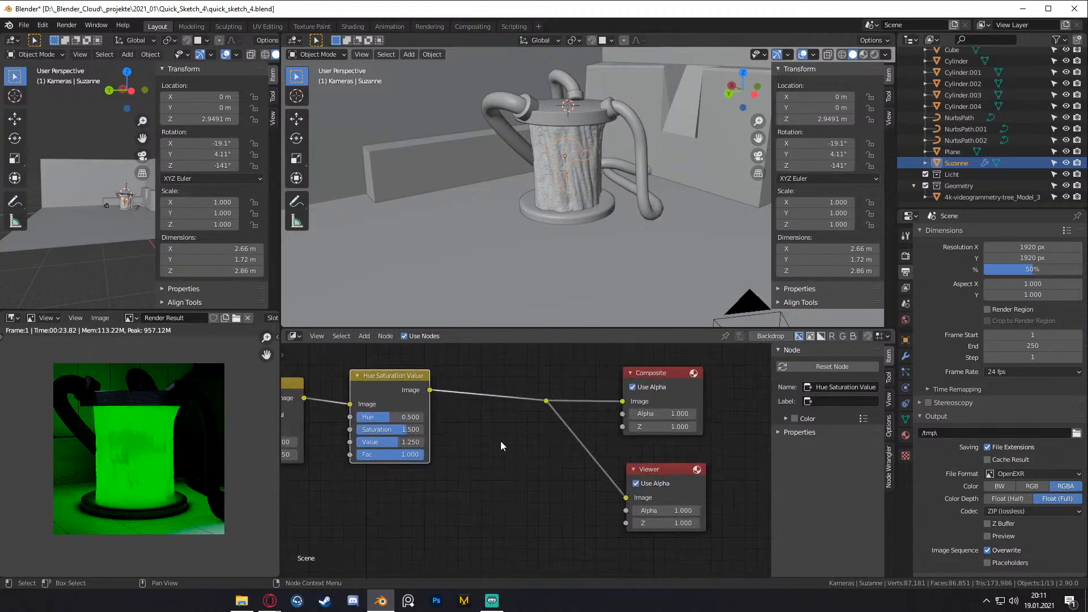
pyautogui.moveTo(628, 439); pyautogui.dragTo(513, 448, button='middle')
pyautogui.moveTo(643, 366); pyautogui.dragTo(411, 520)
pyautogui.moveTo(548, 380); pyautogui.dragTo(634, 373)
pyautogui.click(454, 404)
pyautogui.scroll(-1, 600, 416)
pyautogui.moveTo(454, 403); pyautogui.dragTo(392, 437, button='middle')
pyautogui.scroll(-1, 543, 431)
pyautogui.scroll(4, 546, 399)
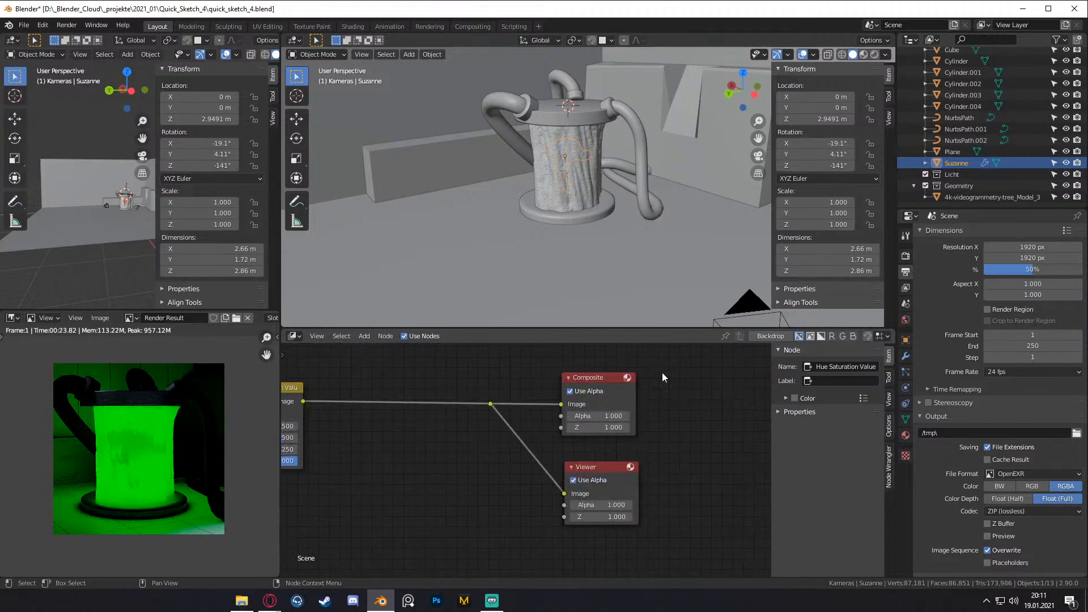
pyautogui.moveTo(673, 361); pyautogui.dragTo(458, 542)
pyautogui.keyDown('ctrl'); pyautogui.scroll(5, 490, 378); pyautogui.keyUp('ctrl')
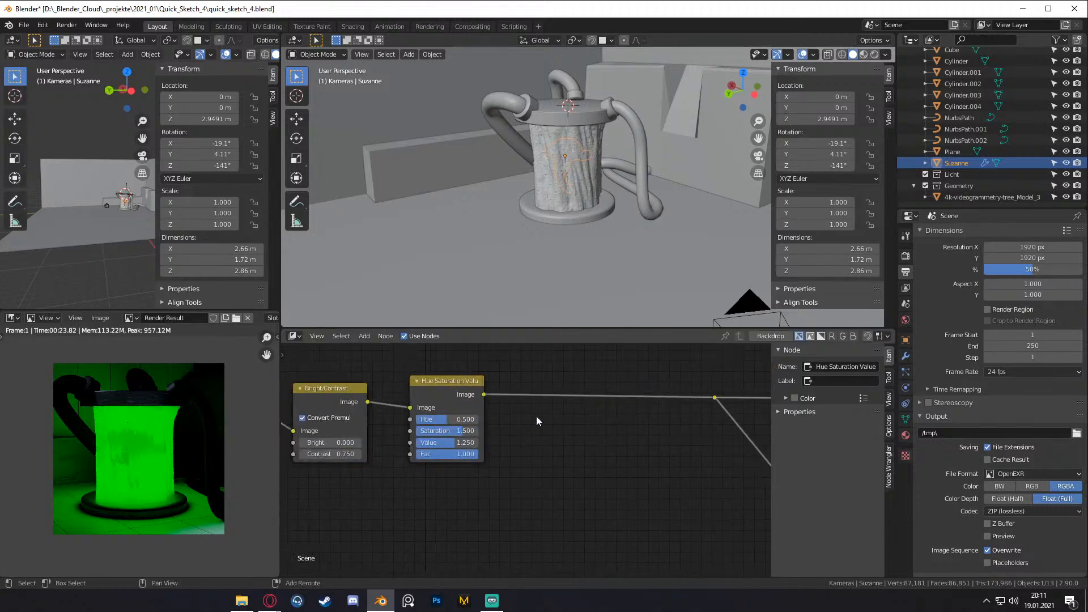
# - Try adding a Movie Distortion node after the Hue Saturation Value node, and delete it again
pyautogui.hotkey('shift', 'a')
pyautogui.moveTo(486, 460)
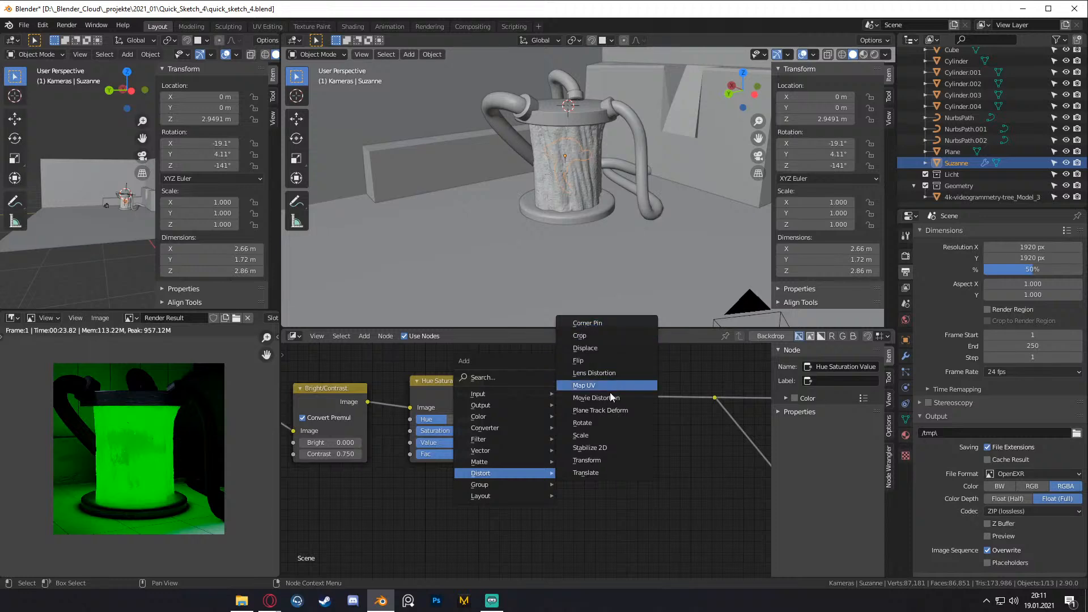
pyautogui.click(594, 398)
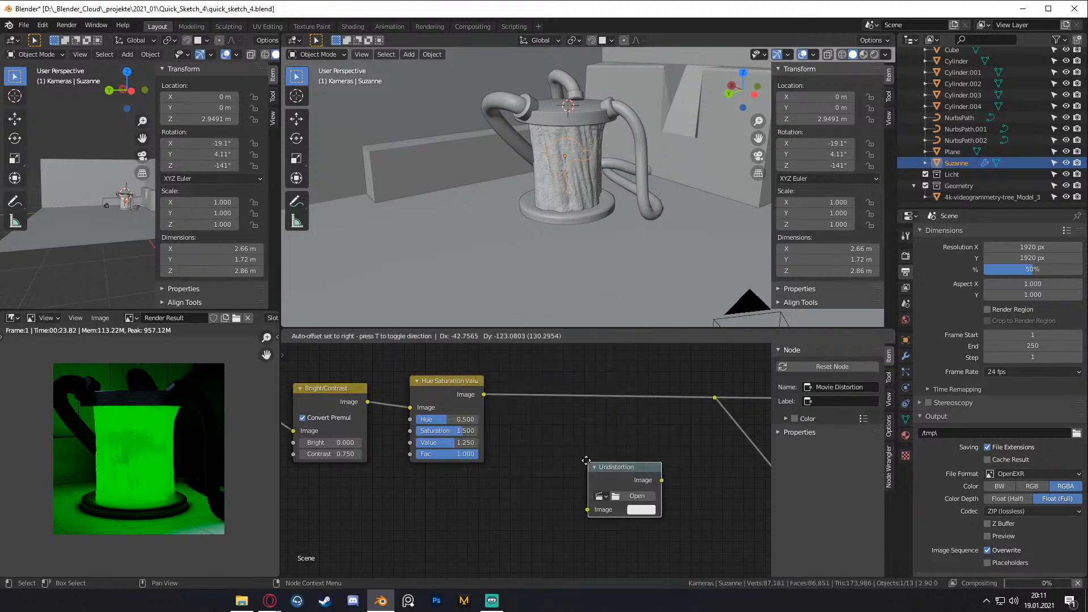
pyautogui.click(533, 437)
pyautogui.press('x')
# - Try inserting a Displace node into the link between the Hue Saturation Value node and the reroute
pyautogui.hotkey('shift', 'a')
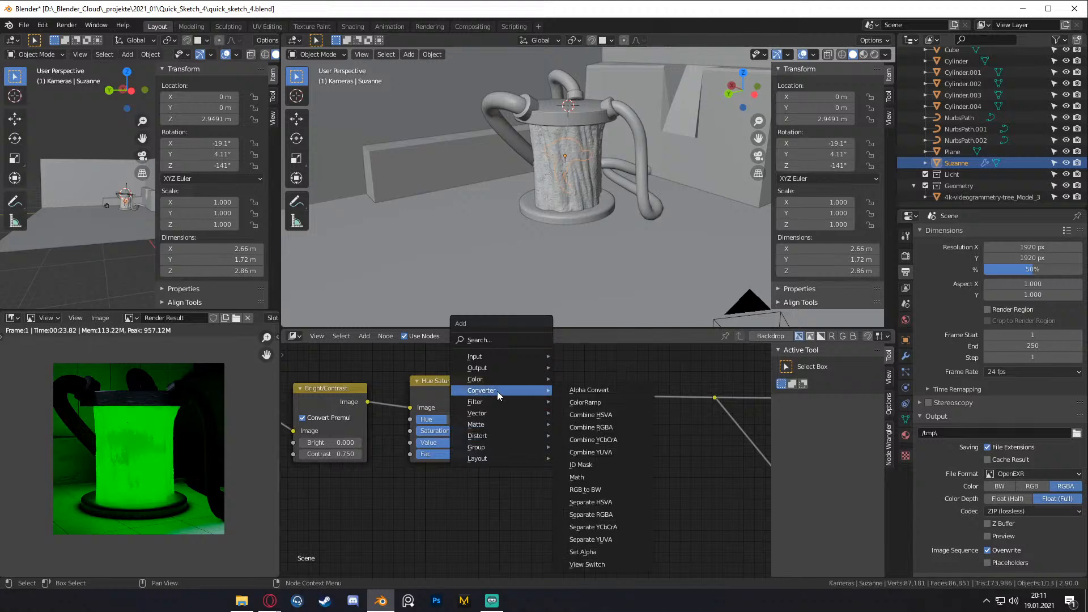
pyautogui.moveTo(491, 414)
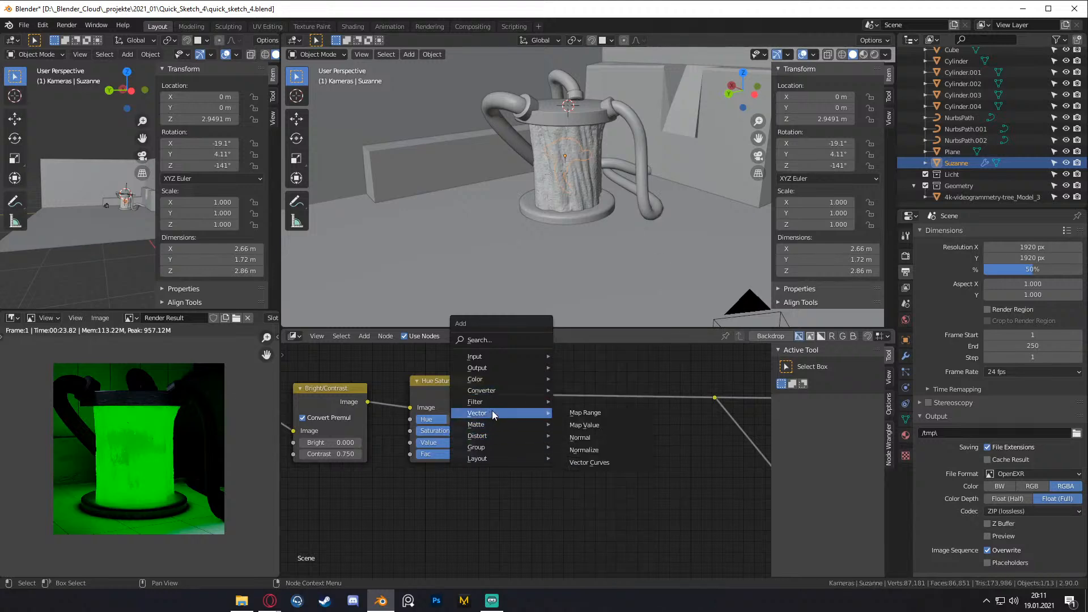
pyautogui.moveTo(484, 435)
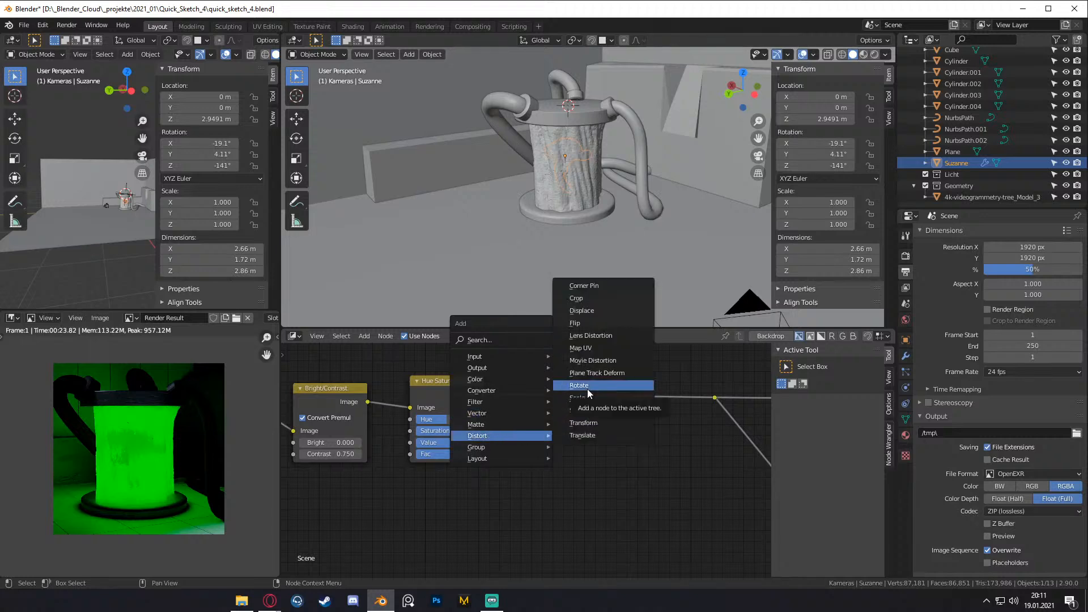
pyautogui.click(592, 311)
pyautogui.click(563, 420)
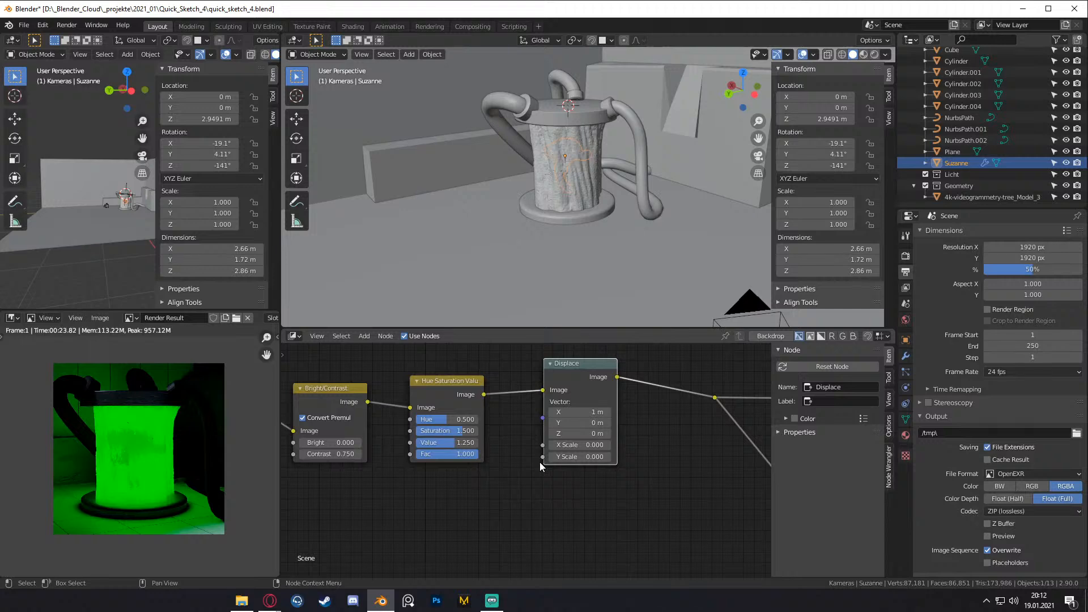
pyautogui.moveTo(642, 437); pyautogui.dragTo(621, 443, button='middle')
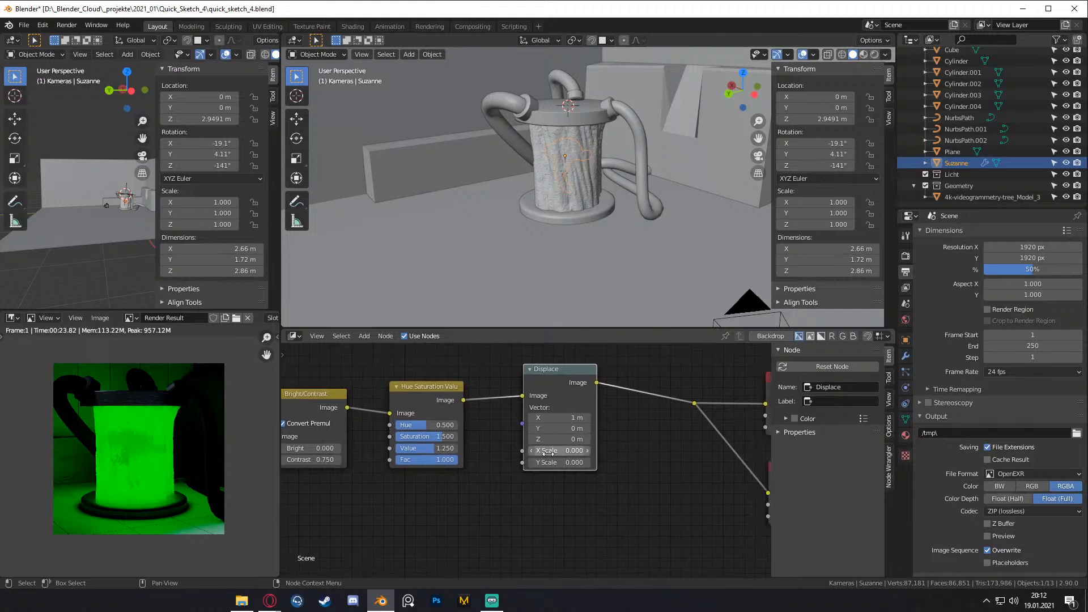
# - Delete the Displace node and reconnect the Hue Saturation Value node's image output to the reroute
pyautogui.press('x')
pyautogui.moveTo(464, 400); pyautogui.dragTo(694, 404)
pyautogui.scroll(1, 566, 450)
pyautogui.moveTo(566, 451)
pyautogui.mouseDown(button='middle')
pyautogui.moveTo(525, 450)
pyautogui.moveTo(572, 459)
pyautogui.mouseUp(button='middle')
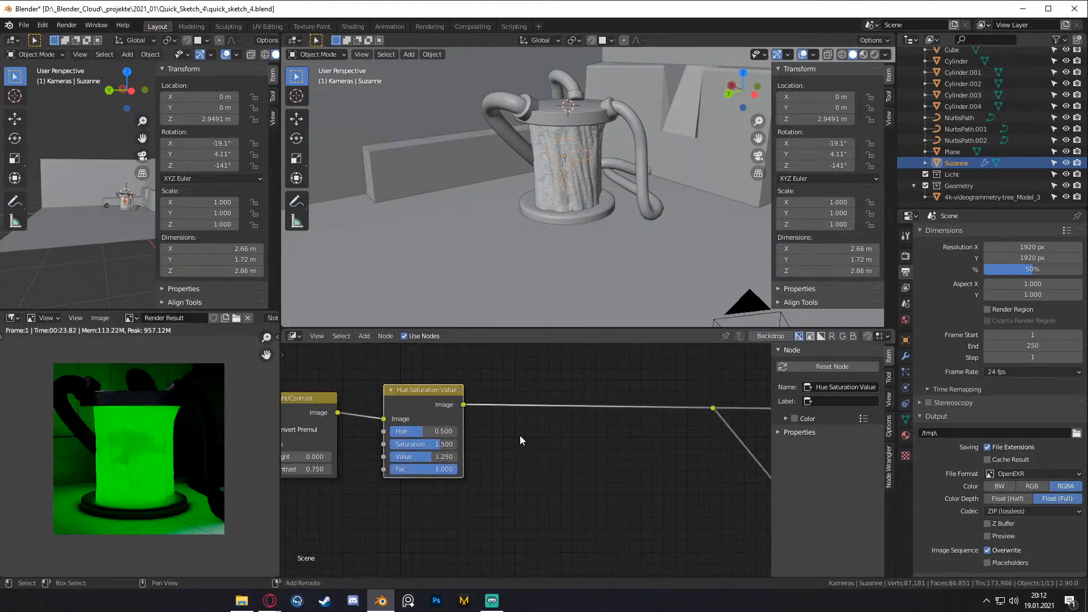
# - Try inserting a Lens Distortion node between the Hue Saturation Value node and the reroute
pyautogui.hotkey('shift', 'a')
pyautogui.moveTo(485, 390)
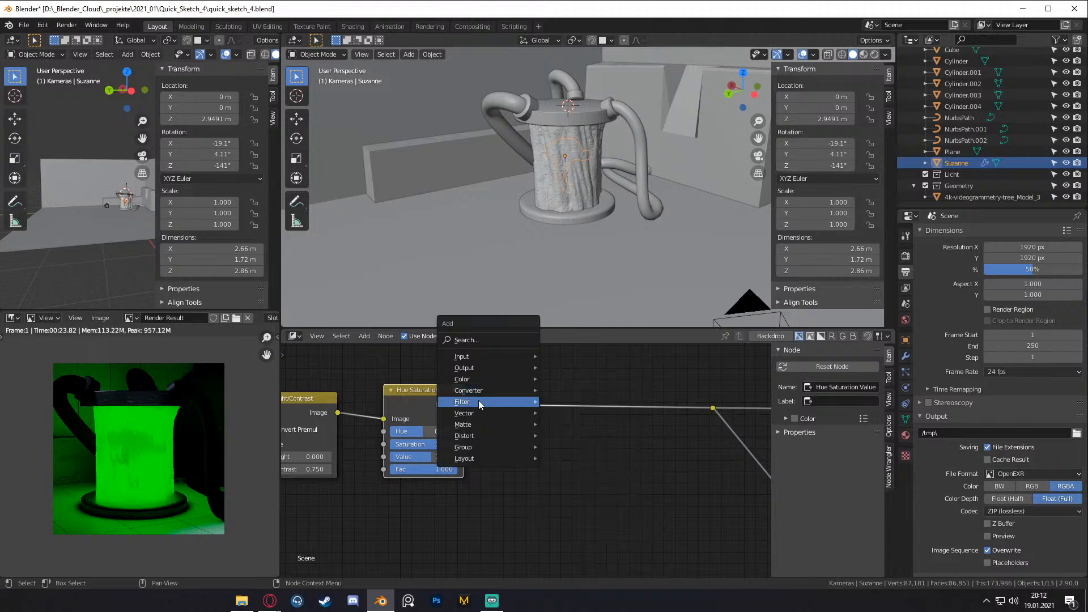
pyautogui.click(575, 338)
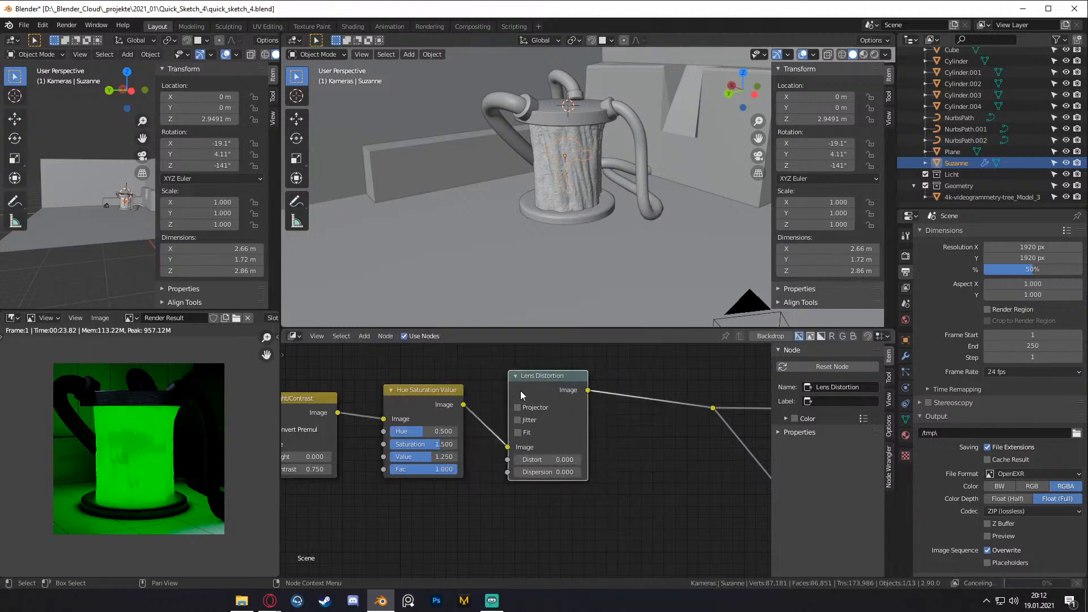
pyautogui.scroll(1, 647, 436)
# - Delete the Lens Distortion node and link the Hue Saturation Value node's image output back to the reroute
pyautogui.press('x')
pyautogui.moveTo(578, 429); pyautogui.dragTo(520, 434, button='middle')
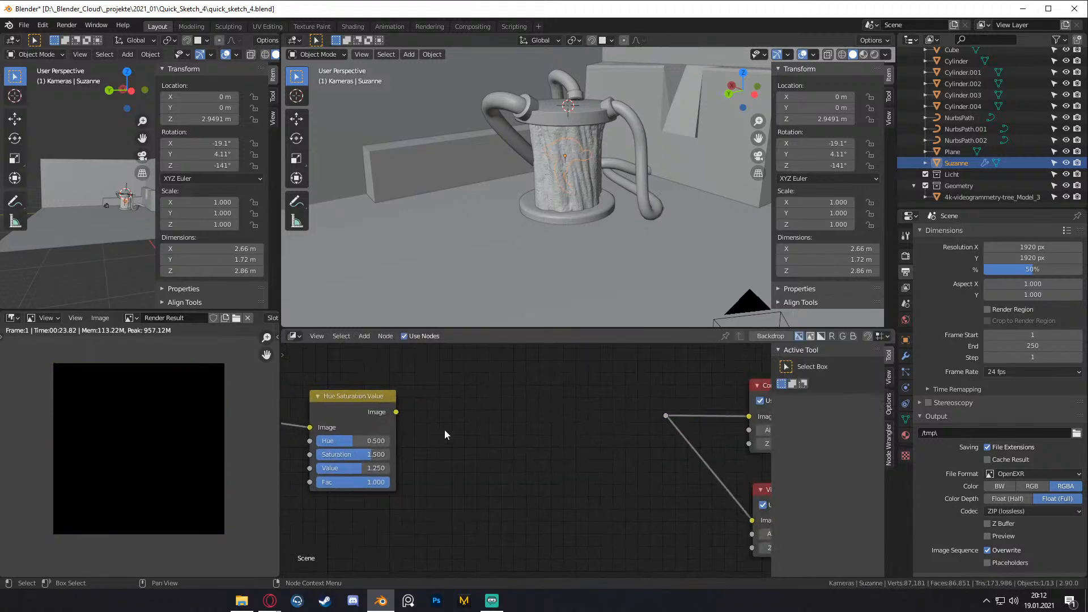
pyautogui.moveTo(396, 413); pyautogui.dragTo(665, 416)
# - Try an Invert node in the link between the Hue Saturation Value node and the reroute, and delete it again
pyautogui.scroll(-4, 519, 451)
pyautogui.moveTo(519, 451); pyautogui.dragTo(431, 427, button='middle')
pyautogui.scroll(3, 431, 426)
pyautogui.moveTo(365, 411); pyautogui.dragTo(557, 430, button='middle')
pyautogui.hotkey('shift', 'a')
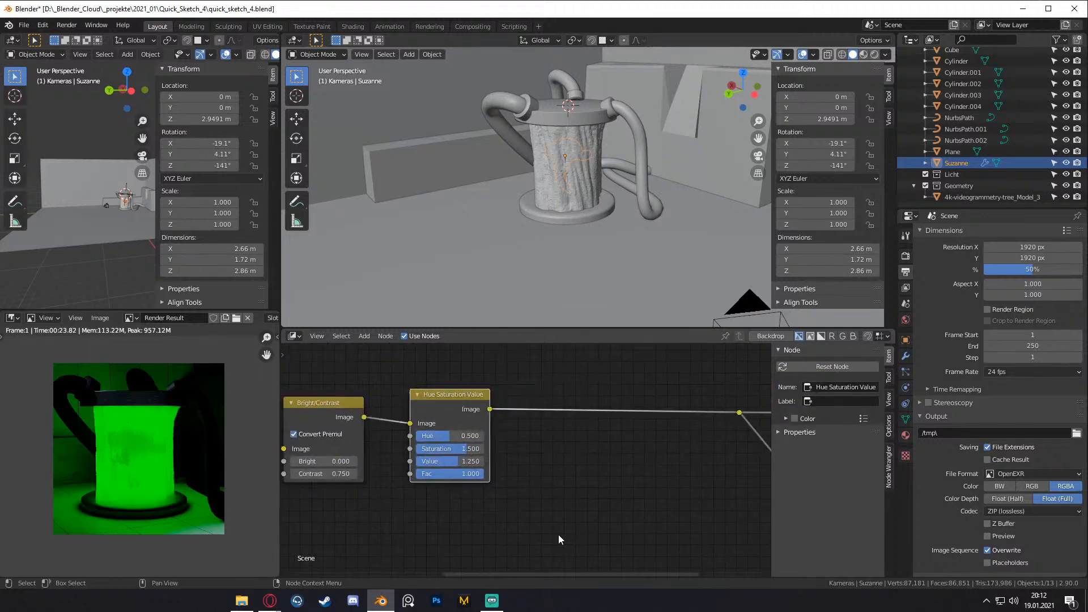
pyautogui.scroll(5, 139, 457)
pyautogui.scroll(-4, 140, 457)
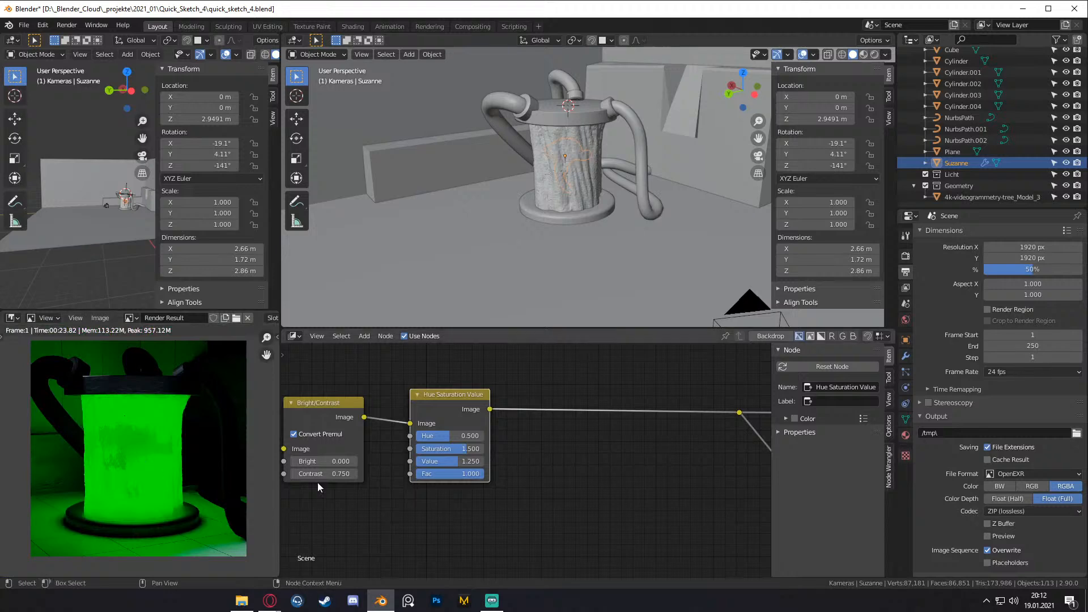
pyautogui.moveTo(555, 460); pyautogui.dragTo(493, 469, button='middle')
pyautogui.hotkey('shift', 'a')
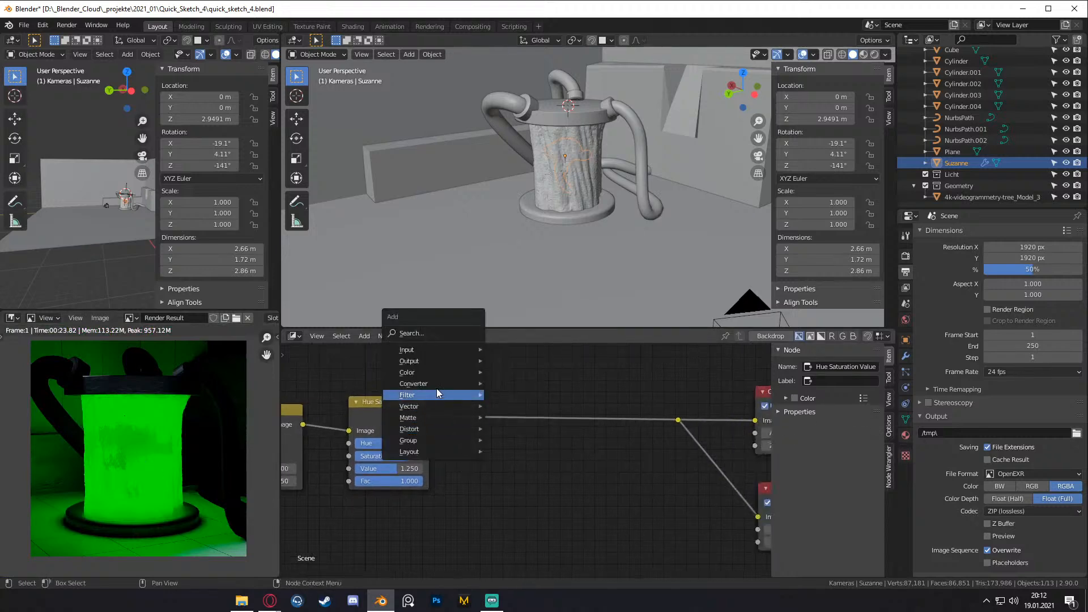
pyautogui.moveTo(426, 386)
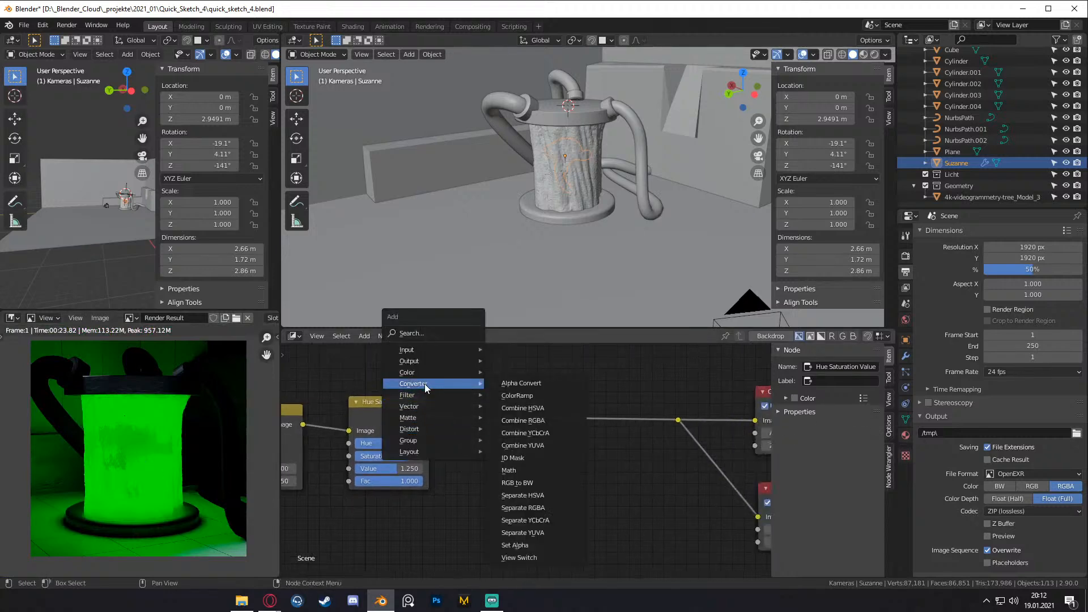
pyautogui.moveTo(431, 363)
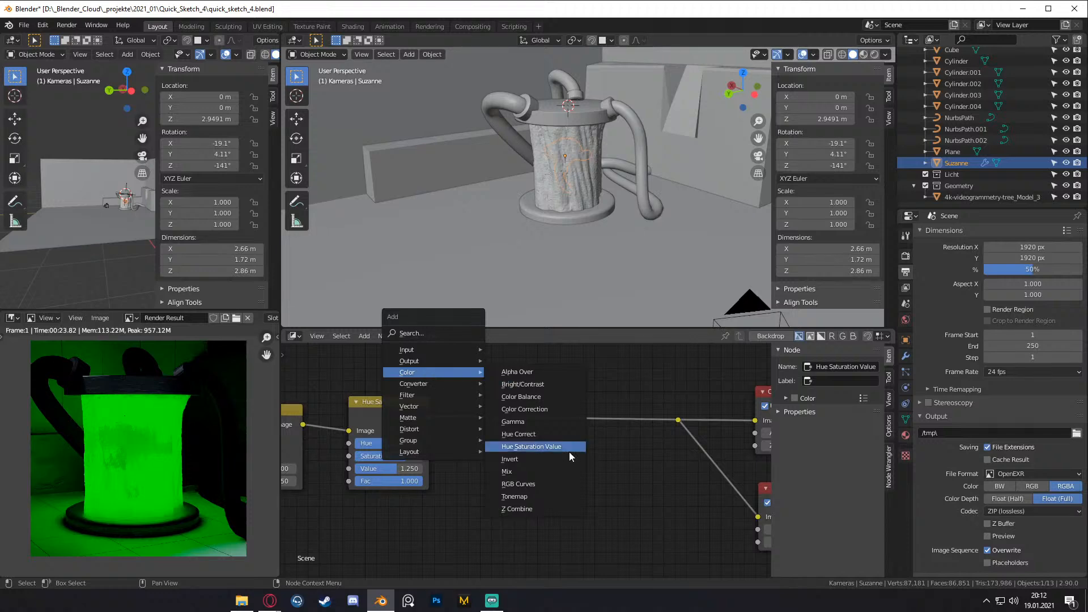
pyautogui.click(513, 460)
pyautogui.click(522, 422)
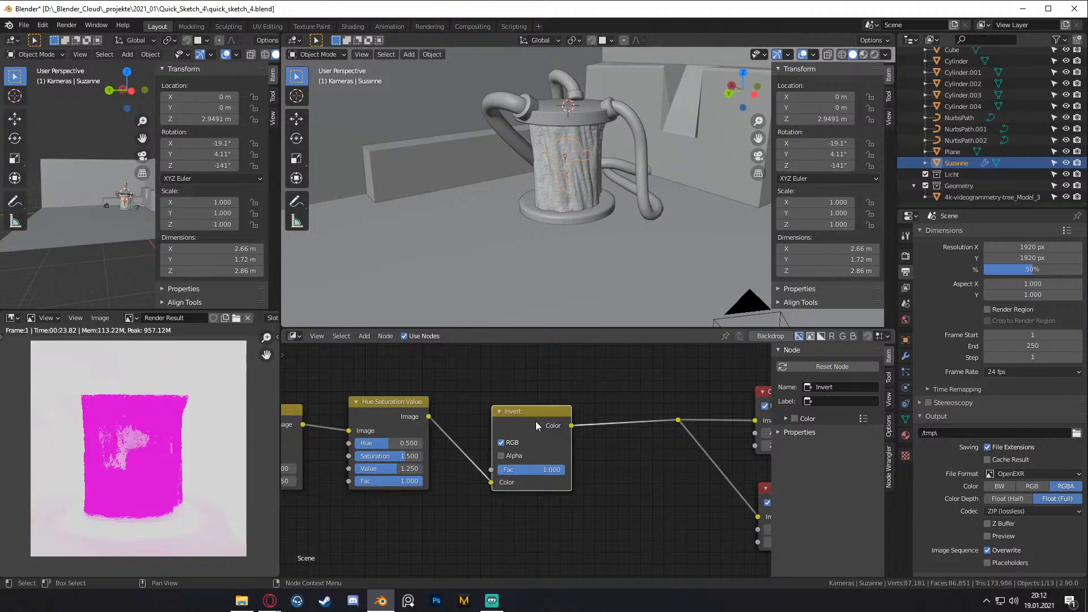
pyautogui.press('x')
# - Add an Inpaint node and connect it between the Hue Saturation Value node's image output and the reroute
pyautogui.hotkey('shift', 'a')
pyautogui.moveTo(502, 436)
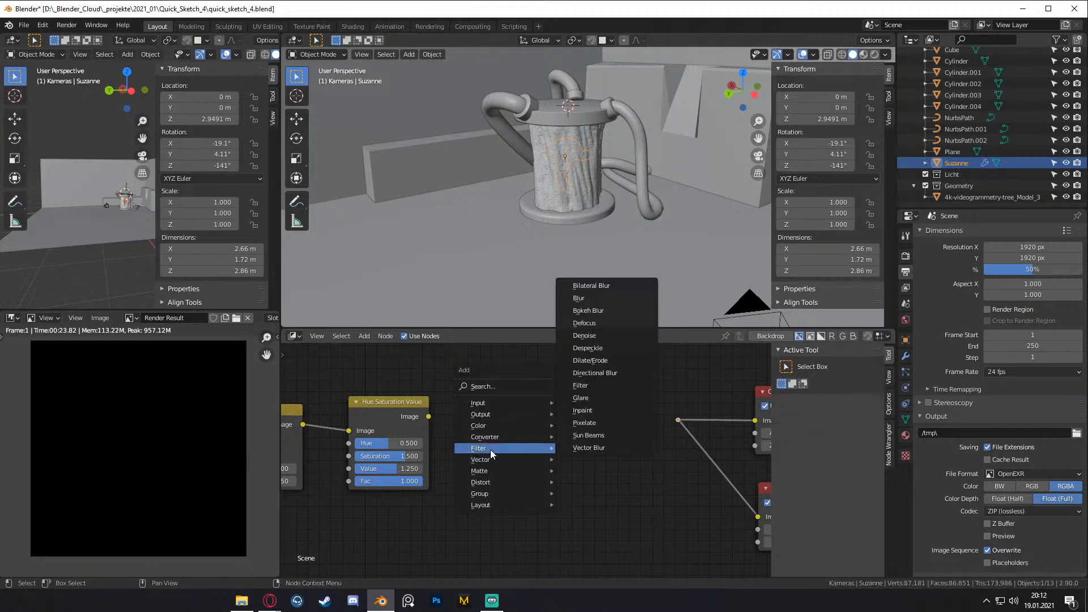
pyautogui.click(582, 411)
pyautogui.click(454, 416)
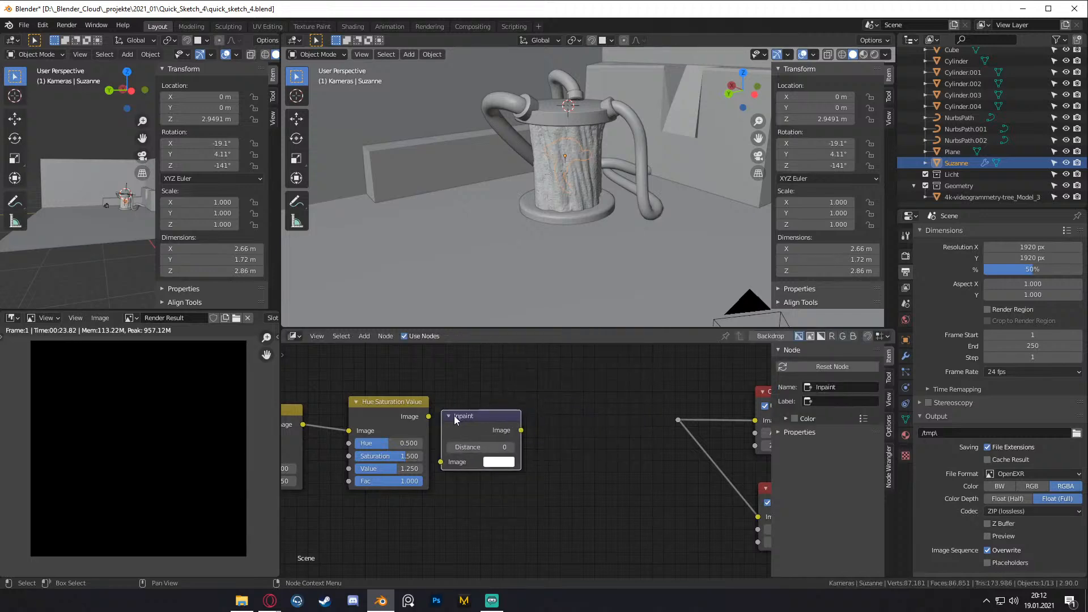
pyautogui.moveTo(454, 416); pyautogui.dragTo(526, 410)
pyautogui.moveTo(429, 416); pyautogui.dragTo(513, 456)
pyautogui.moveTo(593, 424); pyautogui.dragTo(677, 420)
pyautogui.moveTo(537, 411); pyautogui.dragTo(536, 410)
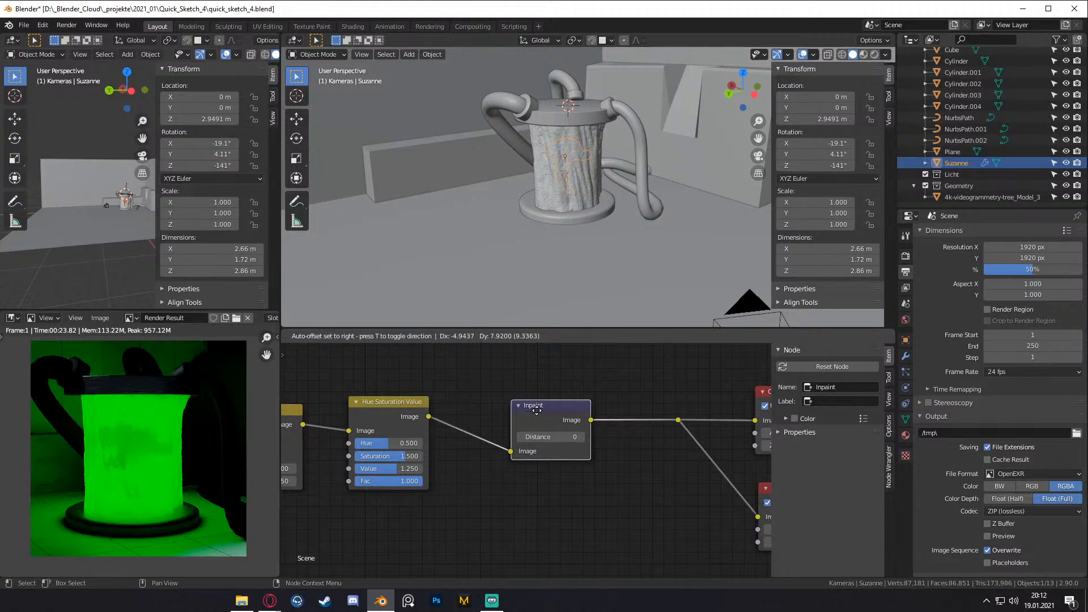
# - Set the Inpaint node's distance to 2
pyautogui.click(550, 438)
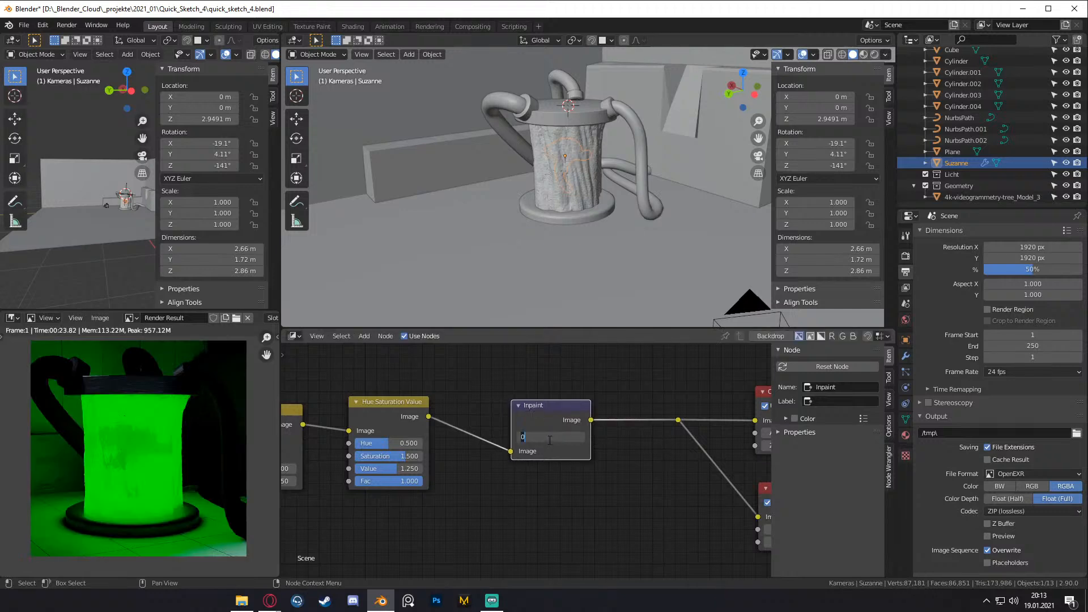
pyautogui.write('2')
pyautogui.press('Return')
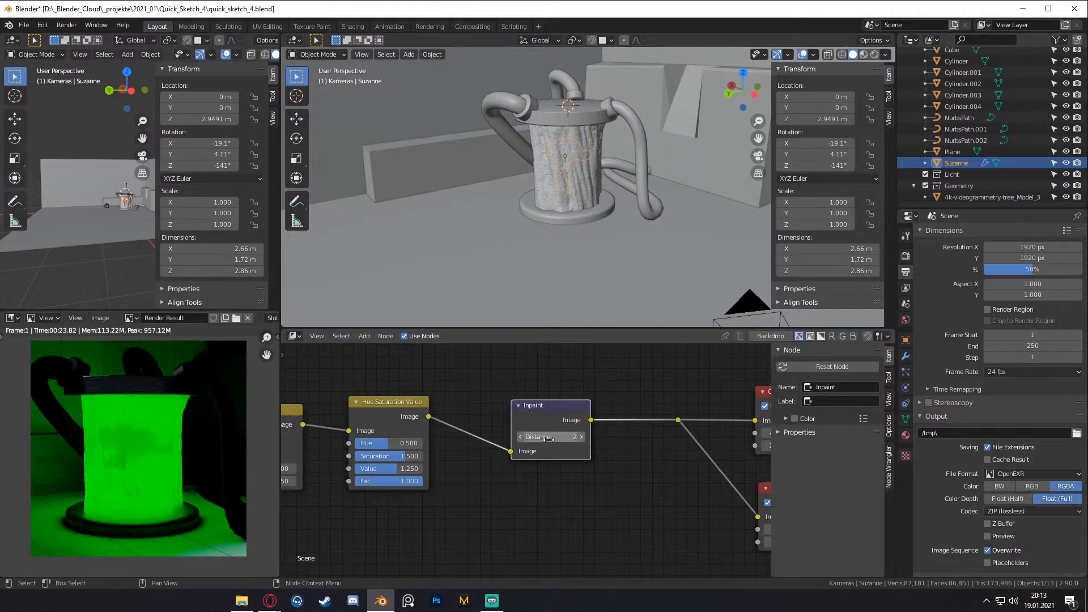
# - Try another distance value on the Inpaint node
pyautogui.click(549, 438)
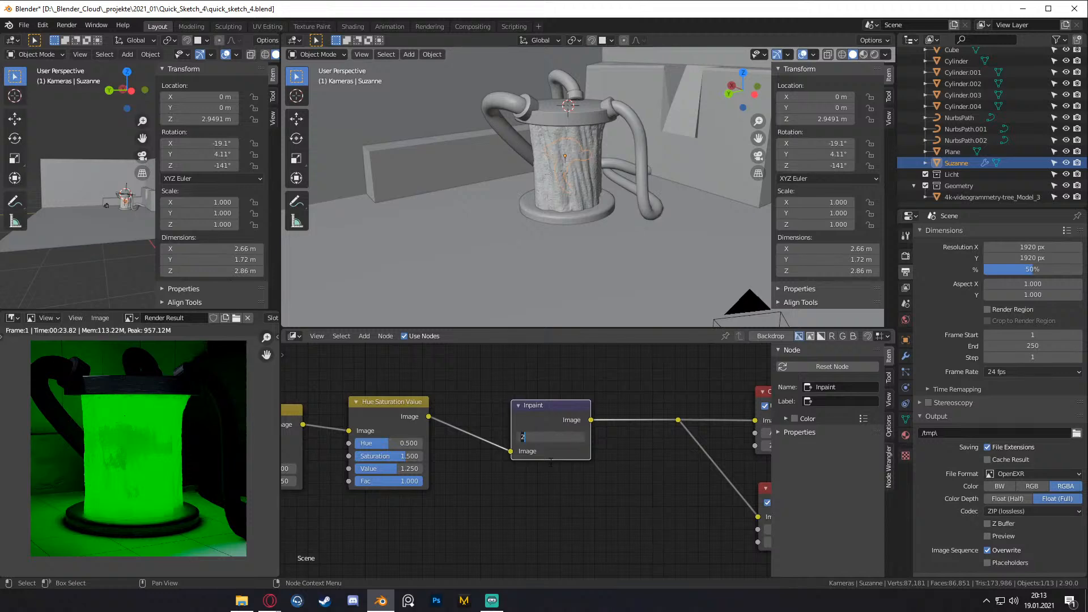
pyautogui.write('0')
pyautogui.press('Return')
# - Delete the Inpaint node and link the Hue Saturation Value node's image output back to the reroute
pyautogui.press('x')
pyautogui.hotkey('shift', 'a')
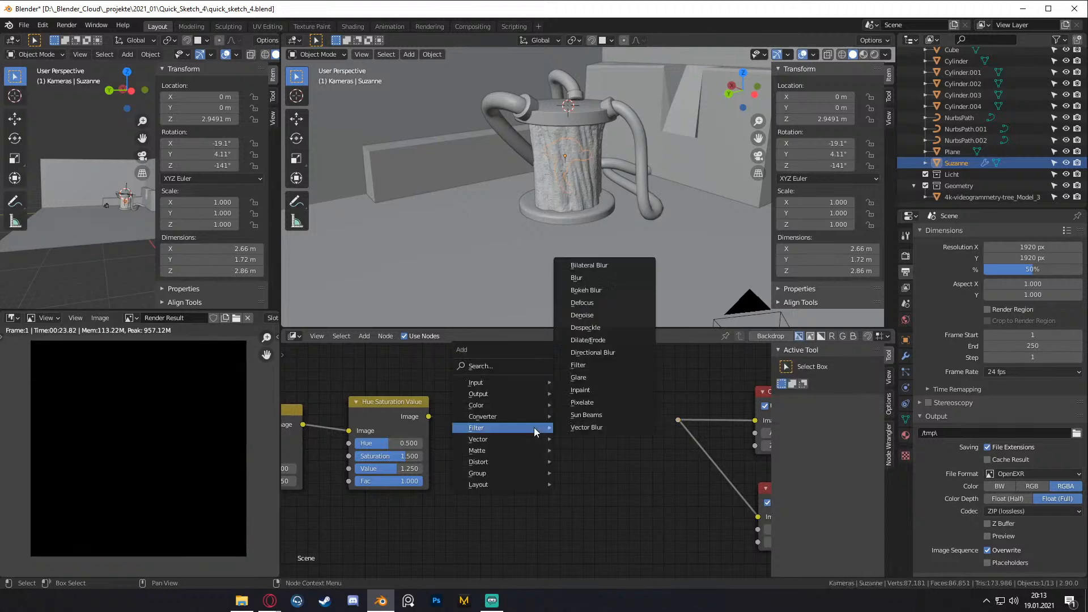
pyautogui.moveTo(486, 409)
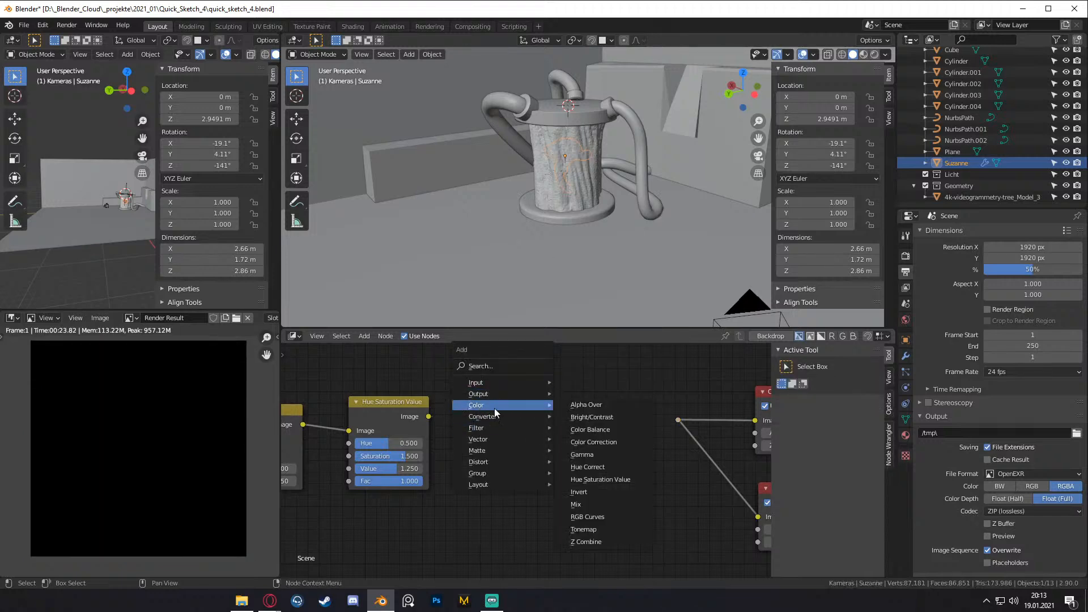
pyautogui.moveTo(497, 435)
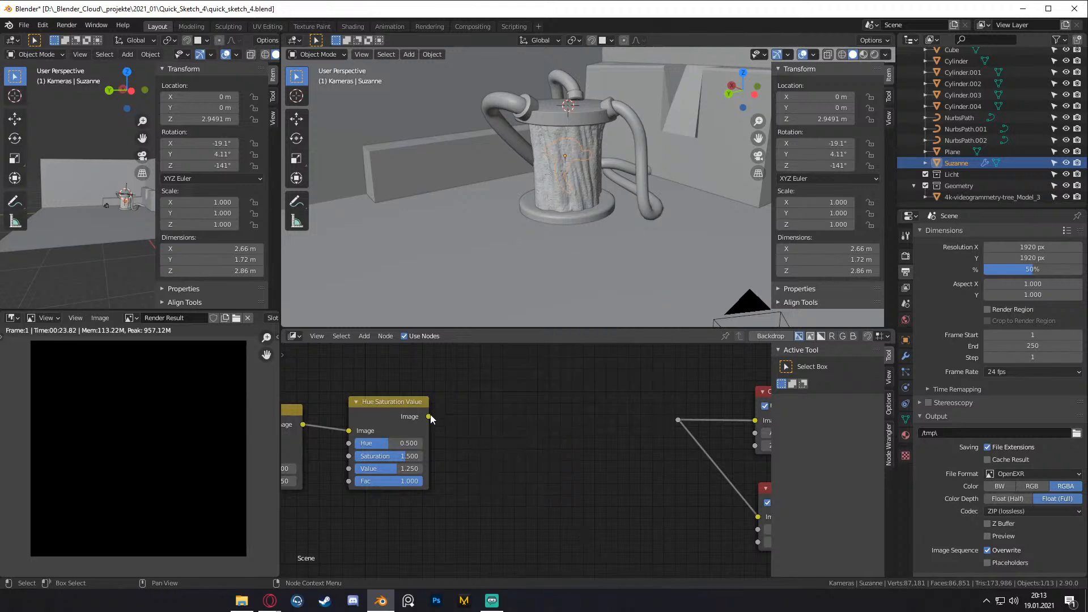
pyautogui.moveTo(430, 417); pyautogui.dragTo(678, 420)
# - Check the complete compositor node chain and save the Blender file
pyautogui.scroll(-4, 530, 467)
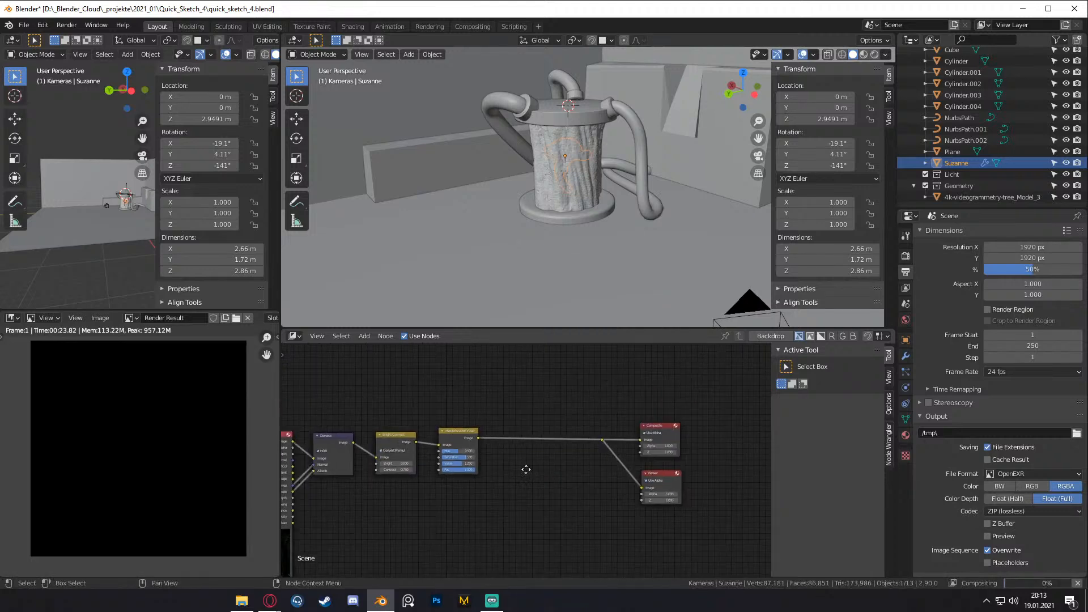
pyautogui.scroll(2, 483, 450)
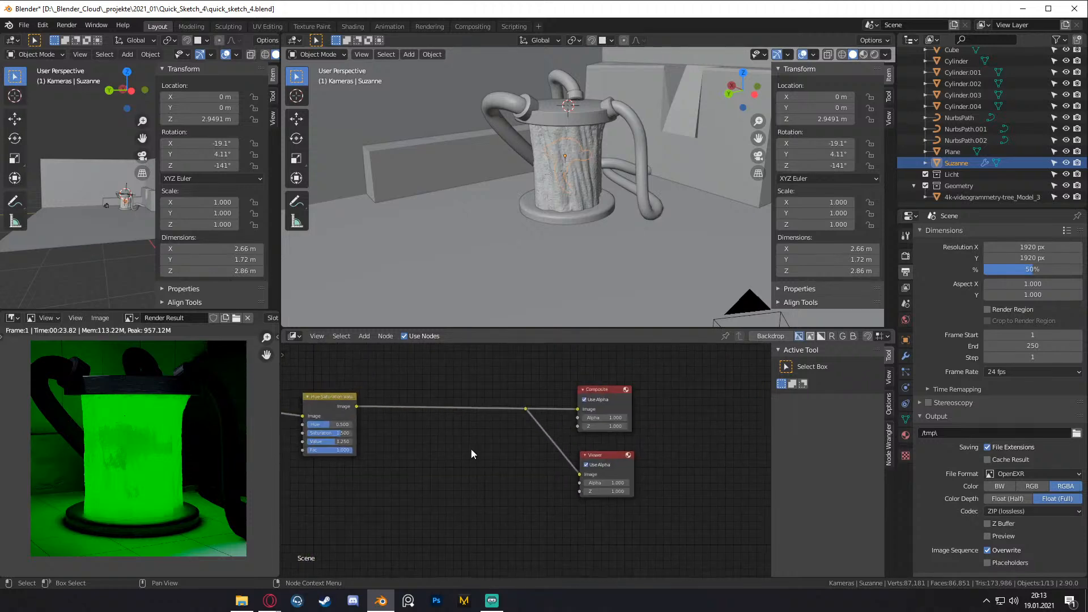
pyautogui.moveTo(471, 449); pyautogui.dragTo(550, 451, button='middle')
pyautogui.scroll(-2, 496, 452)
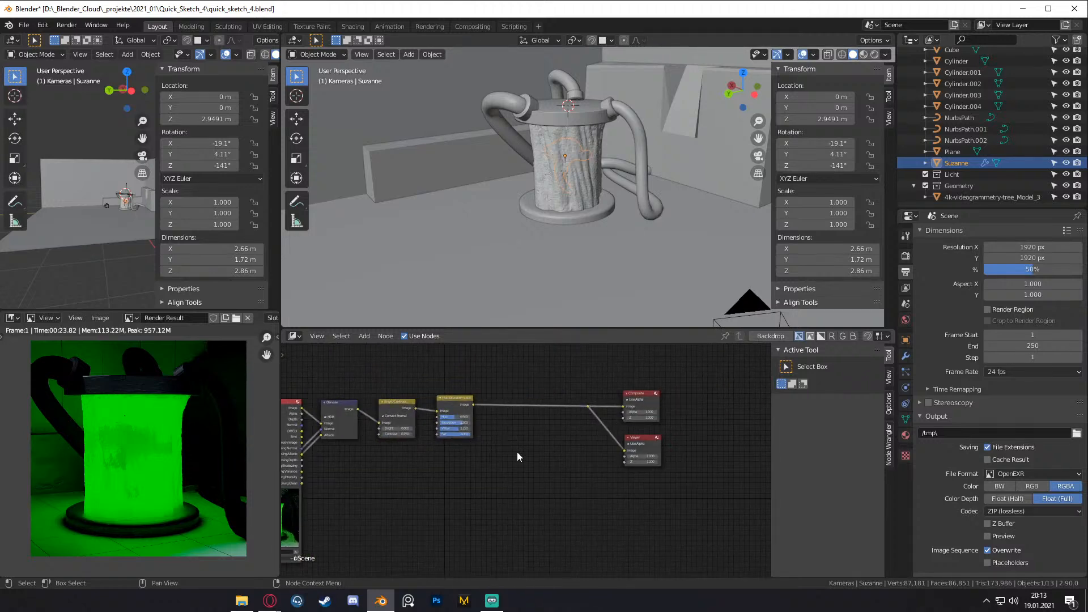
pyautogui.scroll(1, 501, 451)
pyautogui.moveTo(501, 451); pyautogui.dragTo(546, 436, button='middle')
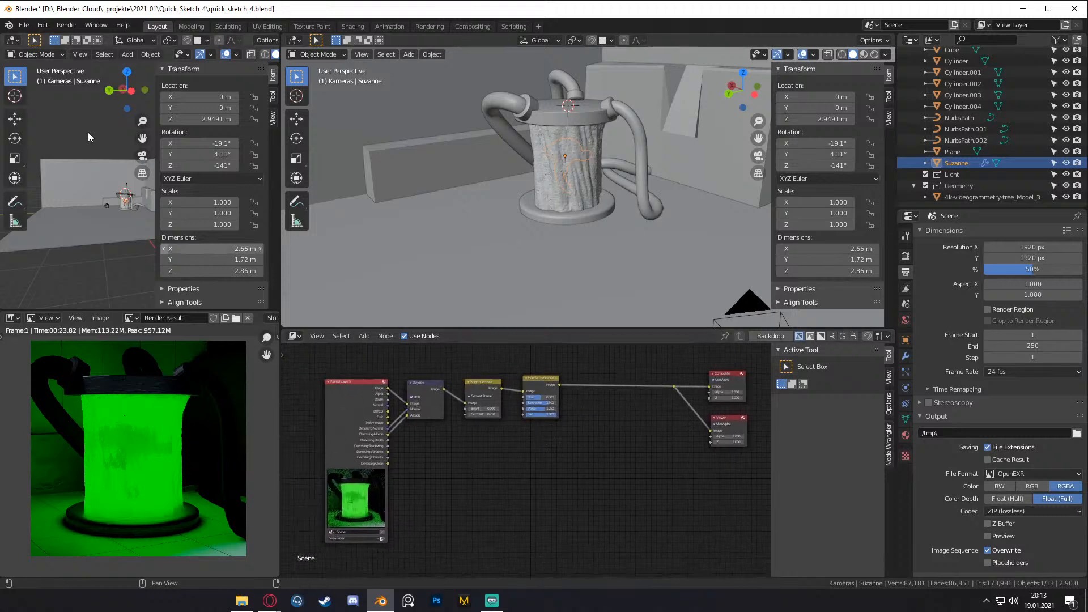
pyautogui.click(24, 25)
pyautogui.click(36, 99)
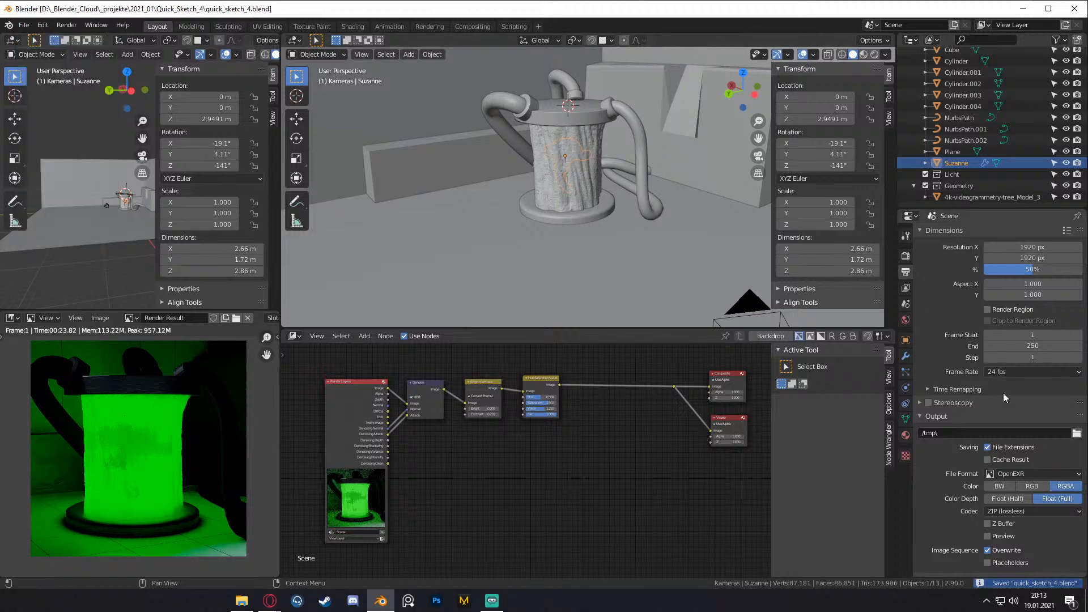
# - Set the render resolution percentage to 100% and save the file
pyautogui.click(71, 26)
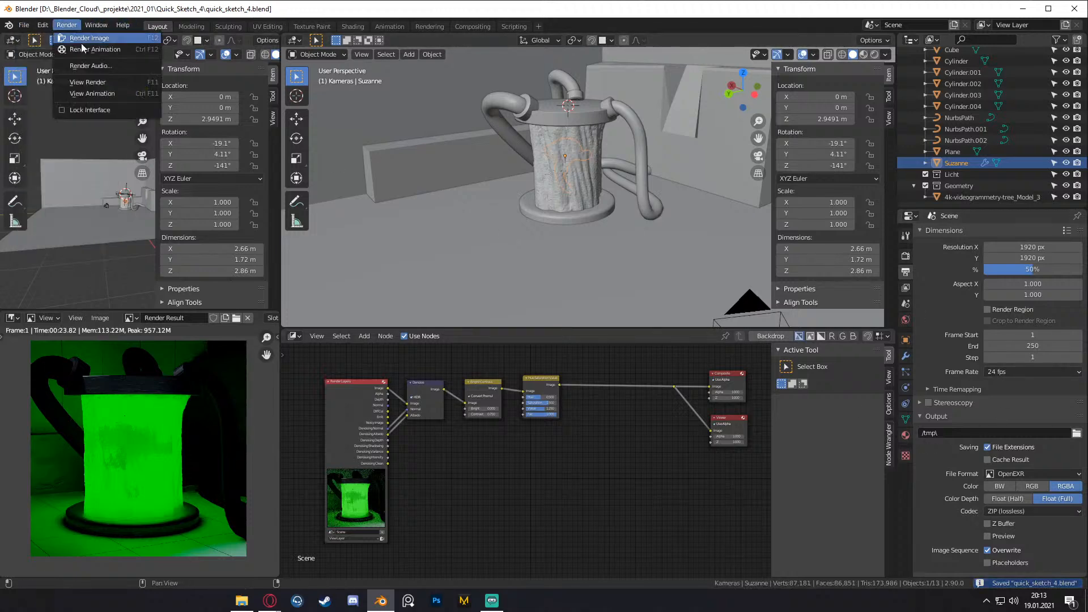
pyautogui.scroll(-4, 587, 206)
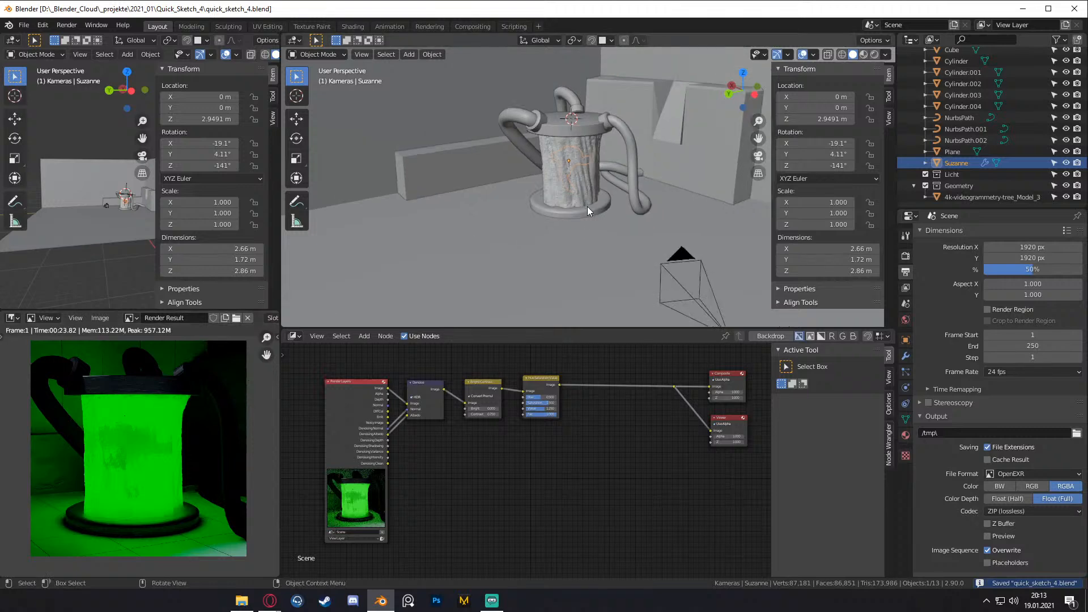
pyautogui.click(1049, 270)
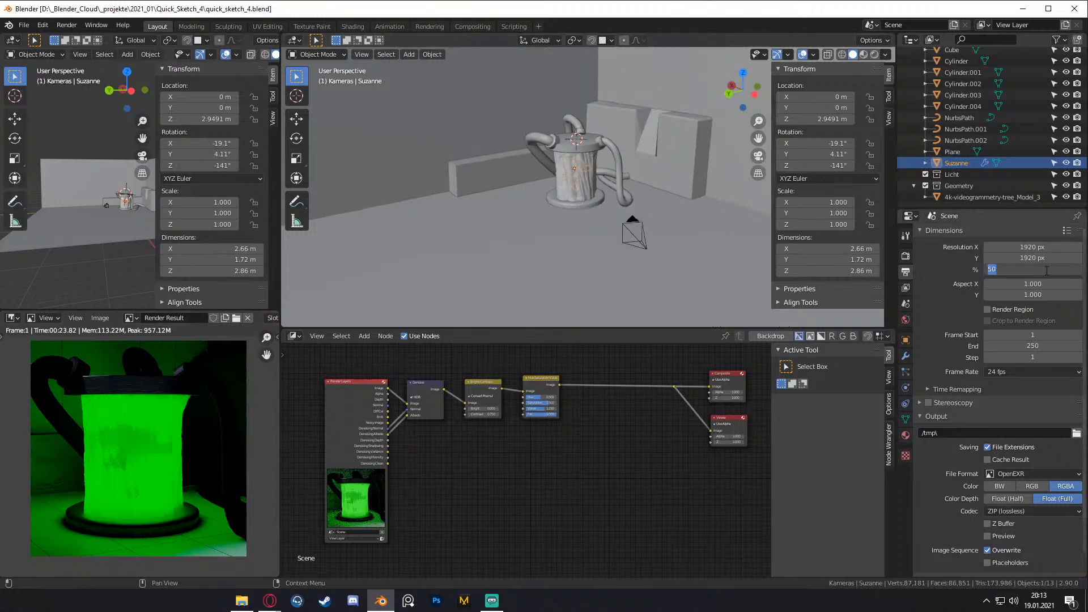
pyautogui.write('100')
pyautogui.press('Return')
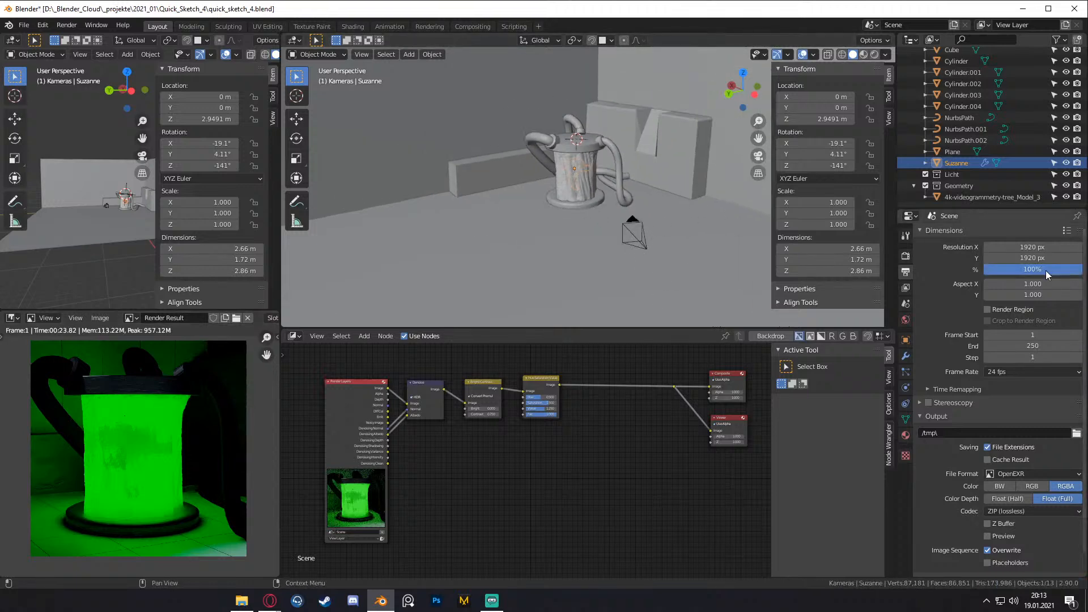
pyautogui.click(24, 25)
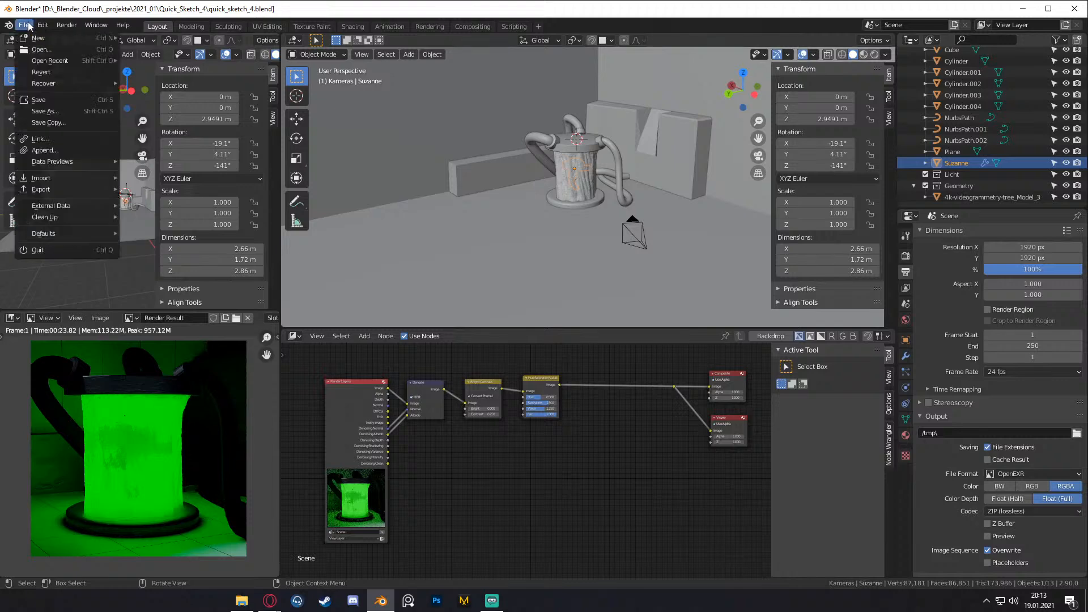
pyautogui.click(40, 100)
# - Set the render sample count to 64 in the Cycles sampling settings
pyautogui.click(66, 26)
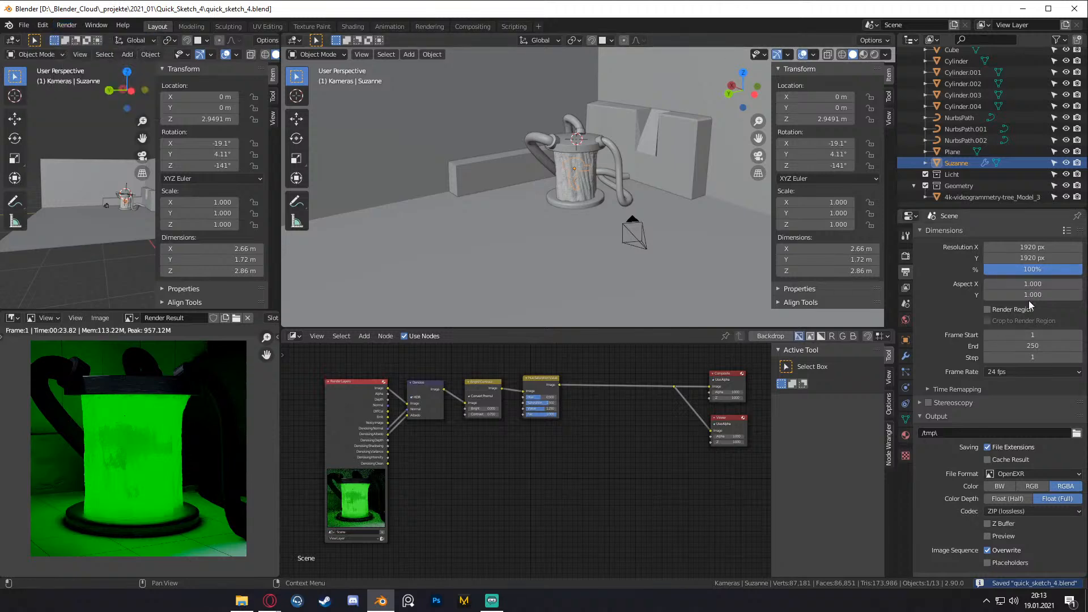
pyautogui.click(906, 256)
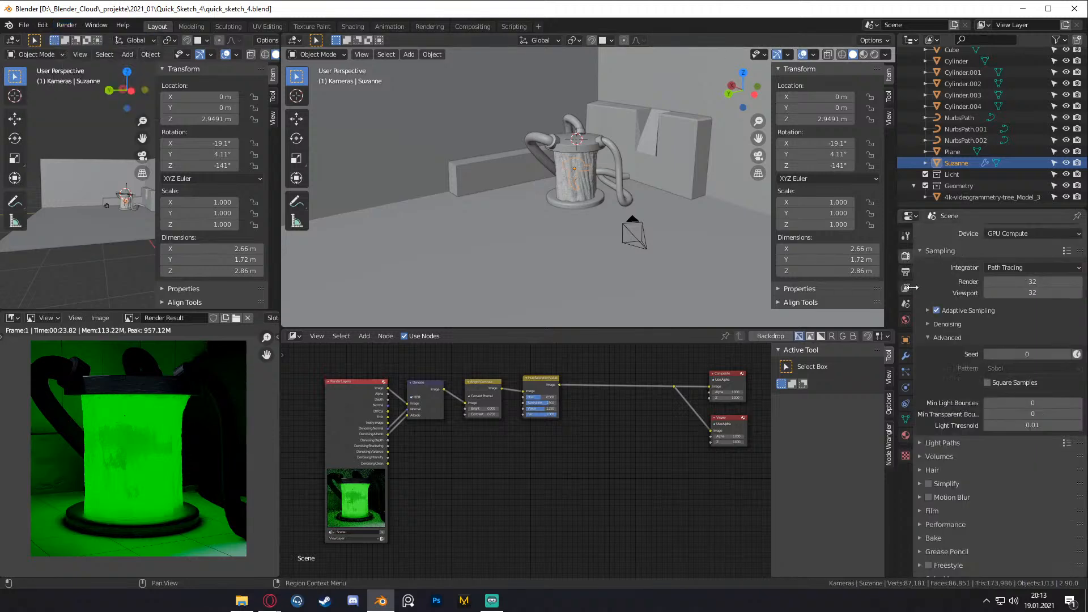
pyautogui.click(1032, 282)
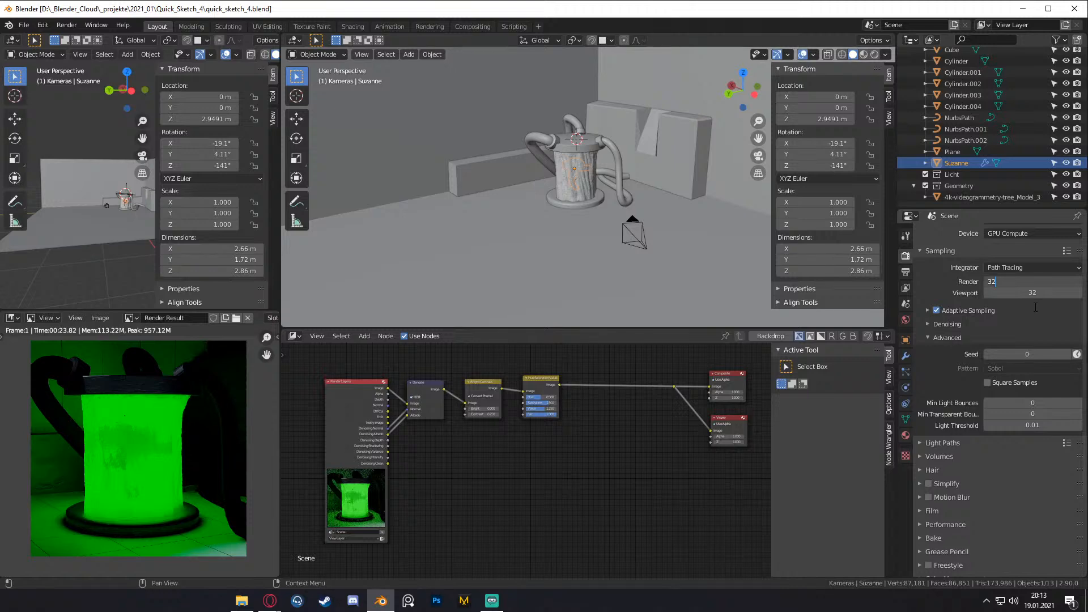
pyautogui.write('0')
pyautogui.write('2')
pyautogui.press('Return')
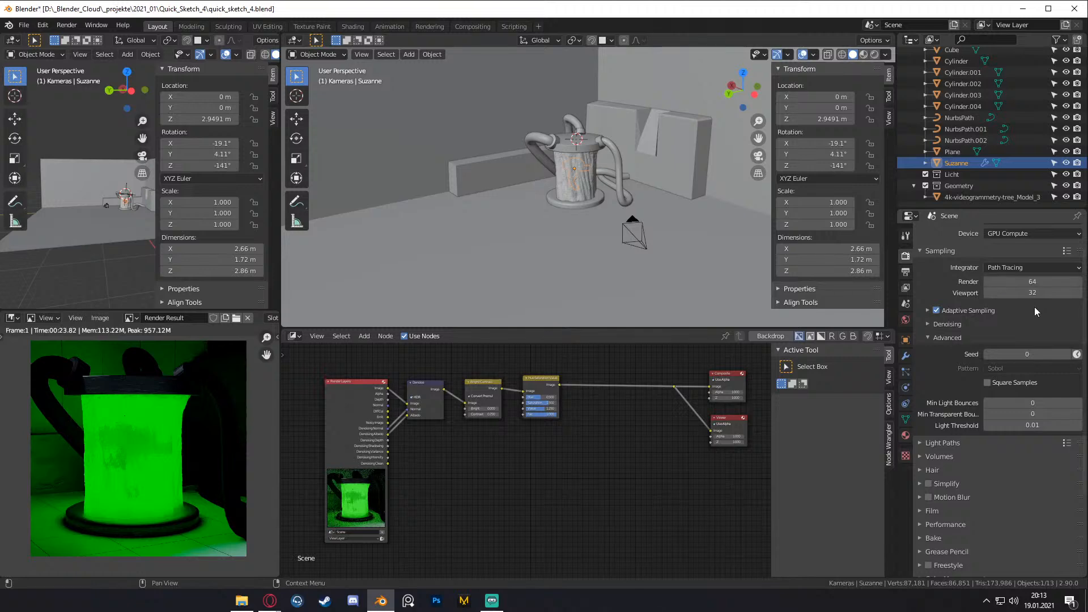
# - Save the file with the new sampling setting and render the still image
pyautogui.click(23, 25)
pyautogui.click(50, 102)
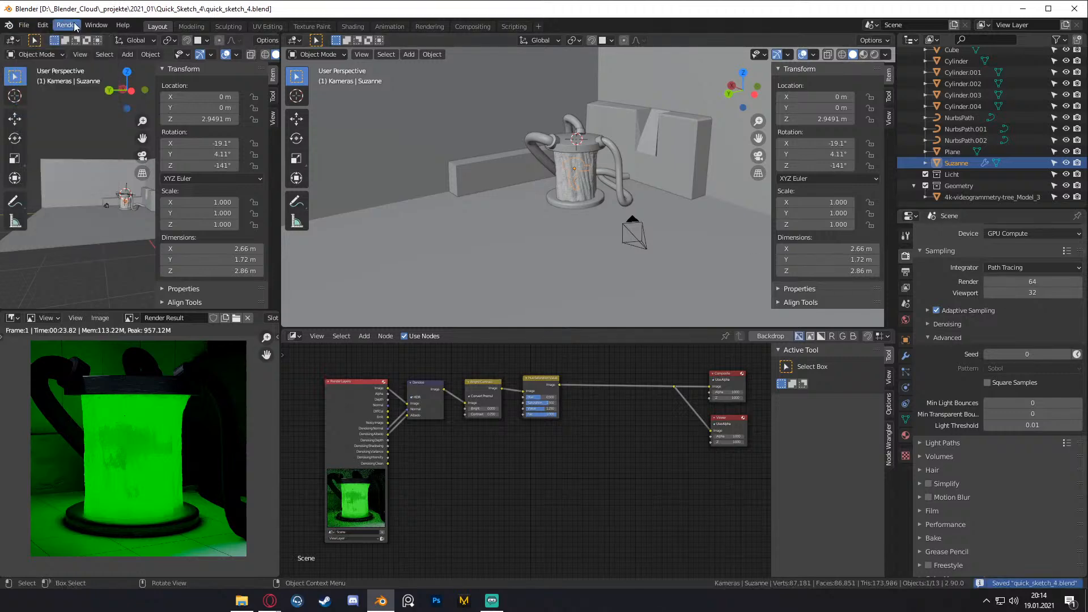
pyautogui.click(66, 25)
pyautogui.click(80, 37)
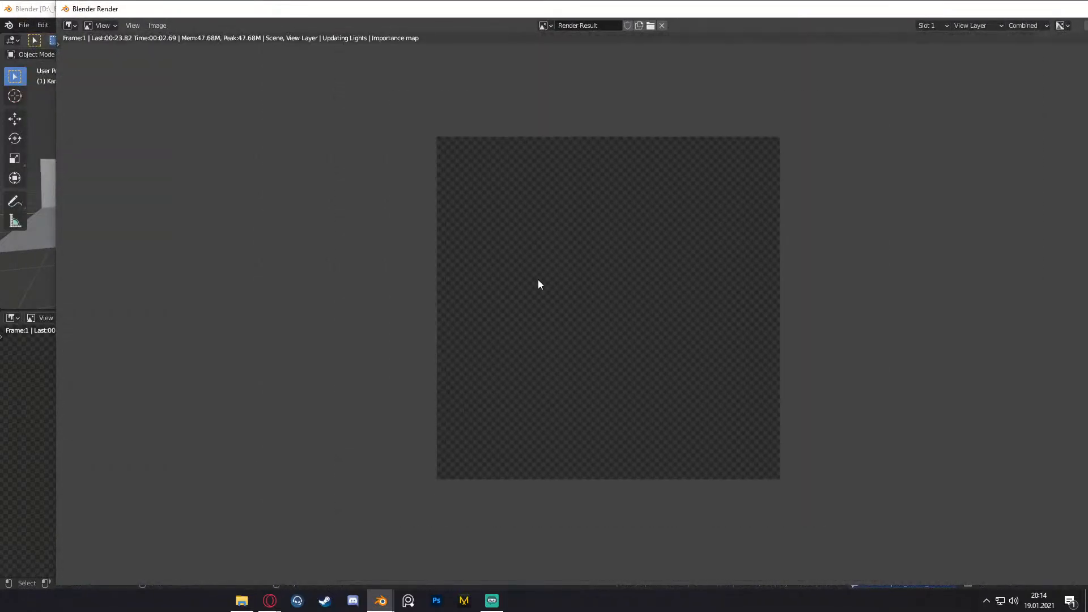
# - Switch to the browser, move its window aside to uncover the running render, and return to the render window
pyautogui.moveTo(270, 600)
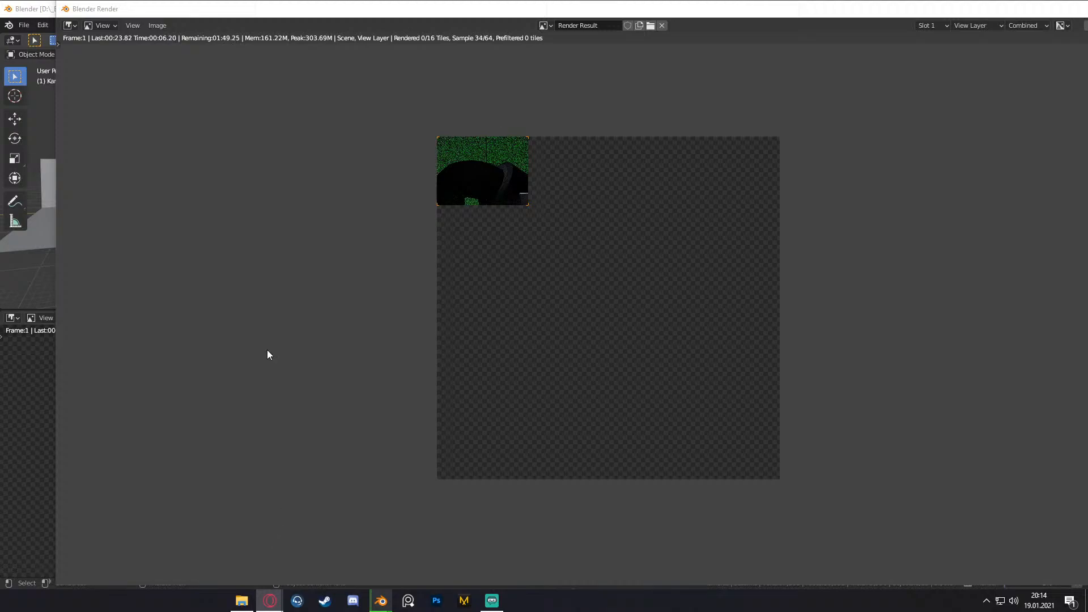
pyautogui.hotkey('alt', 'Tab')
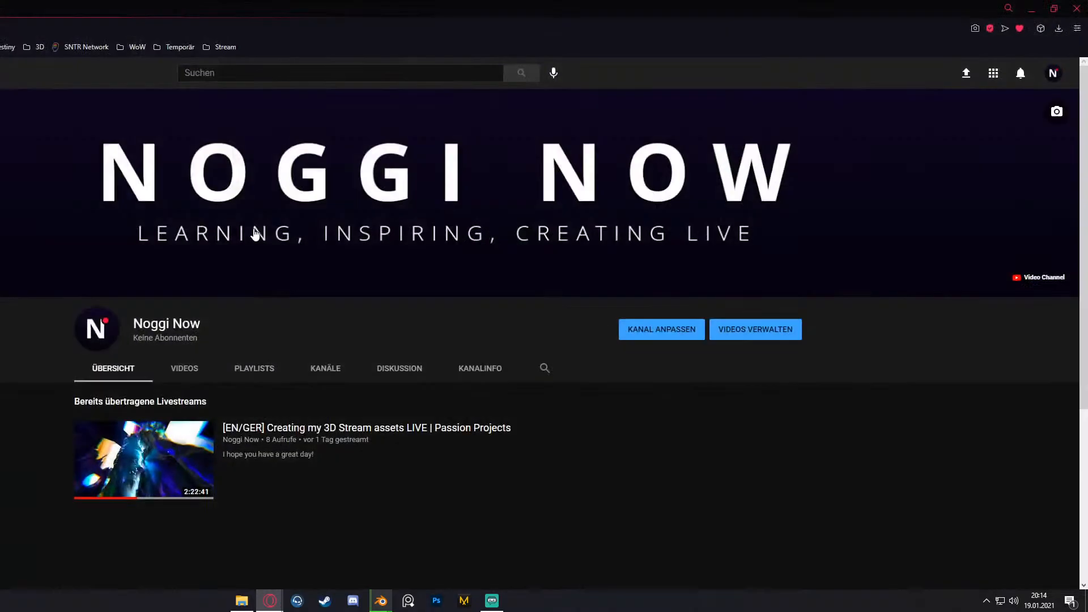
pyautogui.moveTo(144, 8); pyautogui.dragTo(18, 72)
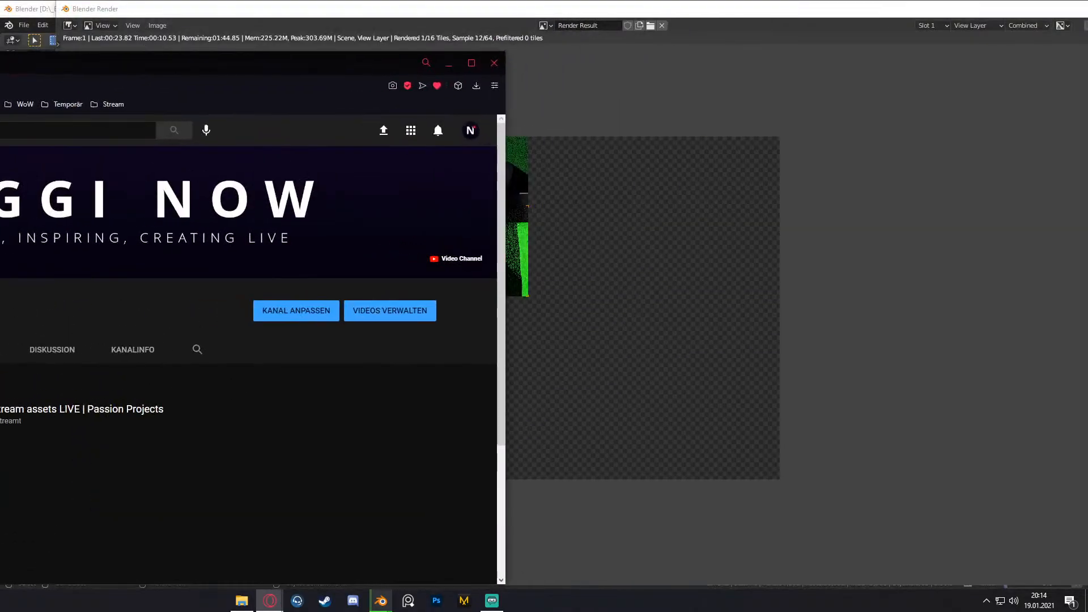
pyautogui.moveTo(108, 66); pyautogui.dragTo(163, 64)
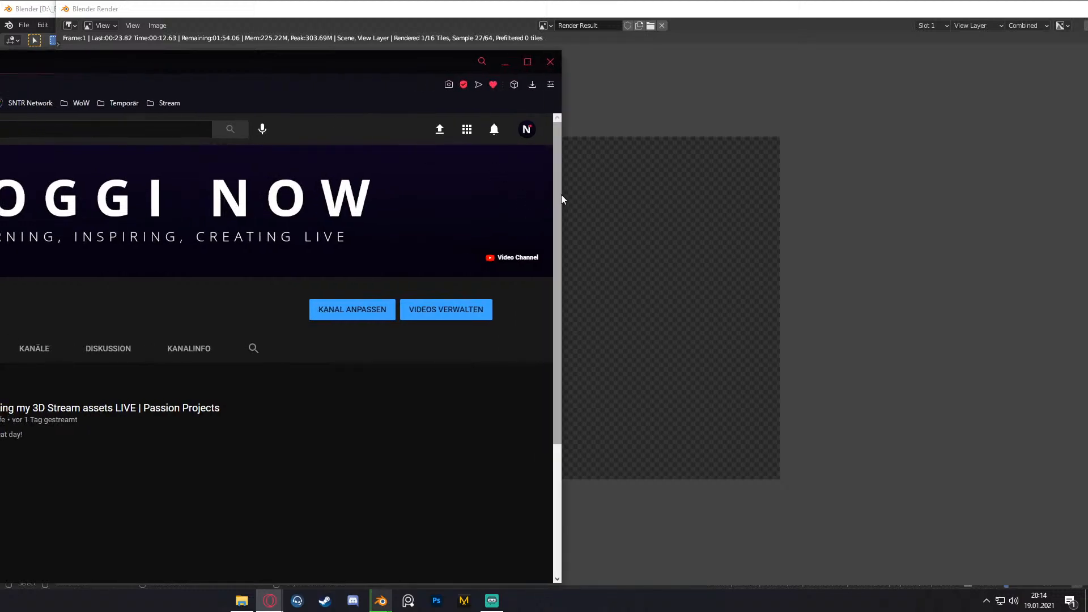
pyautogui.moveTo(561, 195); pyautogui.dragTo(1, 194)
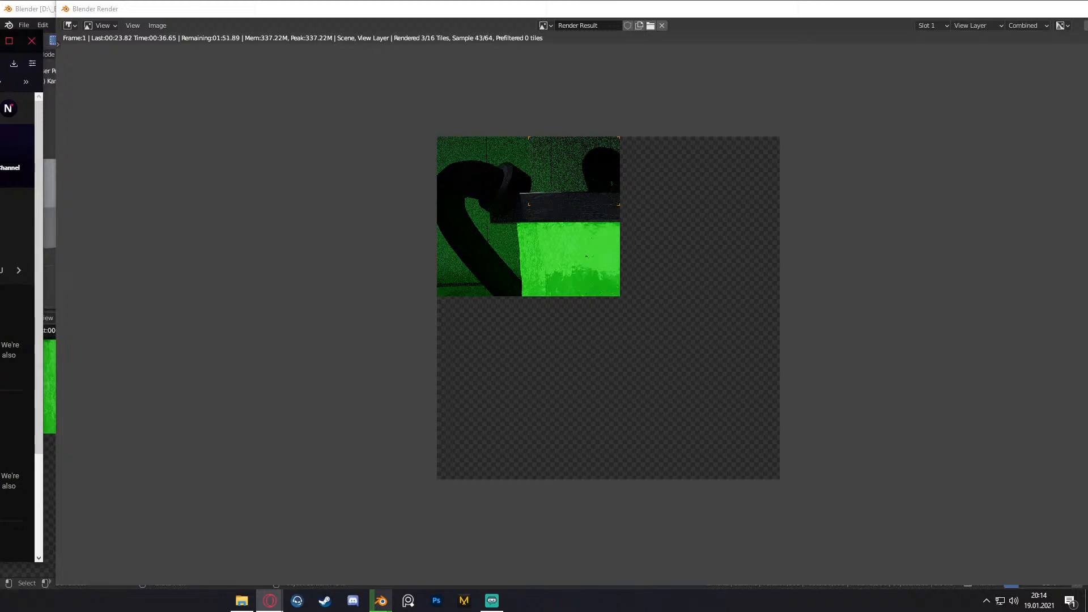
pyautogui.click(180, 26)
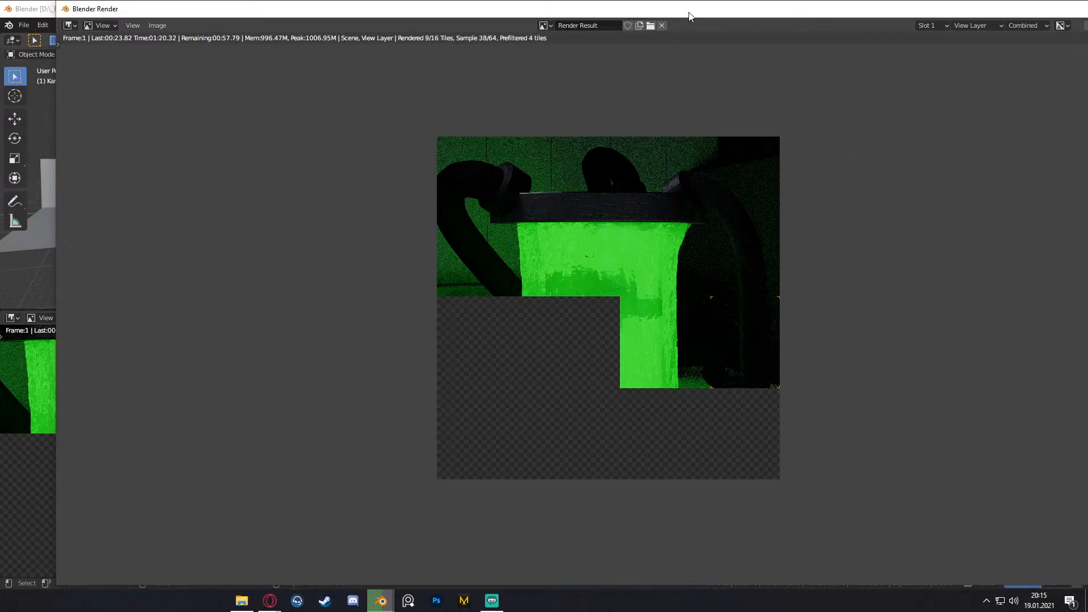
# - Switch to the browser windows and open a new tab in the channel page's window
pyautogui.moveTo(278, 608)
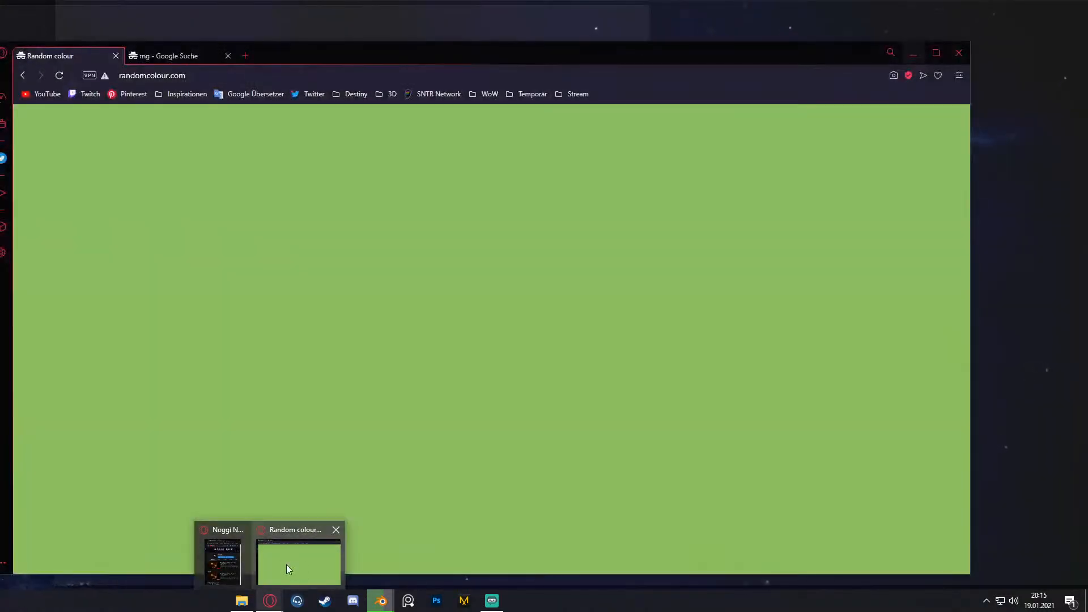
pyautogui.click(287, 565)
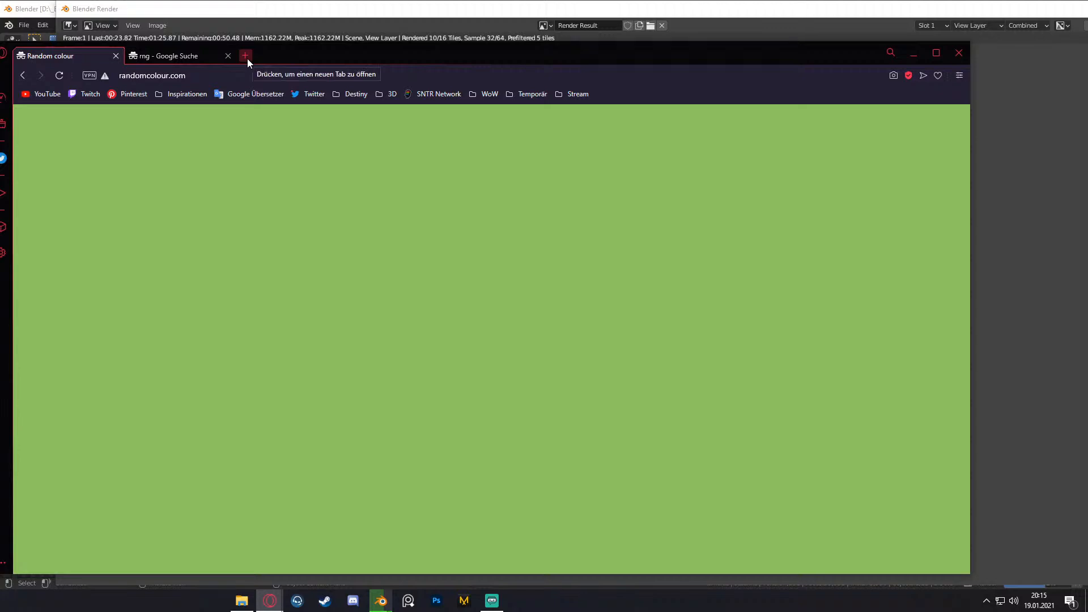
pyautogui.moveTo(271, 606)
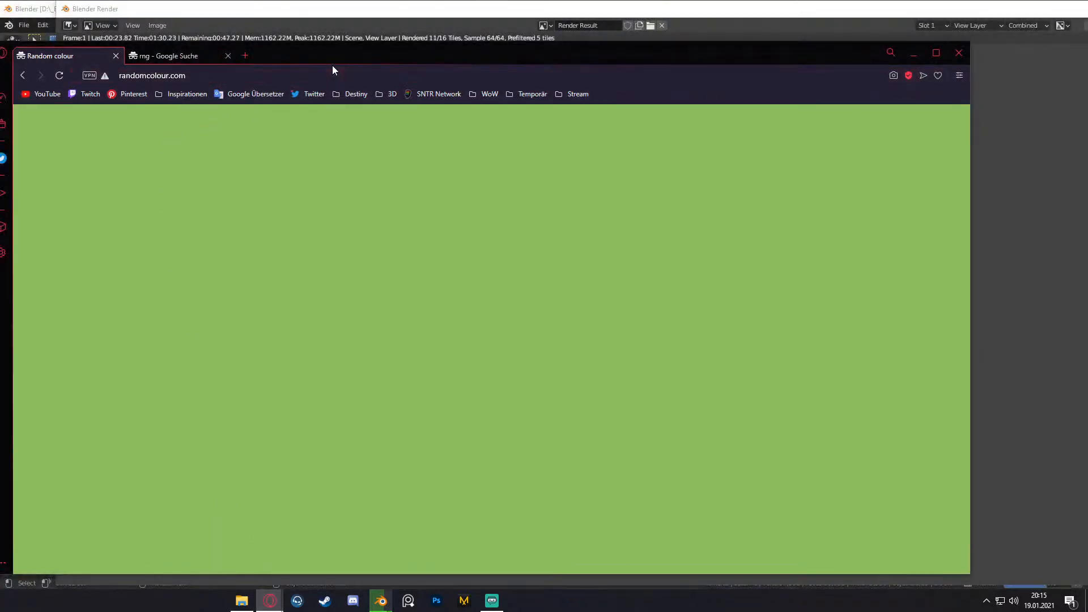
pyautogui.hotkey('alt', 'Tab')
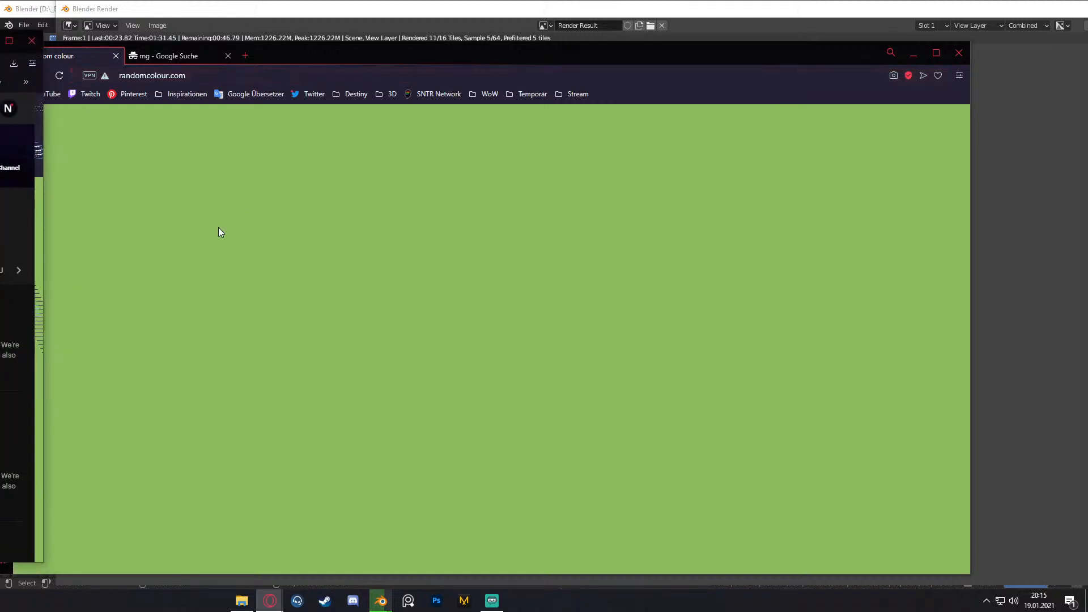
pyautogui.hotkey('ctrl', 't')
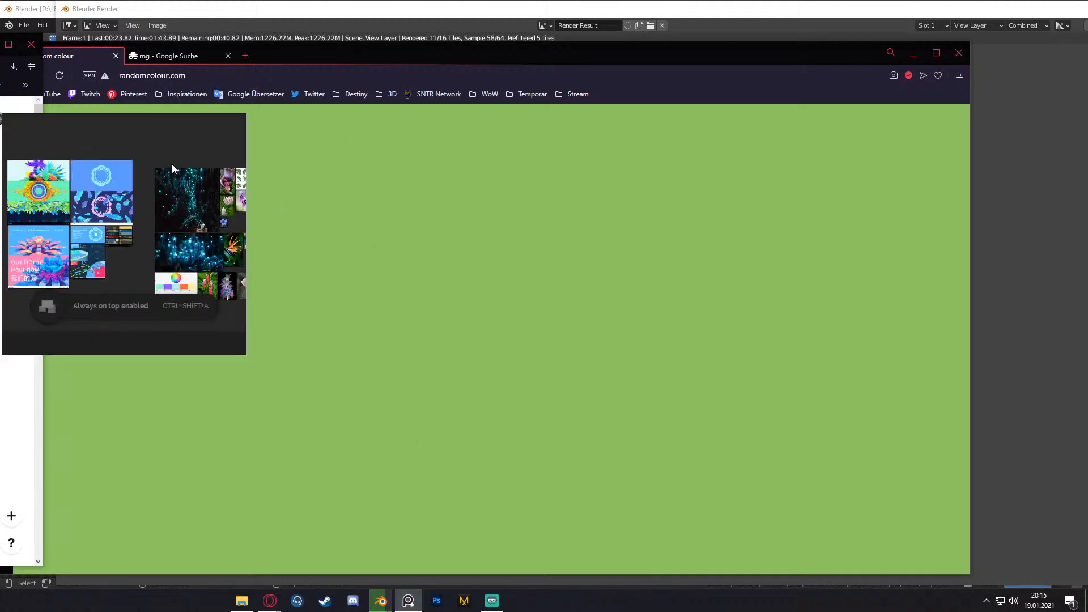
# - Open the options of the PureRef reference board and choose to keep streaming in the Streamlabs OBS error dialog
pyautogui.rightClick(140, 229)
pyautogui.moveTo(164, 425)
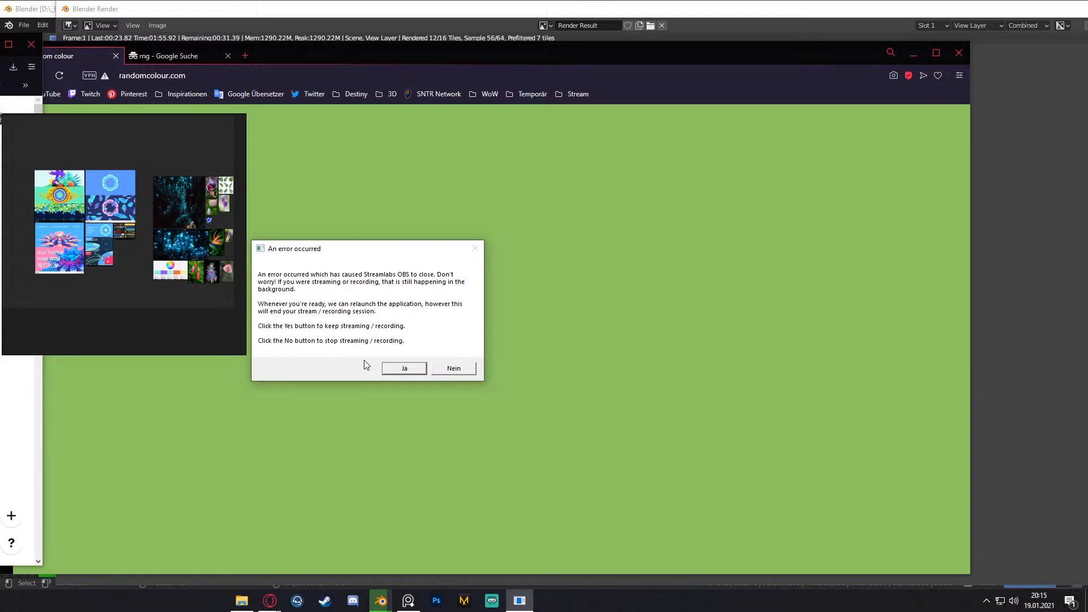
pyautogui.click(400, 370)
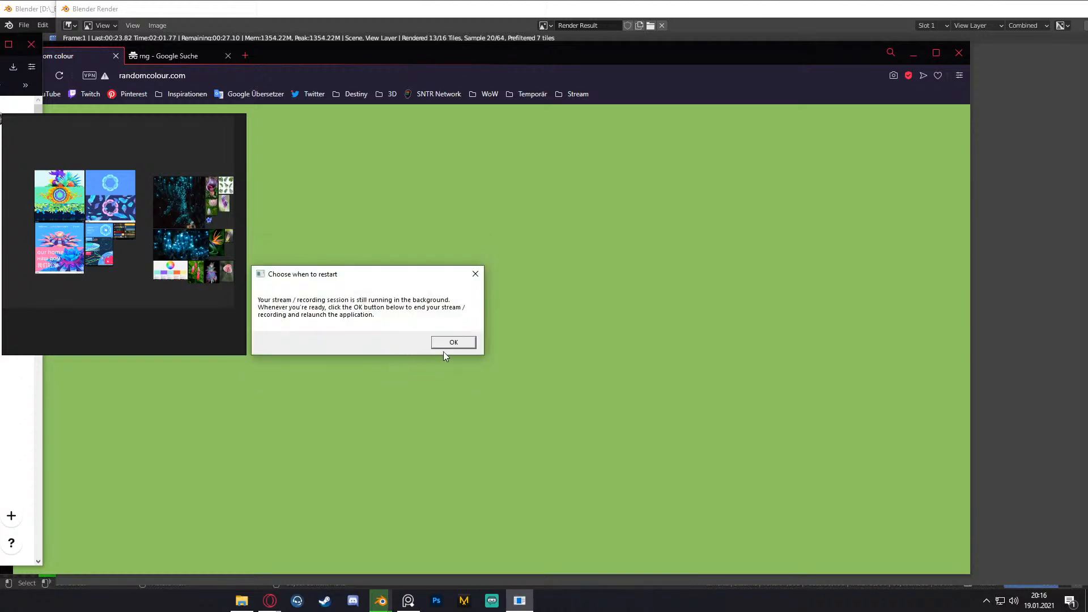